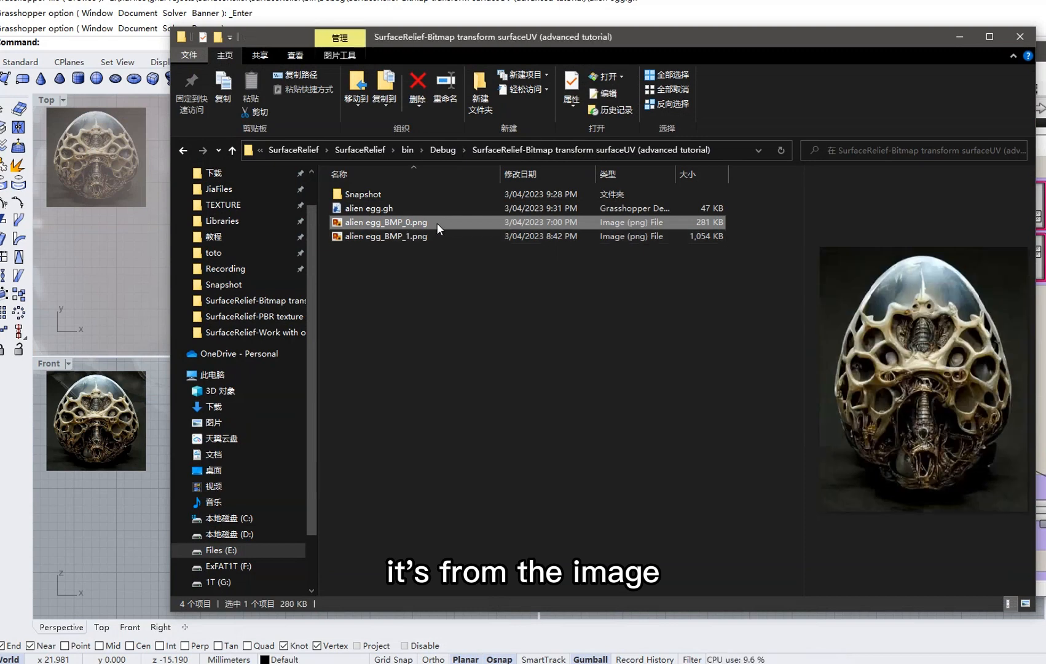
# Open alien egg_BMP_0.png in the image viewer and zoom in on it twice.
pyautogui.doubleClick(437, 222)
pyautogui.scroll(1, 679, 425)
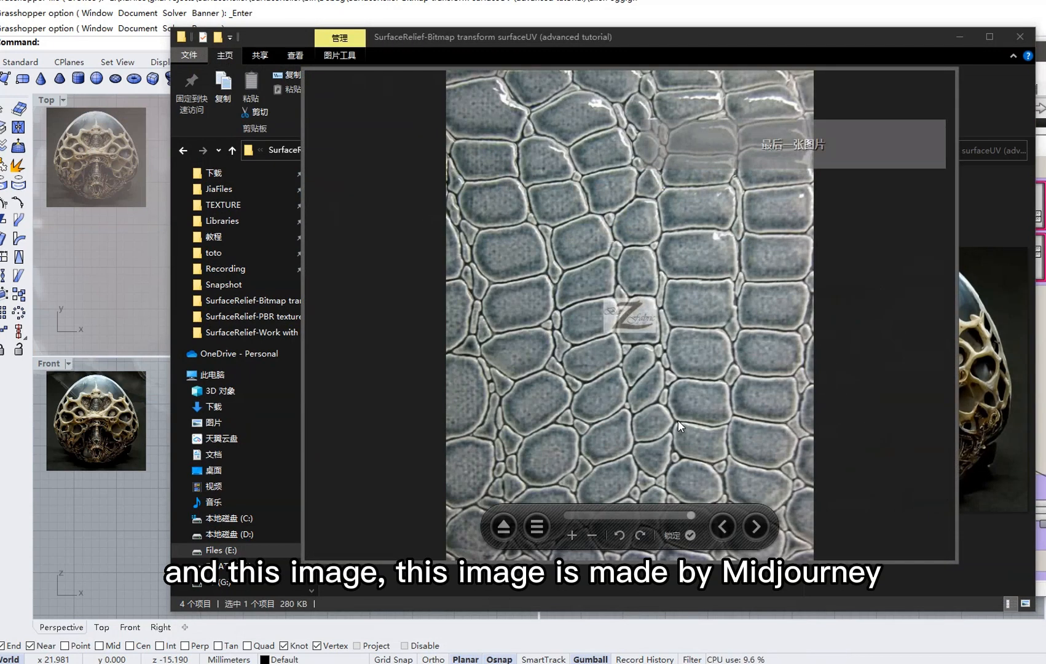
pyautogui.scroll(-1, 678, 426)
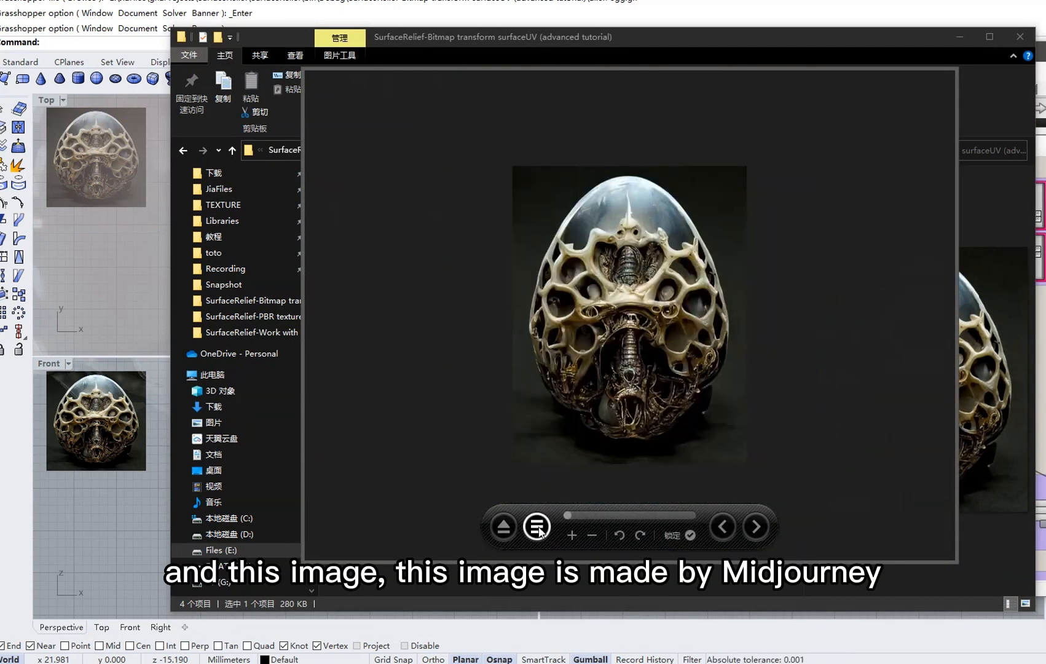
pyautogui.click(574, 541)
pyautogui.click(573, 541)
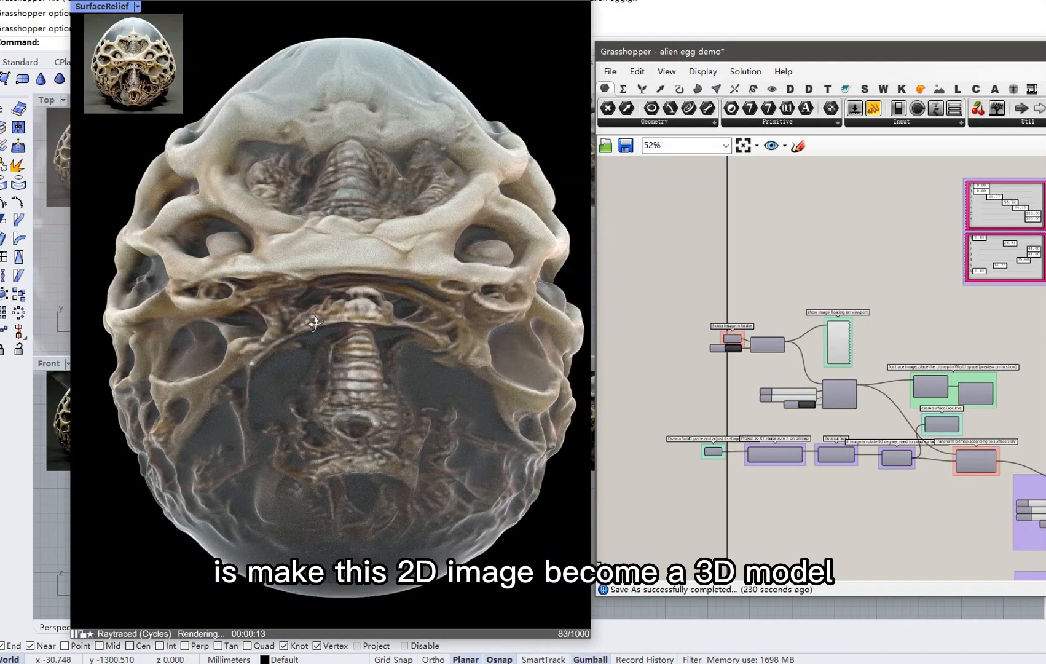
# Orbit the Raytraced viewport to inspect the finished relief egg from several angles.
pyautogui.moveTo(315, 323); pyautogui.dragTo(326, 327, button='right')
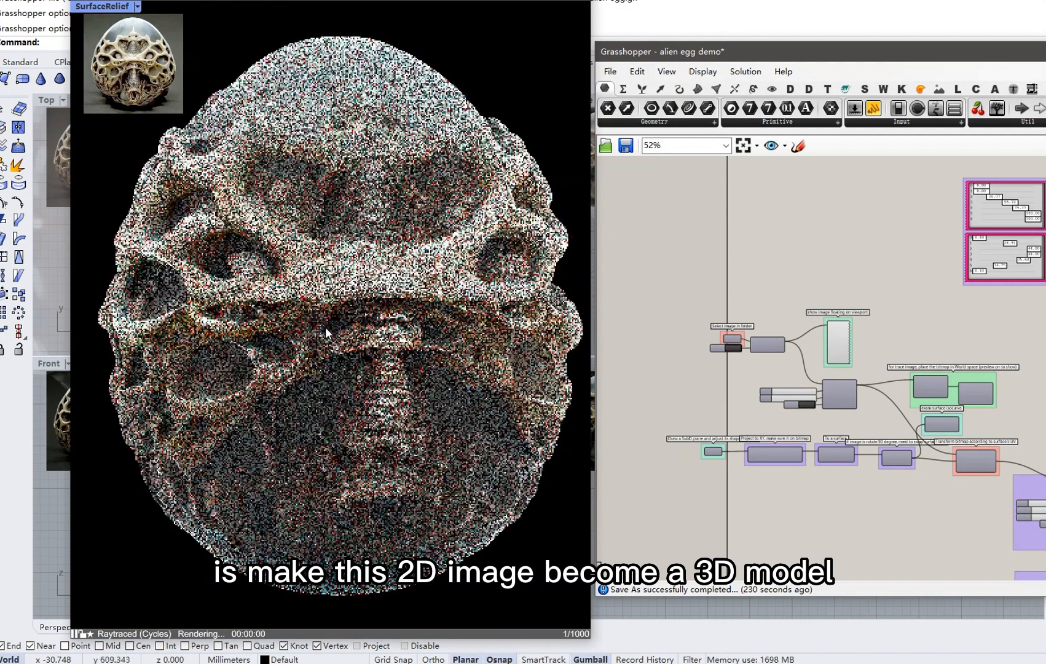
pyautogui.scroll(1, 329, 327)
pyautogui.scroll(-2, 329, 327)
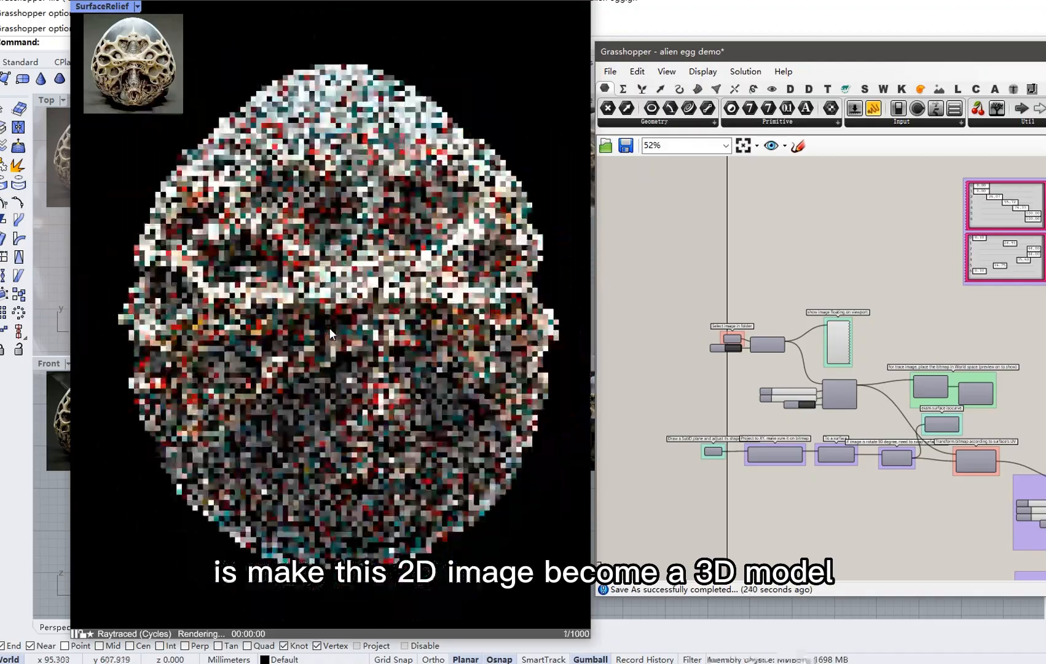
pyautogui.moveTo(236, 337); pyautogui.dragTo(344, 329, button='right')
pyautogui.moveTo(212, 332); pyautogui.dragTo(324, 326, button='right')
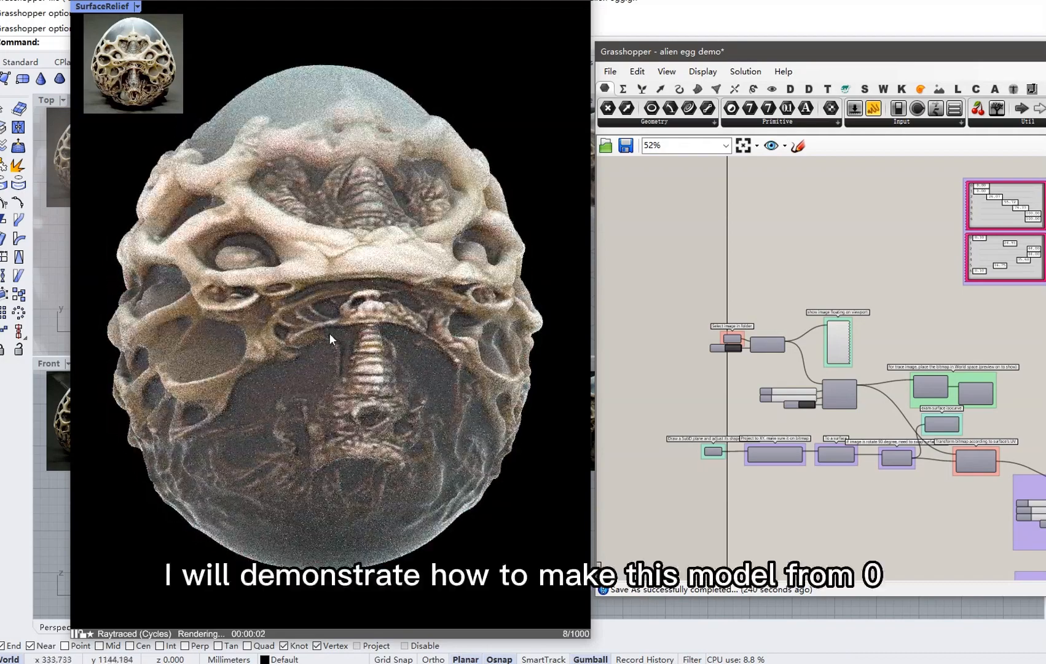
pyautogui.scroll(3, 329, 333)
pyautogui.scroll(-4, 328, 333)
pyautogui.moveTo(338, 349); pyautogui.dragTo(406, 278, button='right')
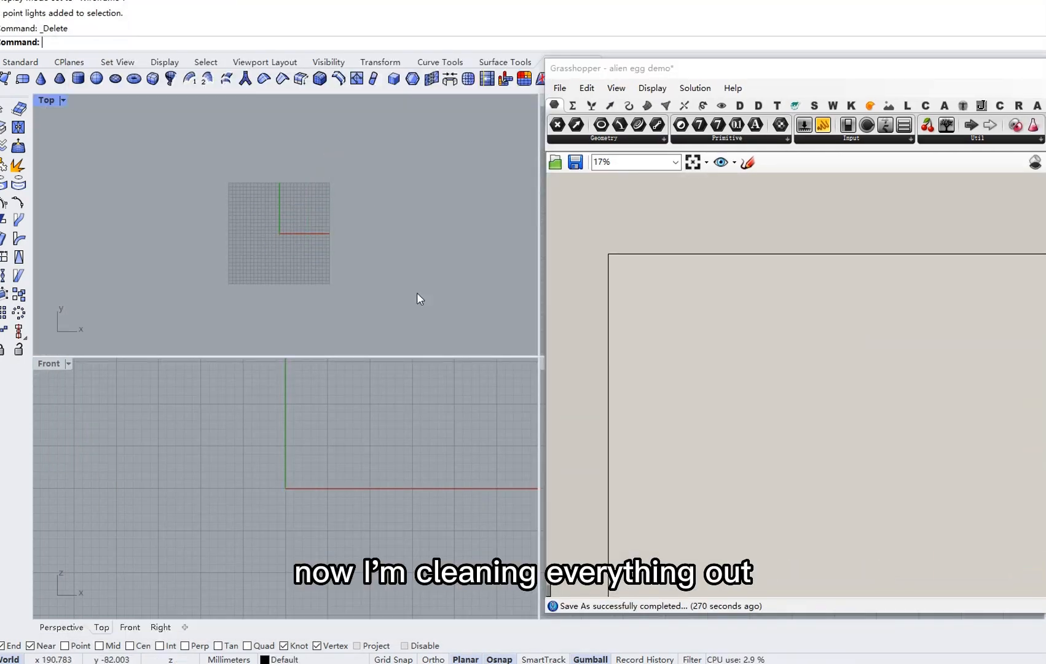
pyautogui.scroll(6, 278, 215)
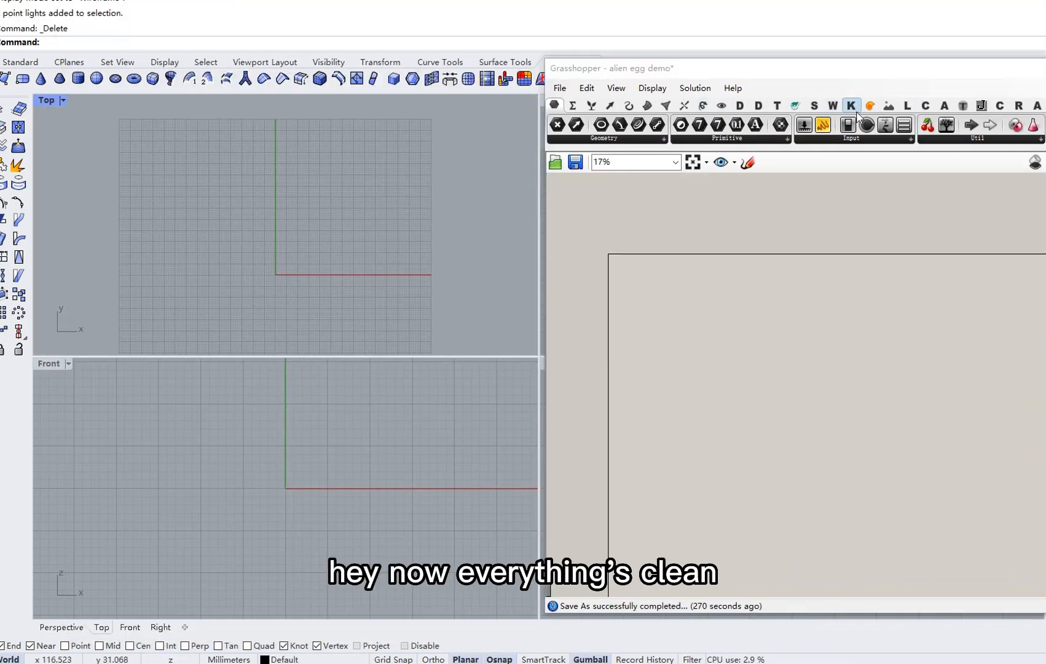
# Place the main SurfaceRelief component and auto-set up its input sliders and toggles.
pyautogui.click(814, 106)
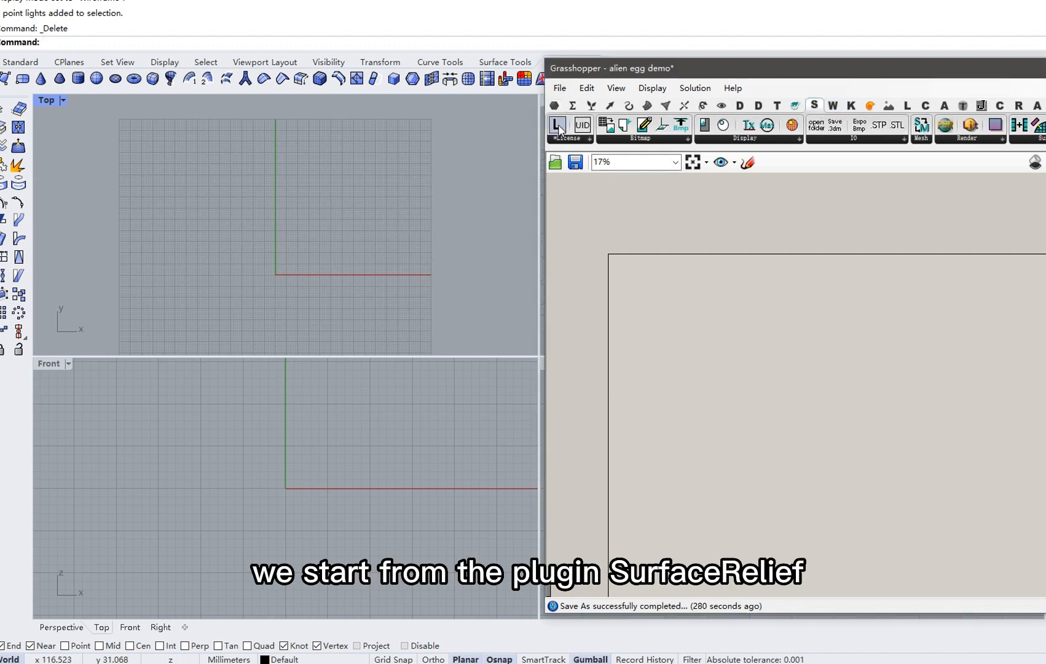
pyautogui.scroll(5, 629, 251)
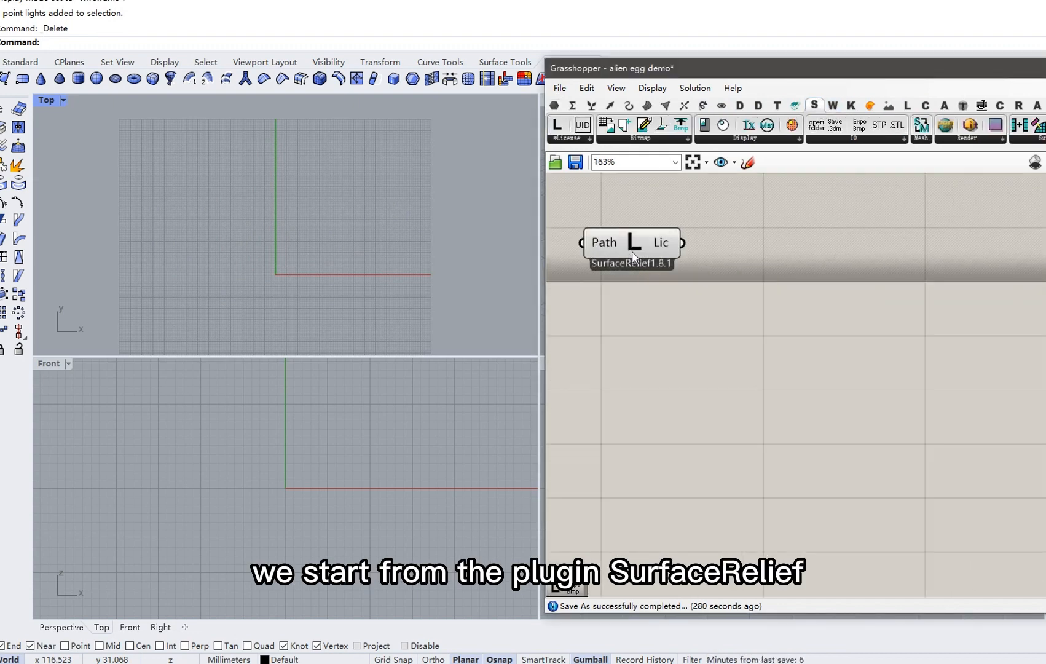
pyautogui.scroll(-2, 656, 263)
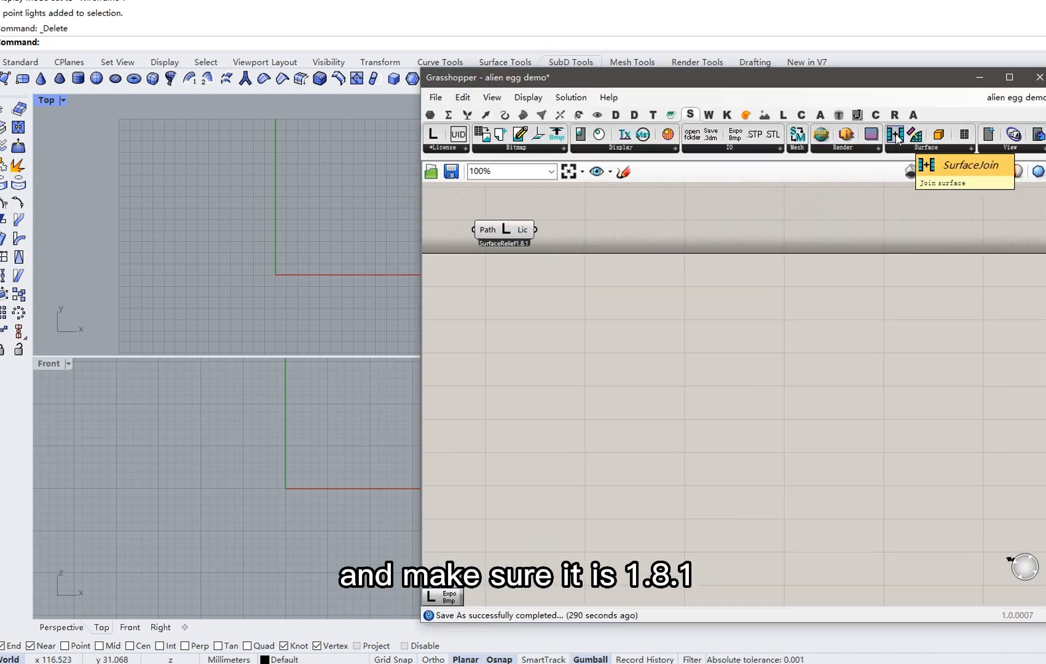
pyautogui.moveTo(912, 142); pyautogui.dragTo(773, 420)
pyautogui.rightClick(774, 420)
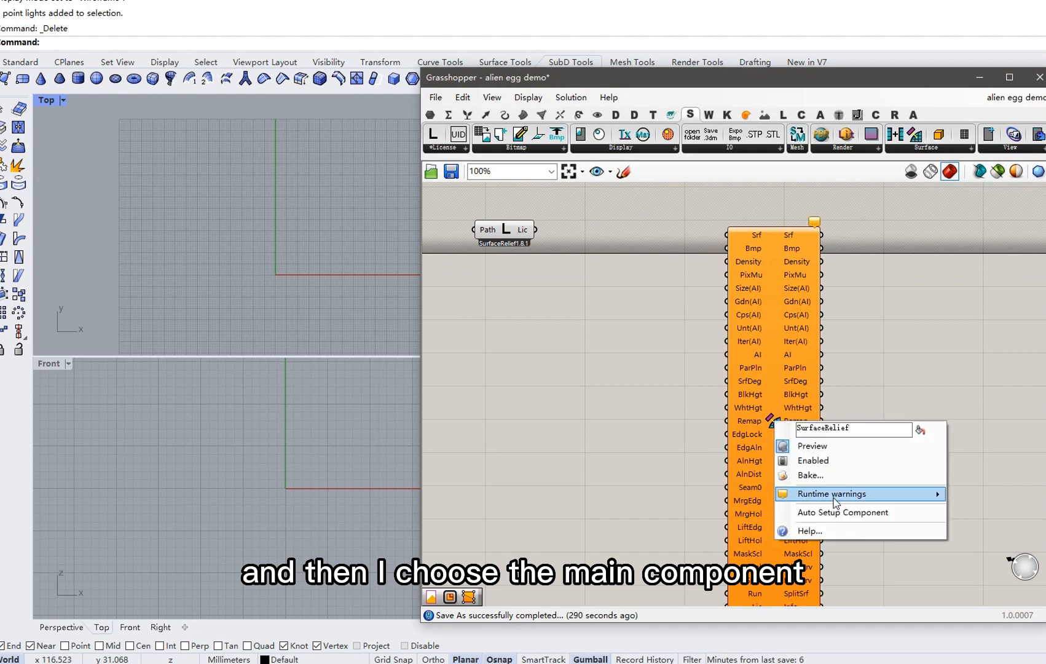
pyautogui.click(848, 512)
# Move the License component below SurfaceRelief and wire it into the Lic input.
pyautogui.moveTo(570, 327); pyautogui.dragTo(610, 290, button='right')
pyautogui.scroll(-2, 610, 291)
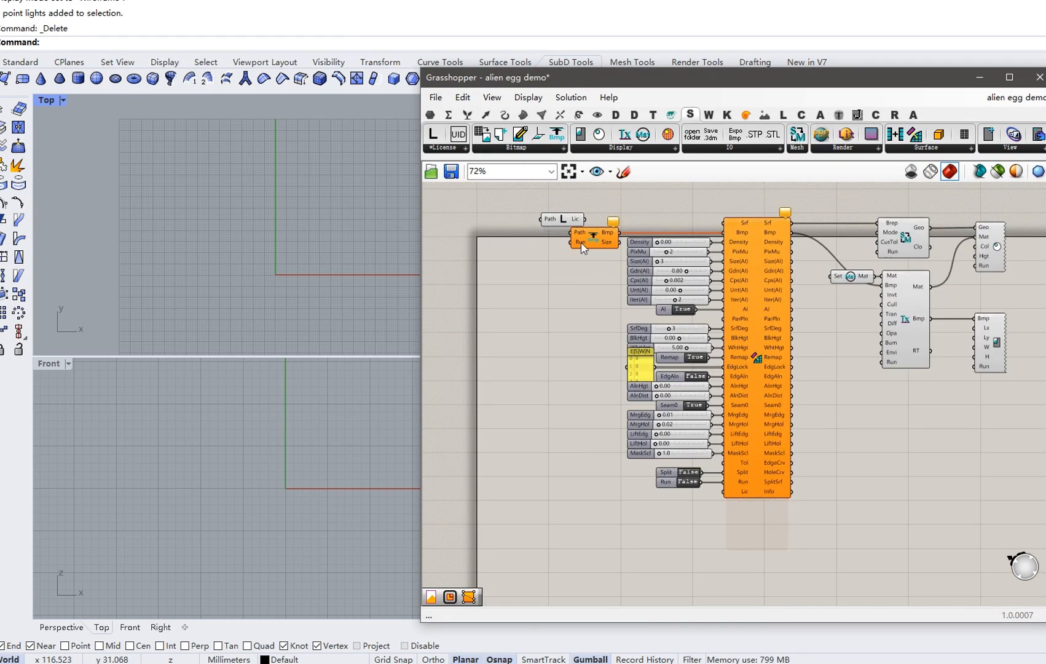
pyautogui.moveTo(549, 233); pyautogui.dragTo(732, 488)
pyautogui.scroll(2, 687, 508)
pyautogui.moveTo(670, 342); pyautogui.dragTo(742, 435, button='right')
pyautogui.scroll(-1, 742, 436)
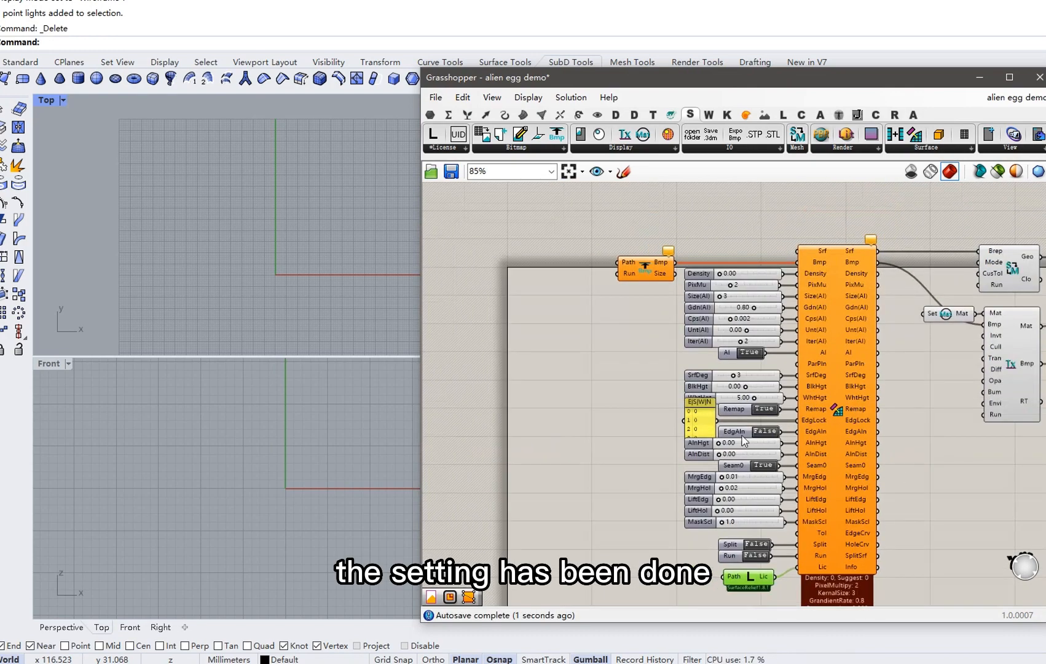
pyautogui.moveTo(645, 270); pyautogui.dragTo(704, 272, button='right')
# Move the bitmap reader left and auto-create its file path and run inputs.
pyautogui.rightClick(704, 271)
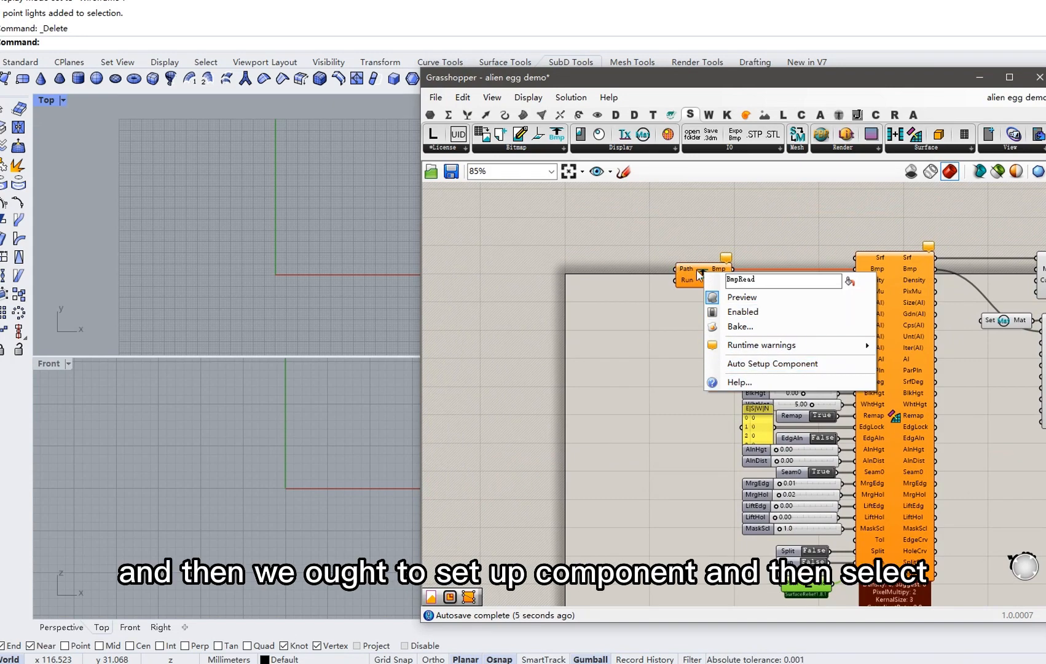
pyautogui.moveTo(700, 275); pyautogui.dragTo(438, 268)
pyautogui.rightClick(438, 269)
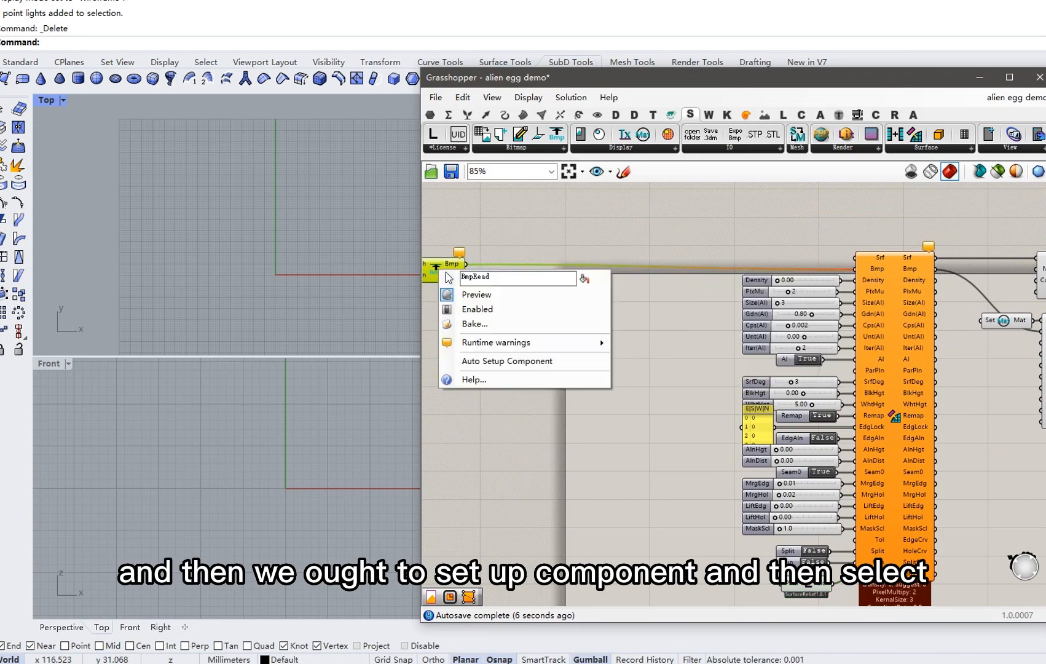
pyautogui.click(511, 360)
pyautogui.moveTo(491, 322); pyautogui.dragTo(636, 346, button='right')
pyautogui.scroll(2, 524, 290)
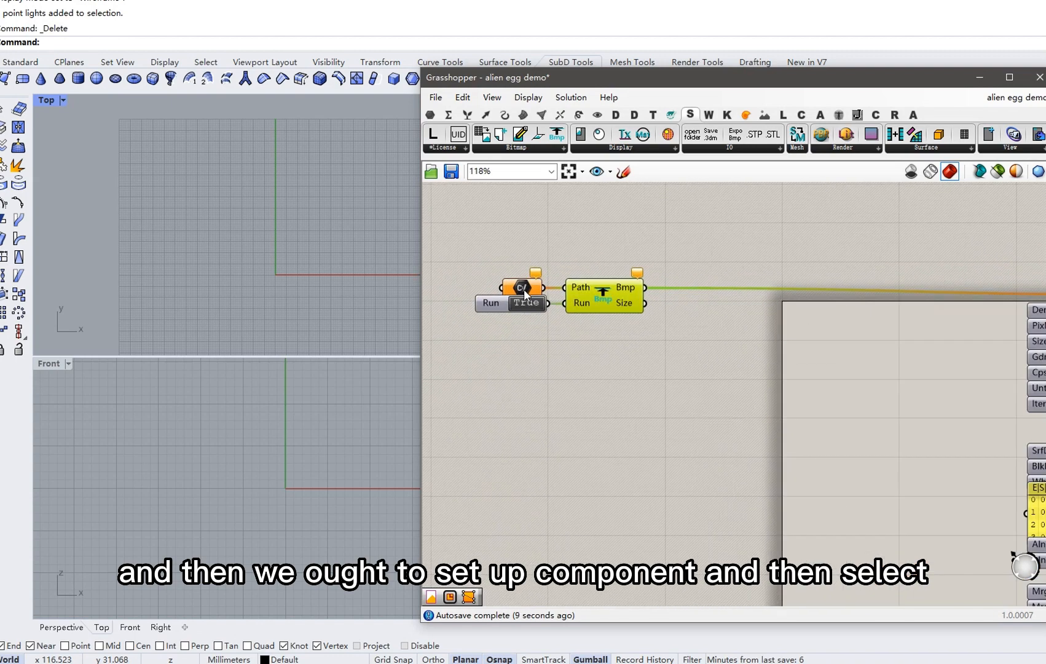
# Load alien egg_BMP_0.png from the Bitmap transform tutorial folder into the path input.
pyautogui.rightClick(521, 289)
pyautogui.click(606, 456)
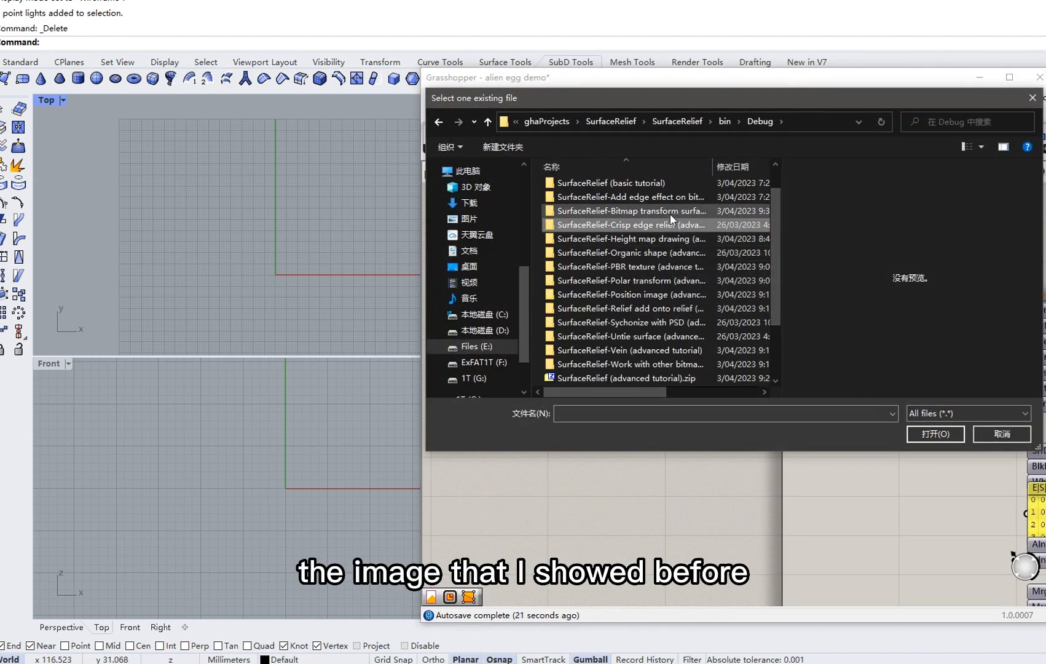
pyautogui.doubleClick(670, 214)
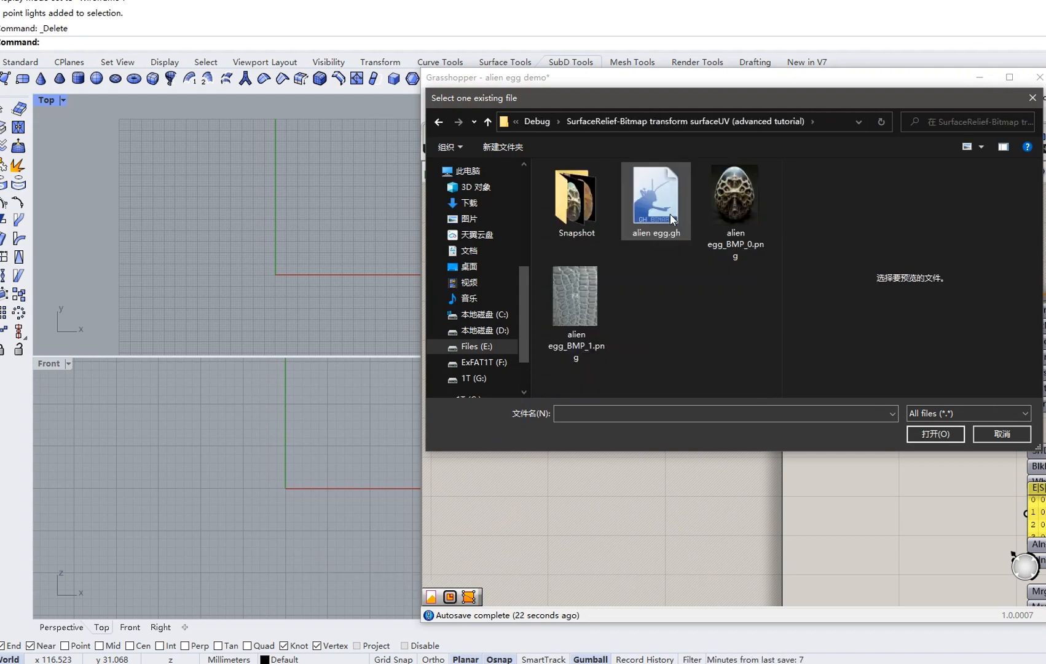
pyautogui.doubleClick(747, 211)
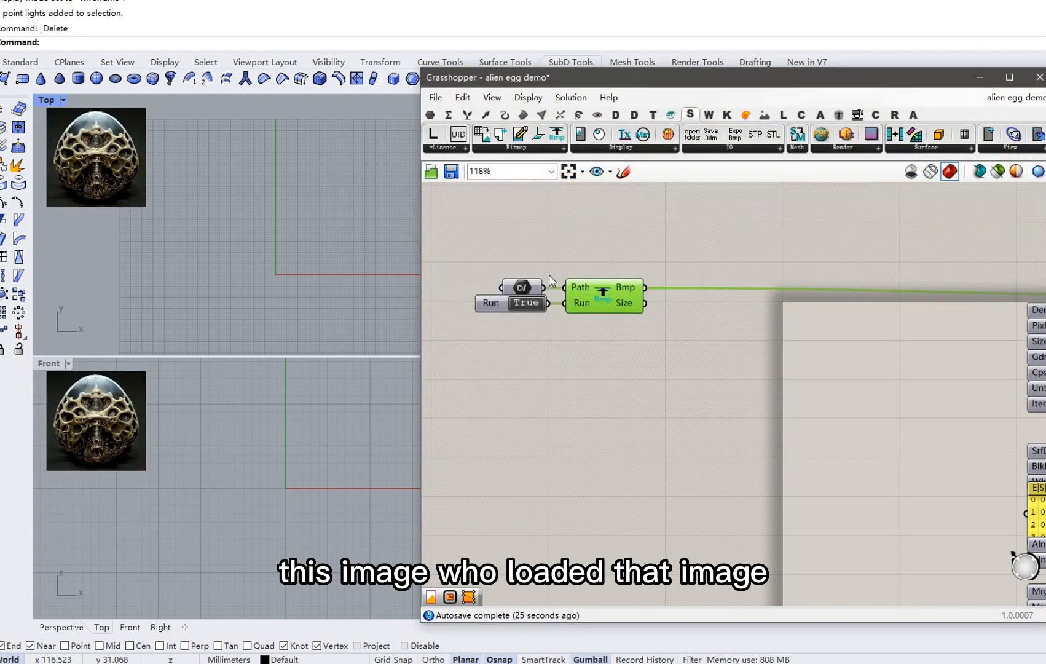
pyautogui.scroll(-4, 662, 294)
# Add a Control Point Loft component via the 'loft' search in open canvas space.
pyautogui.moveTo(661, 295); pyautogui.dragTo(552, 362, button='right')
pyautogui.moveTo(689, 275); pyautogui.dragTo(718, 266, button='right')
pyautogui.moveTo(654, 203); pyautogui.dragTo(656, 248, button='right')
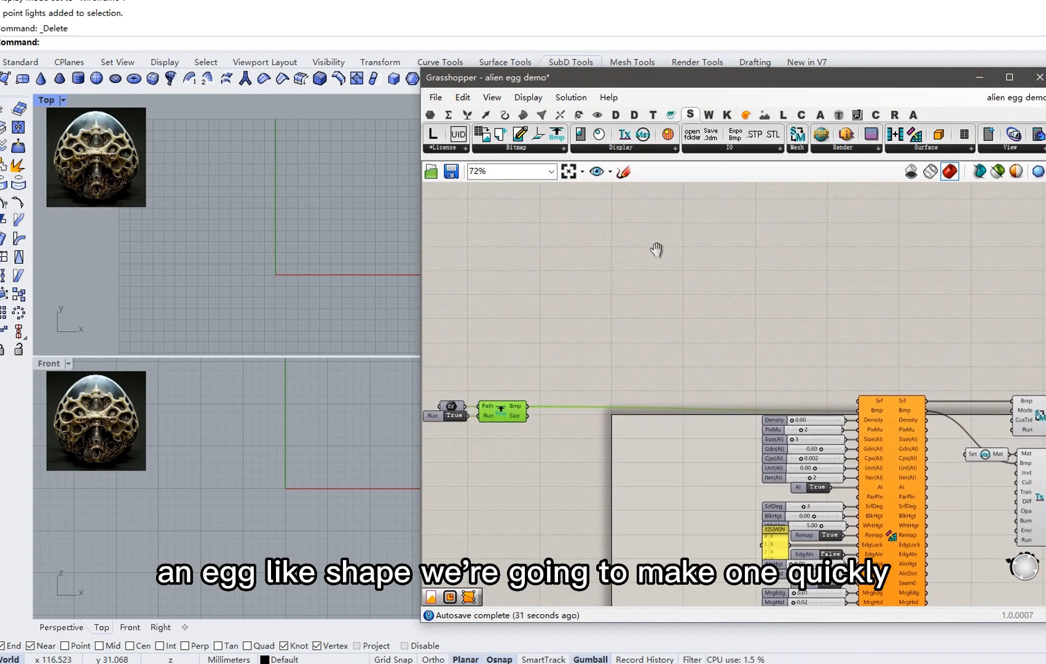
pyautogui.click(662, 238)
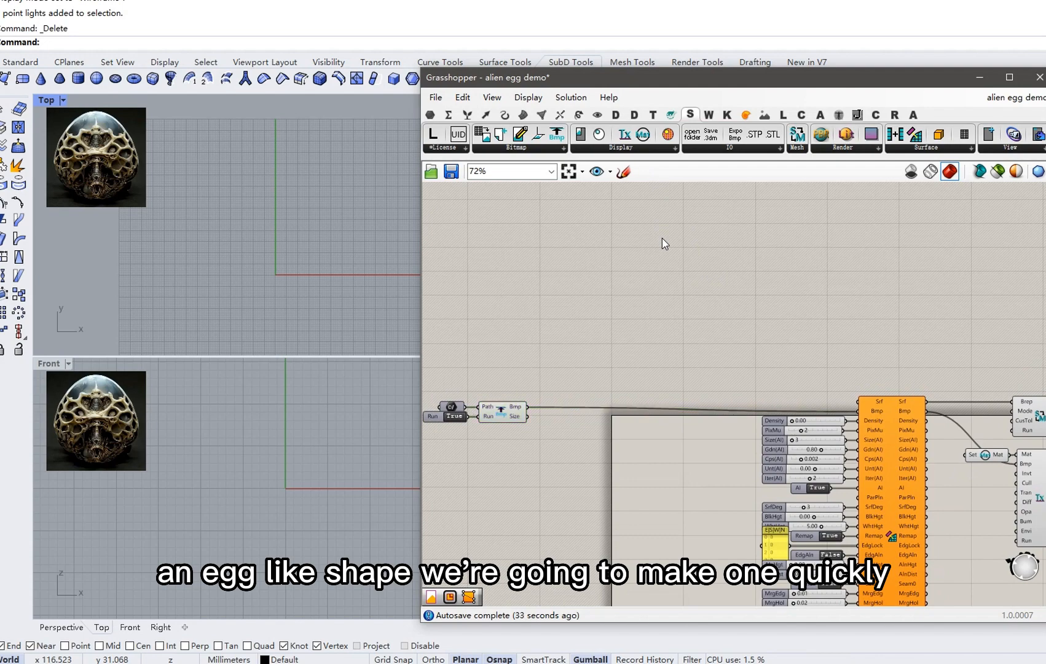
pyautogui.press('space')
pyautogui.write('loft')
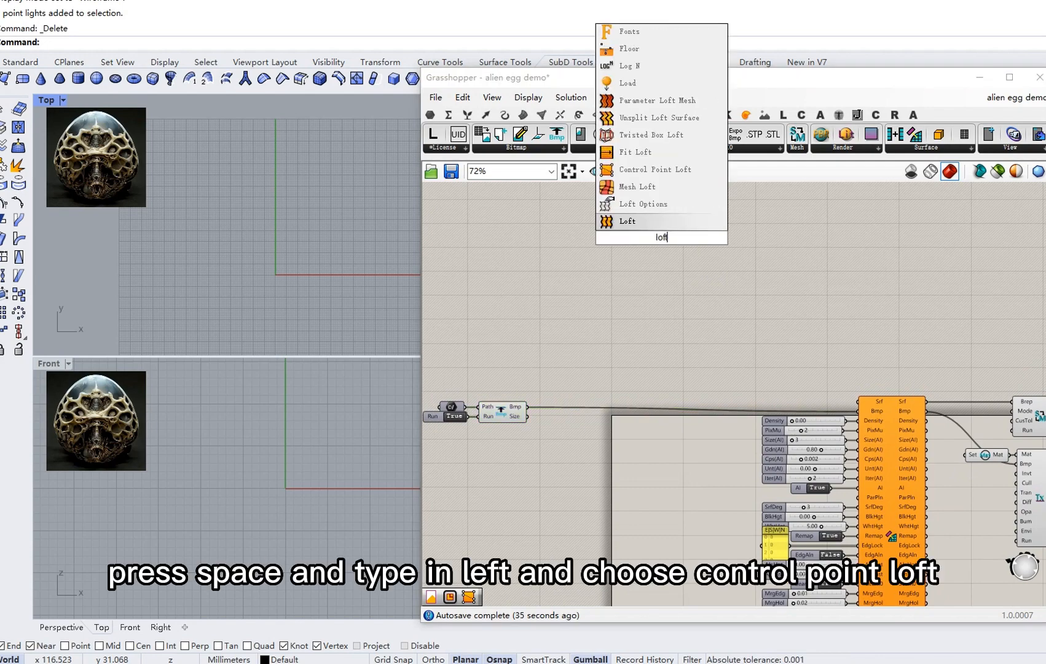
pyautogui.click(654, 175)
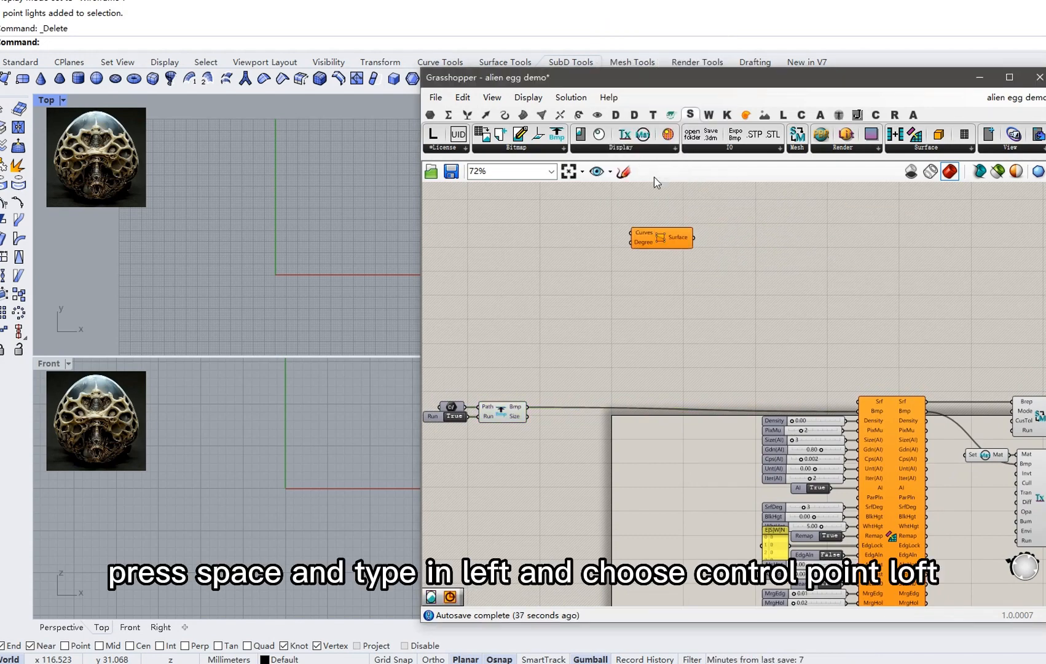
pyautogui.moveTo(664, 238); pyautogui.dragTo(695, 251)
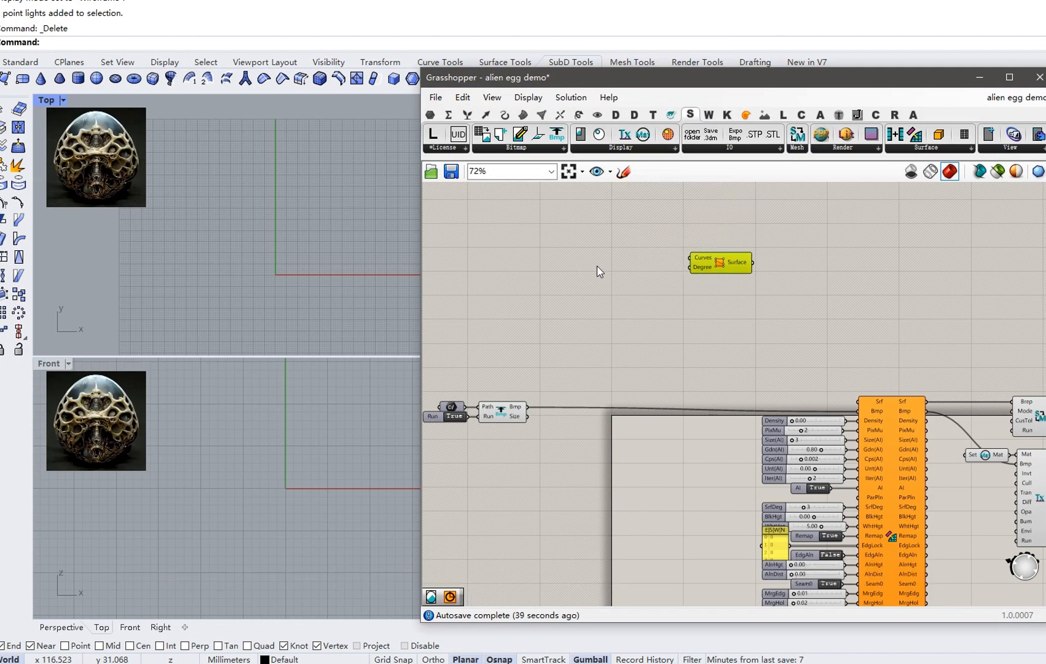
# Add a Circle component and search the canvas for 'pool'.
pyautogui.press('space')
pyautogui.write('c')
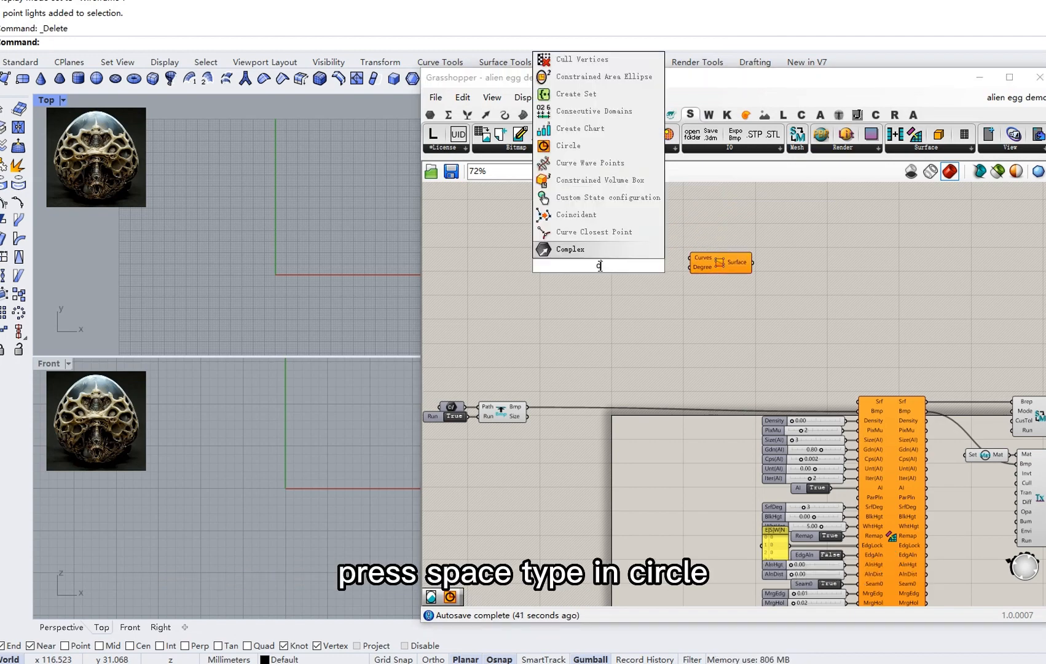
pyautogui.write('ircle')
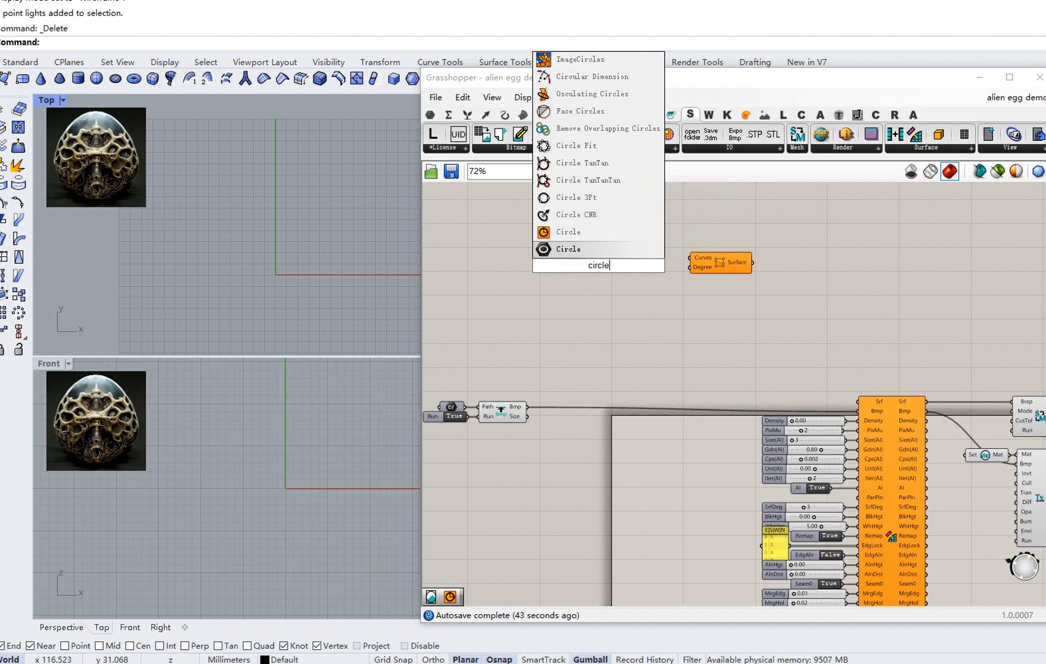
pyautogui.click(586, 235)
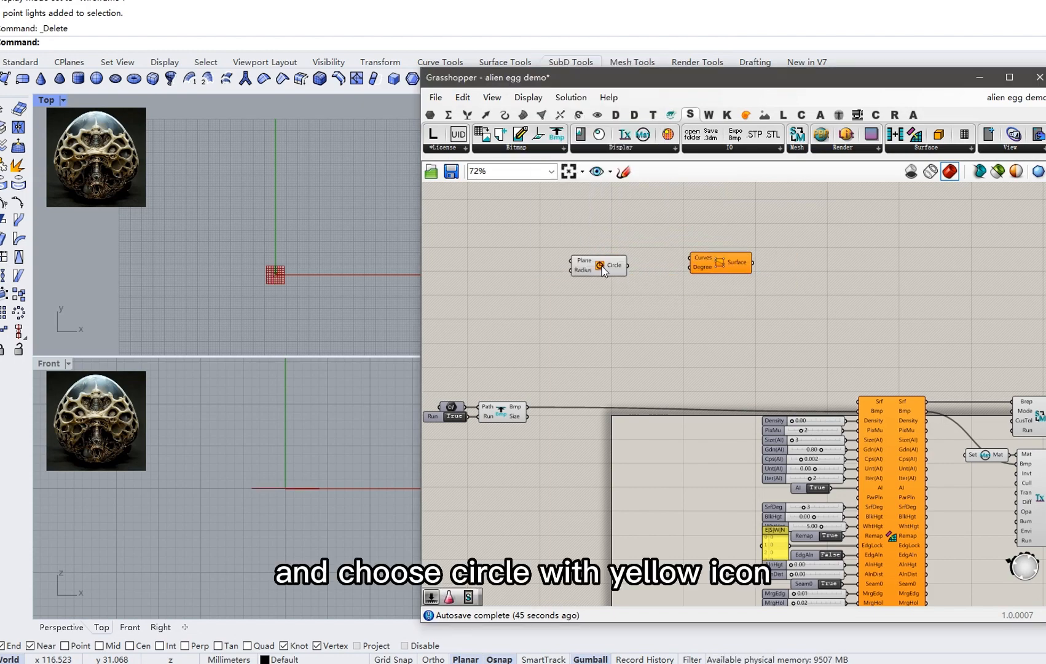
pyautogui.moveTo(588, 301); pyautogui.dragTo(643, 315, button='right')
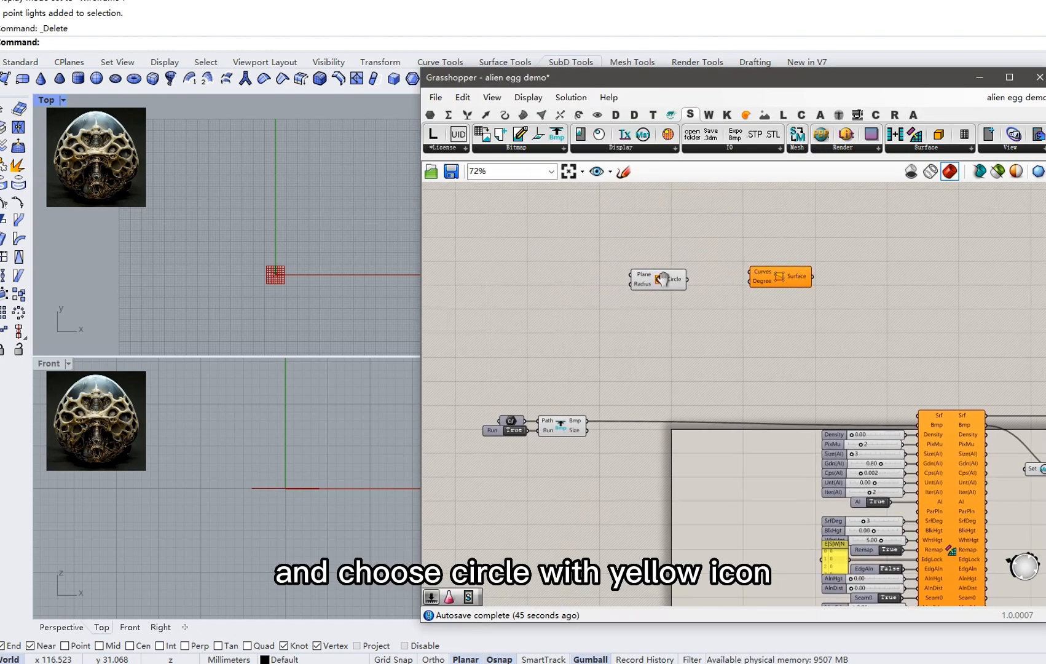
pyautogui.doubleClick(553, 288)
pyautogui.write('pool')
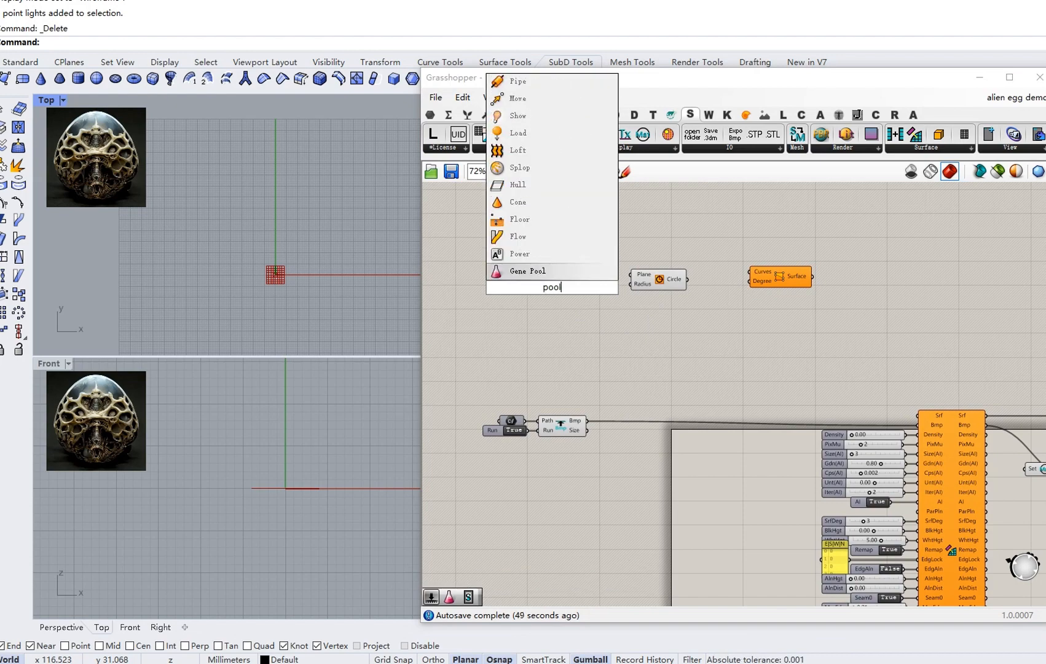
# Add a Gene Pool component and raise its item 2 to 54.55.
pyautogui.click(560, 276)
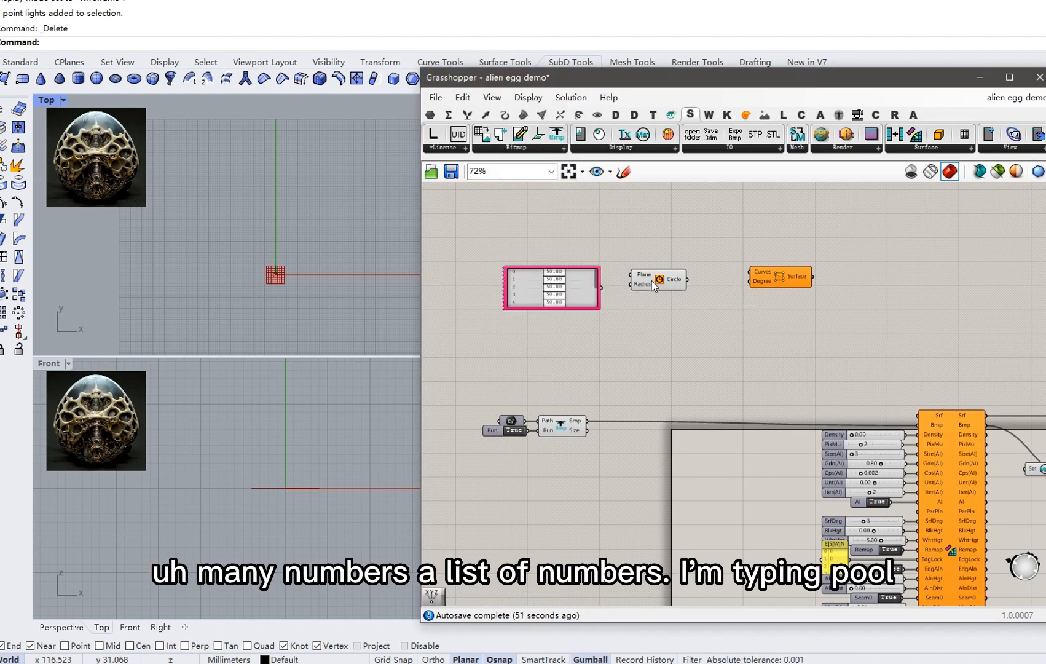
pyautogui.moveTo(652, 284); pyautogui.dragTo(711, 290)
pyautogui.scroll(2, 570, 295)
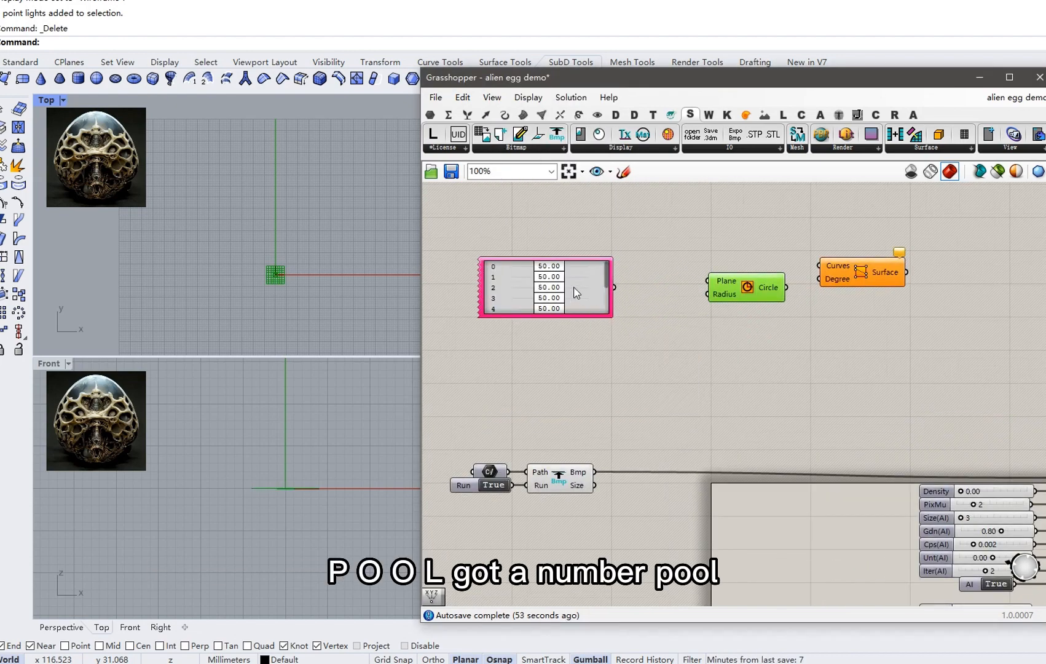
pyautogui.moveTo(547, 287); pyautogui.dragTo(561, 295)
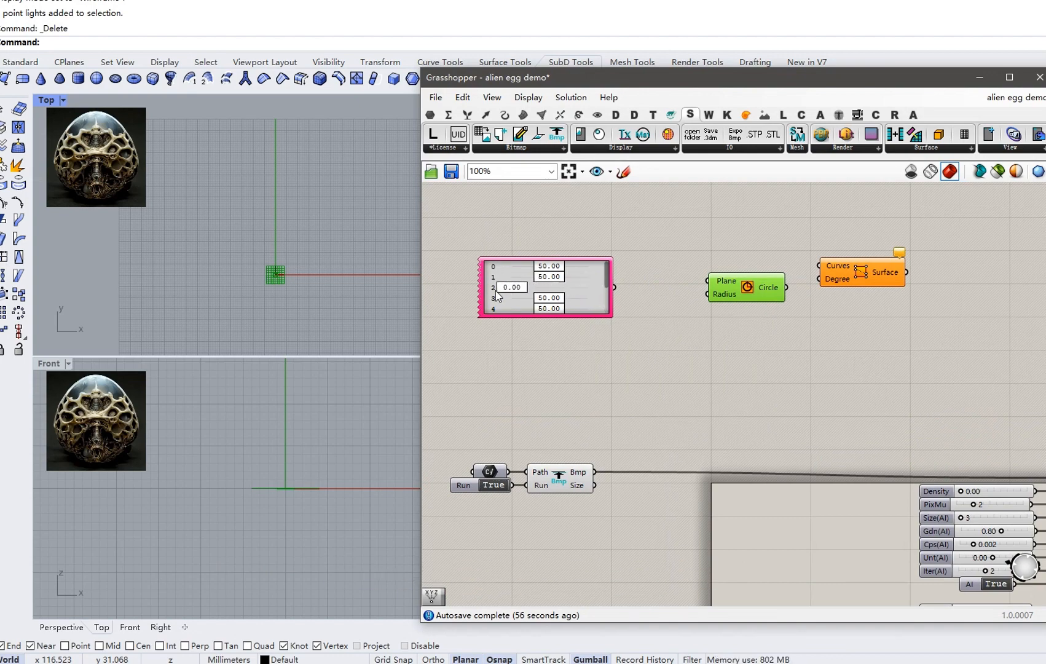
# Add a Construct Point and wire the Gene Pool into its Z, removing the wrong wire.
pyautogui.doubleClick(669, 241)
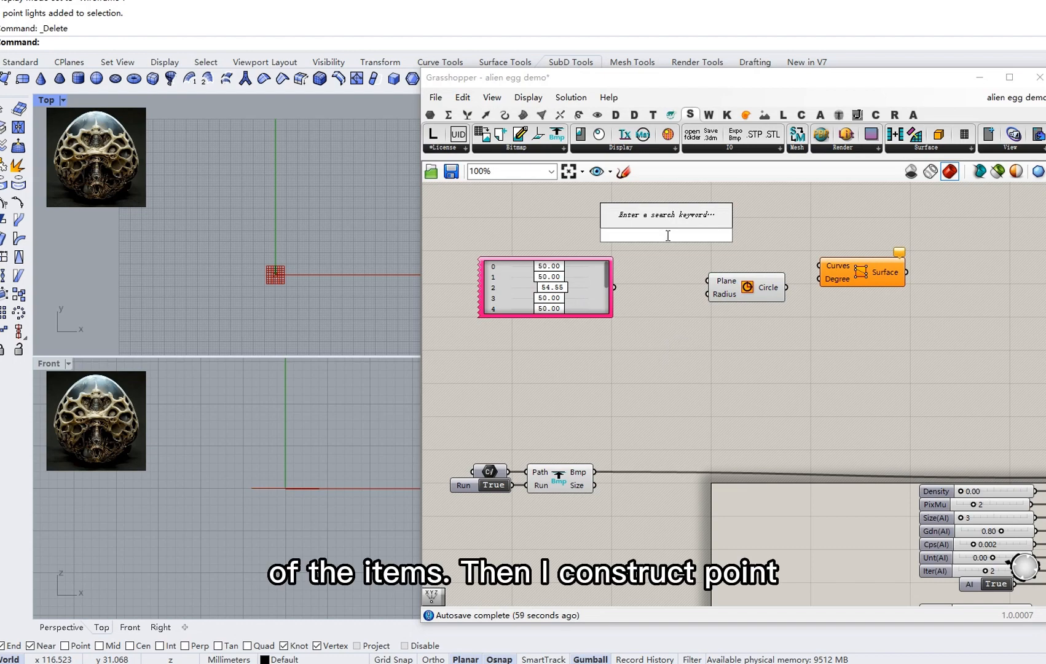
pyautogui.write('con pt')
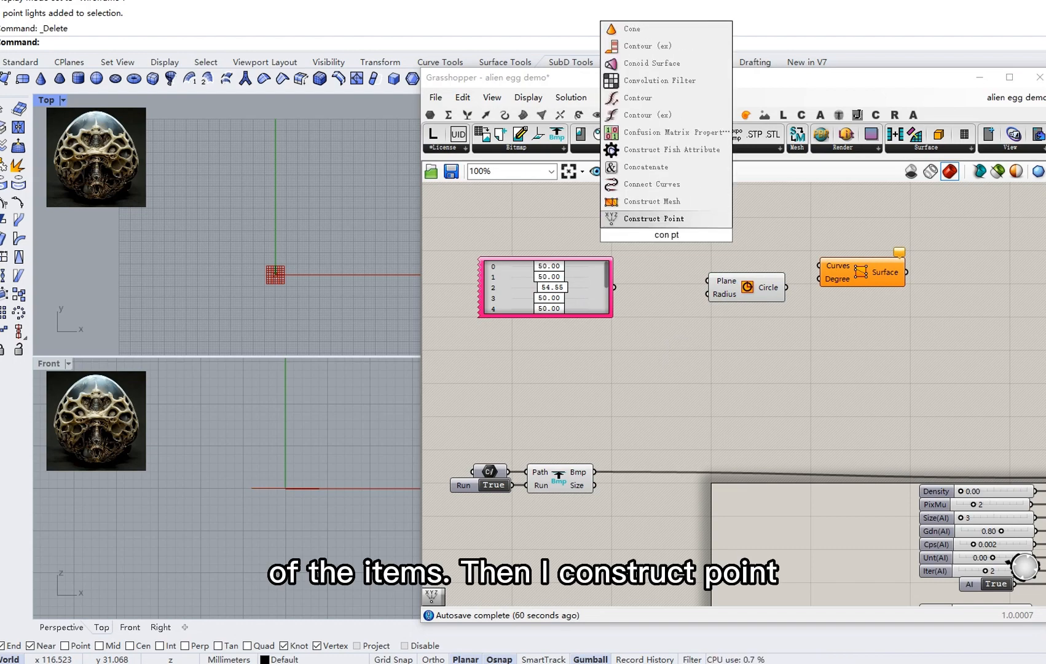
pyautogui.press('Return')
pyautogui.moveTo(595, 267); pyautogui.dragTo(610, 246)
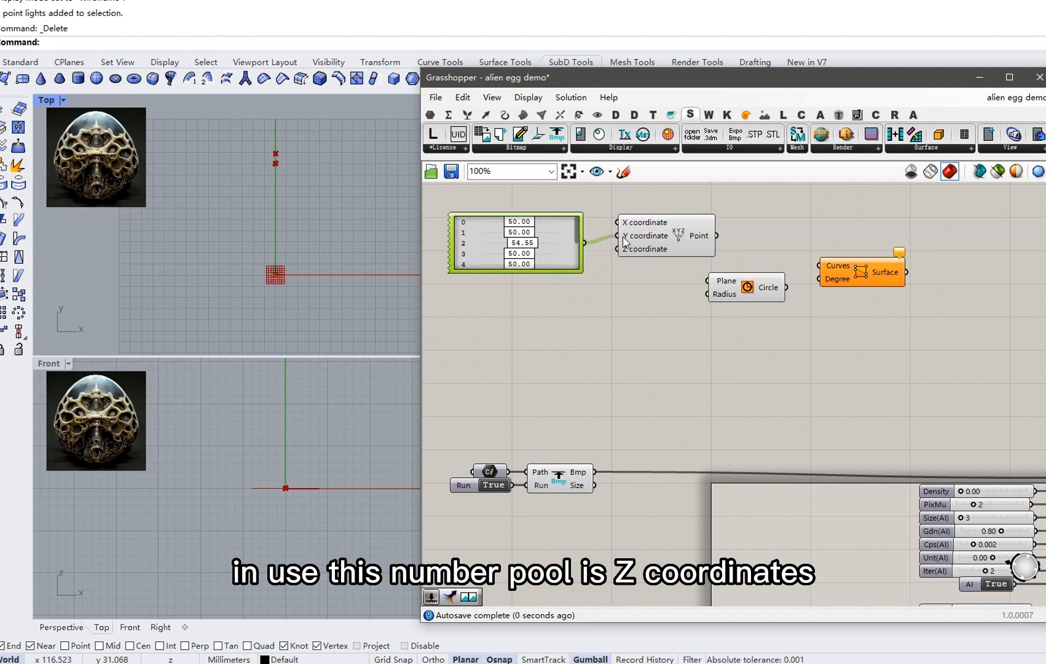
pyautogui.rightClick(631, 244)
pyautogui.moveTo(689, 278)
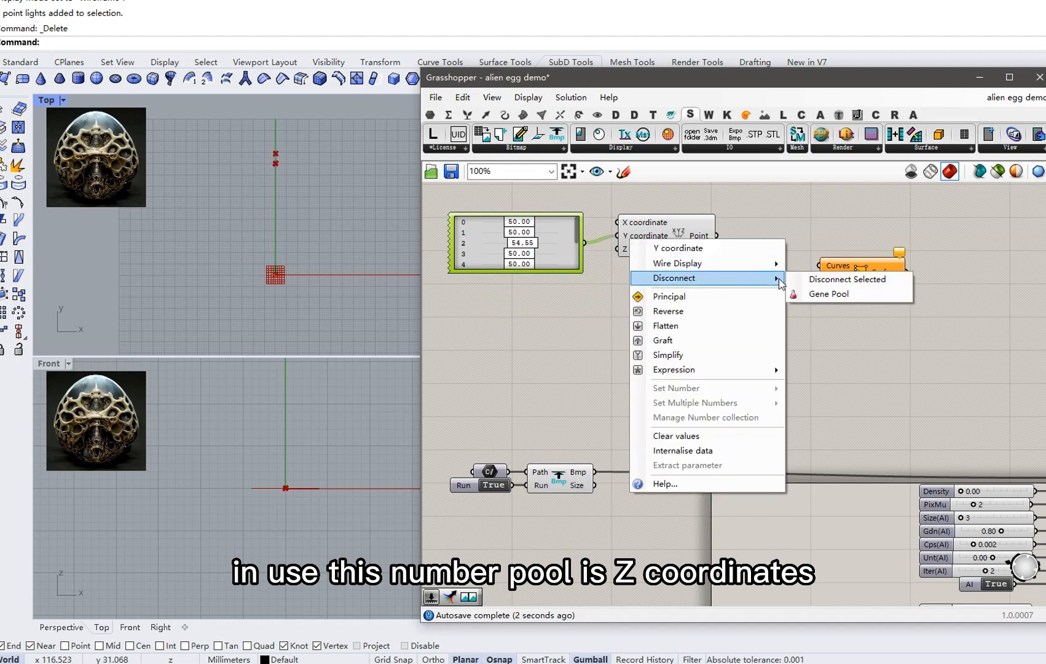
pyautogui.click(821, 291)
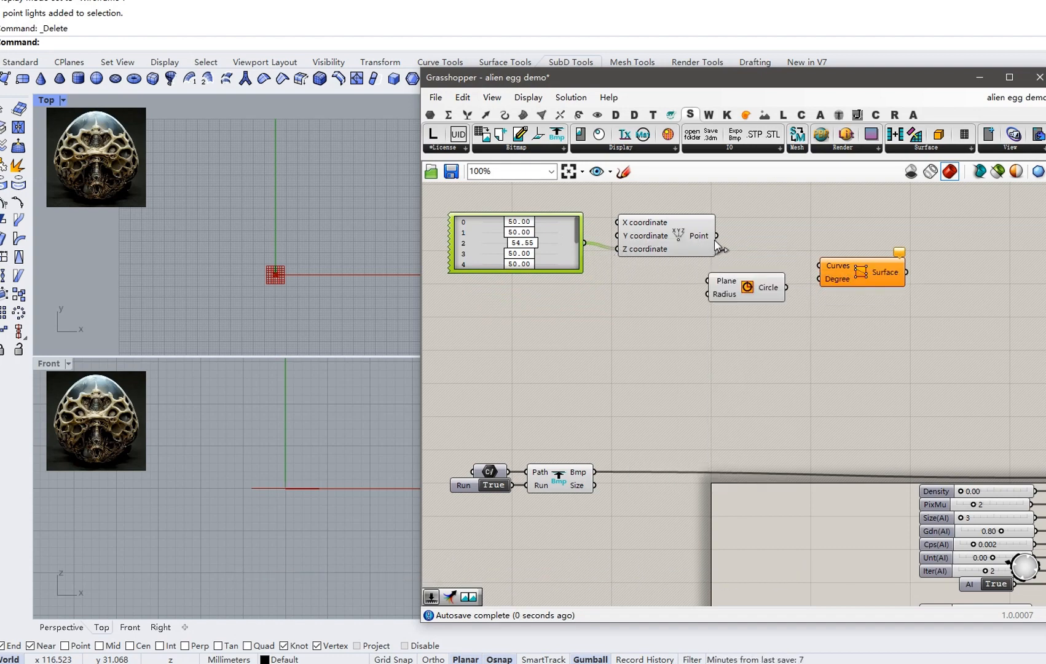
# Feed the points into the Circle's Plane and the circles into the Surface's Curves.
pyautogui.moveTo(717, 235); pyautogui.dragTo(707, 280)
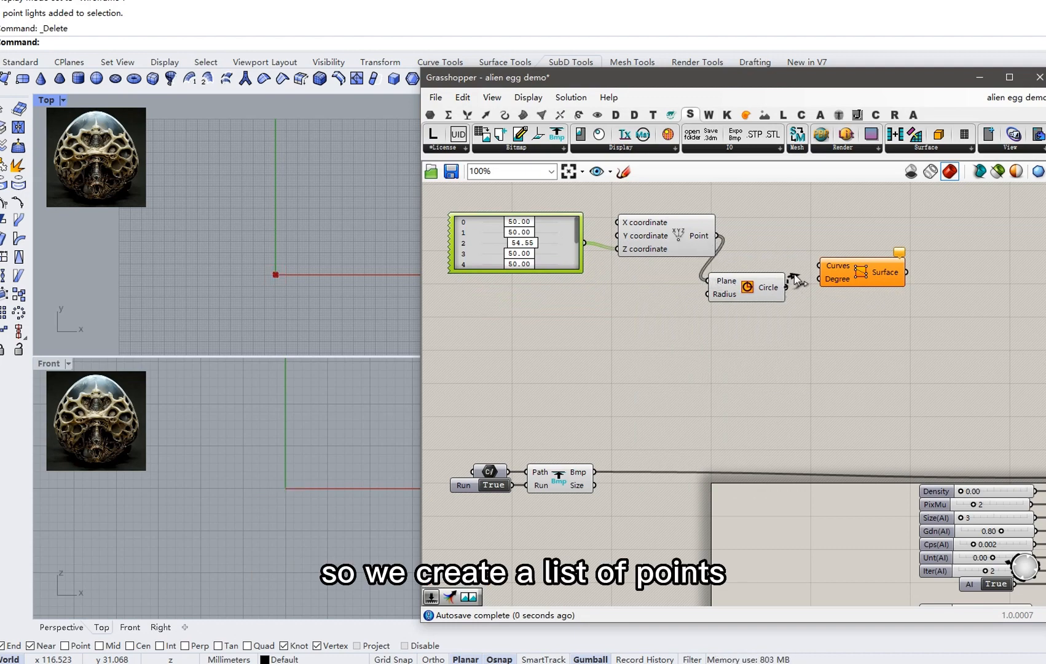
pyautogui.moveTo(810, 269); pyautogui.dragTo(821, 266)
pyautogui.moveTo(747, 287); pyautogui.dragTo(765, 258)
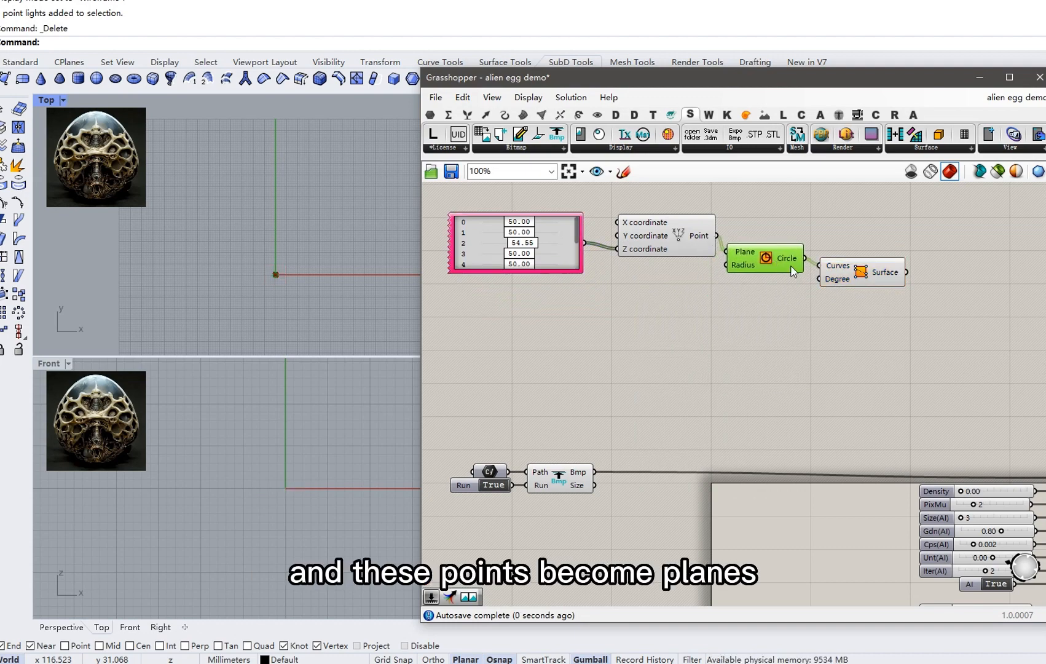
pyautogui.moveTo(856, 280); pyautogui.dragTo(867, 279)
pyautogui.scroll(2, 572, 252)
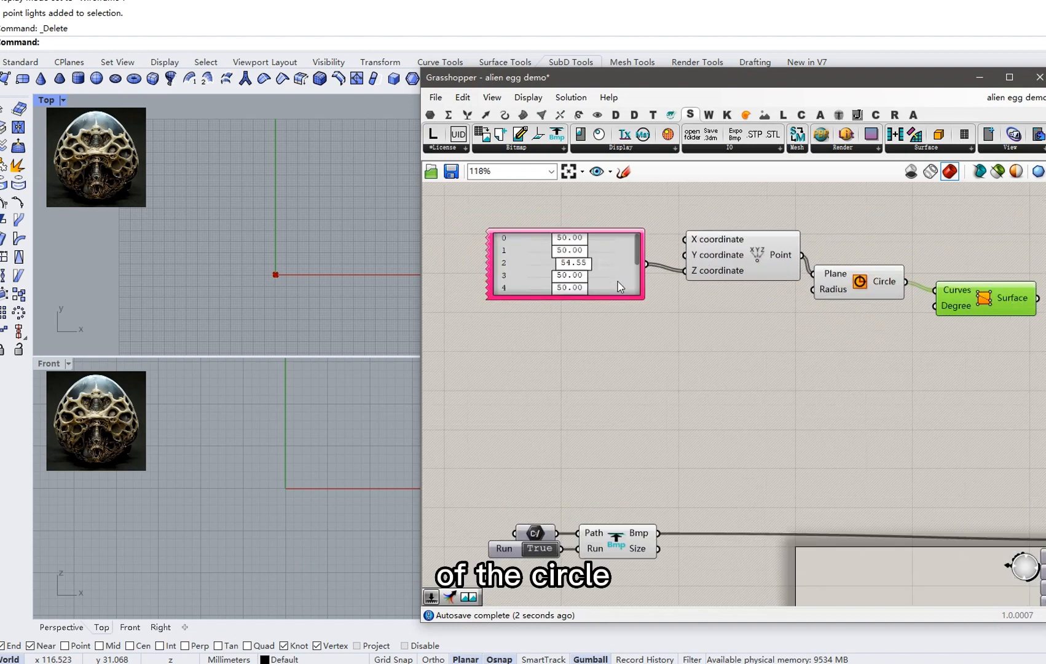
# Set the Gene Pool's Gene Count to 7, pushing the last genes to 100.
pyautogui.moveTo(622, 296); pyautogui.dragTo(625, 369)
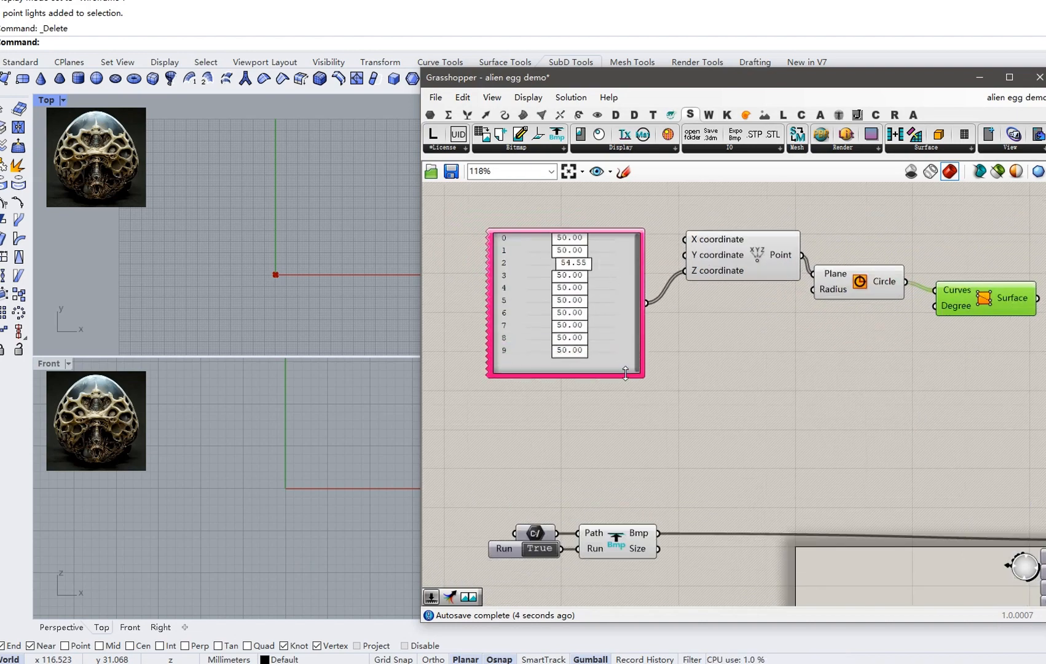
pyautogui.doubleClick(601, 307)
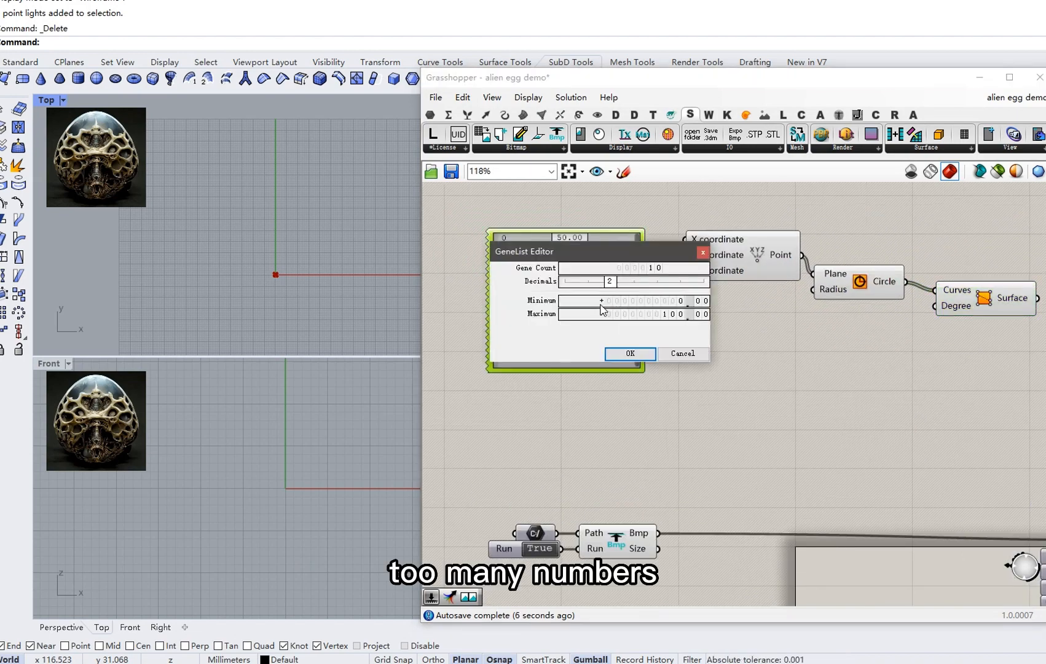
pyautogui.doubleClick(654, 270)
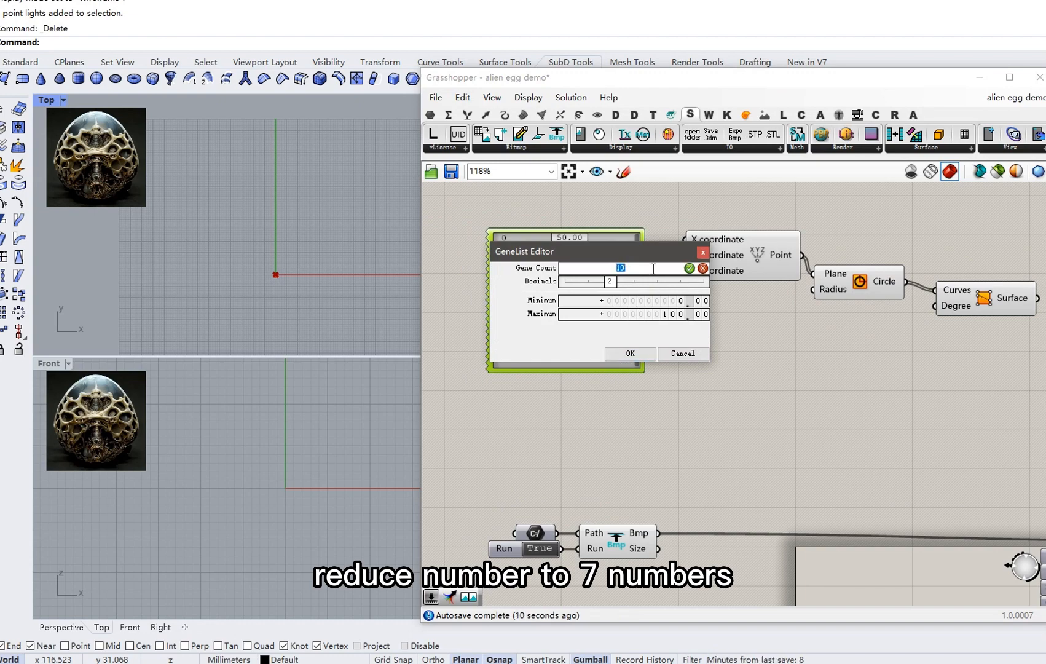
pyautogui.write('7')
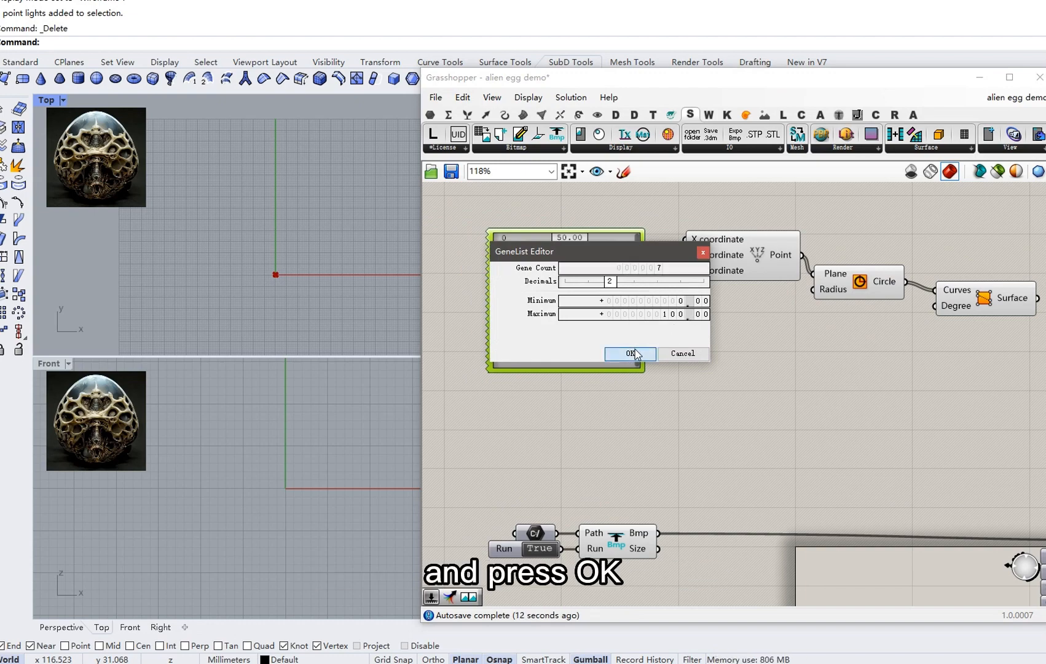
pyautogui.click(628, 354)
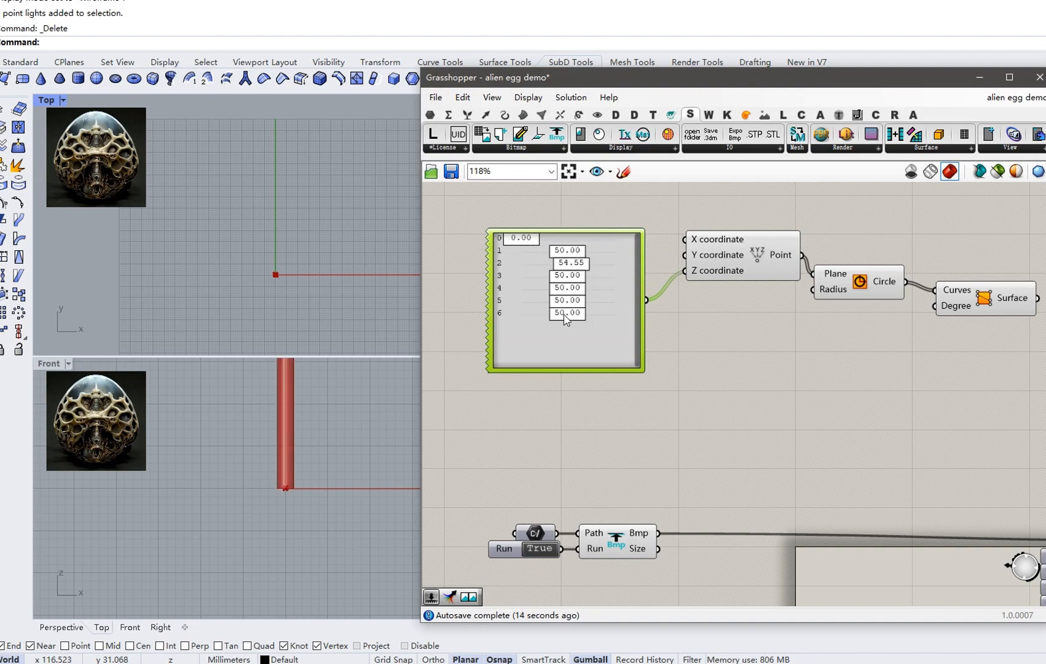
pyautogui.moveTo(566, 315); pyautogui.dragTo(615, 301)
pyautogui.moveTo(569, 252); pyautogui.dragTo(595, 297)
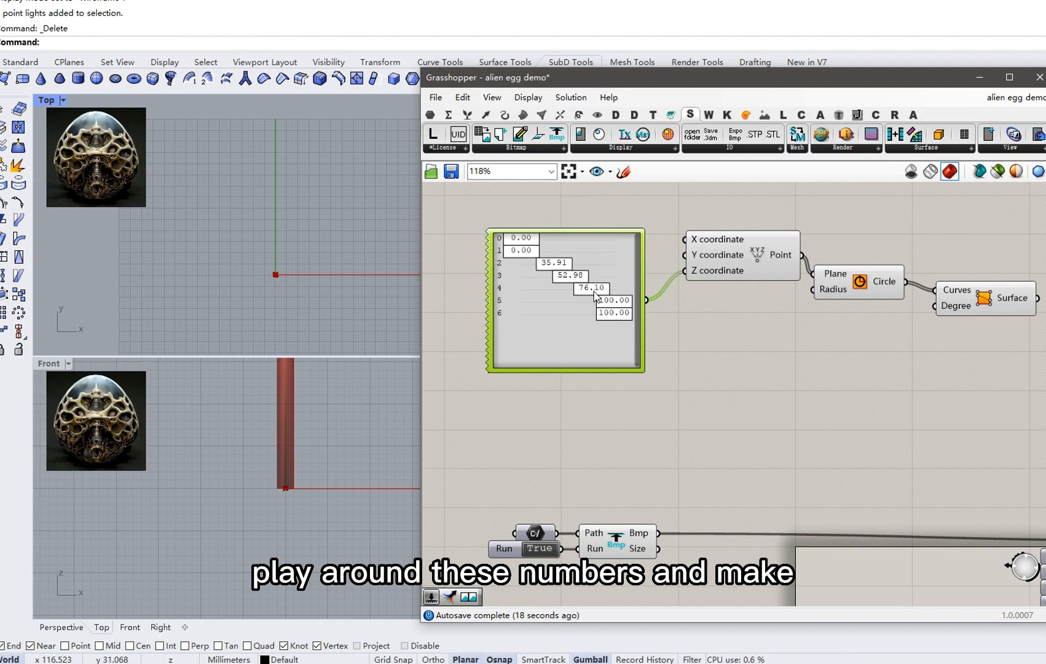
pyautogui.moveTo(582, 370); pyautogui.dragTo(584, 335)
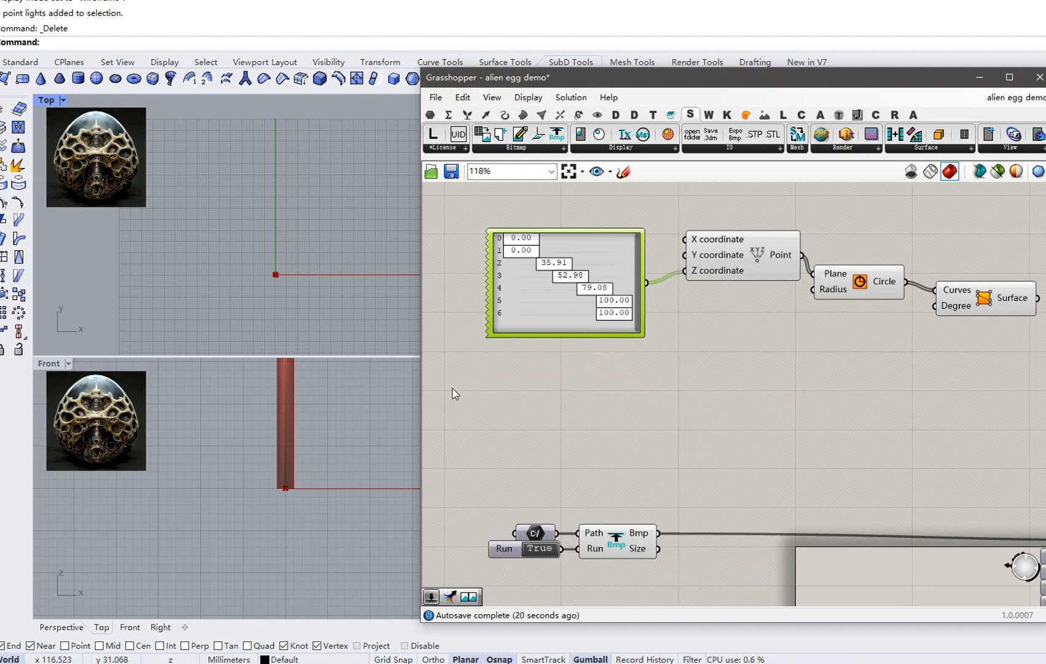
# Center the column of points in the Front view and reposition the Gene Pool.
pyautogui.moveTo(330, 433); pyautogui.dragTo(319, 496, button='right')
pyautogui.scroll(-2, 311, 487)
pyautogui.scroll(-5, 310, 485)
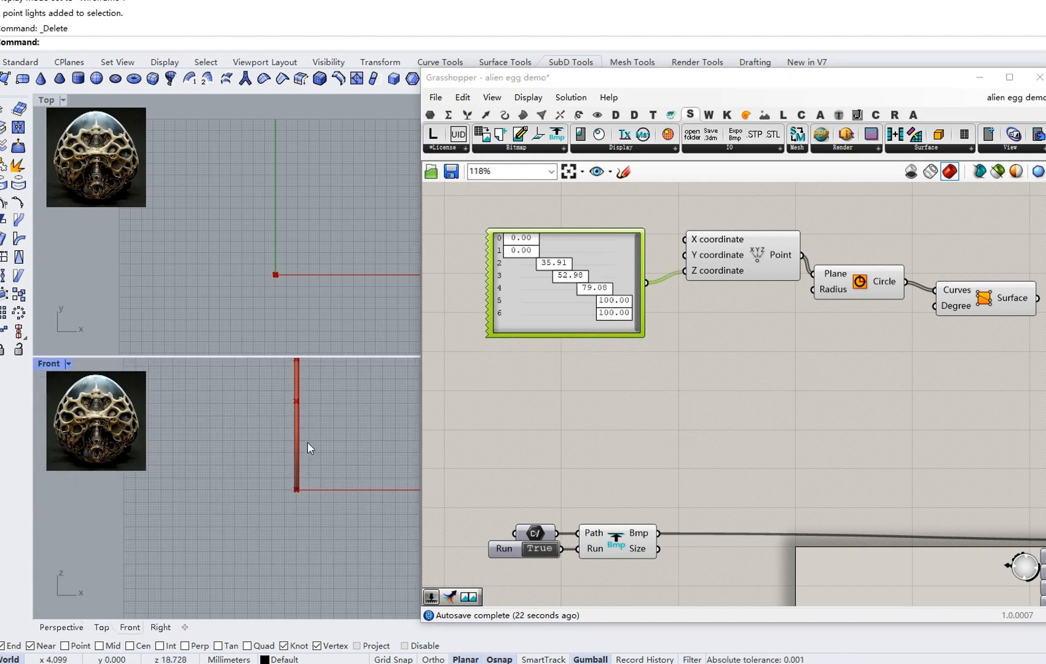
pyautogui.moveTo(292, 474); pyautogui.dragTo(275, 481, button='right')
pyautogui.scroll(2, 274, 456)
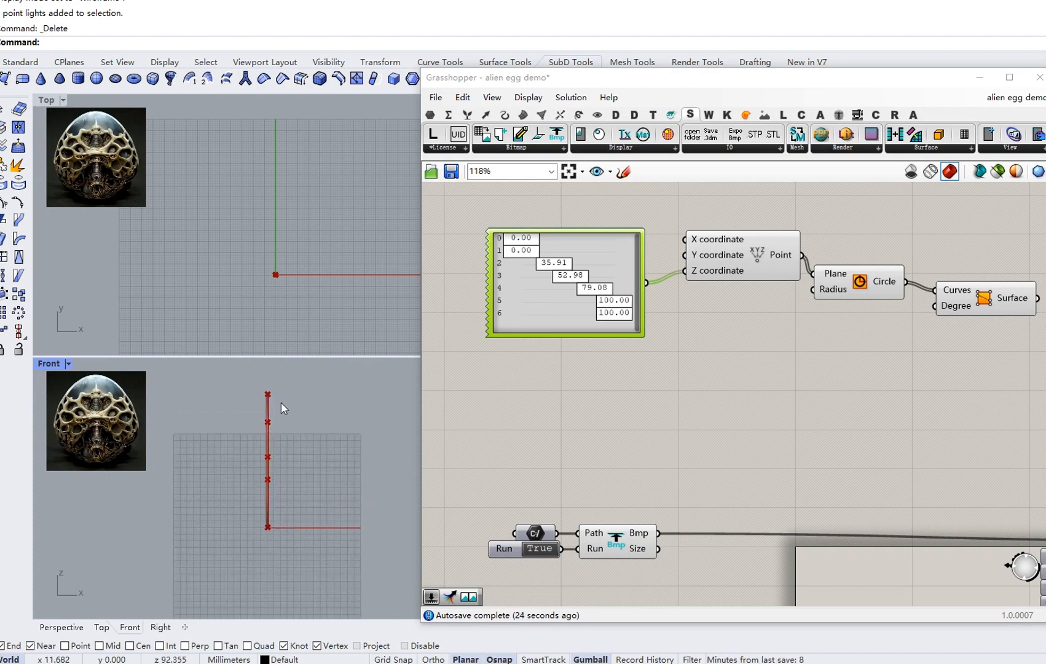
pyautogui.moveTo(610, 266); pyautogui.dragTo(610, 378)
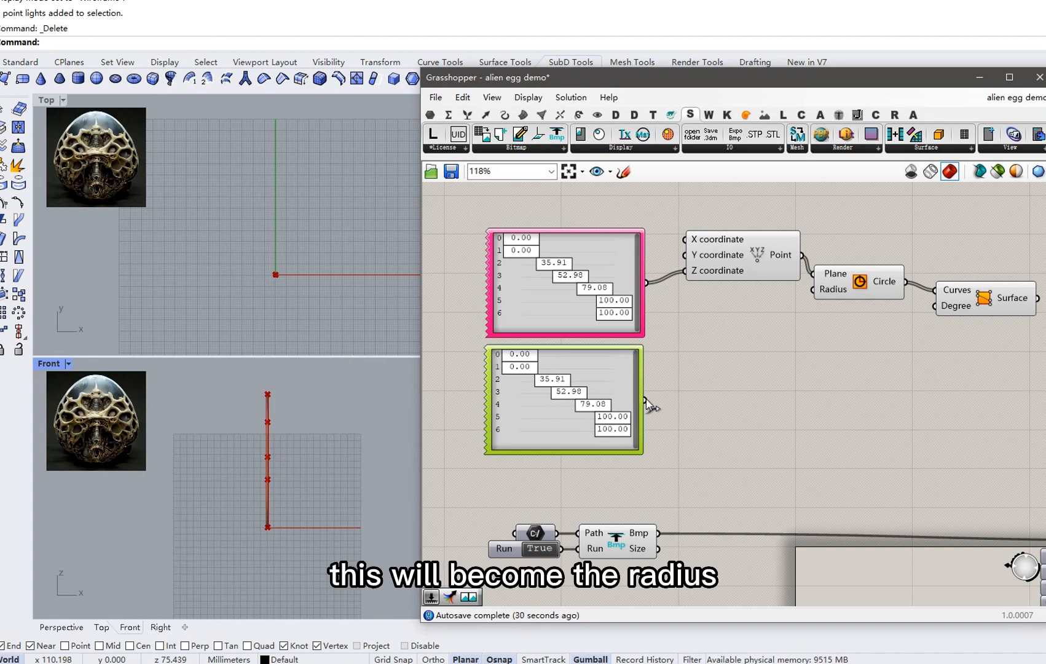
# Set the copied Gene Pool's item 1 to 17.15 and wire it into the Circle Radius.
pyautogui.moveTo(535, 359); pyautogui.dragTo(541, 377)
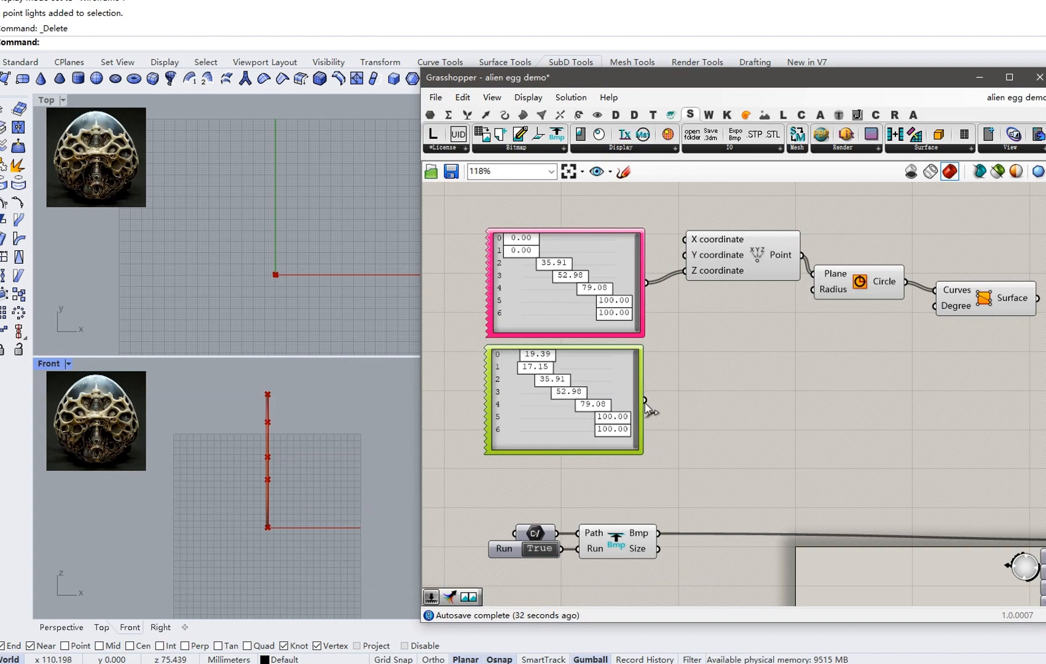
pyautogui.moveTo(646, 400); pyautogui.dragTo(814, 289)
pyautogui.moveTo(577, 400); pyautogui.dragTo(592, 407, button='right')
# Shape the radii: items 2–3 at 100, 41.84, 43.99, 6.71, and the last at 0.
pyautogui.moveTo(578, 391); pyautogui.dragTo(555, 444)
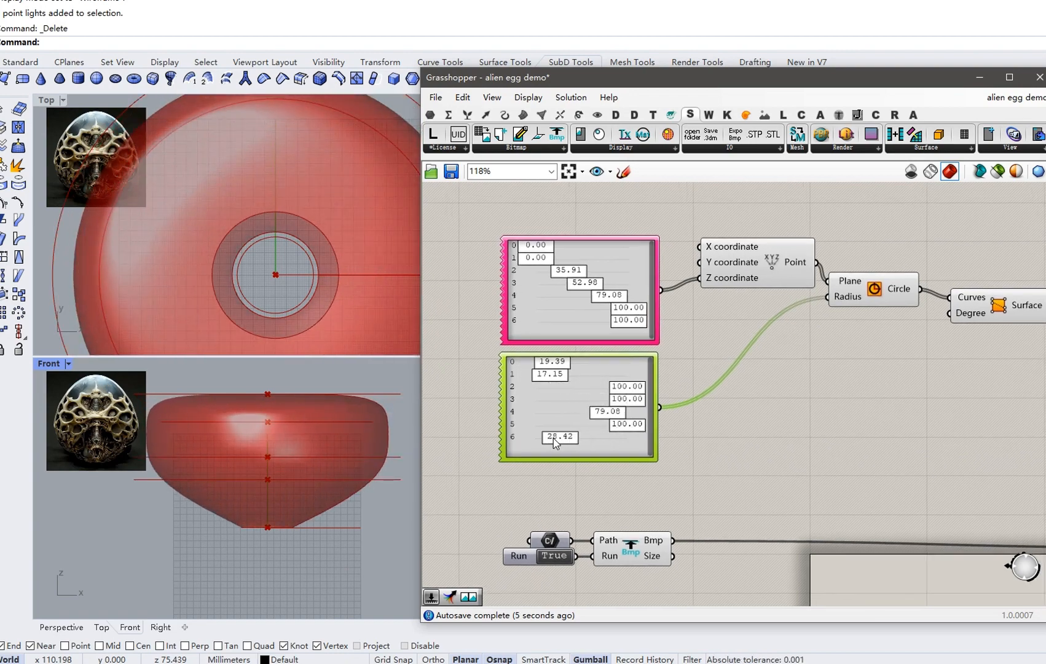
pyautogui.moveTo(629, 430); pyautogui.dragTo(576, 431)
pyautogui.moveTo(555, 380)
pyautogui.mouseDown()
pyautogui.moveTo(578, 378)
pyautogui.moveTo(548, 364)
pyautogui.mouseUp()
pyautogui.moveTo(618, 414); pyautogui.dragTo(639, 415)
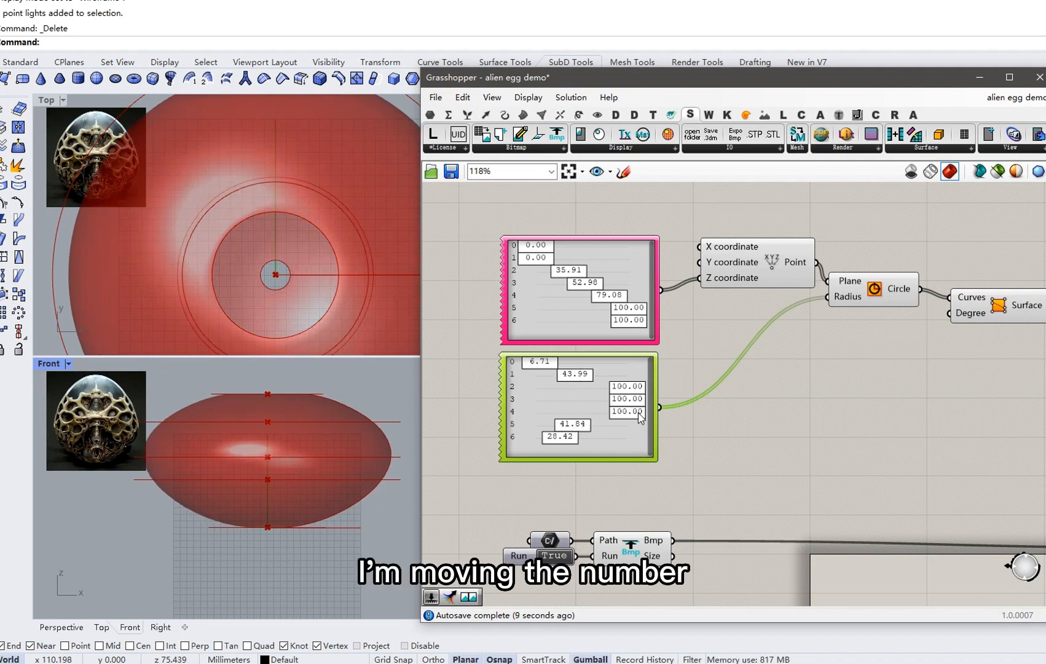
pyautogui.moveTo(563, 437); pyautogui.dragTo(504, 438)
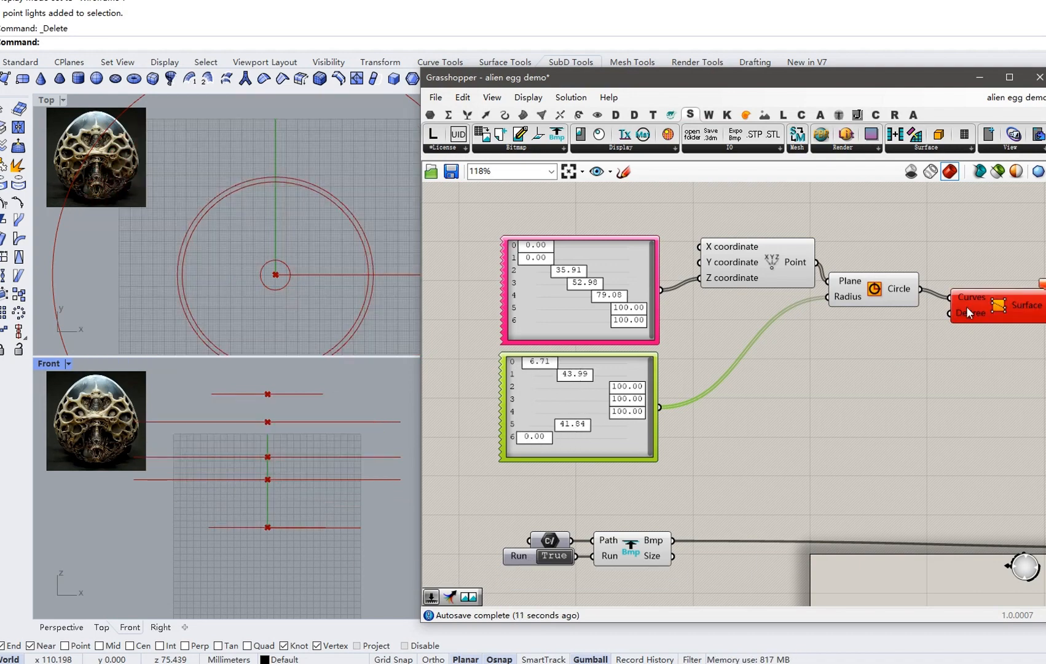
# Check and dismiss the Surface component's error caused by the zero radius.
pyautogui.moveTo(974, 313); pyautogui.dragTo(923, 316, button='right')
pyautogui.click(993, 286)
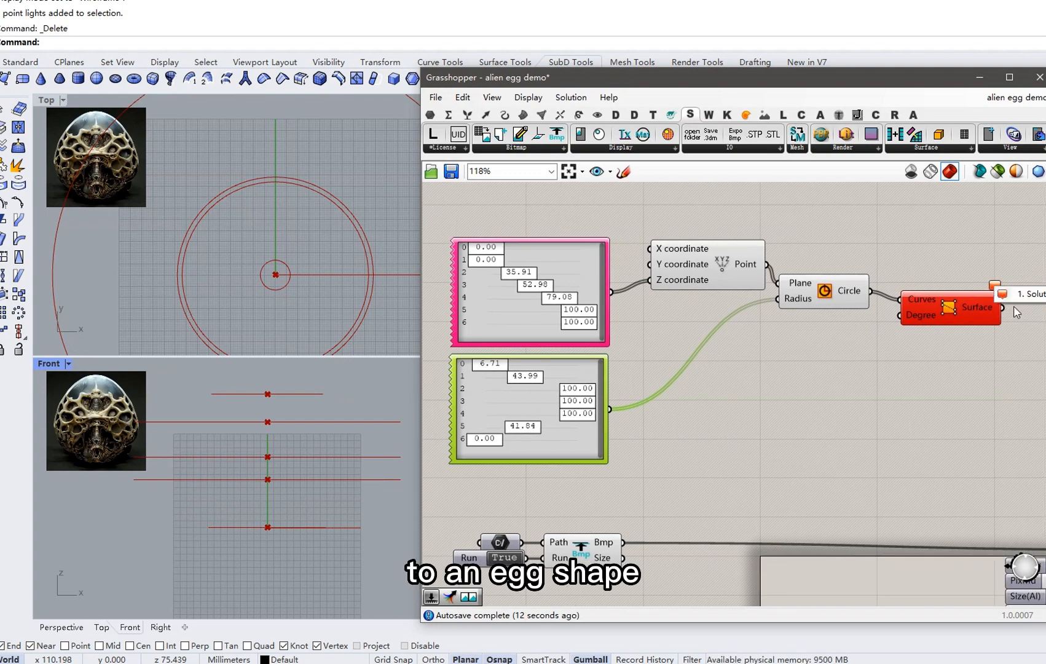
pyautogui.click(954, 262)
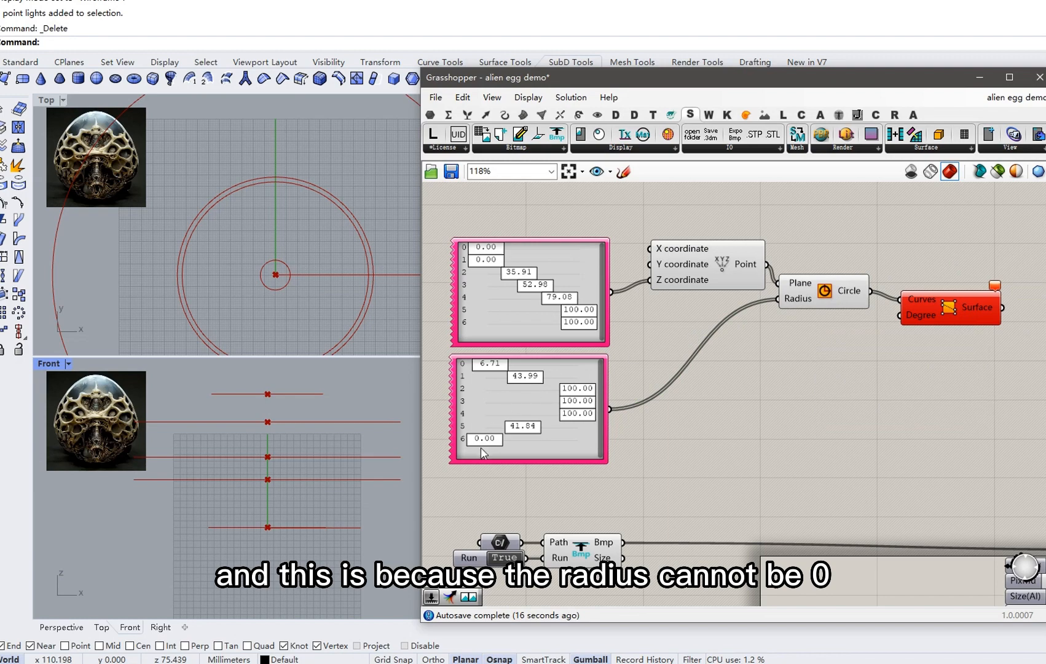
pyautogui.doubleClick(504, 405)
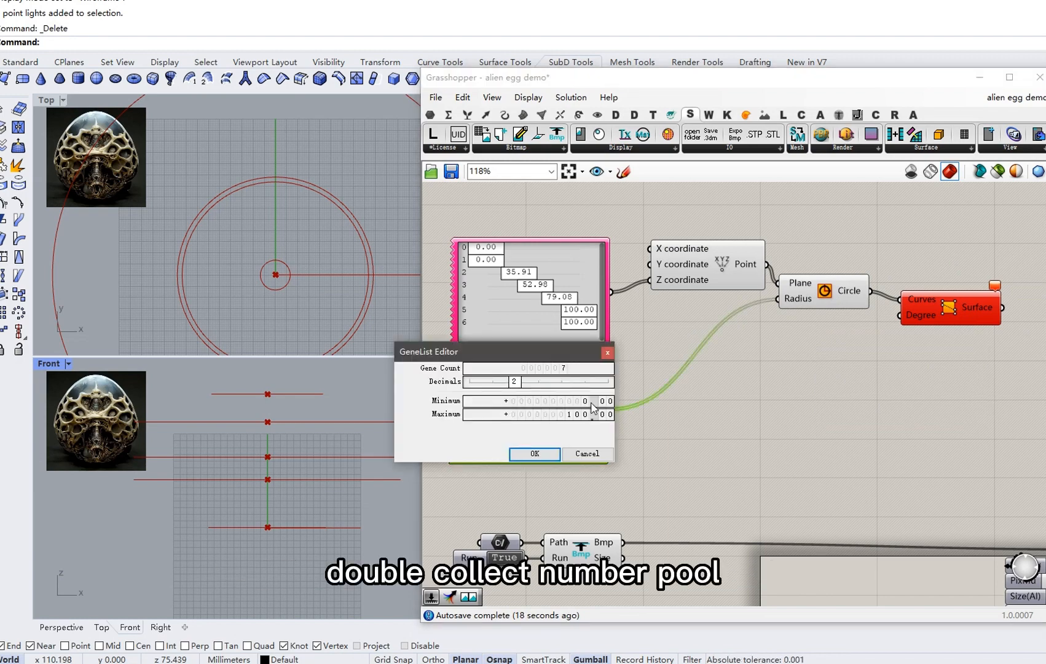
# Set the radius Gene Pool minimum to 0.1, first radius 0.10, second about 39.62.
pyautogui.doubleClick(592, 403)
pyautogui.write('0.1')
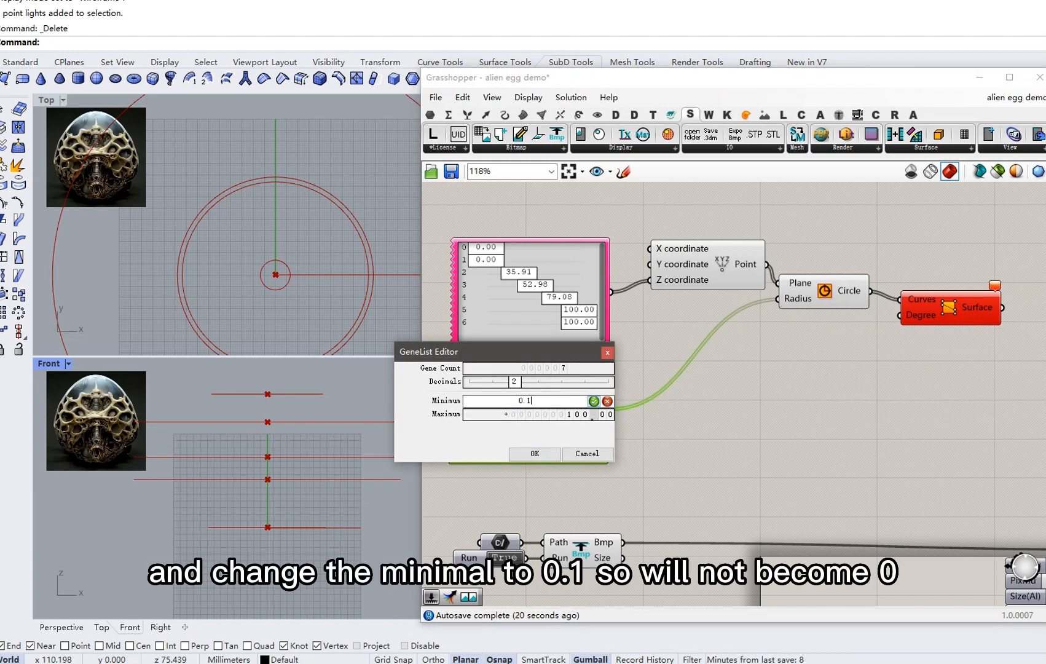
pyautogui.click(593, 401)
pyautogui.click(552, 454)
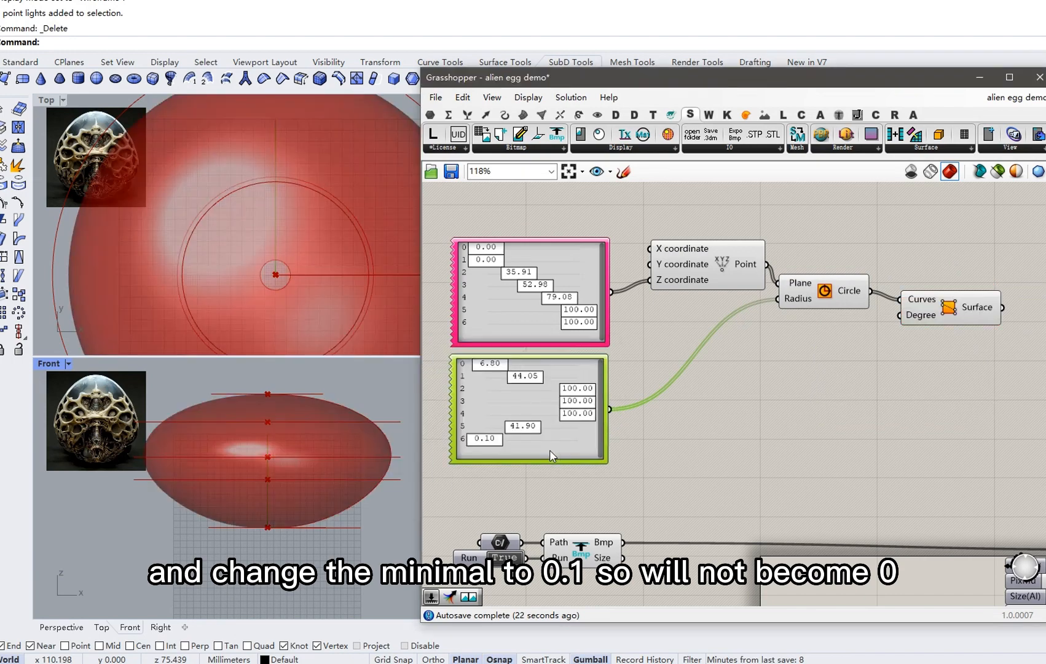
pyautogui.moveTo(494, 386); pyautogui.dragTo(530, 383, button='right')
pyautogui.scroll(1, 530, 377)
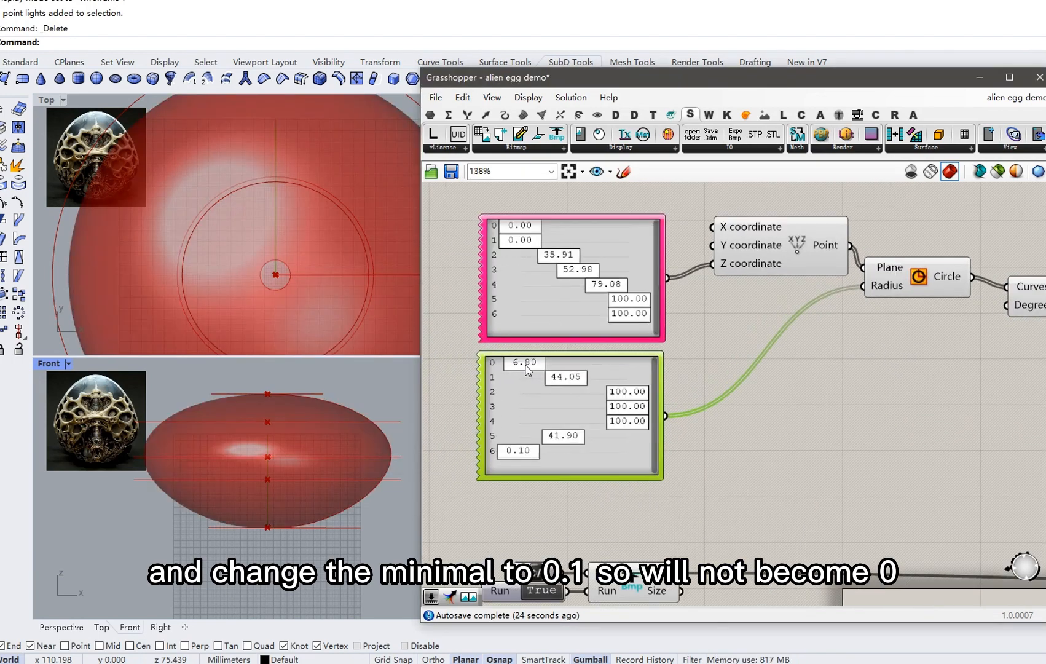
pyautogui.moveTo(526, 364); pyautogui.dragTo(481, 365)
pyautogui.moveTo(577, 382); pyautogui.dragTo(568, 387)
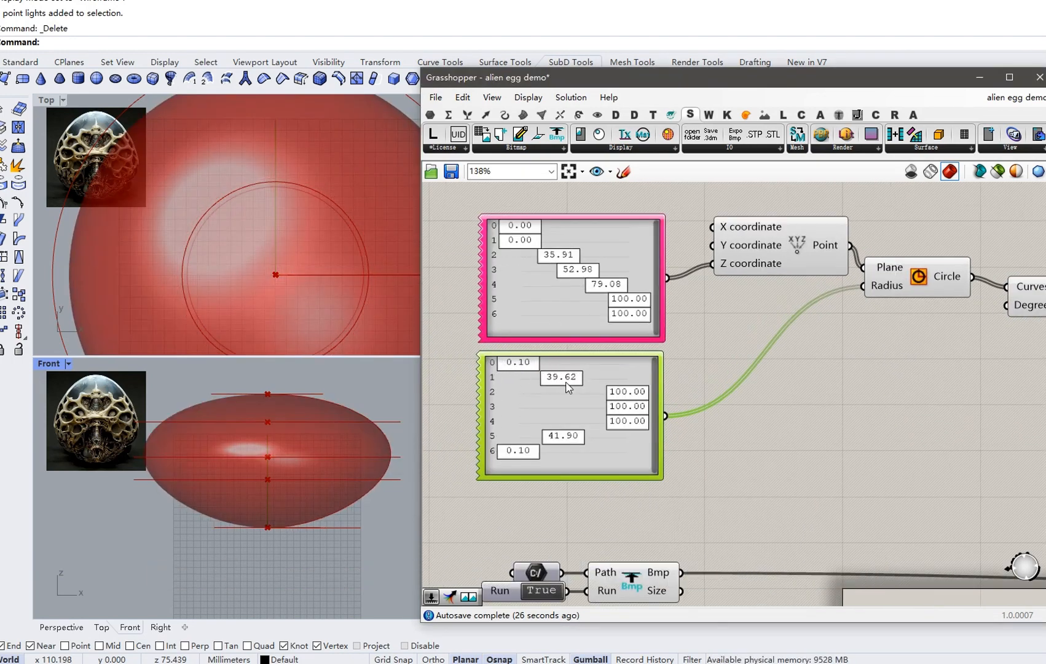
# Raise the radius Gene Pool's maximum to 50.
pyautogui.rightClick(586, 408)
pyautogui.click(631, 411)
pyautogui.doubleClick(633, 418)
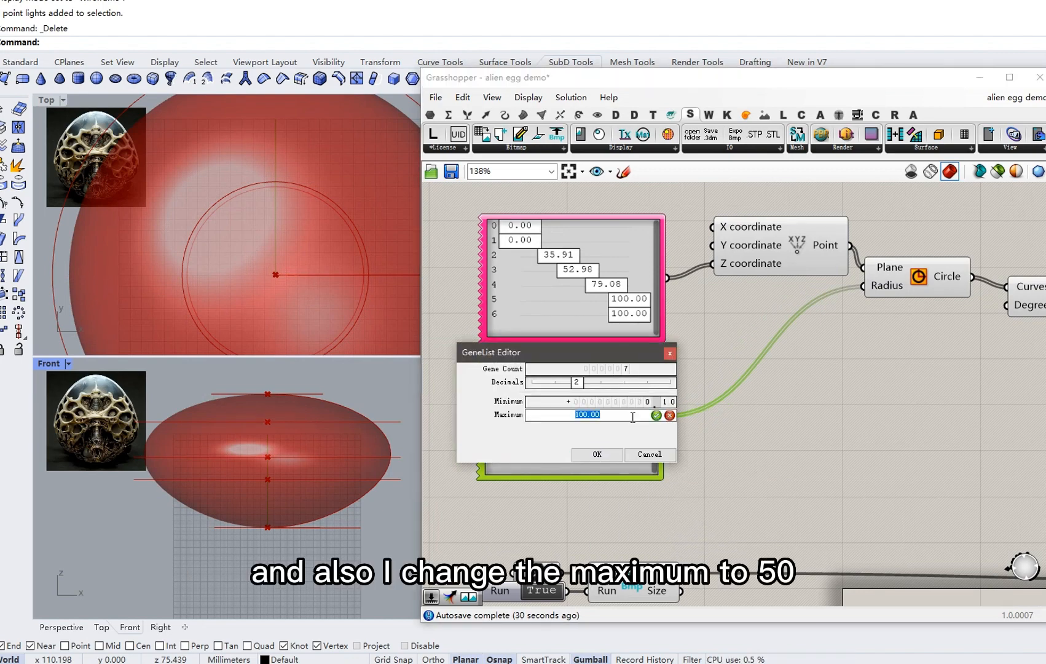
pyautogui.write('50')
pyautogui.press('Return')
pyautogui.click(612, 453)
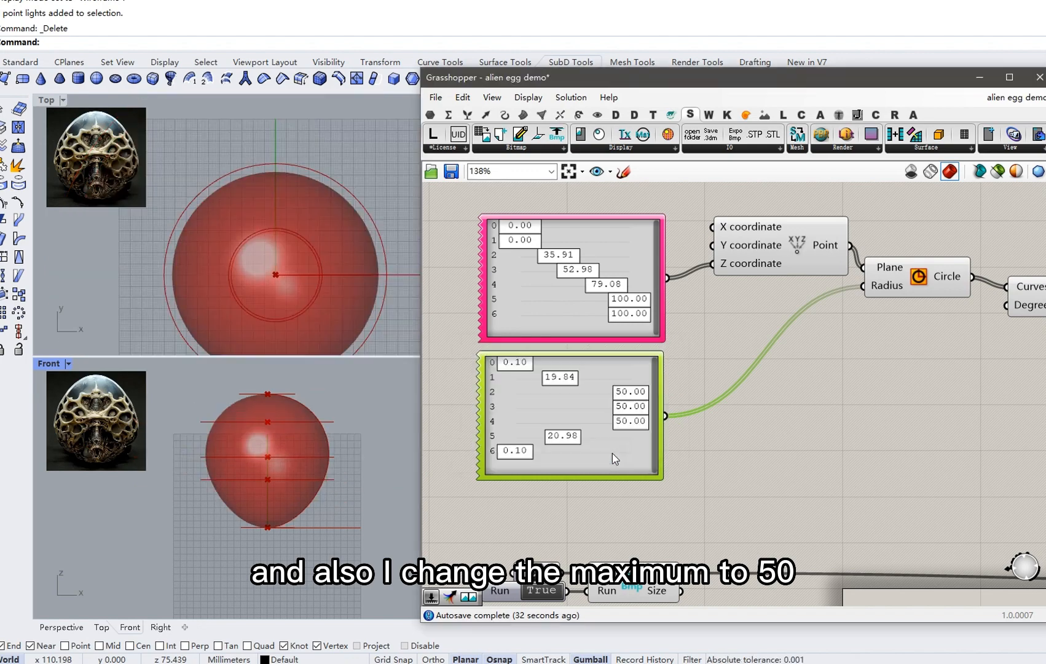
# Tune radii (sixth 24.25, second 30.4) and heights (71.54, 26.75, 46.63) into an egg shape.
pyautogui.scroll(1, 581, 433)
pyautogui.moveTo(574, 444); pyautogui.dragTo(577, 444)
pyautogui.moveTo(577, 437); pyautogui.dragTo(581, 458, button='right')
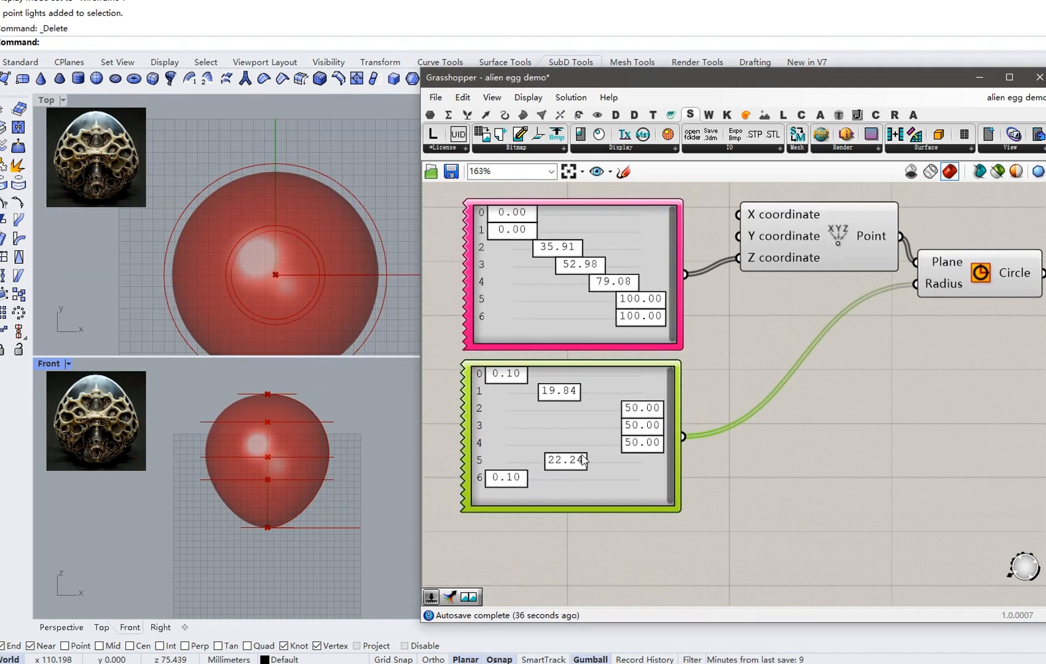
pyautogui.moveTo(569, 394); pyautogui.dragTo(602, 396)
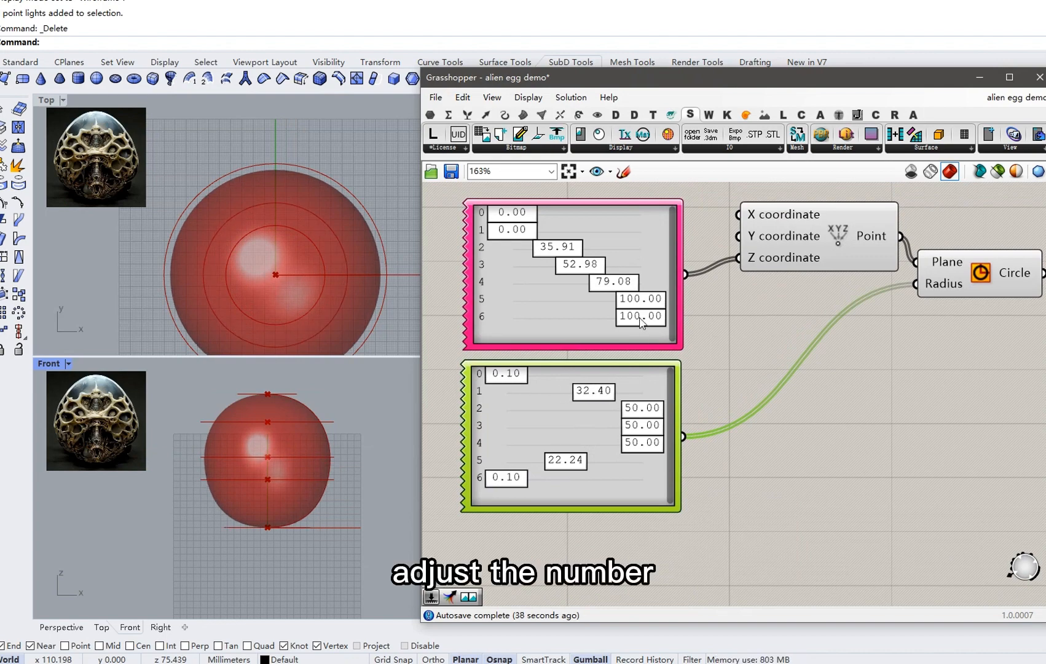
pyautogui.moveTo(626, 283); pyautogui.dragTo(614, 294)
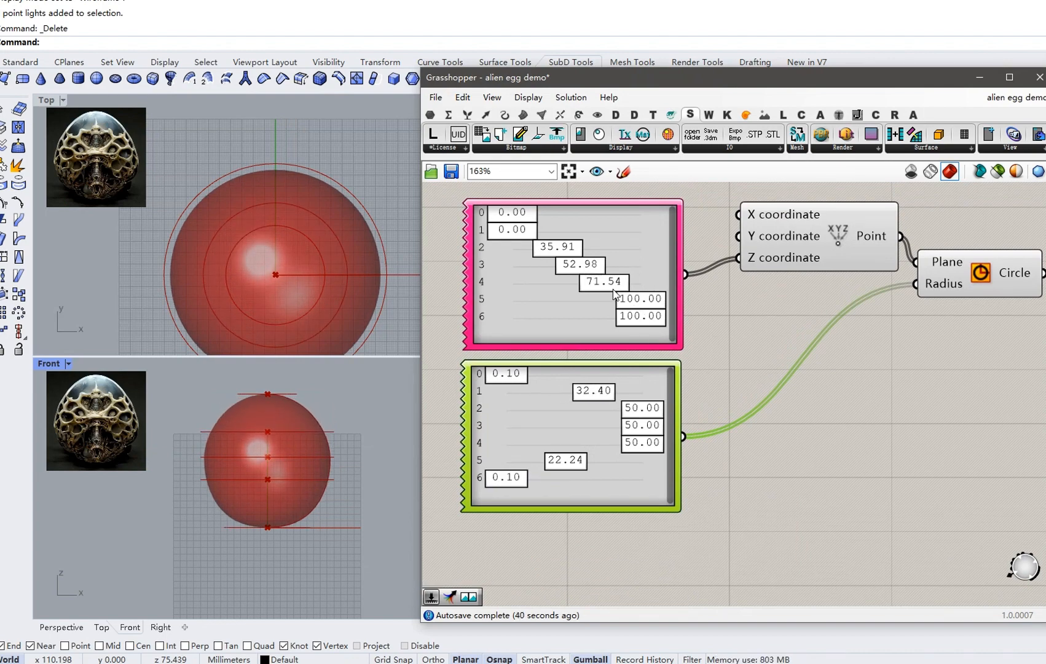
pyautogui.moveTo(578, 249); pyautogui.dragTo(577, 275)
pyautogui.click(582, 271)
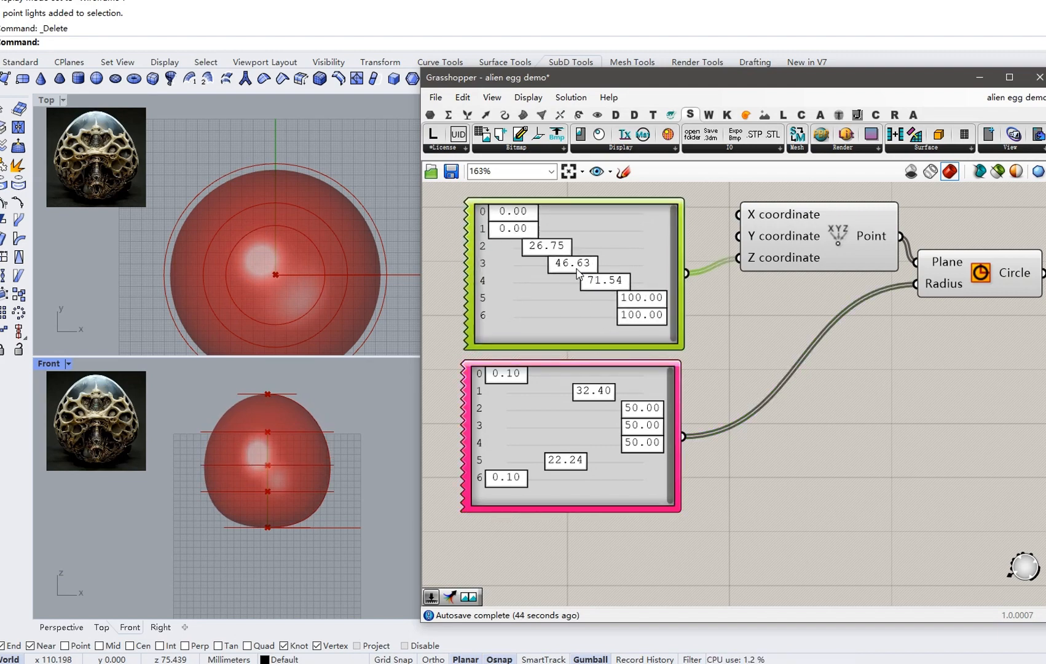
pyautogui.moveTo(556, 462); pyautogui.dragTo(571, 470)
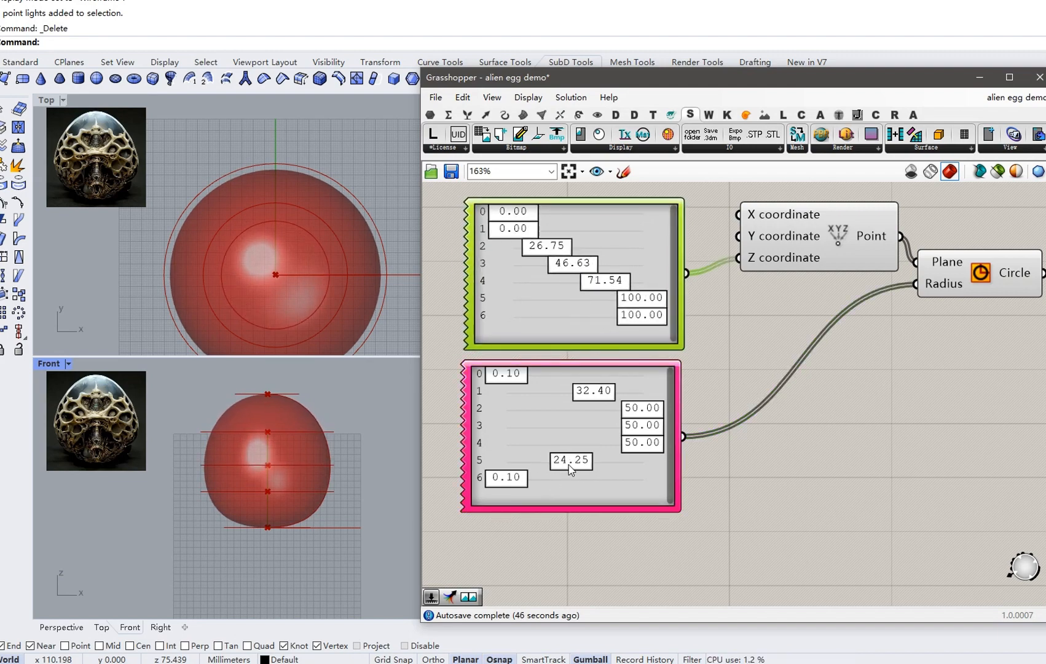
pyautogui.moveTo(588, 394); pyautogui.dragTo(586, 399)
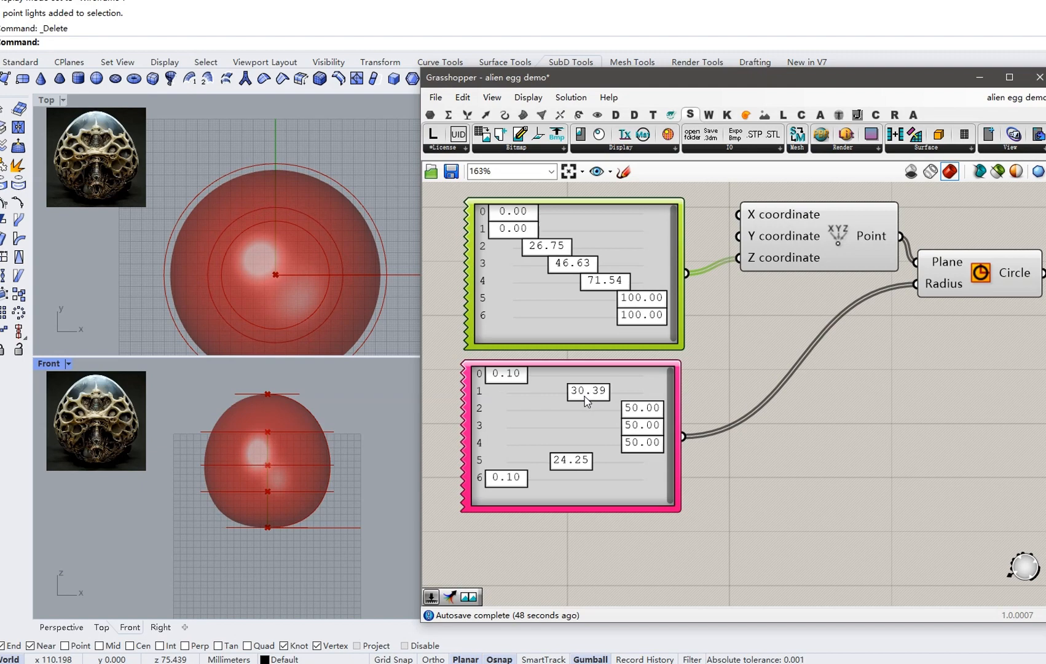
# Lower the radius Gene Pool's maximum to 45.
pyautogui.doubleClick(562, 439)
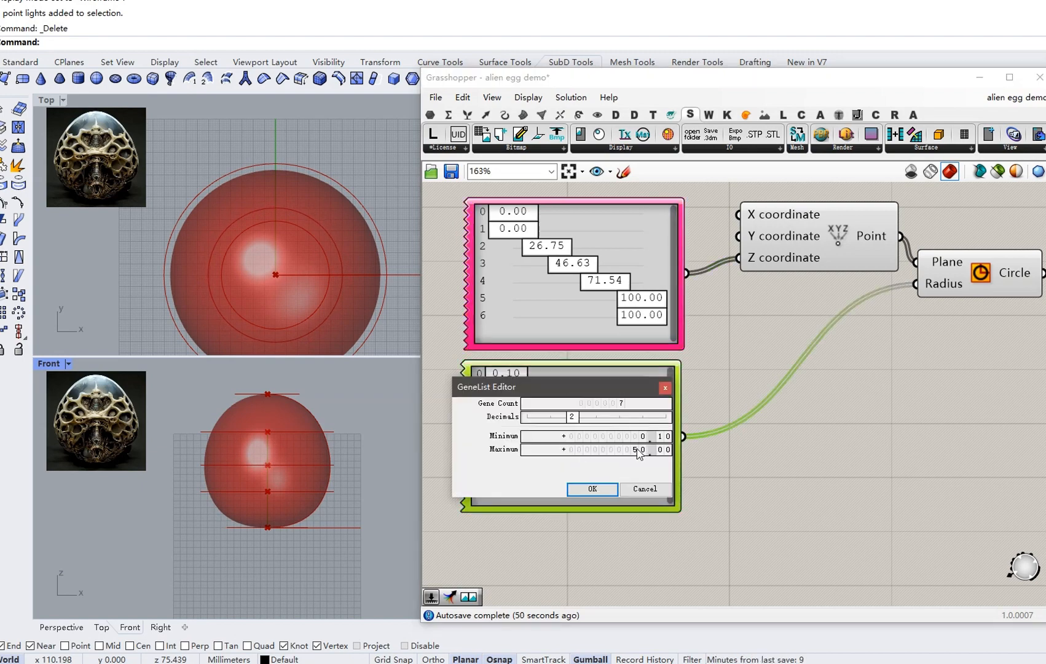
pyautogui.doubleClick(640, 451)
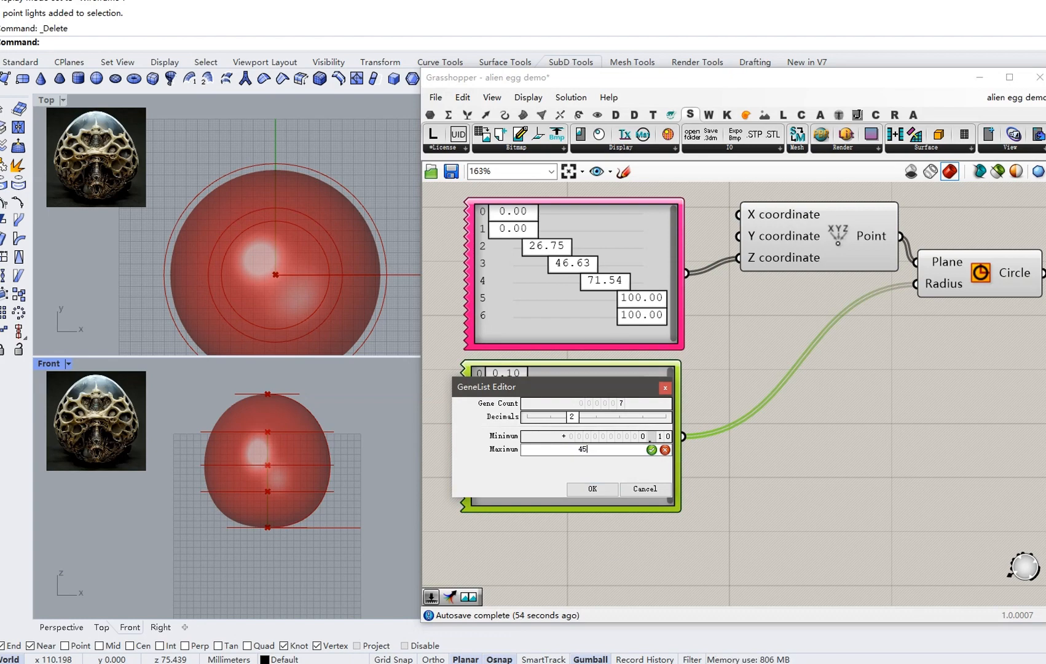
pyautogui.click(608, 492)
# Connect the egg Surface output to SurfaceRelief's Srf input.
pyautogui.moveTo(627, 477); pyautogui.dragTo(589, 407, button='right')
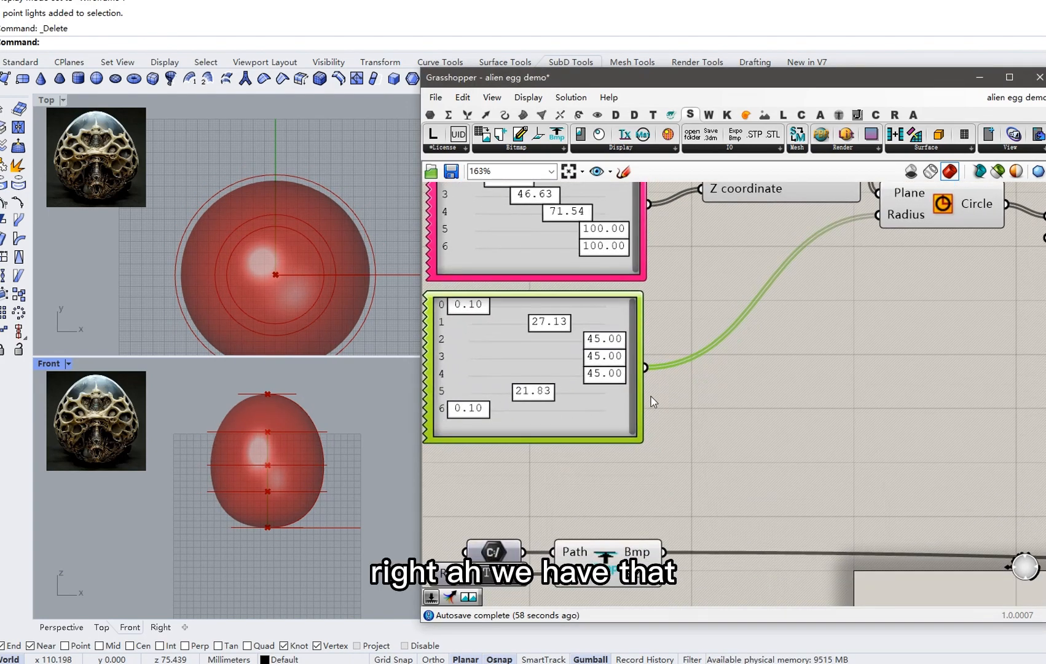
pyautogui.moveTo(328, 291); pyautogui.dragTo(327, 235, button='right')
pyautogui.moveTo(294, 439); pyautogui.dragTo(295, 451, button='right')
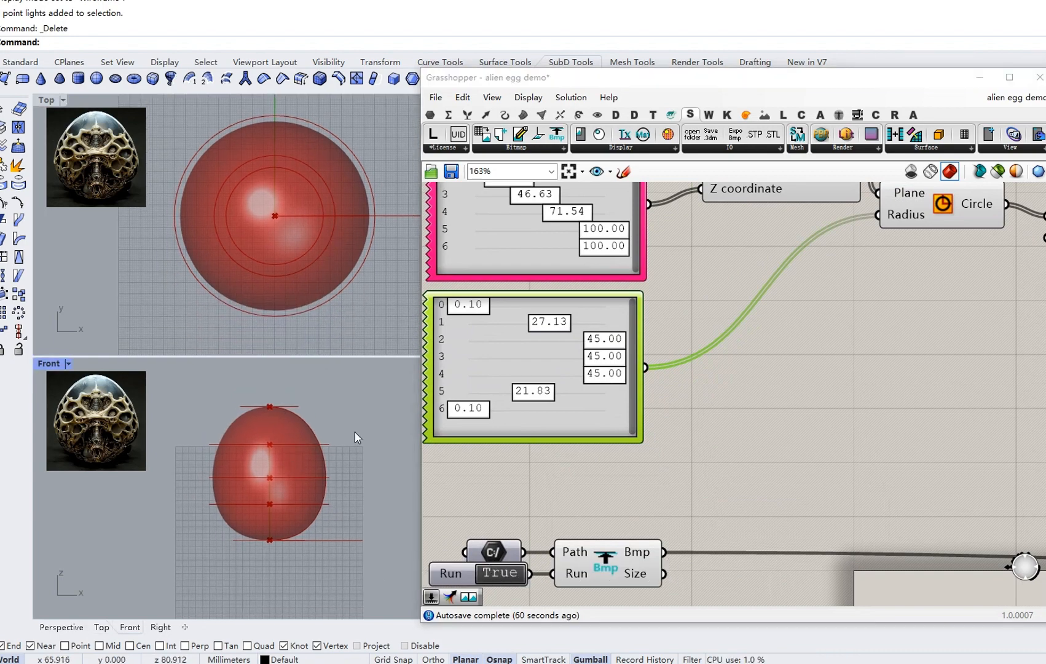
pyautogui.scroll(-2, 757, 326)
pyautogui.moveTo(726, 353); pyautogui.dragTo(711, 311, button='right')
pyautogui.scroll(-5, 757, 325)
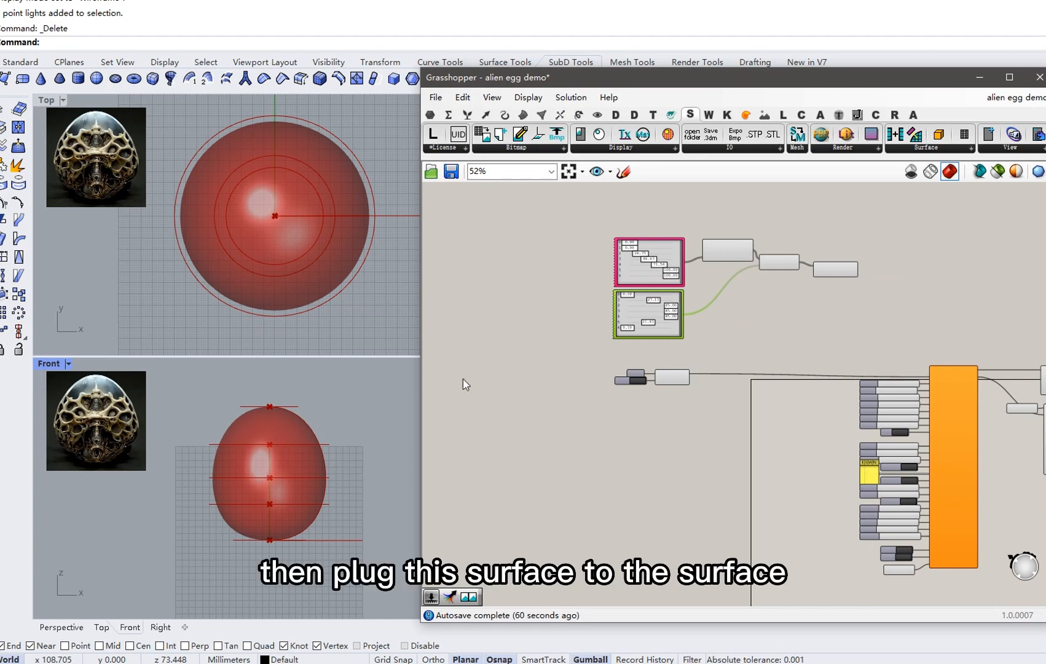
pyautogui.scroll(1, 830, 291)
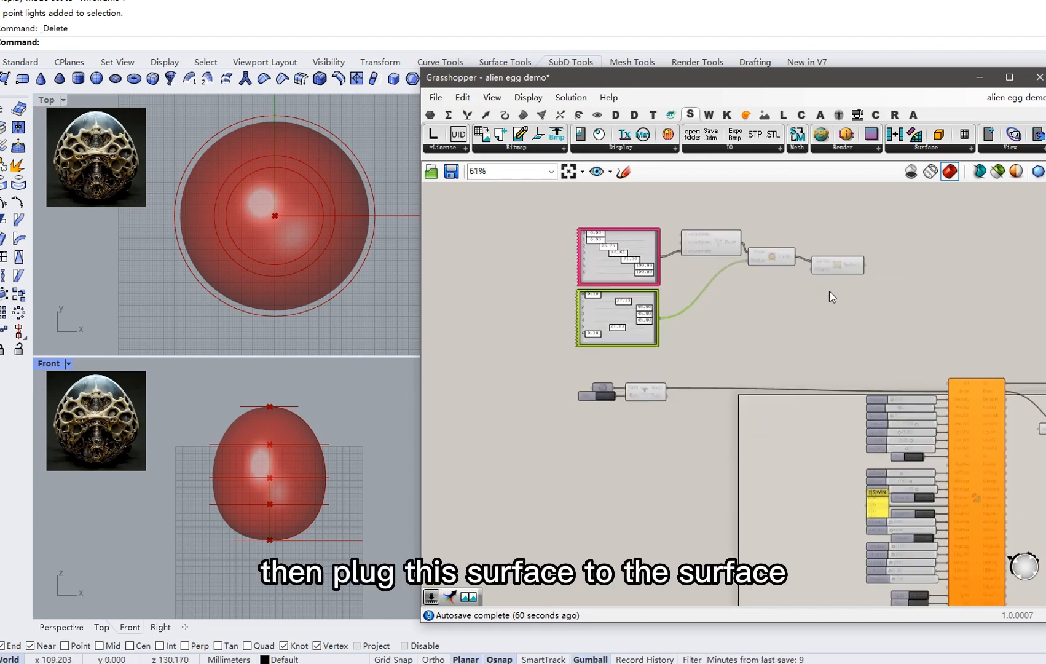
pyautogui.moveTo(918, 379); pyautogui.dragTo(947, 382)
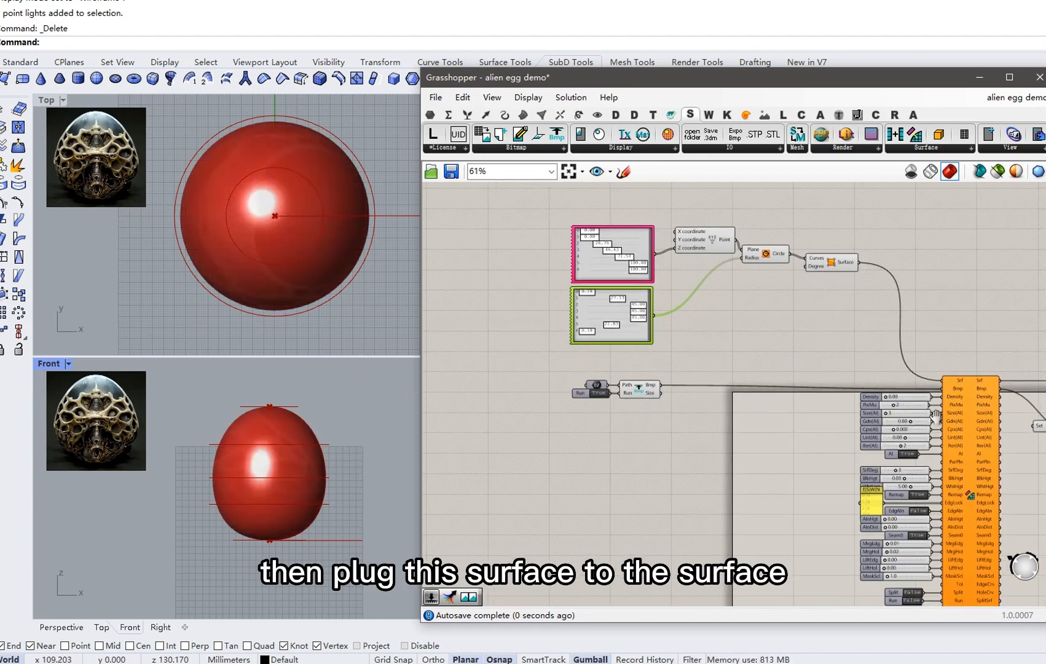
pyautogui.scroll(-2, 791, 373)
# Turn preview on for the selected relief component cluster.
pyautogui.moveTo(939, 526); pyautogui.dragTo(800, 297)
pyautogui.rightClick(859, 246)
pyautogui.click(871, 253)
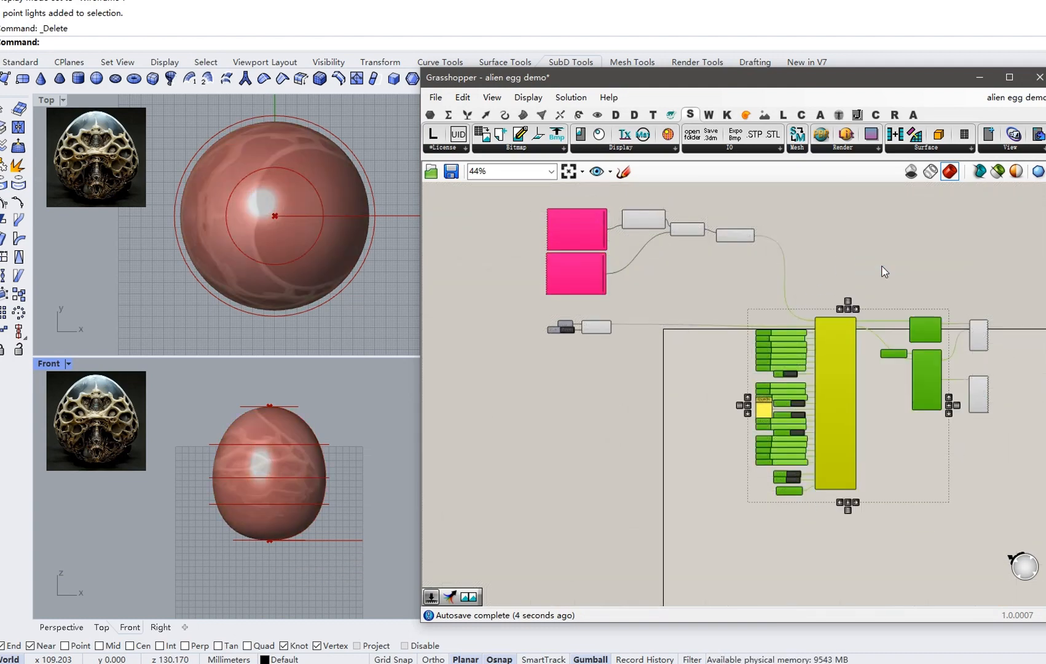
pyautogui.click(871, 255)
# Hide the Rhino previews of the surface, circle and center point components.
pyautogui.click(734, 238)
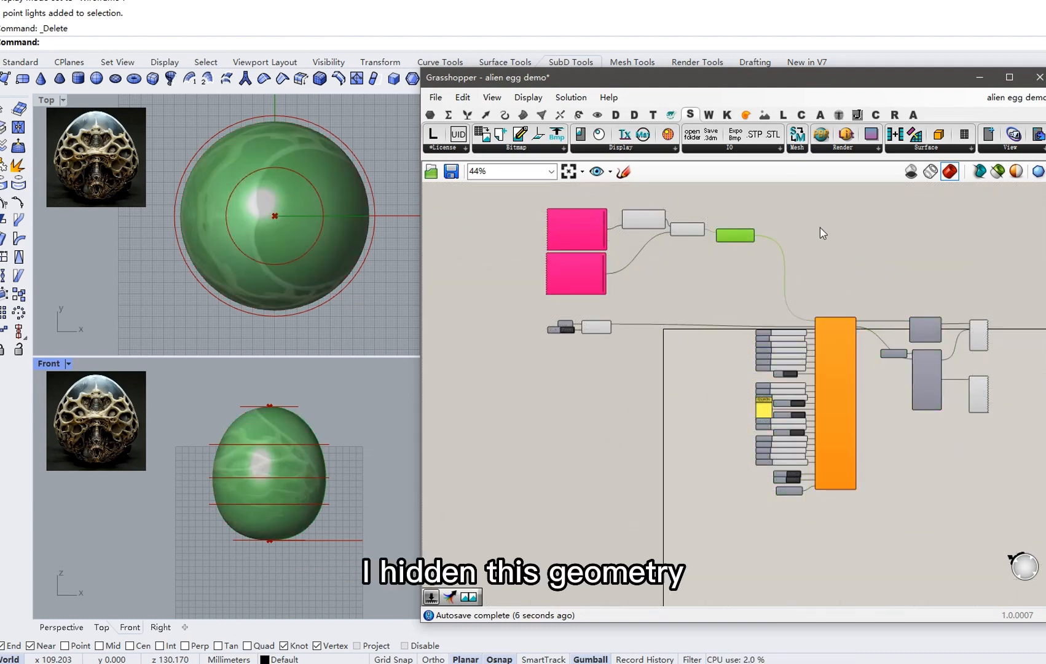
pyautogui.rightClick(820, 227)
pyautogui.click(864, 248)
pyautogui.click(692, 231)
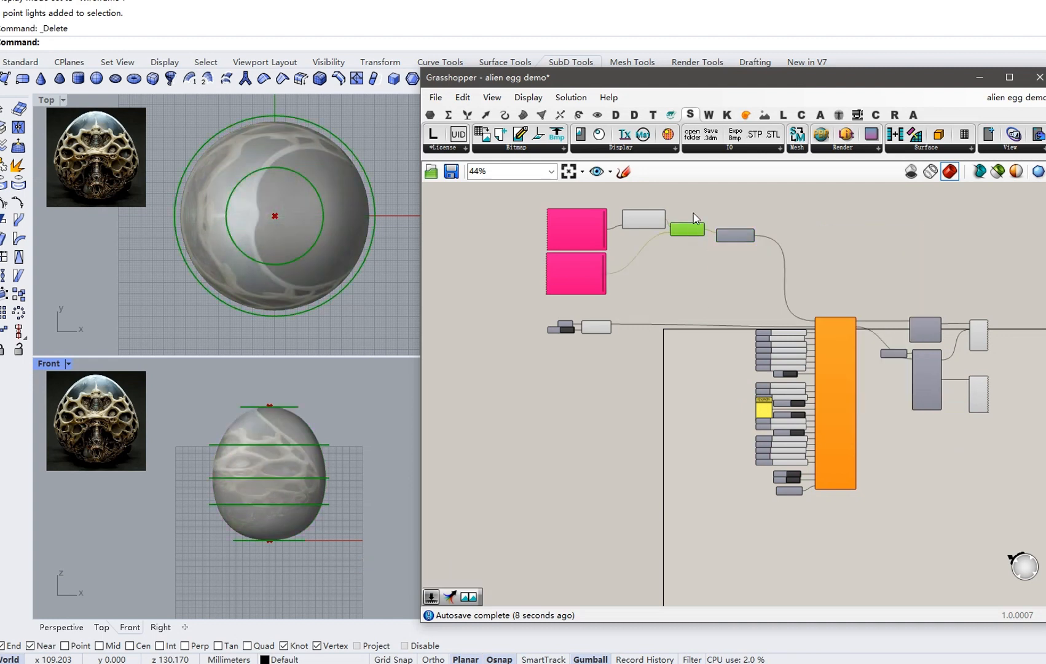
pyautogui.rightClick(693, 210)
pyautogui.click(706, 233)
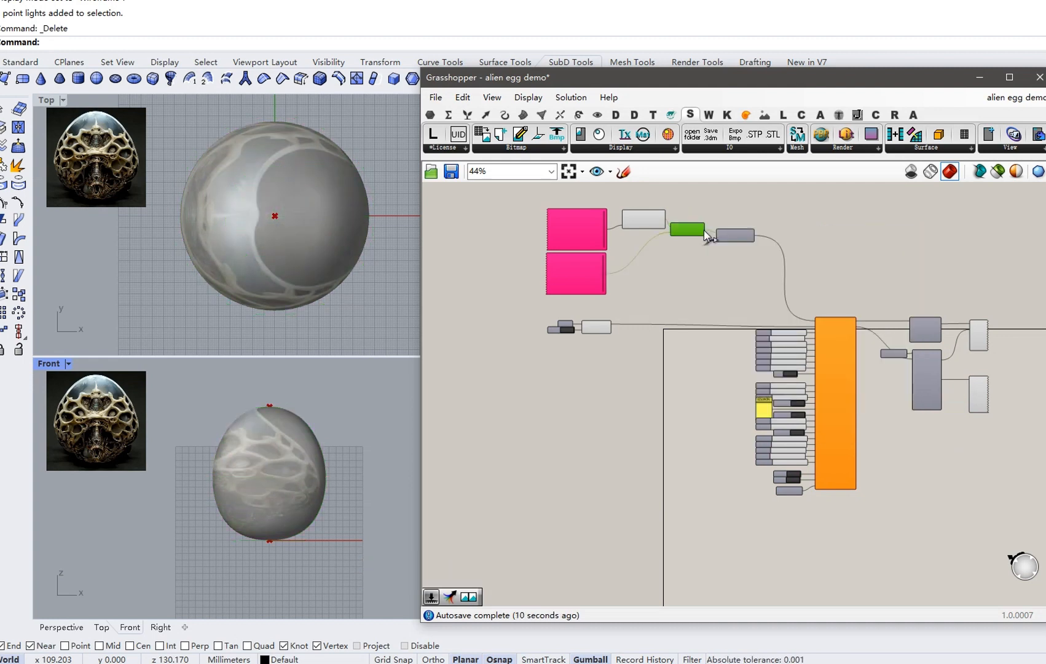
pyautogui.click(672, 263)
pyautogui.click(652, 221)
pyautogui.rightClick(688, 196)
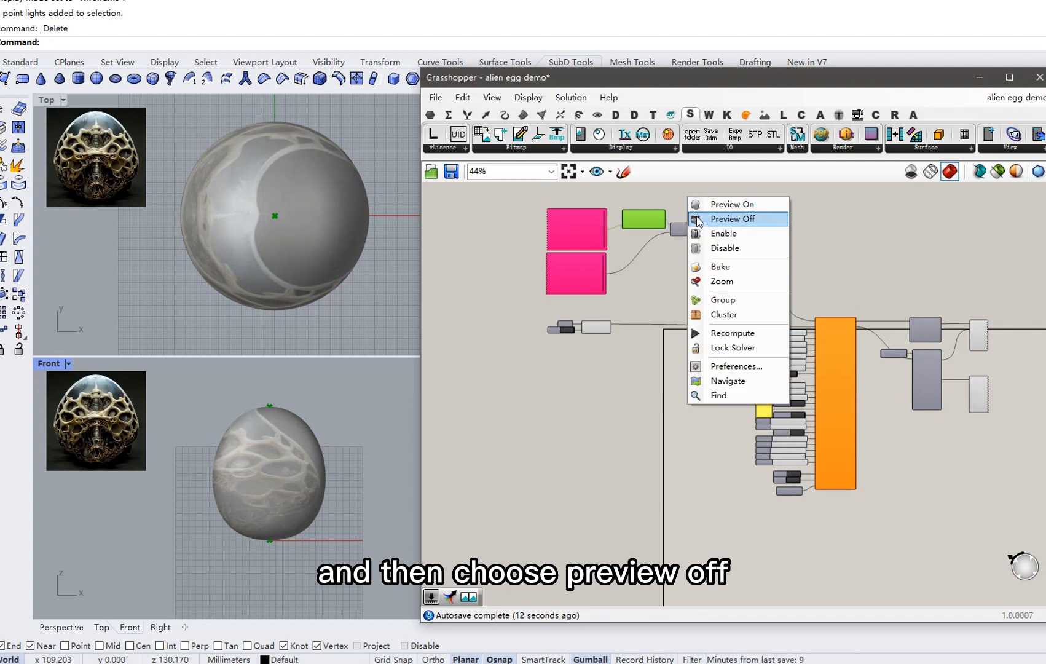
pyautogui.click(743, 215)
pyautogui.click(669, 281)
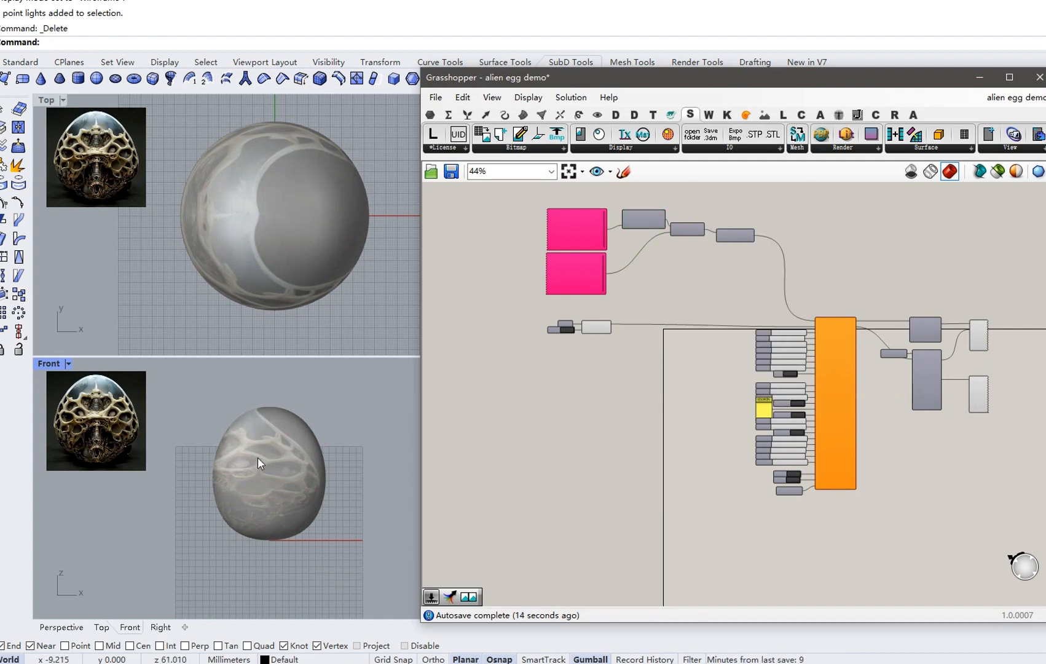
# Test SurfaceRelief by switching Run to True and back to False, then open the Bitmap tools list.
pyautogui.scroll(5, 818, 480)
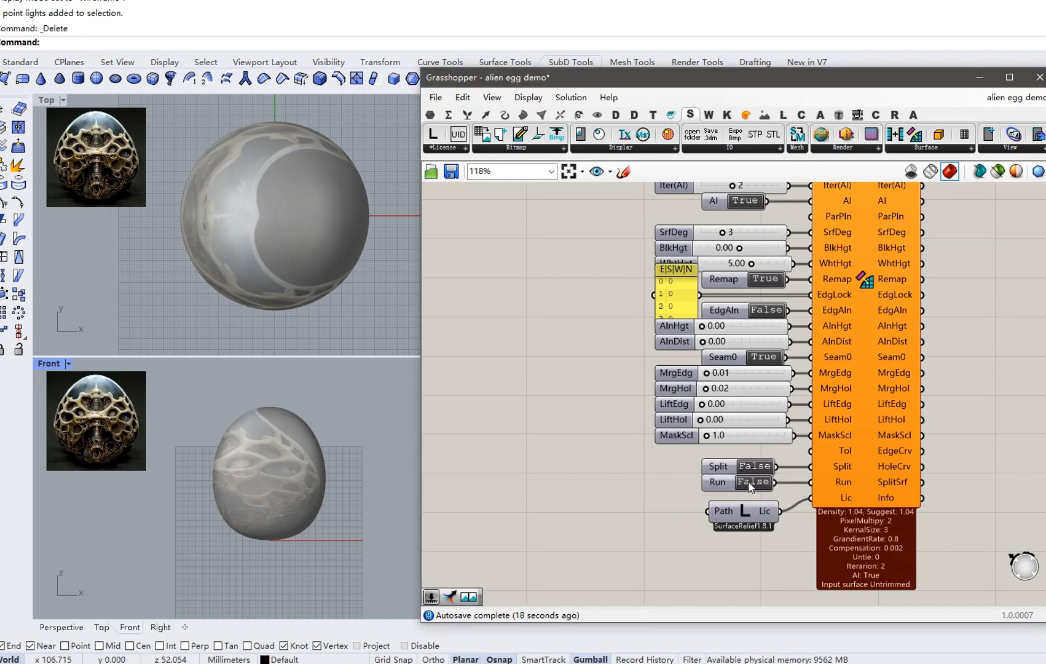
pyautogui.doubleClick(751, 483)
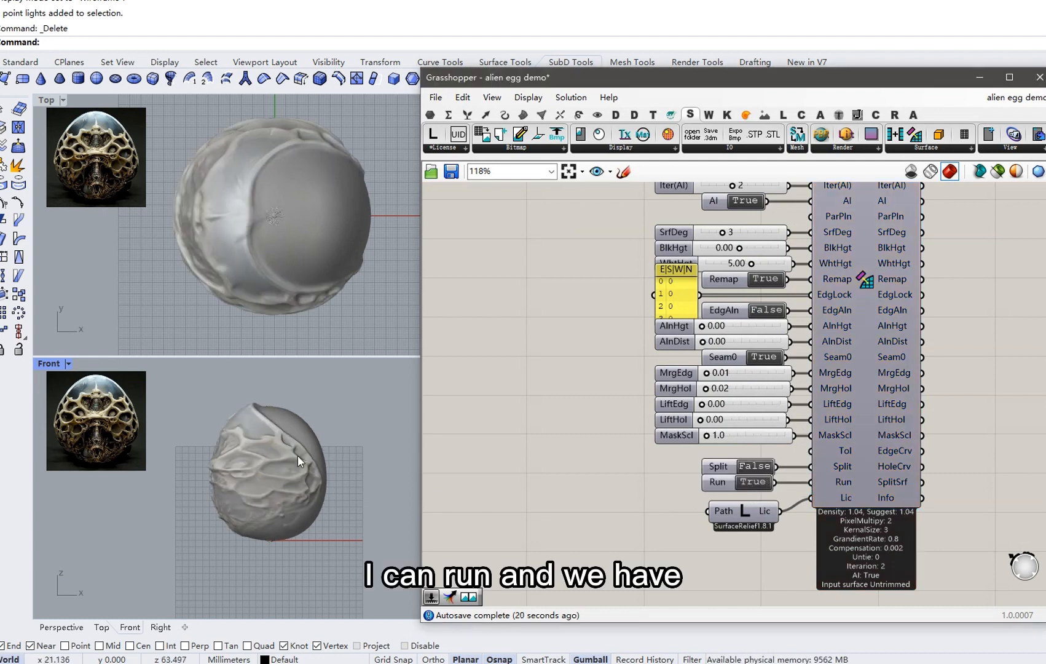
pyautogui.doubleClick(761, 485)
pyautogui.moveTo(656, 321); pyautogui.dragTo(790, 464, button='right')
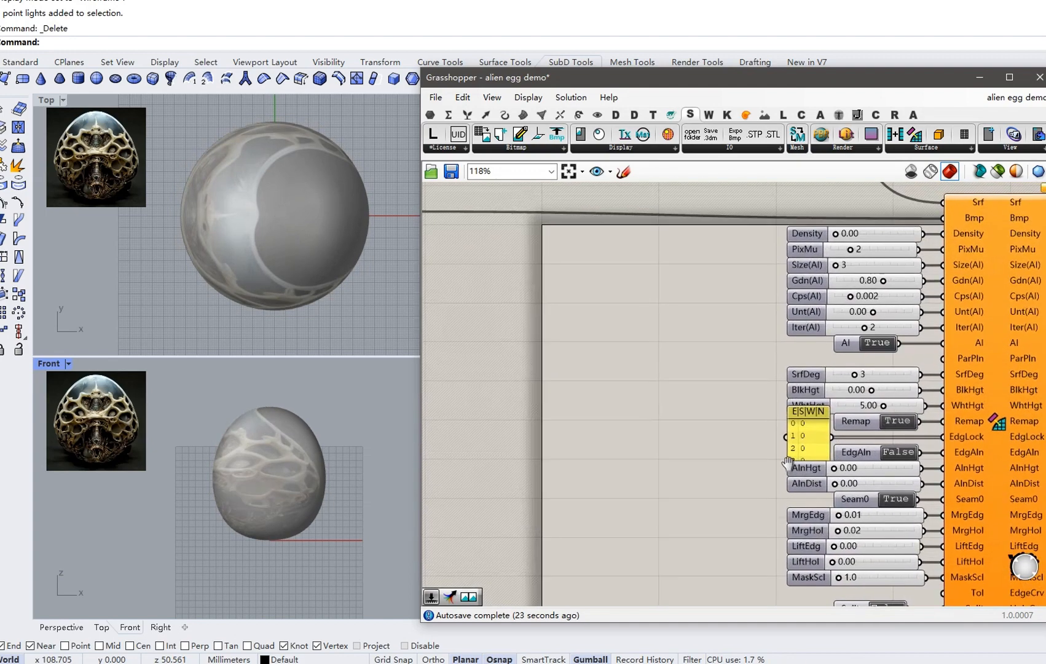
pyautogui.scroll(-2, 789, 464)
pyautogui.scroll(1, 738, 421)
pyautogui.click(499, 151)
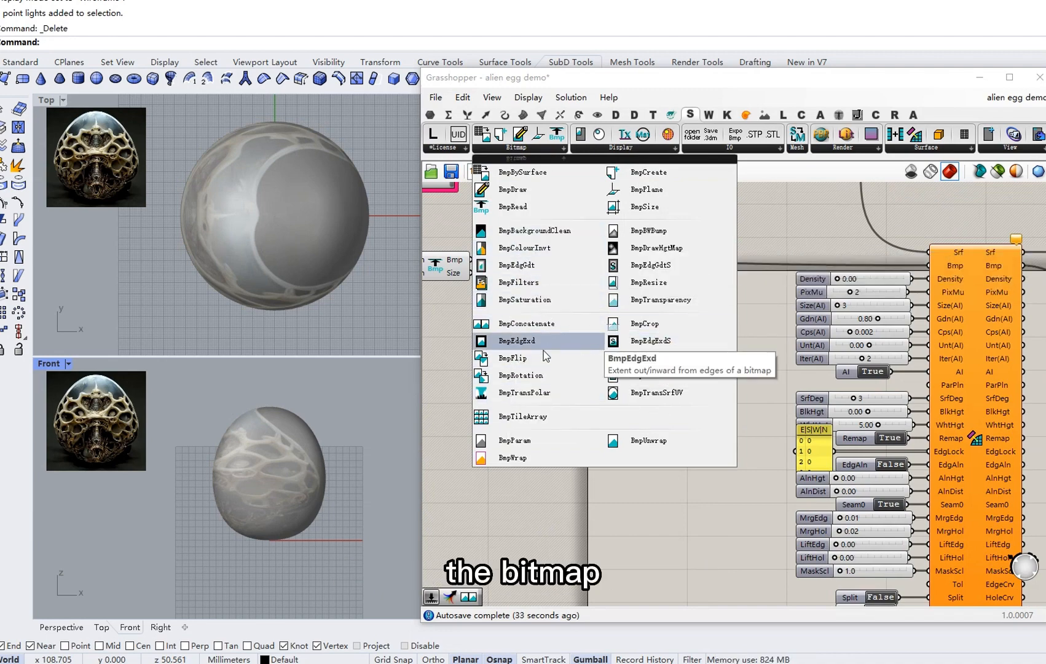
# Place BmpConcatenate, feed it the loaded bitmap, and set Mode to 3 - Double FlipX.
pyautogui.moveTo(536, 327); pyautogui.dragTo(654, 328)
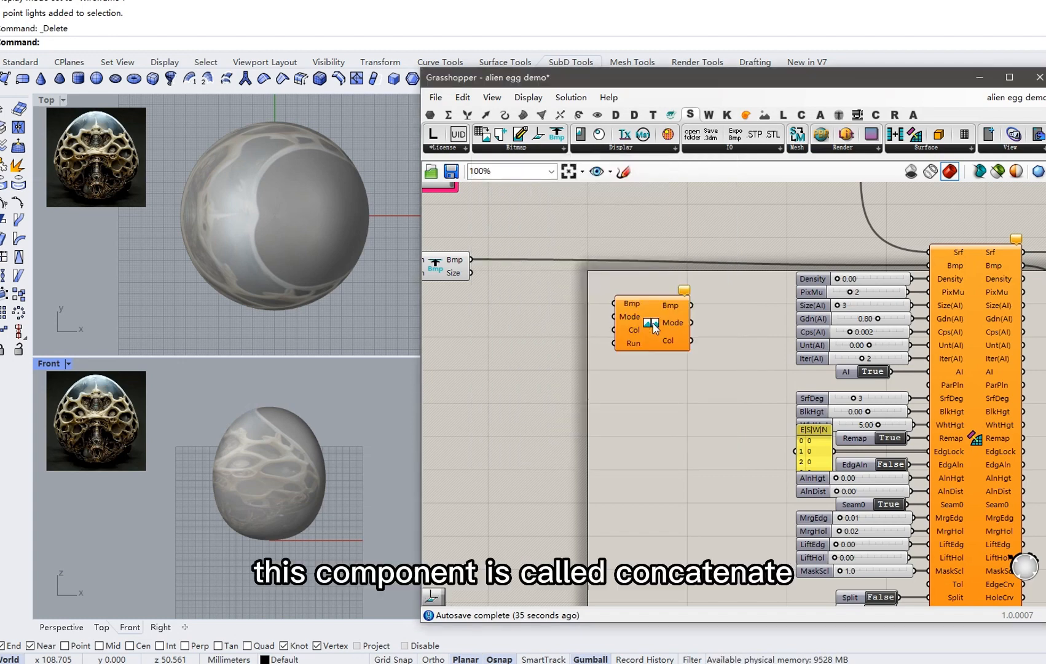
pyautogui.moveTo(472, 260); pyautogui.dragTo(614, 304)
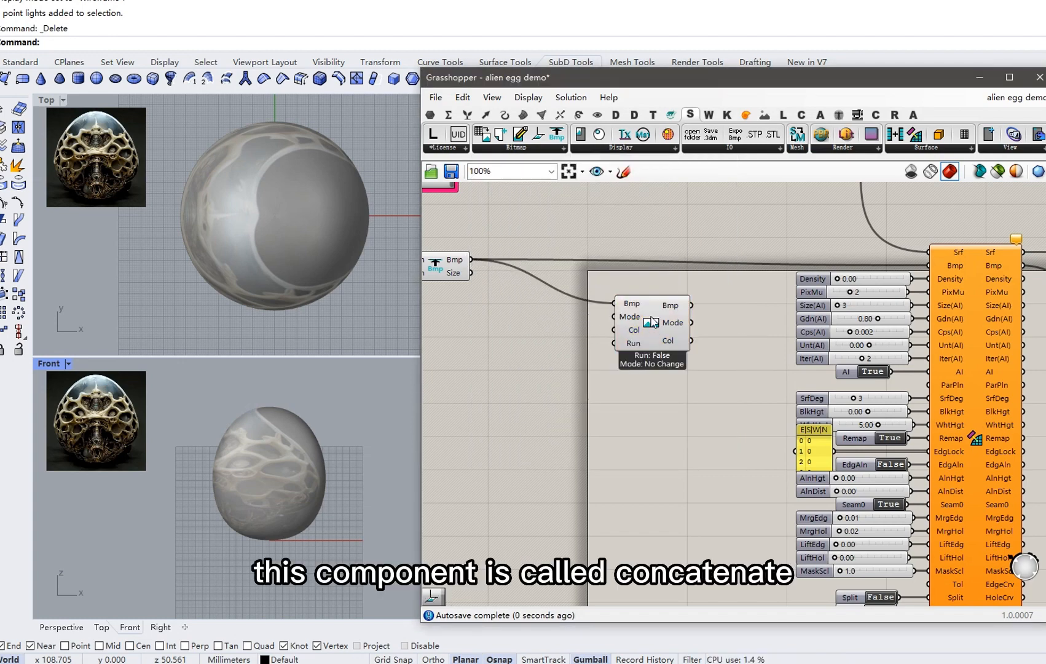
pyautogui.rightClick(631, 318)
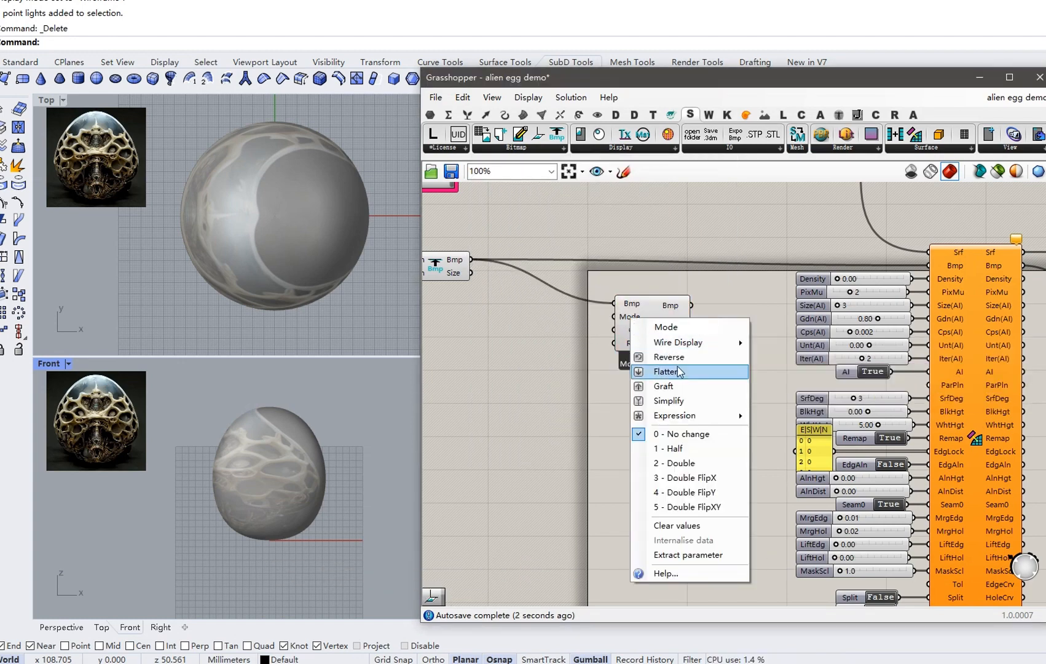
pyautogui.click(717, 478)
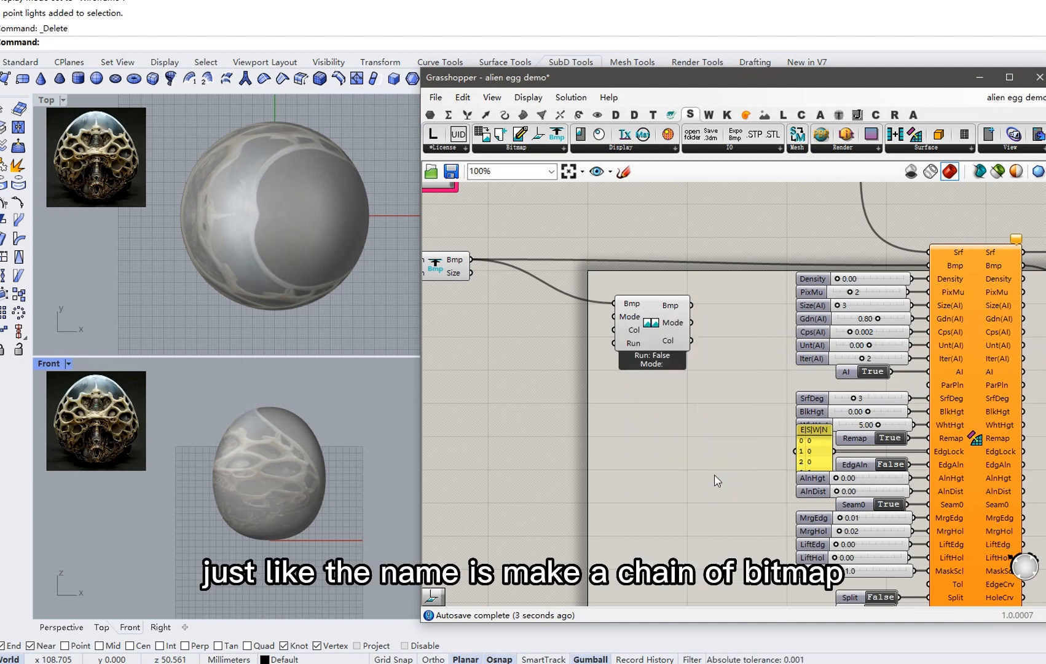
# Invert its Run input and wire the mirrored bitmap into SurfaceRelief's Bmp input.
pyautogui.rightClick(634, 342)
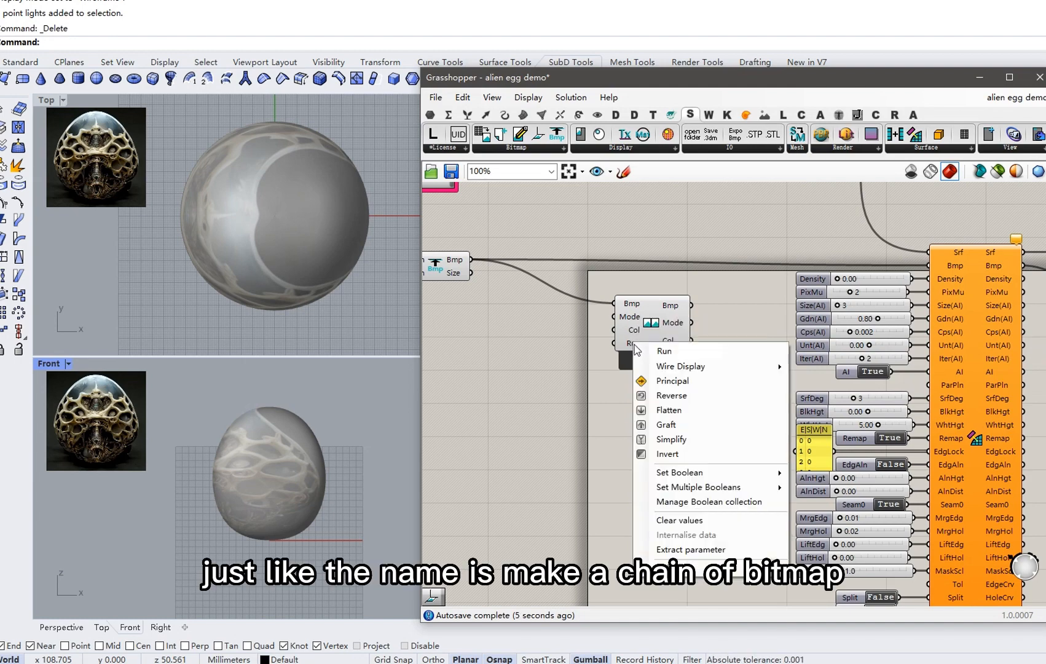
pyautogui.click(689, 454)
pyautogui.moveTo(692, 305); pyautogui.dragTo(929, 265)
pyautogui.moveTo(656, 328); pyautogui.dragTo(704, 306)
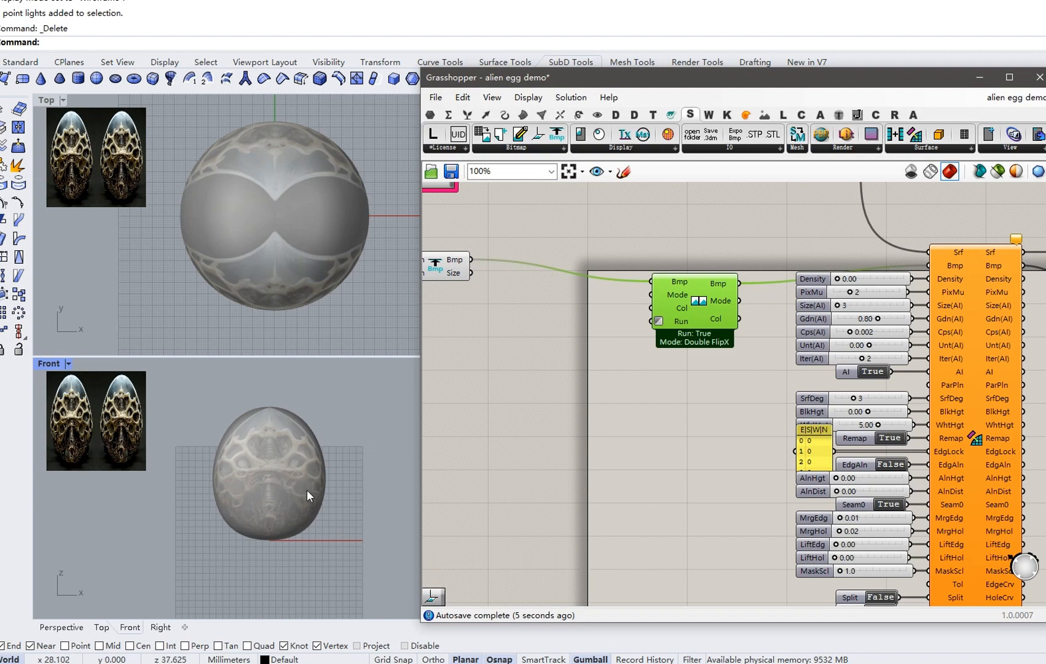
# Switch SurfaceRelief Run to True and orbit the Perspective view to inspect the relief egg.
pyautogui.moveTo(765, 513); pyautogui.dragTo(783, 458, button='right')
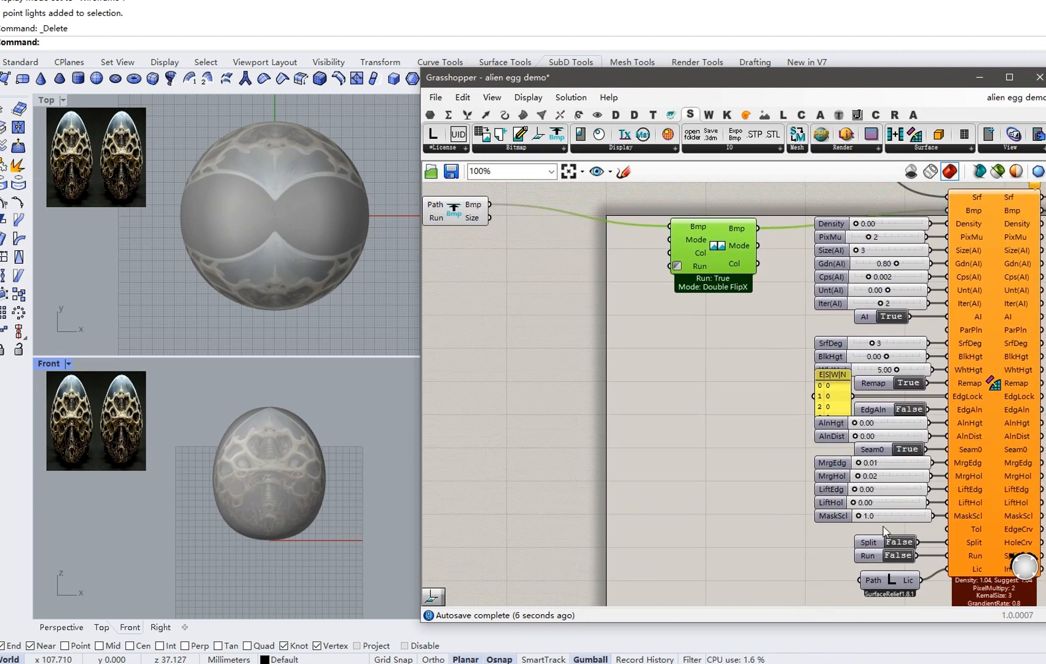
pyautogui.click(906, 551)
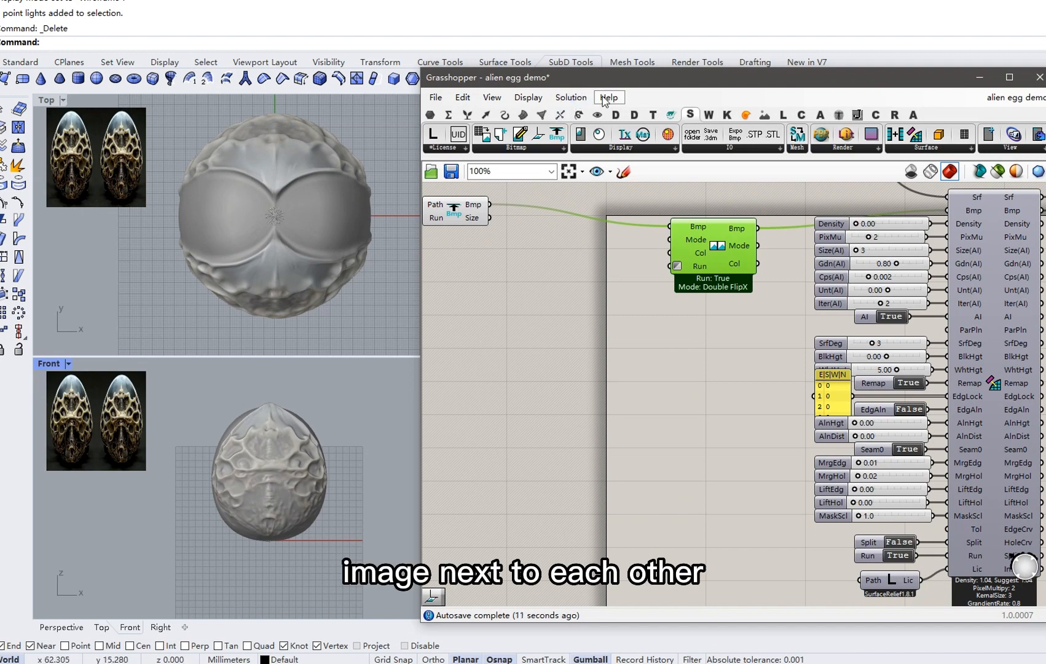
pyautogui.click(607, 97)
pyautogui.click(658, 75)
pyautogui.moveTo(659, 75); pyautogui.dragTo(226, 62)
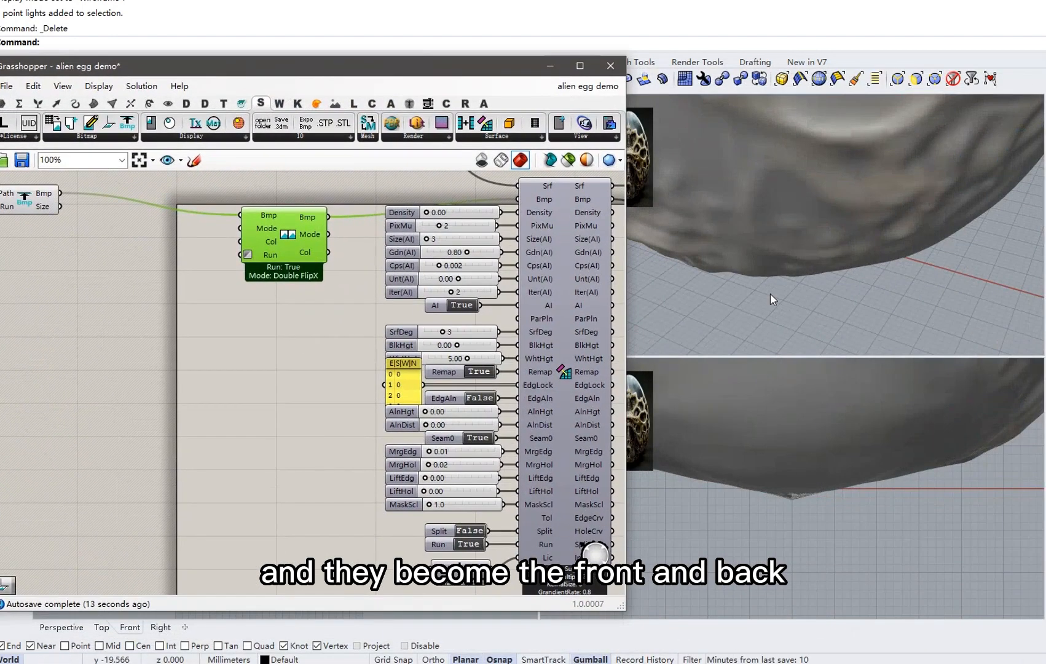
pyautogui.scroll(-15, 776, 296)
pyautogui.moveTo(780, 290); pyautogui.dragTo(885, 250, button='right')
pyautogui.moveTo(428, 76); pyautogui.dragTo(935, 69)
pyautogui.moveTo(812, 251); pyautogui.dragTo(870, 266, button='right')
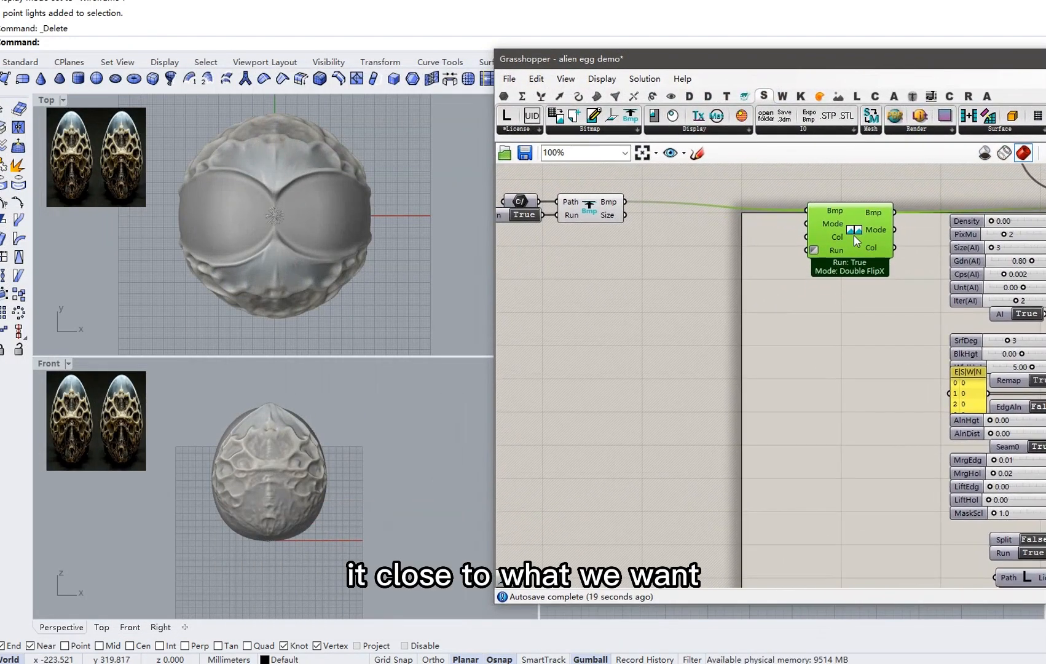
pyautogui.moveTo(764, 264); pyautogui.dragTo(830, 266, button='right')
# Add a BmpPlane component and feed it Load Bitmap's Bmp output.
pyautogui.click(756, 251)
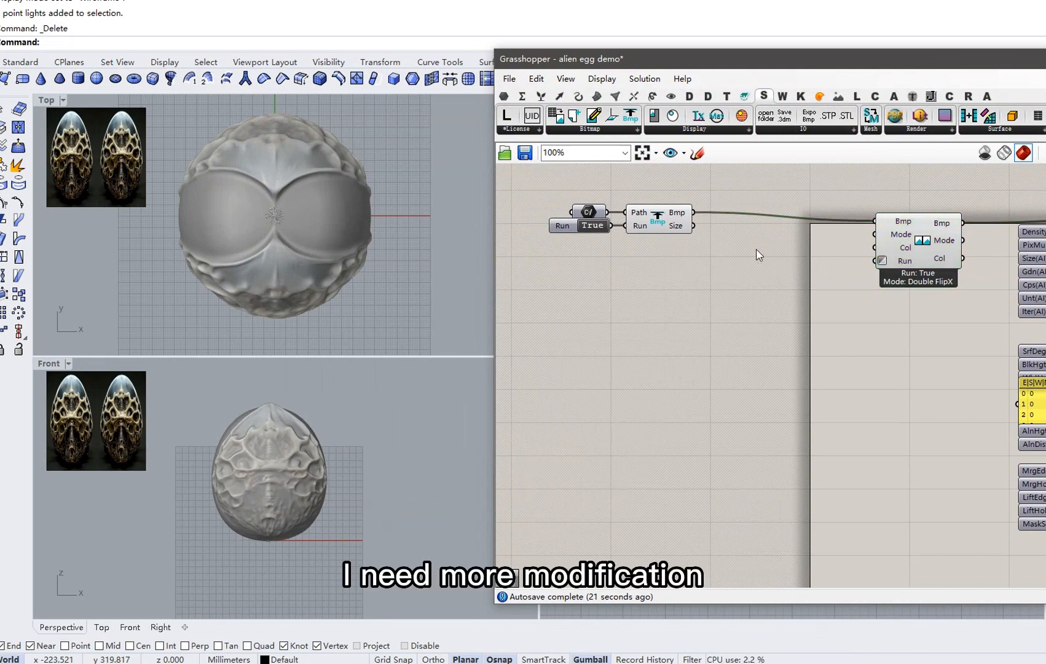
pyautogui.moveTo(863, 400); pyautogui.dragTo(813, 381, button='right')
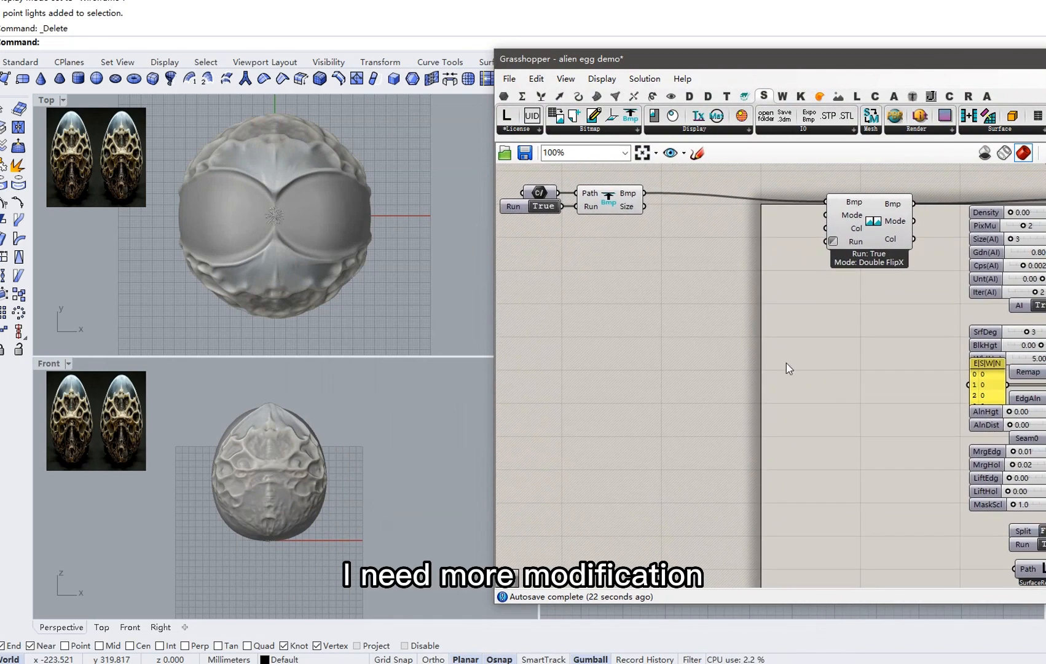
pyautogui.click(586, 132)
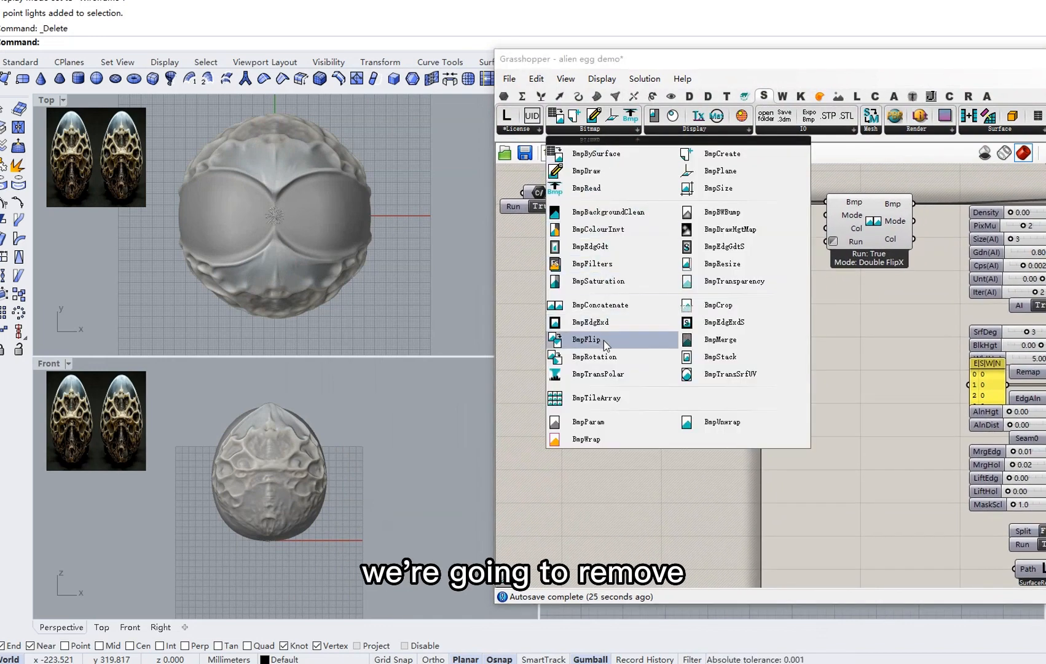
pyautogui.click(522, 328)
pyautogui.moveTo(521, 328); pyautogui.dragTo(621, 336, button='right')
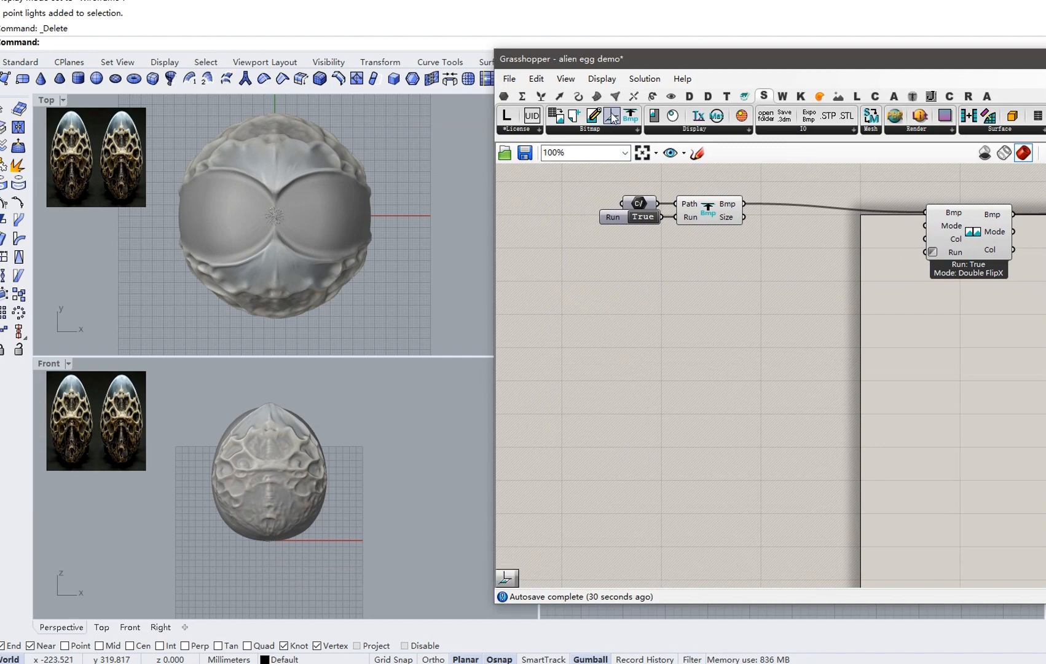
pyautogui.moveTo(613, 116); pyautogui.dragTo(776, 311)
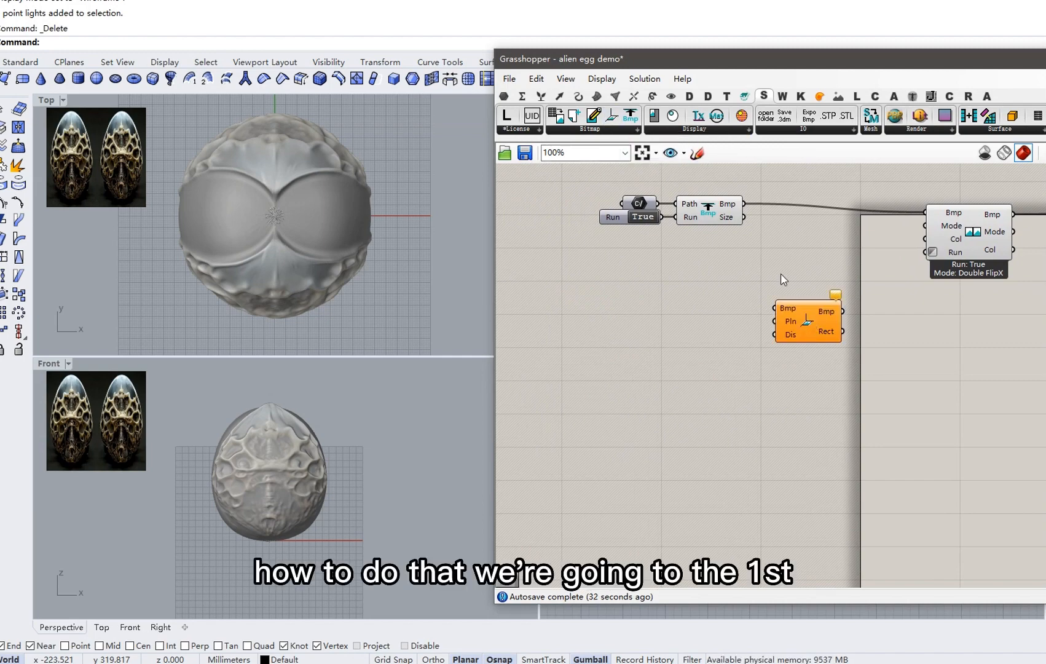
pyautogui.moveTo(741, 204); pyautogui.dragTo(804, 321)
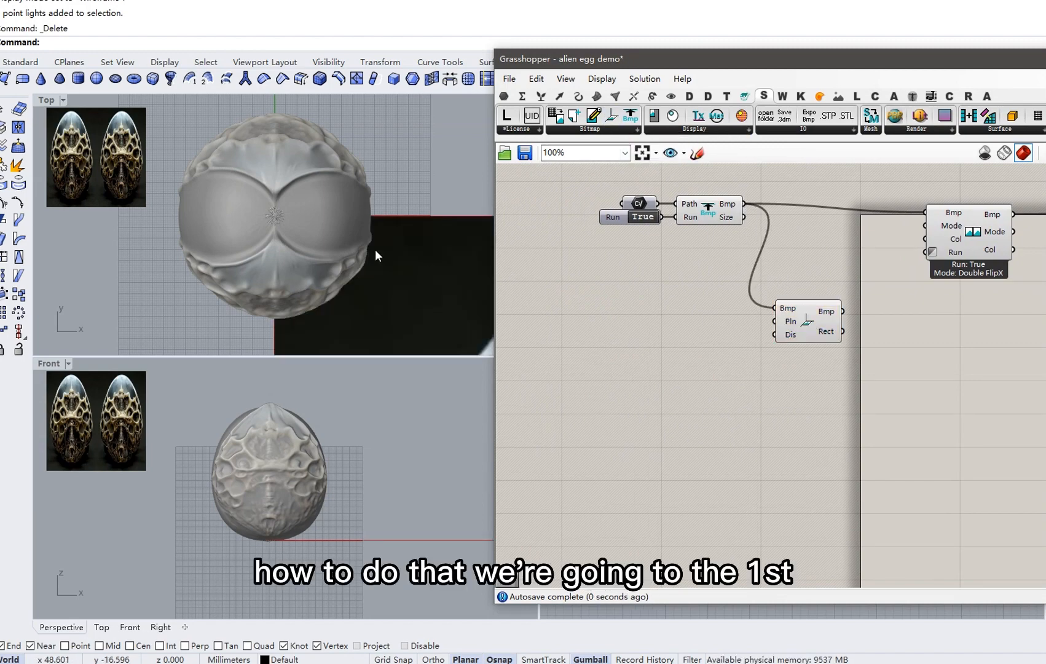
# Move the bitmap loader and toggle further left and reopen the Bitmap components list.
pyautogui.scroll(-5, 256, 188)
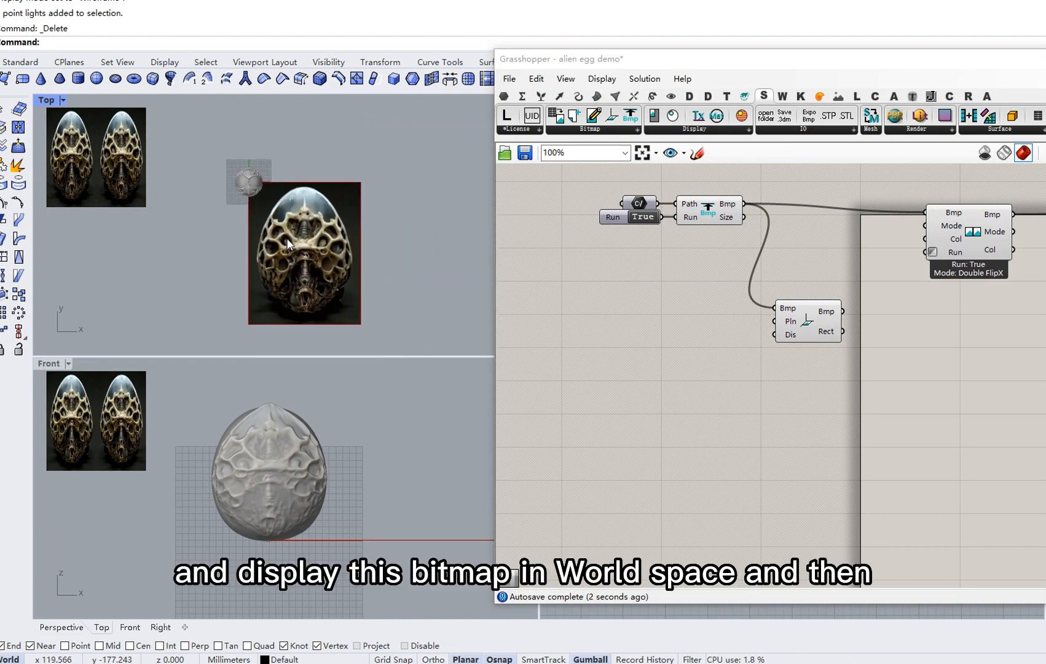
pyautogui.scroll(1, 309, 260)
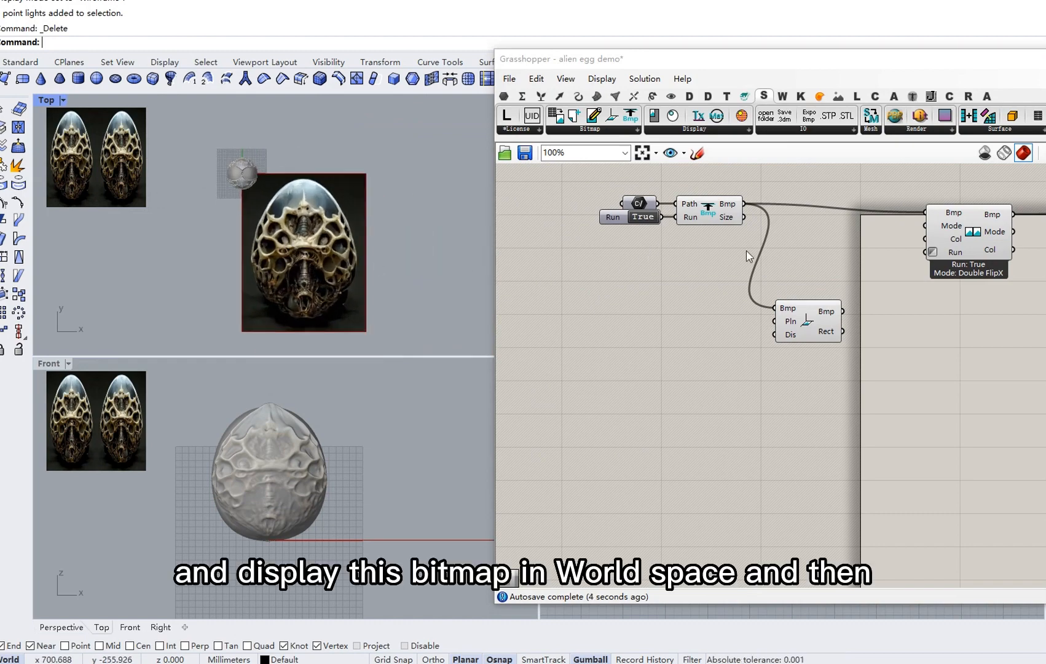
pyautogui.moveTo(746, 250); pyautogui.dragTo(615, 190)
pyautogui.moveTo(707, 212); pyautogui.dragTo(649, 214)
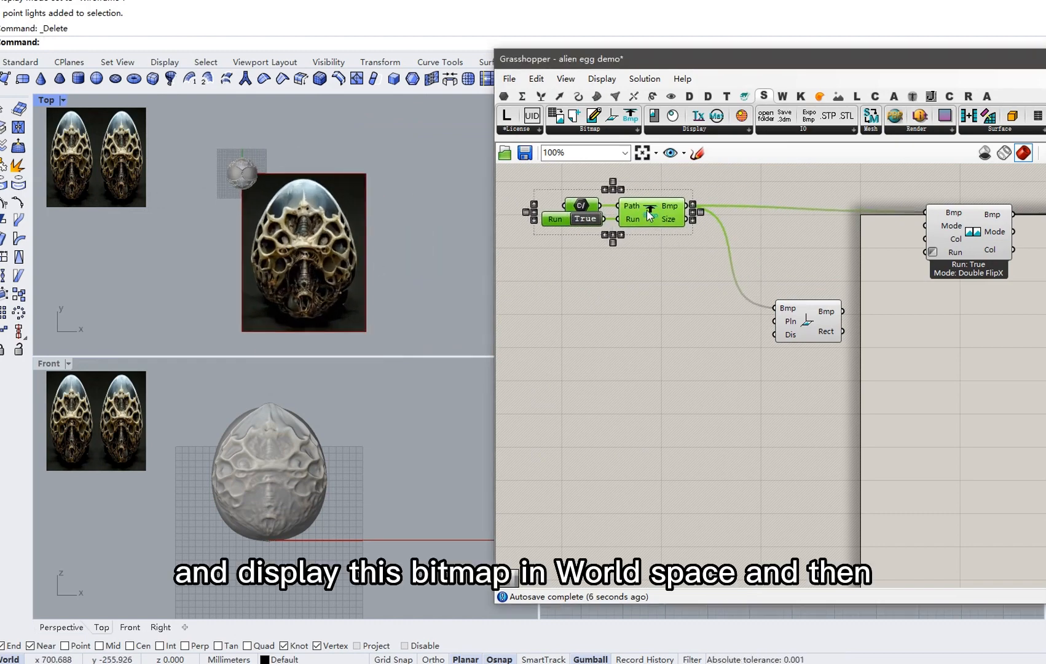
pyautogui.click(605, 128)
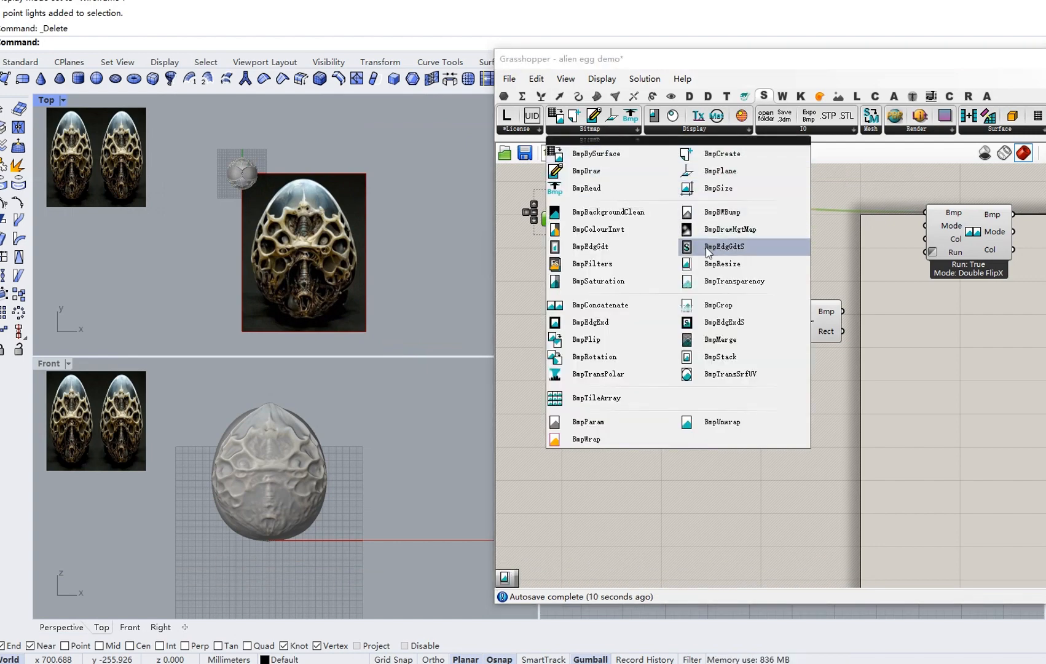
# Insert a bitmap resize component between the loader and BmpPlane, with width, height sliders and Run toggle.
pyautogui.click(713, 263)
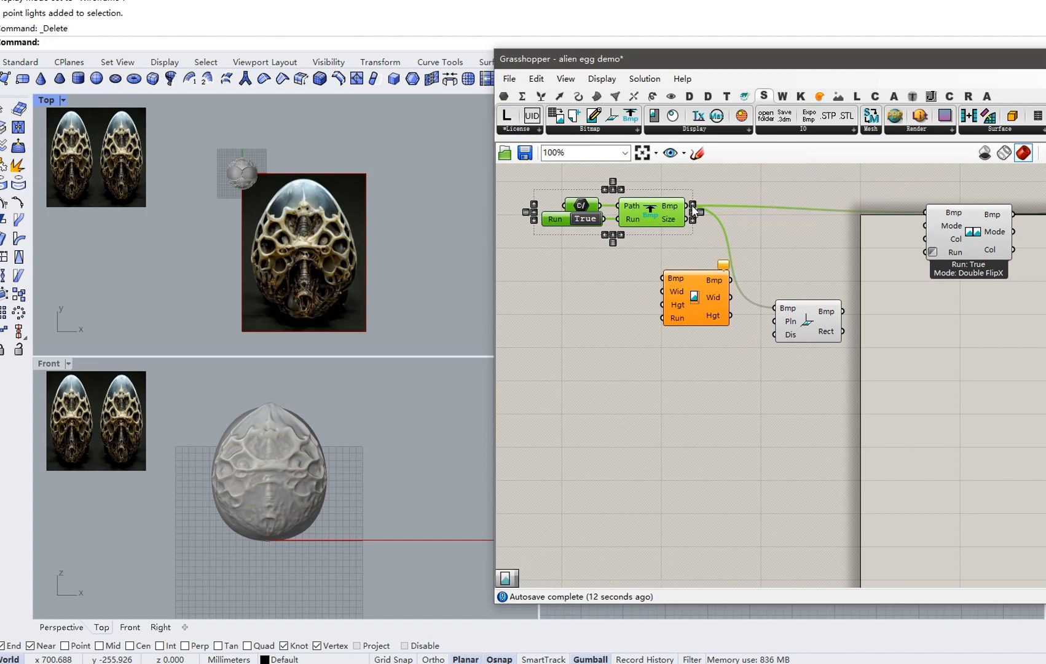
pyautogui.click(704, 232)
pyautogui.moveTo(686, 206); pyautogui.dragTo(667, 278)
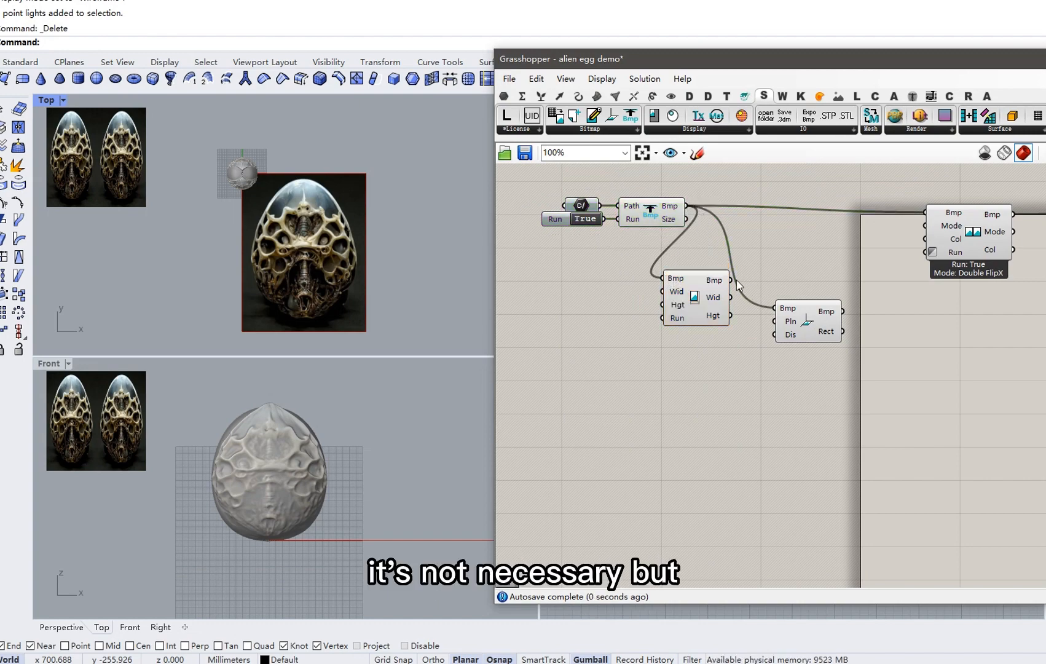
pyautogui.moveTo(730, 280); pyautogui.dragTo(822, 307)
pyautogui.moveTo(704, 304); pyautogui.dragTo(719, 304)
pyautogui.rightClick(715, 302)
pyautogui.click(774, 374)
pyautogui.scroll(5, 676, 308)
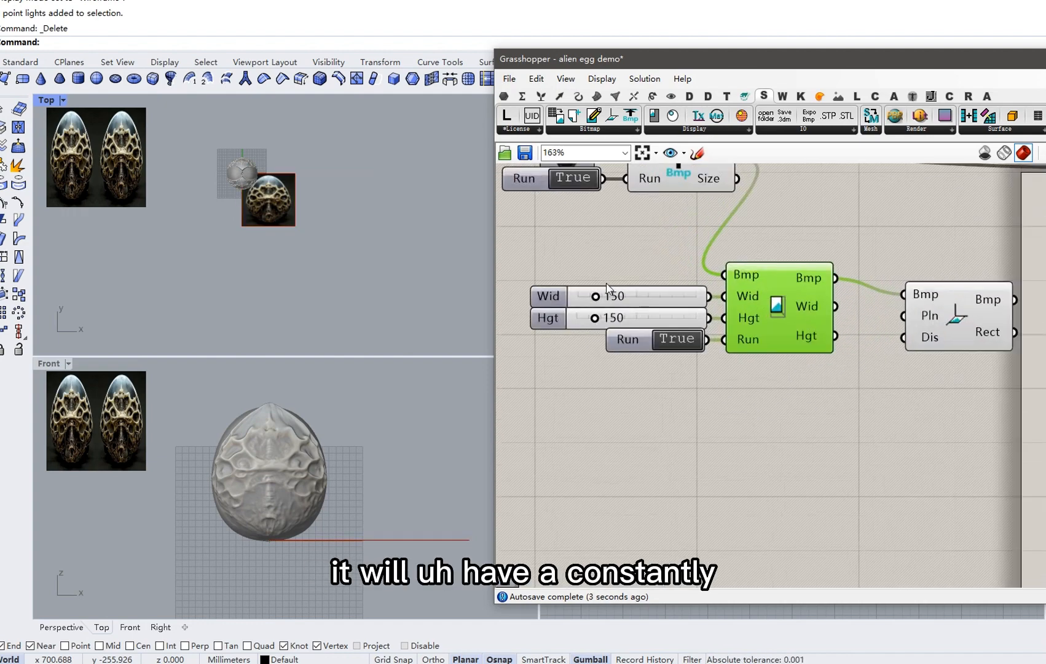
# Set the resize width and height sliders to 800 each.
pyautogui.click(655, 295)
pyautogui.doubleClick(656, 295)
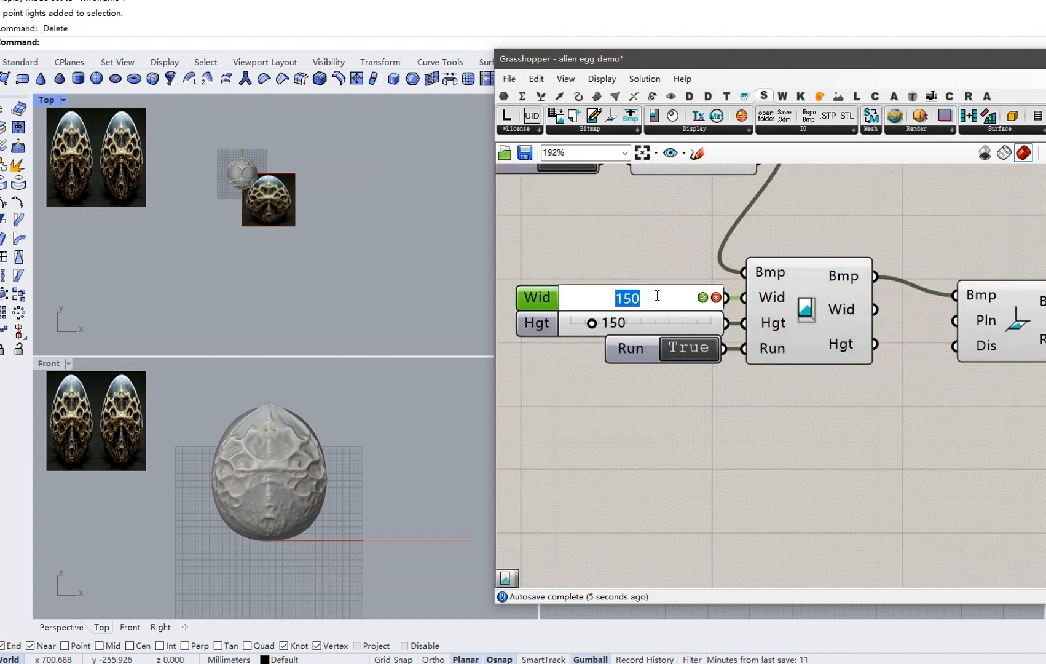
pyautogui.write('800')
pyautogui.press('Return')
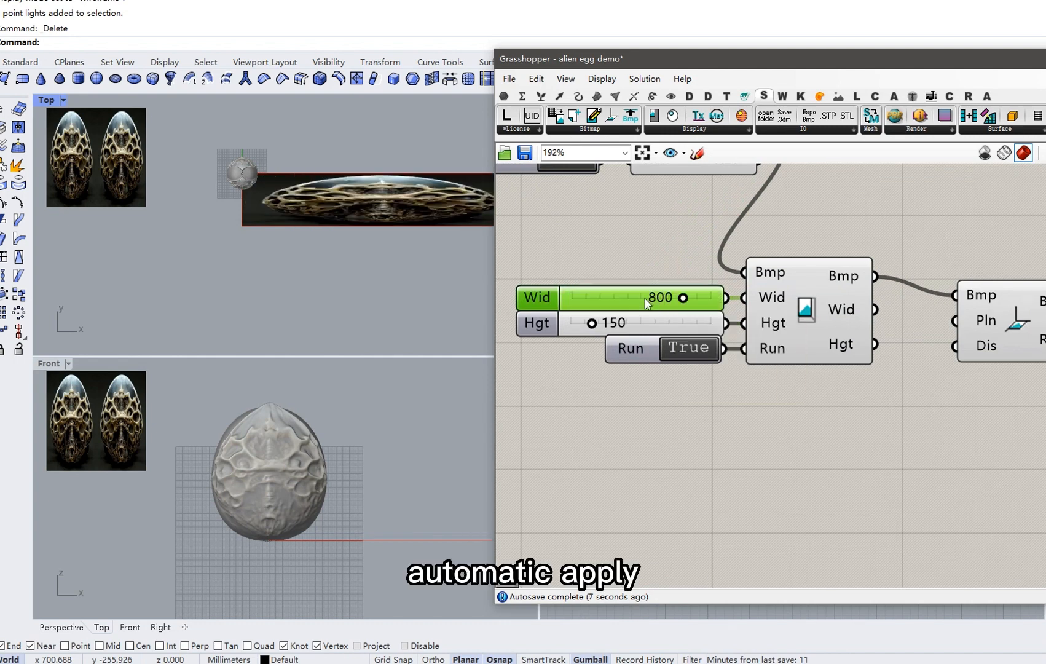
pyautogui.click(646, 317)
pyautogui.doubleClick(646, 317)
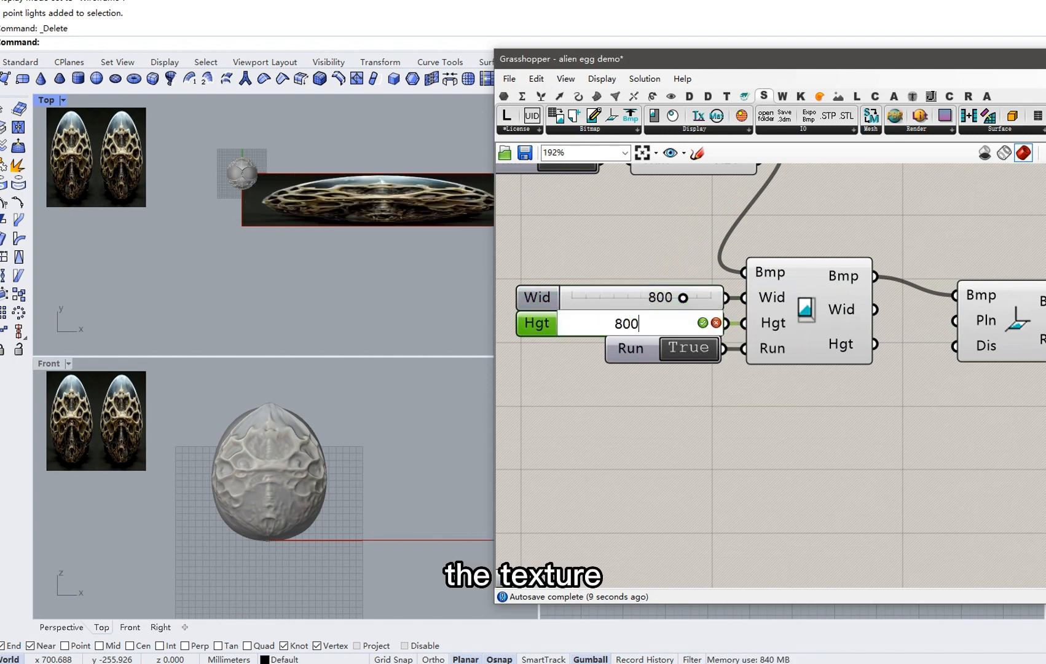
pyautogui.press('Return')
# Check the 353 × 449 original size against the 800 × 800 output, then frame the whole definition.
pyautogui.scroll(5, 393, 263)
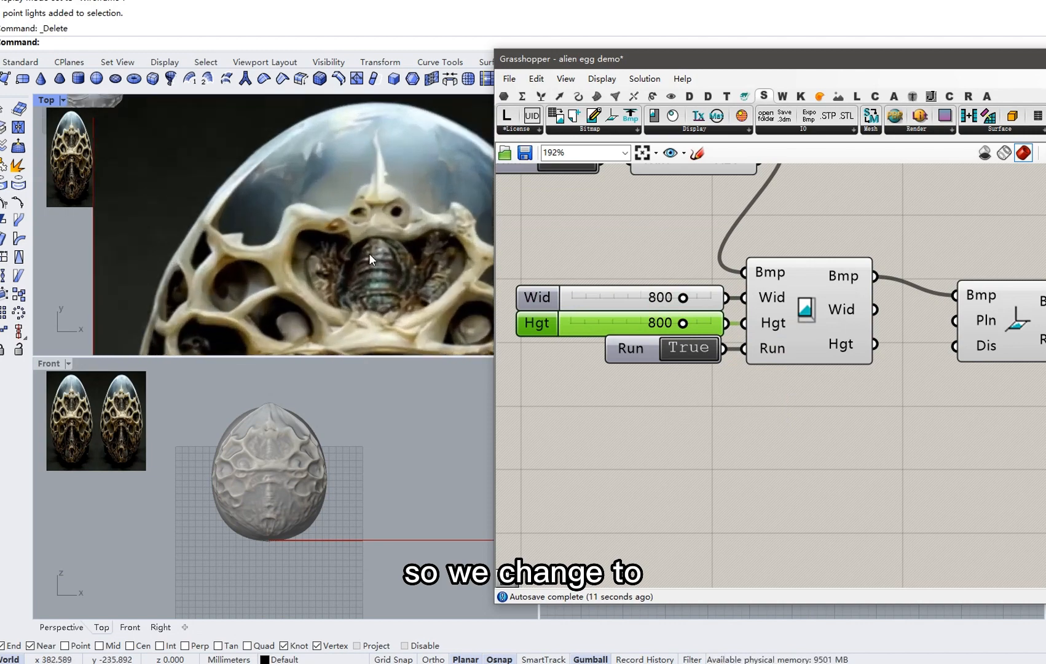
pyautogui.scroll(-1, 368, 253)
pyautogui.scroll(-3, 263, 170)
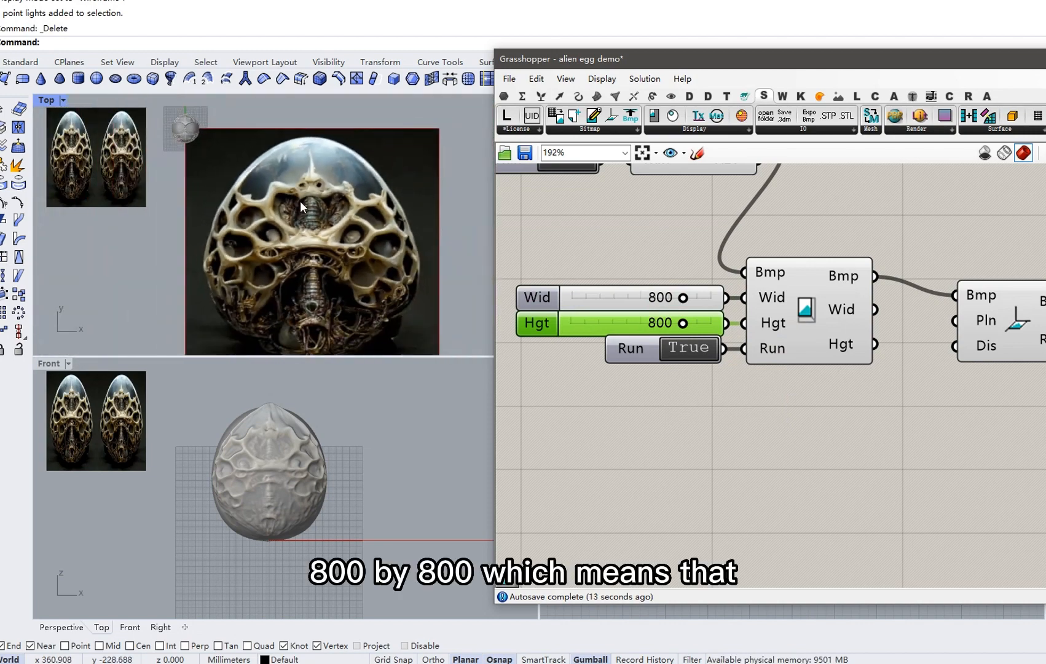
pyautogui.scroll(-2, 300, 201)
pyautogui.moveTo(612, 220); pyautogui.dragTo(631, 272, button='right')
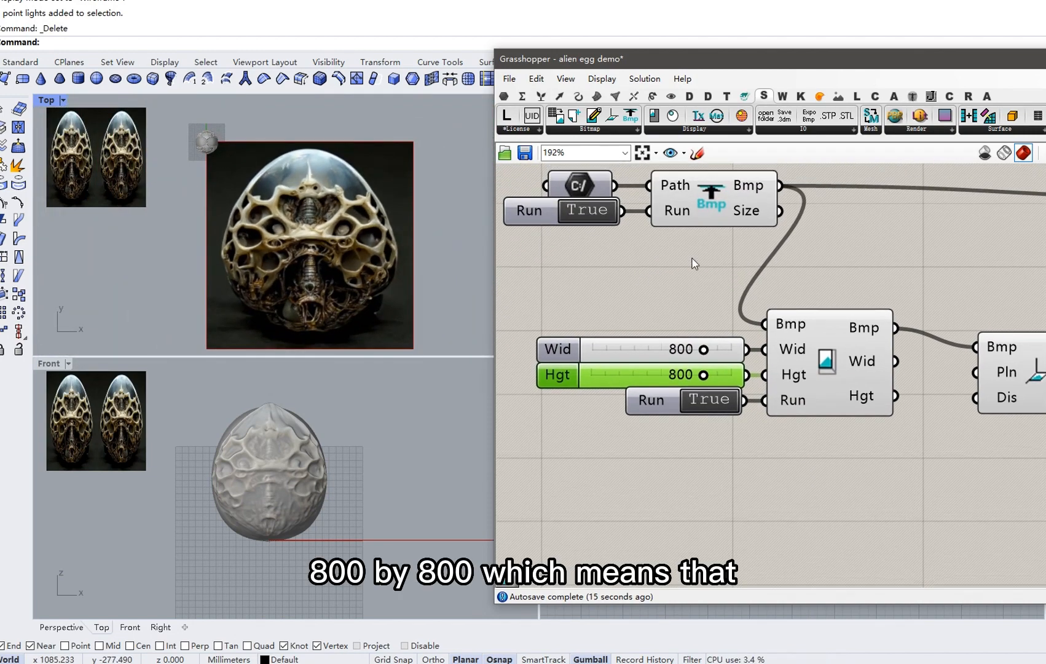
pyautogui.moveTo(752, 218)
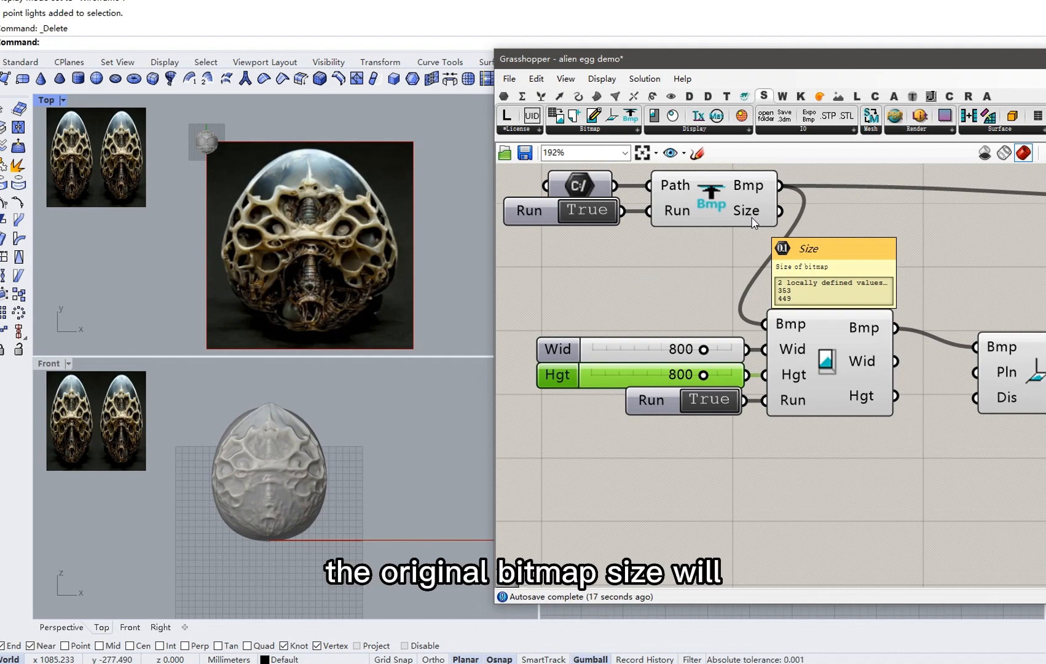
pyautogui.scroll(-1, 751, 218)
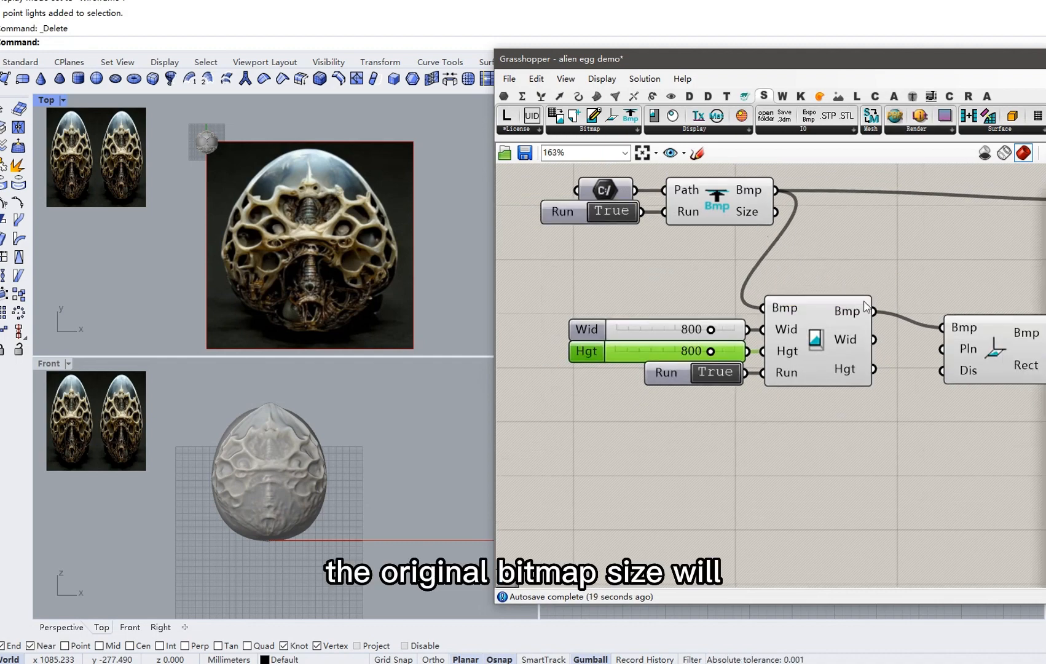
pyautogui.moveTo(849, 316)
pyautogui.moveTo(849, 317); pyautogui.dragTo(691, 329, button='right')
pyautogui.scroll(-2, 691, 329)
pyautogui.scroll(-1, 322, 238)
pyautogui.scroll(-1, 322, 239)
pyautogui.moveTo(322, 239); pyautogui.dragTo(295, 224, button='right')
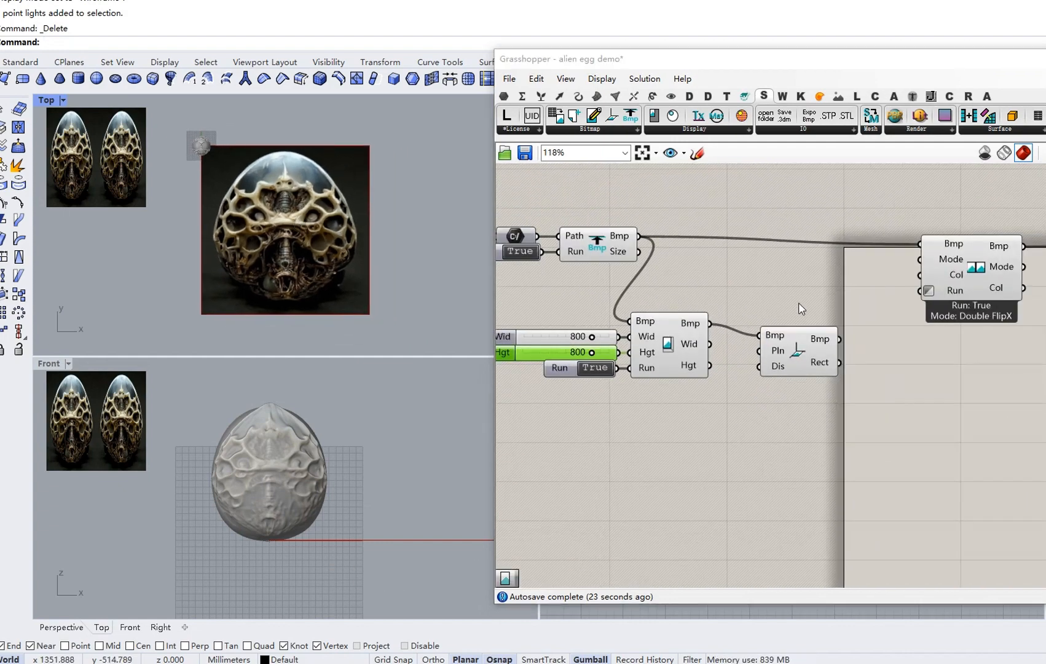
pyautogui.moveTo(786, 312); pyautogui.dragTo(719, 298, button='right')
# Draw a SubD plane from lower-left to upper-right over the egg image in Top view, then select it.
pyautogui.moveTo(765, 314); pyautogui.dragTo(782, 307)
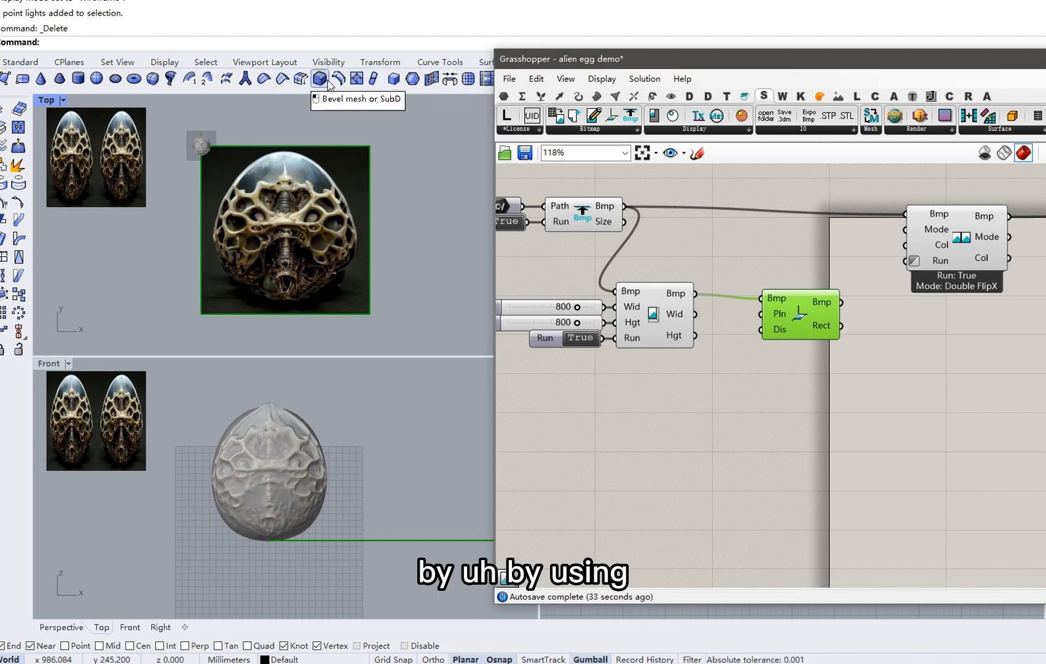
pyautogui.click(23, 79)
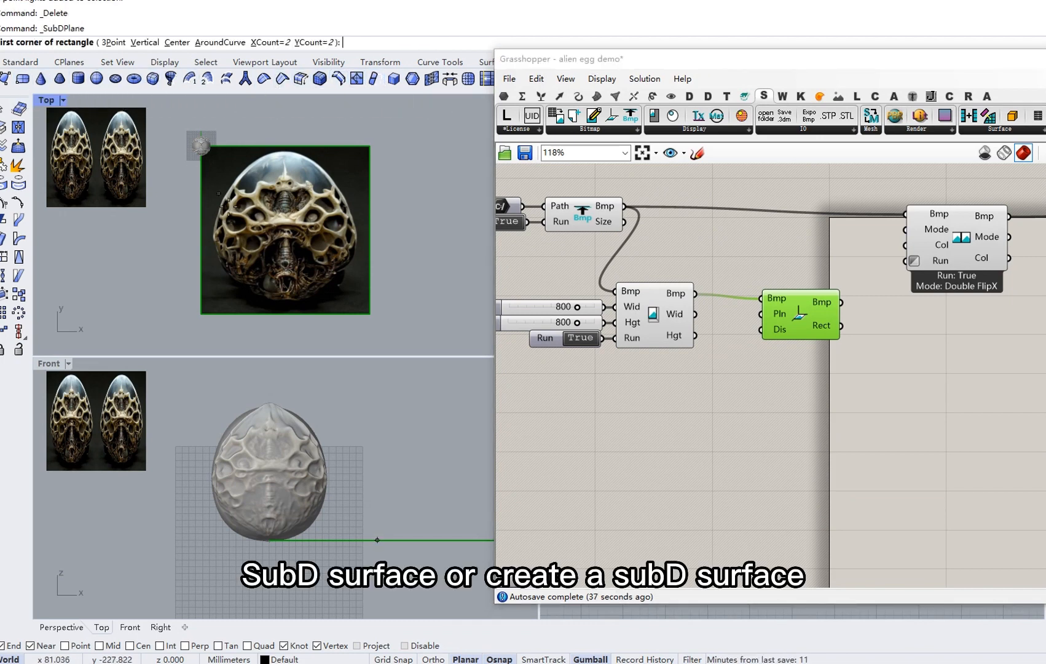
pyautogui.click(224, 298)
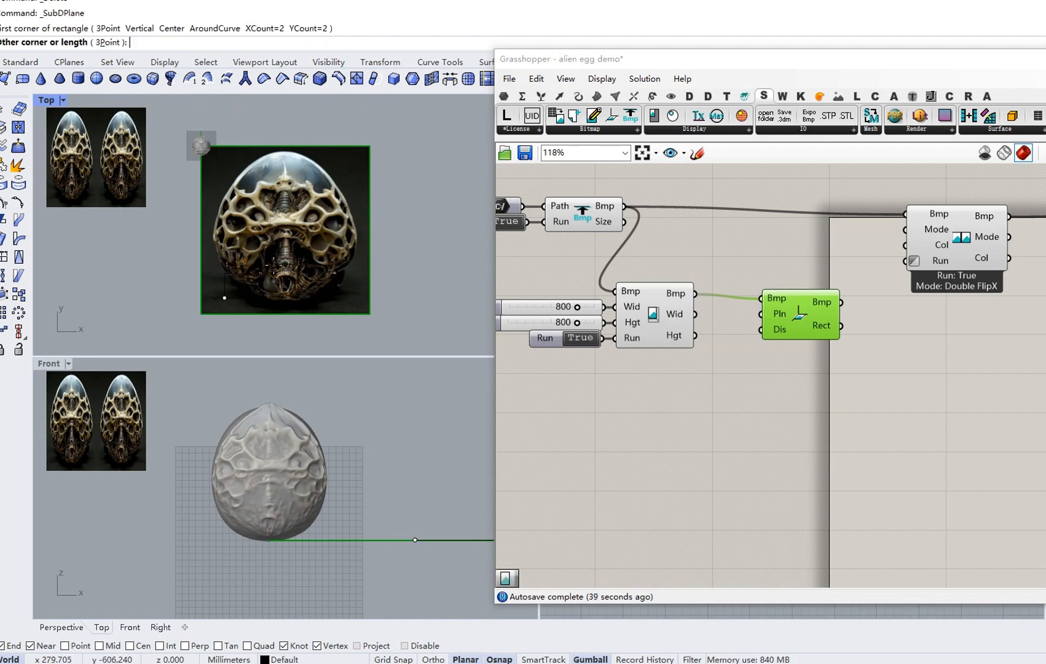
pyautogui.click(342, 157)
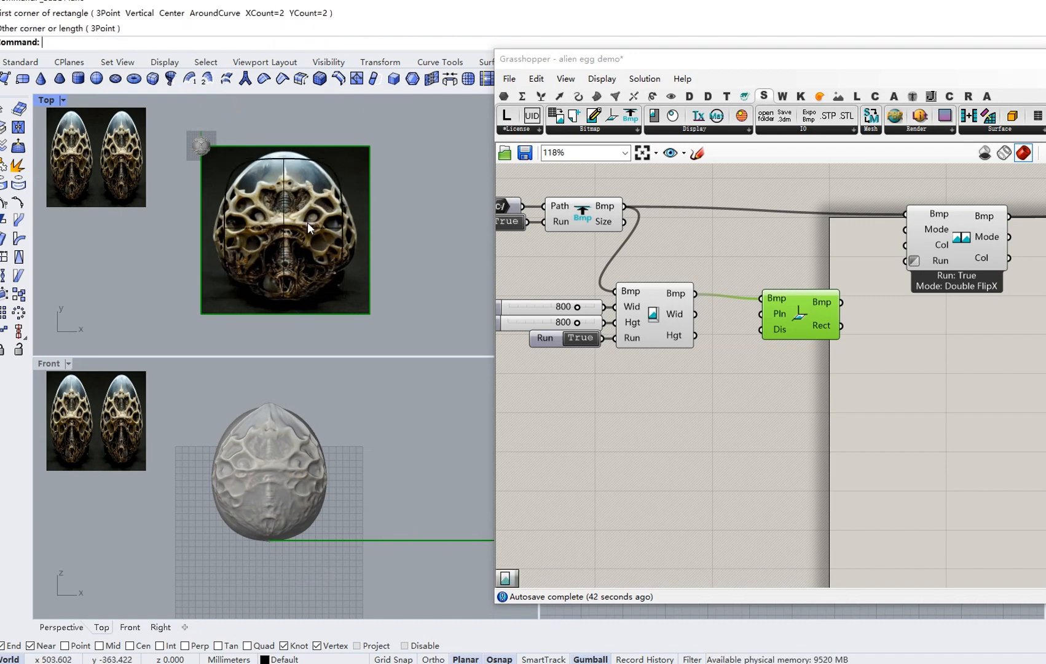
pyautogui.click(338, 212)
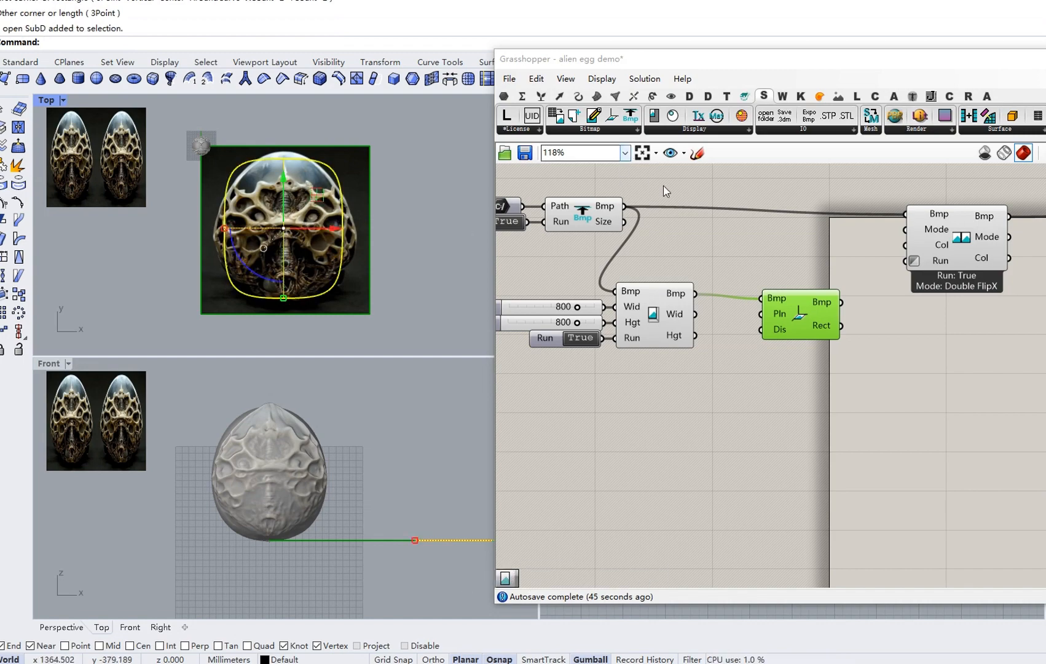
# Insert BmpTransparency between the resized bitmap and BmpPlane's Bmp input.
pyautogui.click(618, 130)
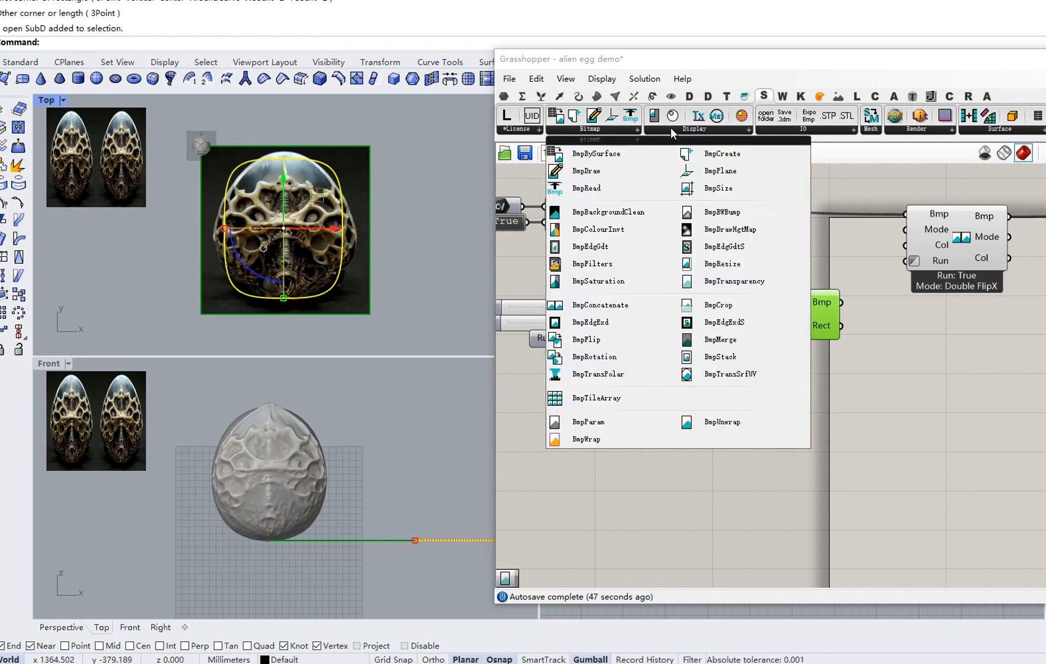
pyautogui.click(672, 128)
pyautogui.click(604, 130)
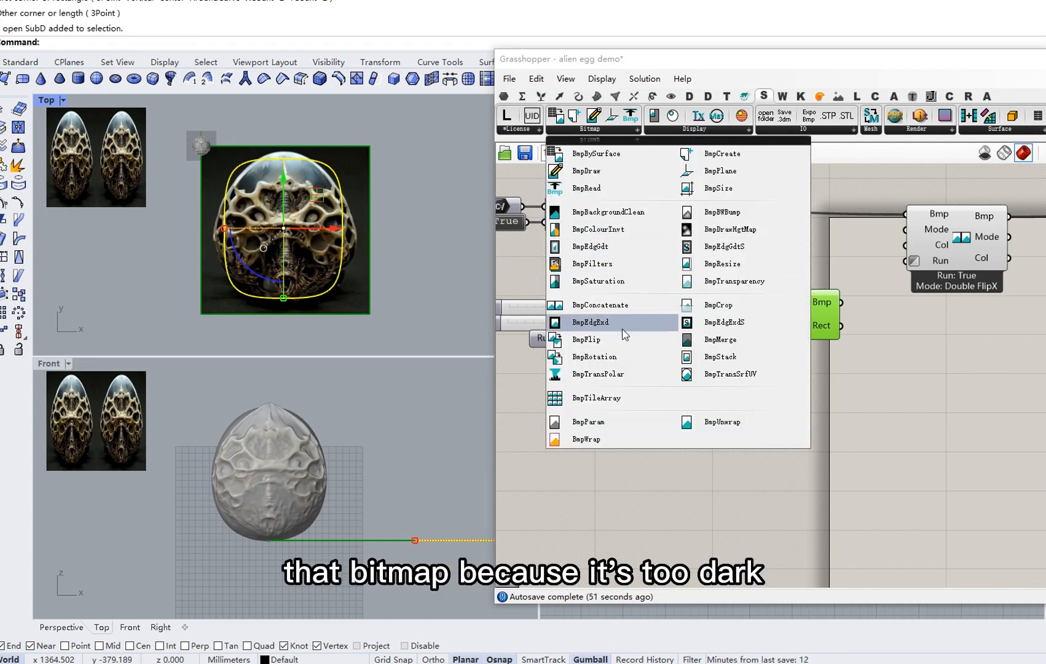
pyautogui.click(715, 282)
pyautogui.click(725, 376)
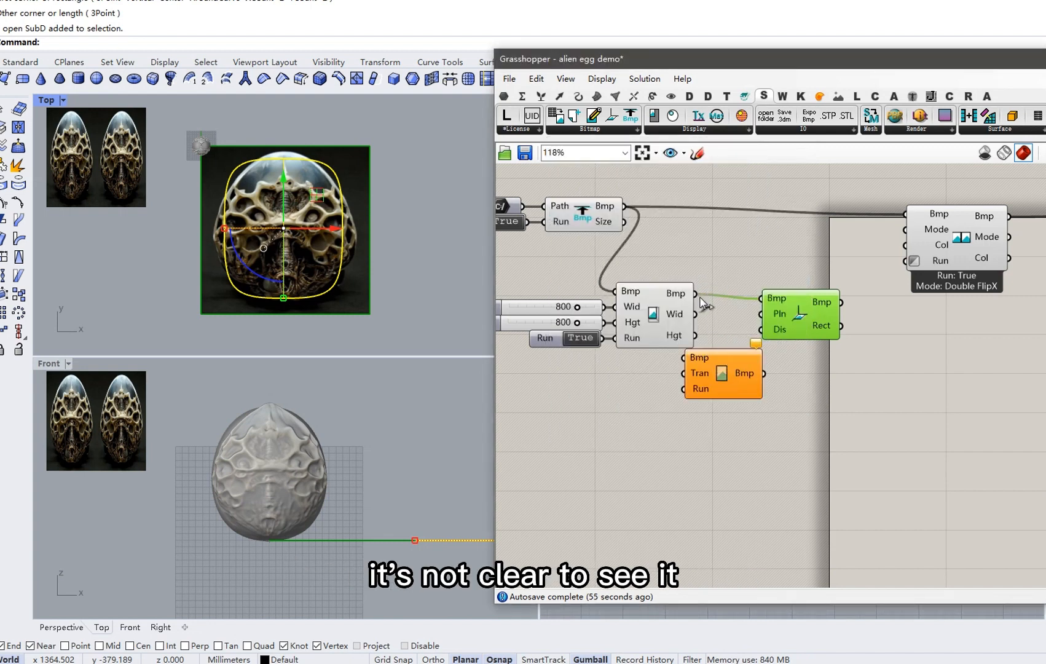
pyautogui.moveTo(697, 295); pyautogui.dragTo(684, 357)
pyautogui.moveTo(805, 330); pyautogui.dragTo(842, 334)
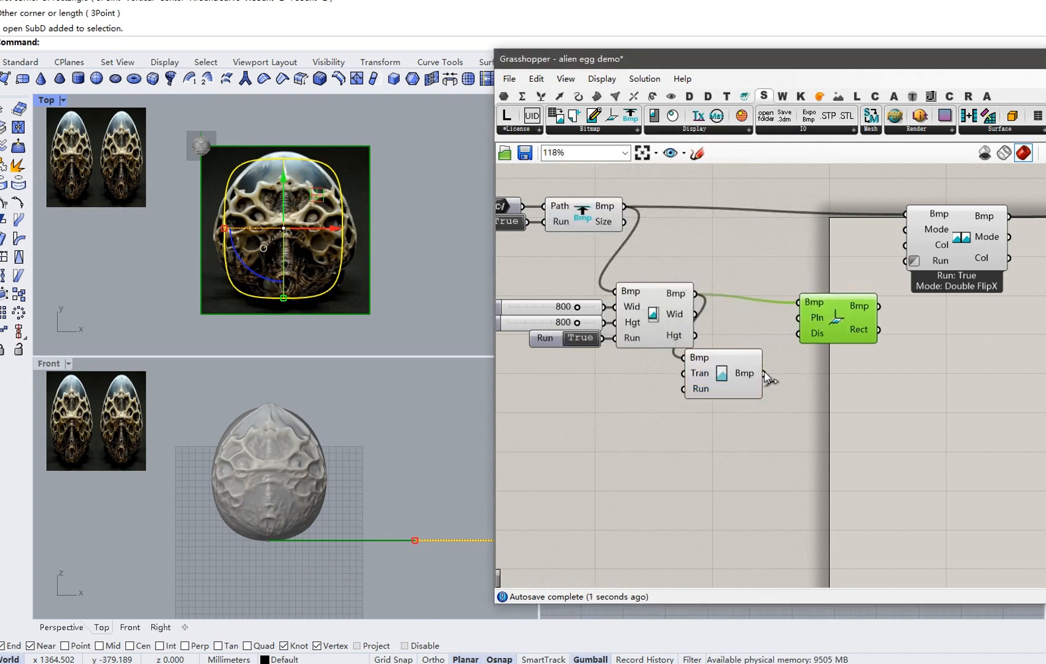
pyautogui.moveTo(766, 374); pyautogui.dragTo(799, 302)
pyautogui.moveTo(722, 384); pyautogui.dragTo(748, 321)
pyautogui.click(751, 254)
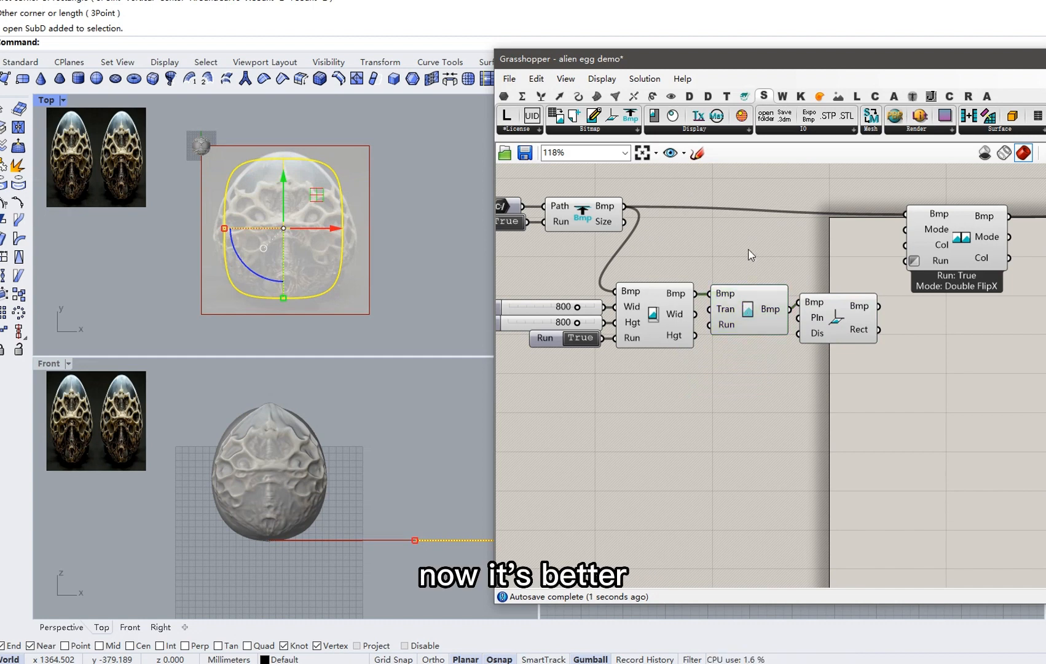
# Reselect the SubD plane in the Rhino Top view.
pyautogui.click(355, 170)
pyautogui.scroll(1, 317, 196)
pyautogui.click(280, 211)
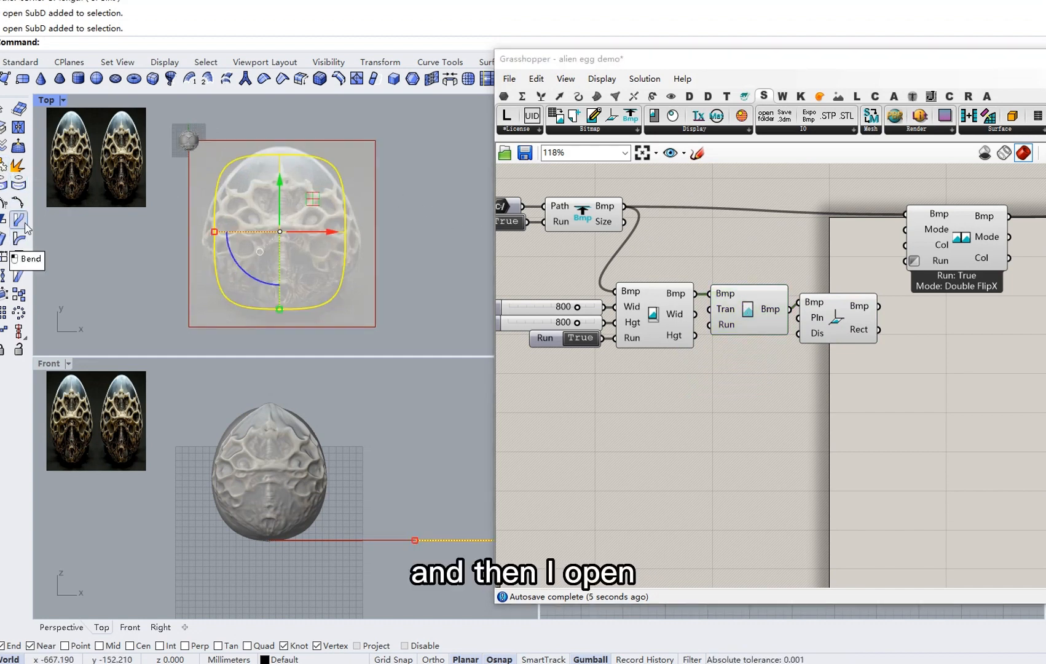
# Show the SubD plane's control points and drag all four corners inward to the egg edge.
pyautogui.click(22, 62)
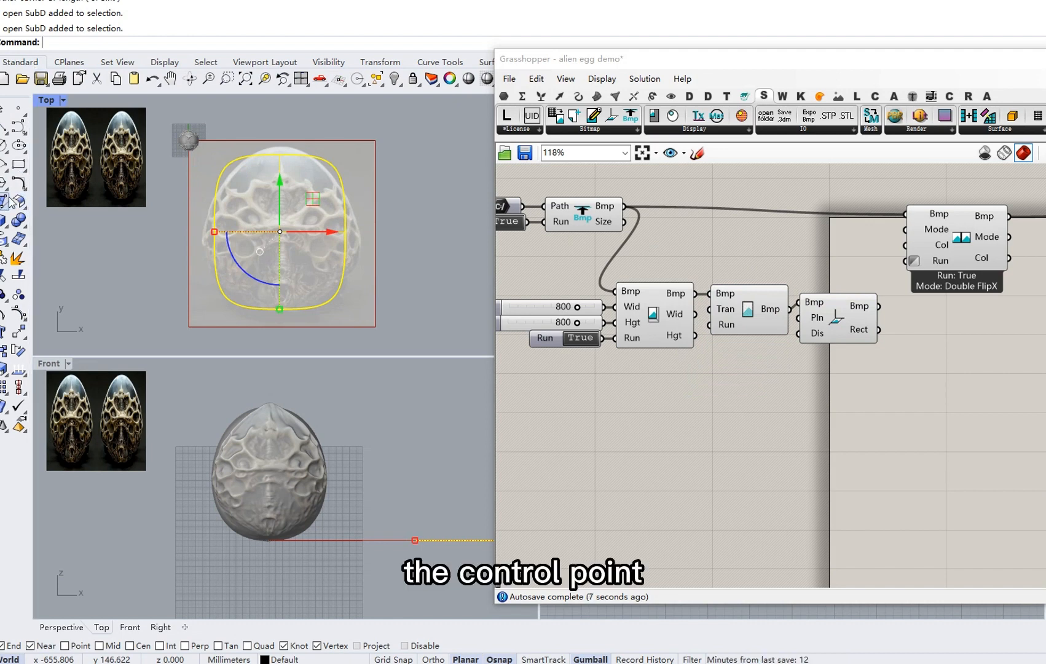
pyautogui.click(21, 315)
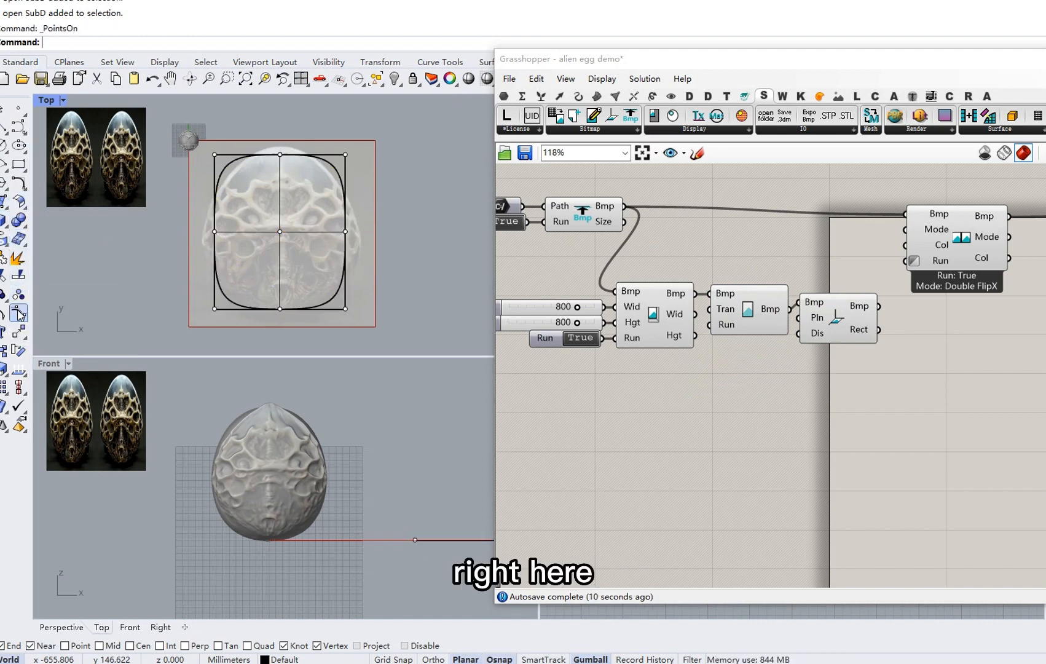
pyautogui.click(215, 155)
pyautogui.moveTo(215, 155); pyautogui.dragTo(226, 168)
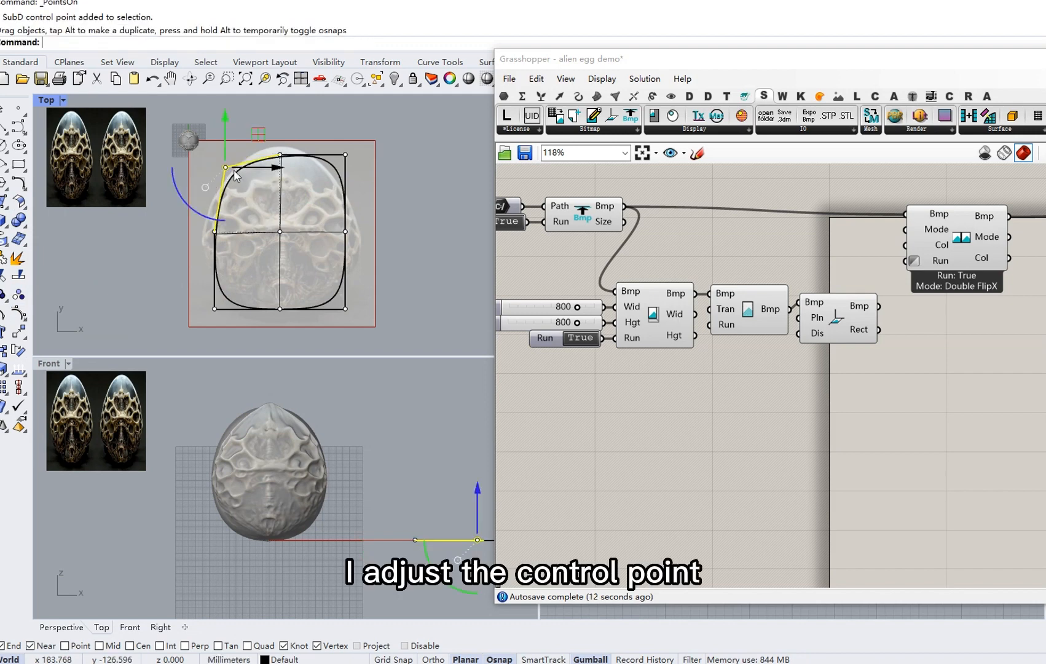
pyautogui.click(345, 155)
pyautogui.moveTo(332, 164); pyautogui.dragTo(334, 167)
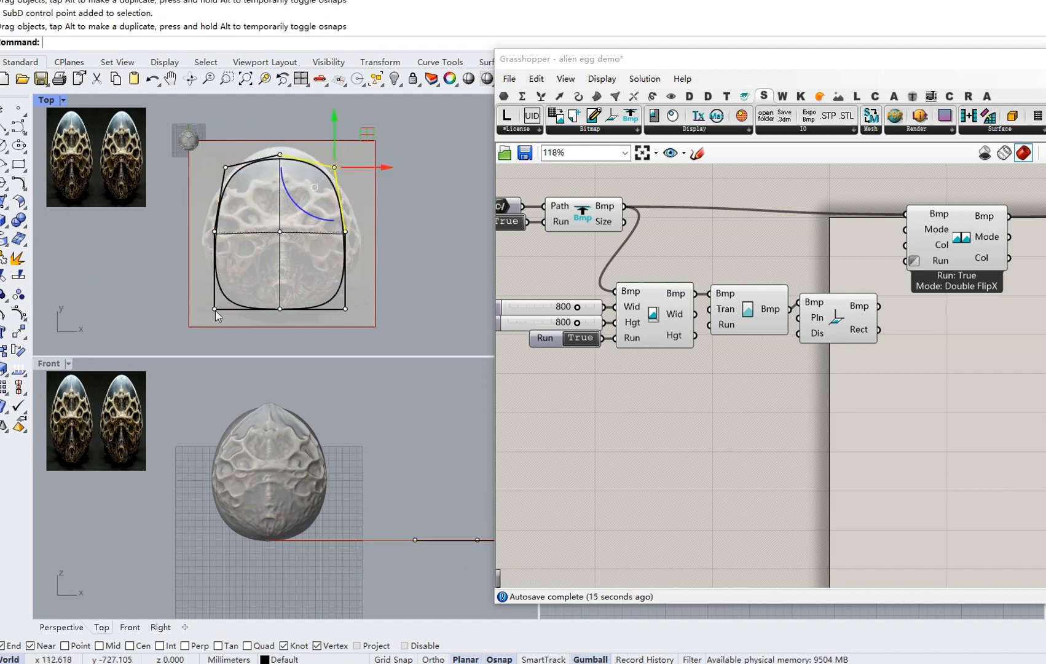
pyautogui.moveTo(215, 309); pyautogui.dragTo(225, 296)
pyautogui.moveTo(345, 308); pyautogui.dragTo(334, 296)
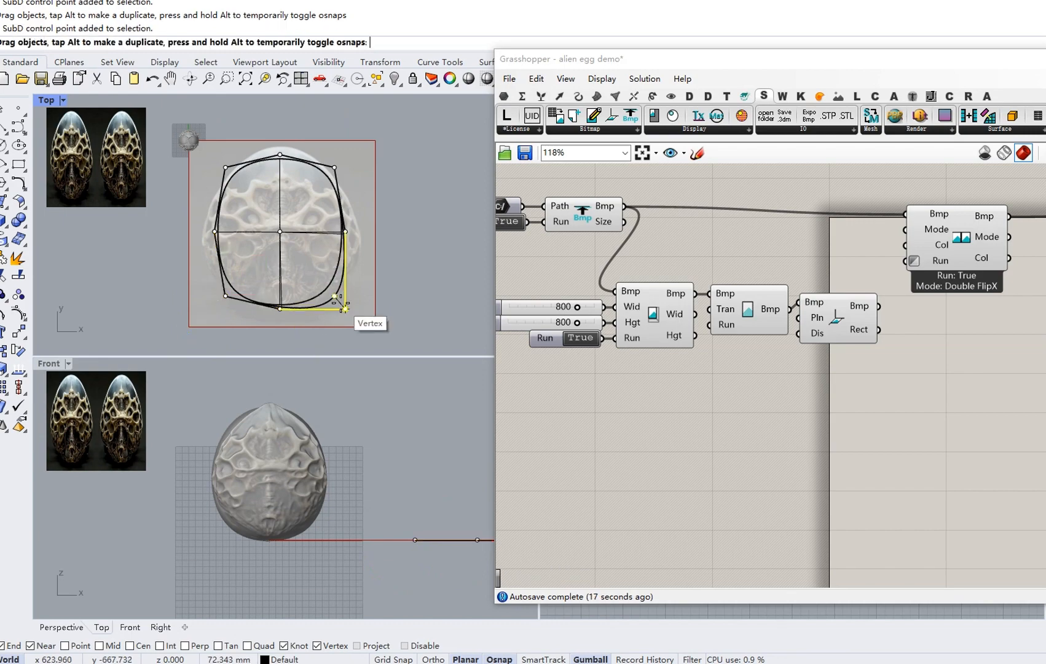
pyautogui.press('Escape')
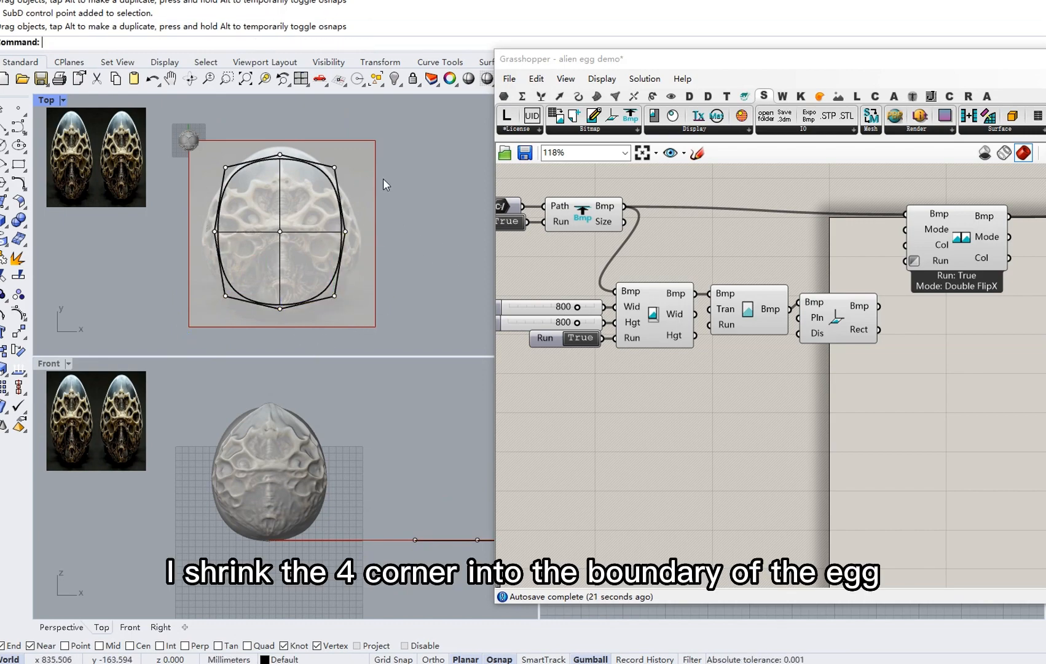
# Pan the Grasshopper canvas to the flip component and shift the window slightly left.
pyautogui.moveTo(556, 276); pyautogui.dragTo(663, 252, button='right')
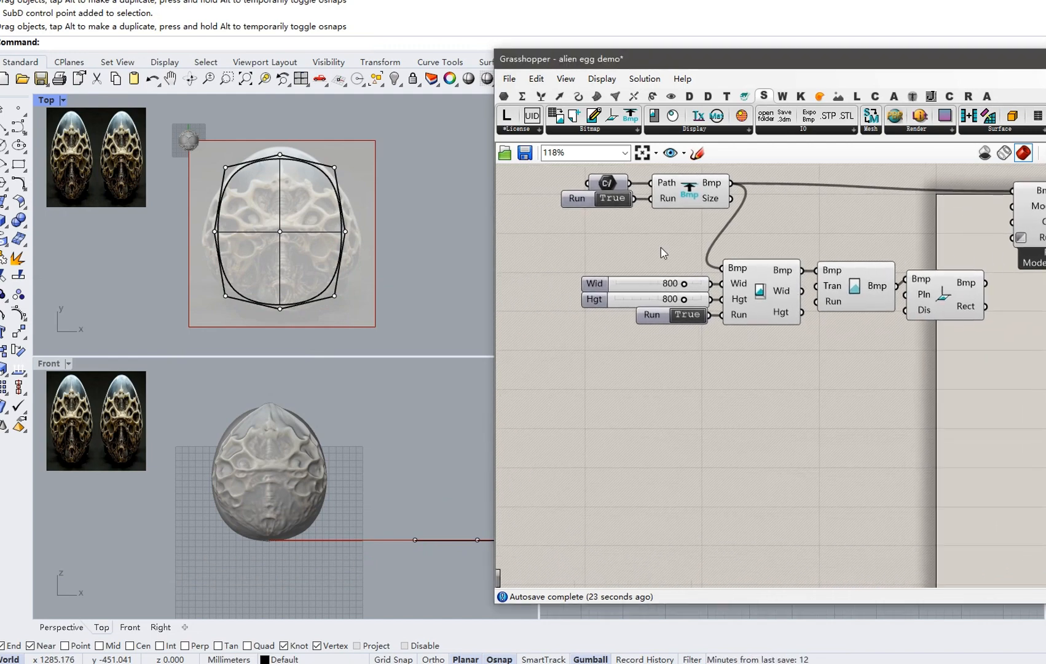
pyautogui.moveTo(702, 386); pyautogui.dragTo(626, 383, button='right')
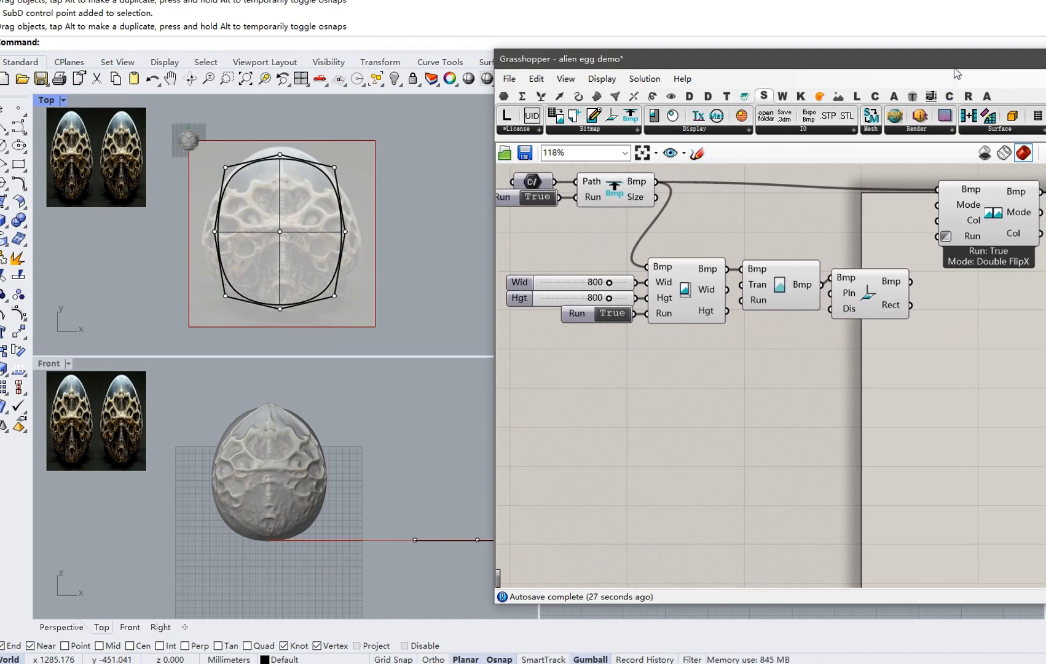
pyautogui.moveTo(957, 73); pyautogui.dragTo(937, 74)
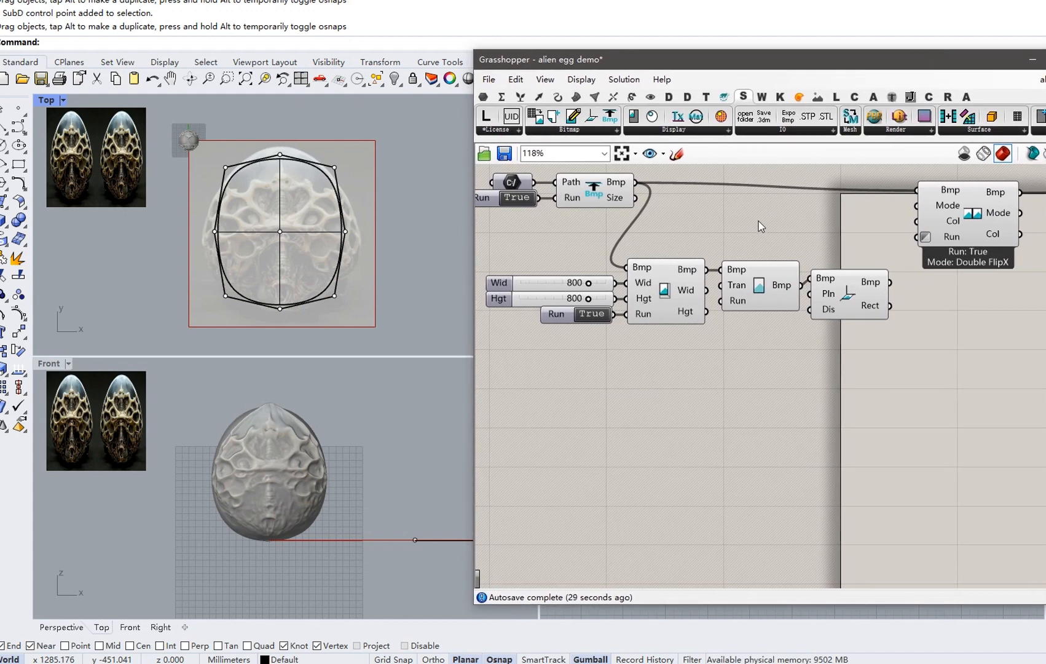
# Place a SubD2Brep component from the Surface components on the canvas.
pyautogui.click(952, 129)
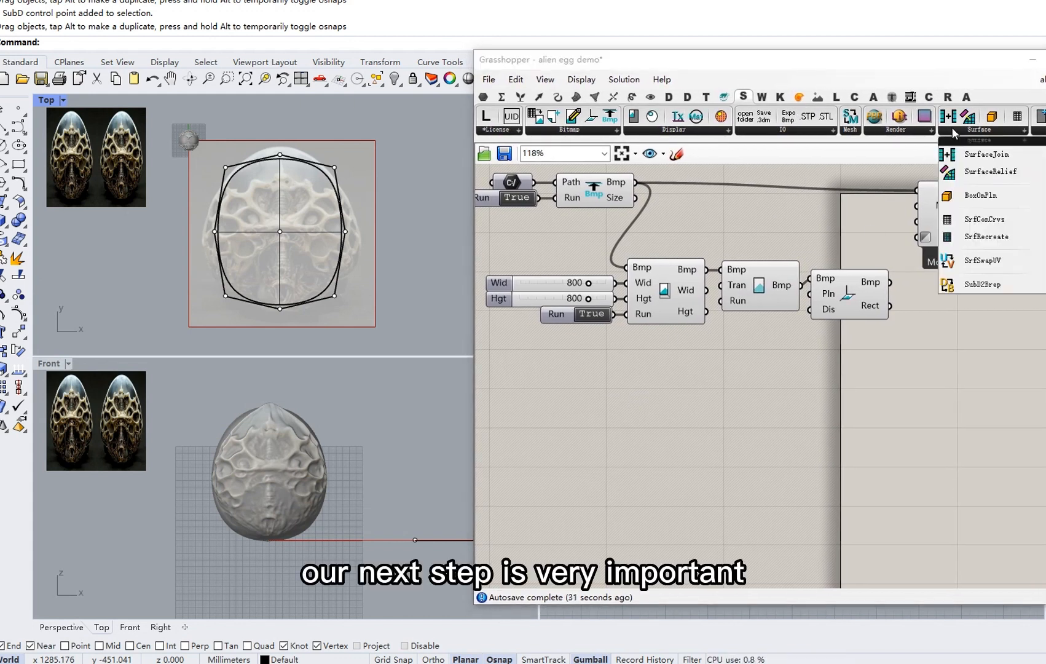
pyautogui.click(981, 284)
pyautogui.click(658, 423)
pyautogui.moveTo(658, 422); pyautogui.dragTo(724, 394, button='right')
# Set SubD2Brep's SubD input to the reshaped Rhino SubD plane and check its Brep output.
pyautogui.rightClick(723, 396)
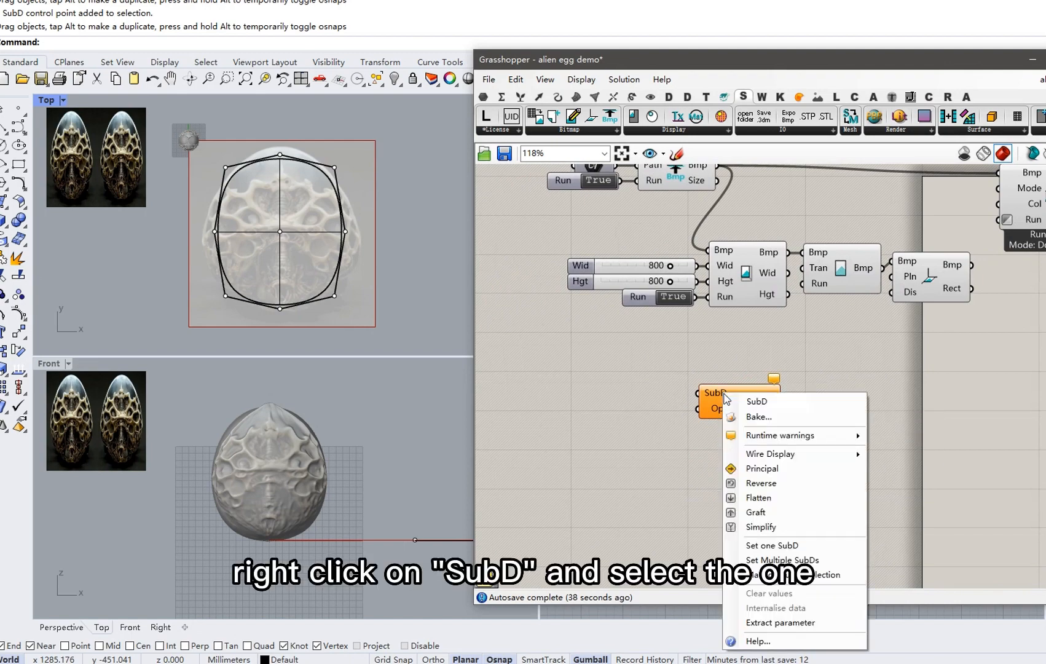
pyautogui.click(784, 541)
pyautogui.click(290, 239)
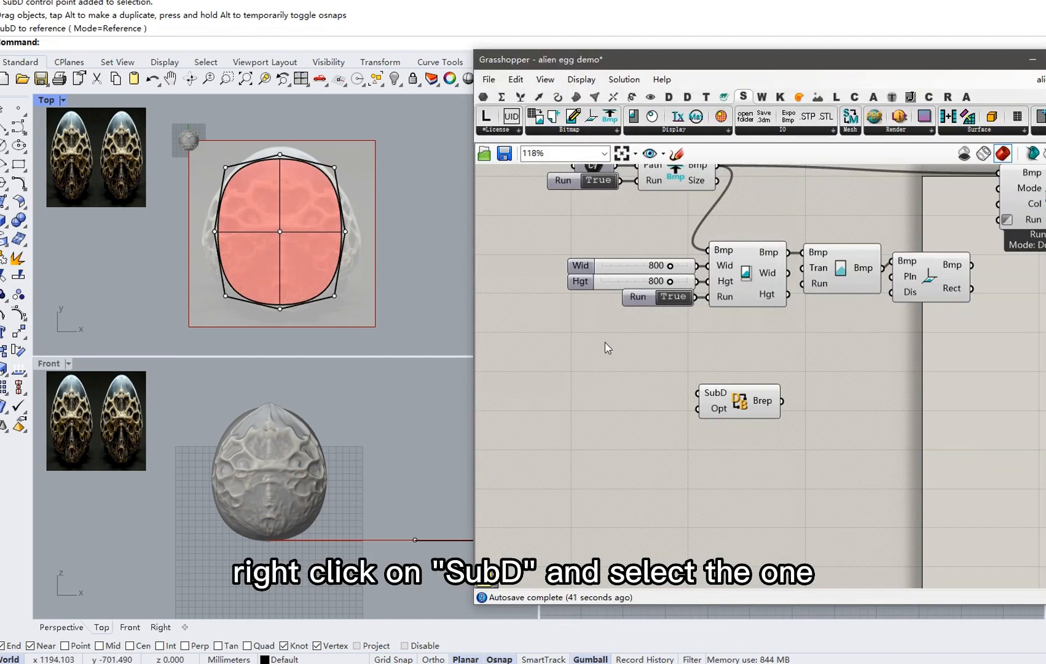
pyautogui.moveTo(749, 377); pyautogui.dragTo(700, 364, button='right')
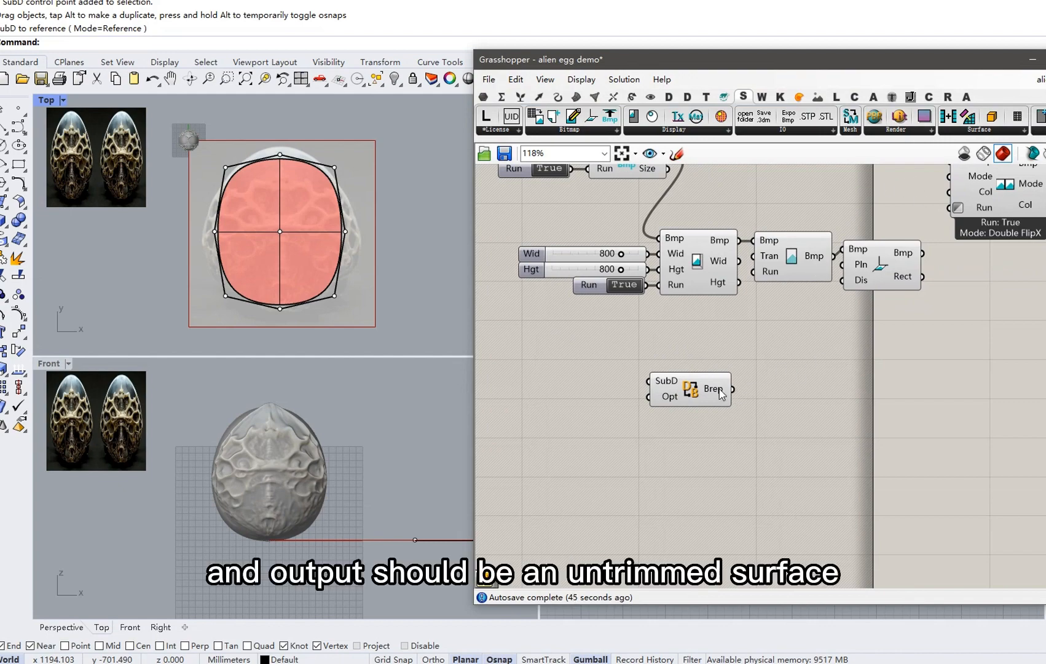
pyautogui.moveTo(722, 394)
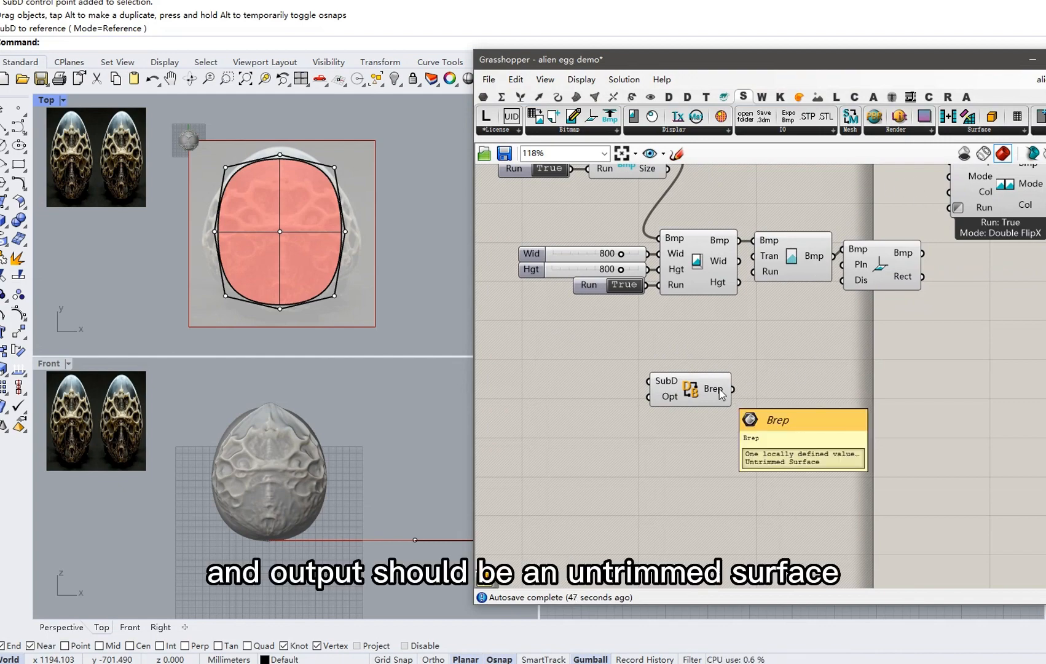
pyautogui.moveTo(770, 365); pyautogui.dragTo(684, 379, button='right')
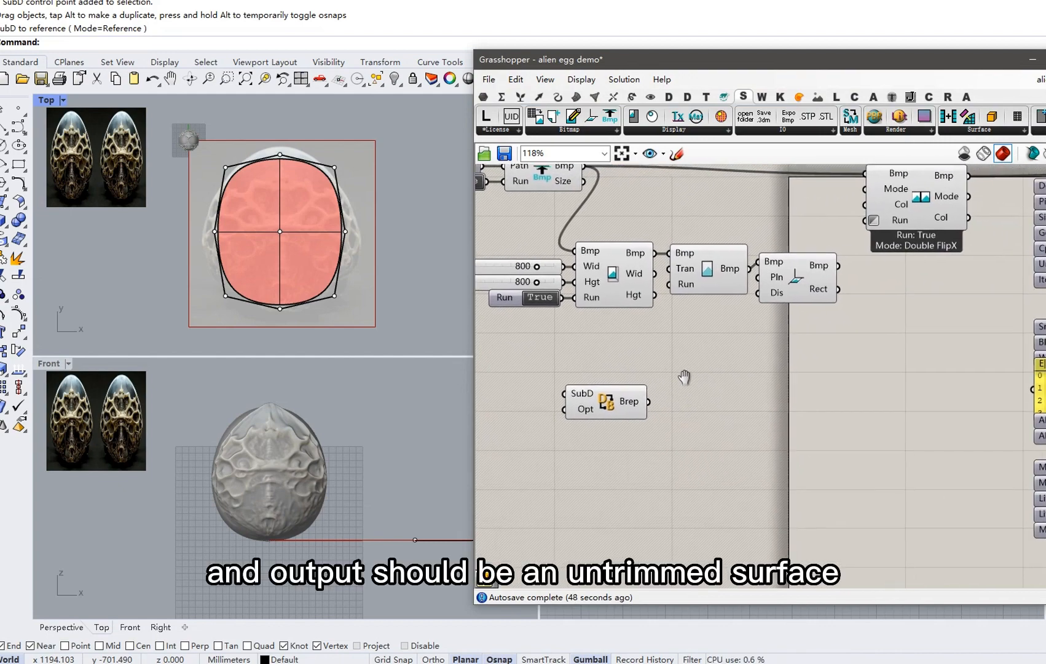
# Add a BmpTransSrfUV component and feed it the transparent bitmap.
pyautogui.click(961, 130)
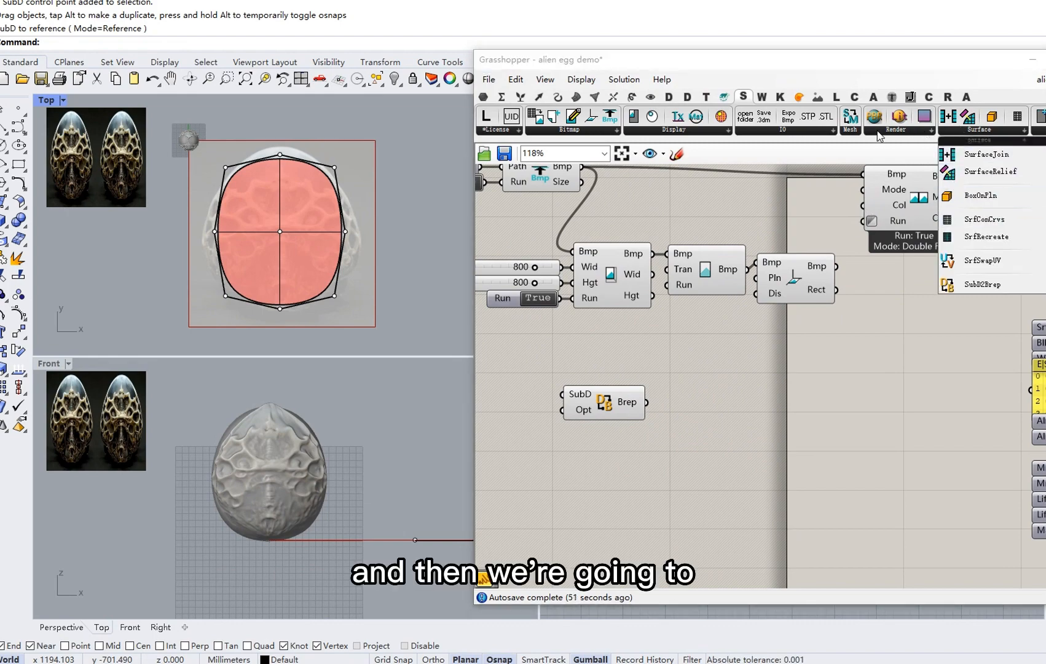
pyautogui.click(605, 131)
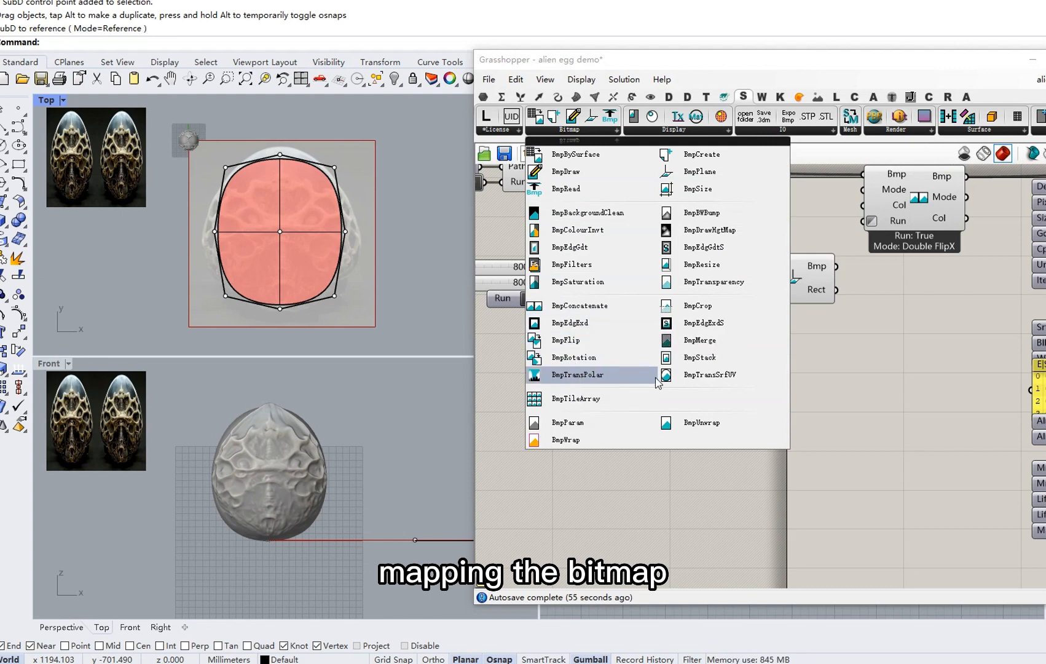
pyautogui.click(694, 376)
pyautogui.click(751, 409)
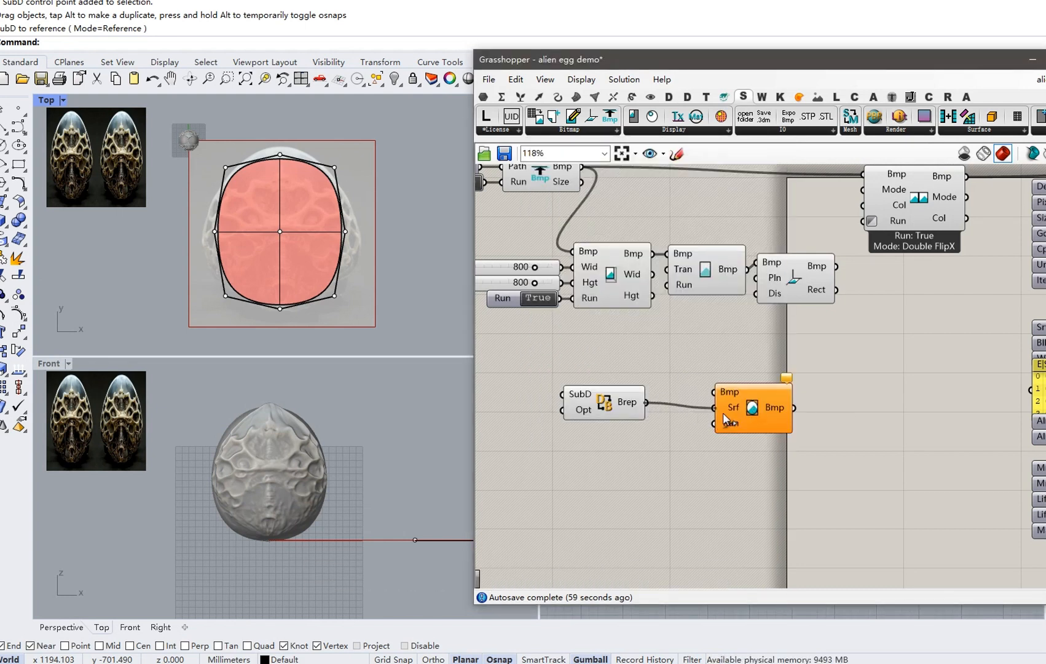
pyautogui.moveTo(653, 253); pyautogui.dragTo(679, 372)
pyautogui.moveTo(745, 396); pyautogui.dragTo(733, 371)
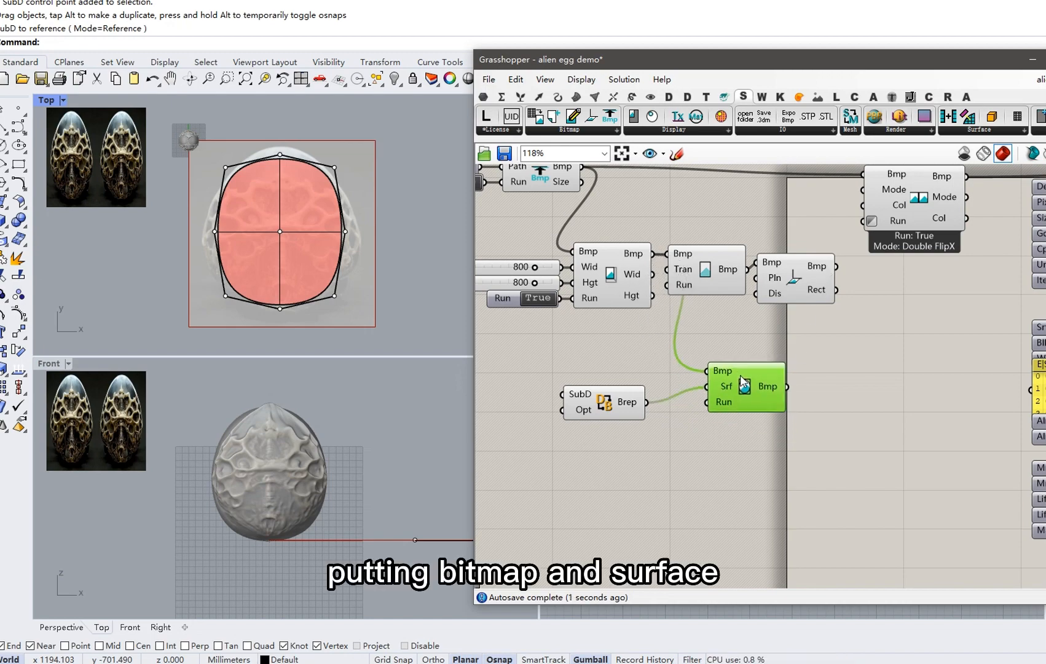
# Wire BmpTransSrfUV's Bmp output into the FlipX concatenate component.
pyautogui.moveTo(763, 380); pyautogui.dragTo(729, 391, button='right')
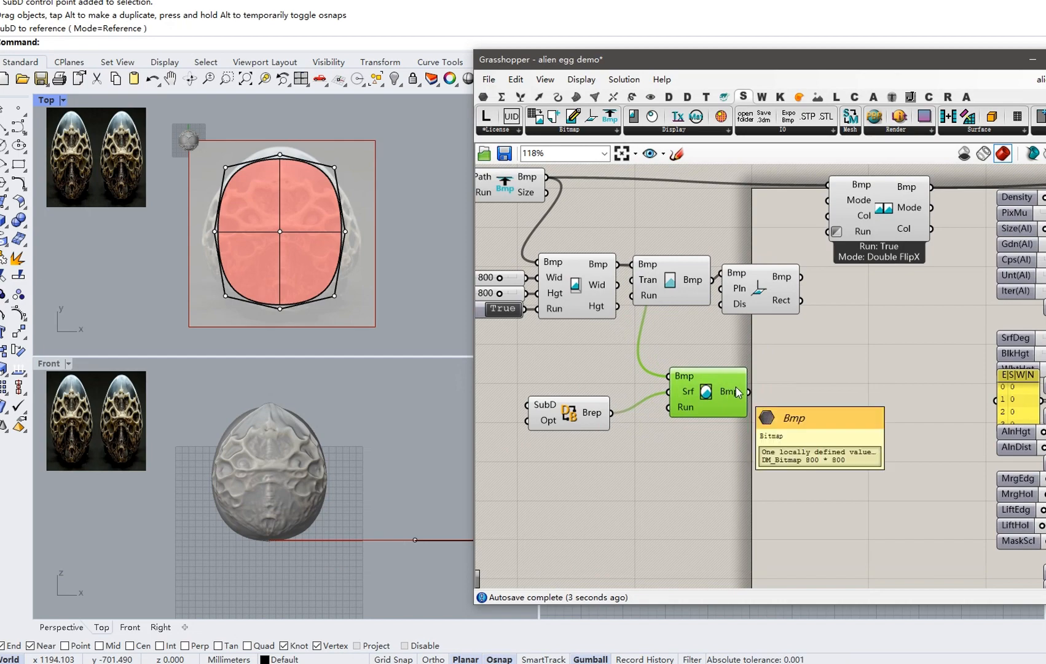
pyautogui.scroll(-1, 738, 387)
pyautogui.moveTo(748, 392); pyautogui.dragTo(822, 214)
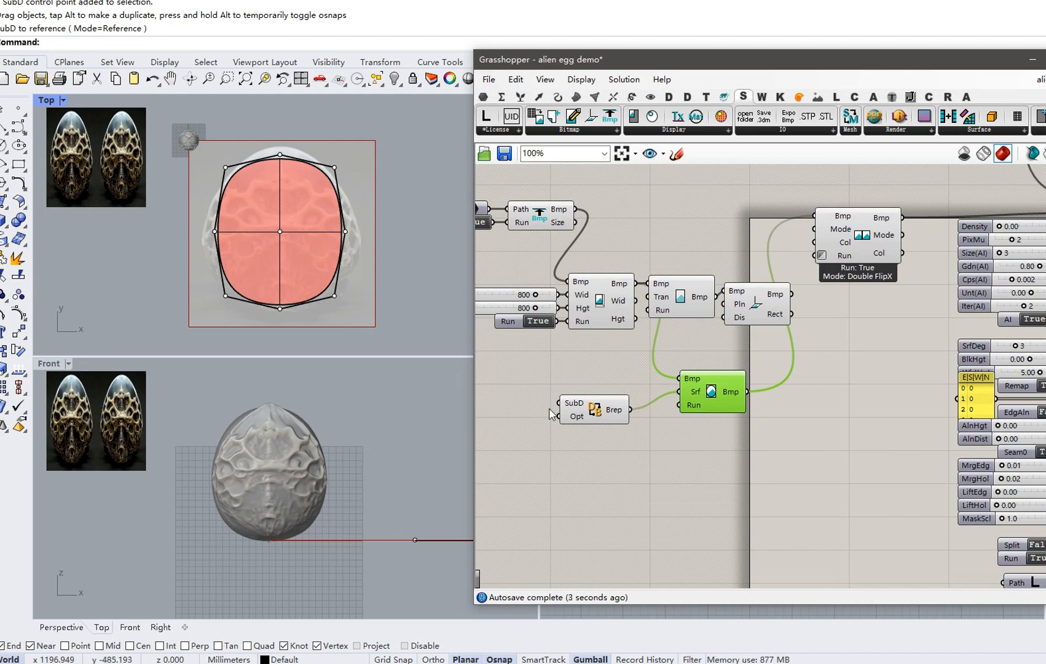
# Invert the mapping component's Run input to switch it on, and shift the SubD conversion left.
pyautogui.rightClick(693, 408)
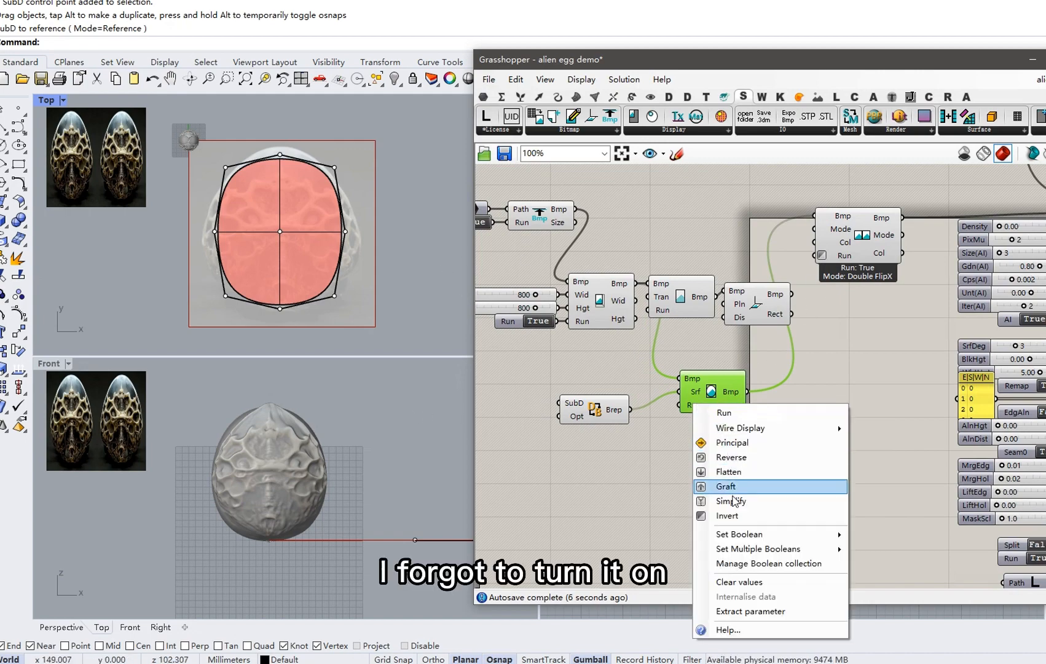
pyautogui.click(734, 518)
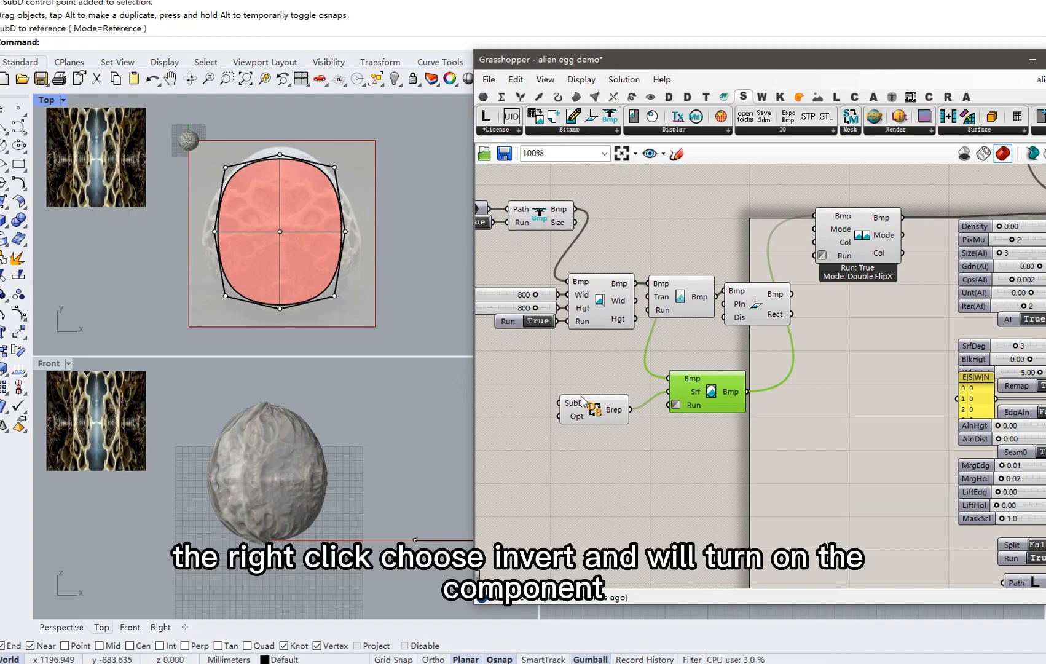
pyautogui.moveTo(583, 401); pyautogui.dragTo(584, 389)
pyautogui.click(434, 422)
pyautogui.scroll(2, 290, 432)
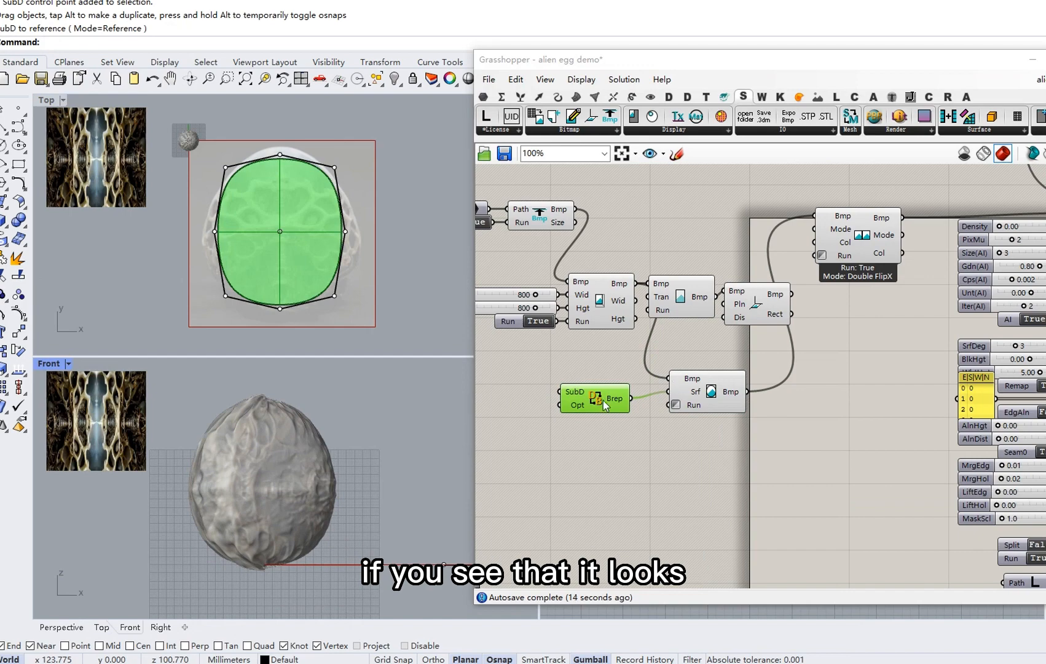
pyautogui.moveTo(603, 401); pyautogui.dragTo(542, 394)
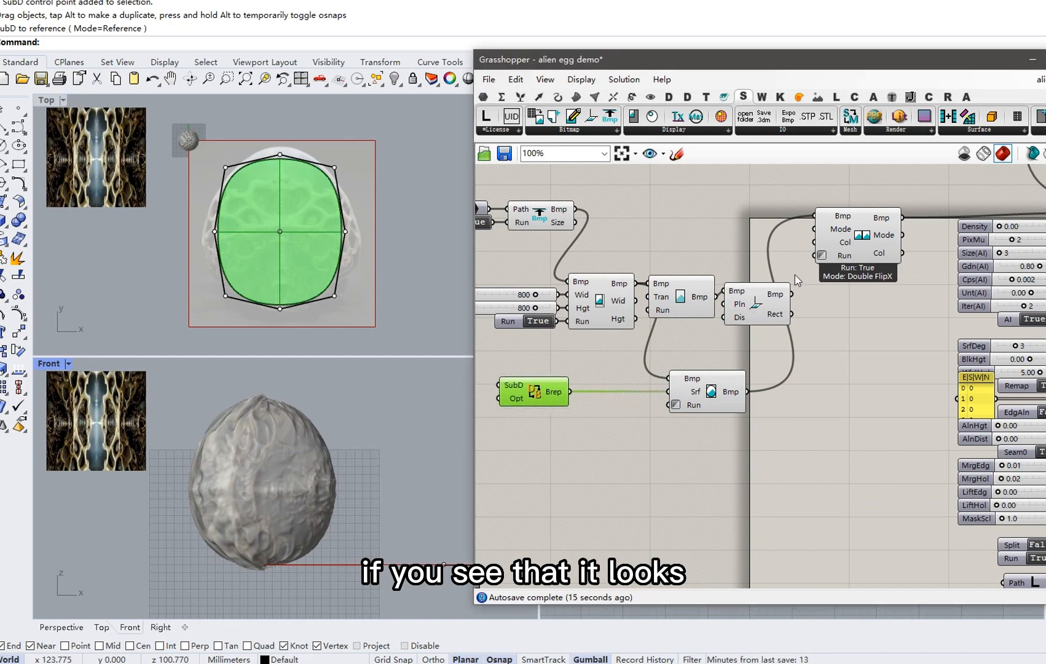
# Insert a SrfSwapUV component between the Brep output and the mapping Srf input.
pyautogui.click(982, 132)
pyautogui.moveTo(984, 243); pyautogui.dragTo(613, 430)
pyautogui.moveTo(570, 392); pyautogui.dragTo(624, 404)
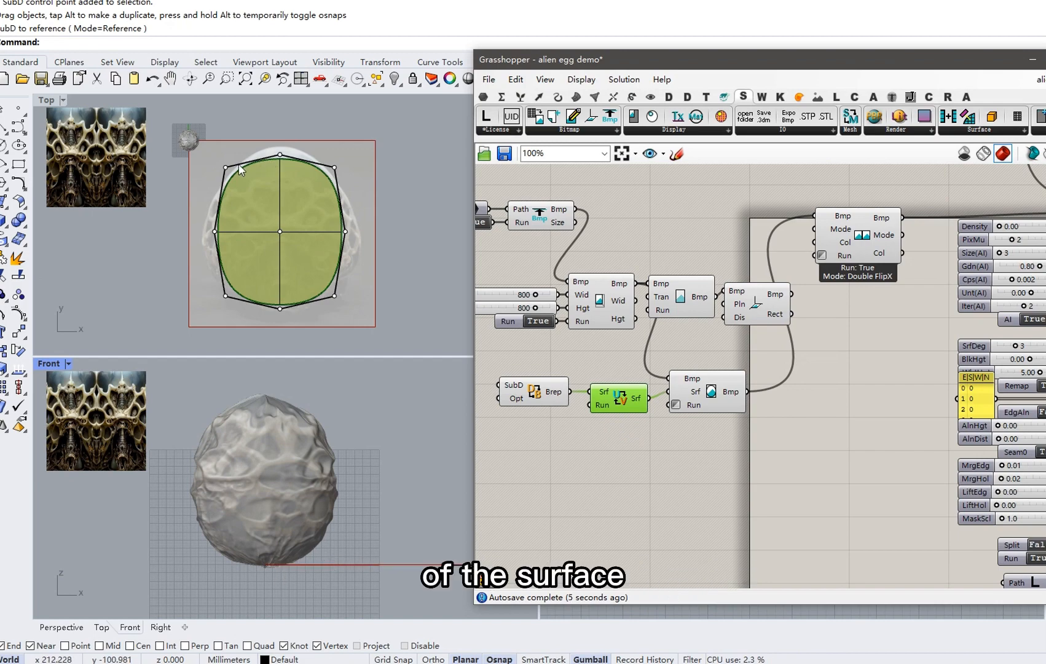
# Move the Tran/Rect nodes up and the FlipX component lower, out of the way.
pyautogui.scroll(2, 238, 164)
pyautogui.scroll(-2, 240, 161)
pyautogui.click(770, 352)
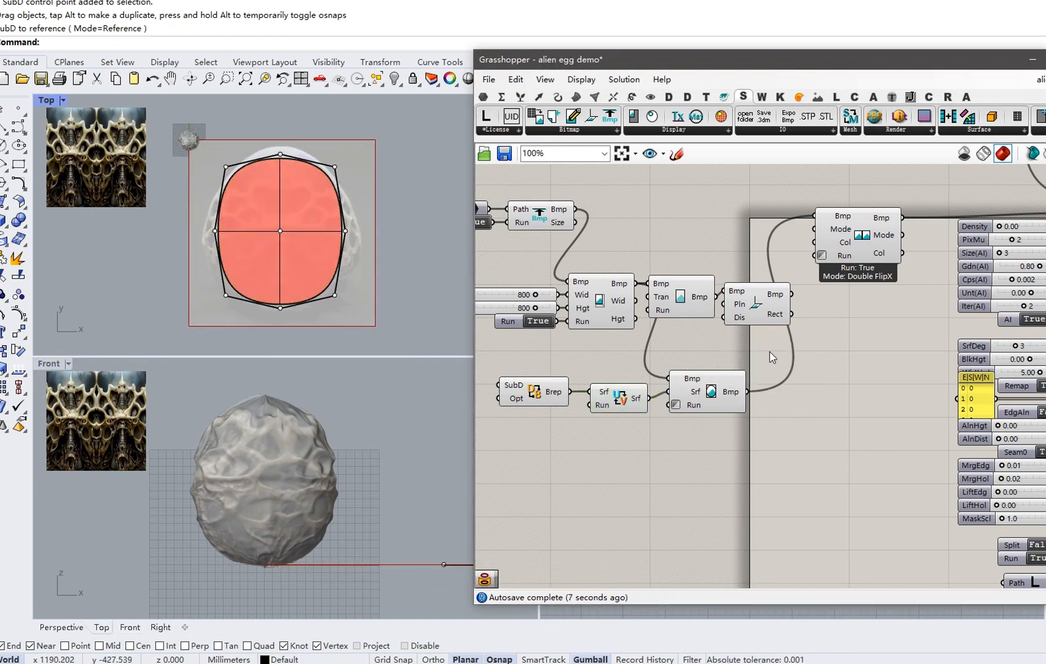
pyautogui.moveTo(845, 350); pyautogui.dragTo(756, 359, button='right')
pyautogui.moveTo(681, 343); pyautogui.dragTo(760, 360, button='right')
pyautogui.moveTo(761, 363); pyautogui.dragTo(671, 197)
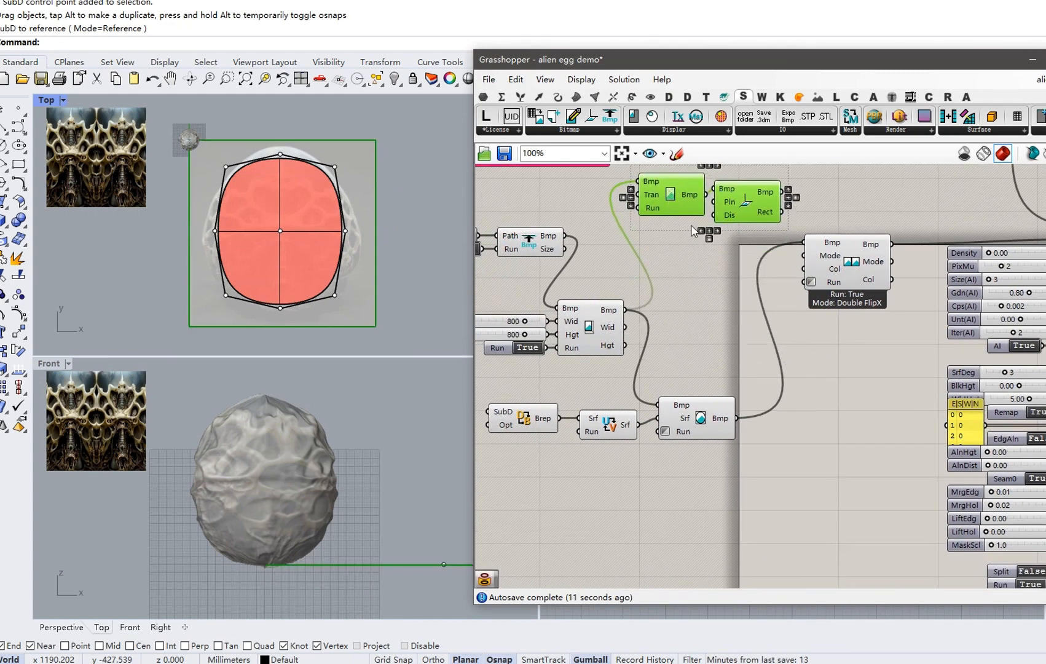
pyautogui.moveTo(845, 267); pyautogui.dragTo(831, 320)
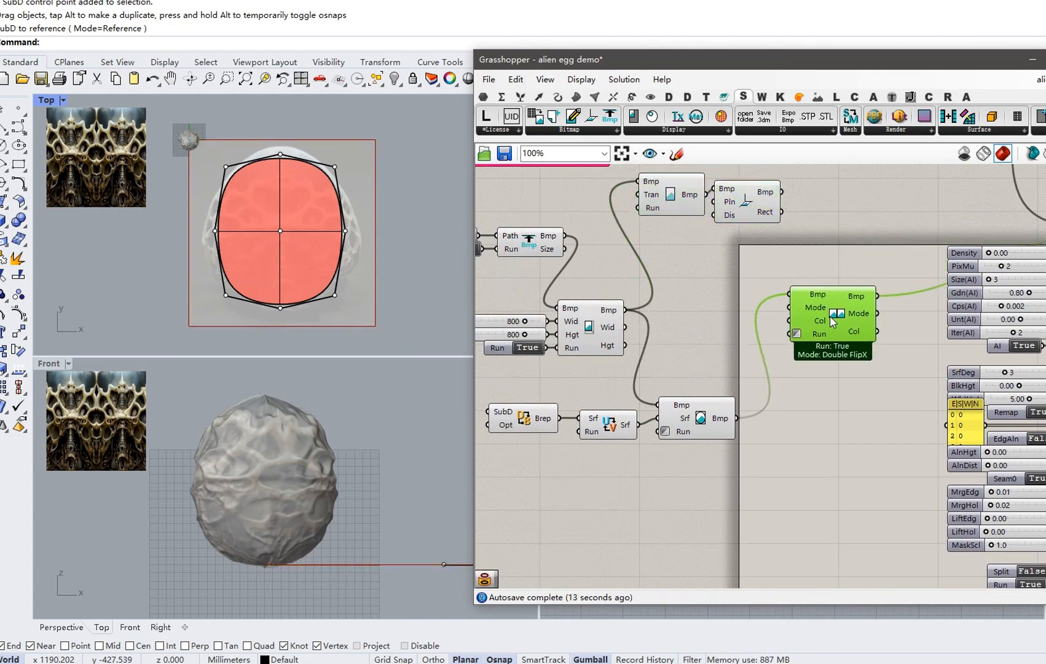
pyautogui.click(695, 388)
pyautogui.moveTo(297, 461); pyautogui.dragTo(313, 461, button='right')
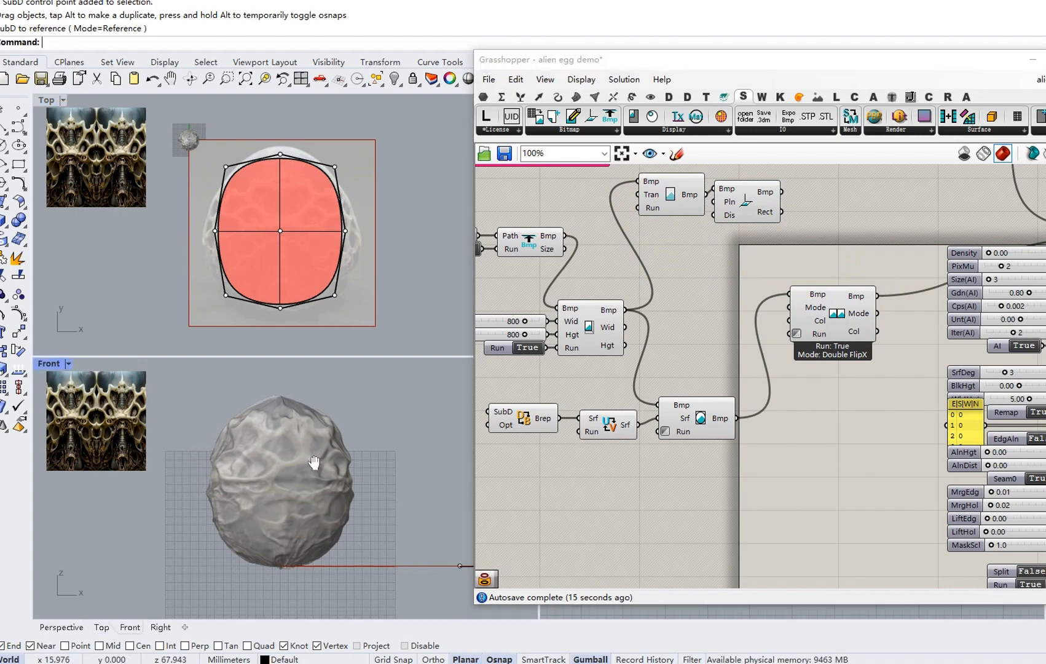
# Set the relief Density slider to 1.20, then to 1.50.
pyautogui.moveTo(830, 411); pyautogui.dragTo(678, 413, button='right')
pyautogui.doubleClick(845, 258)
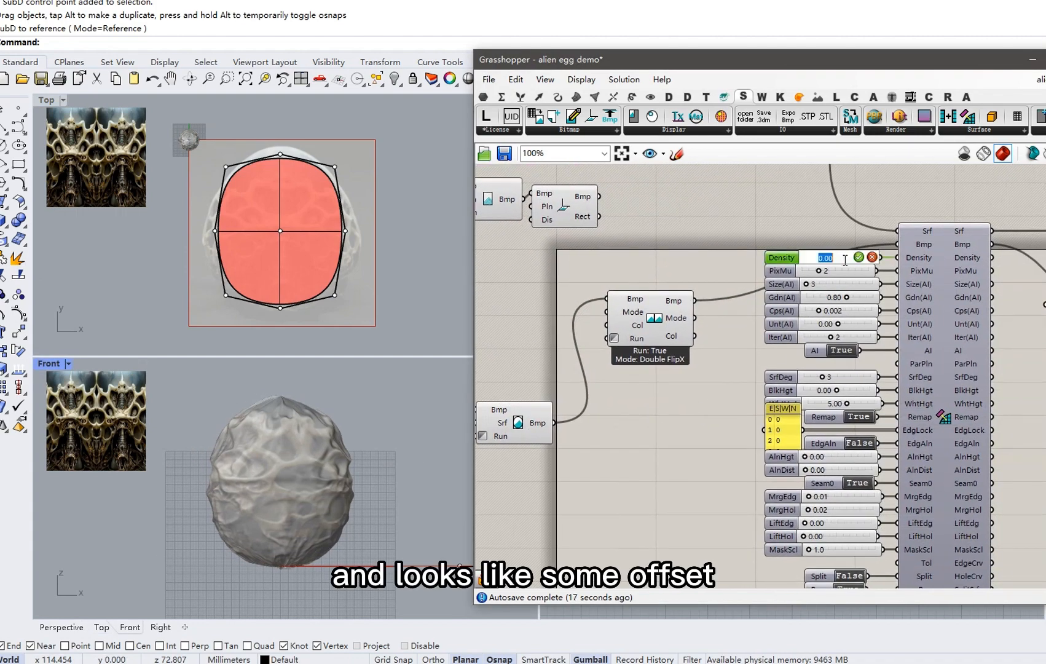
pyautogui.write('1.')
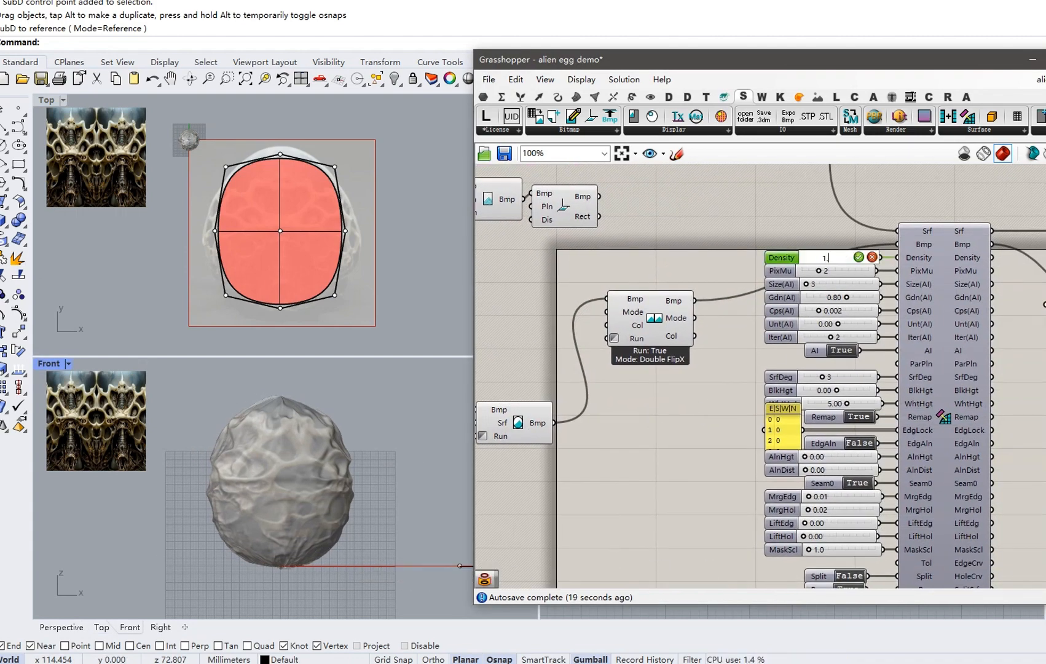
pyautogui.write('2')
pyautogui.press('Return')
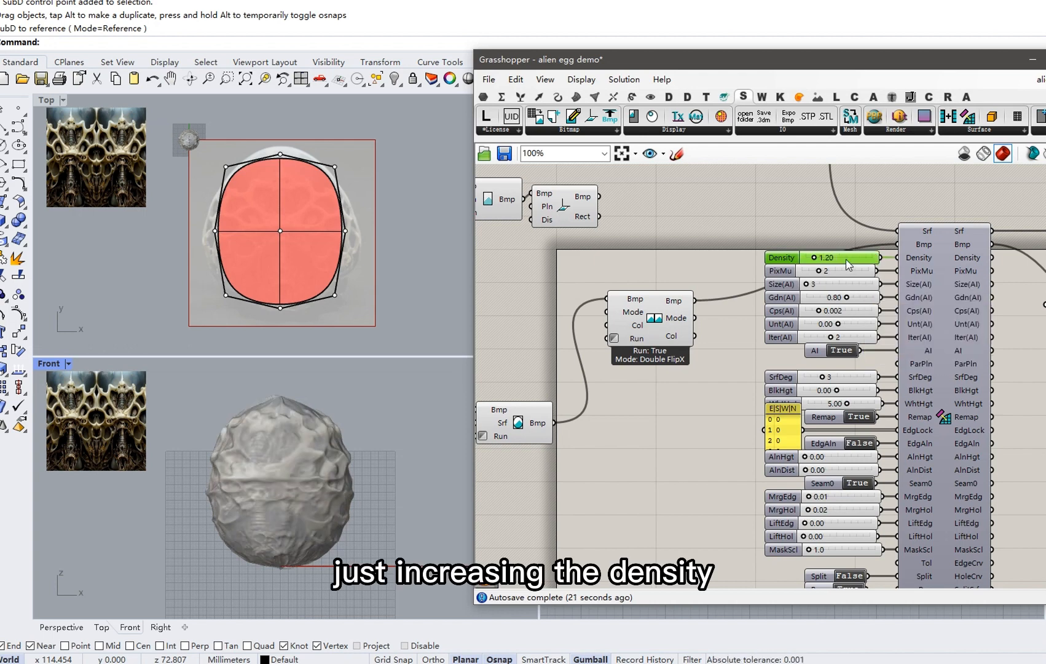
pyautogui.doubleClick(850, 258)
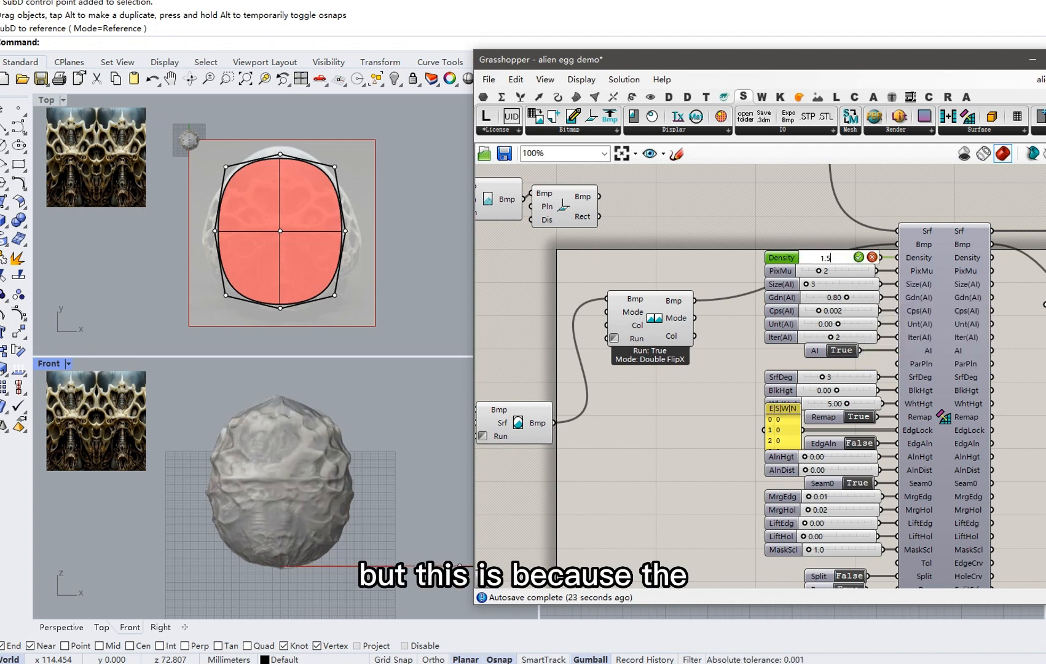
pyautogui.write('1.5')
pyautogui.press('Return')
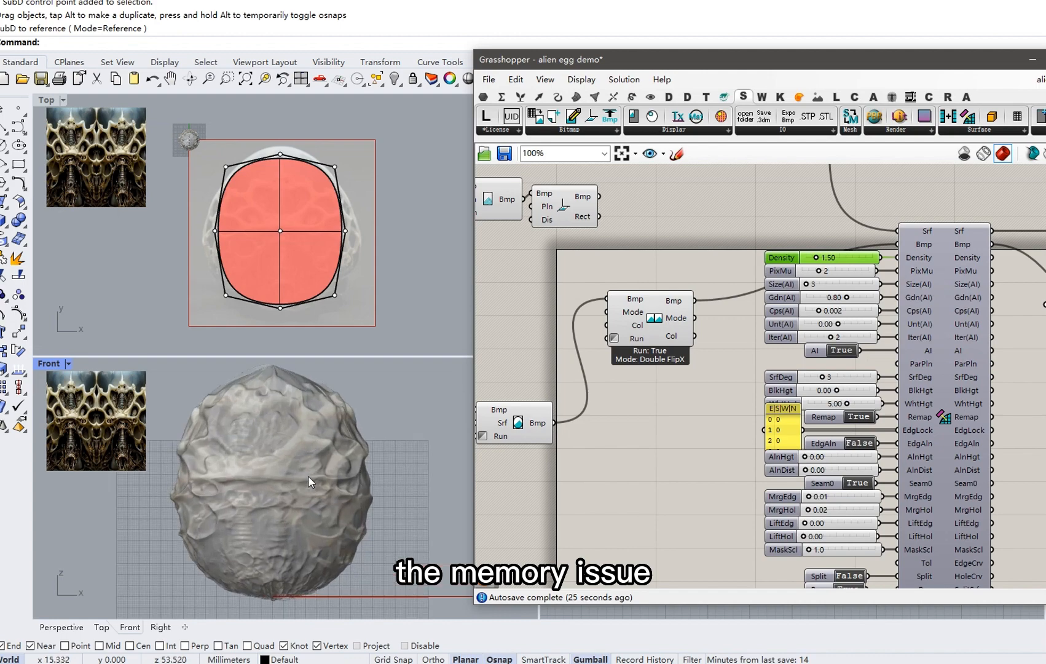
# Toggle the relief Run input off and back on to regenerate the egg's relief.
pyautogui.moveTo(321, 462); pyautogui.dragTo(336, 489, button='right')
pyautogui.scroll(2, 307, 438)
pyautogui.scroll(-4, 310, 423)
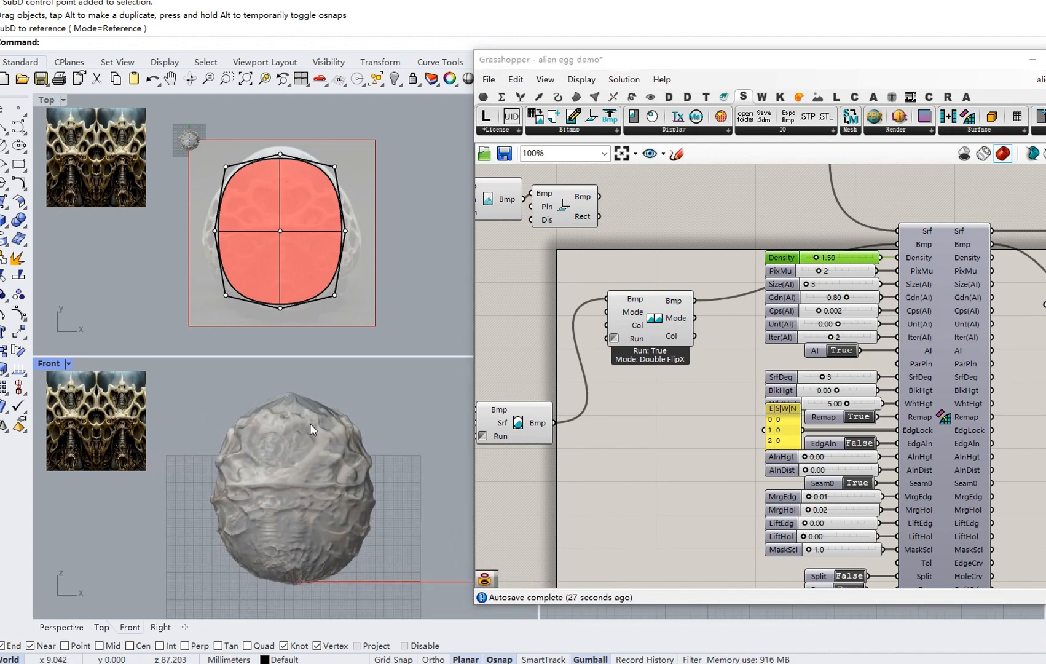
pyautogui.scroll(1, 308, 455)
pyautogui.moveTo(741, 451); pyautogui.dragTo(790, 363, button='right')
pyautogui.scroll(-2, 793, 413)
pyautogui.moveTo(787, 296); pyautogui.dragTo(734, 289, button='right')
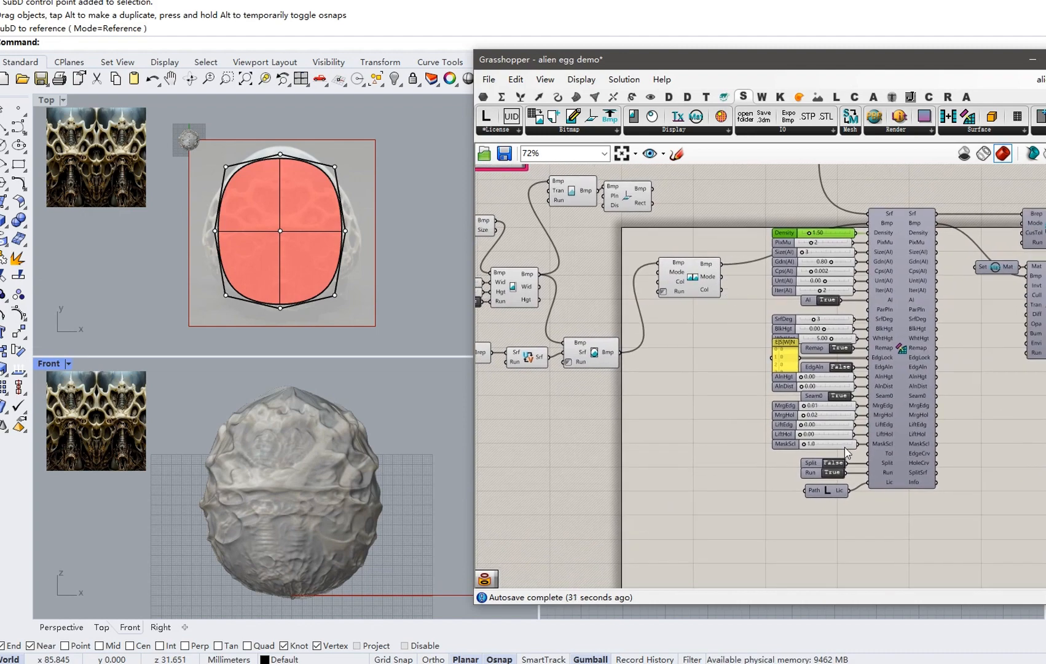
pyautogui.doubleClick(832, 473)
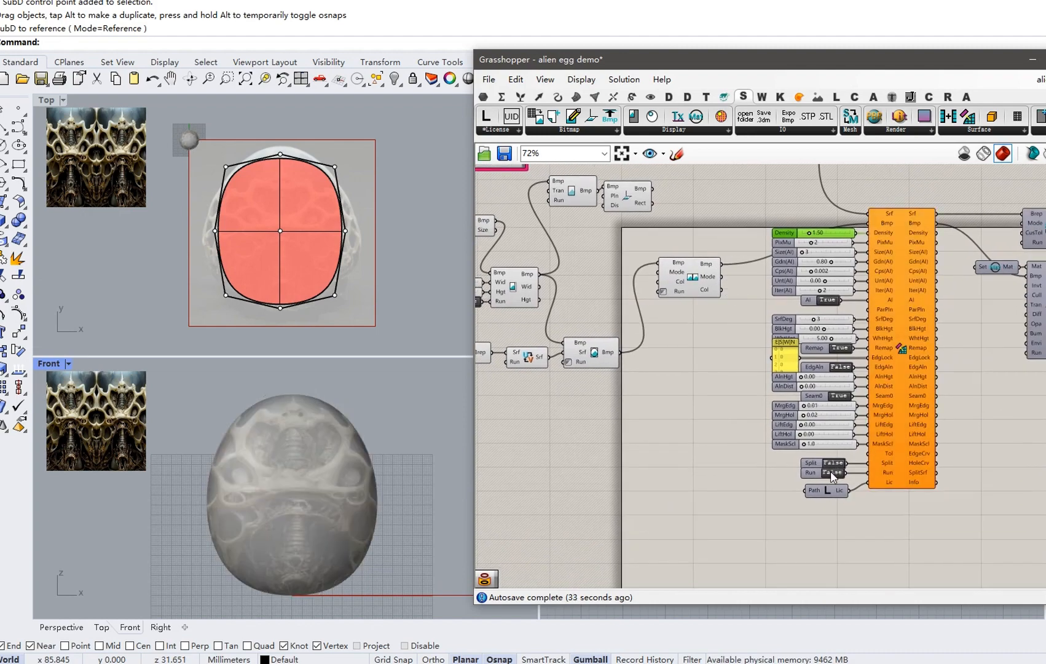
pyautogui.doubleClick(832, 473)
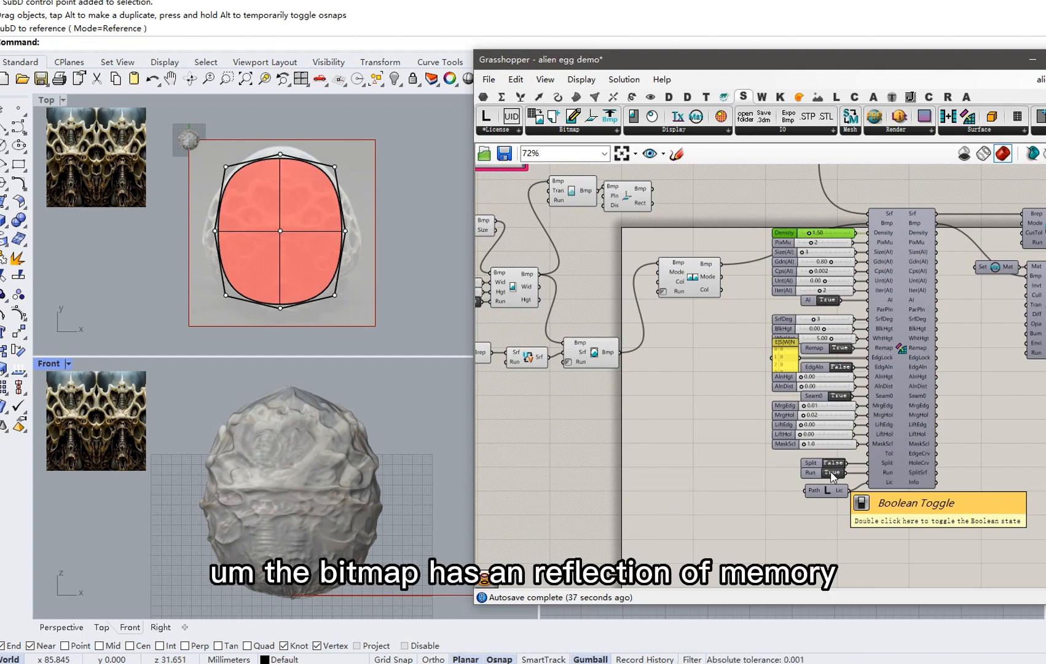
pyautogui.scroll(3, 612, 403)
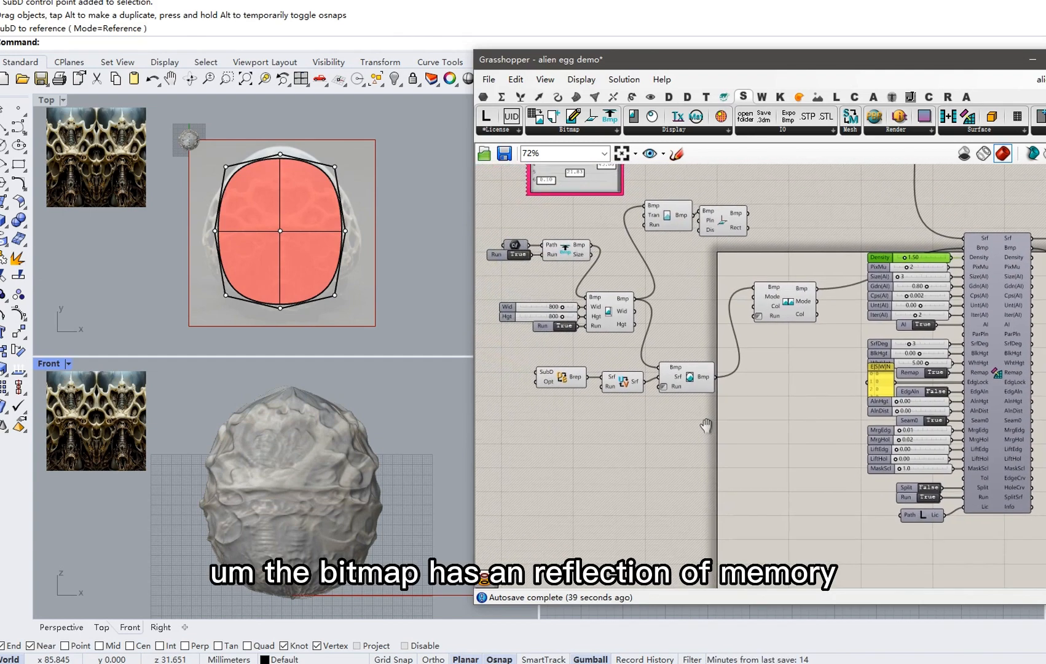
pyautogui.moveTo(586, 405); pyautogui.dragTo(725, 415, button='right')
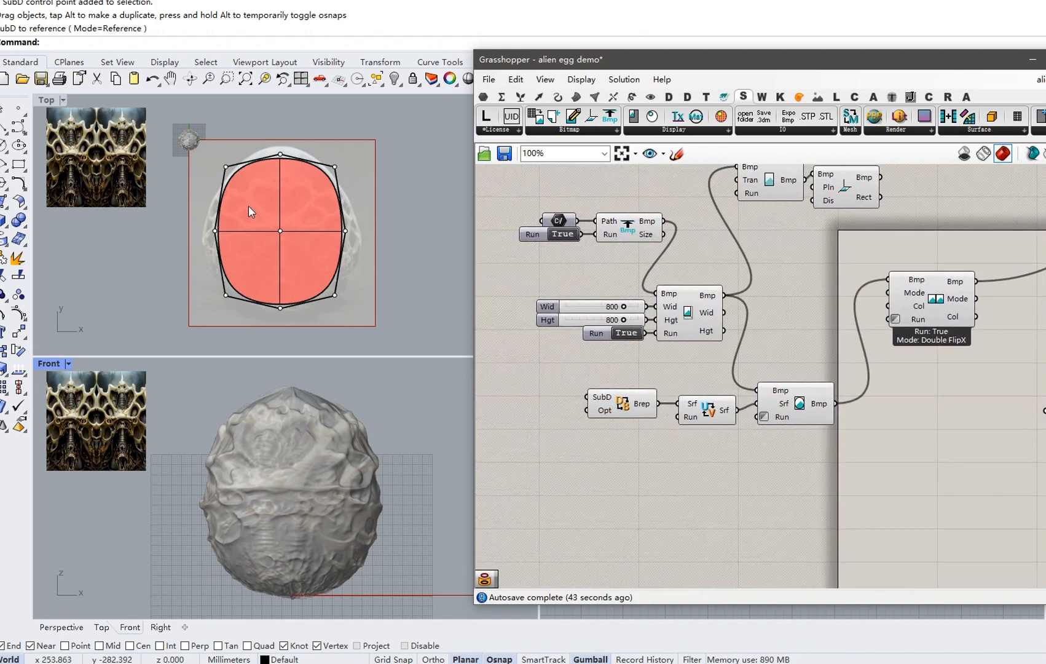
# Set the relief Density to 2.00.
pyautogui.moveTo(885, 378); pyautogui.dragTo(679, 388, button='right')
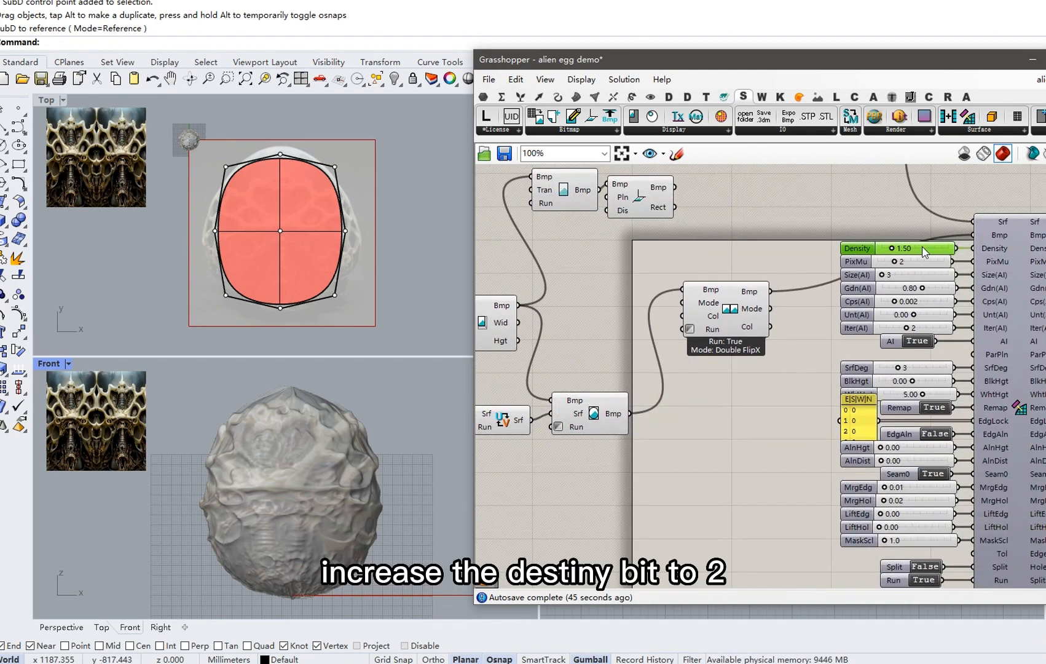
pyautogui.doubleClick(924, 250)
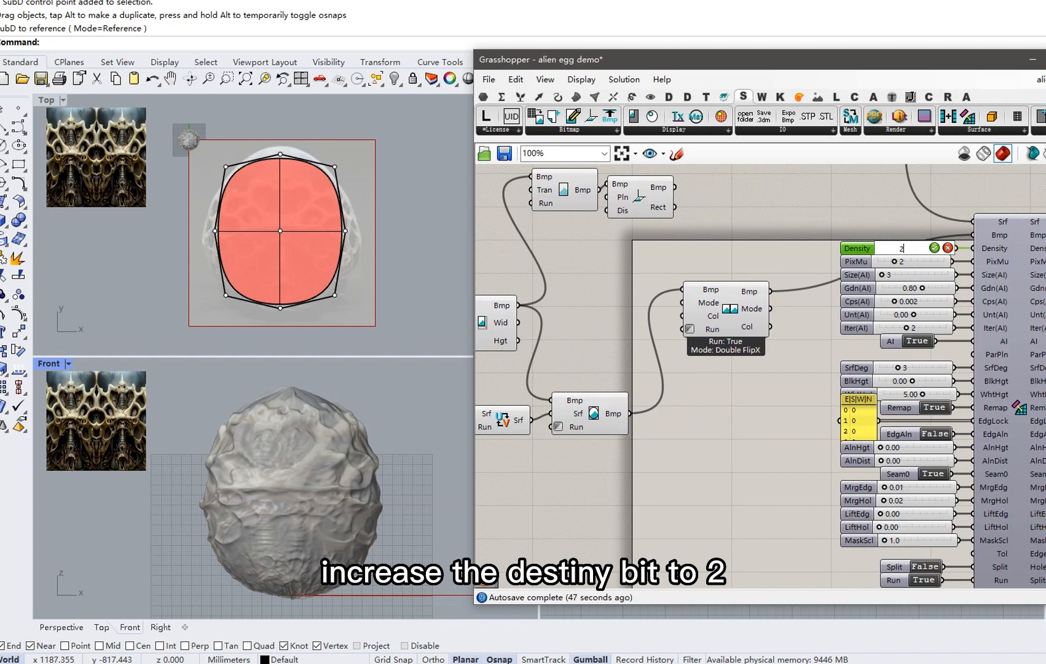
pyautogui.press('Return')
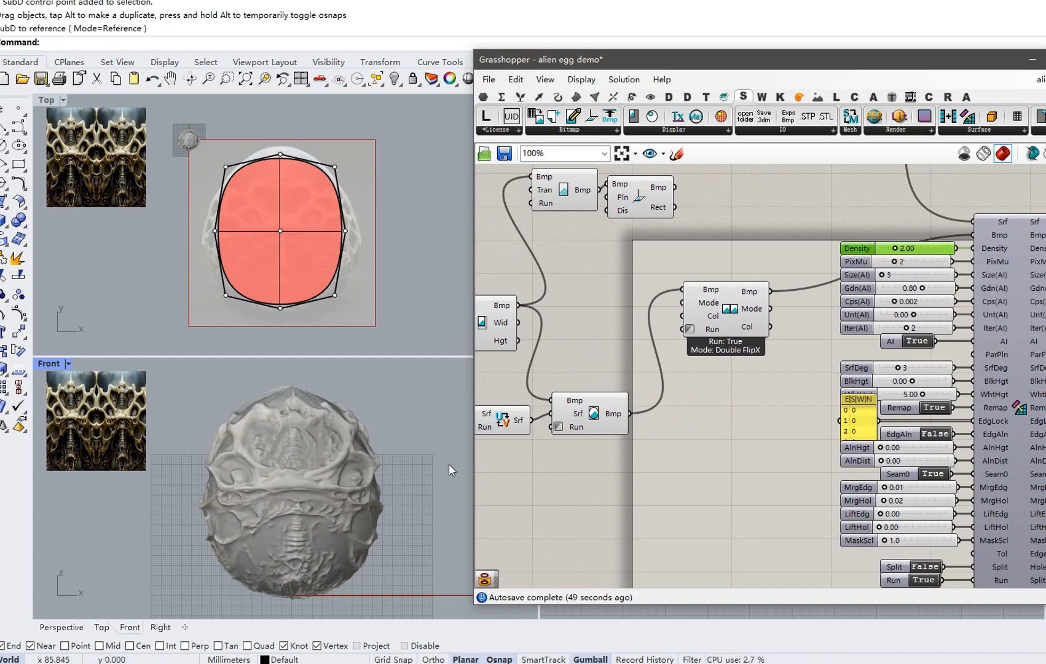
# Move the Grasshopper window aside to reveal the Perspective view and orbit the egg.
pyautogui.moveTo(358, 455); pyautogui.dragTo(356, 447, button='right')
pyautogui.scroll(2, 273, 406)
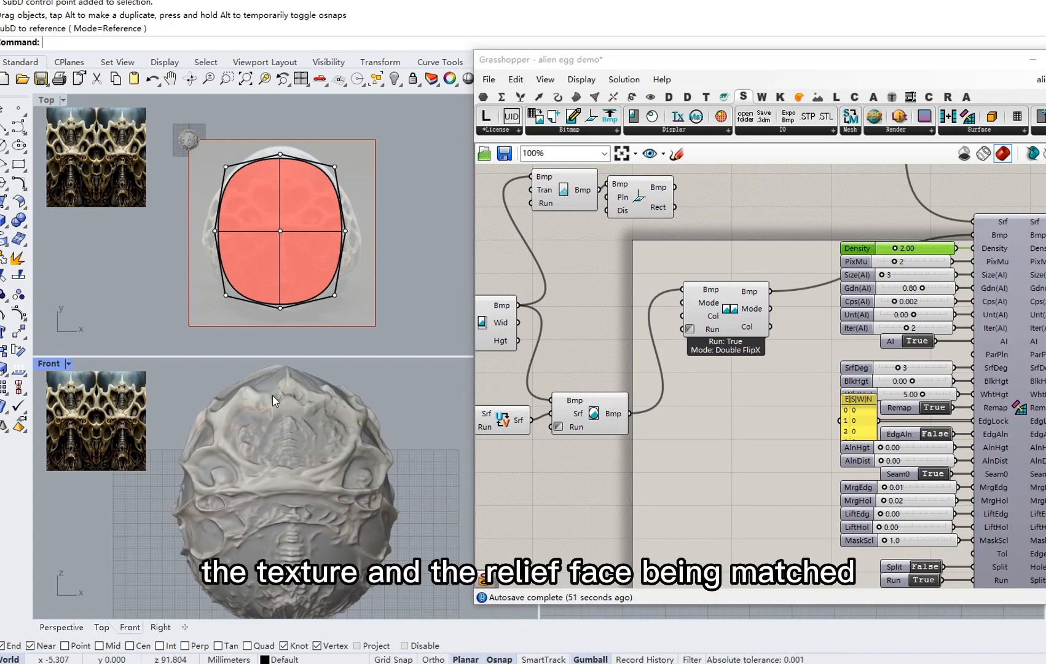
pyautogui.scroll(-1, 276, 407)
pyautogui.moveTo(637, 447); pyautogui.dragTo(827, 424, button='right')
pyautogui.scroll(2, 613, 396)
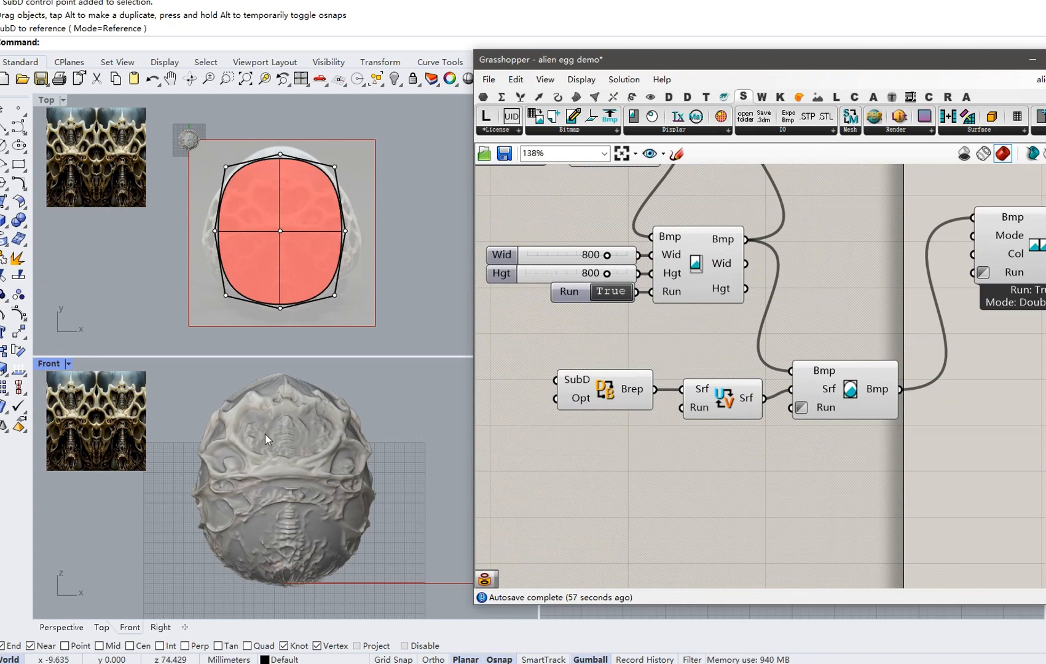
pyautogui.moveTo(741, 67); pyautogui.dragTo(698, 282)
pyautogui.moveTo(748, 192); pyautogui.dragTo(769, 253, button='right')
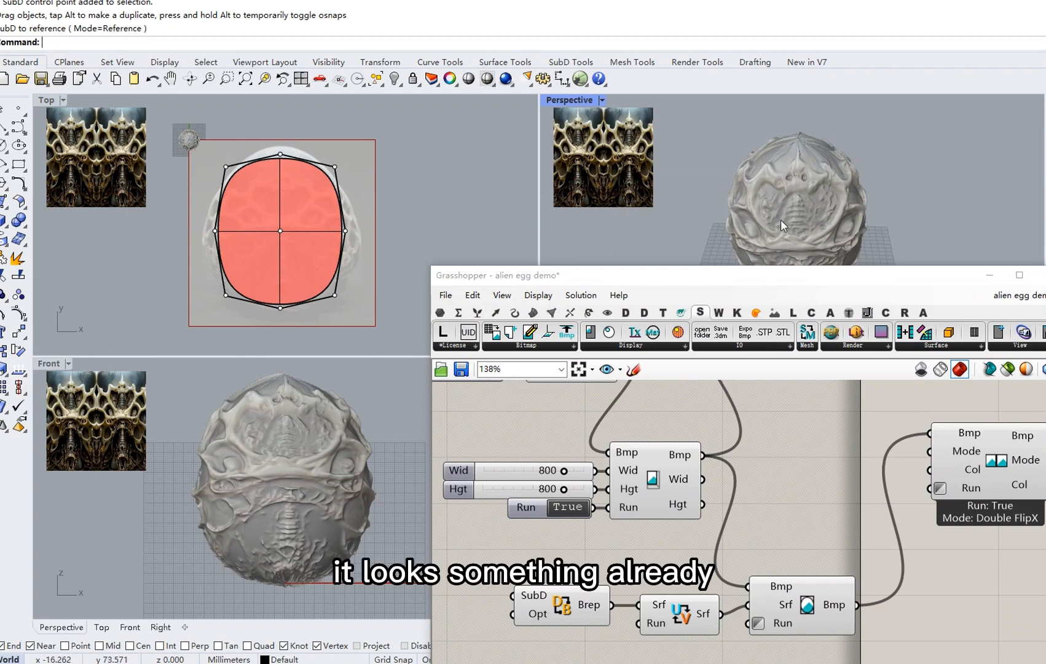
# Pan and zoom the Top view onto the egg's north pole, then restore the definition window.
pyautogui.moveTo(208, 154); pyautogui.dragTo(275, 202, button='right')
pyautogui.scroll(8, 273, 197)
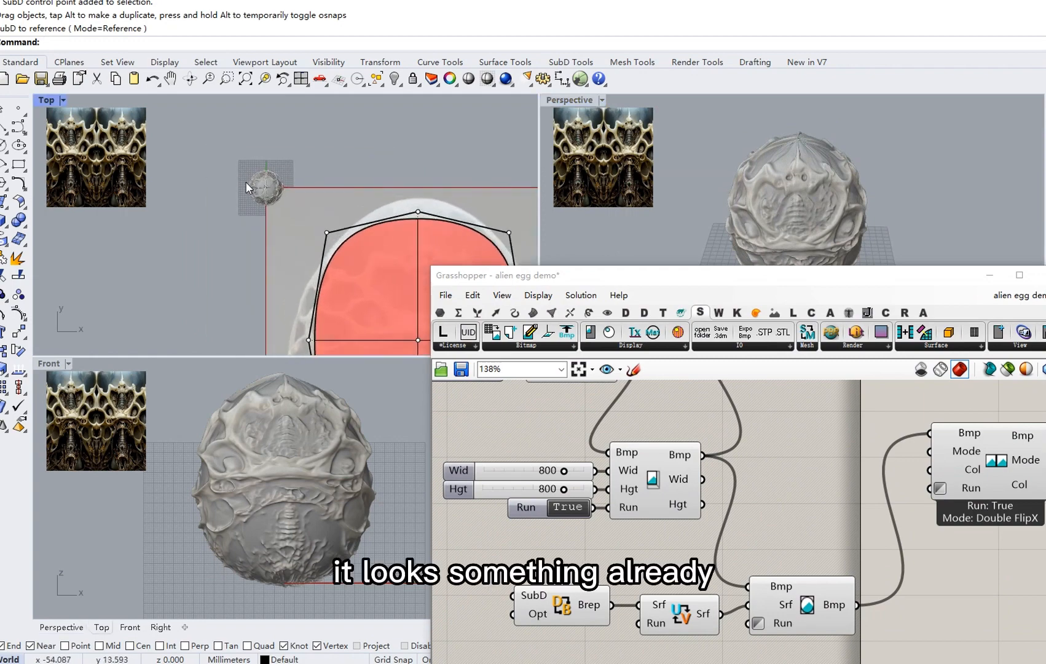
pyautogui.scroll(3, 278, 197)
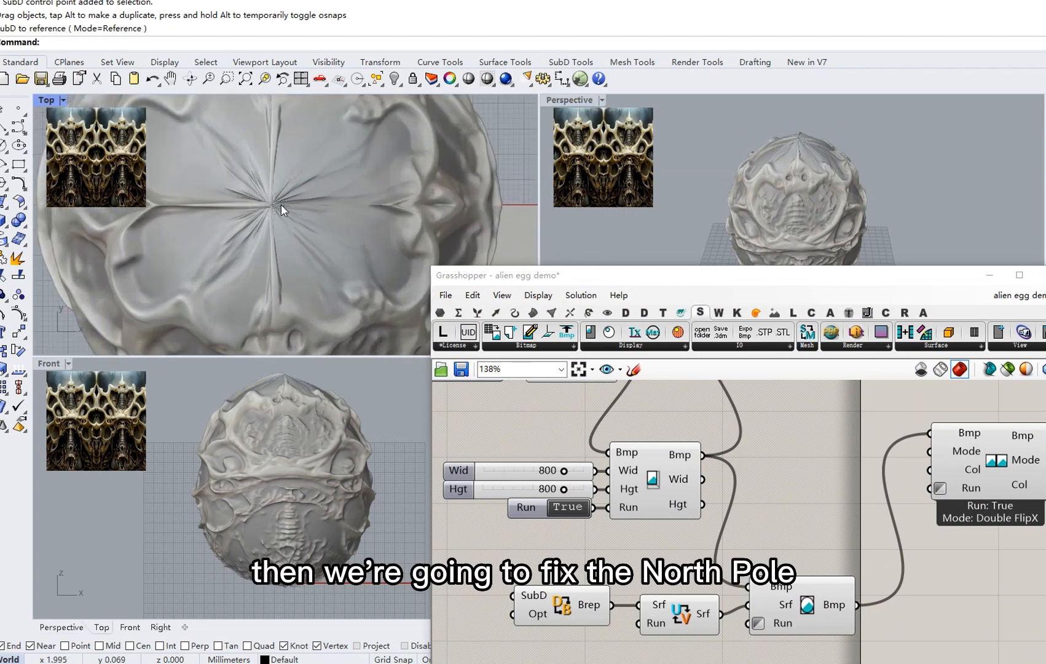
pyautogui.moveTo(467, 274); pyautogui.dragTo(533, 38)
pyautogui.scroll(-1, 696, 305)
pyautogui.scroll(-2, 696, 305)
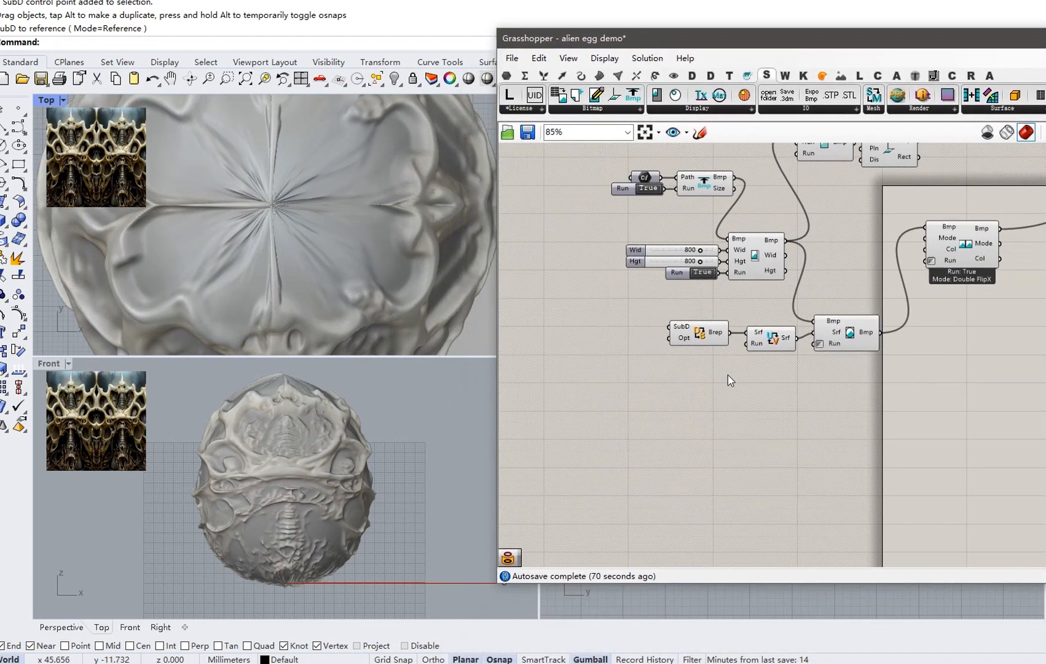
# Place BmpEdgGdtS and BmpEdgExdS components from the Bitmap tab onto the canvas.
pyautogui.click(600, 109)
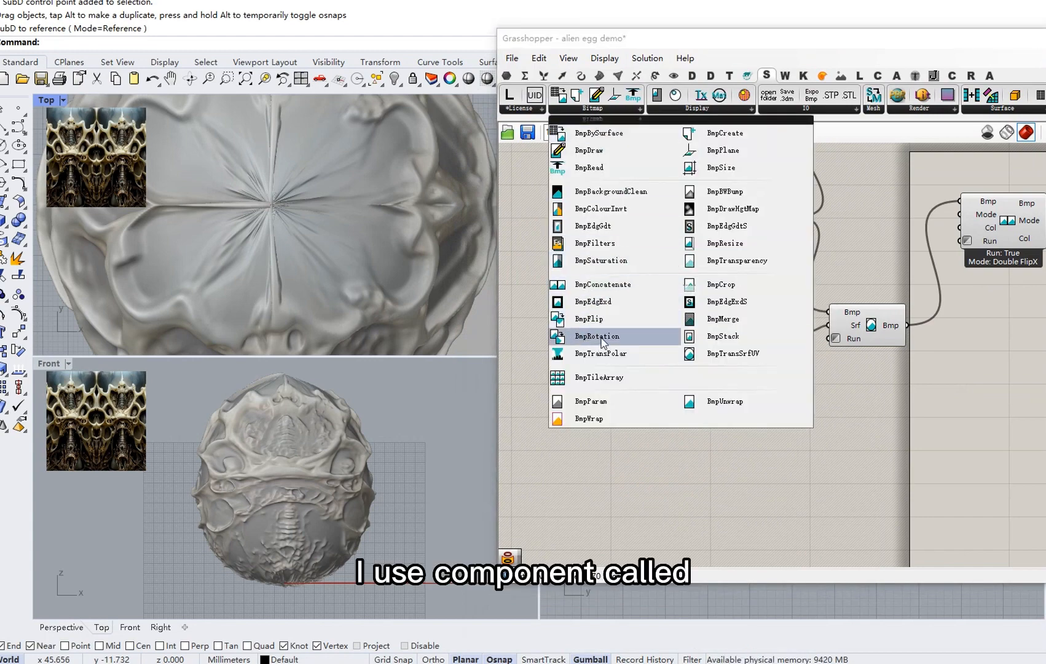
pyautogui.click(703, 226)
pyautogui.click(745, 439)
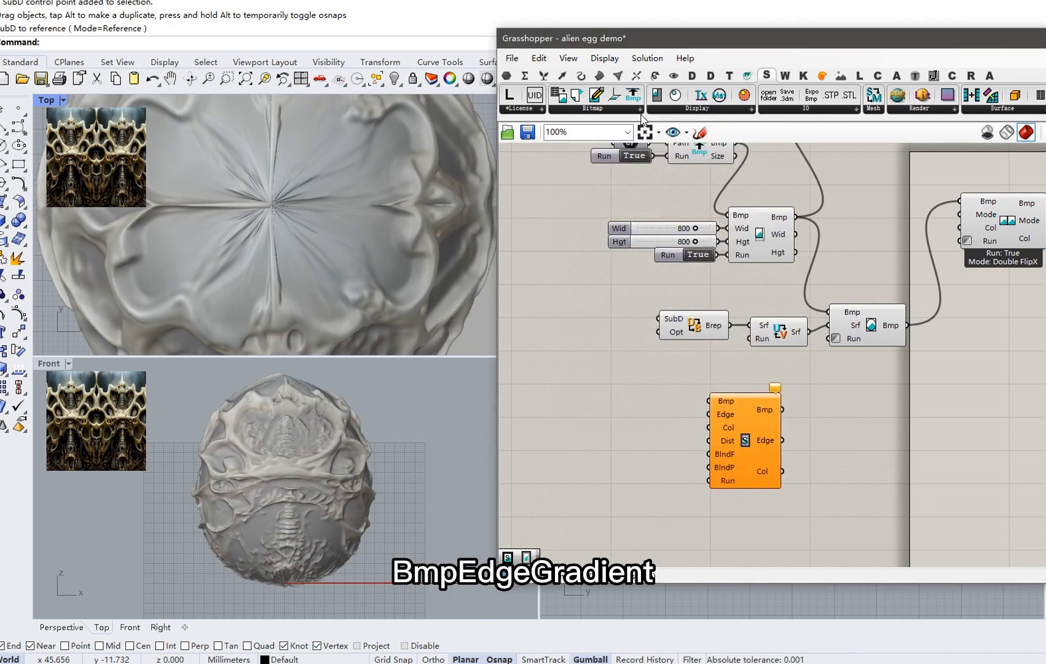
pyautogui.click(618, 109)
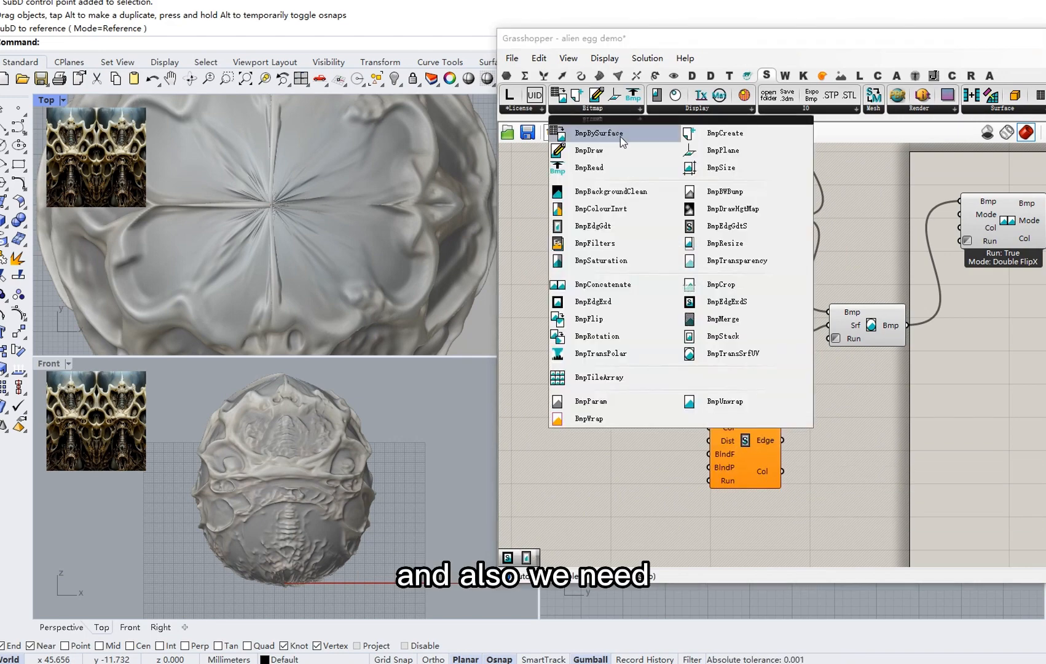
pyautogui.click(720, 304)
pyautogui.click(832, 464)
pyautogui.moveTo(832, 464); pyautogui.dragTo(800, 412, button='right')
pyautogui.moveTo(800, 412); pyautogui.dragTo(834, 435)
pyautogui.moveTo(811, 378); pyautogui.dragTo(806, 392, button='right')
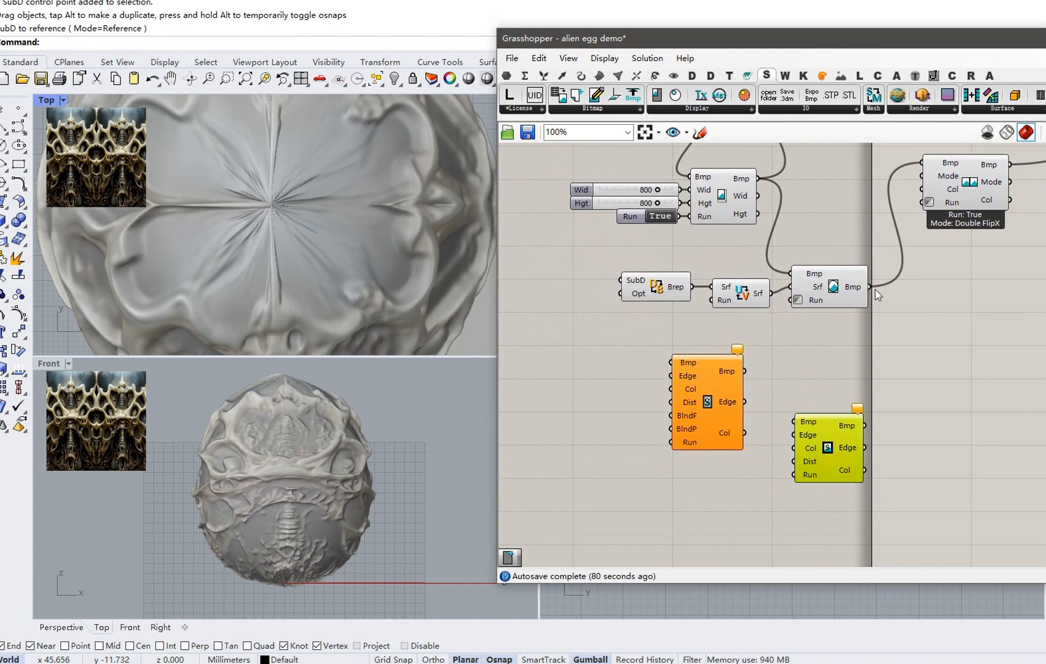
# Chain surface bitmap into gradient into extend, auto-set up inputs, share Edge and Col, delete extra swatch.
pyautogui.moveTo(849, 307); pyautogui.dragTo(676, 365)
pyautogui.rightClick(707, 406)
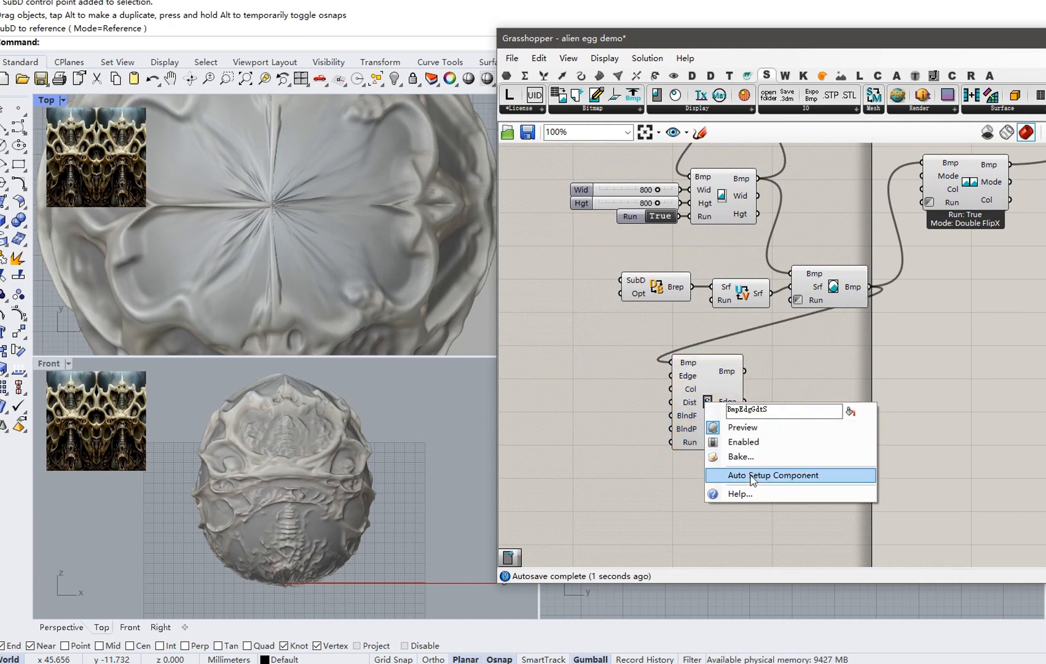
pyautogui.click(774, 475)
pyautogui.moveTo(745, 372); pyautogui.dragTo(845, 479)
pyautogui.rightClick(843, 469)
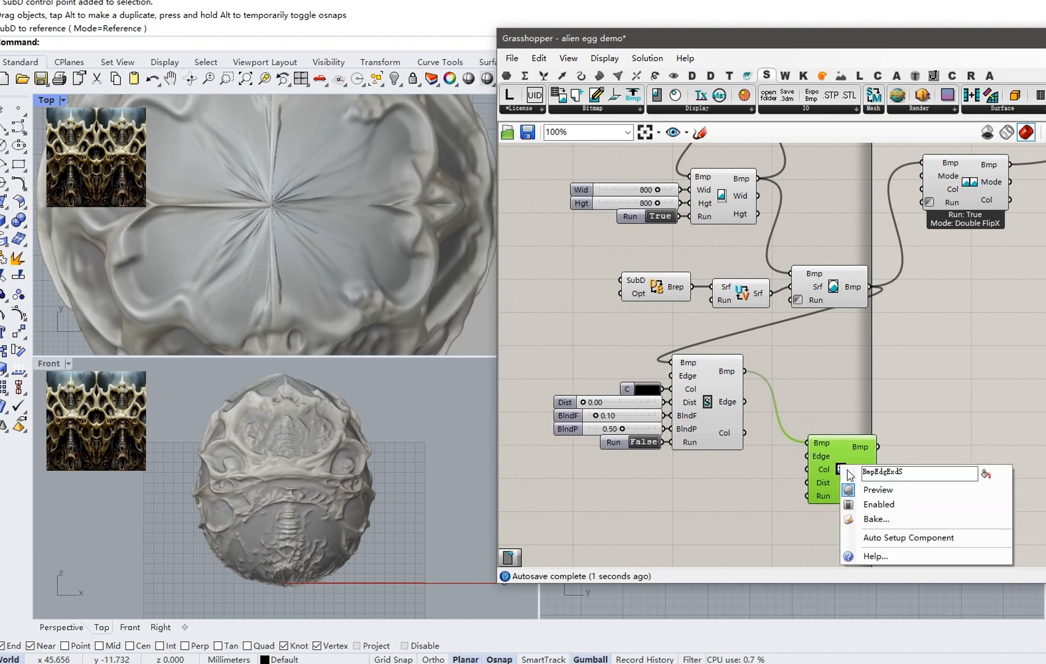
pyautogui.click(880, 536)
pyautogui.scroll(2, 823, 480)
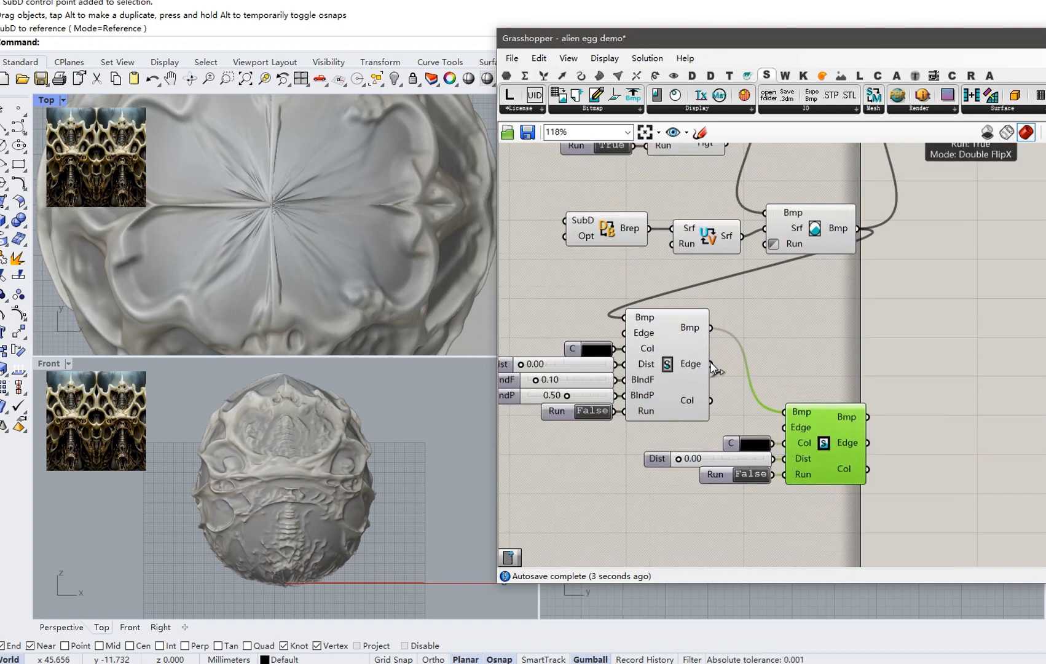
pyautogui.moveTo(711, 363); pyautogui.dragTo(780, 422)
pyautogui.moveTo(711, 400); pyautogui.dragTo(784, 443)
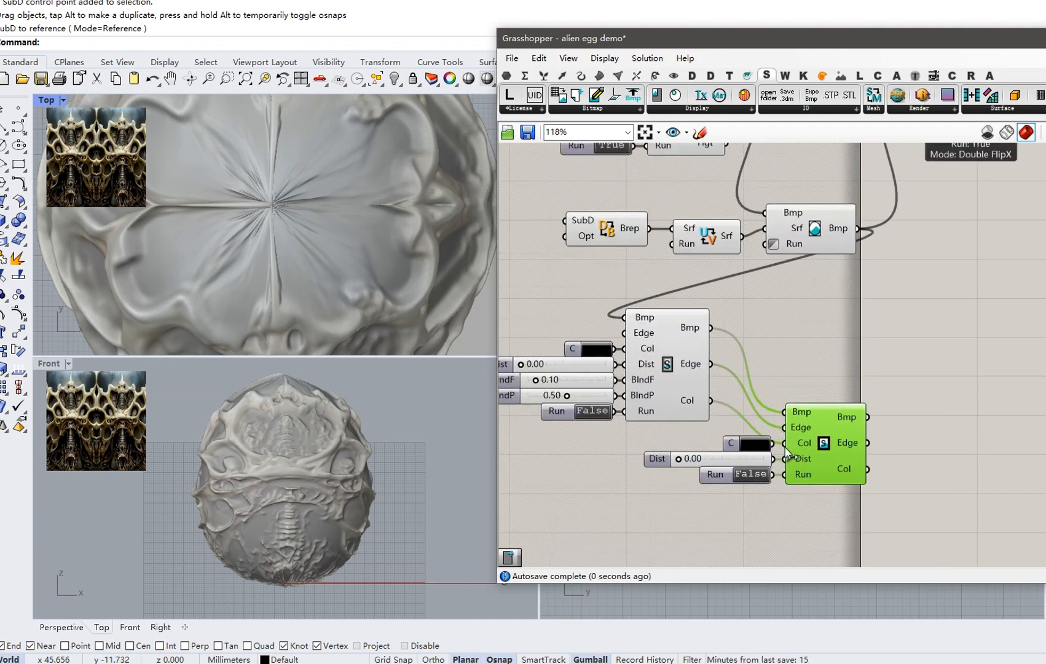
pyautogui.click(732, 444)
pyautogui.press('Delete')
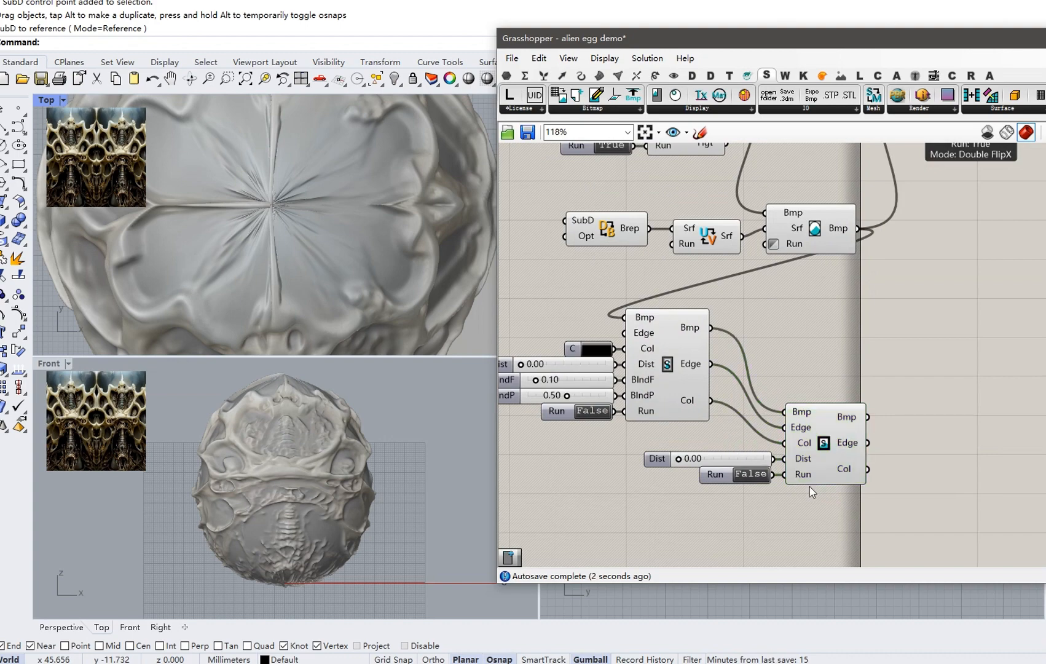
# Set both edge components' Run toggles to True and reposition the edge-extend group.
pyautogui.moveTo(840, 503); pyautogui.dragTo(643, 398)
pyautogui.moveTo(830, 458); pyautogui.dragTo(815, 431)
pyautogui.click(787, 331)
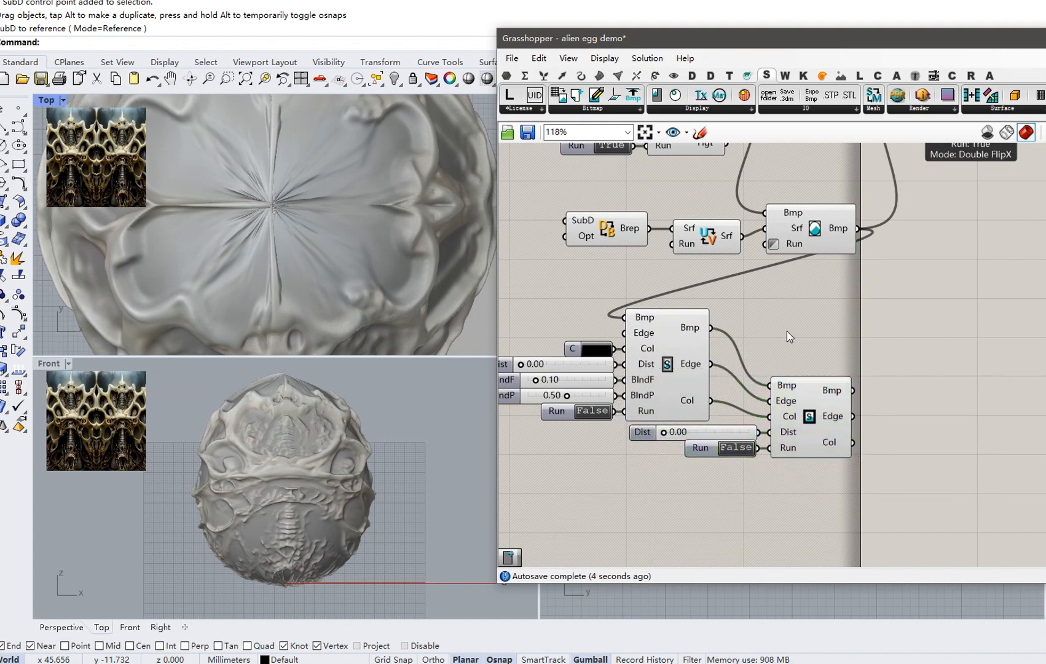
pyautogui.doubleClick(605, 415)
pyautogui.doubleClick(729, 451)
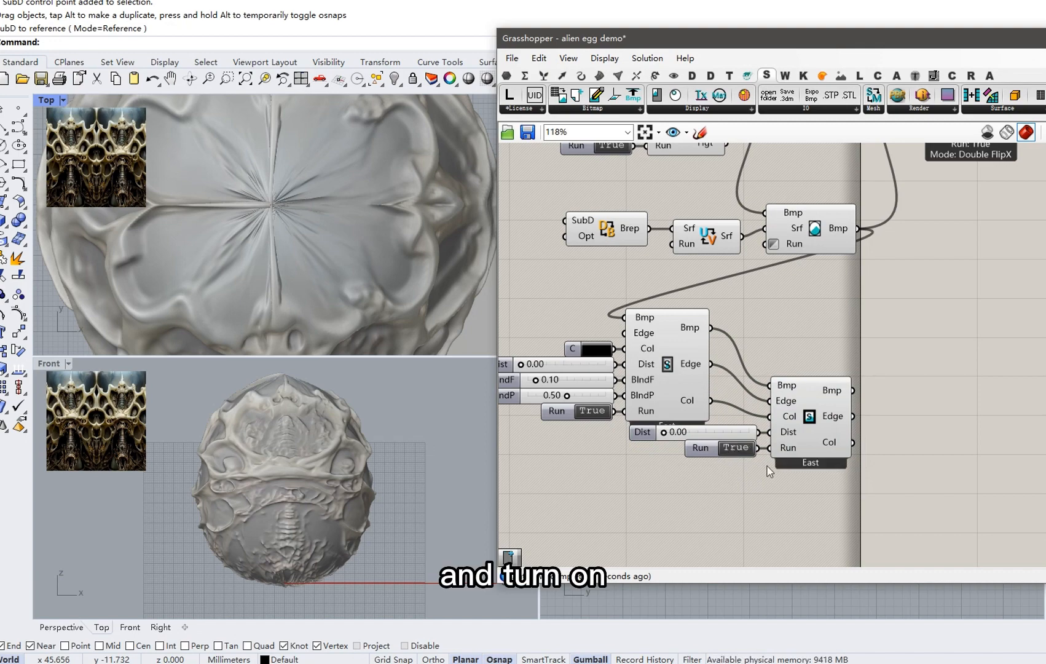
pyautogui.moveTo(825, 482); pyautogui.dragTo(736, 424)
pyautogui.moveTo(797, 431); pyautogui.dragTo(802, 451)
pyautogui.click(808, 372)
pyautogui.scroll(-3, 809, 377)
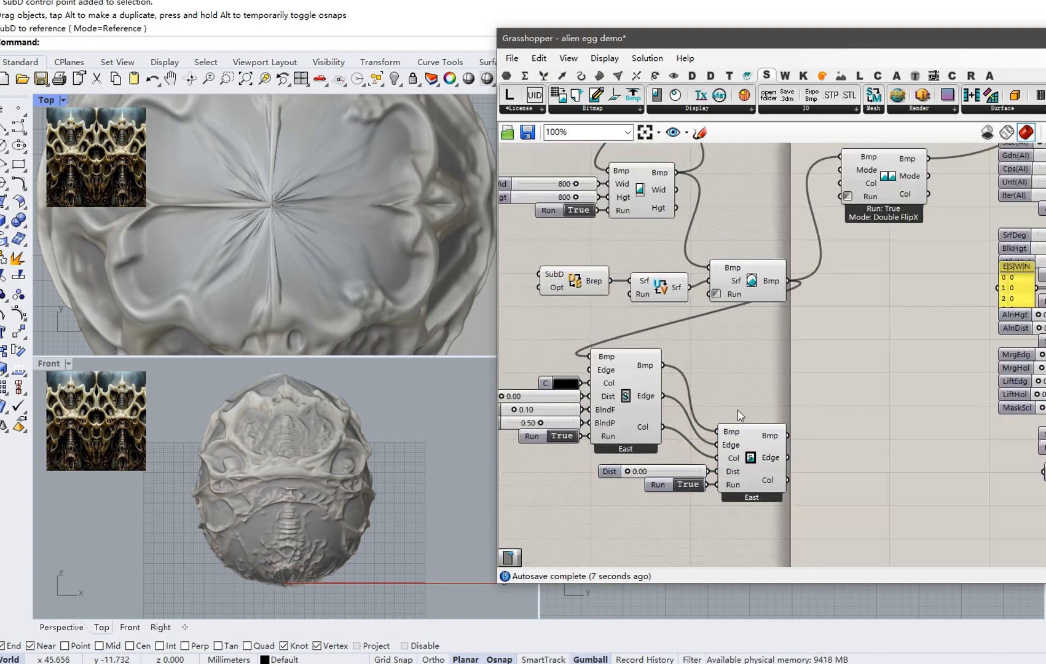
# Feed the edge-extended bitmap into the flip component and set the gradient Dist to 0.25.
pyautogui.moveTo(775, 372); pyautogui.dragTo(825, 194)
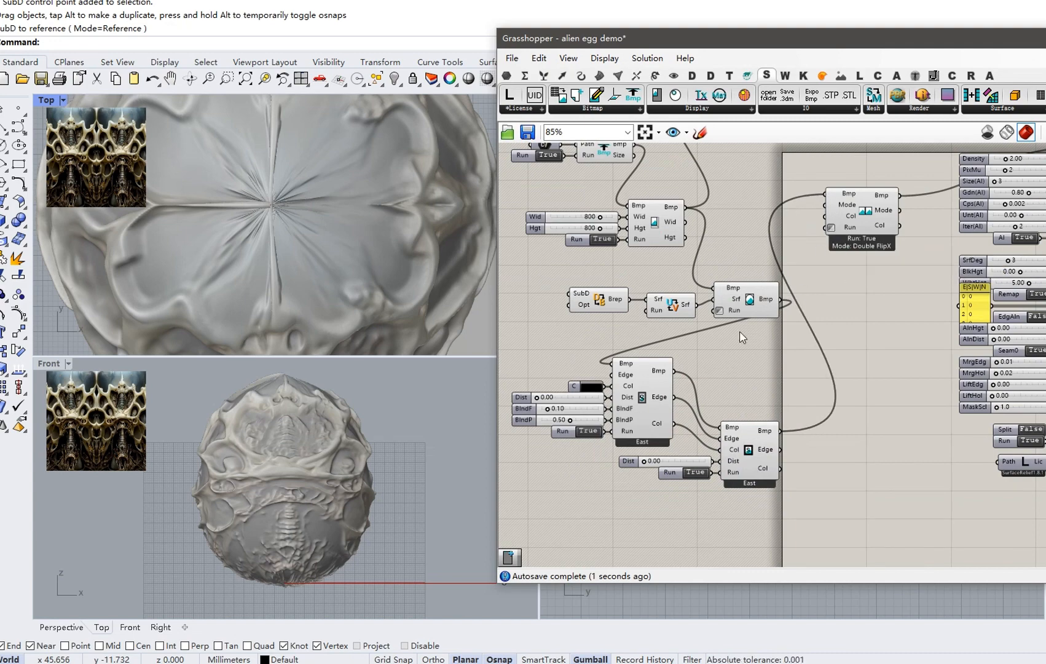
pyautogui.scroll(2, 680, 397)
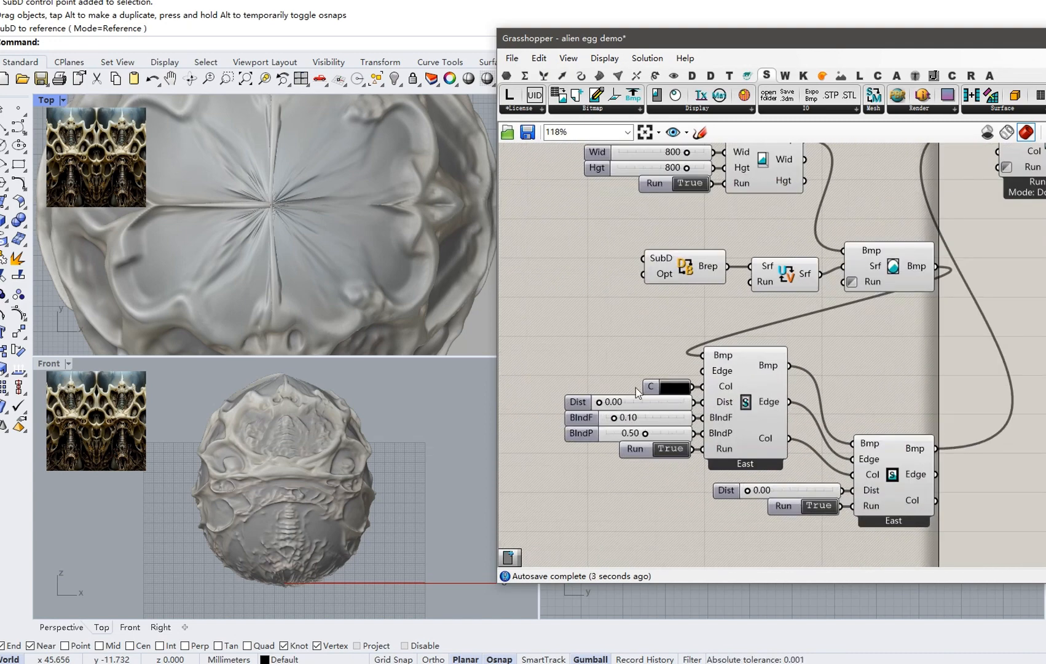
pyautogui.scroll(4, 295, 378)
pyautogui.scroll(2, 629, 424)
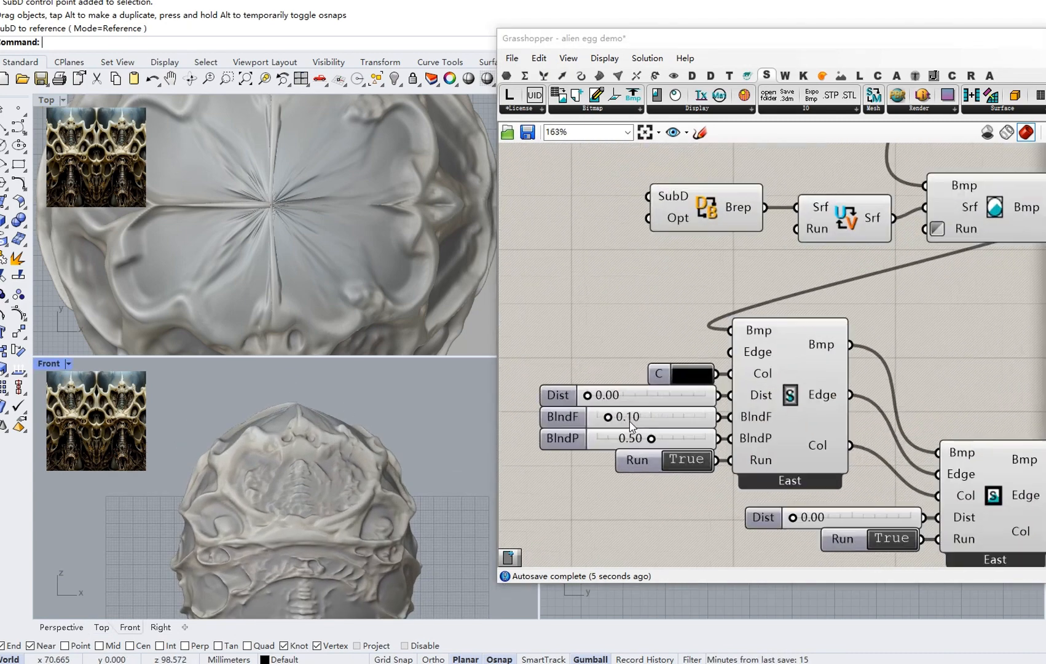
pyautogui.click(646, 401)
pyautogui.doubleClick(646, 401)
pyautogui.write('0')
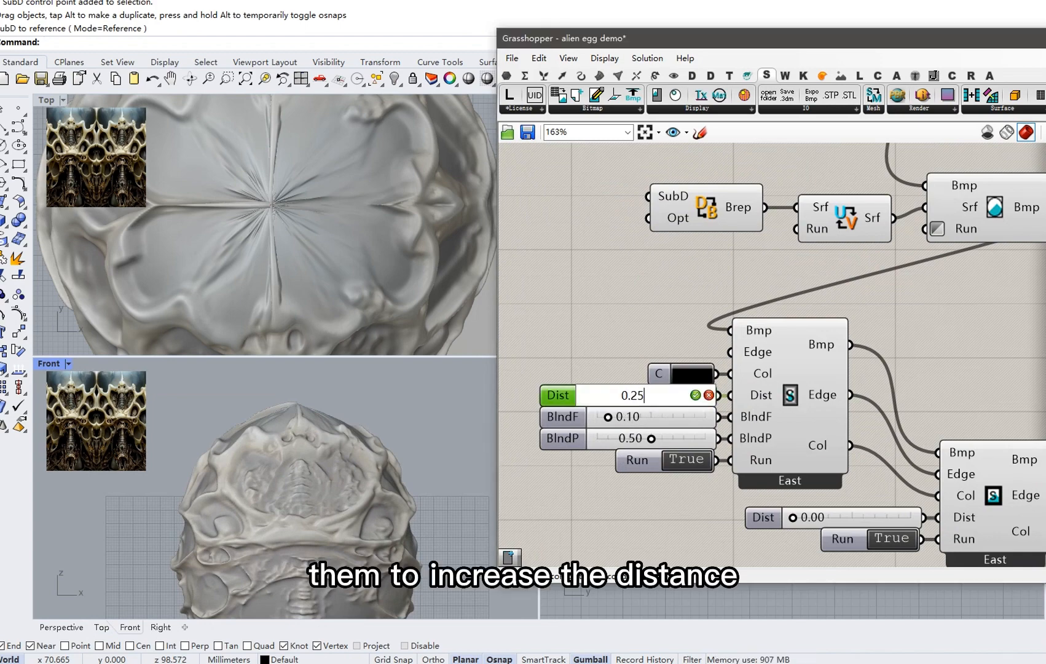
pyautogui.write('.25')
pyautogui.press('Return')
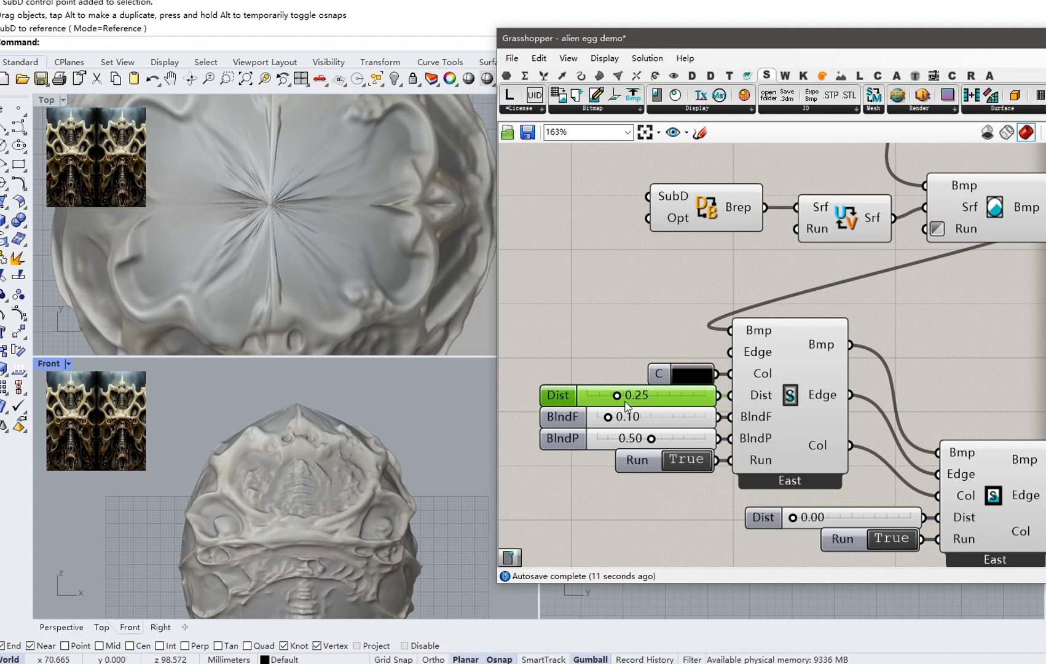
# Set the shared Edge input to 3 - North.
pyautogui.rightClick(753, 355)
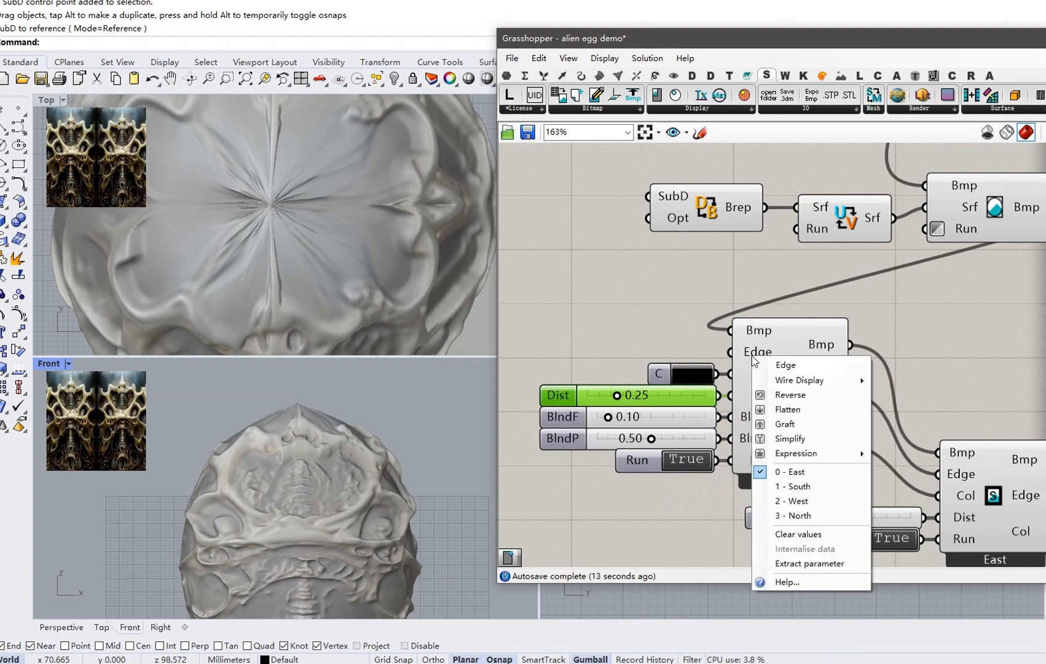
pyautogui.click(836, 515)
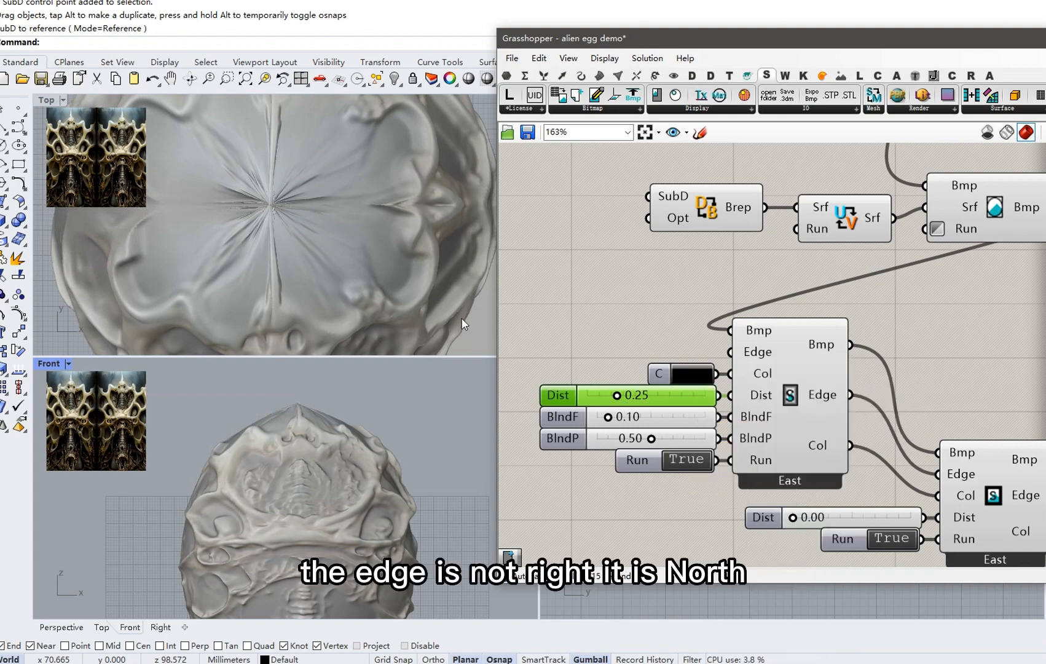
pyautogui.scroll(3, 358, 221)
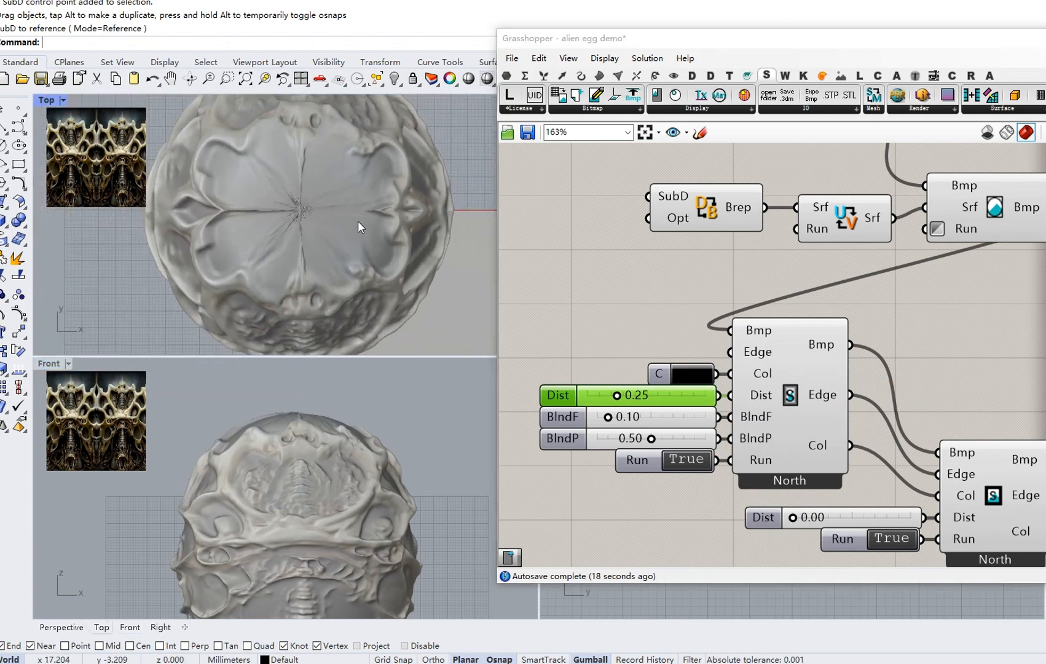
pyautogui.scroll(2, 350, 455)
pyautogui.moveTo(349, 464); pyautogui.dragTo(341, 432, button='right')
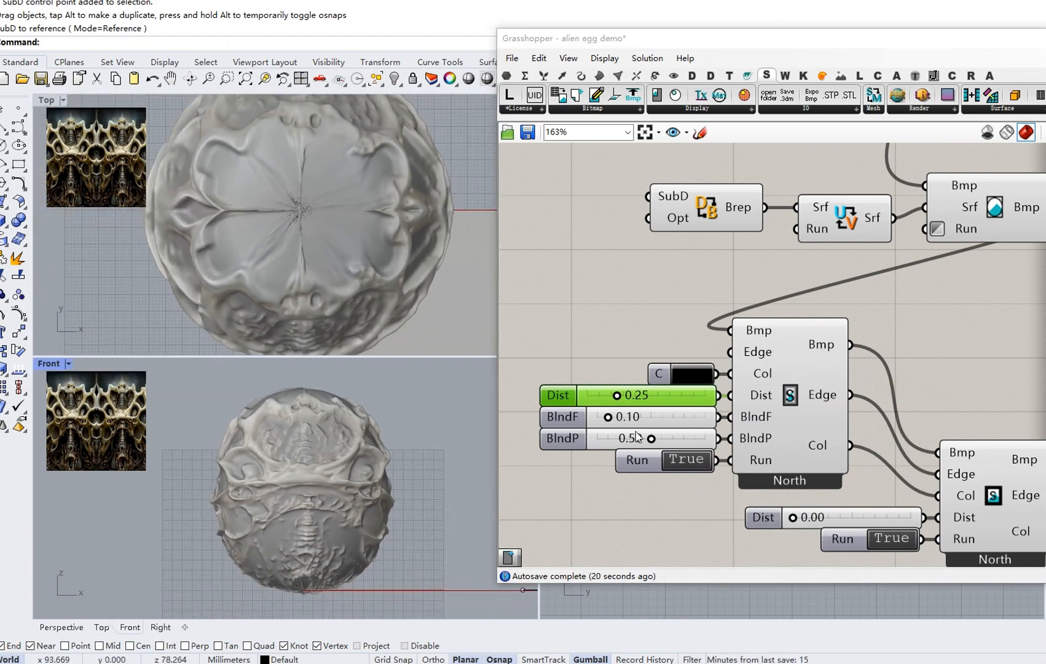
pyautogui.moveTo(734, 449); pyautogui.dragTo(657, 381, button='right')
# Set the second North component's Dist to 0.1, then to 0.05.
pyautogui.doubleClick(767, 455)
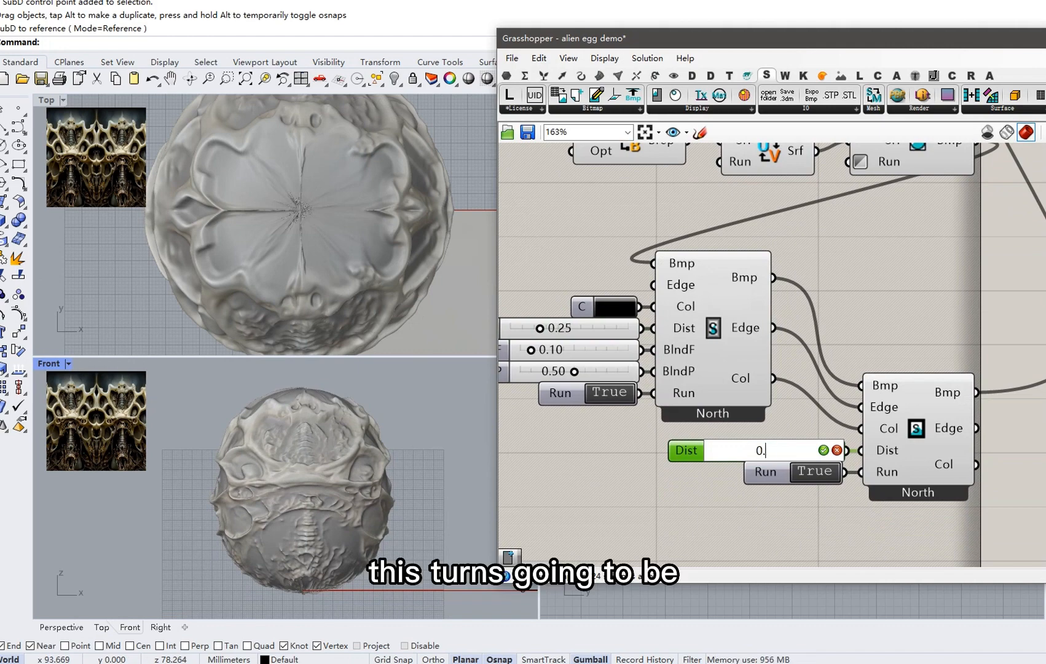
pyautogui.write('0.1')
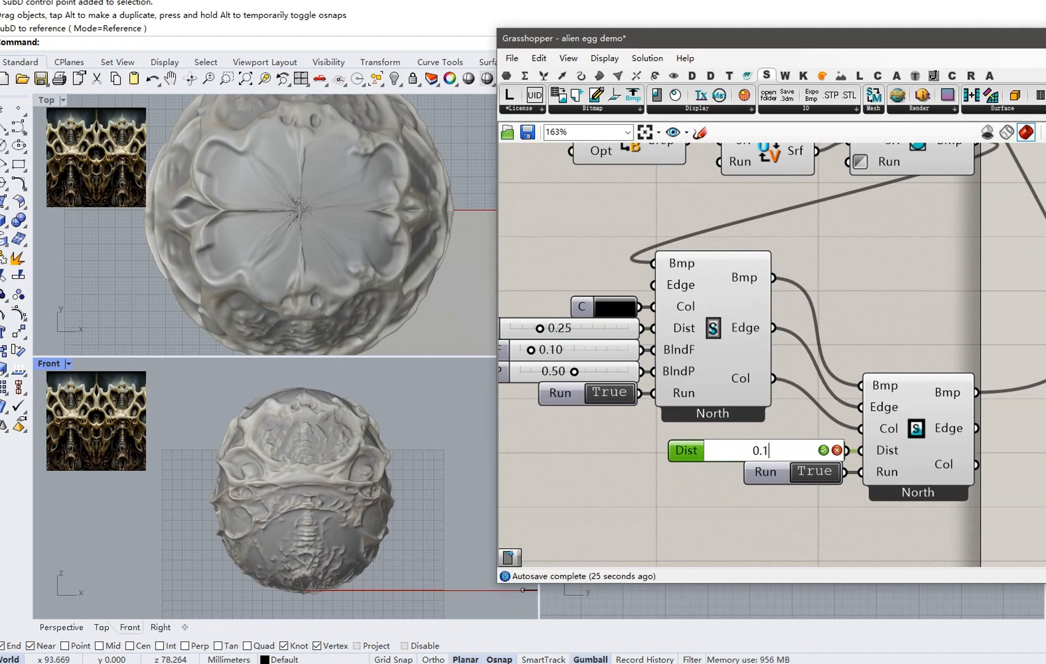
pyautogui.press('Return')
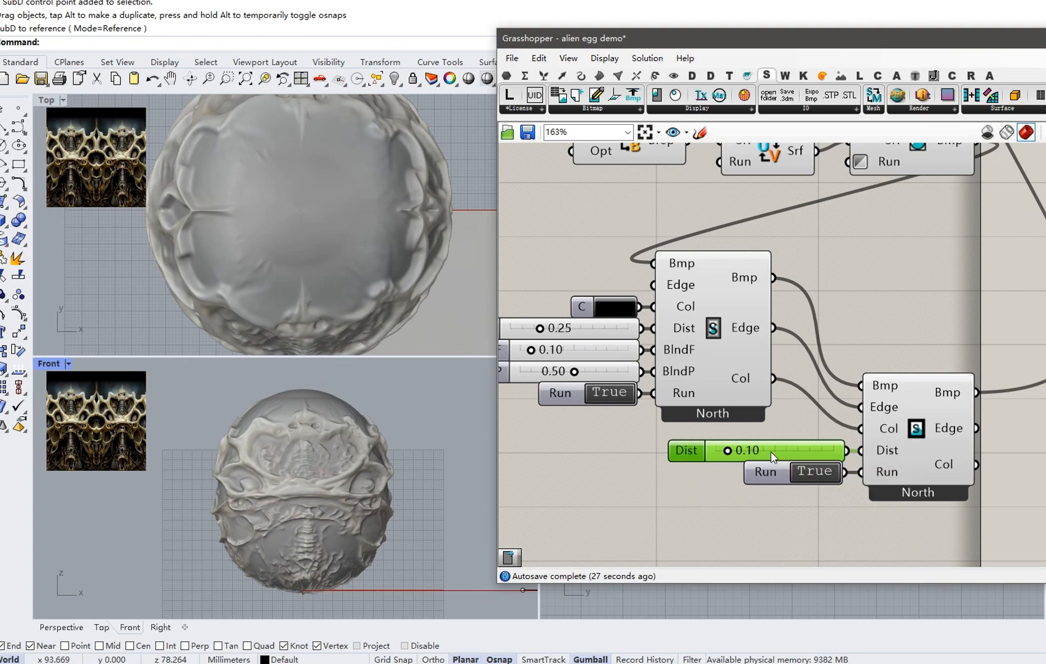
pyautogui.doubleClick(771, 452)
pyautogui.write('0.05')
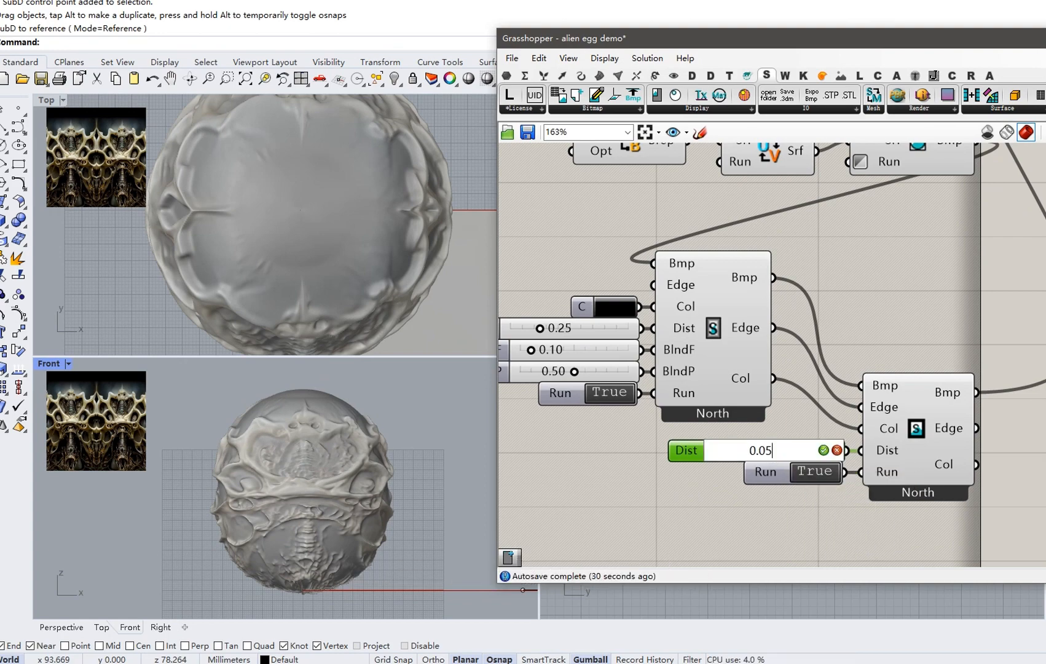
pyautogui.press('Return')
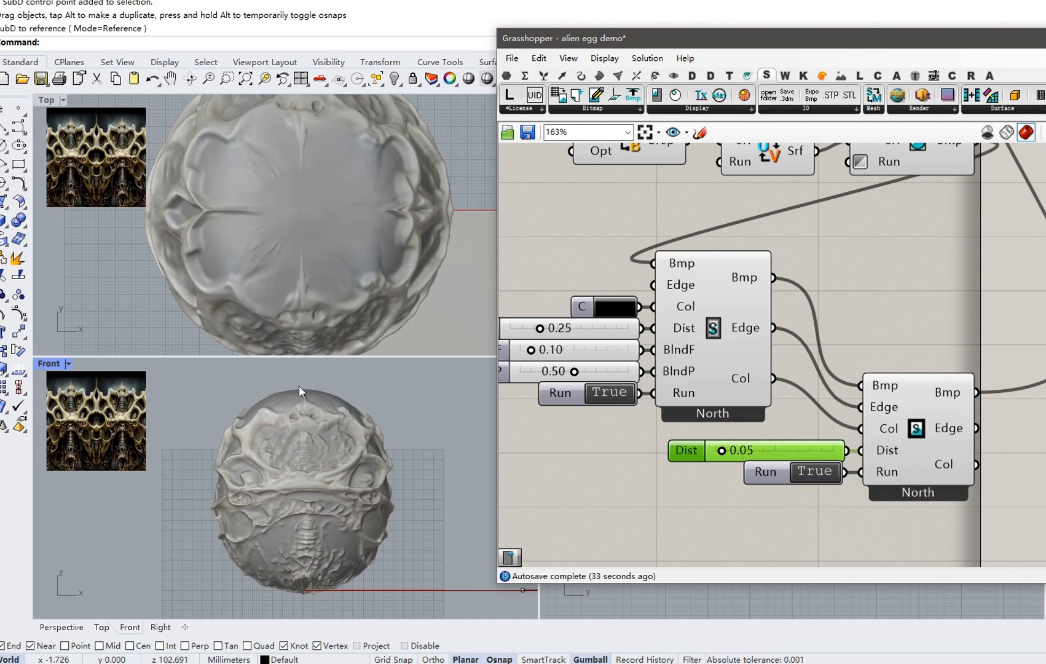
# Raise the first North component's BlndF to 0.50 and inspect the egg's pole.
pyautogui.scroll(3, 297, 388)
pyautogui.scroll(2, 662, 372)
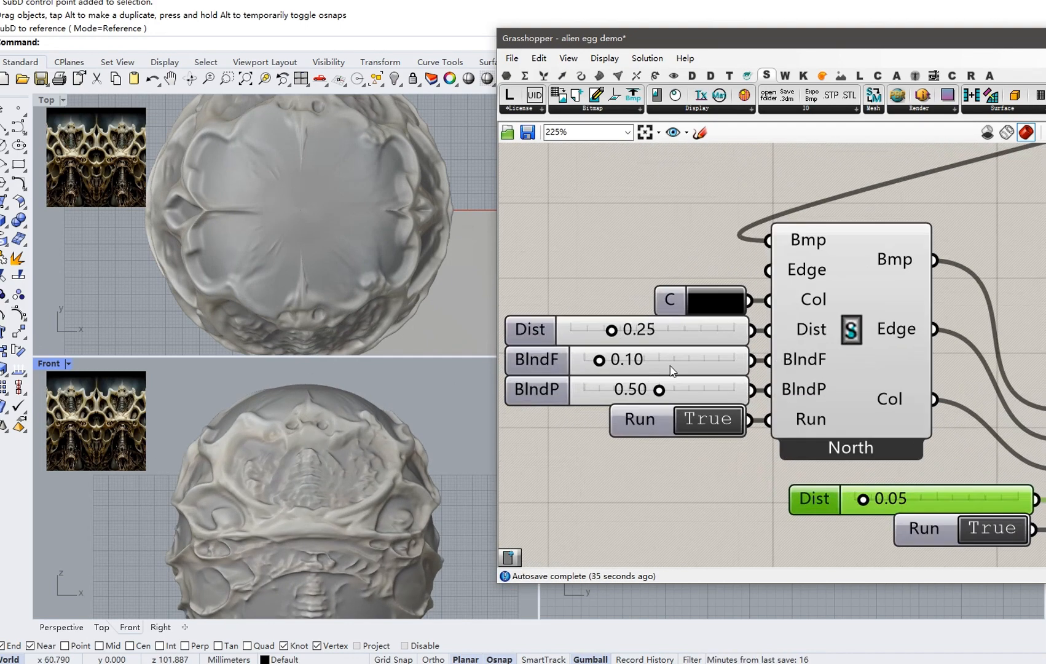
pyautogui.doubleClick(662, 367)
pyautogui.write('0.5')
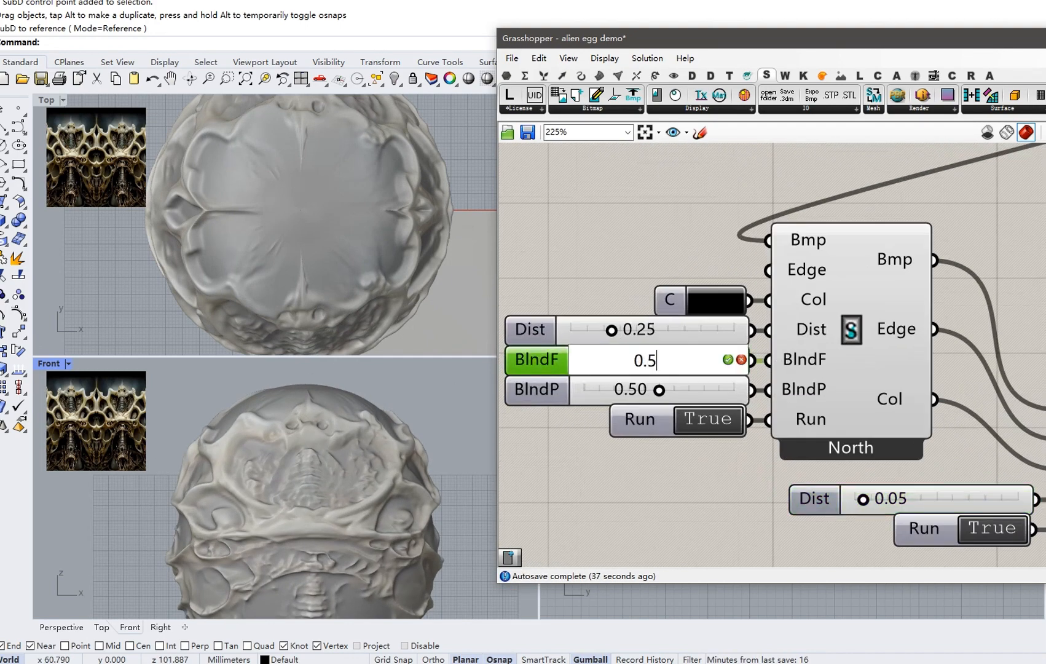
pyautogui.press('Return')
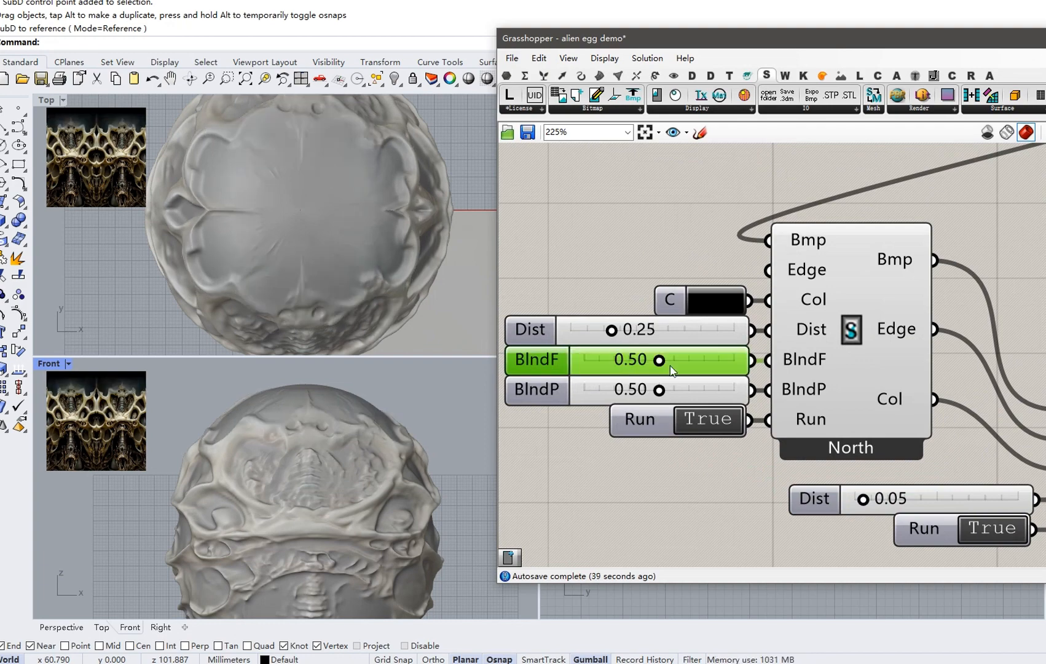
pyautogui.click(363, 190)
pyautogui.scroll(-1, 345, 192)
# Change the north edge colour swatch from black to teal-green at hue about 158°.
pyautogui.click(704, 293)
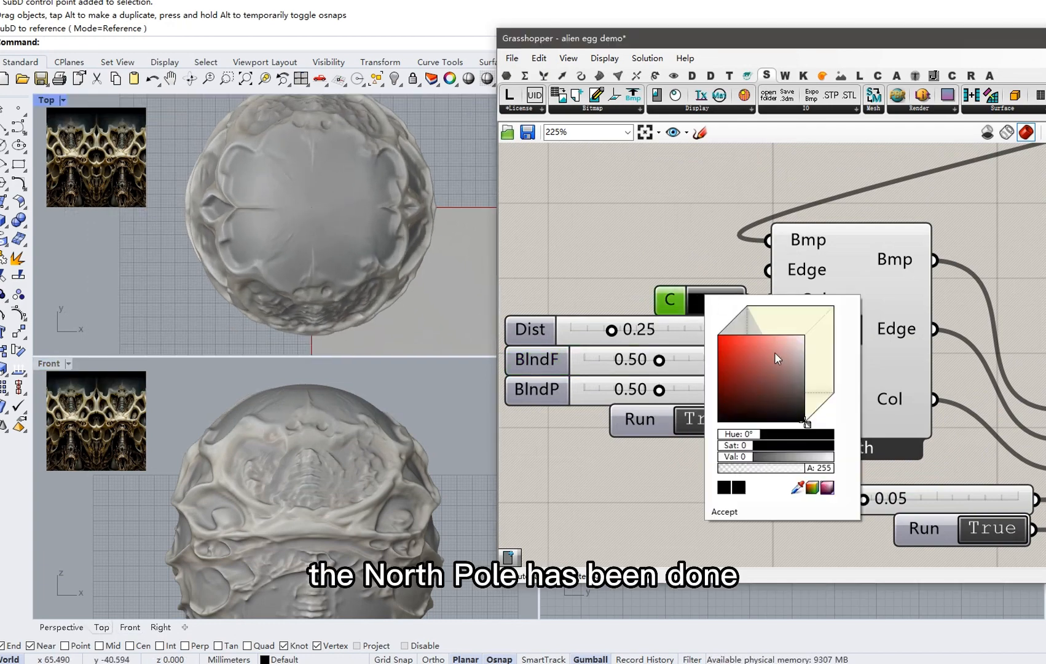
pyautogui.click(749, 346)
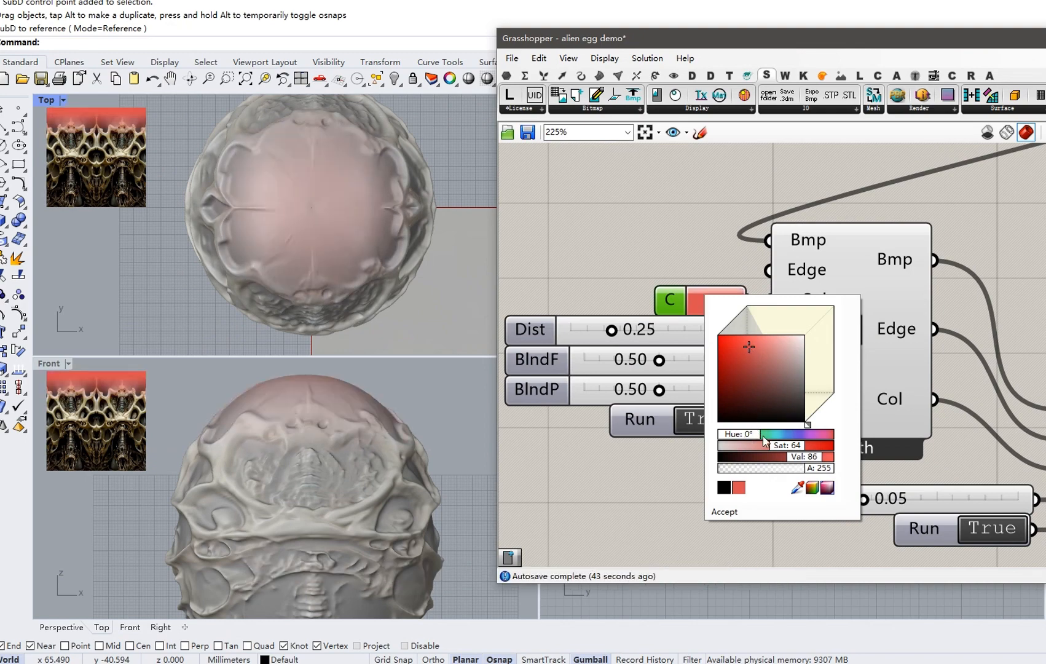
pyautogui.click(764, 435)
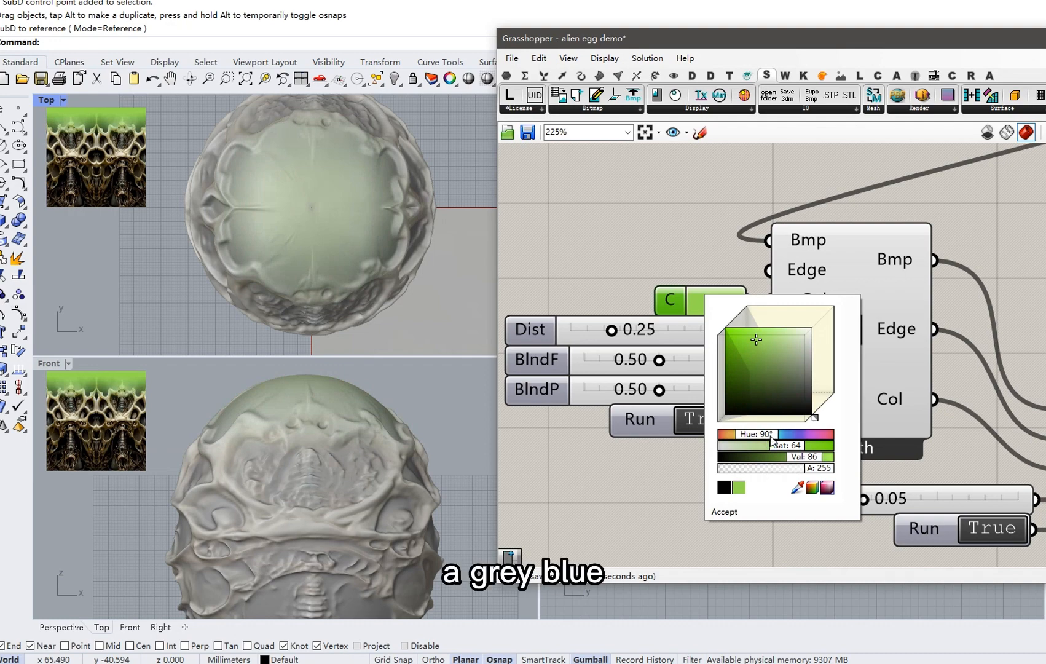
pyautogui.click(772, 437)
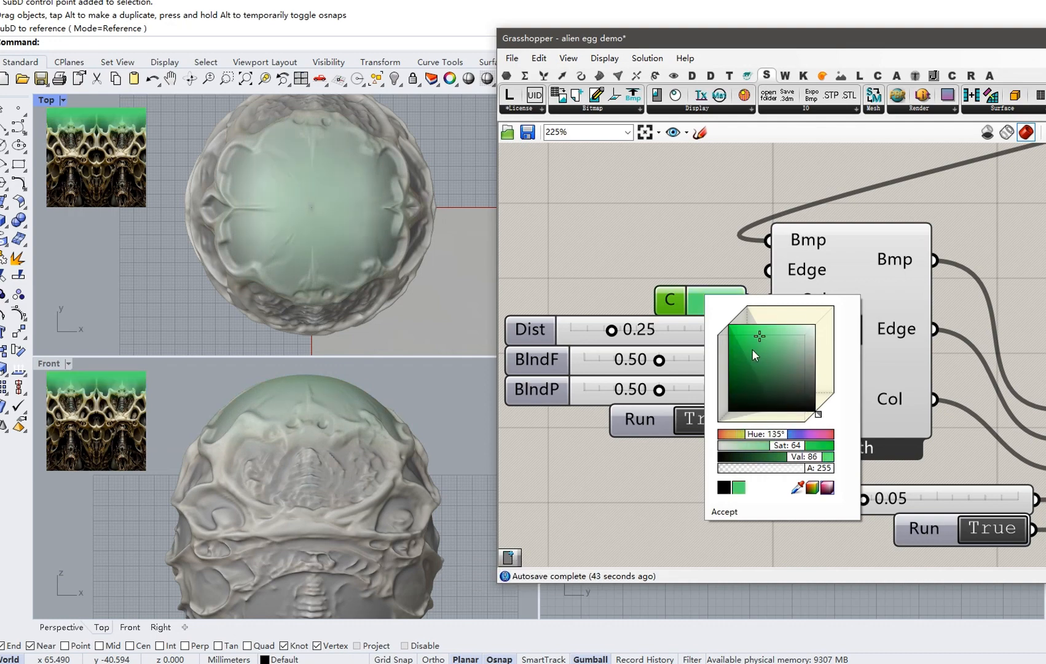
pyautogui.scroll(1, 745, 349)
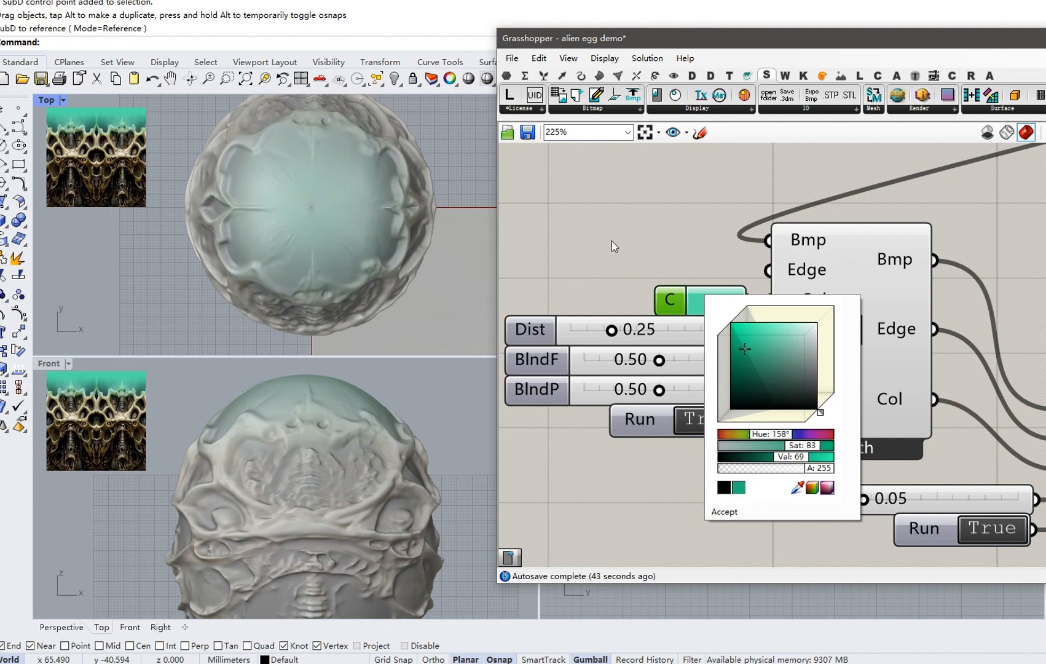
pyautogui.scroll(-5, 611, 242)
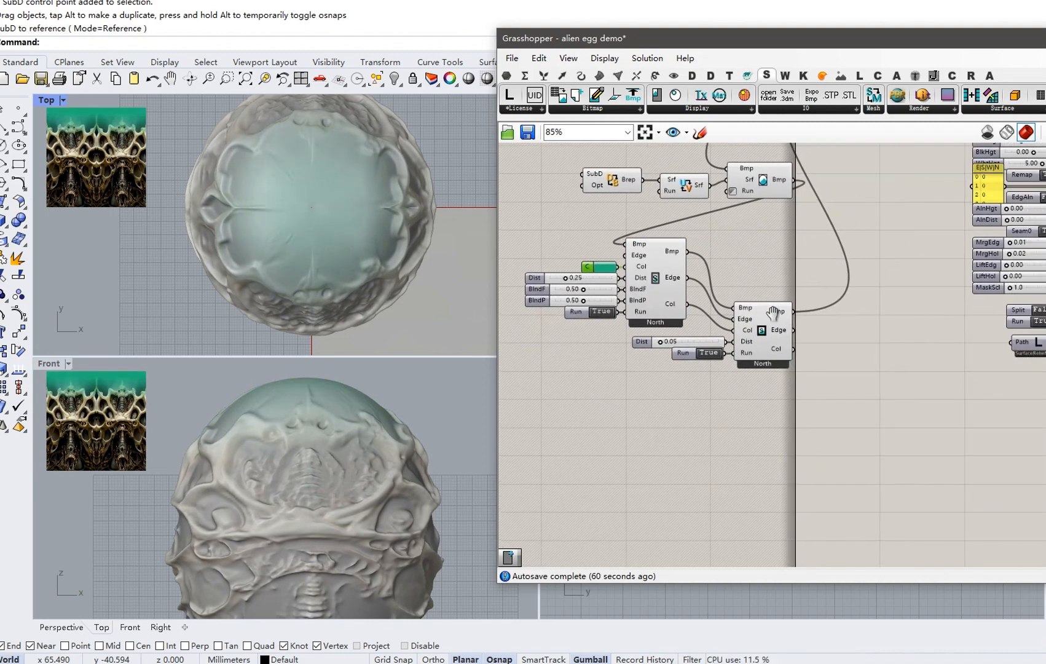
# Set the relief Run input to False so the egg shows only its texture.
pyautogui.moveTo(774, 313); pyautogui.dragTo(920, 341, button='right')
pyautogui.scroll(2, 903, 356)
pyautogui.click(944, 311)
pyautogui.scroll(1, 560, 275)
pyautogui.moveTo(560, 279); pyautogui.dragTo(606, 282, button='right')
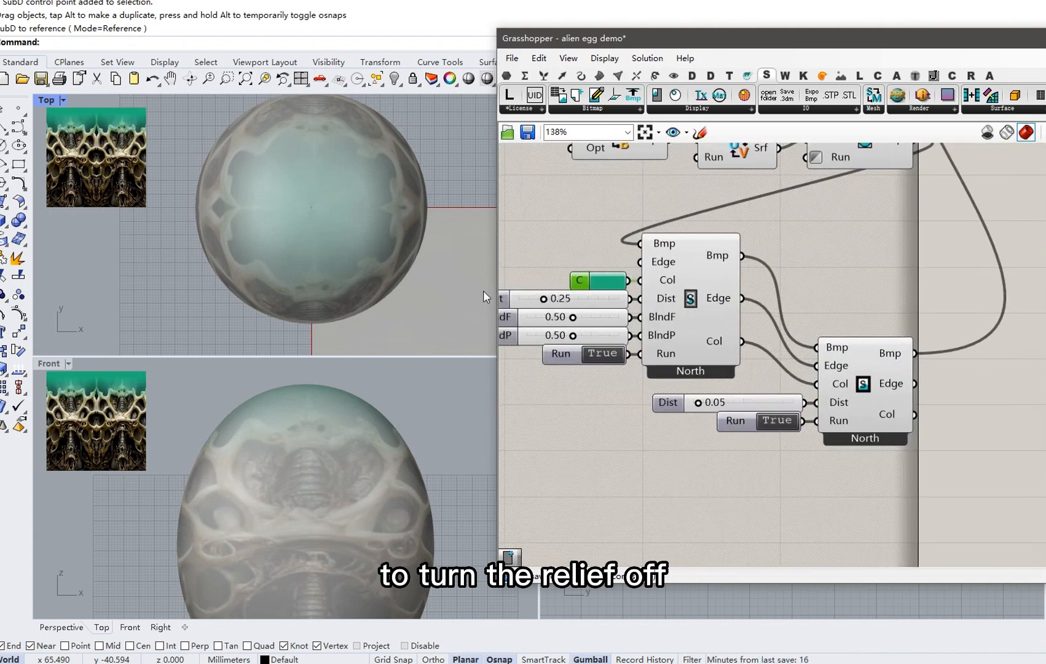
pyautogui.scroll(-3, 300, 409)
pyautogui.scroll(1, 311, 432)
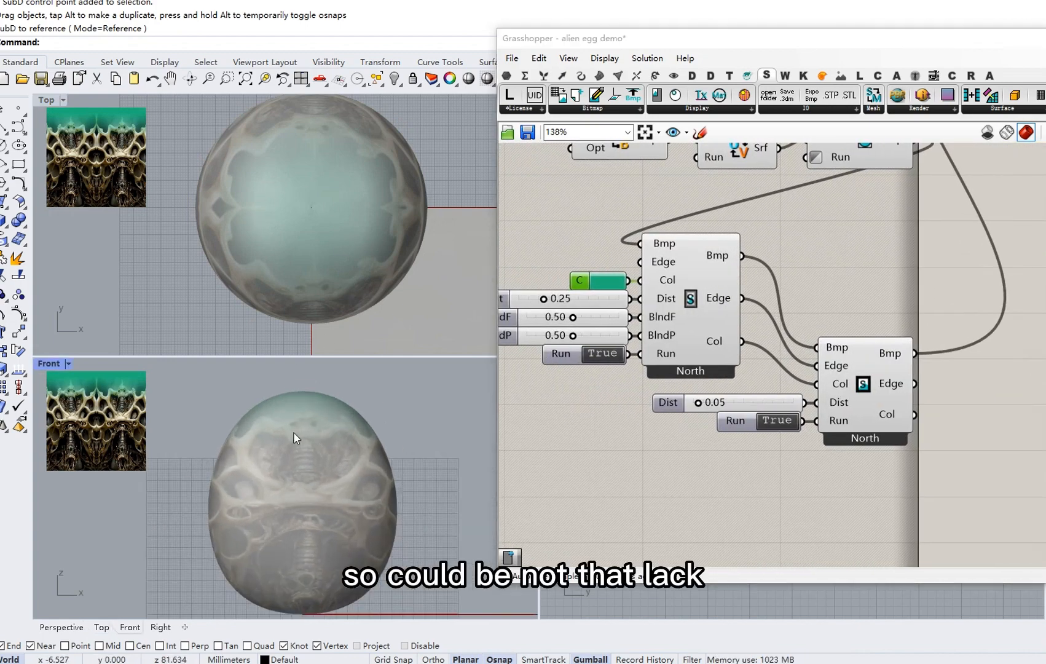
pyautogui.scroll(-2, 668, 301)
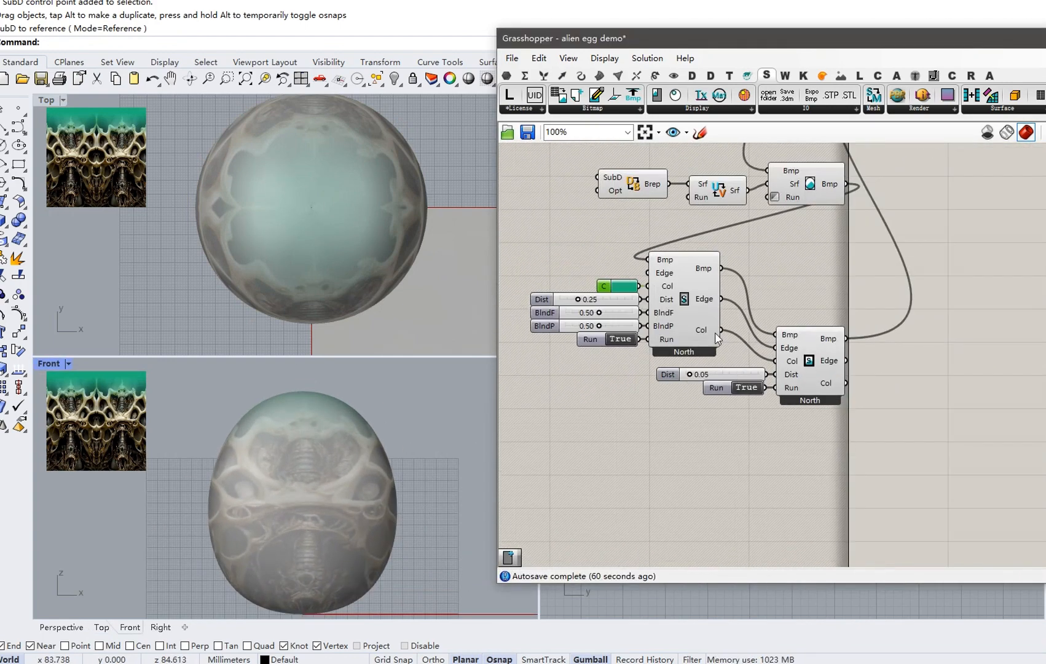
pyautogui.scroll(2, 654, 314)
# Recolour the north edge to pale cyan with saturation 38 and hue 174°.
pyautogui.click(635, 287)
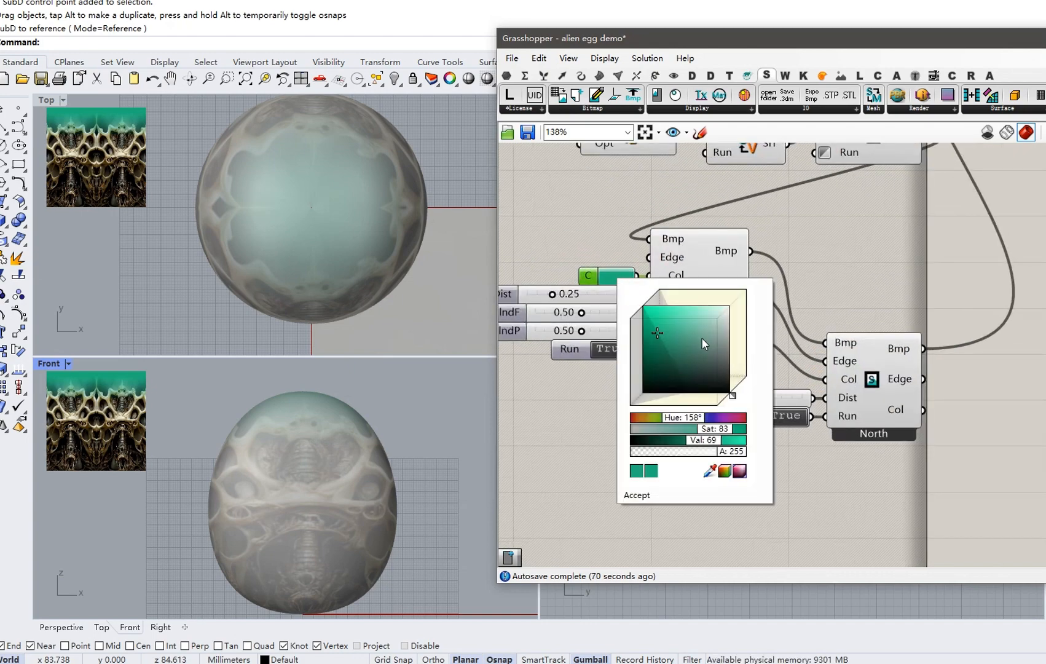
pyautogui.click(697, 331)
pyautogui.click(683, 418)
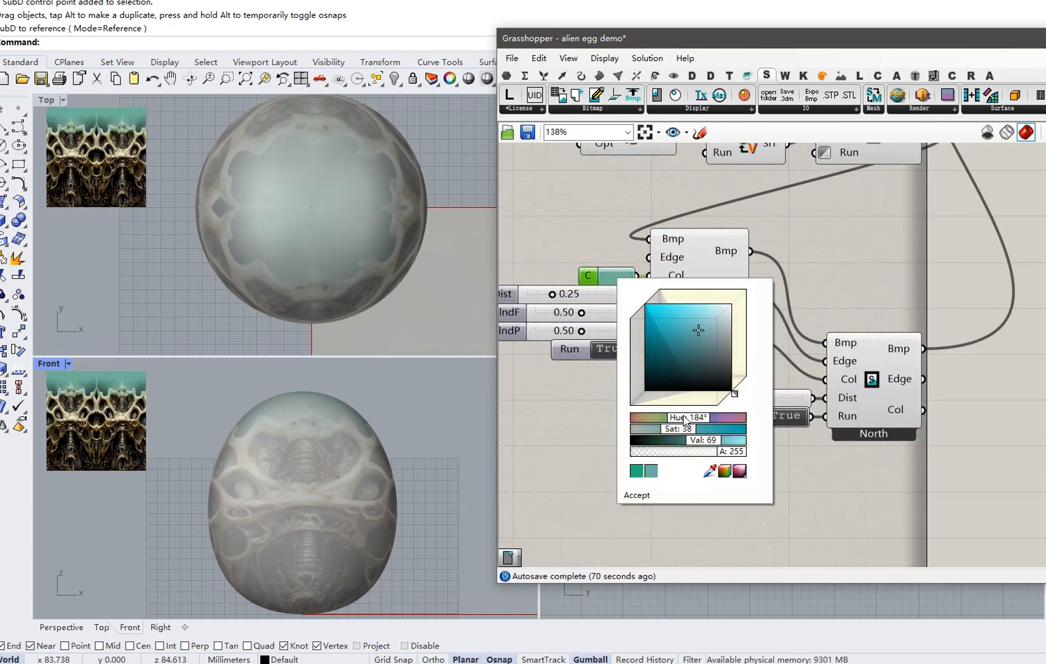
pyautogui.moveTo(684, 418); pyautogui.dragTo(682, 419)
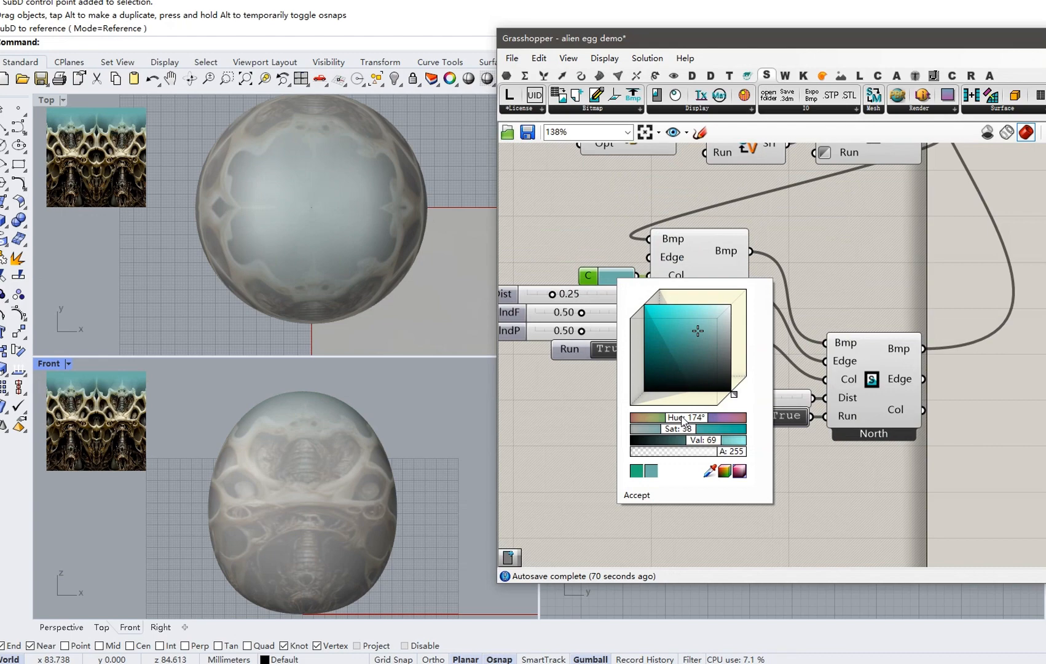
pyautogui.click(640, 496)
pyautogui.rightClick(594, 268)
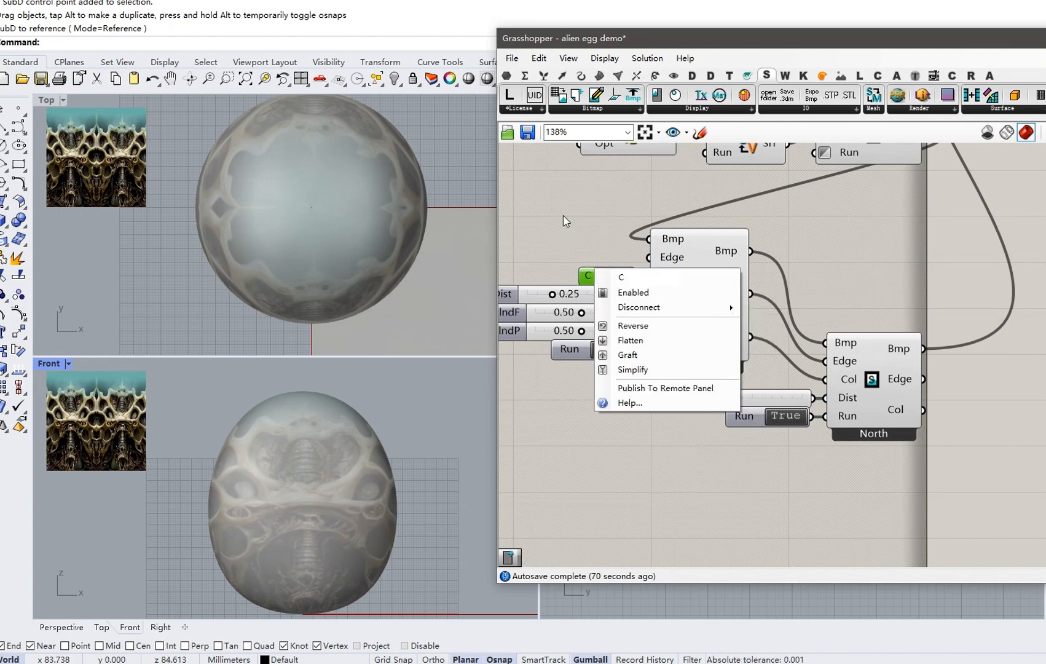
pyautogui.click(563, 213)
# Select both North blend components with their inputs and duplicate them below the originals.
pyautogui.moveTo(614, 247); pyautogui.dragTo(643, 205, button='right')
pyautogui.scroll(-2, 643, 204)
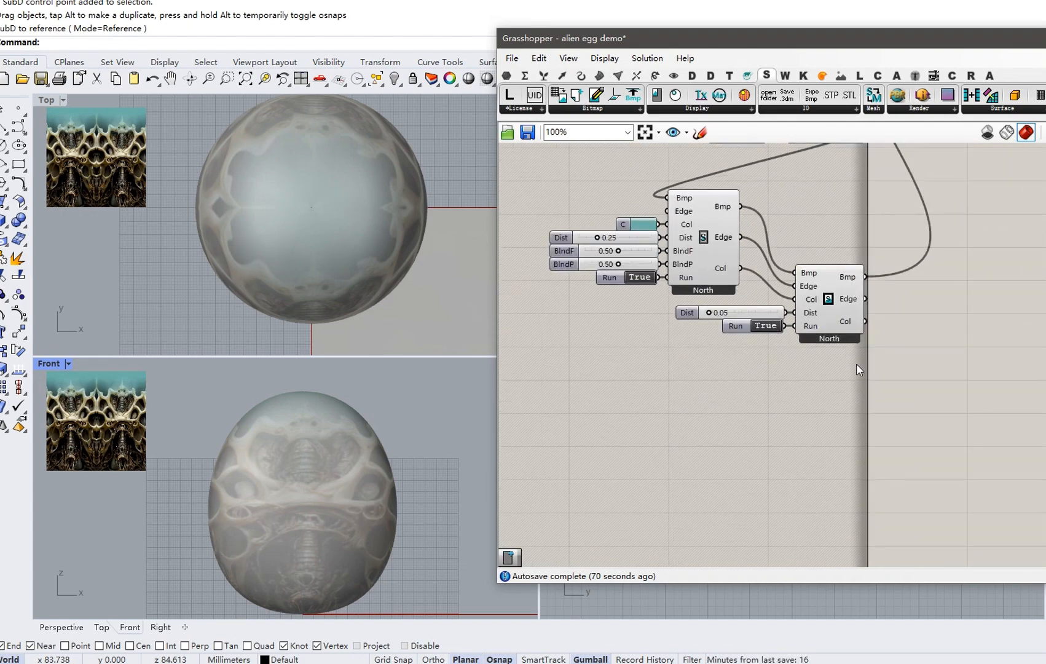
pyautogui.moveTo(857, 362); pyautogui.dragTo(859, 383, button='right')
pyautogui.moveTo(855, 403); pyautogui.dragTo(614, 212)
pyautogui.scroll(-2, 726, 276)
pyautogui.moveTo(715, 294); pyautogui.dragTo(722, 428)
# Duplicate the North edge-blend components and switch the copy to the South edge.
pyautogui.press('alt')
pyautogui.click(875, 406)
pyautogui.moveTo(877, 412); pyautogui.dragTo(900, 370, button='right')
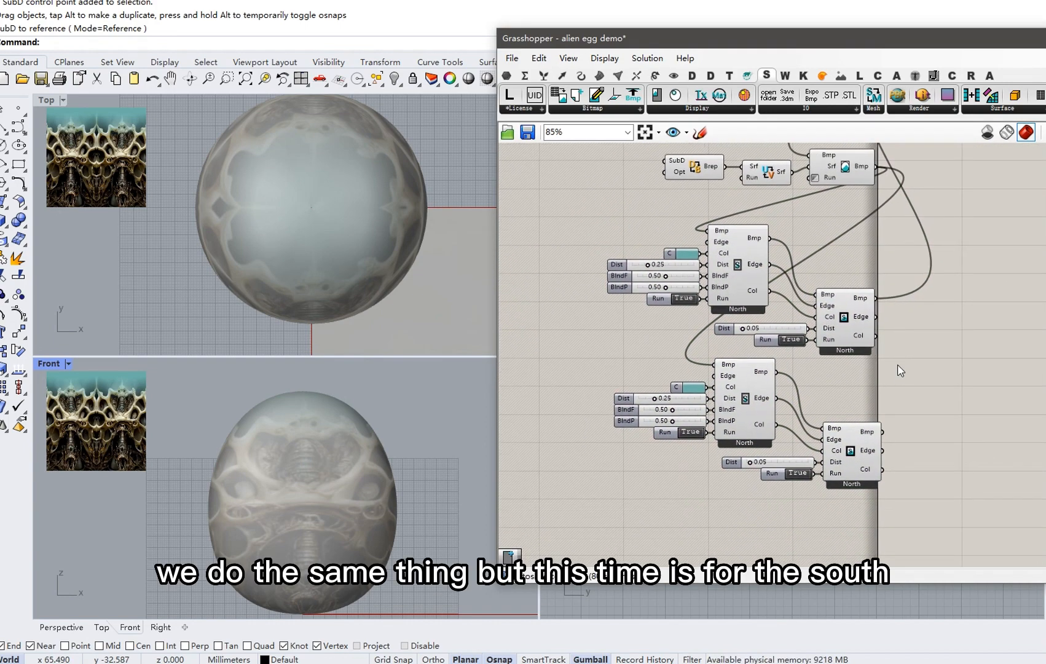
pyautogui.rightClick(723, 380)
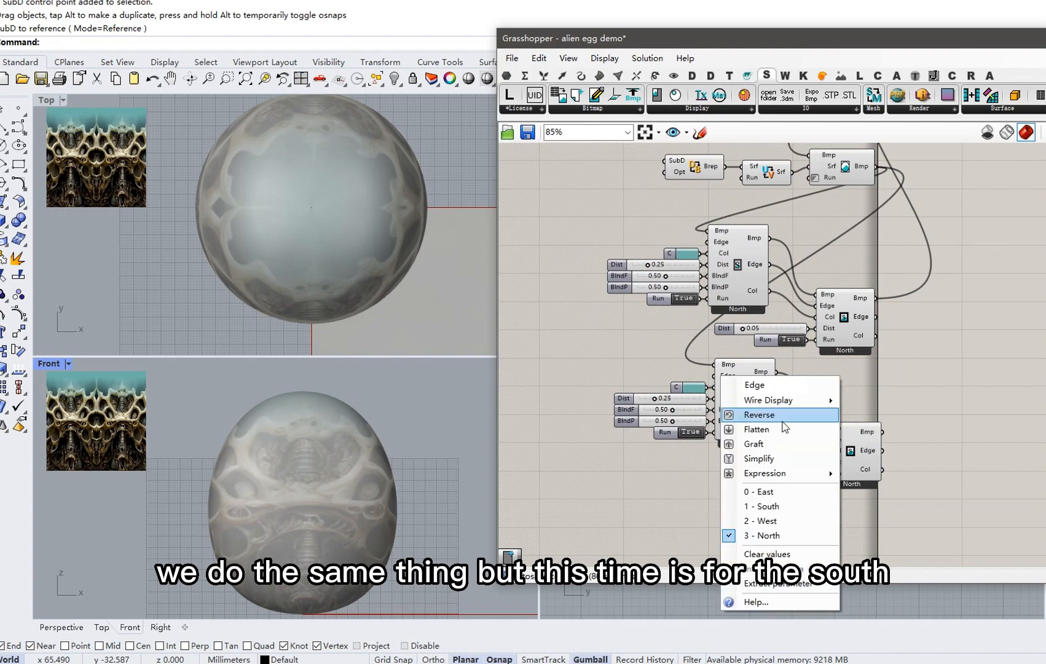
pyautogui.click(786, 507)
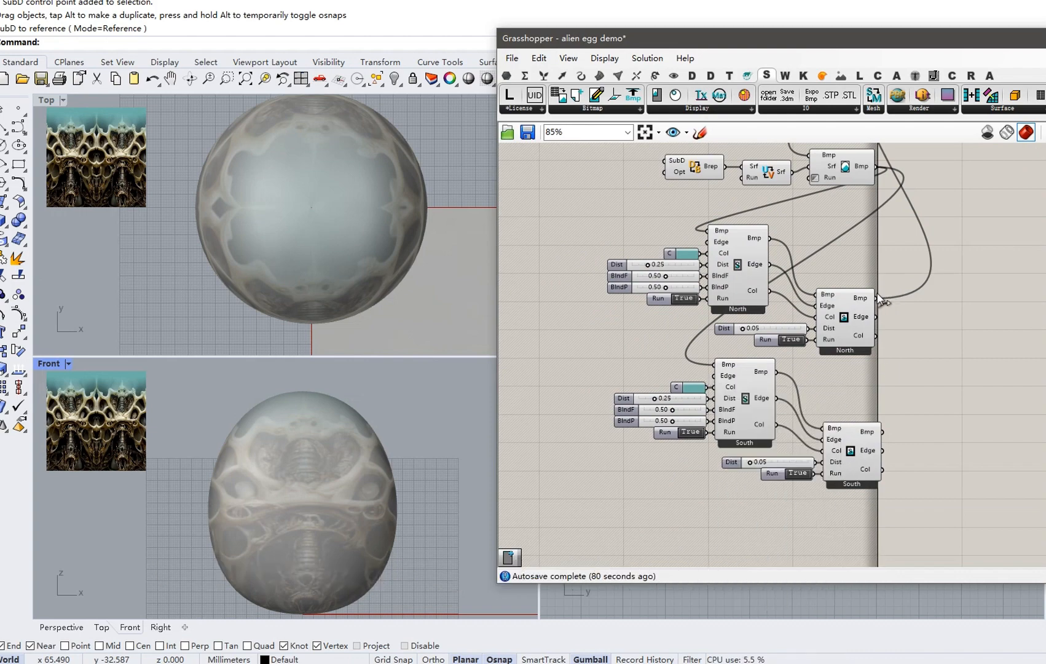
# Feed the North result bitmap into the South blend and set its edge colour to black.
pyautogui.moveTo(709, 350); pyautogui.dragTo(714, 364)
pyautogui.click(693, 387)
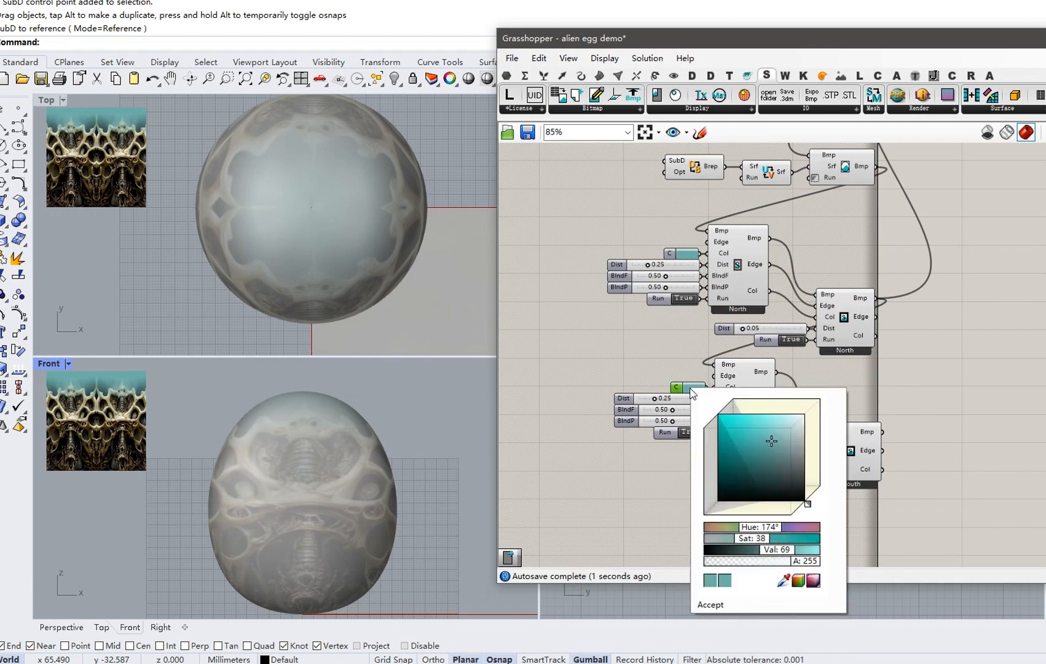
pyautogui.click(717, 501)
pyautogui.click(706, 604)
# Route the South blend's result onward to the relief component.
pyautogui.moveTo(861, 444); pyautogui.dragTo(779, 507, button='right')
pyautogui.scroll(-2, 779, 508)
pyautogui.moveTo(796, 499); pyautogui.dragTo(824, 233)
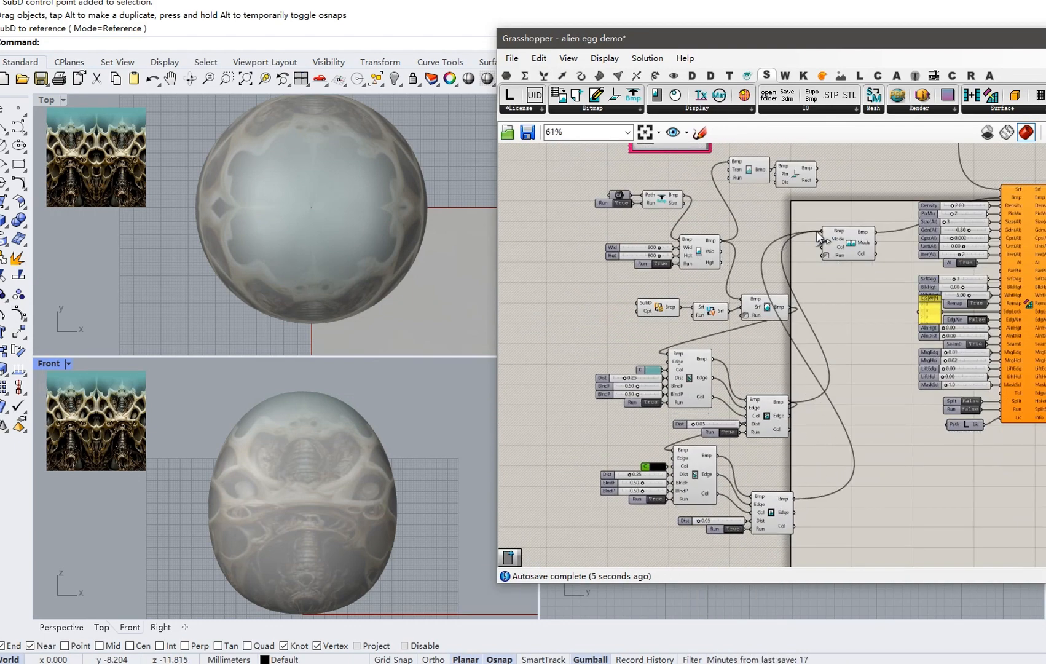
pyautogui.scroll(-1, 360, 436)
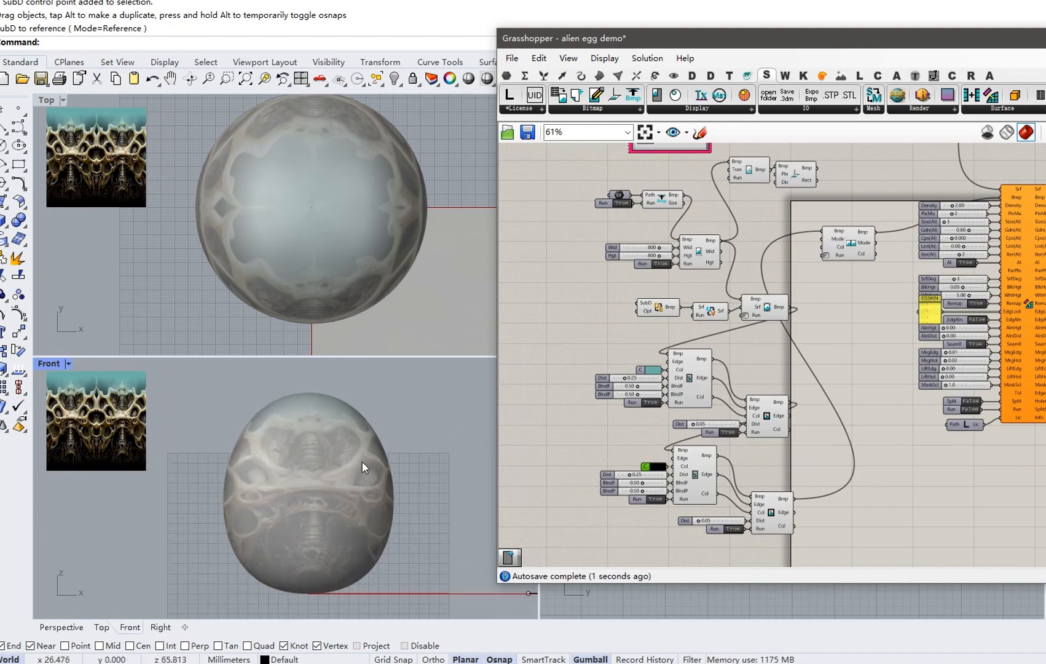
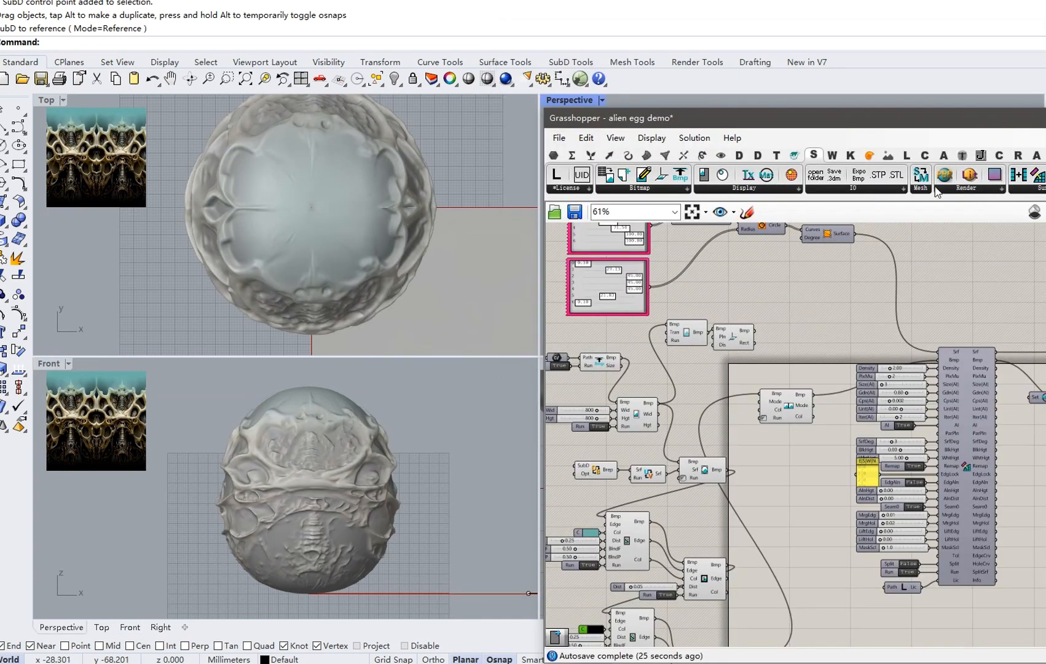
# Add a BmpFilters component from the Bitmap tab and auto-create its input sliders.
pyautogui.moveTo(908, 125); pyautogui.dragTo(861, 116)
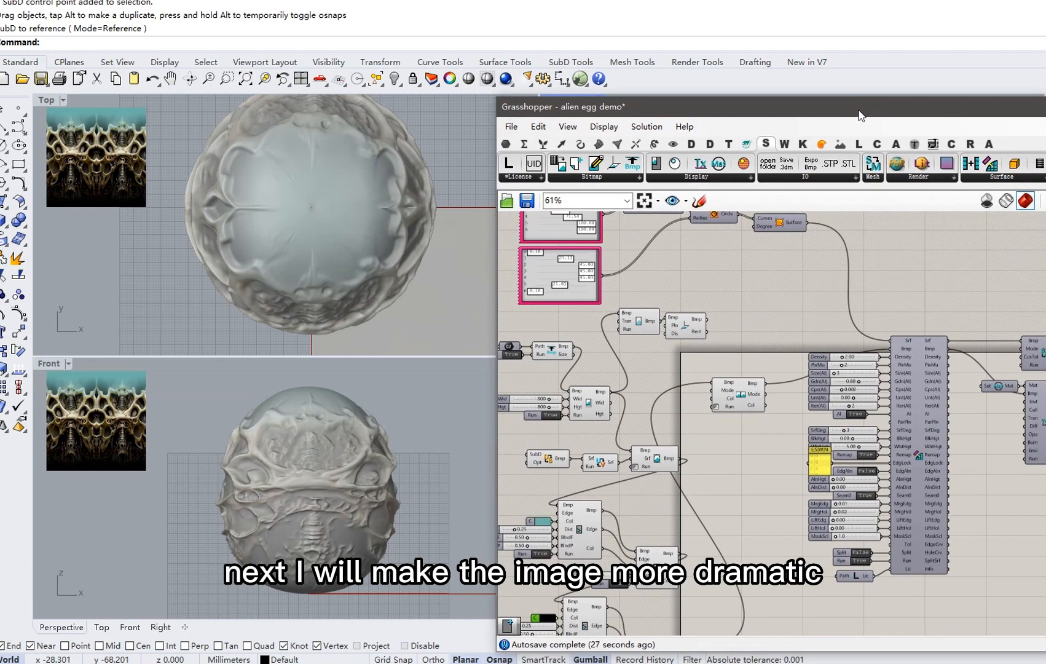
pyautogui.click(809, 178)
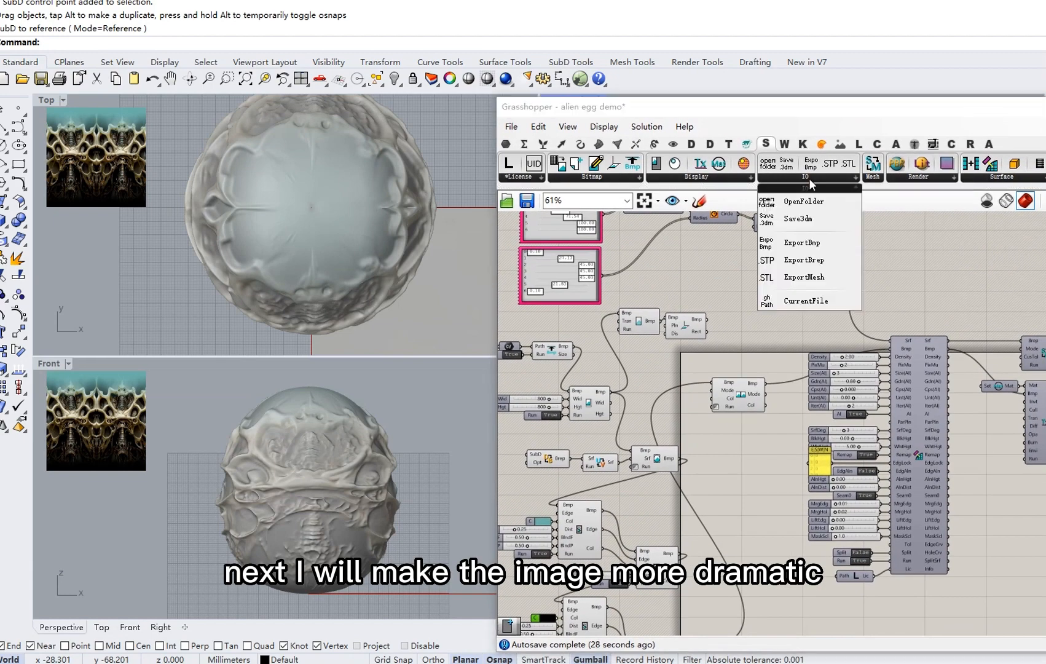
pyautogui.click(726, 180)
pyautogui.click(905, 180)
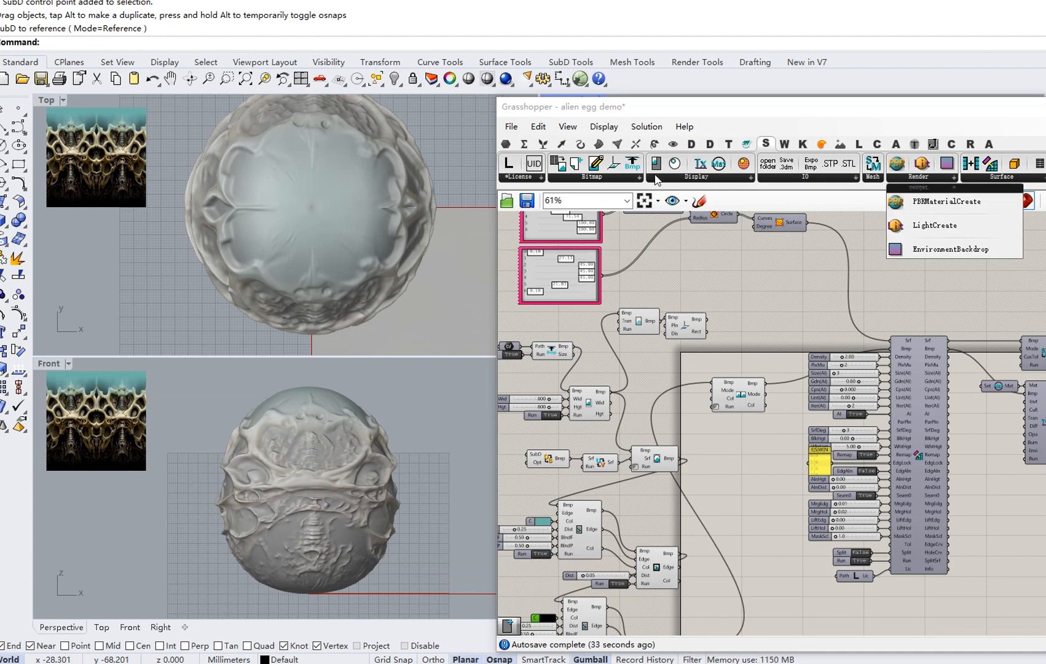
pyautogui.click(609, 175)
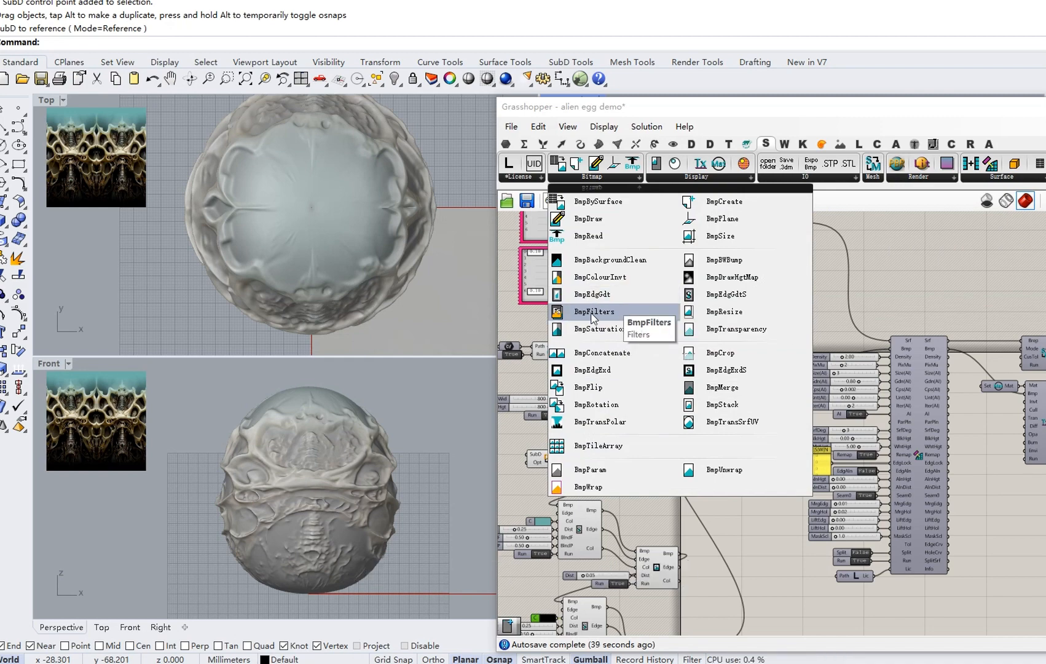
pyautogui.click(625, 312)
pyautogui.click(776, 305)
pyautogui.rightClick(777, 307)
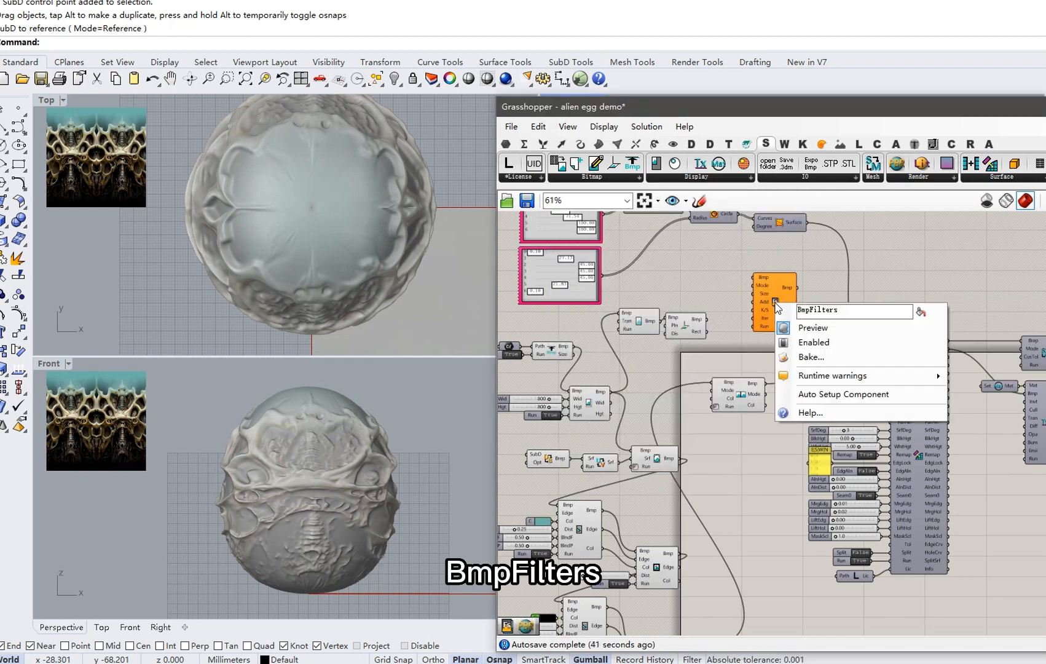
pyautogui.click(818, 394)
# Wire the flipped bitmap into the filter and the filter's output into the relief's Bmp input.
pyautogui.moveTo(768, 292); pyautogui.dragTo(806, 293)
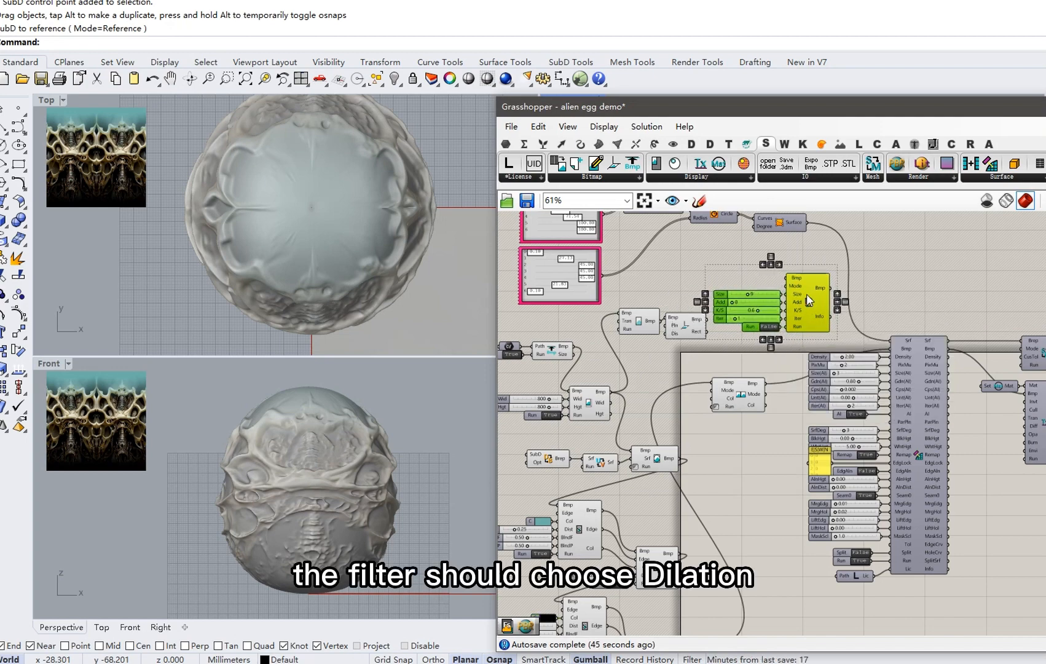
pyautogui.click(788, 255)
pyautogui.scroll(2, 776, 383)
pyautogui.moveTo(763, 384); pyautogui.dragTo(800, 243)
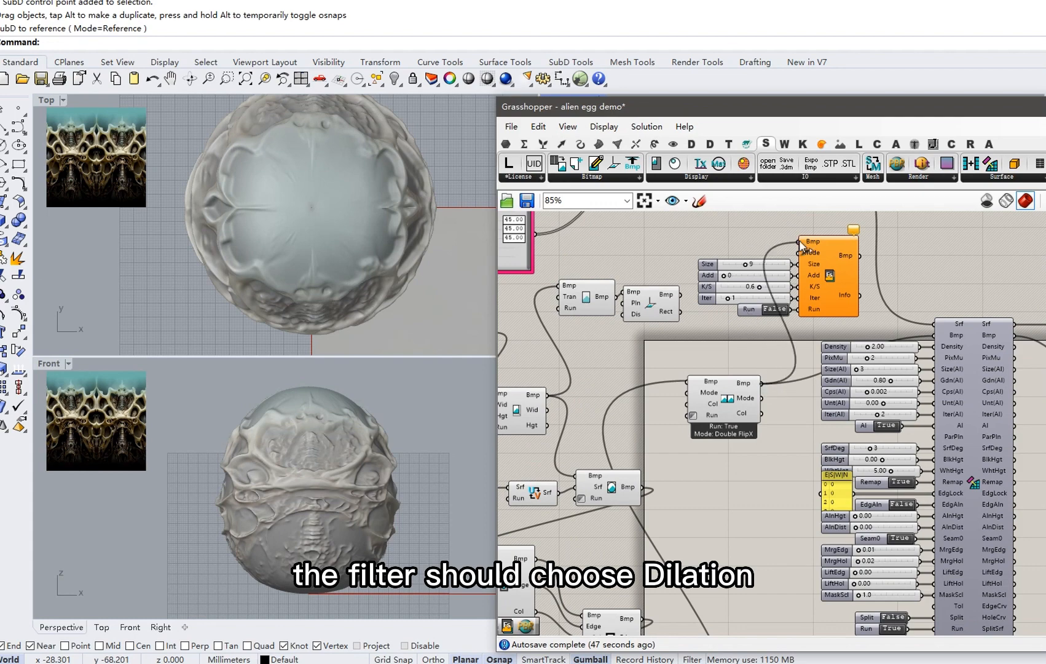
pyautogui.moveTo(727, 398); pyautogui.dragTo(702, 387)
pyautogui.moveTo(807, 317); pyautogui.dragTo(718, 318, button='right')
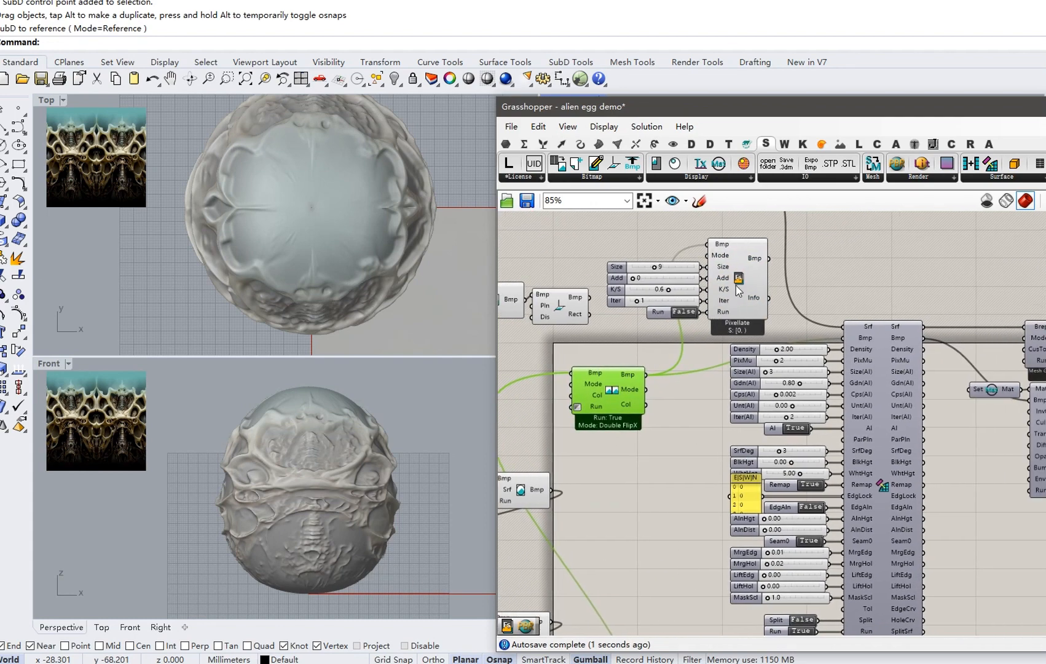
pyautogui.moveTo(799, 330); pyautogui.dragTo(838, 344)
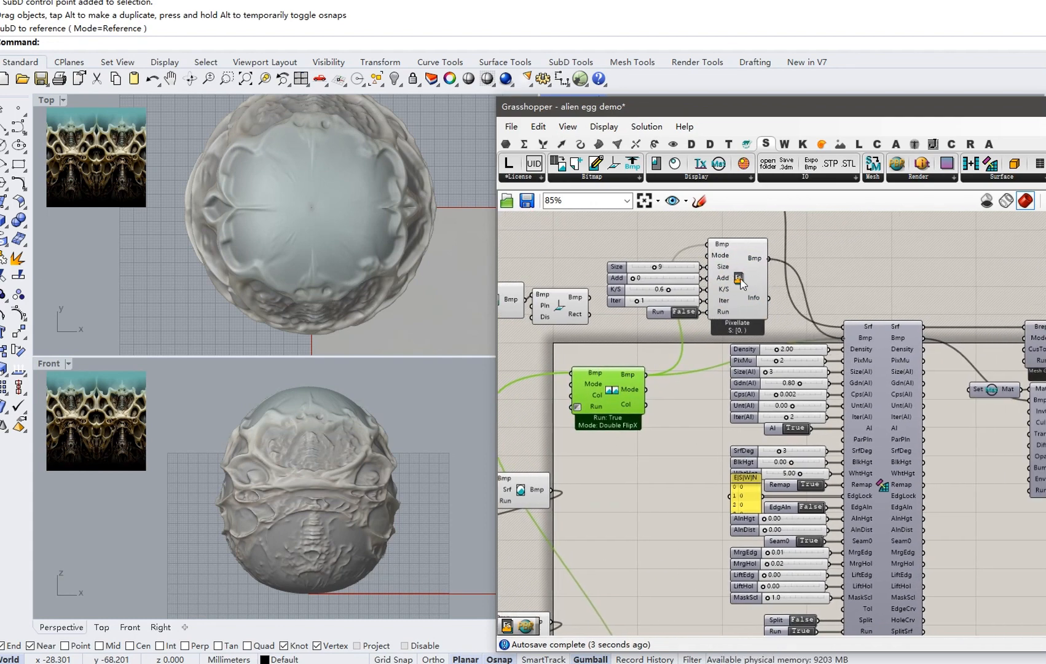
# Set the filter mode to 24 - Dilation and turn Run on.
pyautogui.scroll(3, 741, 282)
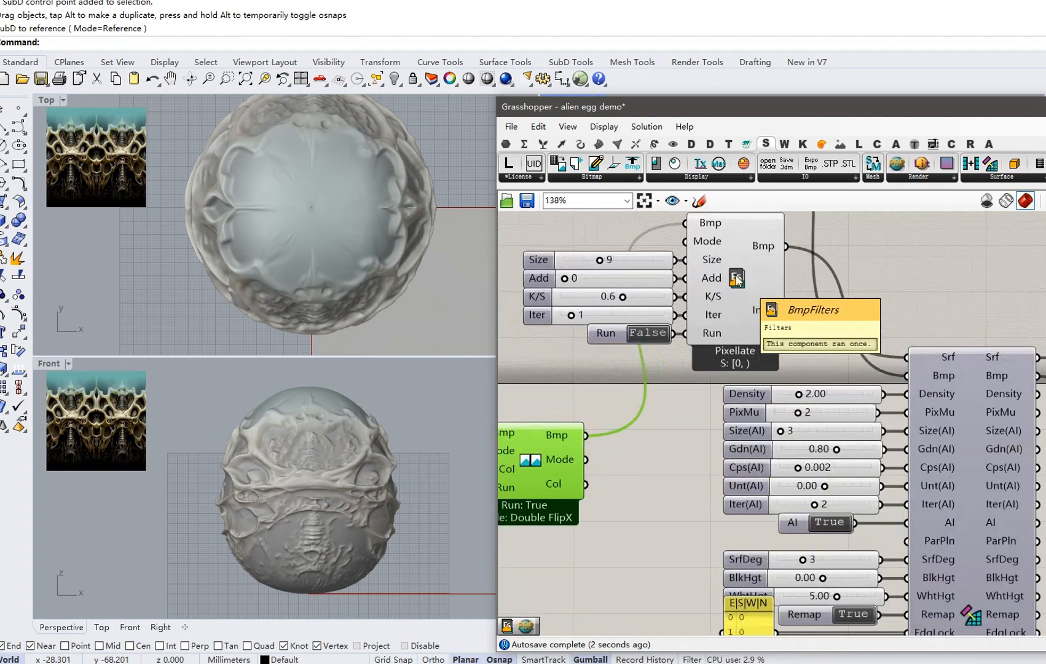
pyautogui.rightClick(712, 240)
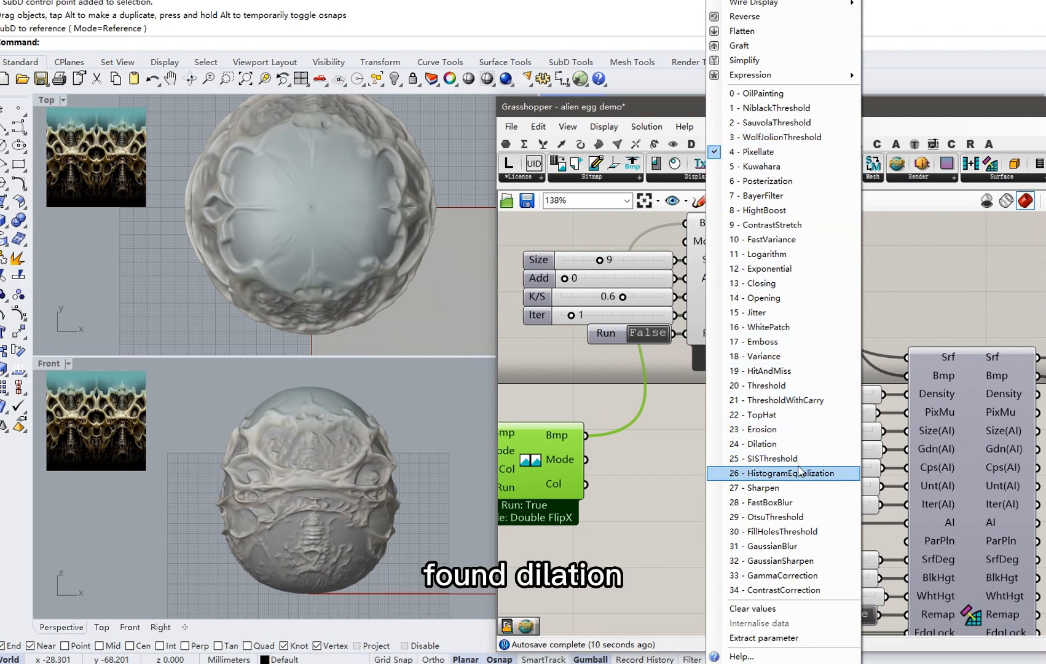
pyautogui.click(799, 444)
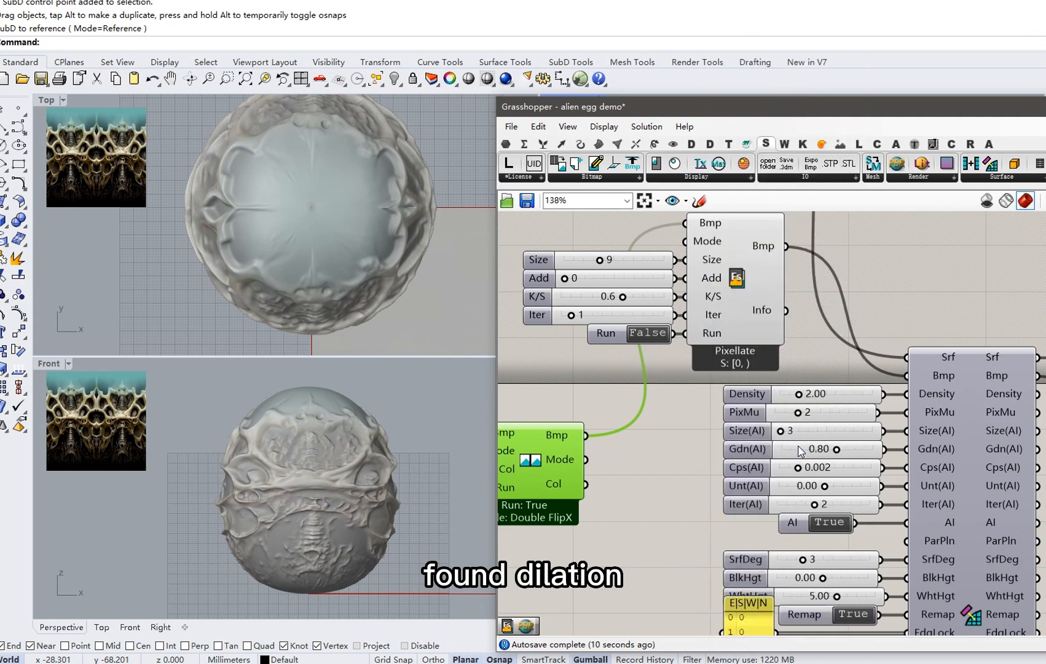
pyautogui.doubleClick(647, 333)
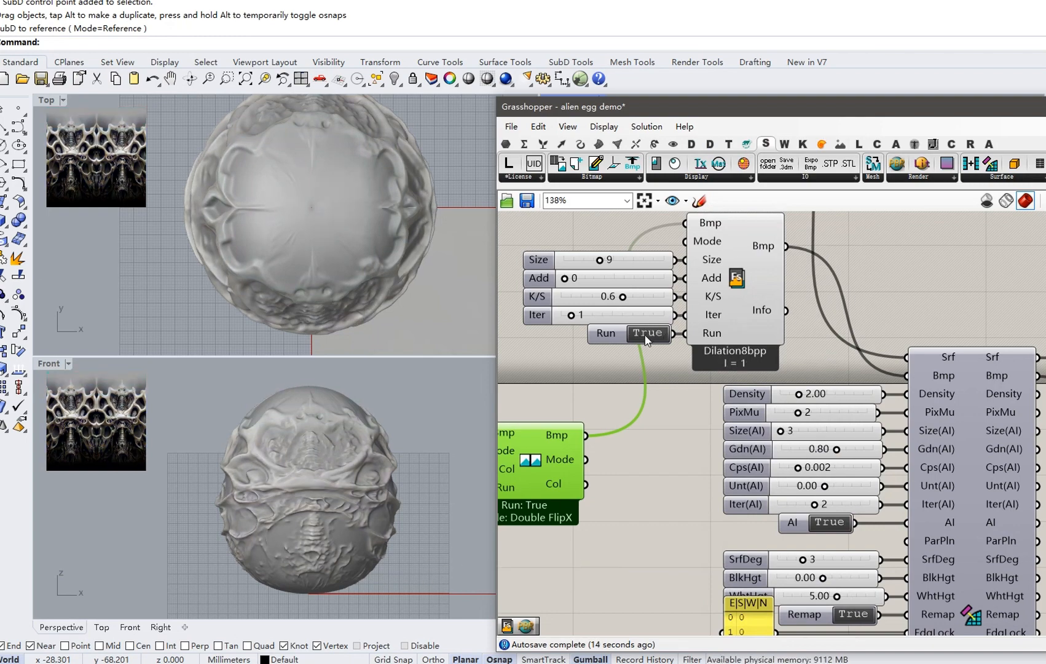
# Set the relief's WhtHgt slider to 8.
pyautogui.click(308, 453)
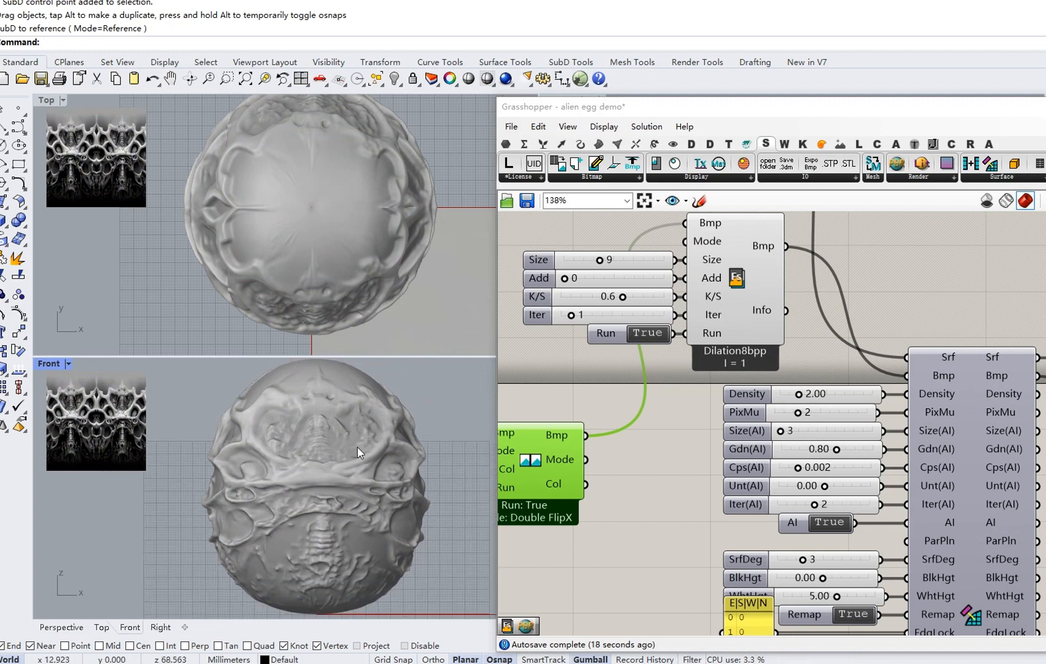
pyautogui.scroll(3, 701, 451)
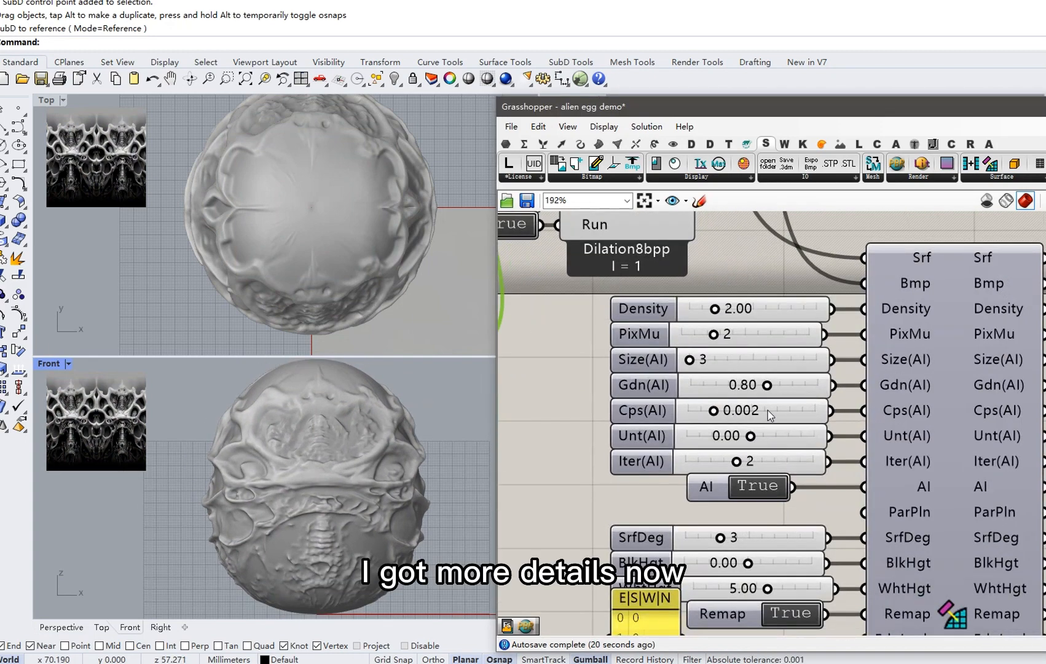
pyautogui.click(767, 410)
pyautogui.doubleClick(796, 586)
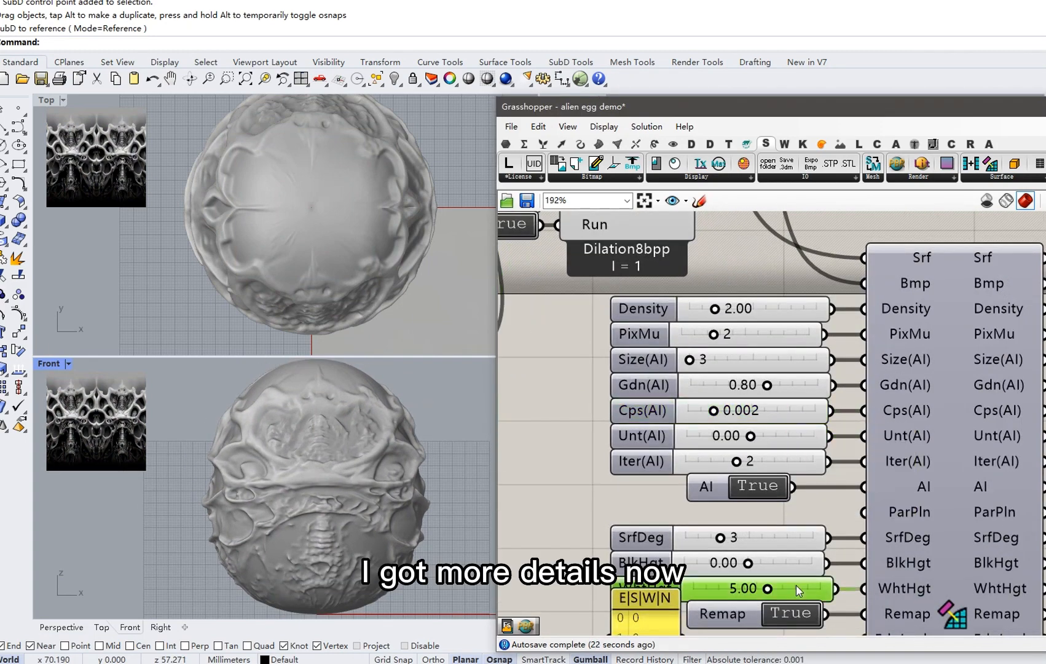
pyautogui.write('8')
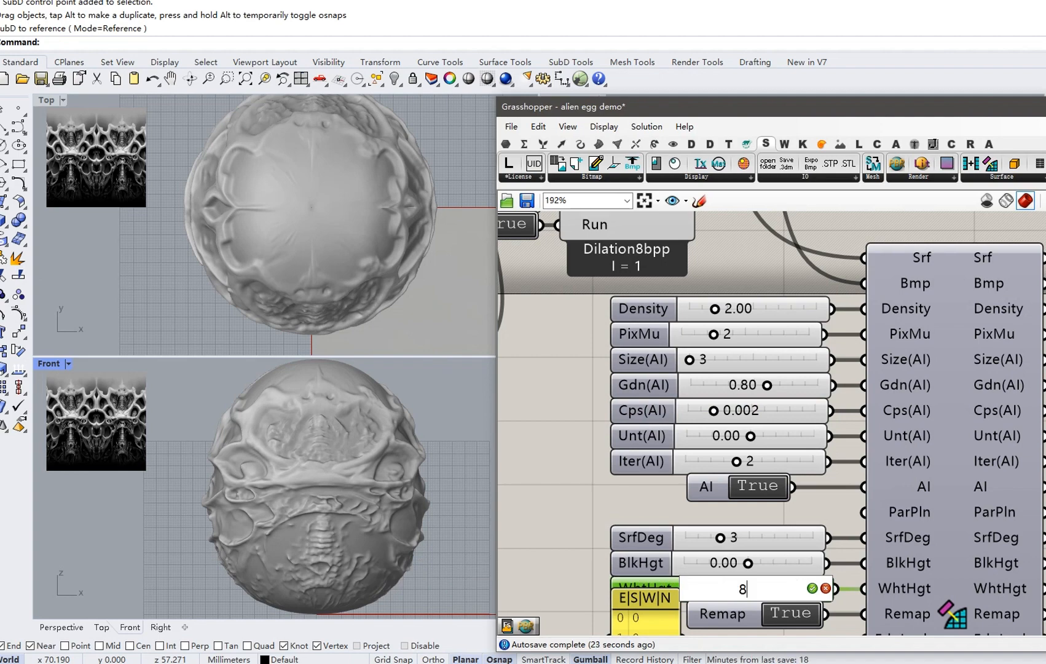
pyautogui.press('Return')
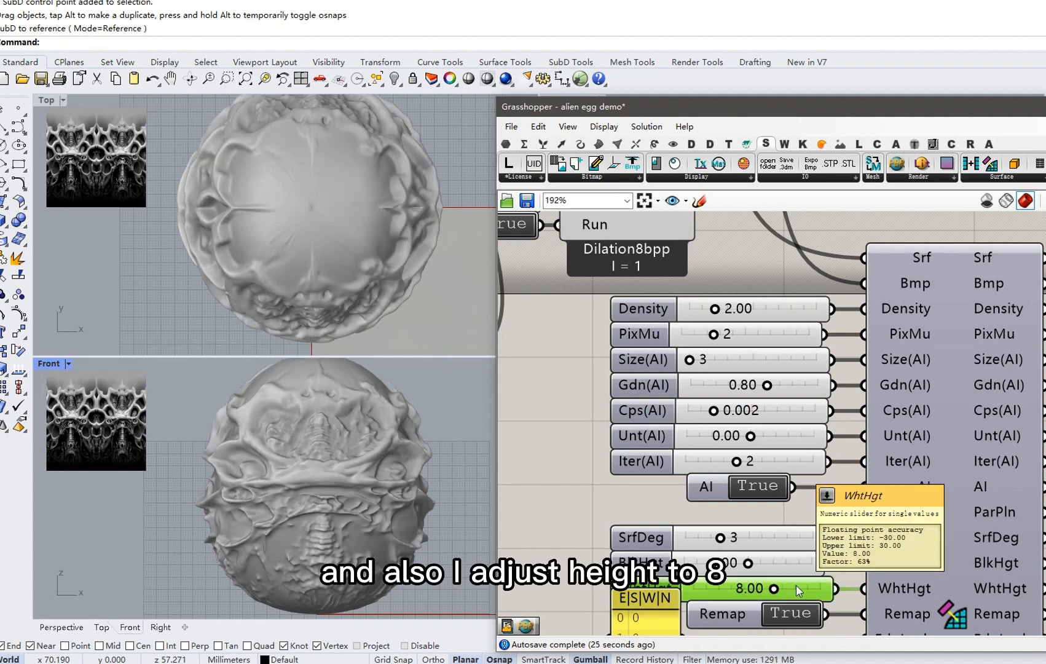
pyautogui.scroll(-1, 368, 457)
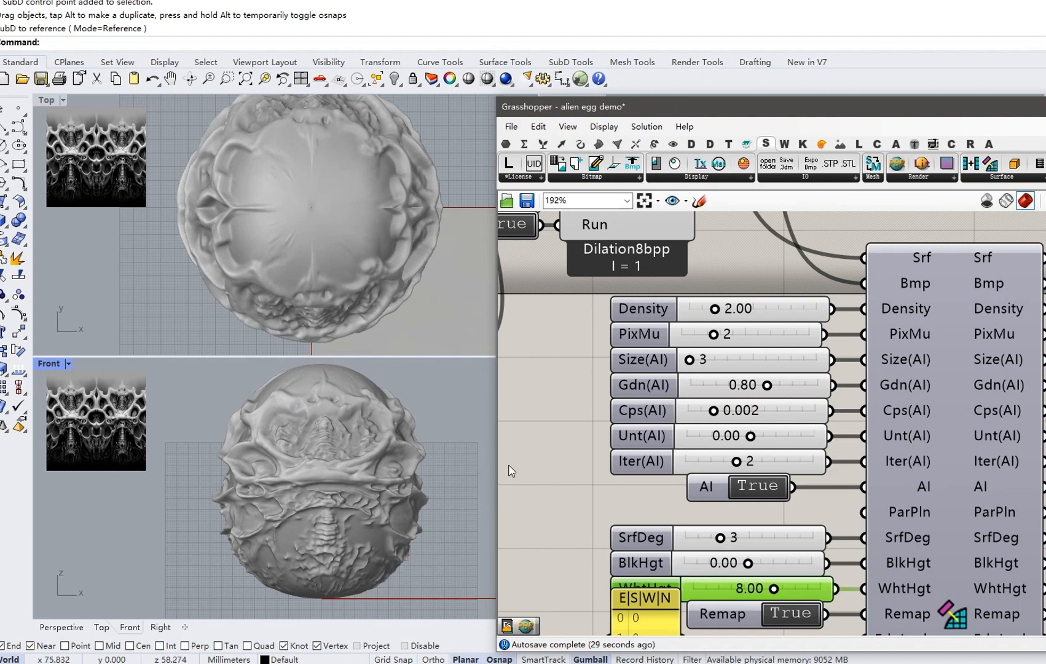
pyautogui.scroll(1, 364, 518)
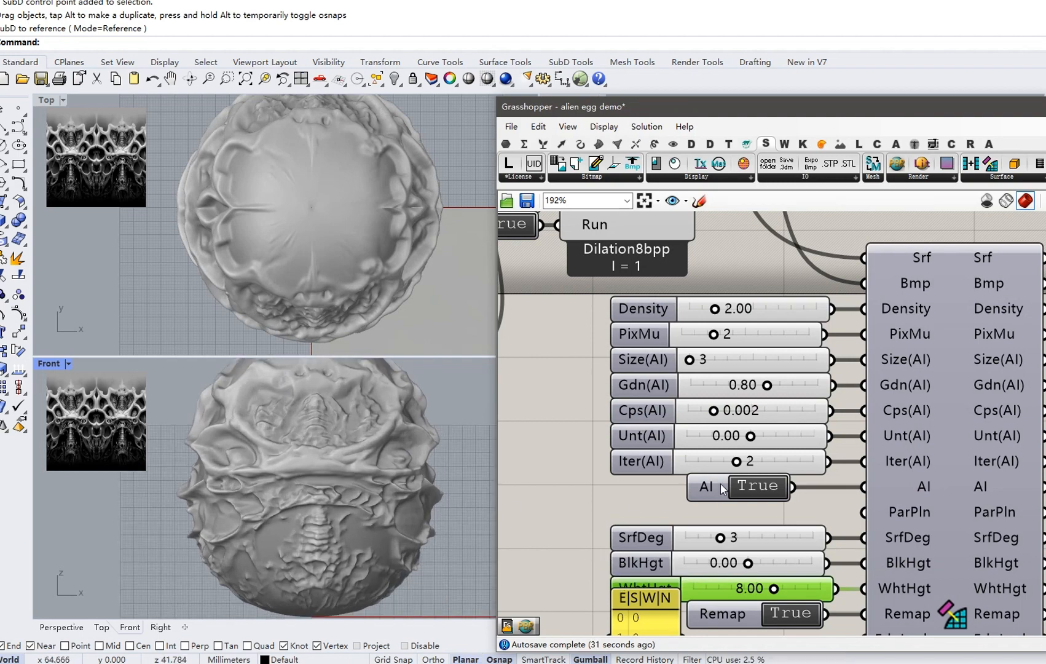
pyautogui.scroll(-3, 383, 446)
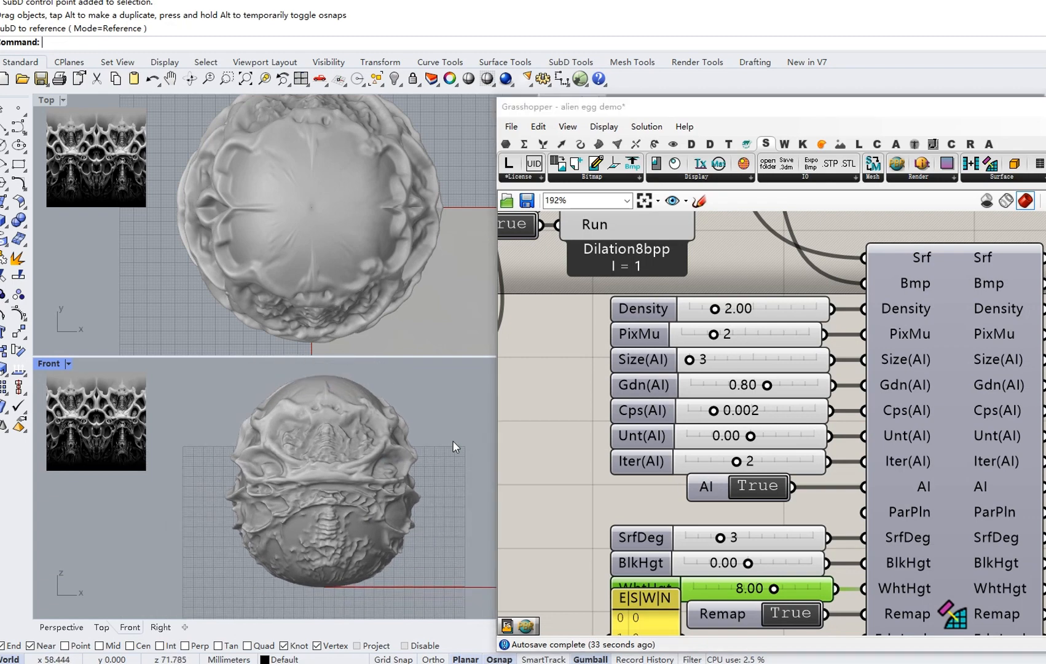
# Set the Cps(AI) slider to 0.003 so the egg surface regenerates.
pyautogui.click(731, 367)
pyautogui.click(745, 344)
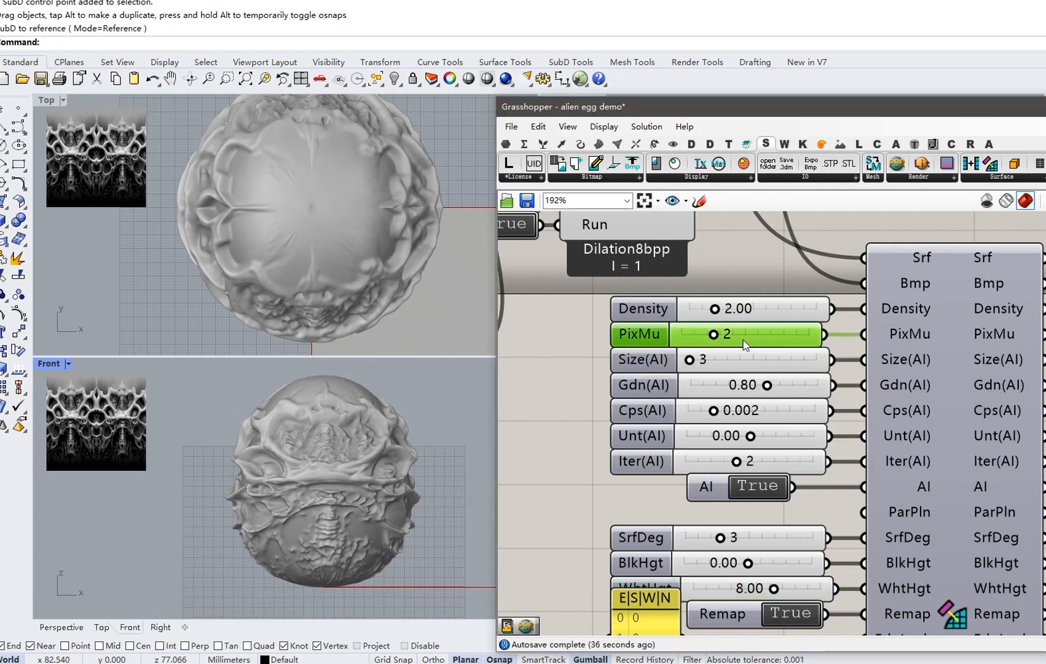
pyautogui.scroll(1, 731, 381)
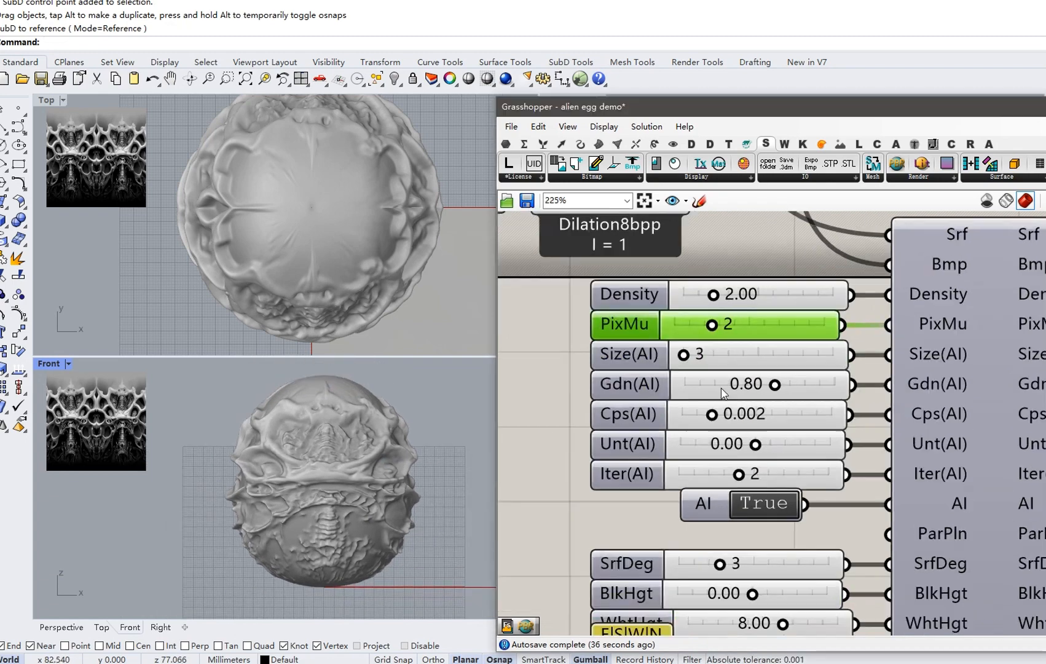
pyautogui.click(777, 417)
pyautogui.doubleClick(778, 417)
pyautogui.write('0.003')
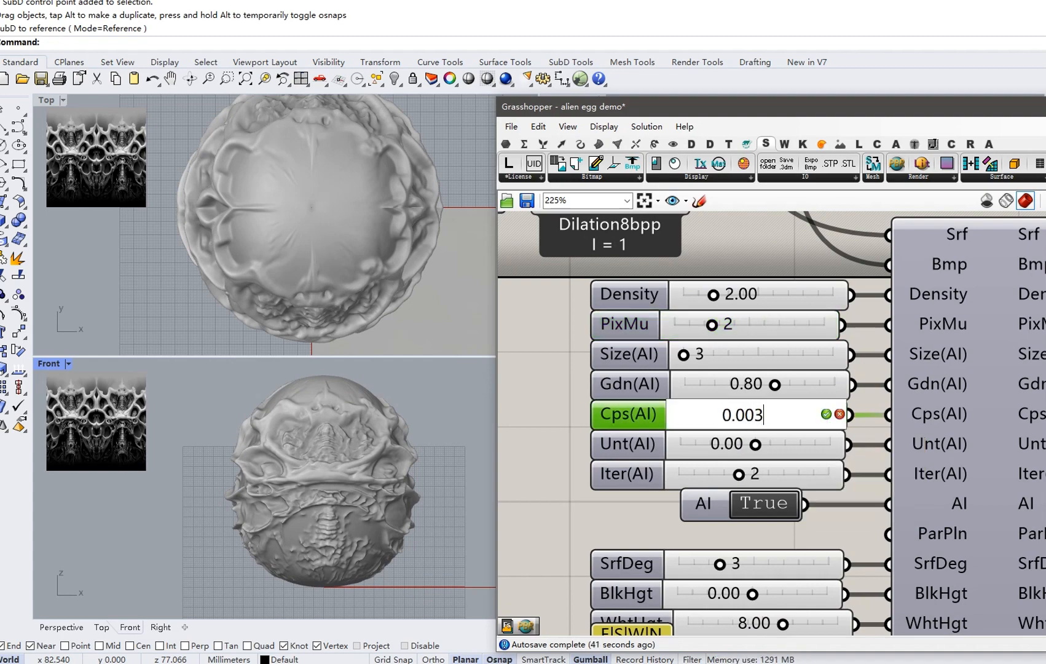
pyautogui.press('Return')
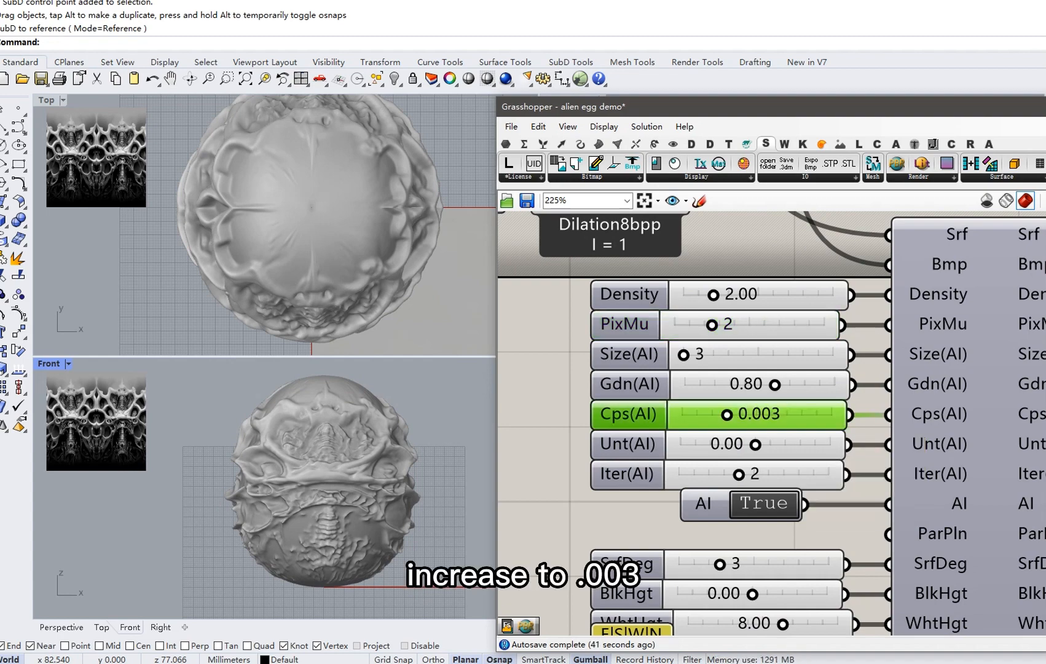
pyautogui.scroll(4, 334, 498)
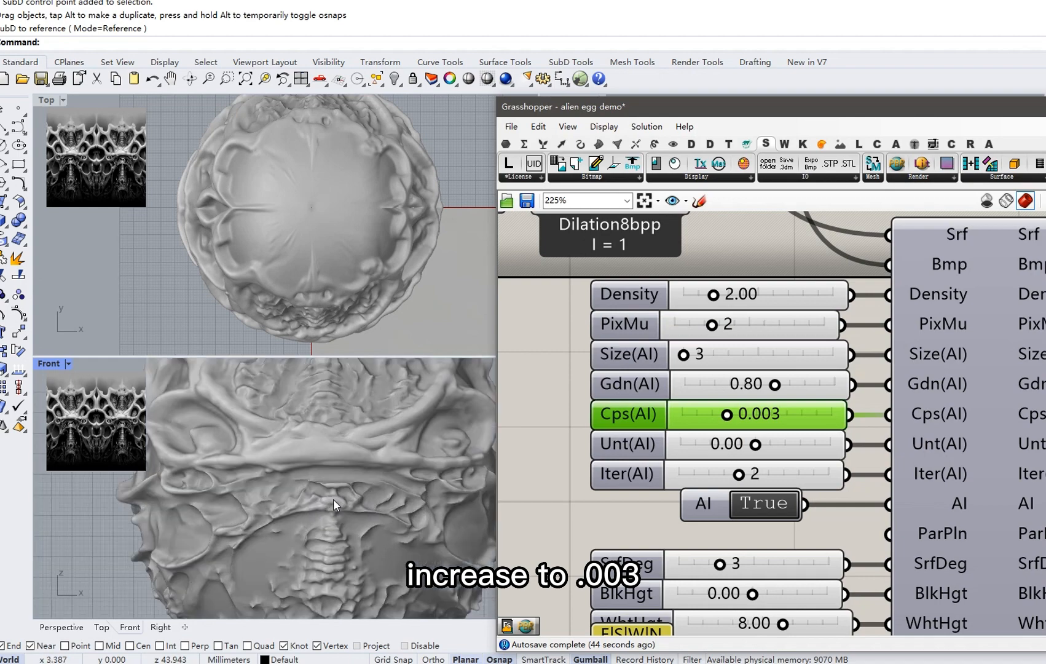
pyautogui.scroll(-6, 349, 466)
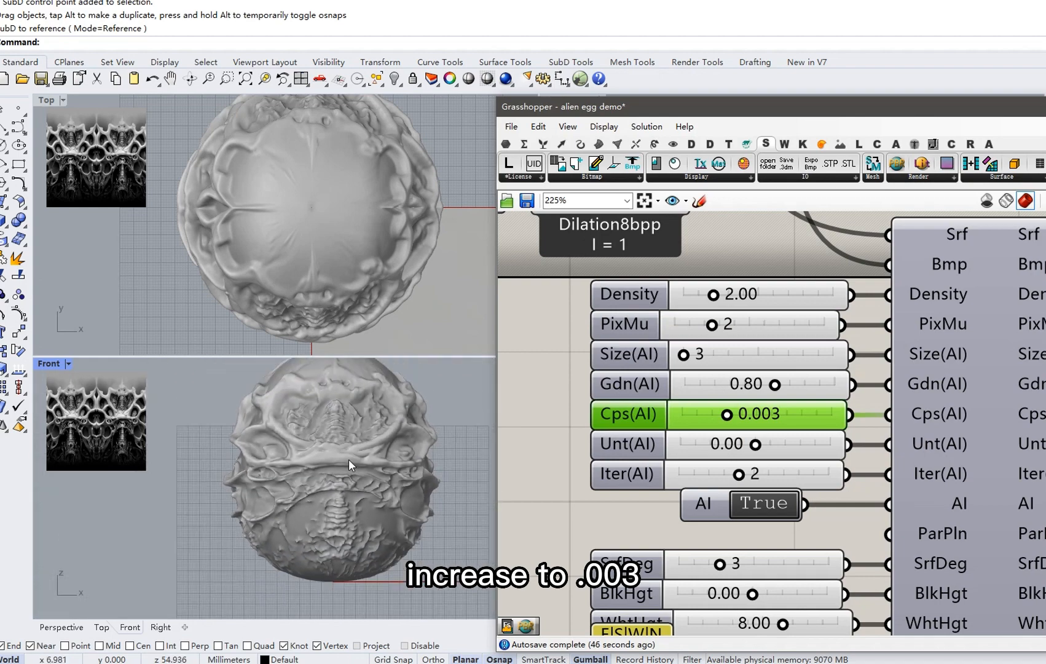
pyautogui.scroll(-5, 638, 401)
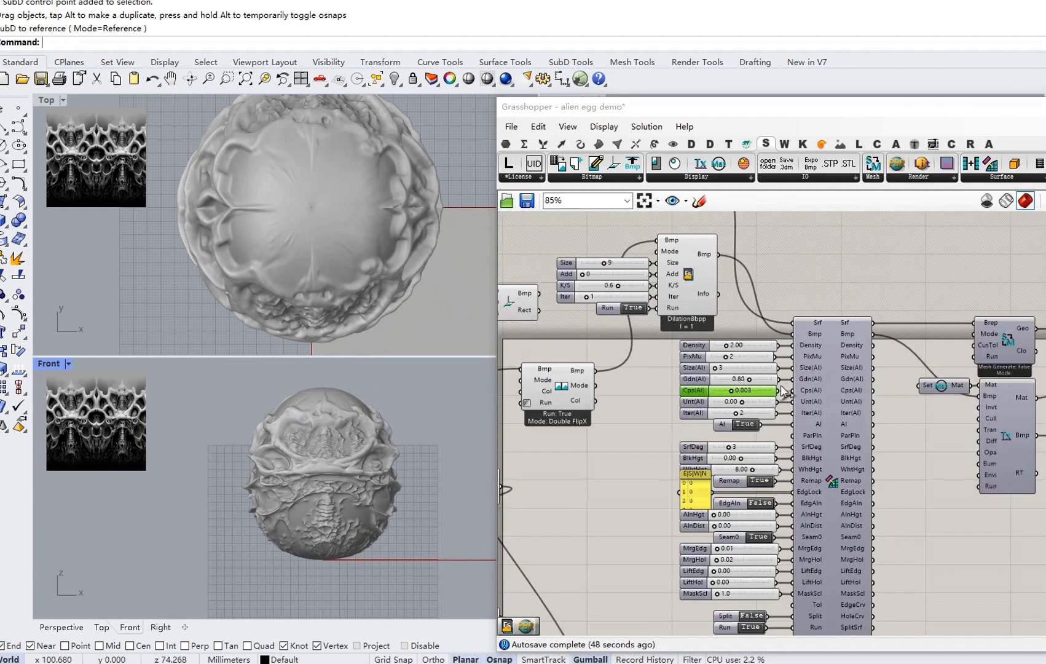
# Place the view window component from the View toolbar below the graph.
pyautogui.moveTo(860, 397); pyautogui.dragTo(782, 361, button='right')
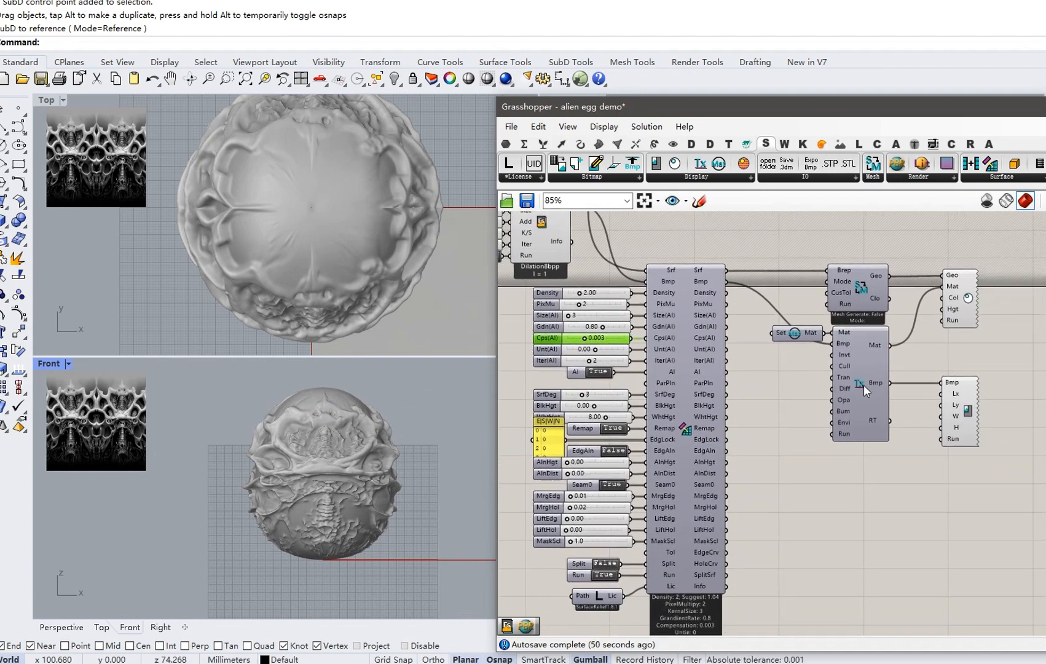
pyautogui.scroll(-2, 864, 385)
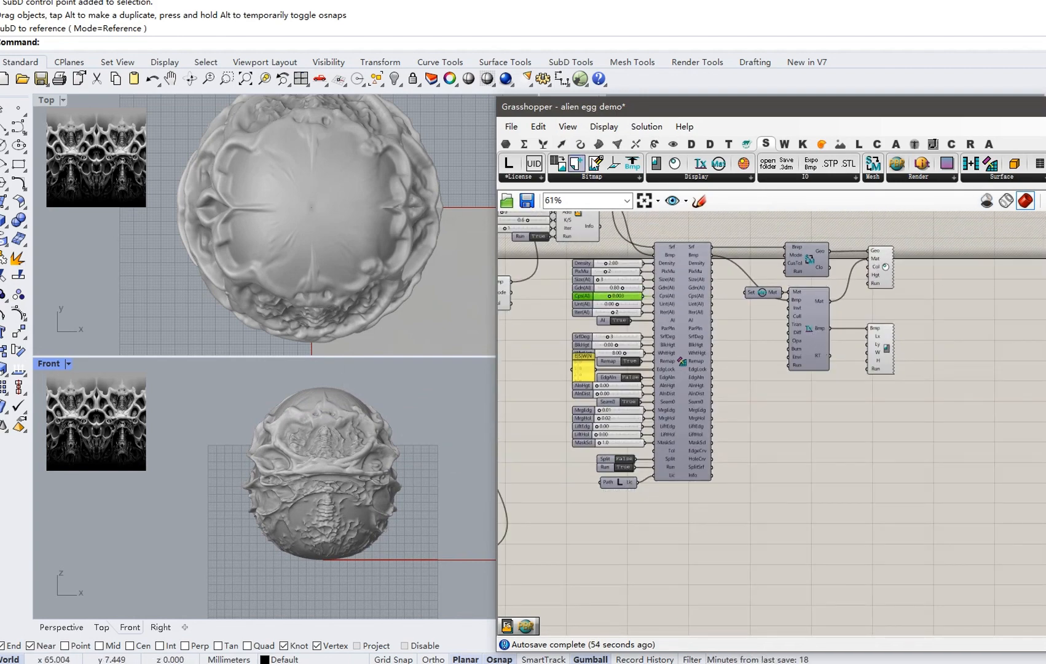
pyautogui.moveTo(747, 439); pyautogui.dragTo(812, 402, button='right')
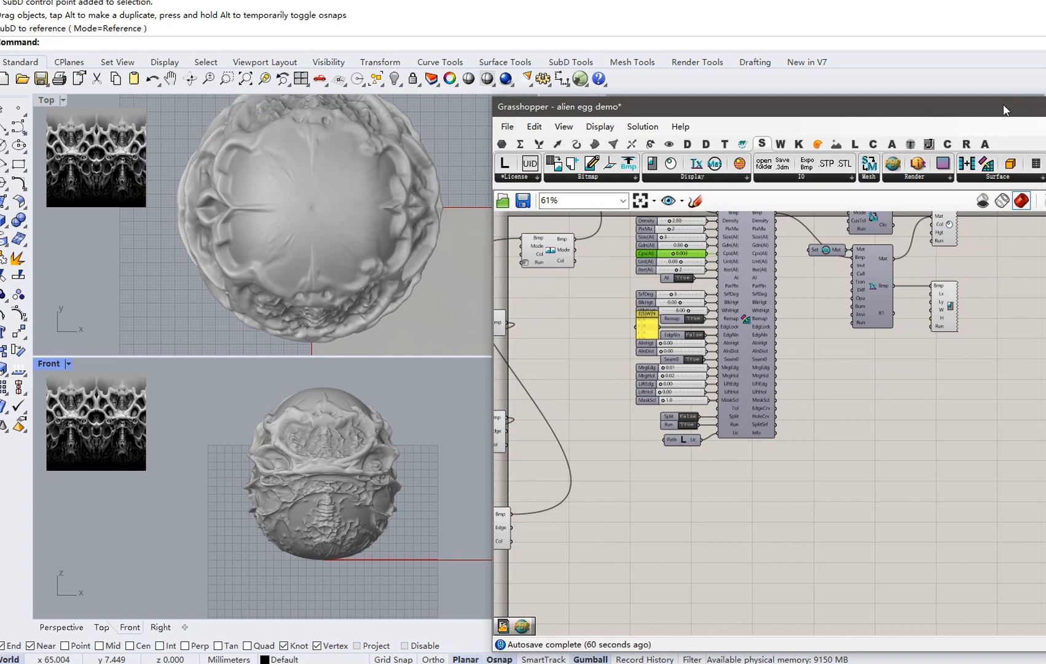
pyautogui.moveTo(1015, 104); pyautogui.dragTo(924, 105)
pyautogui.click(979, 165)
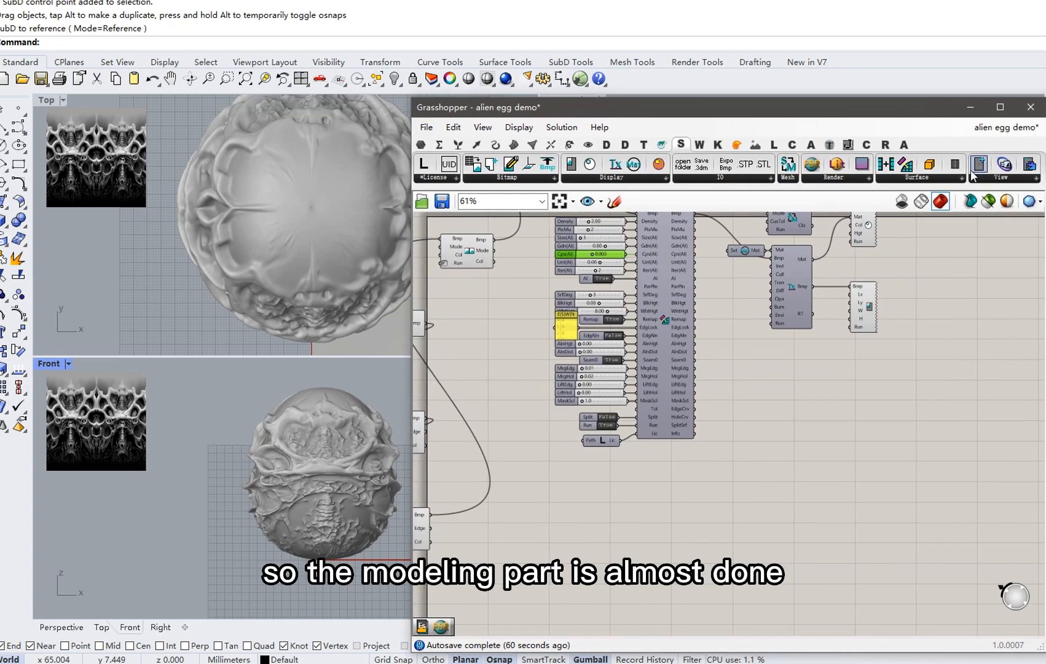
pyautogui.click(678, 551)
pyautogui.moveTo(677, 550); pyautogui.dragTo(737, 539, button='right')
pyautogui.scroll(-2, 737, 538)
pyautogui.scroll(-2, 737, 539)
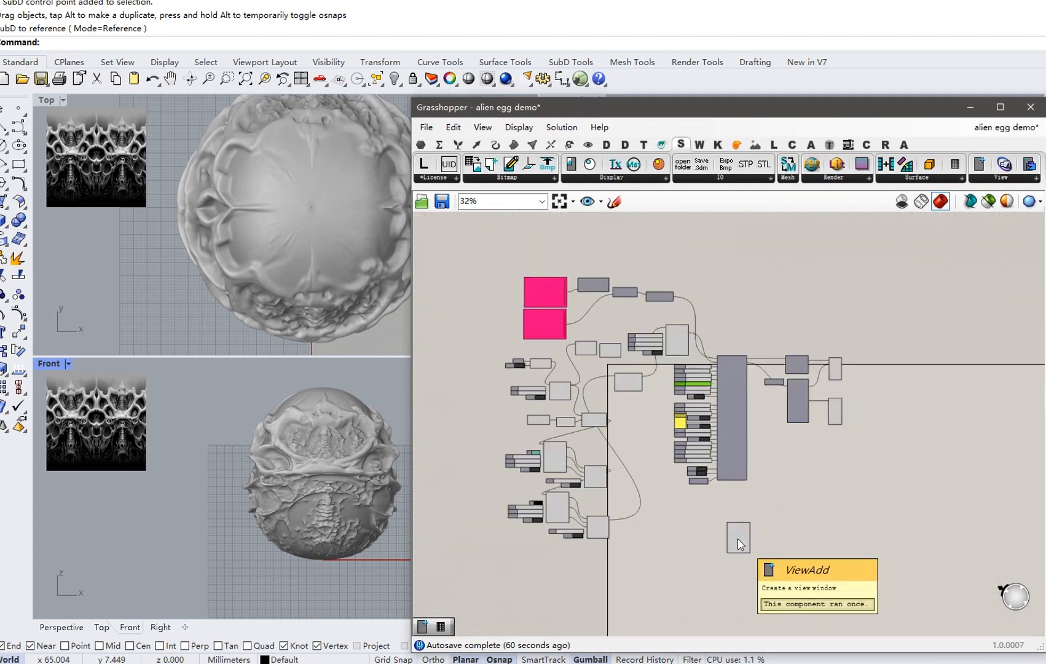
pyautogui.moveTo(737, 539); pyautogui.dragTo(699, 601)
pyautogui.moveTo(699, 589); pyautogui.dragTo(699, 513, button='right')
pyautogui.scroll(5, 698, 520)
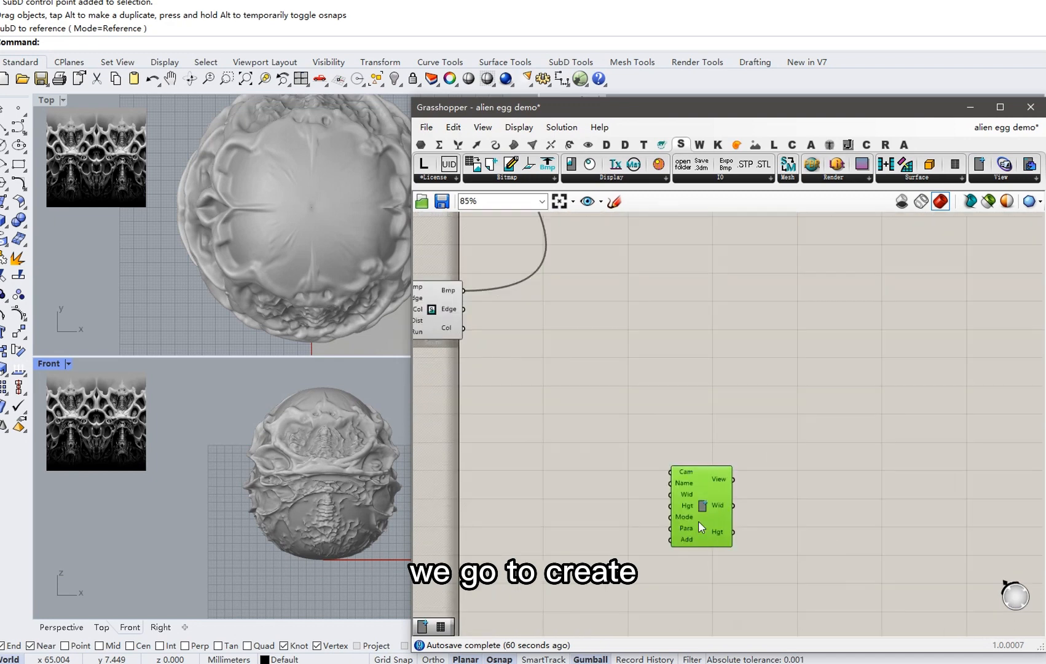
# Auto-set up the view, orbit camera and capture components, and set Add to True.
pyautogui.rightClick(703, 508)
pyautogui.click(755, 585)
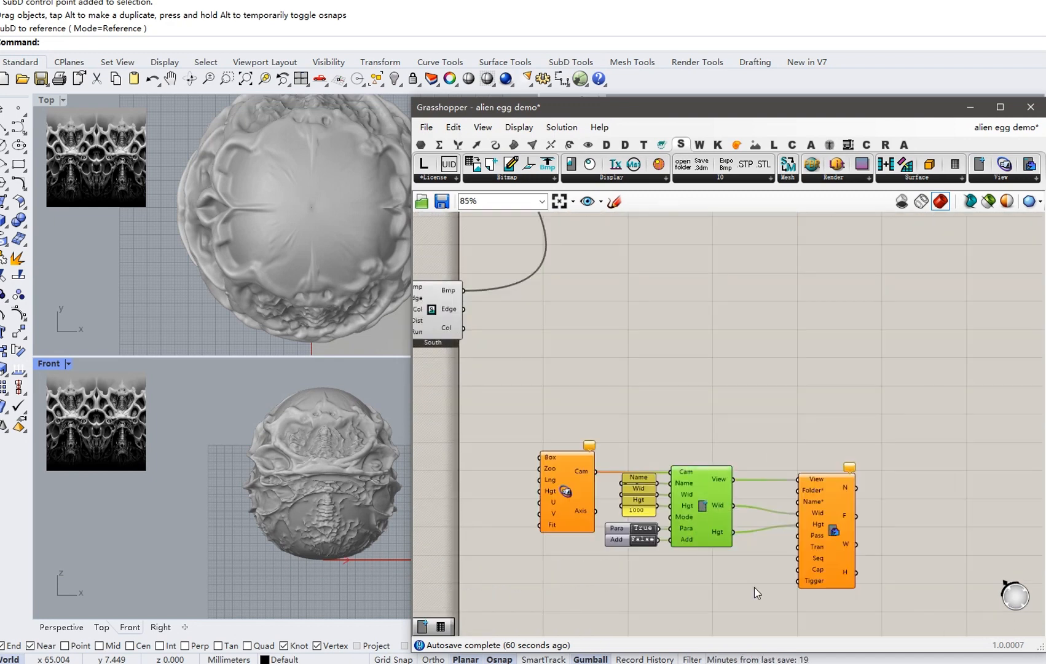
pyautogui.rightClick(566, 494)
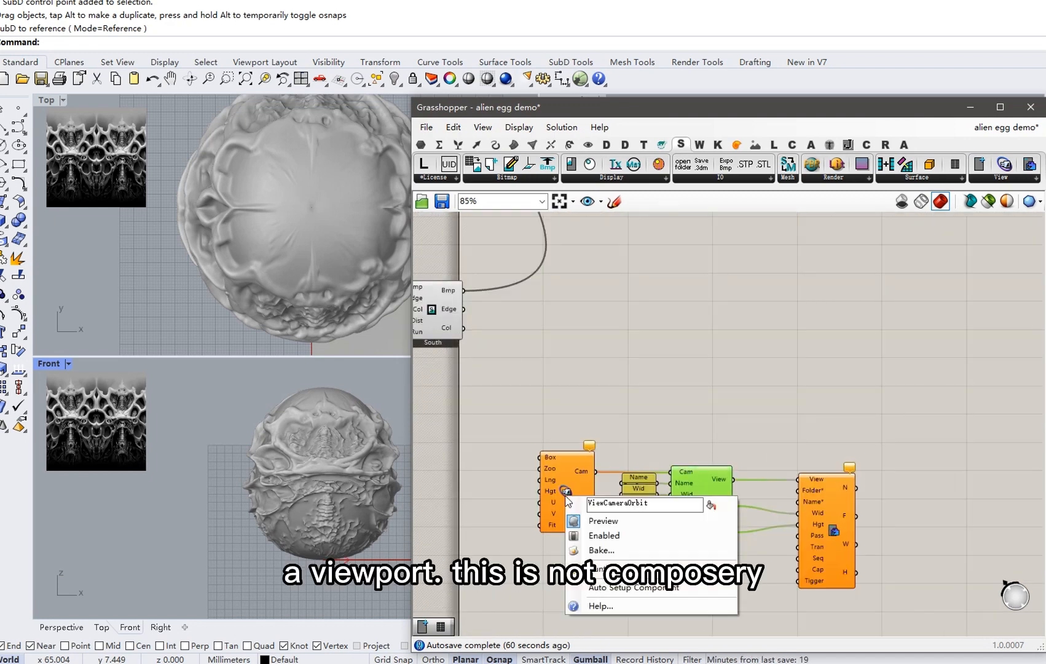
pyautogui.click(613, 587)
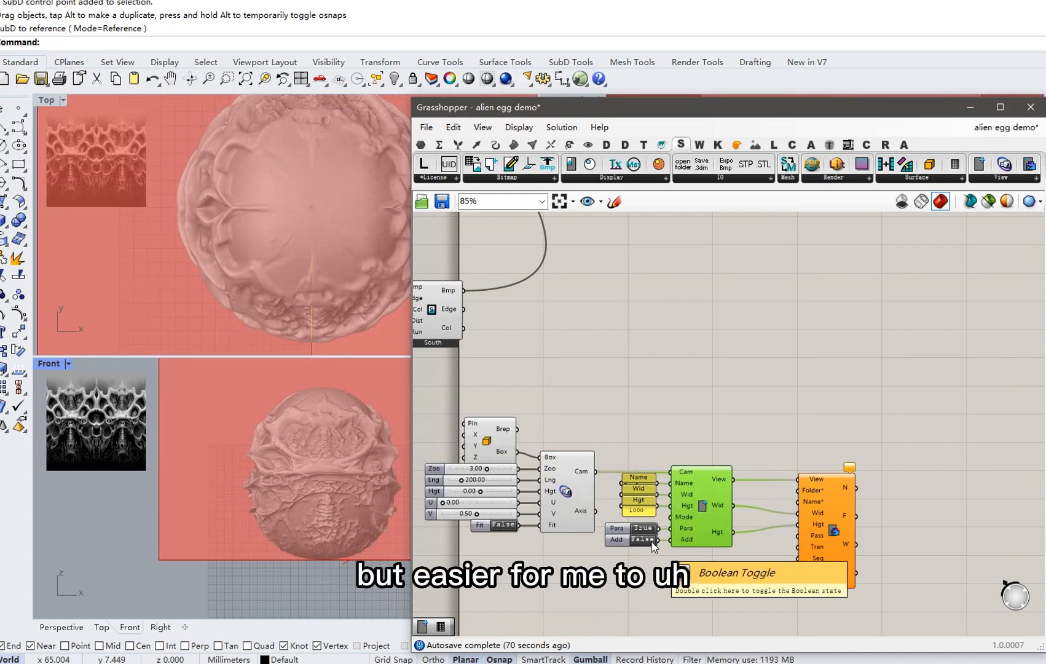
pyautogui.rightClick(834, 520)
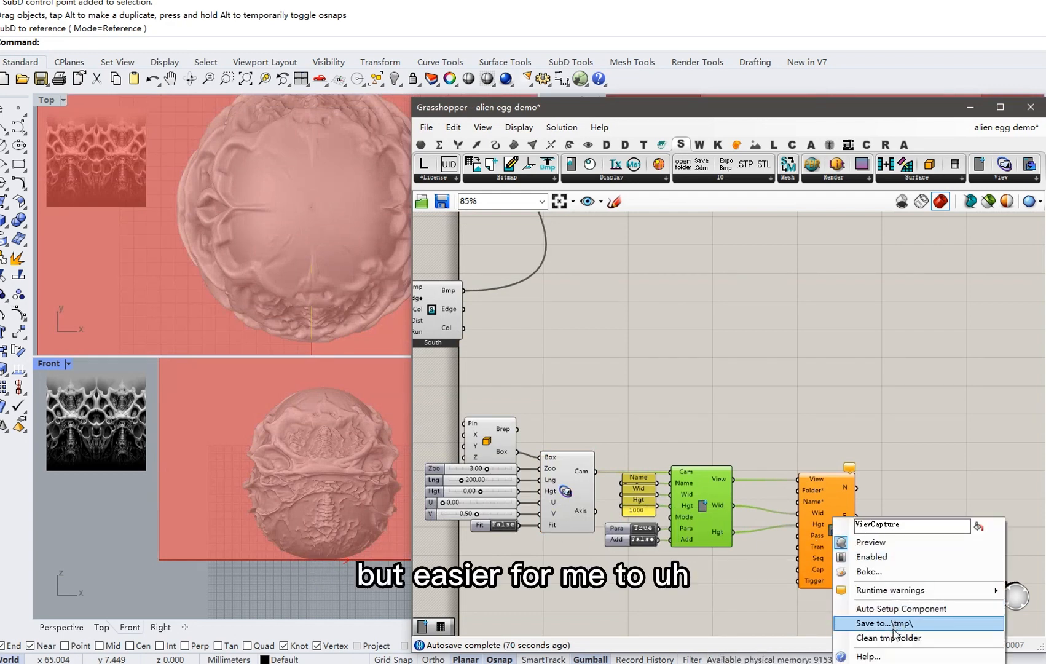
pyautogui.click(894, 609)
pyautogui.doubleClick(643, 540)
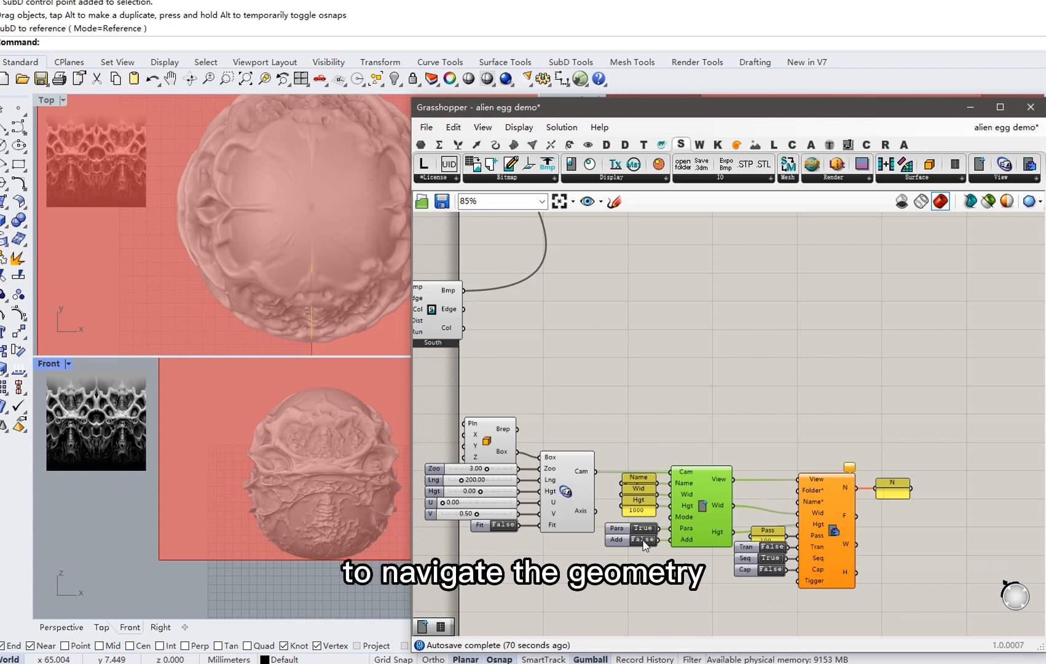
# Add an EnvironmentBackdrop component, auto-set up its inputs, and set Run to True.
pyautogui.moveTo(305, 345); pyautogui.dragTo(353, 378, button='right')
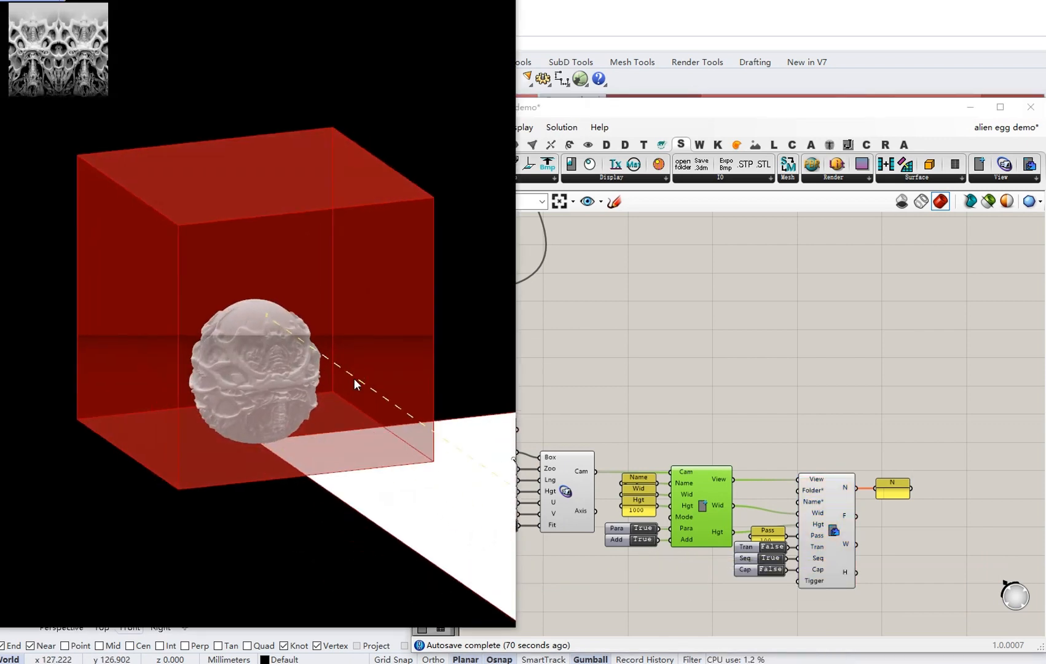
pyautogui.scroll(5, 260, 378)
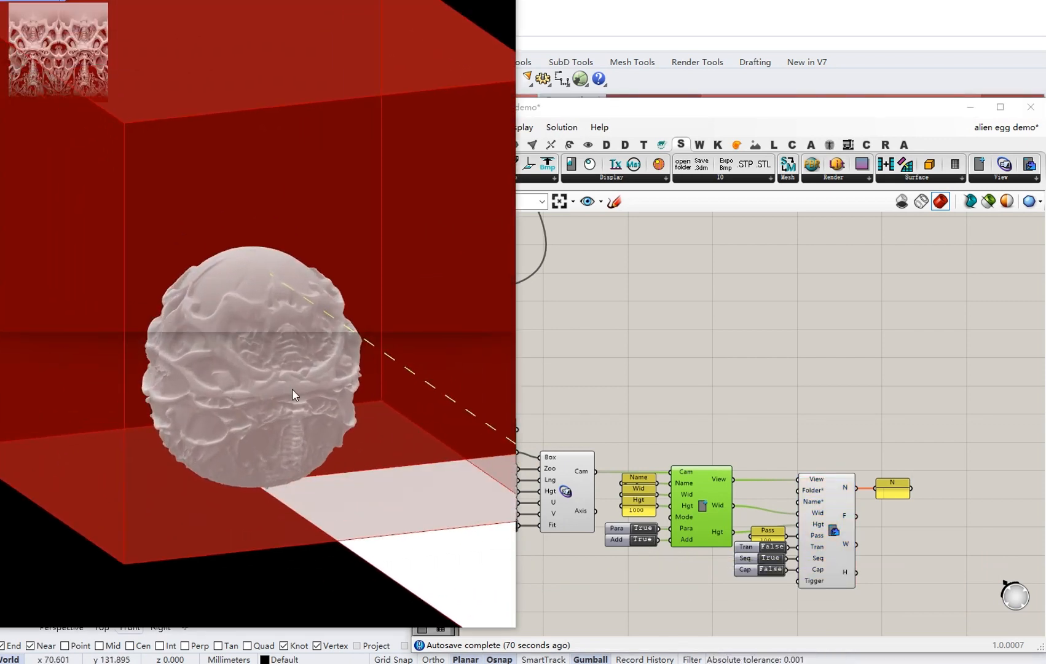
pyautogui.moveTo(292, 388)
pyautogui.mouseDown(button='right')
pyautogui.moveTo(260, 300)
pyautogui.moveTo(283, 391)
pyautogui.mouseUp(button='right')
pyautogui.moveTo(616, 400); pyautogui.dragTo(669, 408, button='right')
pyautogui.moveTo(861, 164); pyautogui.dragTo(859, 397)
pyautogui.rightClick(865, 391)
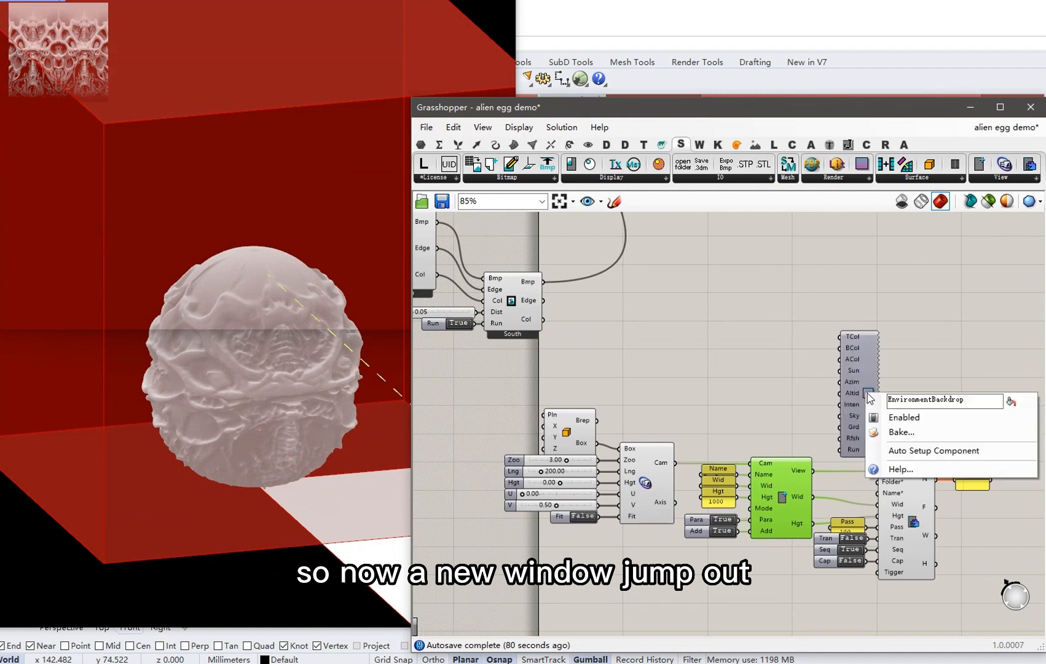
pyautogui.click(916, 449)
pyautogui.scroll(2, 830, 370)
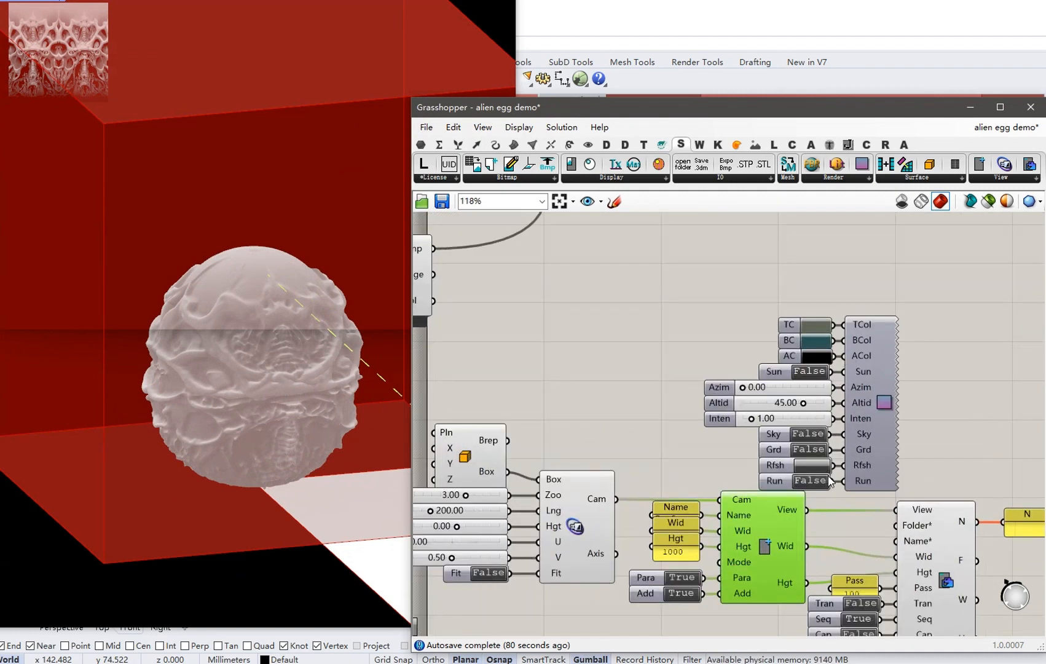
pyautogui.moveTo(922, 477); pyautogui.dragTo(761, 302)
pyautogui.moveTo(859, 411); pyautogui.dragTo(902, 389)
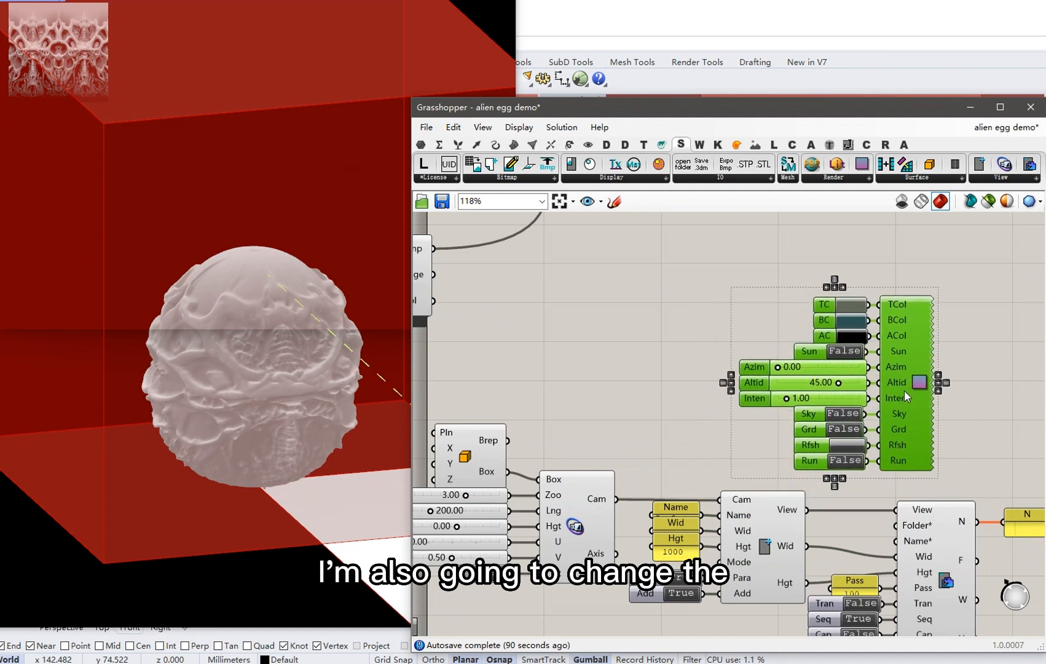
pyautogui.click(977, 401)
pyautogui.doubleClick(862, 459)
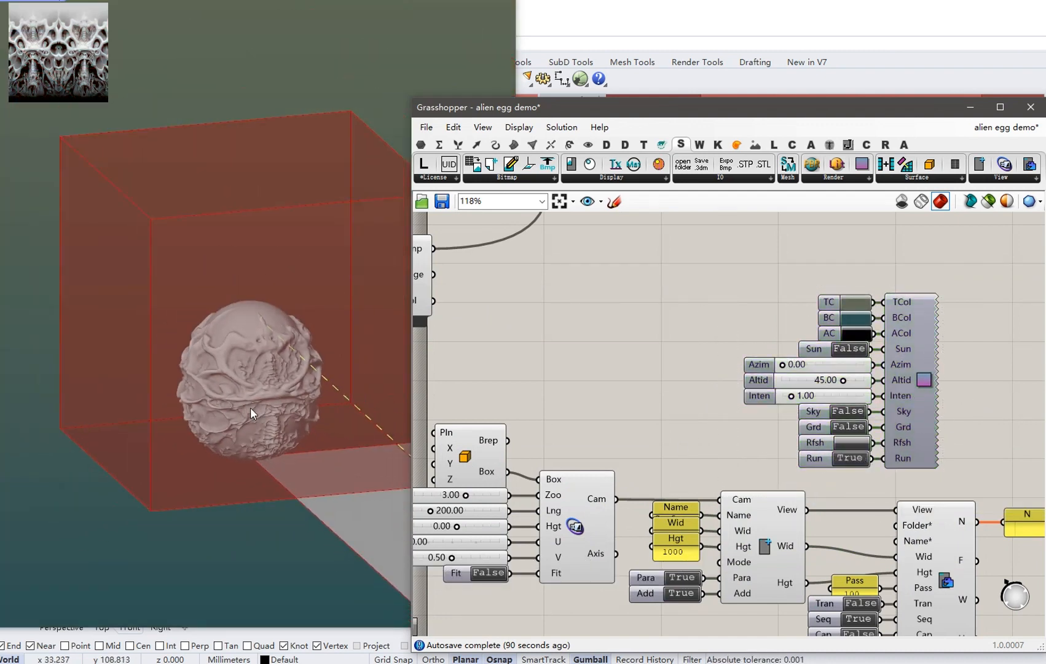
# Set the backdrop's top (TC) and bottom (BC) colours to black.
pyautogui.scroll(2, 250, 407)
pyautogui.moveTo(577, 112); pyautogui.dragTo(684, 59)
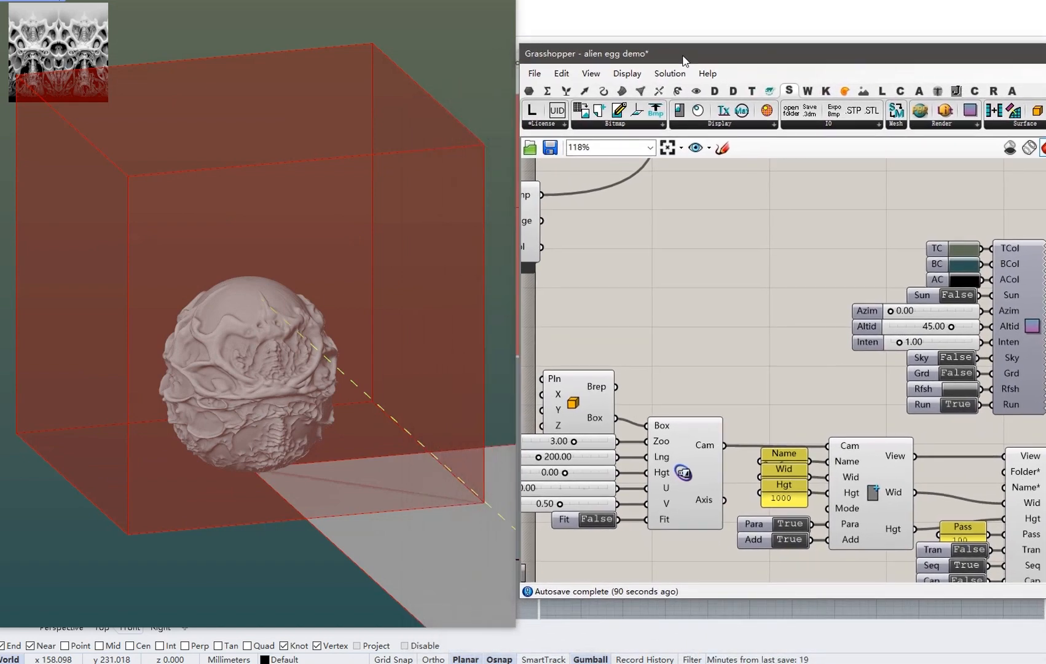
pyautogui.moveTo(428, 250); pyautogui.dragTo(297, 327, button='right')
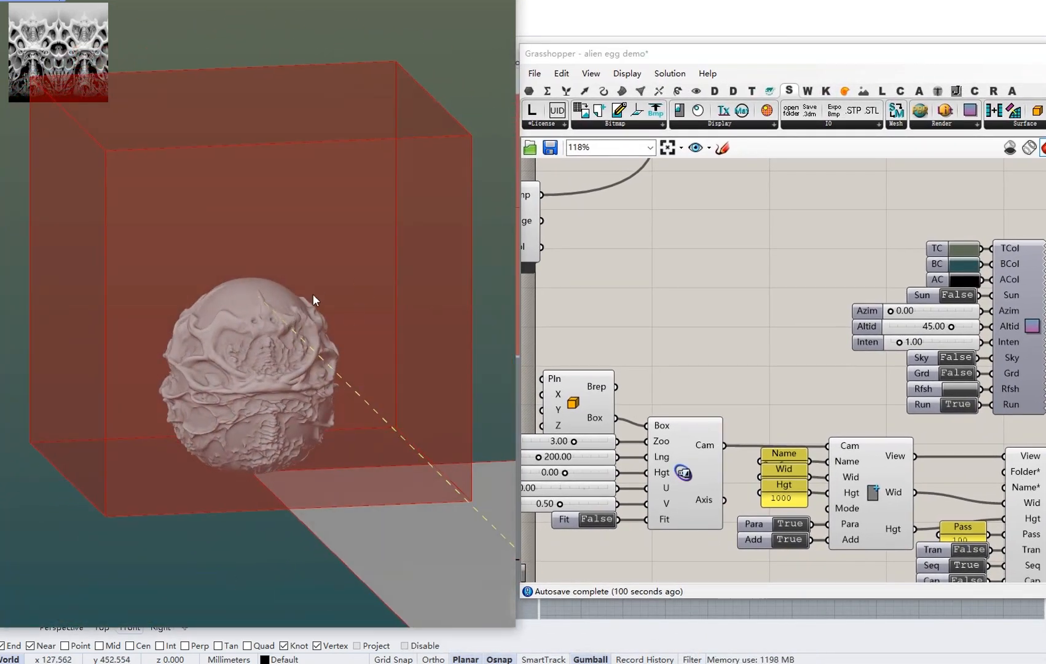
pyautogui.moveTo(843, 299); pyautogui.dragTo(822, 293, button='right')
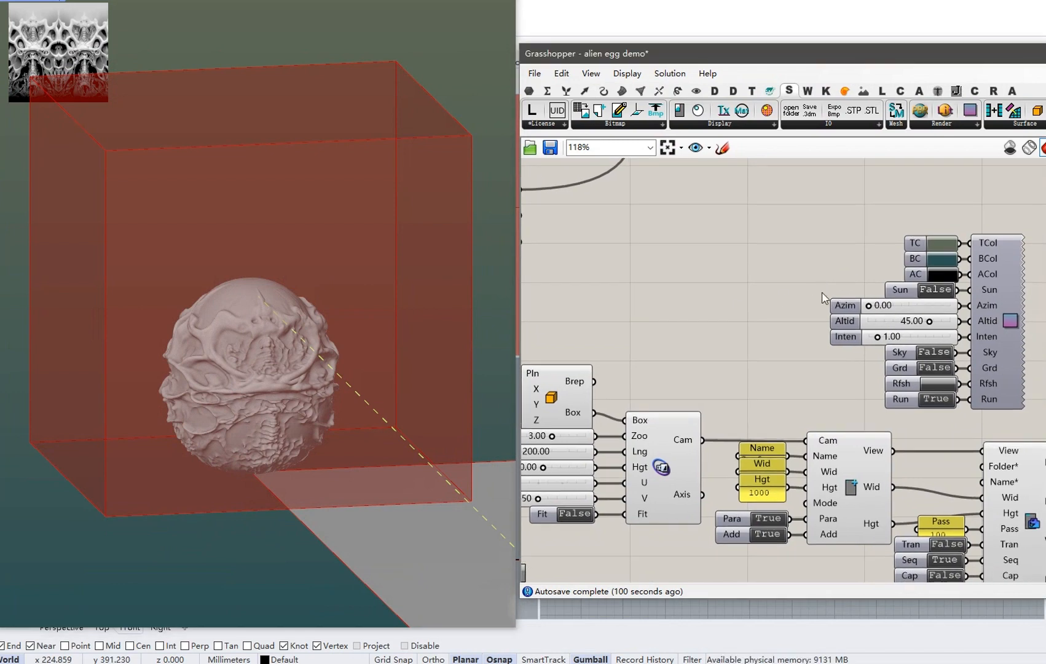
pyautogui.click(952, 242)
pyautogui.moveTo(1003, 320); pyautogui.dragTo(939, 374)
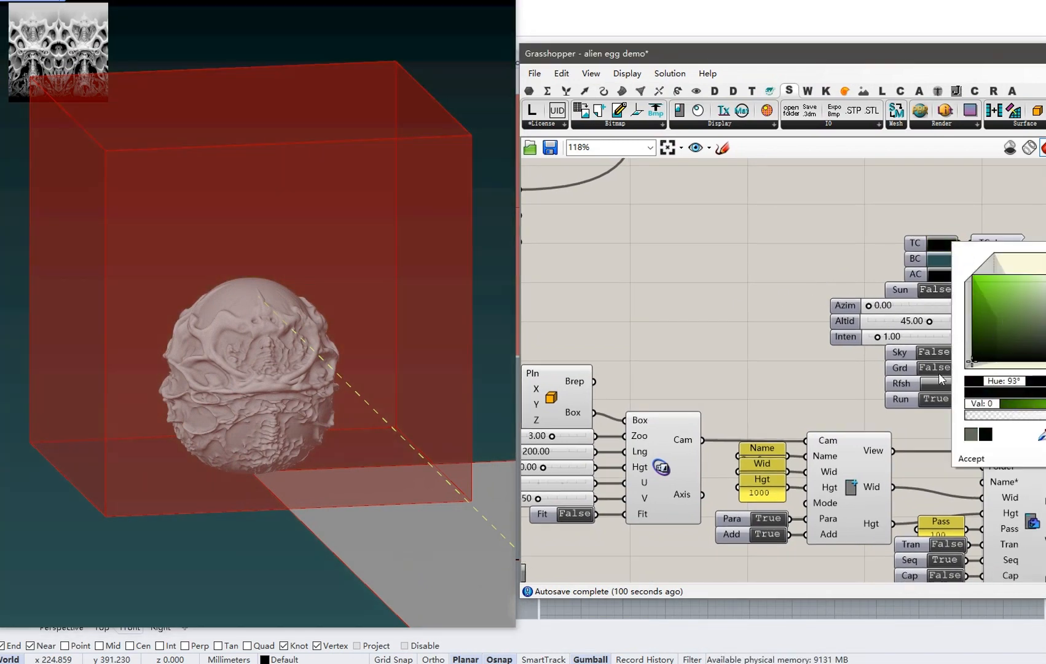
pyautogui.click(972, 459)
pyautogui.moveTo(976, 362); pyautogui.dragTo(965, 367)
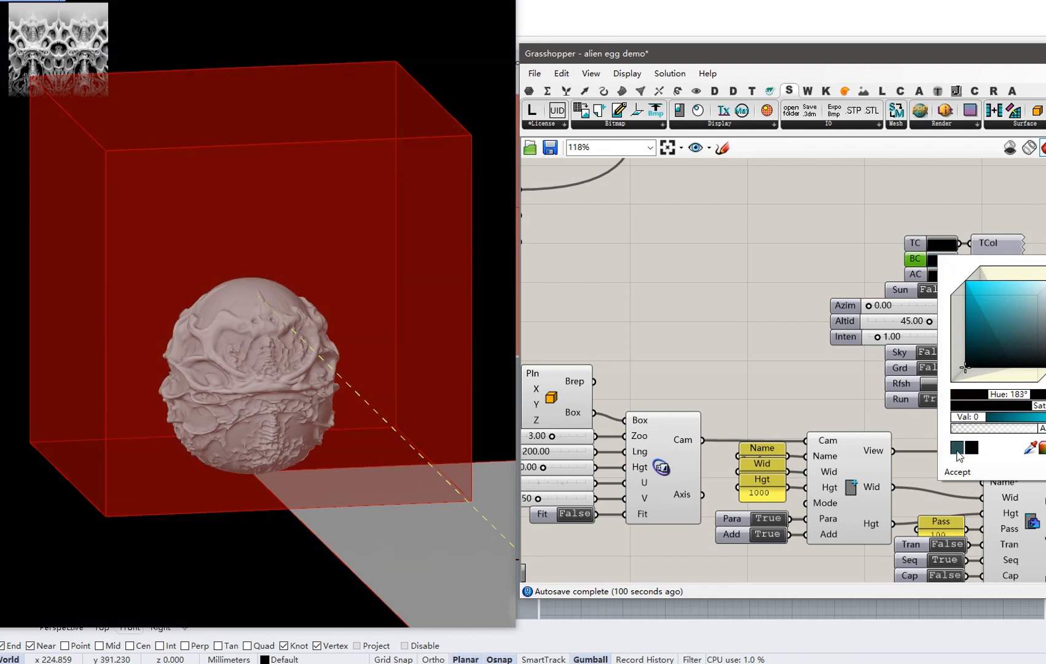
pyautogui.click(961, 474)
pyautogui.moveTo(724, 338); pyautogui.dragTo(860, 312, button='right')
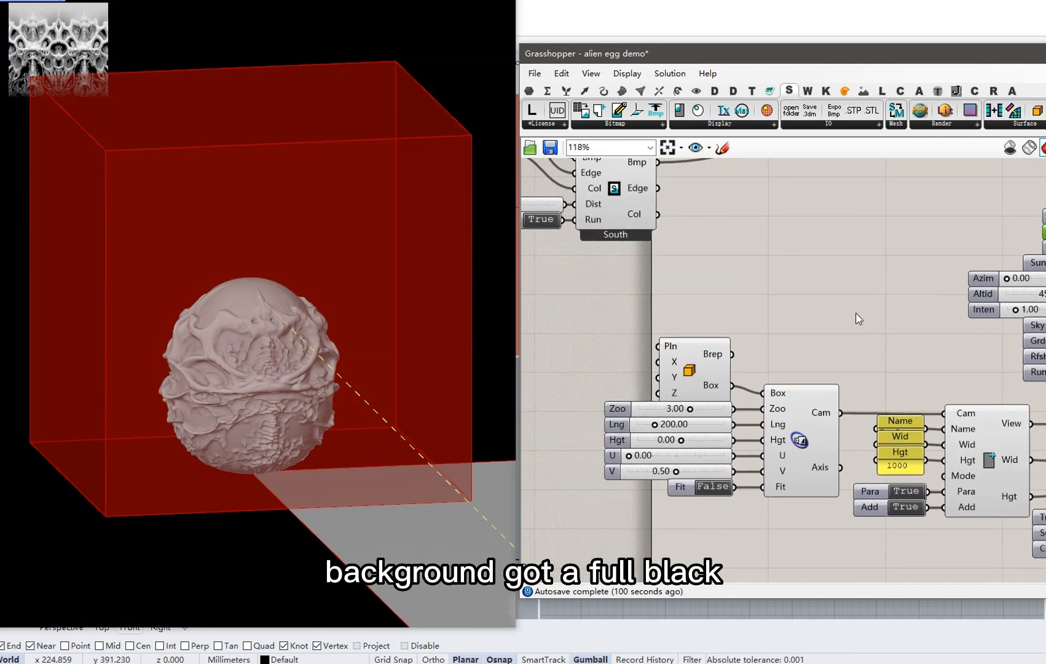
# Auto-set up the aiming Box and size it to about 107.82 × 102.83 × 112.80.
pyautogui.scroll(1, 663, 369)
pyautogui.rightClick(704, 376)
pyautogui.click(771, 441)
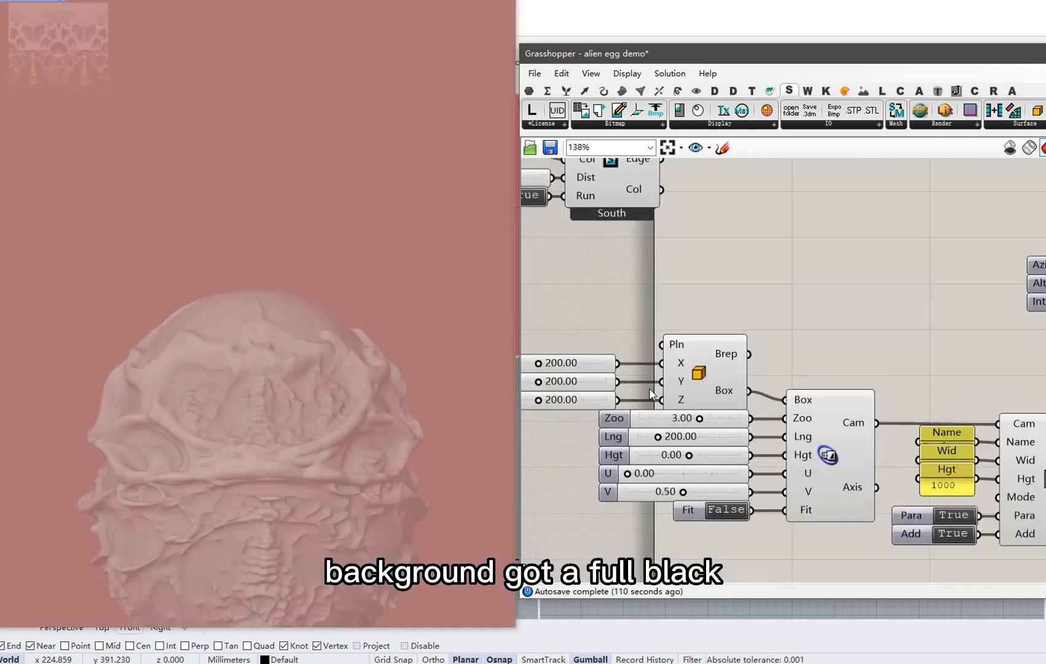
pyautogui.moveTo(579, 397); pyautogui.dragTo(715, 382, button='right')
pyautogui.scroll(1, 715, 382)
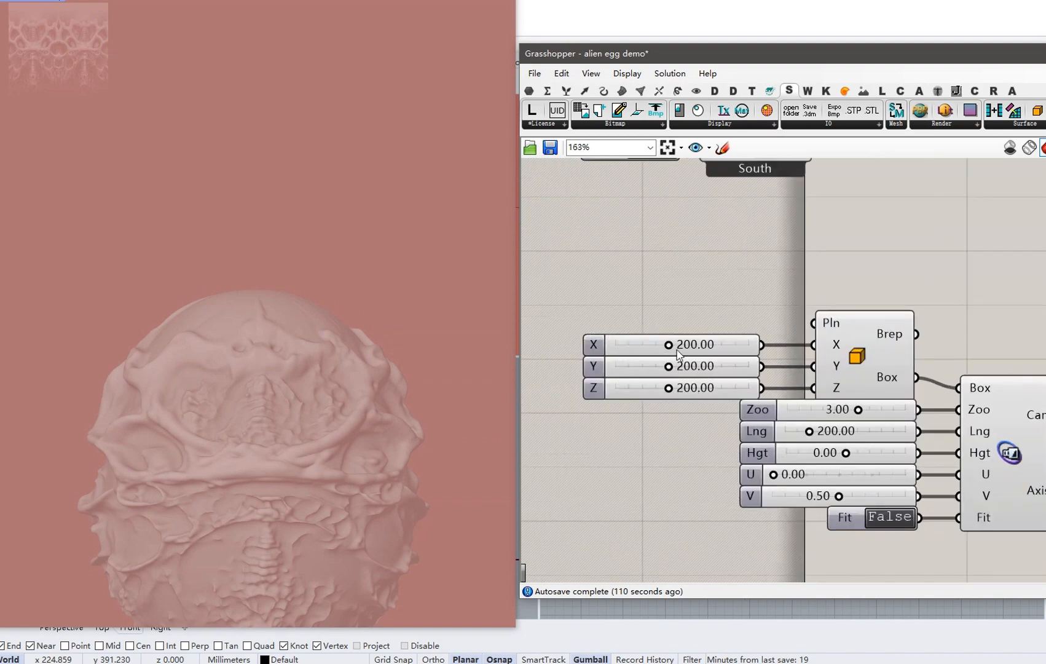
pyautogui.moveTo(670, 346); pyautogui.dragTo(644, 391)
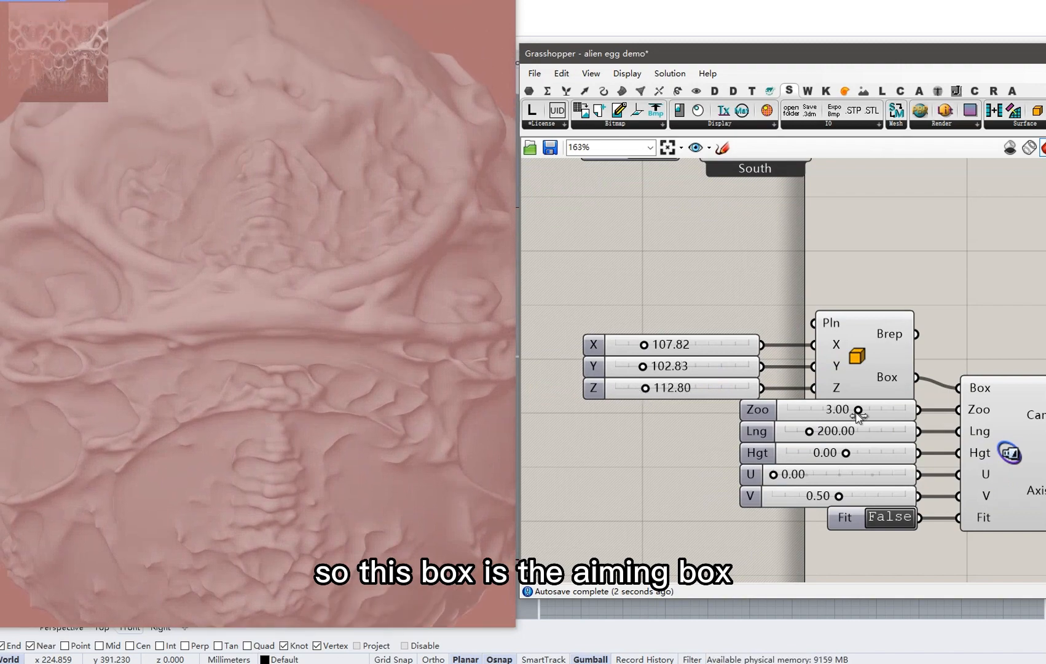
# Set the orbit camera's zoom to 2.04 and Para to False for a perspective view.
pyautogui.moveTo(858, 413); pyautogui.dragTo(796, 432)
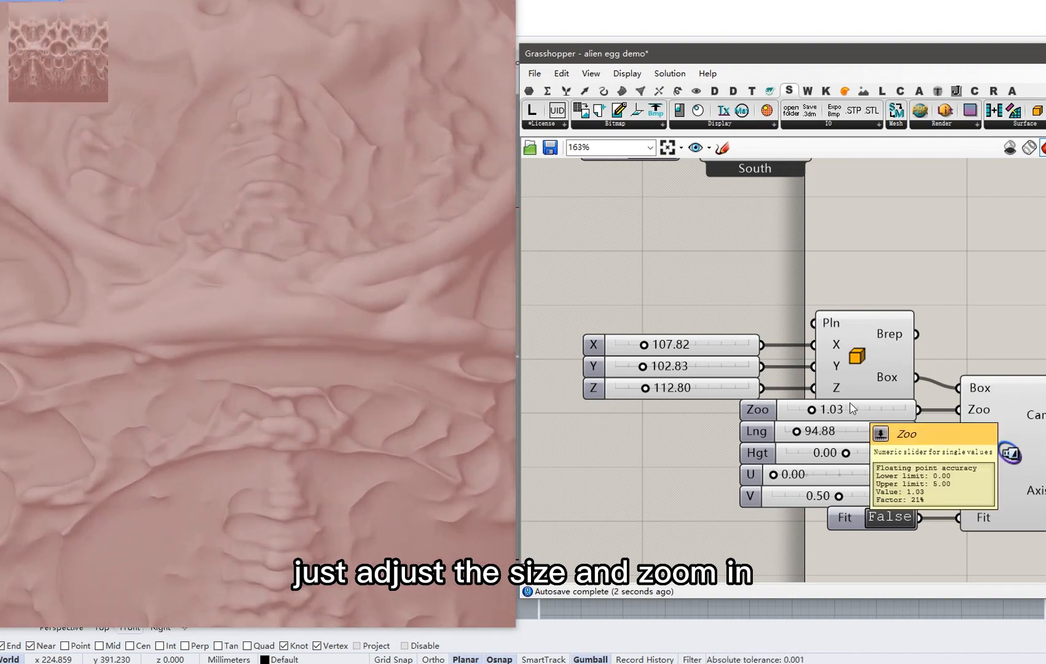
pyautogui.scroll(-5, 353, 362)
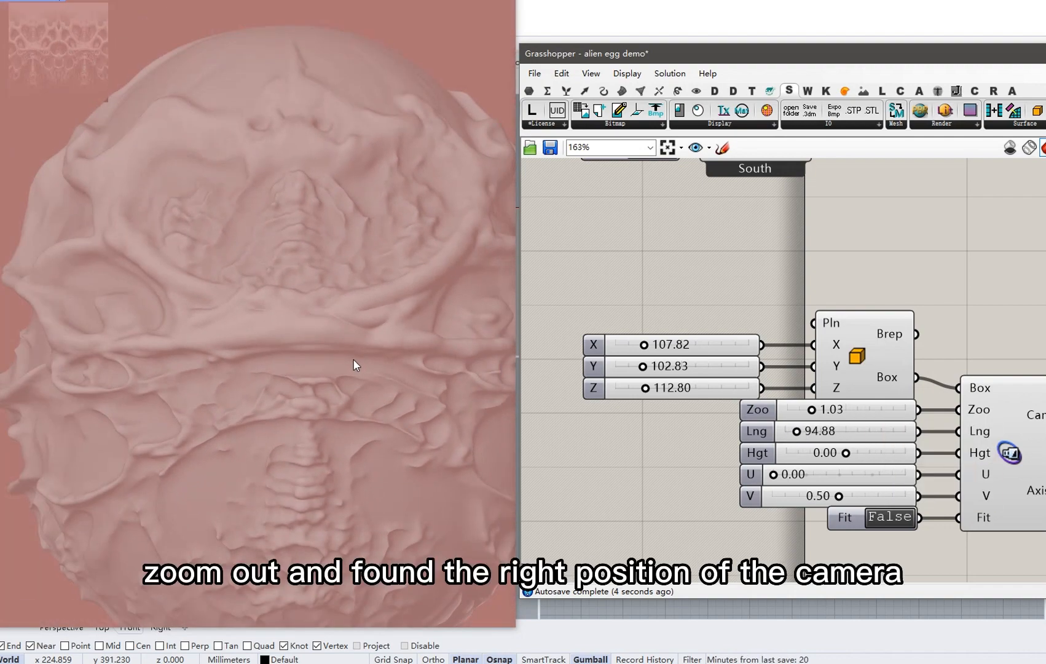
pyautogui.scroll(-8, 354, 364)
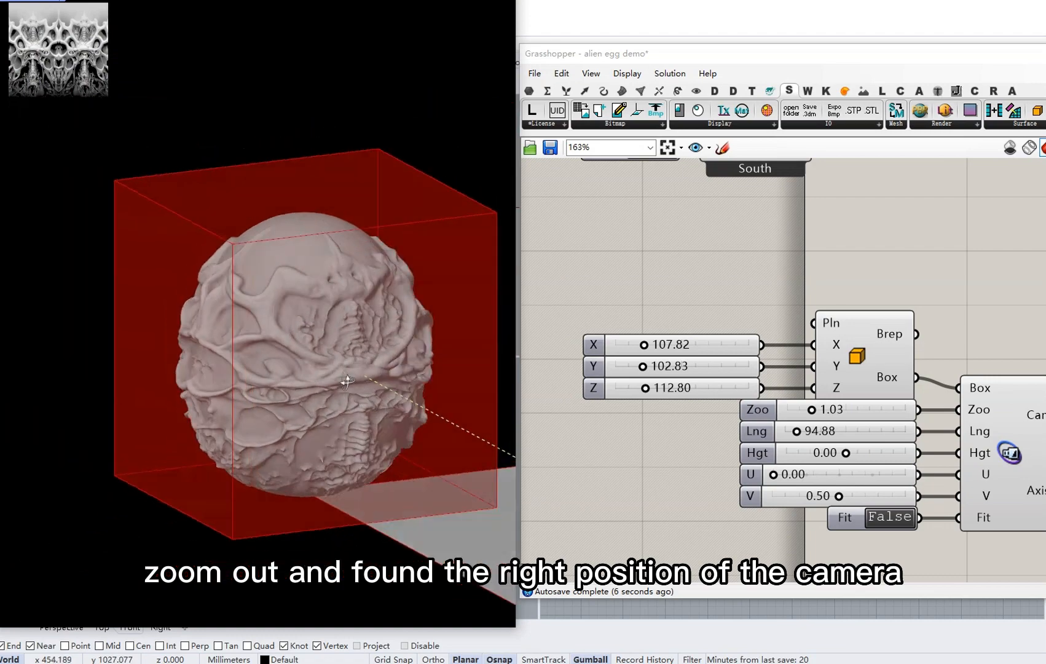
pyautogui.scroll(-5, 330, 352)
pyautogui.moveTo(347, 382); pyautogui.dragTo(479, 380, button='right')
pyautogui.scroll(3, 330, 353)
pyautogui.moveTo(843, 388); pyautogui.dragTo(677, 318, button='right')
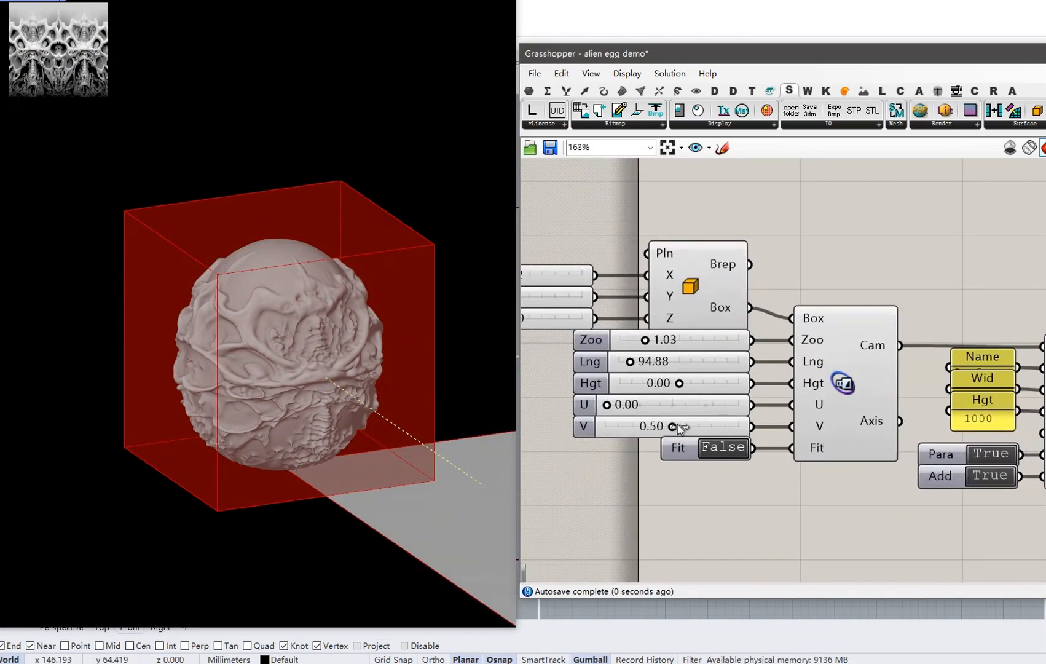
pyautogui.moveTo(678, 424); pyautogui.dragTo(676, 425)
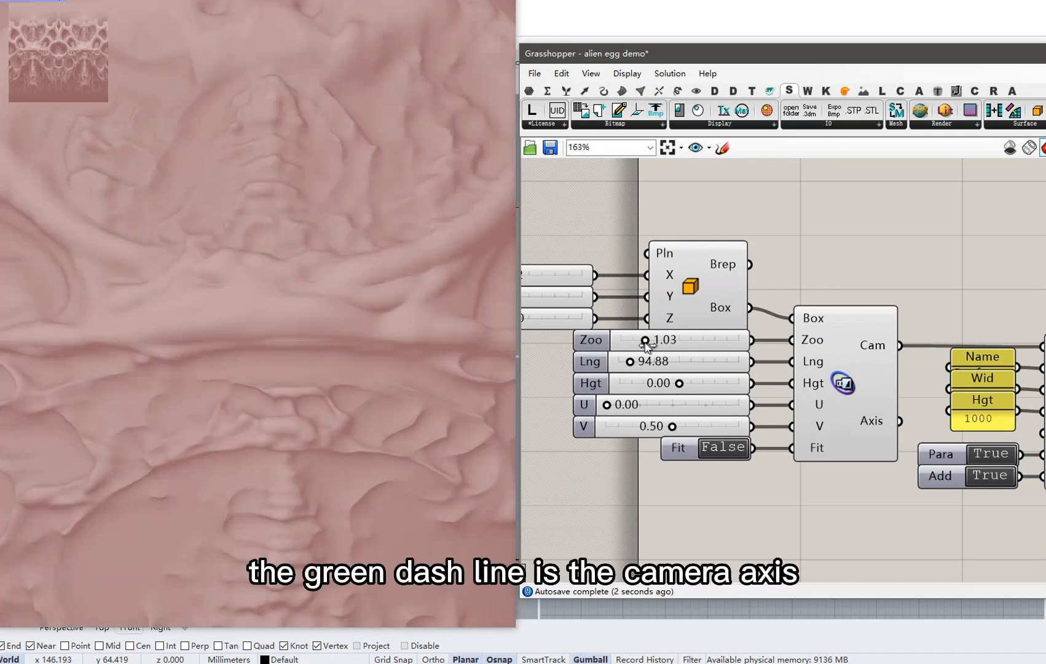
pyautogui.moveTo(645, 341); pyautogui.dragTo(670, 342)
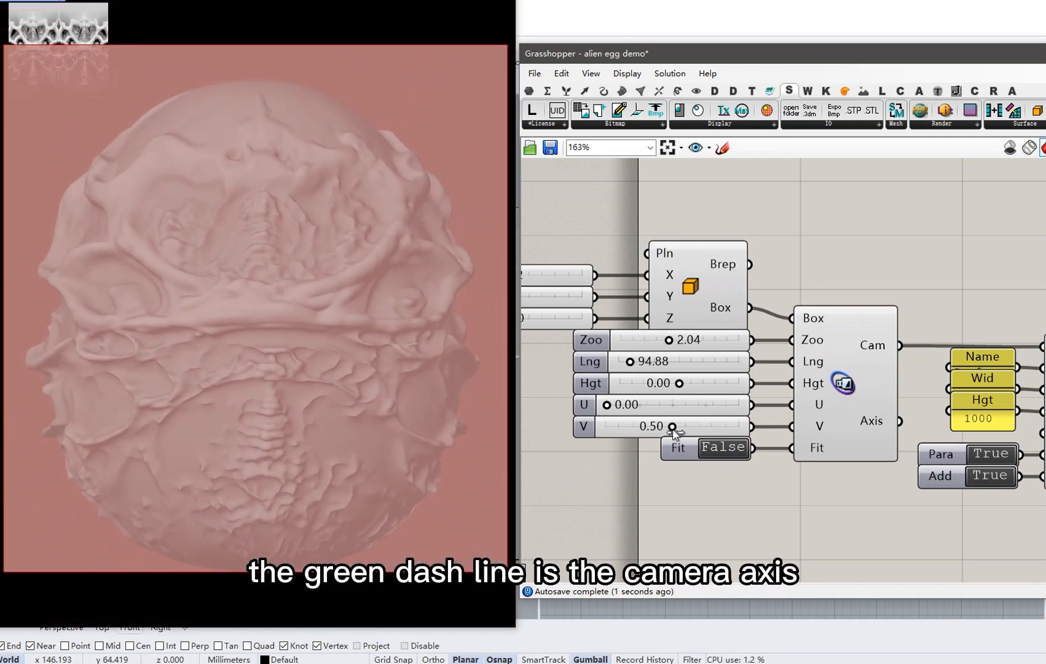
pyautogui.scroll(-3, 767, 406)
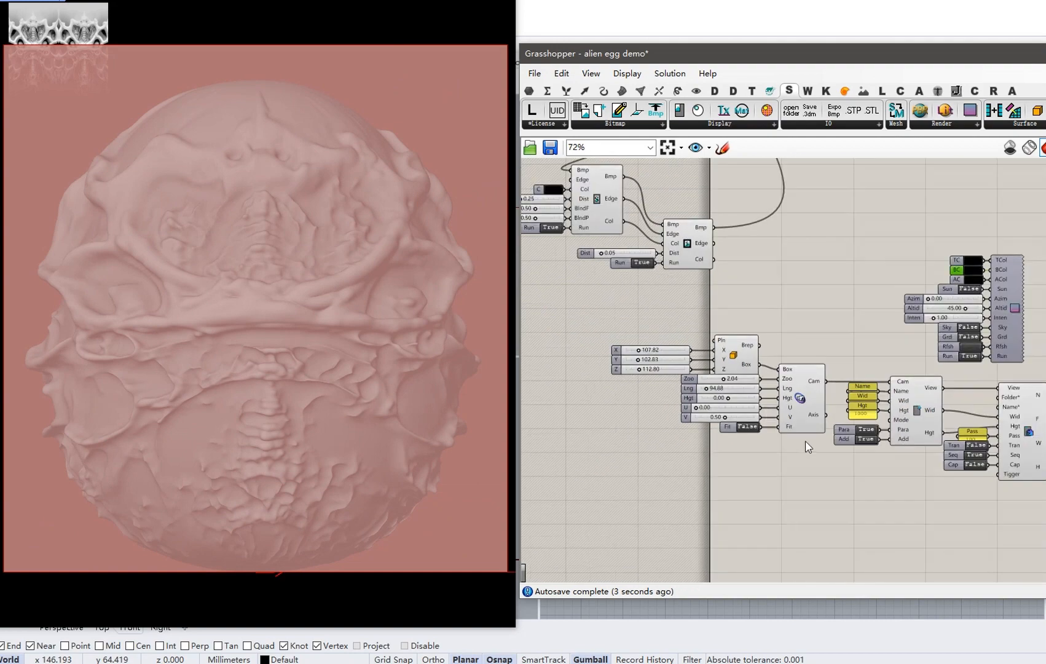
pyautogui.doubleClick(871, 433)
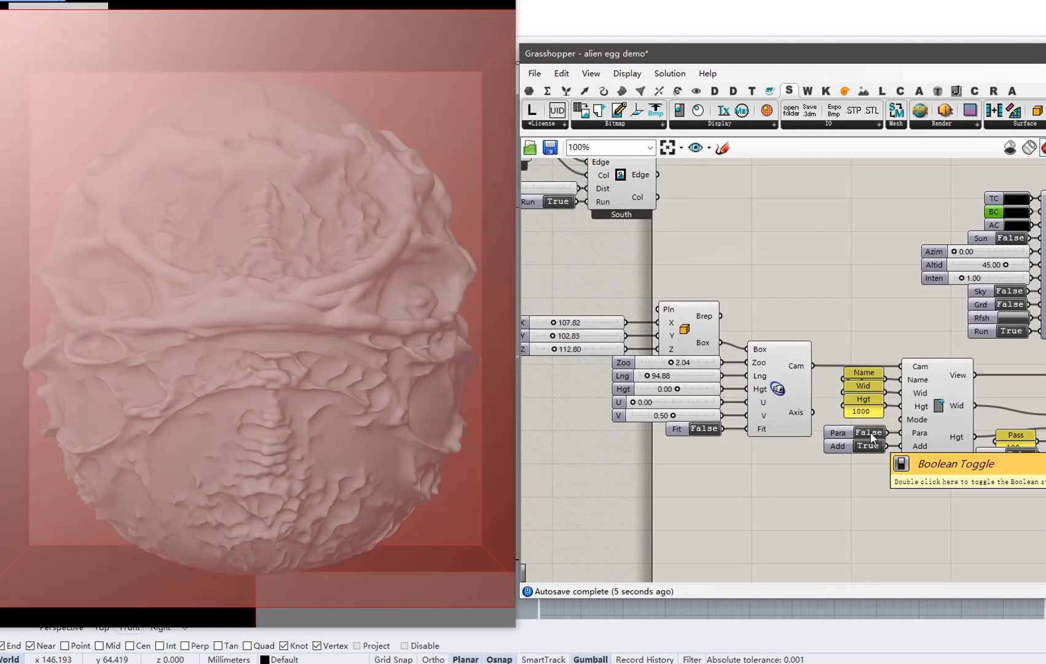
pyautogui.moveTo(767, 499); pyautogui.dragTo(582, 300)
pyautogui.rightClick(772, 256)
# Hide the selected camera components' preview and orbit the egg to inspect the relief.
pyautogui.click(802, 280)
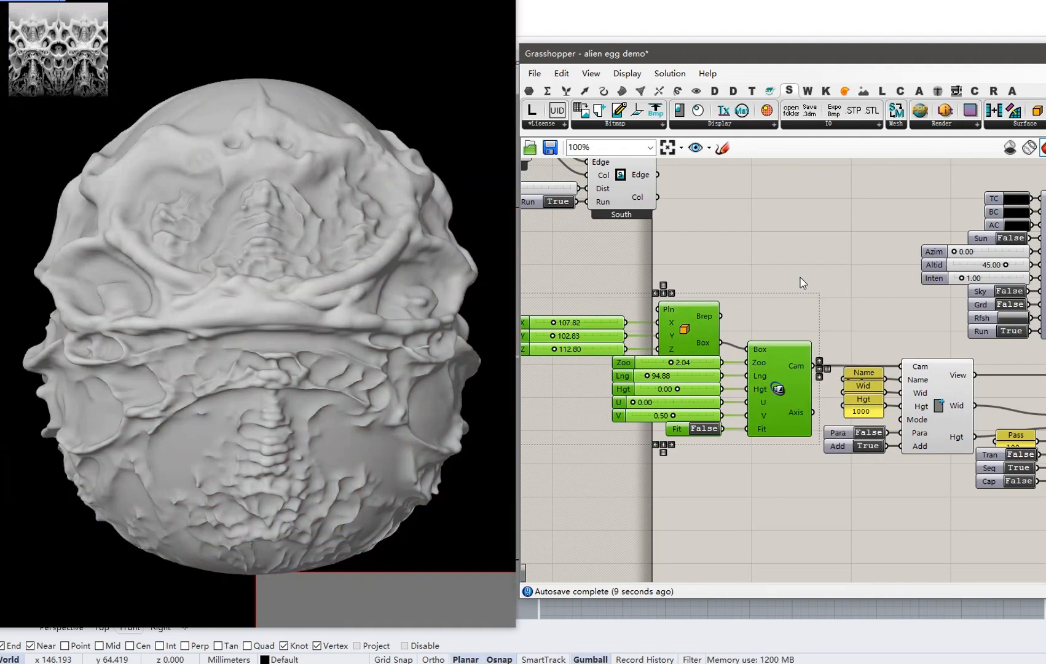
pyautogui.moveTo(332, 304); pyautogui.dragTo(385, 304, button='right')
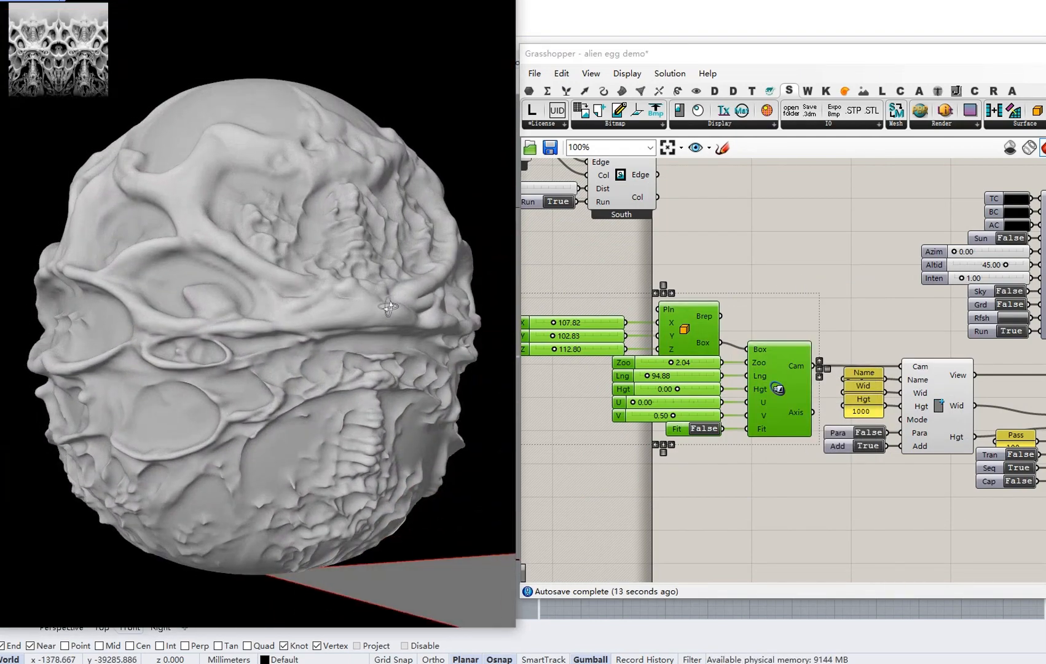
pyautogui.moveTo(812, 267); pyautogui.dragTo(696, 397, button='right')
pyautogui.scroll(-3, 757, 323)
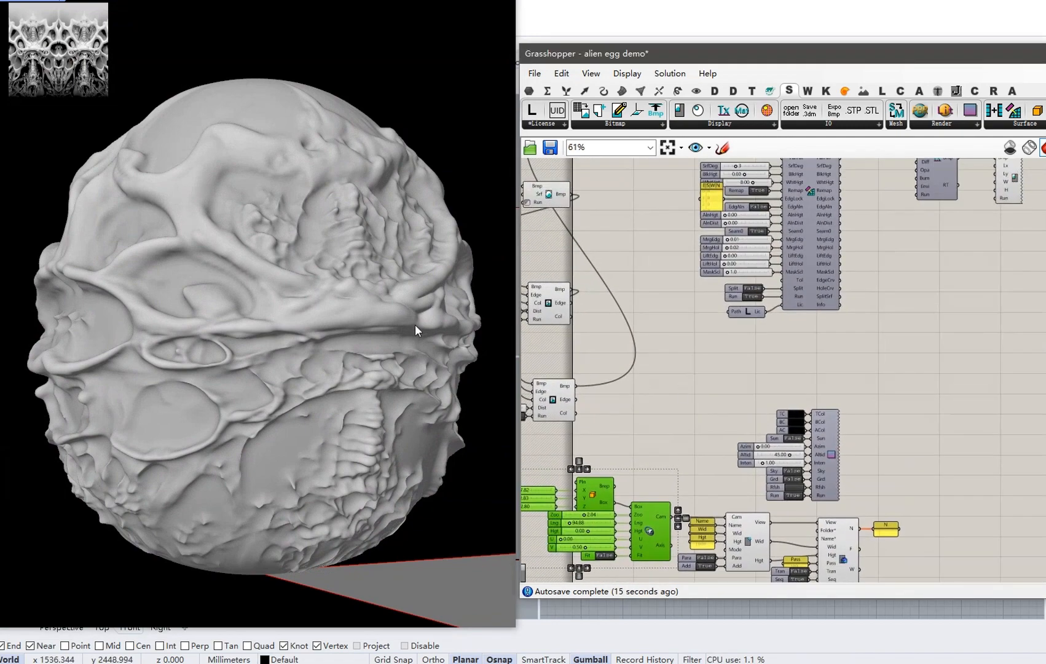
pyautogui.moveTo(421, 327)
pyautogui.mouseDown(button='right')
pyautogui.moveTo(376, 322)
pyautogui.moveTo(418, 334)
pyautogui.mouseUp(button='right')
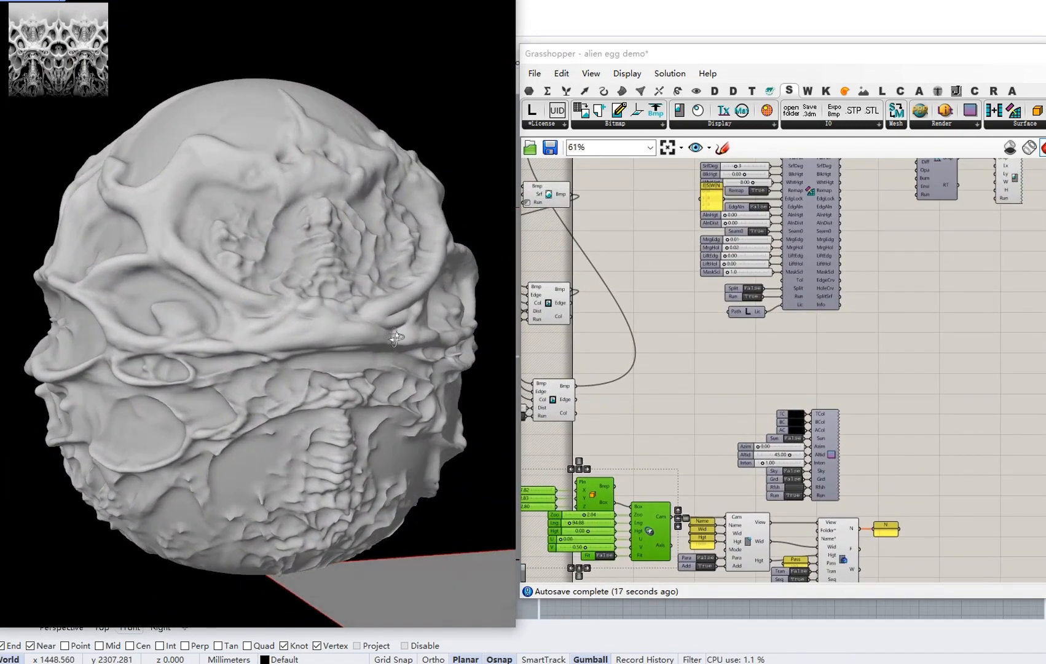
pyautogui.moveTo(803, 290); pyautogui.dragTo(700, 397, button='right')
pyautogui.moveTo(802, 316); pyautogui.dragTo(791, 339, button='right')
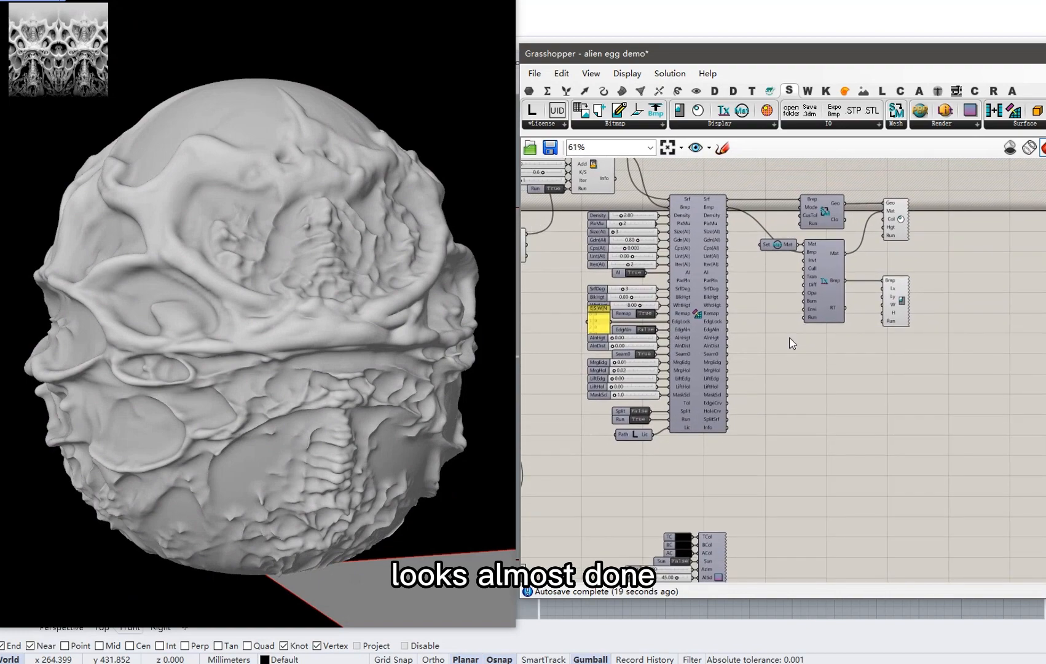
pyautogui.scroll(-1, 791, 339)
pyautogui.moveTo(441, 327)
pyautogui.mouseDown(button='right')
pyautogui.moveTo(359, 327)
pyautogui.moveTo(435, 328)
pyautogui.mouseUp(button='right')
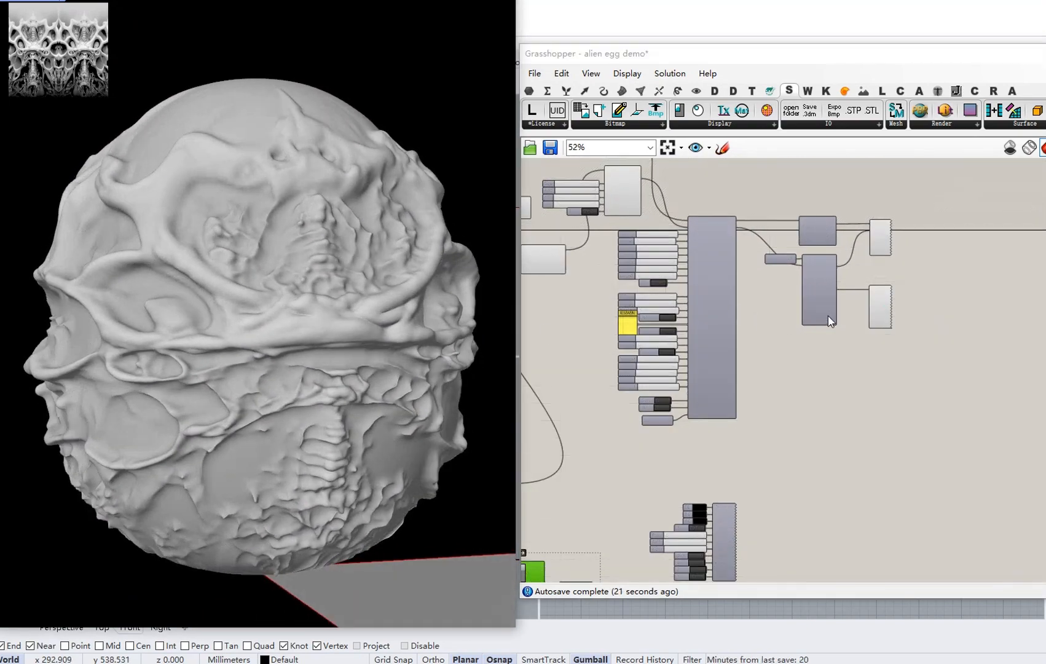
# Change the green gene pool's Maximum from 45 to 43 in the GeneList Editor.
pyautogui.scroll(1, 828, 319)
pyautogui.moveTo(797, 303); pyautogui.dragTo(901, 420, button='right')
pyautogui.scroll(-2, 898, 418)
pyautogui.moveTo(757, 256); pyautogui.dragTo(811, 319, button='right')
pyautogui.scroll(8, 703, 392)
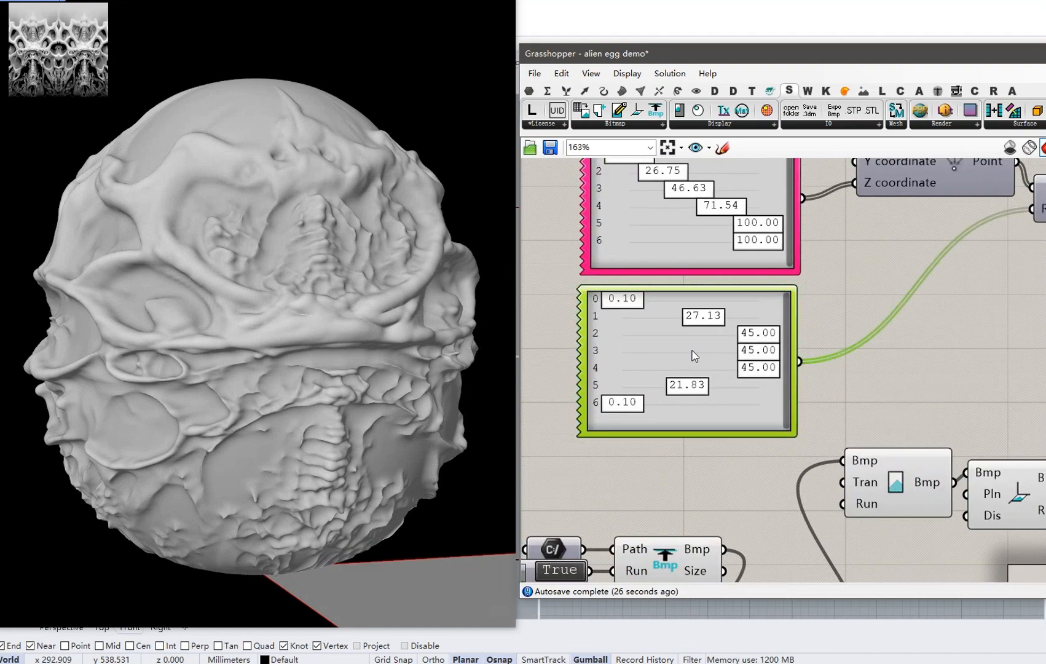
pyautogui.doubleClick(694, 356)
pyautogui.doubleClick(768, 362)
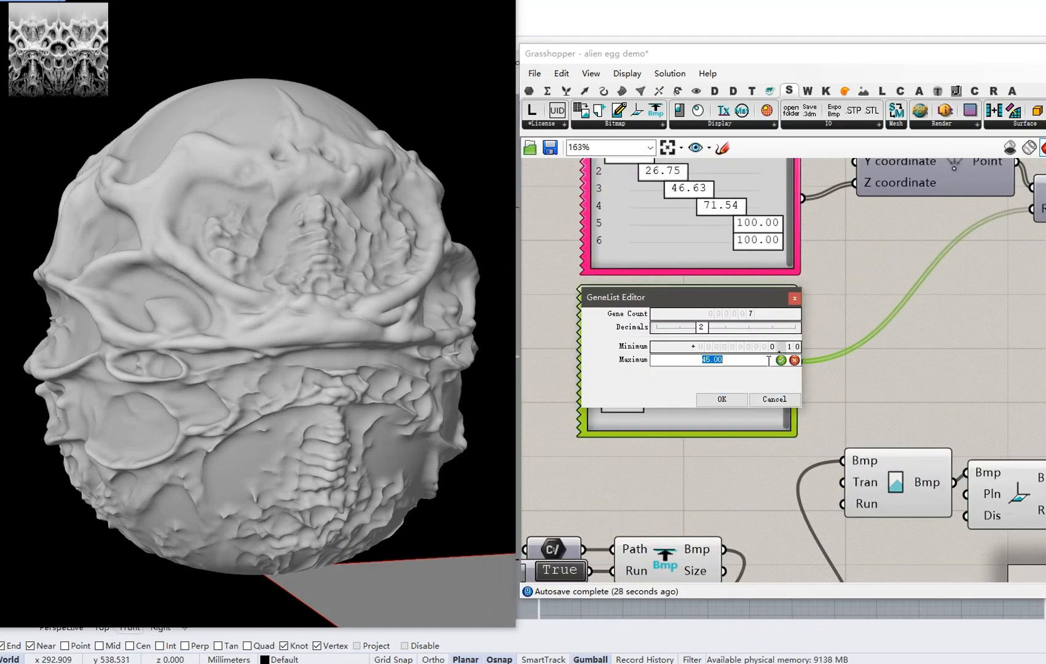
pyautogui.click(737, 398)
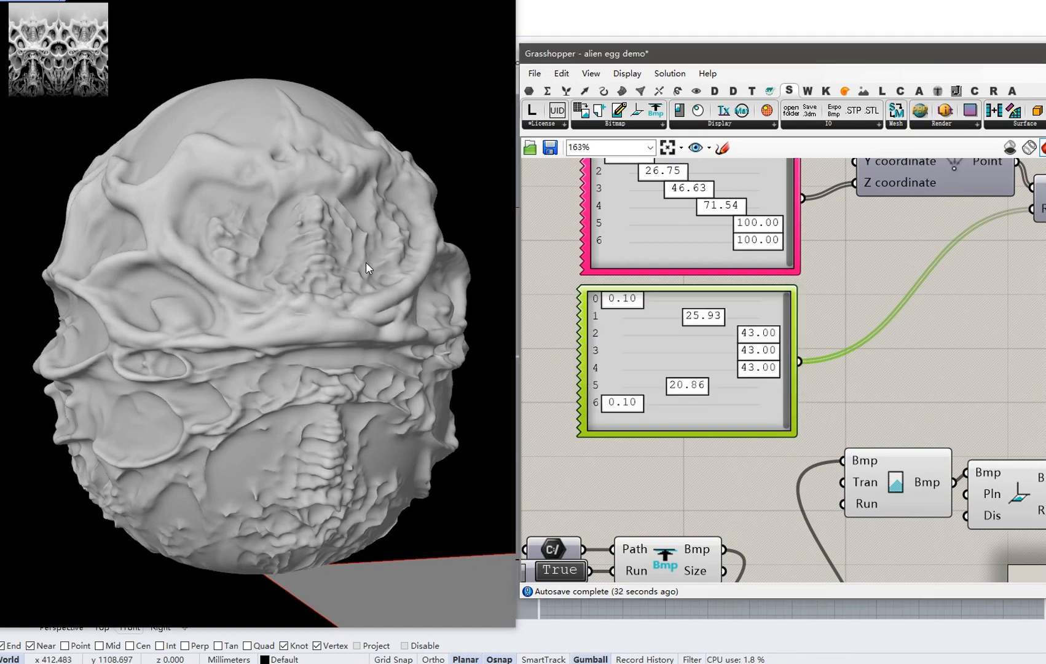
pyautogui.scroll(-1, 369, 264)
pyautogui.moveTo(370, 265)
pyautogui.mouseDown(button='right')
pyautogui.moveTo(298, 271)
pyautogui.moveTo(366, 276)
pyautogui.mouseUp(button='right')
pyautogui.scroll(-5, 710, 308)
pyautogui.moveTo(1041, 425); pyautogui.dragTo(753, 317, button='right')
pyautogui.scroll(2, 786, 334)
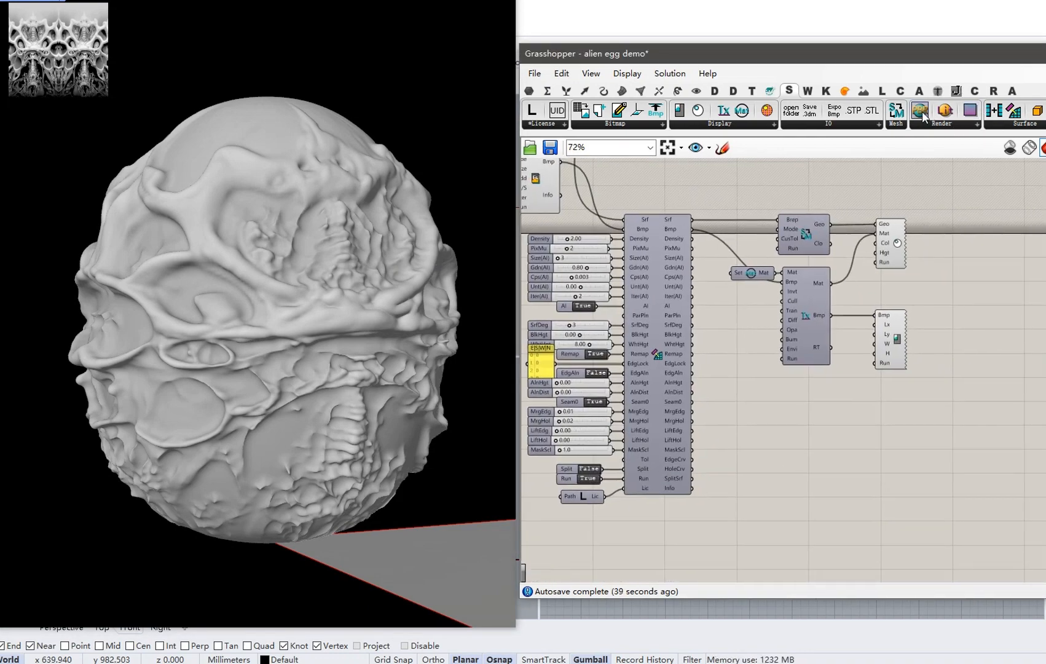
# Add an auto-set-up PBRMaterialCreate component and feed it the SurfaceRelief surface as Geometry.
pyautogui.click(823, 492)
pyautogui.moveTo(823, 494); pyautogui.dragTo(816, 450, button='right')
pyautogui.moveTo(816, 451); pyautogui.dragTo(835, 484)
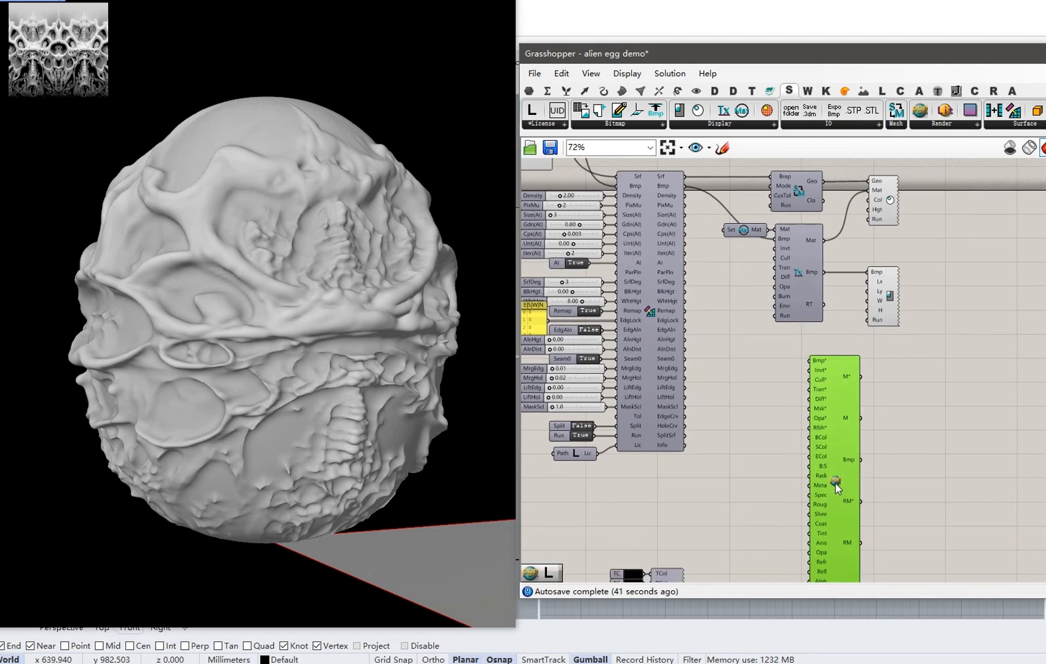
pyautogui.rightClick(835, 484)
pyautogui.click(899, 556)
pyautogui.moveTo(768, 334); pyautogui.dragTo(767, 364, button='right')
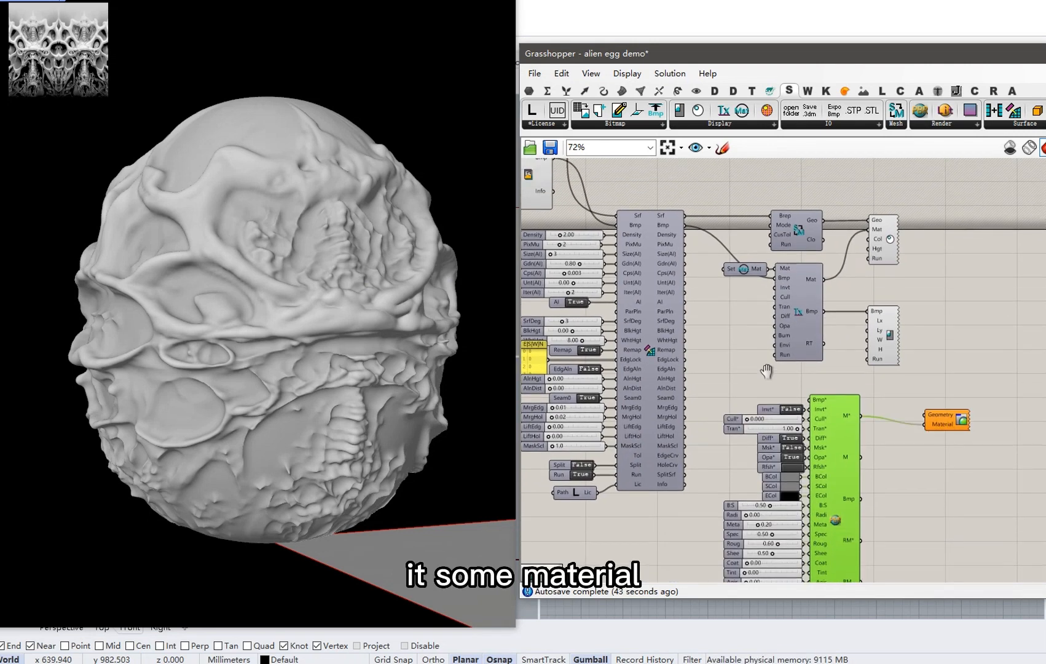
pyautogui.scroll(1, 768, 363)
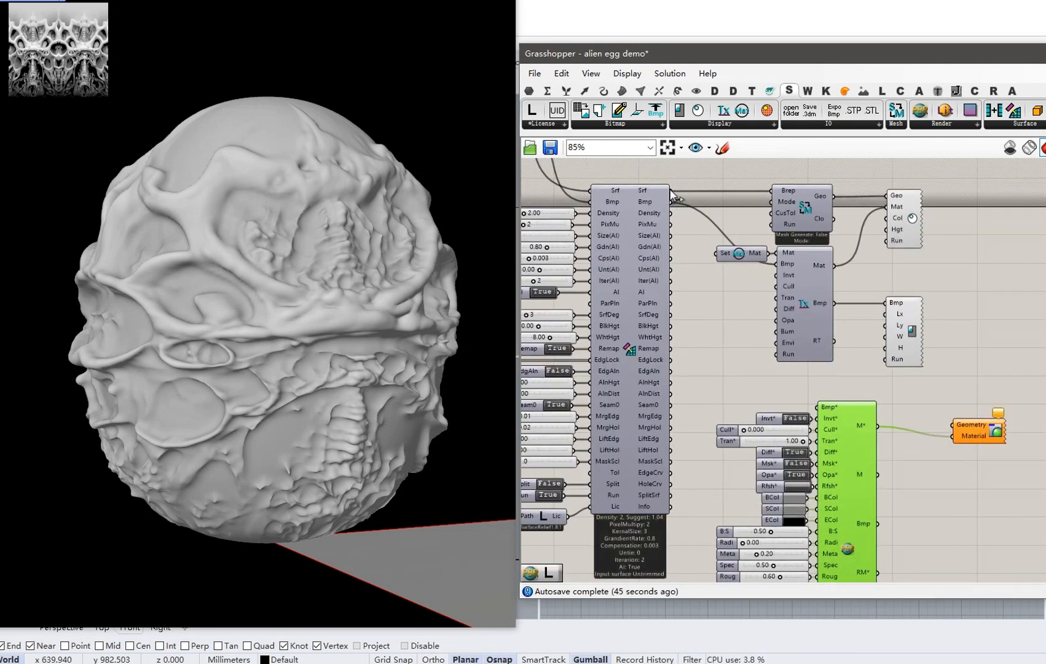
pyautogui.moveTo(672, 191); pyautogui.dragTo(951, 415)
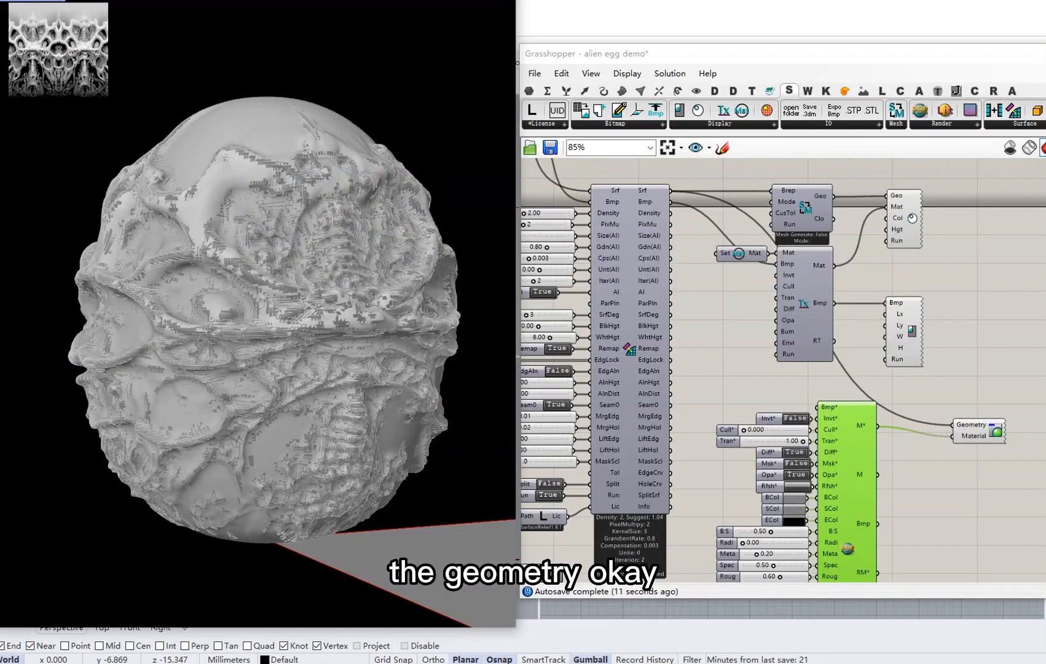
# Auto-create the texture component's inputs and wire the Run toggle to it.
pyautogui.moveTo(751, 382); pyautogui.dragTo(731, 371, button='right')
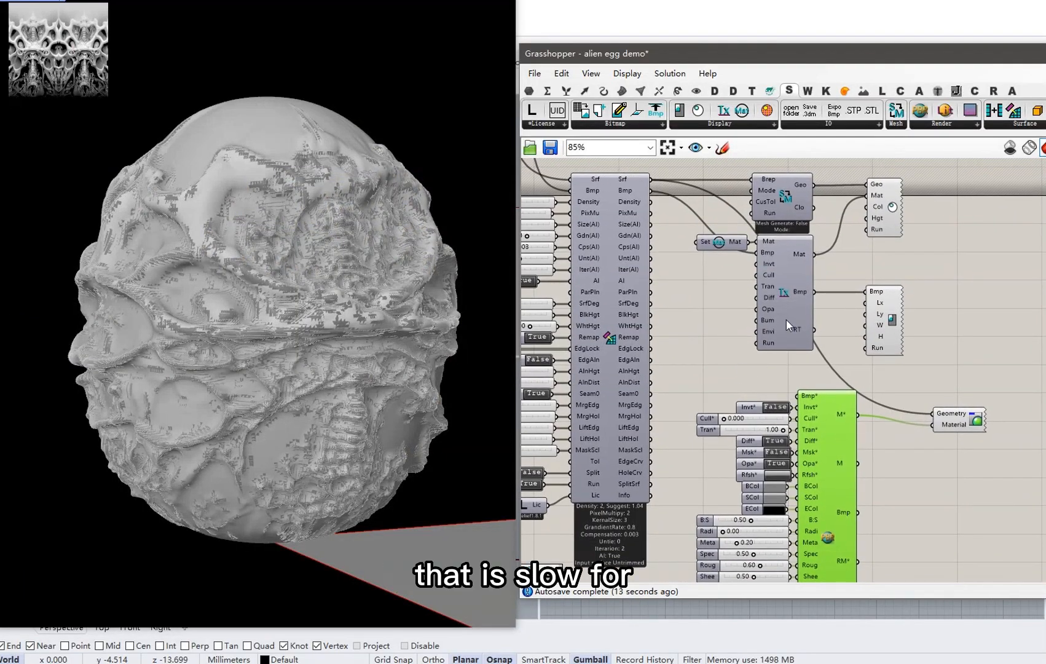
pyautogui.rightClick(781, 290)
pyautogui.click(827, 364)
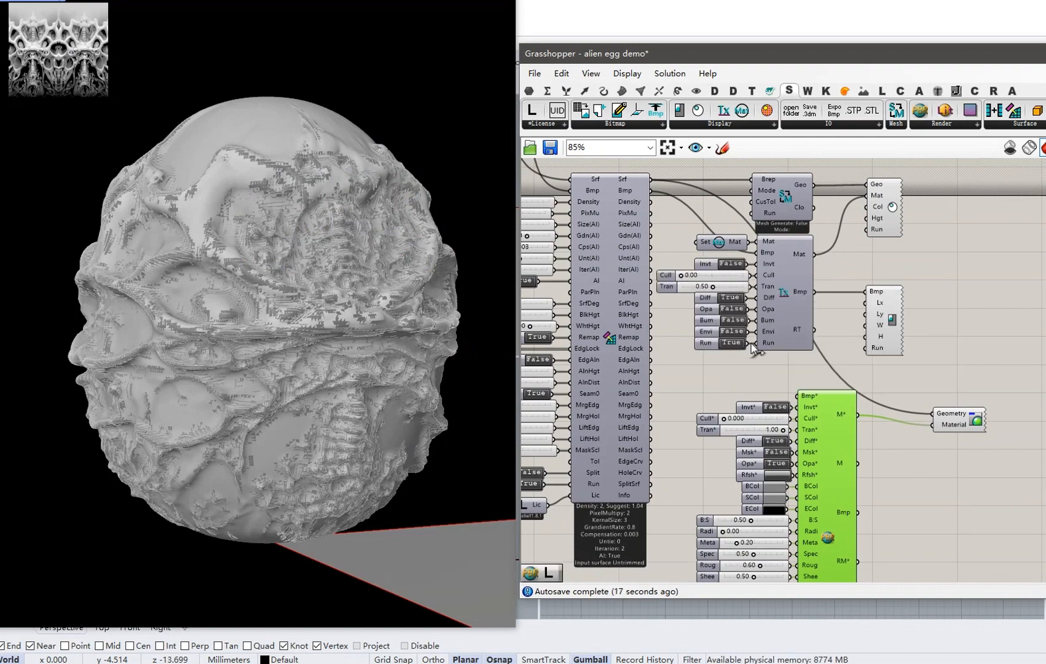
pyautogui.moveTo(749, 343); pyautogui.dragTo(865, 230)
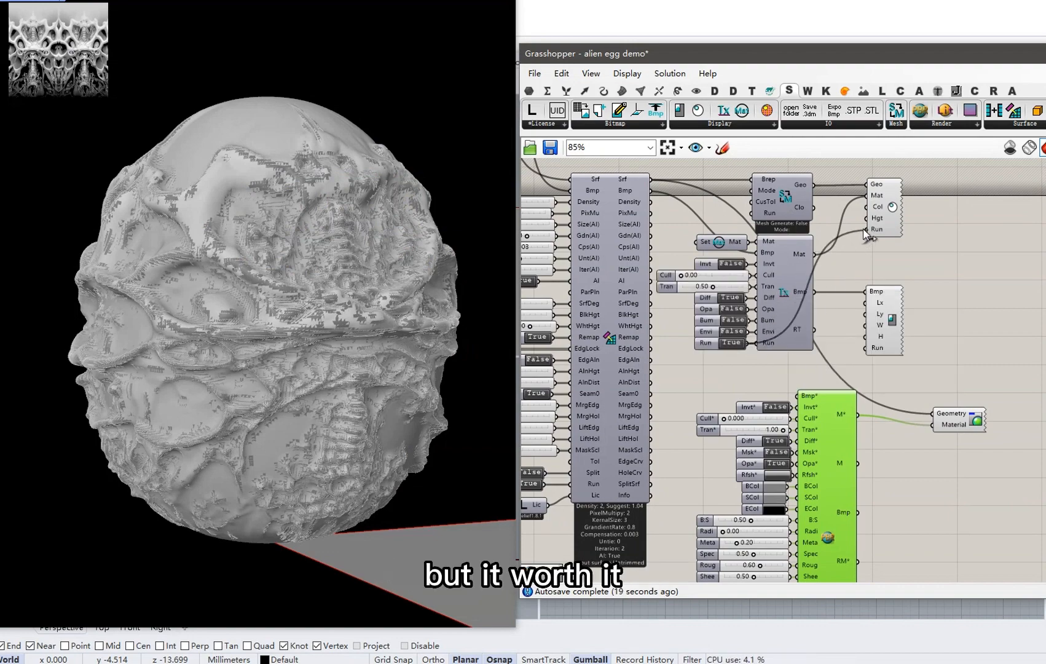
# Set the Tx component's Run toggle to False so the egg previews with its translucent PBR material.
pyautogui.doubleClick(732, 342)
pyautogui.moveTo(209, 366); pyautogui.dragTo(327, 348, button='right')
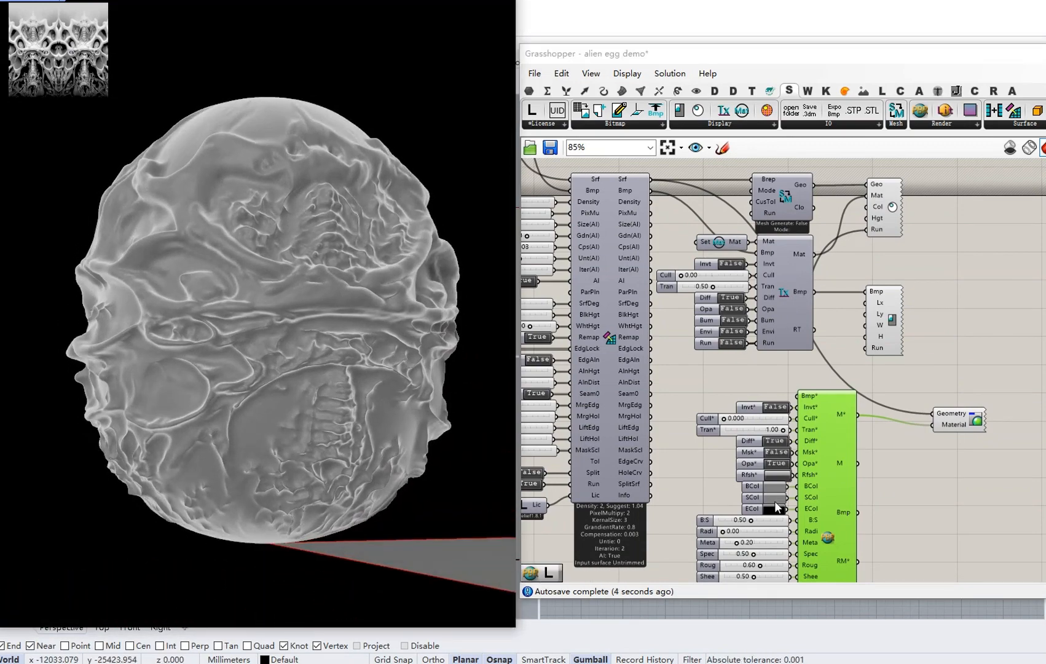
pyautogui.moveTo(658, 418); pyautogui.dragTo(810, 397, button='right')
pyautogui.scroll(-1, 710, 394)
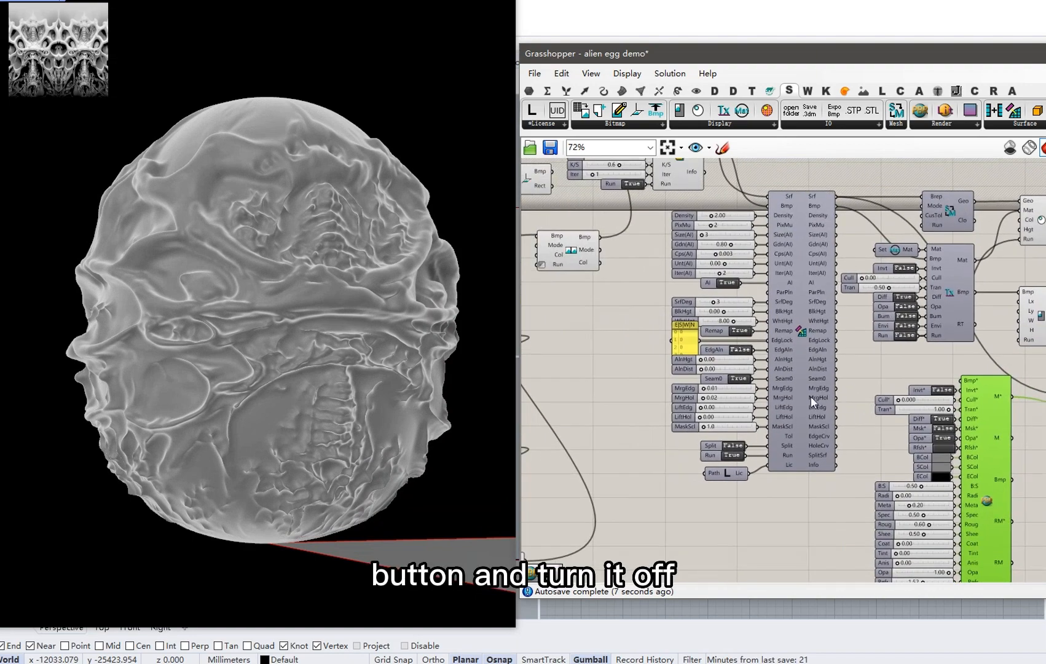
pyautogui.scroll(-1, 729, 382)
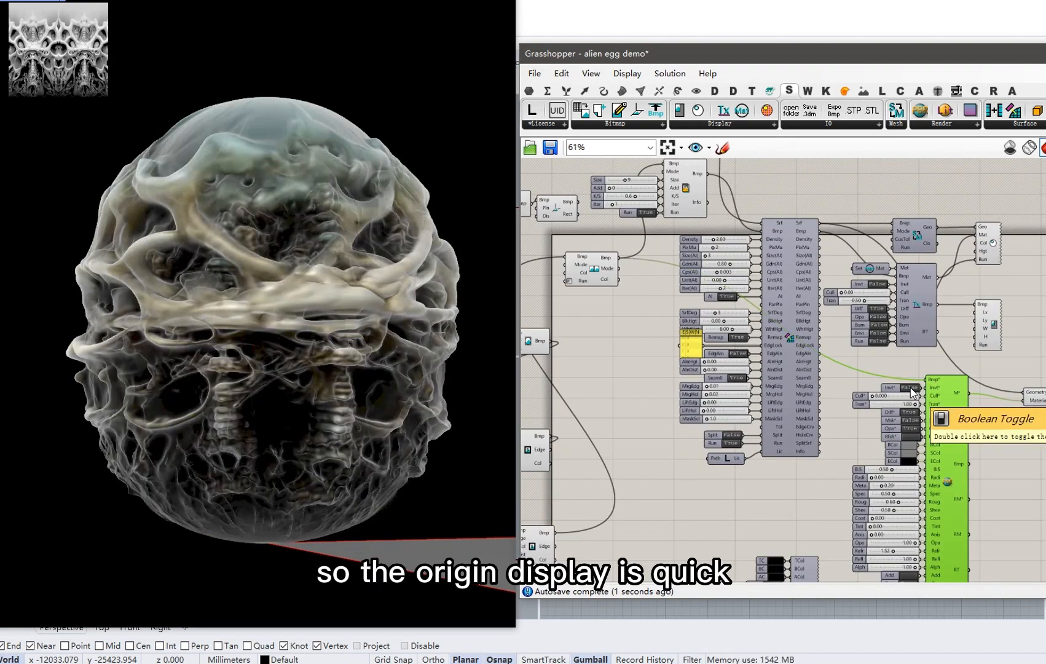
# Move the floating Rhino Viewport window down and to the right.
pyautogui.moveTo(421, 379)
pyautogui.mouseDown(button='right')
pyautogui.moveTo(432, 458)
pyautogui.moveTo(424, 387)
pyautogui.mouseUp(button='right')
pyautogui.moveTo(738, 479); pyautogui.dragTo(787, 365, button='right')
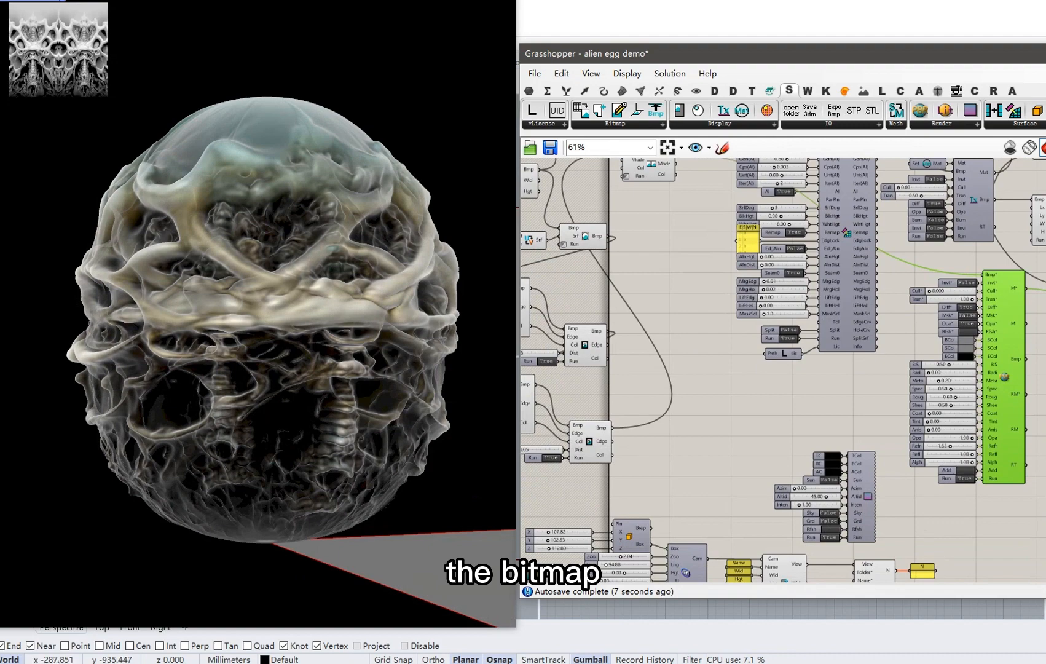
pyautogui.moveTo(90, 0); pyautogui.dragTo(97, 10)
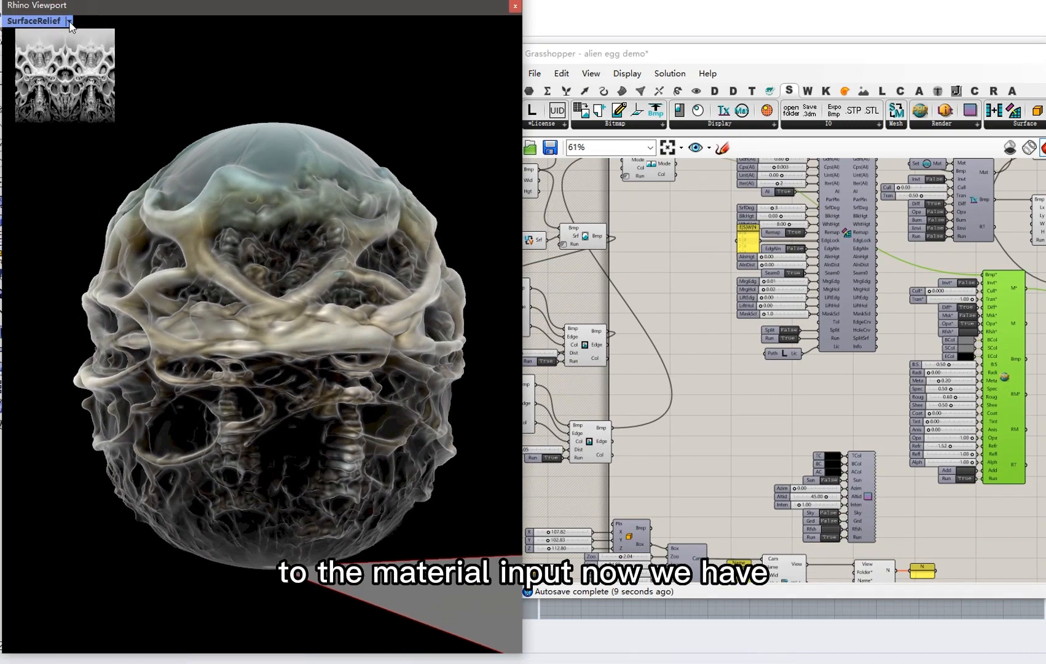
# Switch the floating viewport's display mode to Raytraced (Cycles).
pyautogui.click(70, 22)
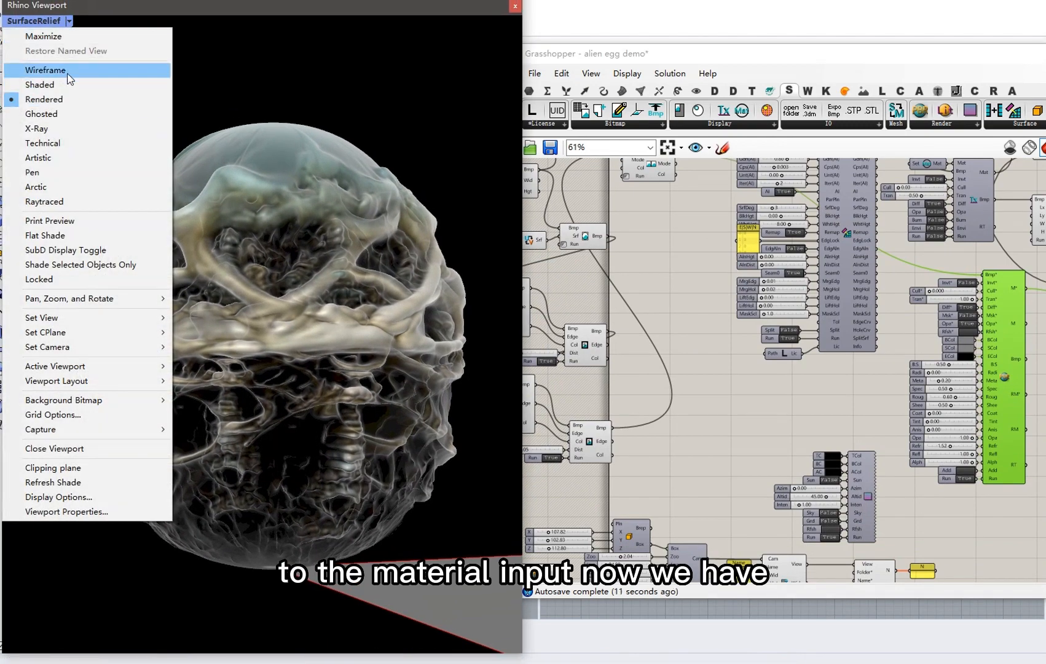
pyautogui.click(76, 205)
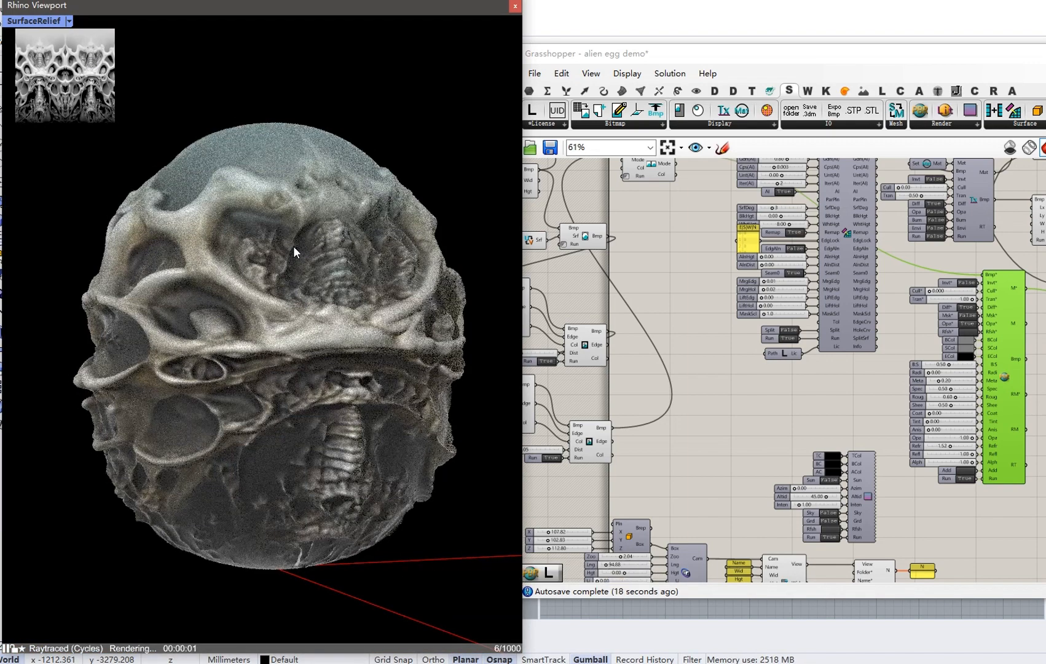
pyautogui.moveTo(352, 298); pyautogui.dragTo(217, 360, button='right')
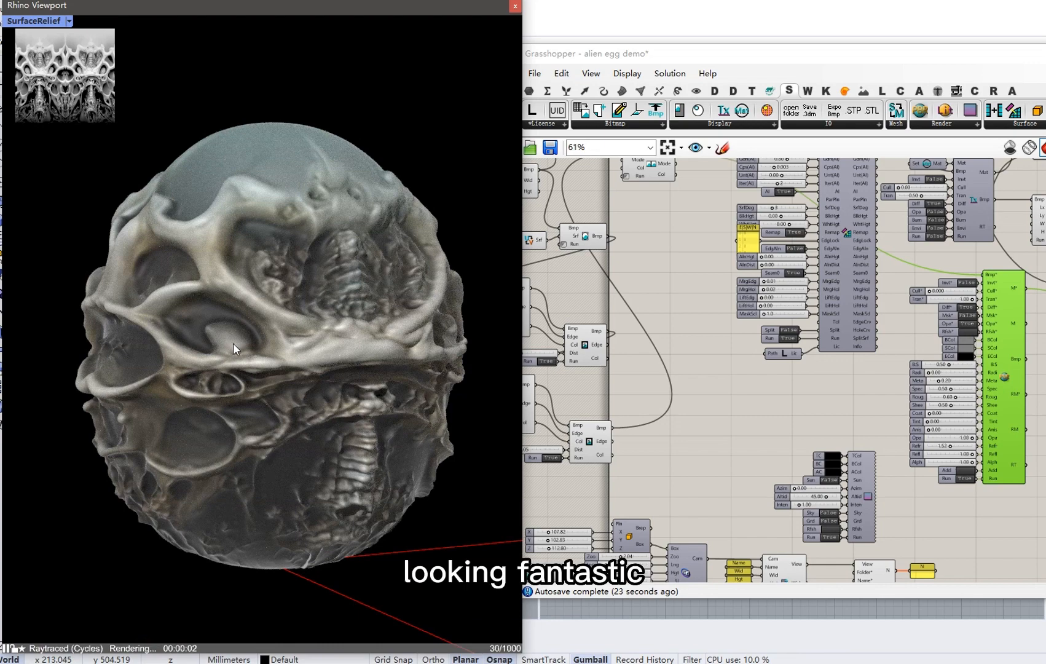
# Turn Preview Off for the left component cluster so only the textured egg shows.
pyautogui.moveTo(788, 438); pyautogui.dragTo(755, 378, button='right')
pyautogui.scroll(-3, 689, 356)
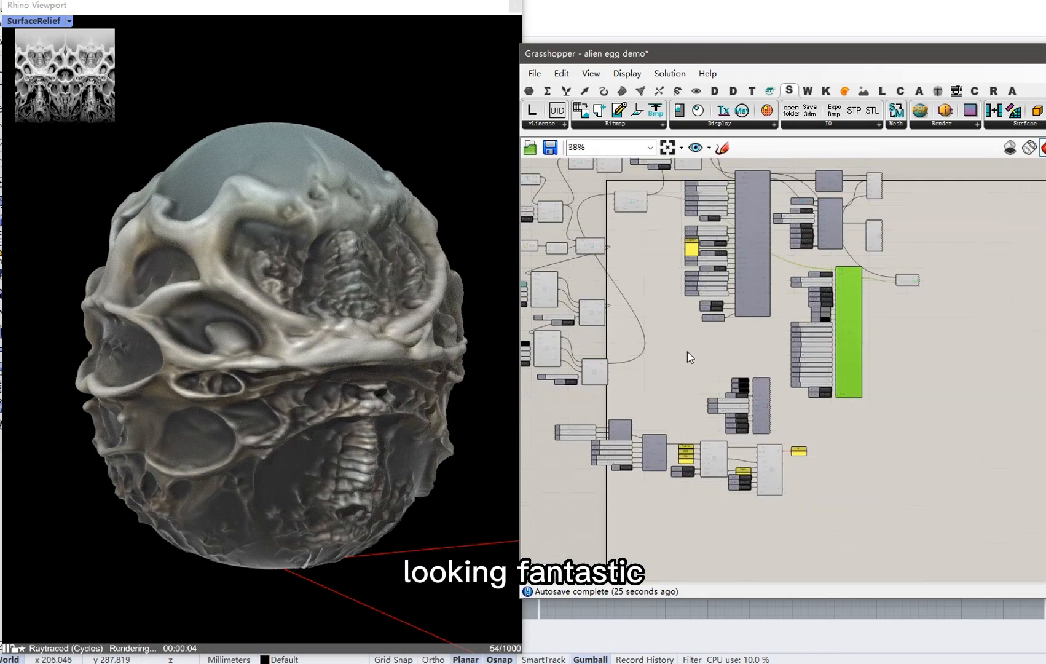
pyautogui.moveTo(689, 355); pyautogui.dragTo(836, 396, button='right')
pyautogui.moveTo(837, 431); pyautogui.dragTo(667, 198)
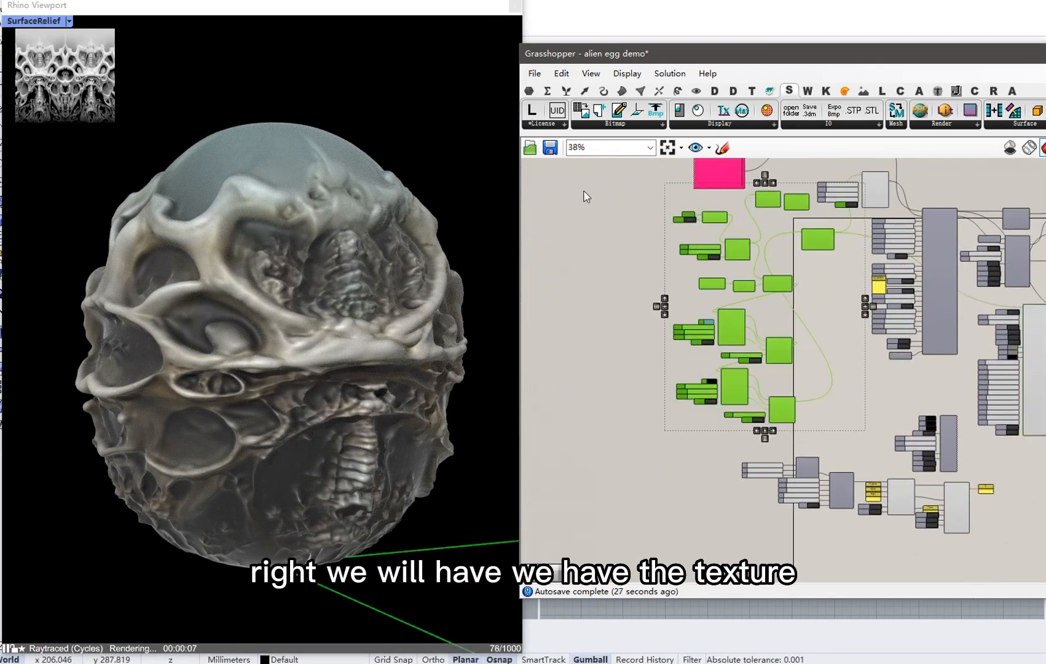
pyautogui.rightClick(584, 190)
pyautogui.click(615, 214)
pyautogui.moveTo(375, 281); pyautogui.dragTo(353, 187, button='right')
# Begin editing the lower South Dist slider's value.
pyautogui.scroll(7, 277, 536)
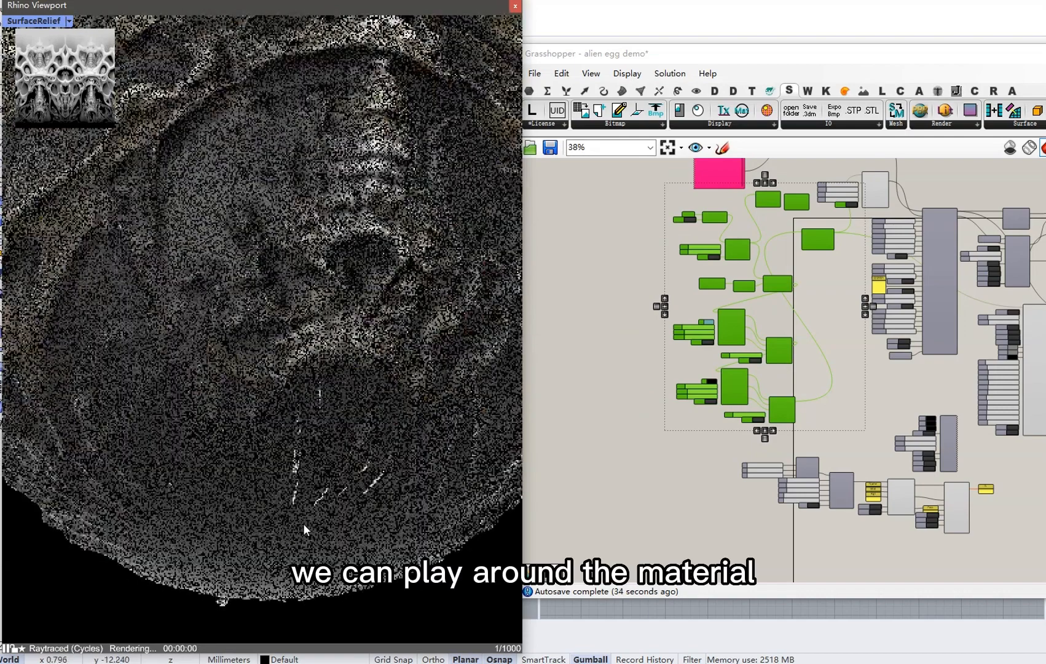
pyautogui.moveTo(304, 523); pyautogui.dragTo(359, 406, button='right')
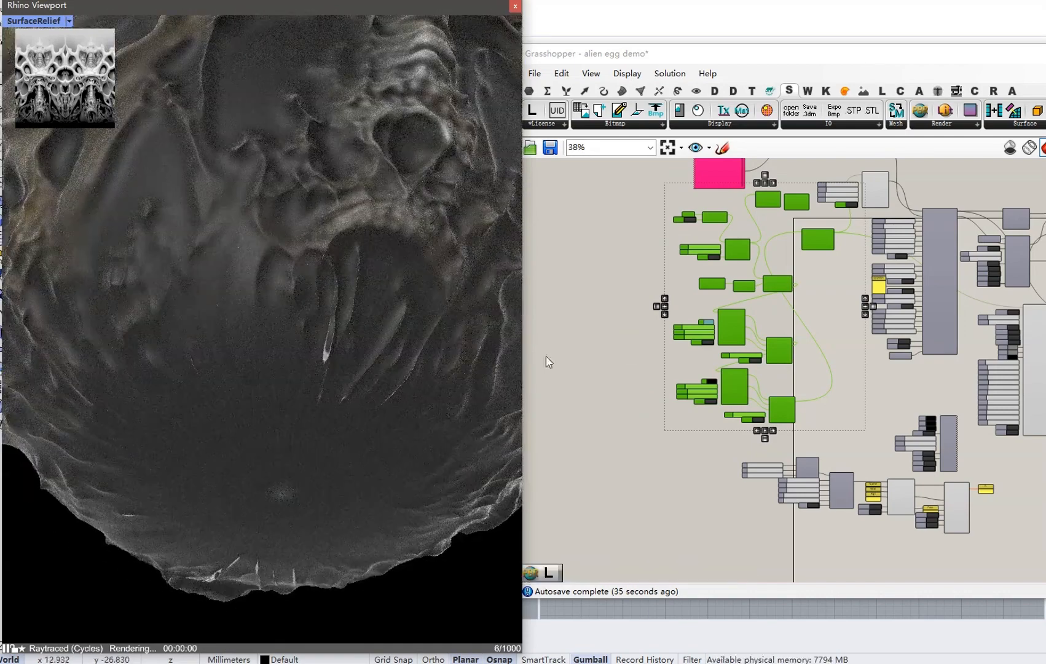
pyautogui.scroll(5, 703, 368)
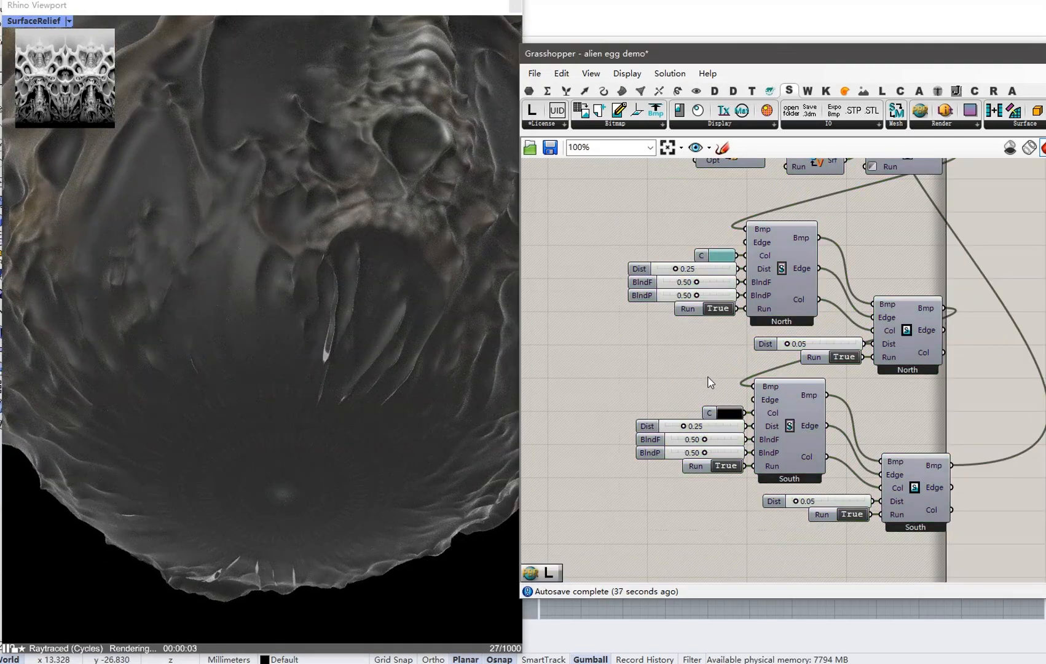
pyautogui.scroll(2, 709, 392)
pyautogui.doubleClick(706, 372)
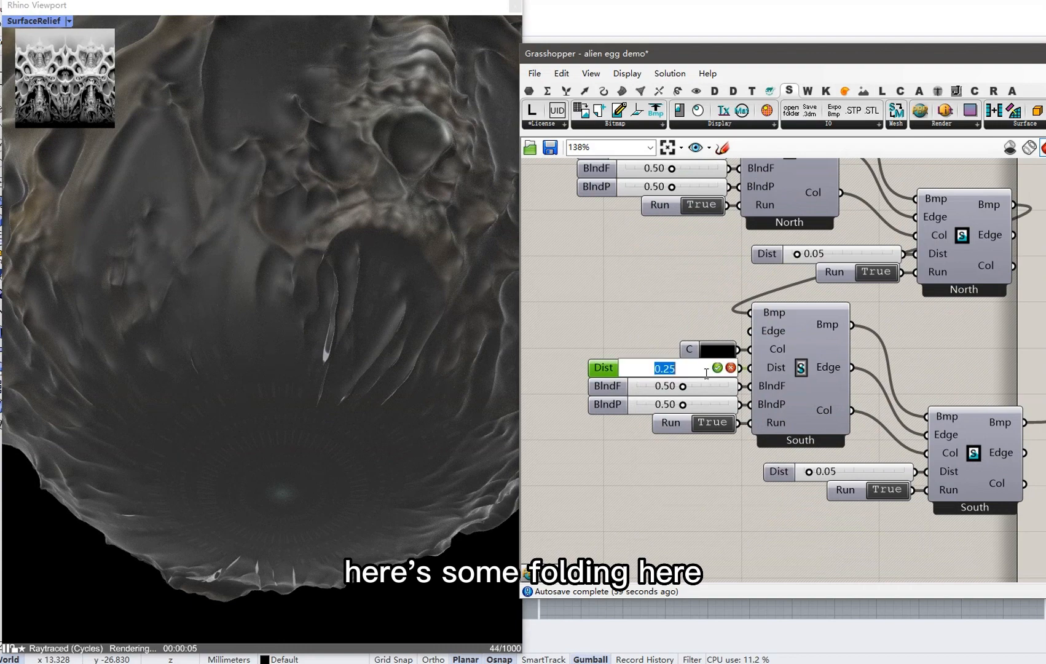
pyautogui.click(860, 474)
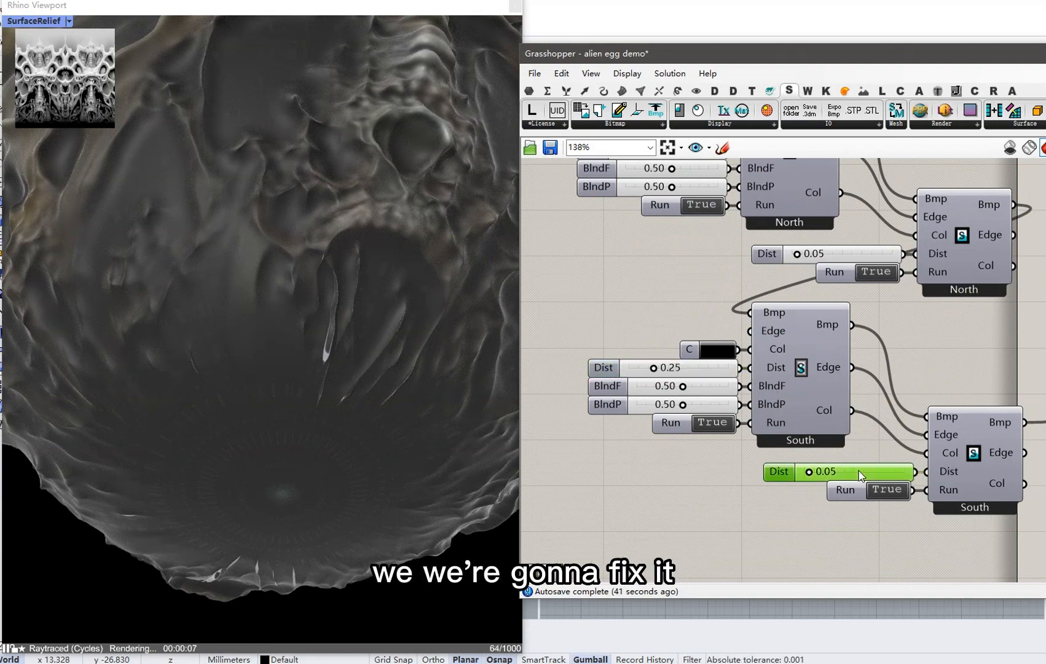
pyautogui.write('0.')
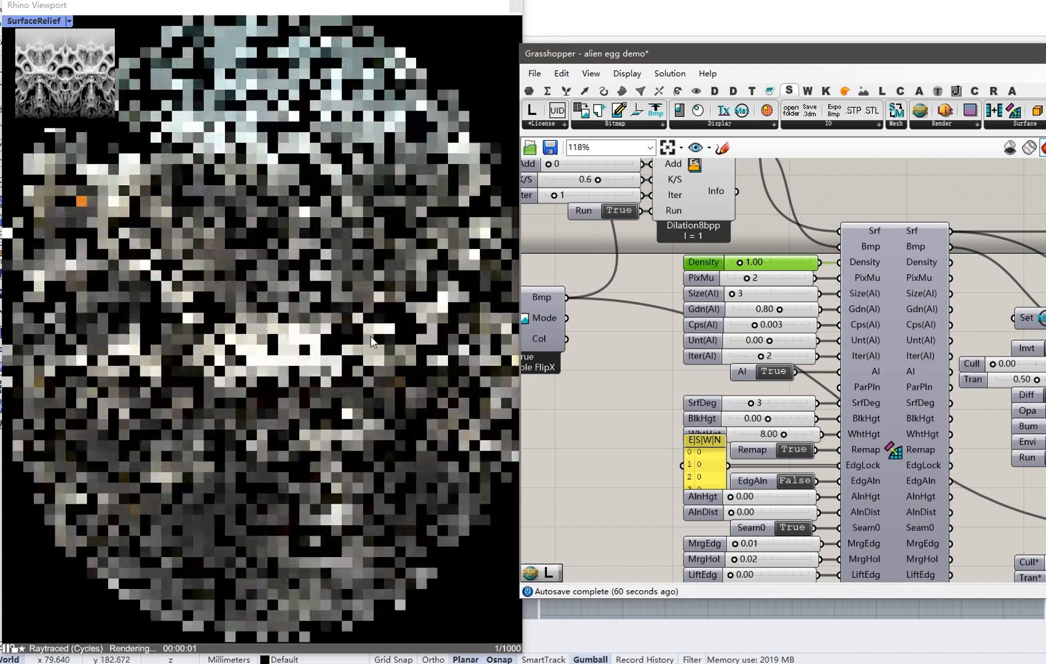
# Set the South Dist slider to 0.30 and inspect the bolder relief on the raytraced egg.
pyautogui.moveTo(370, 336); pyautogui.dragTo(390, 184, button='right')
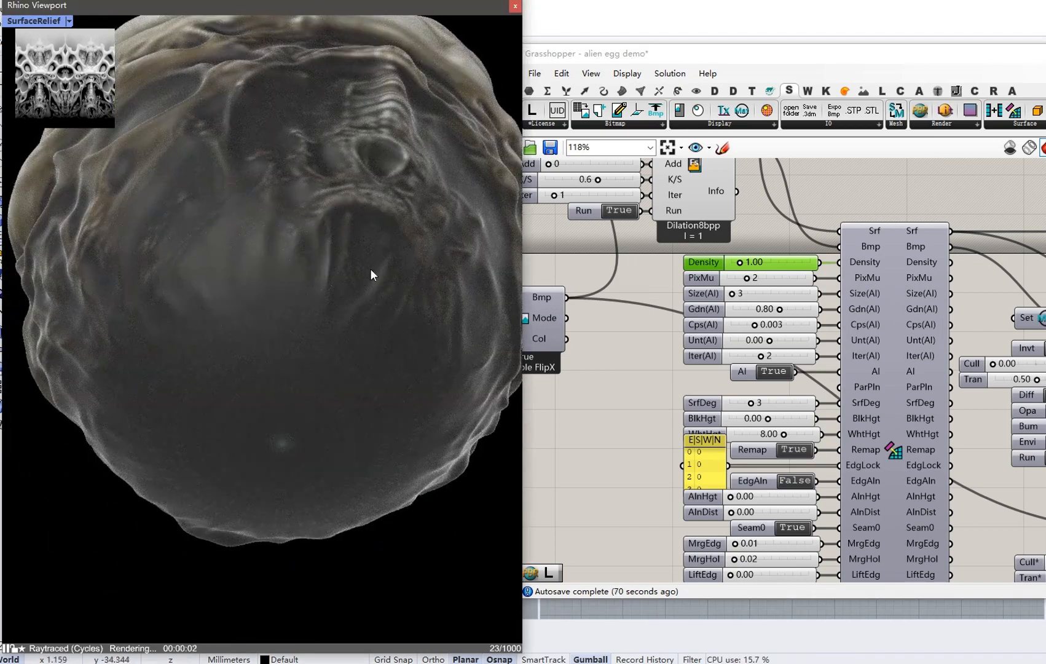
pyautogui.moveTo(610, 406); pyautogui.dragTo(776, 312, button='right')
pyautogui.scroll(-2, 771, 327)
pyautogui.moveTo(685, 429); pyautogui.dragTo(867, 268, button='right')
pyautogui.scroll(3, 621, 420)
pyautogui.doubleClick(644, 427)
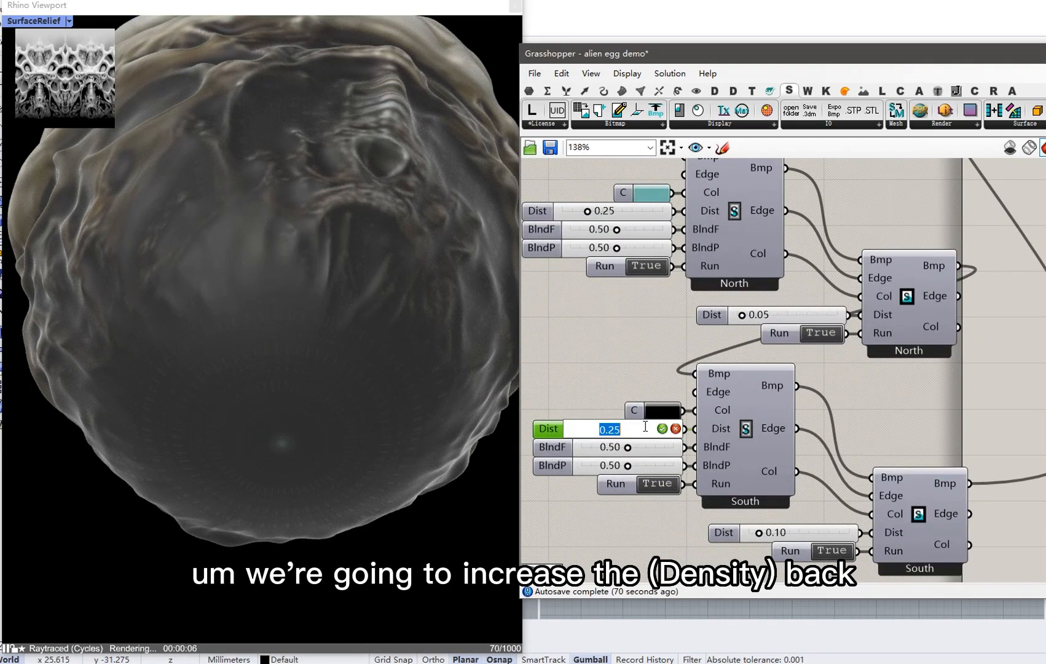
pyautogui.write('0.')
pyautogui.press('Return')
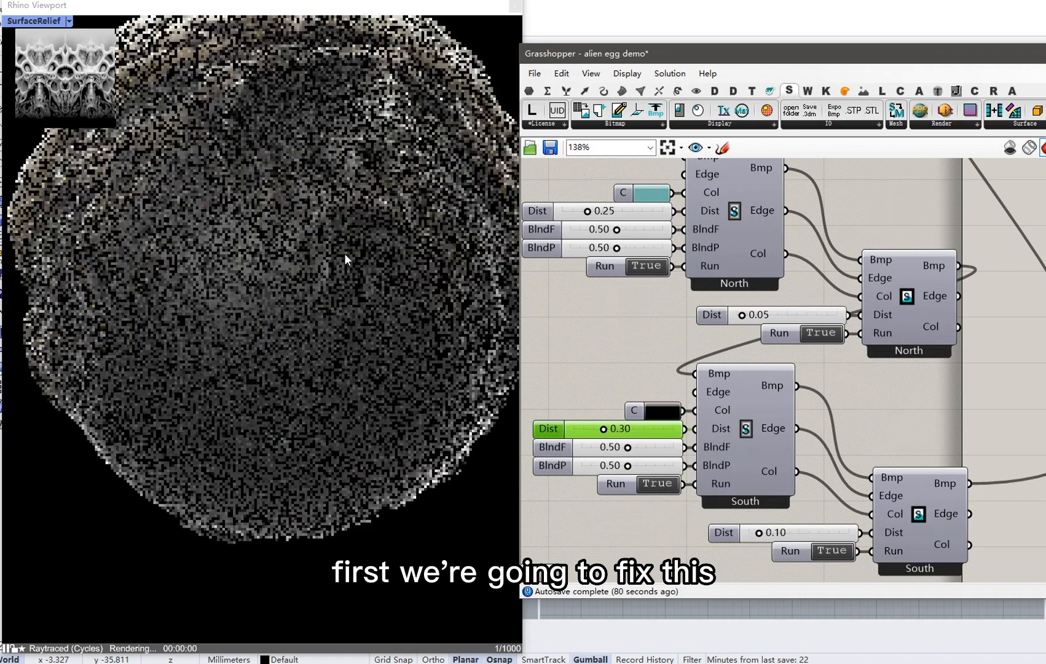
pyautogui.moveTo(365, 188); pyautogui.dragTo(354, 324, button='right')
pyautogui.scroll(-3, 335, 317)
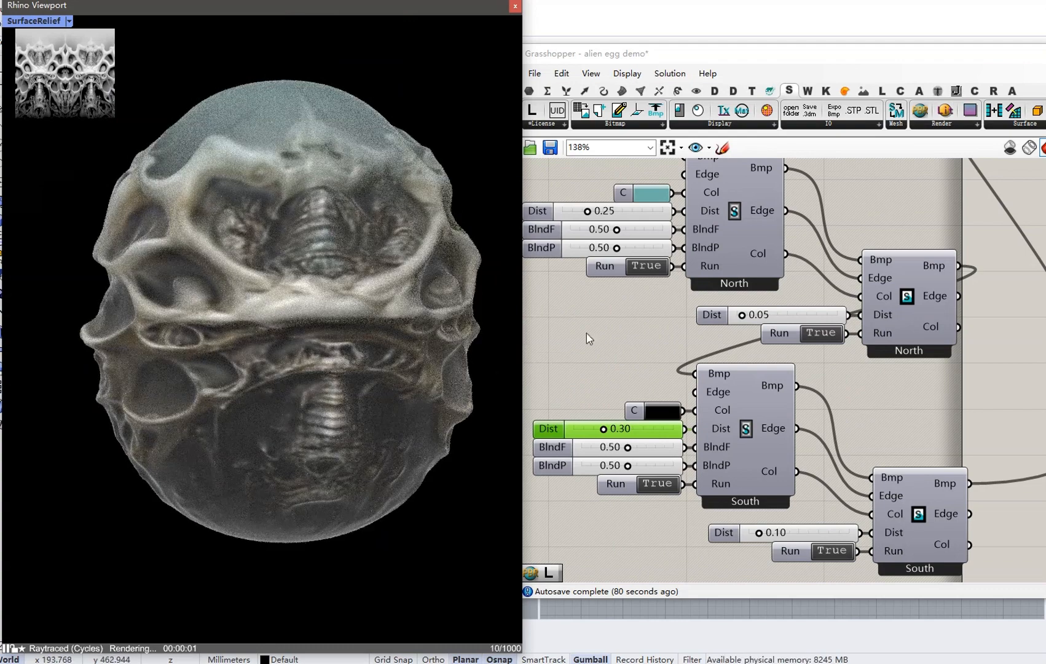
pyautogui.scroll(-5, 757, 373)
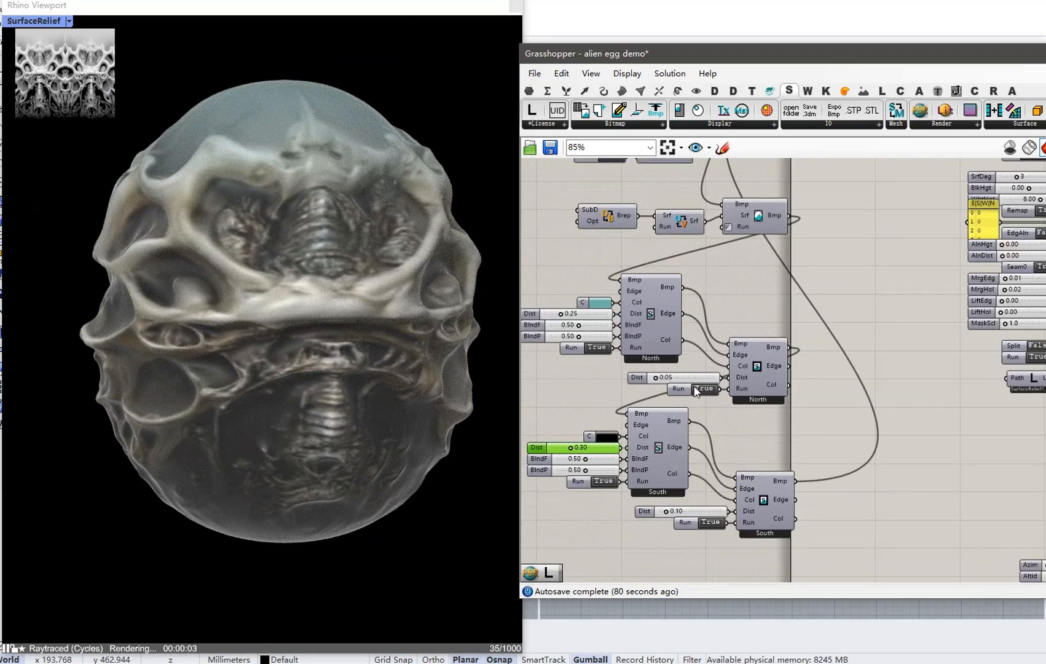
# Pan the canvas to the PBR material component and orbit the render to the egg's front.
pyautogui.moveTo(848, 397); pyautogui.dragTo(656, 341, button='right')
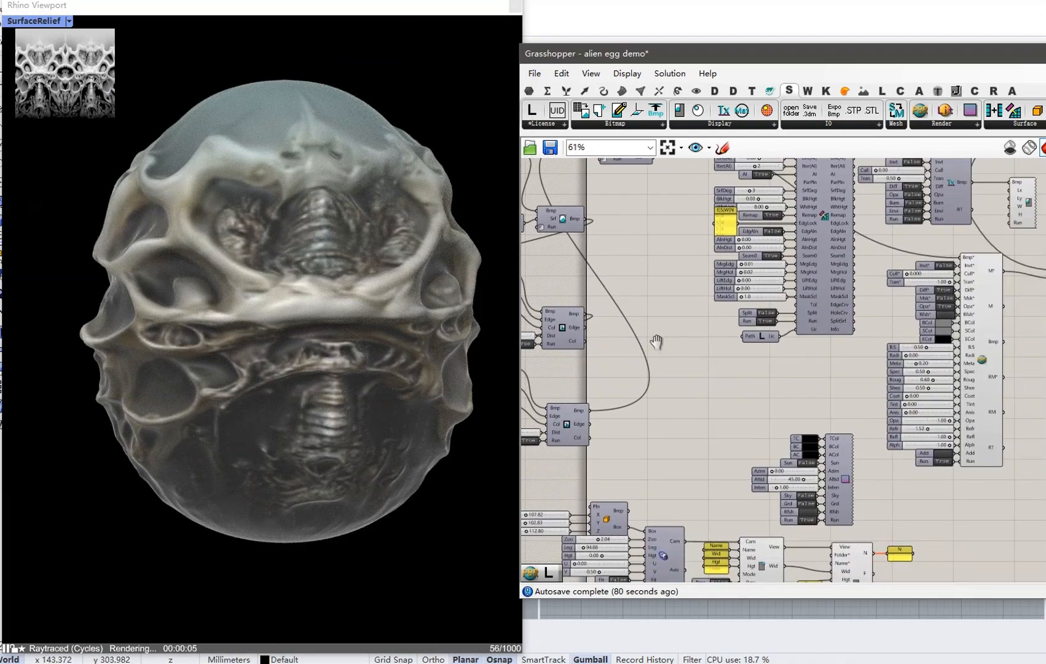
pyautogui.scroll(2, 904, 404)
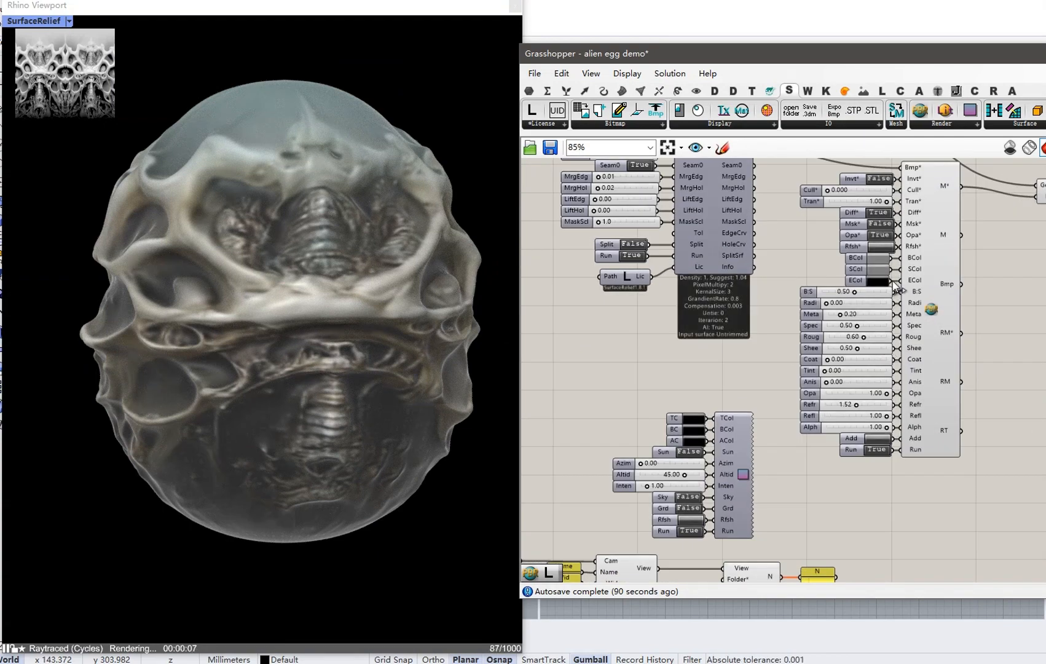
pyautogui.moveTo(876, 274); pyautogui.dragTo(807, 311, button='right')
pyautogui.scroll(2, 811, 285)
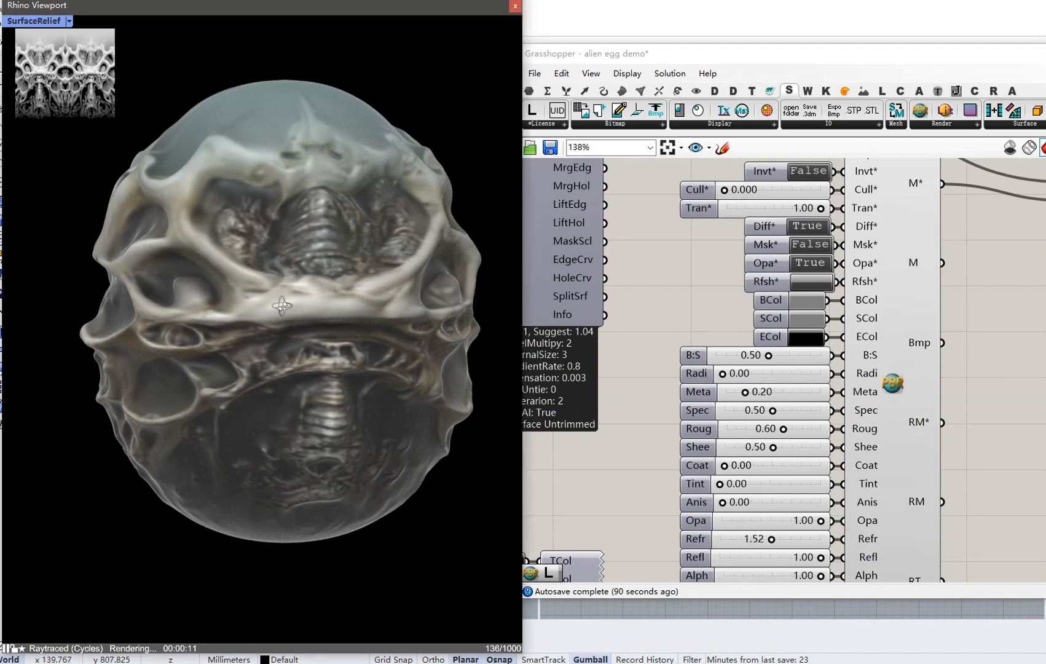
pyautogui.moveTo(233, 282); pyautogui.dragTo(354, 274, button='right')
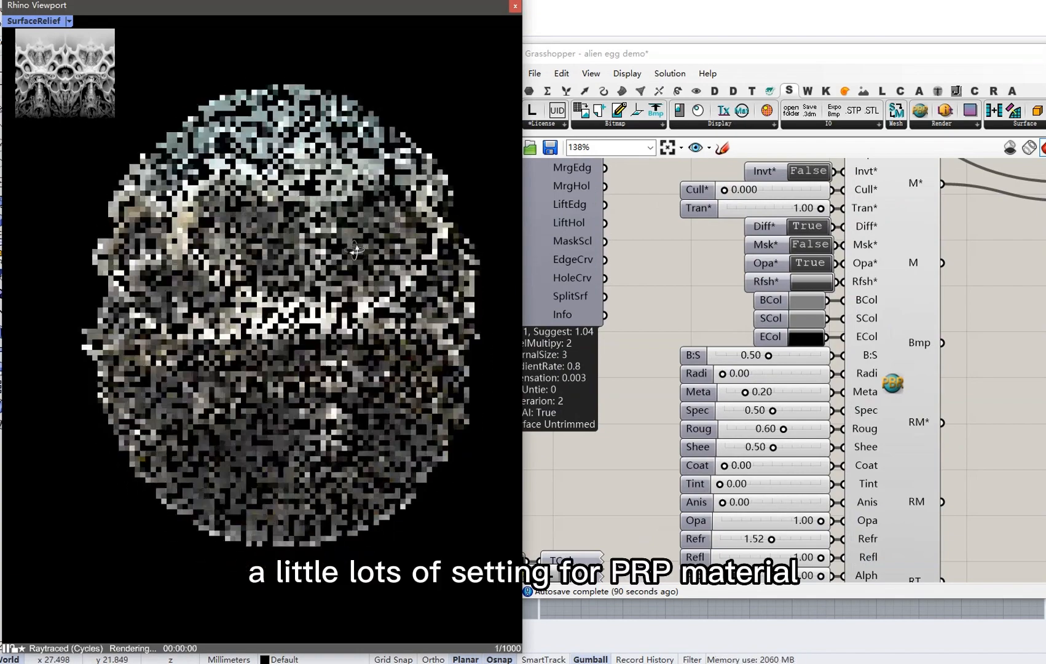
pyautogui.moveTo(273, 258); pyautogui.dragTo(335, 310, button='right')
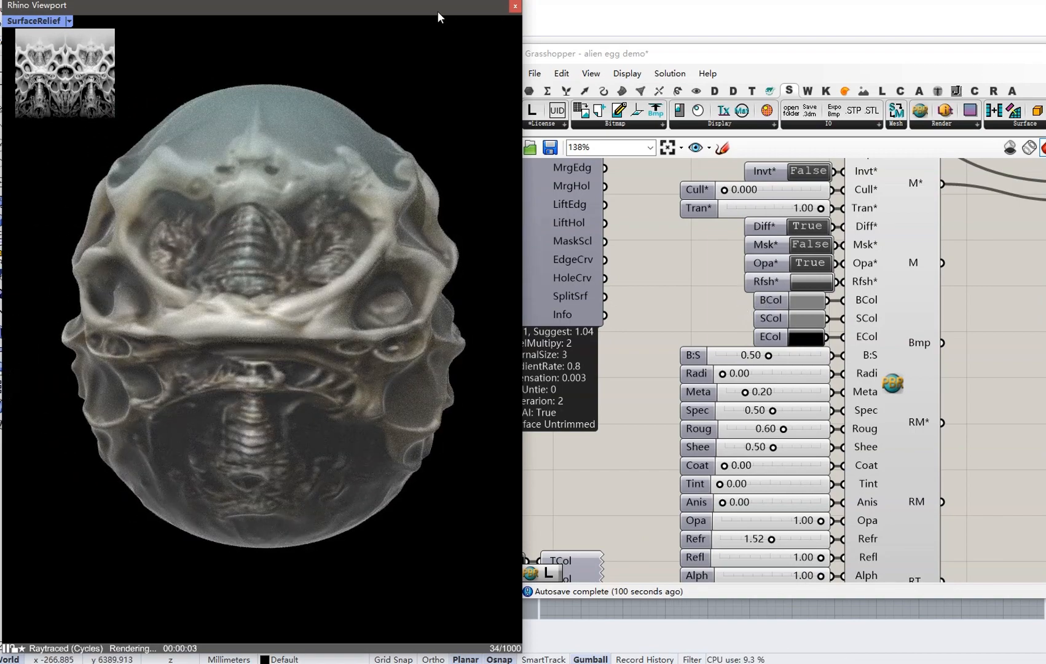
pyautogui.moveTo(423, 10)
pyautogui.mouseDown()
pyautogui.moveTo(463, 28)
pyautogui.moveTo(438, 18)
pyautogui.mouseUp()
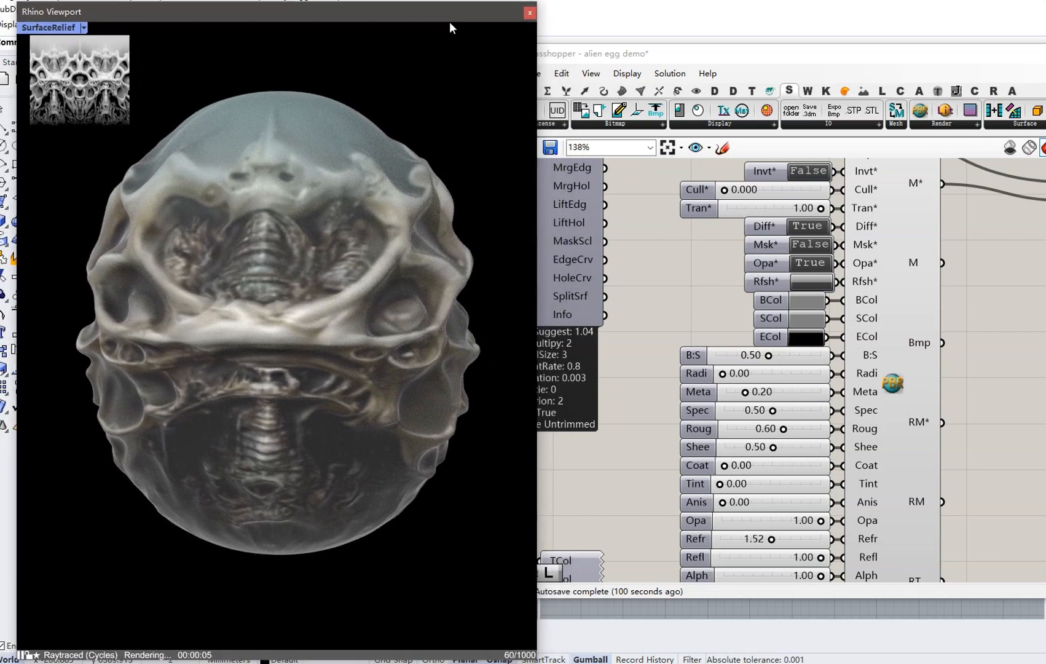
# Close the render window and set the material's Diff* and Opa* toggles to False.
pyautogui.click(528, 13)
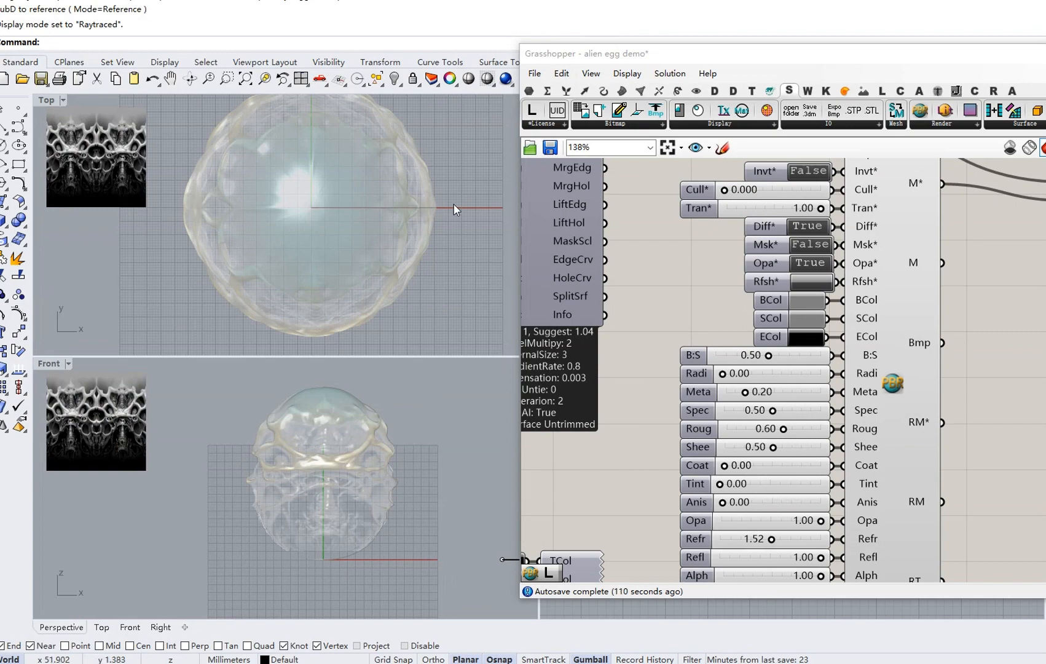
pyautogui.doubleClick(809, 226)
pyautogui.doubleClick(810, 263)
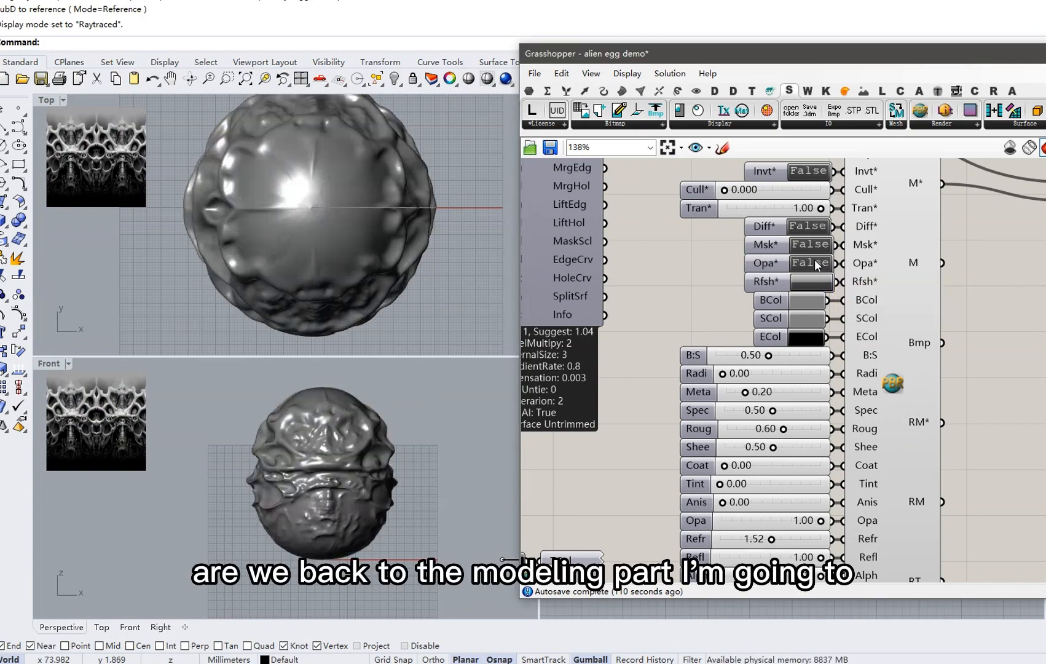
# Make the Top view active and select the image transform and rectangle components.
pyautogui.click(437, 235)
pyautogui.scroll(-3, 308, 214)
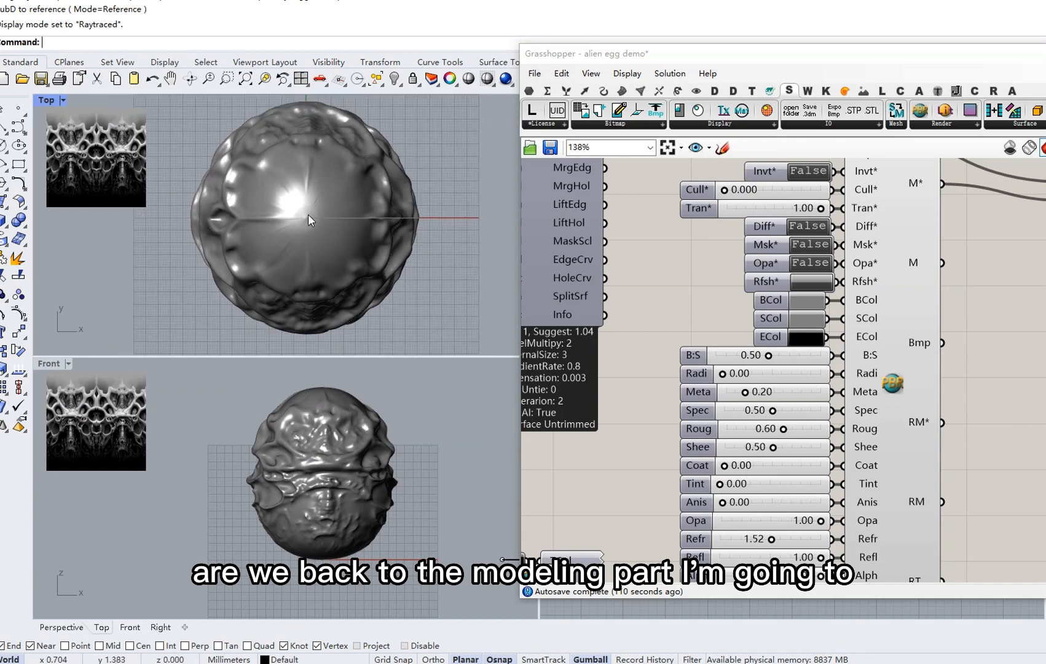
pyautogui.moveTo(408, 323); pyautogui.dragTo(359, 284, button='right')
pyautogui.moveTo(625, 299); pyautogui.dragTo(798, 326, button='right')
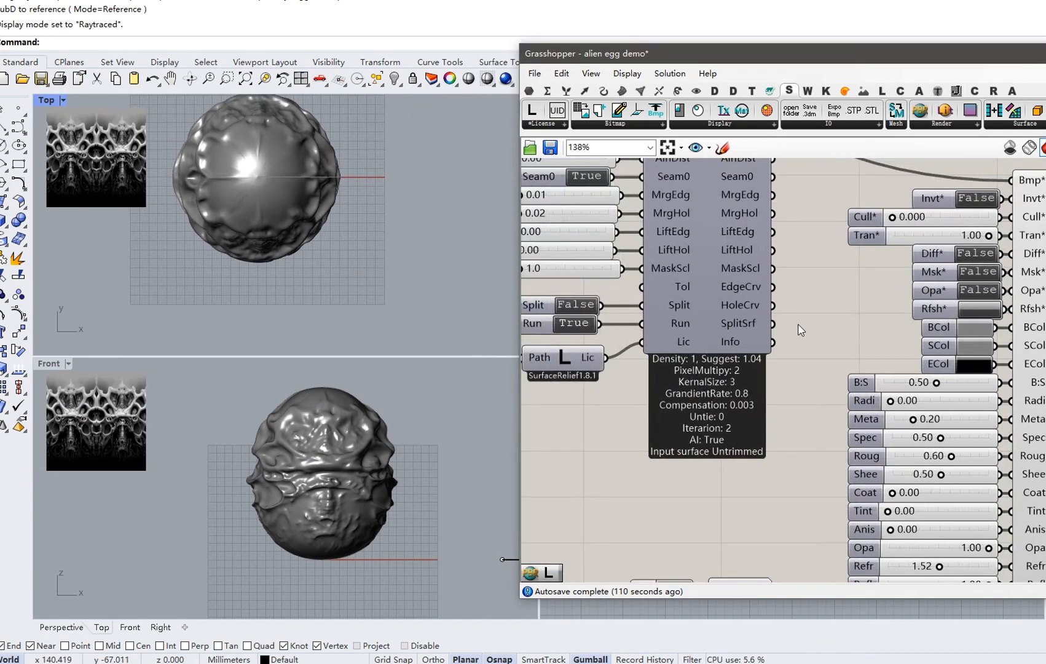
pyautogui.scroll(-5, 798, 325)
pyautogui.moveTo(705, 282); pyautogui.dragTo(837, 330, button='right')
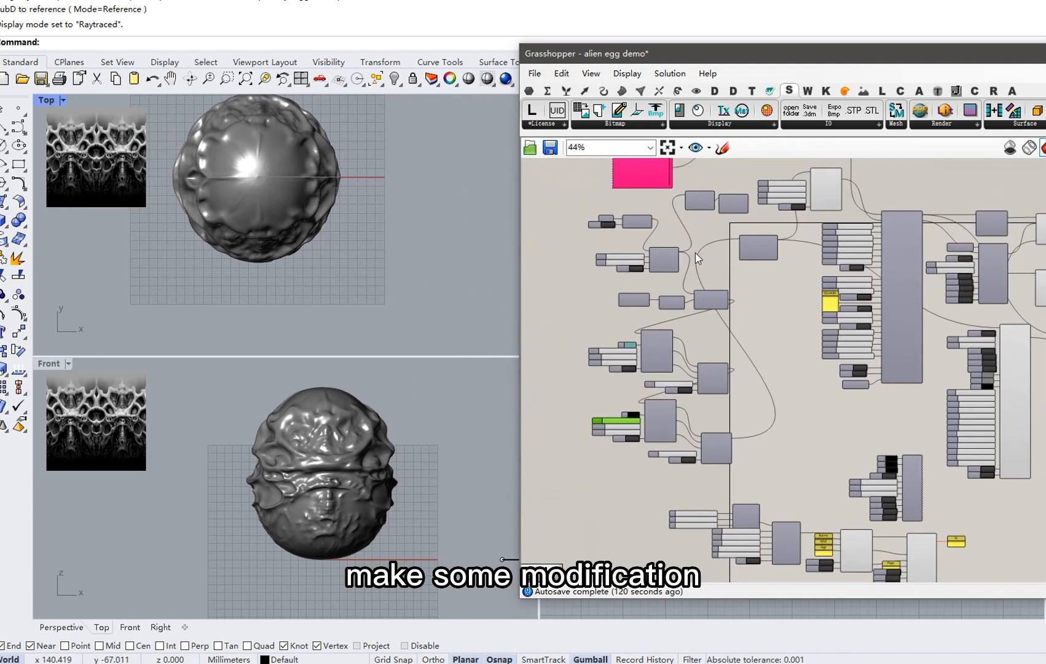
pyautogui.moveTo(704, 239); pyautogui.dragTo(758, 299, button='right')
pyautogui.scroll(4, 759, 303)
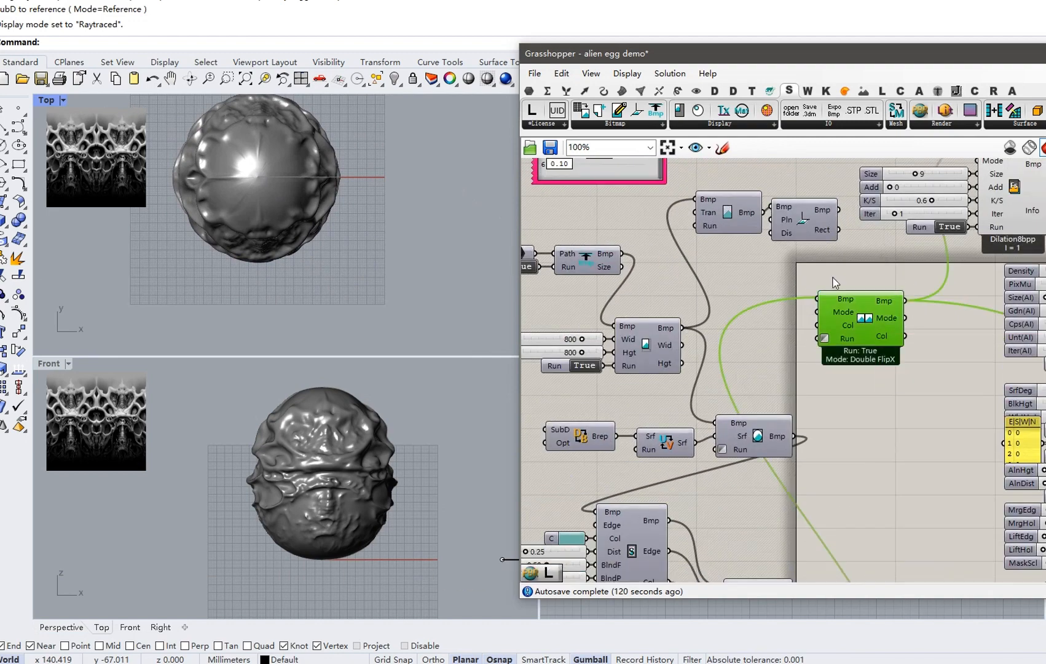
pyautogui.moveTo(809, 261); pyautogui.dragTo(743, 215)
pyautogui.rightClick(799, 178)
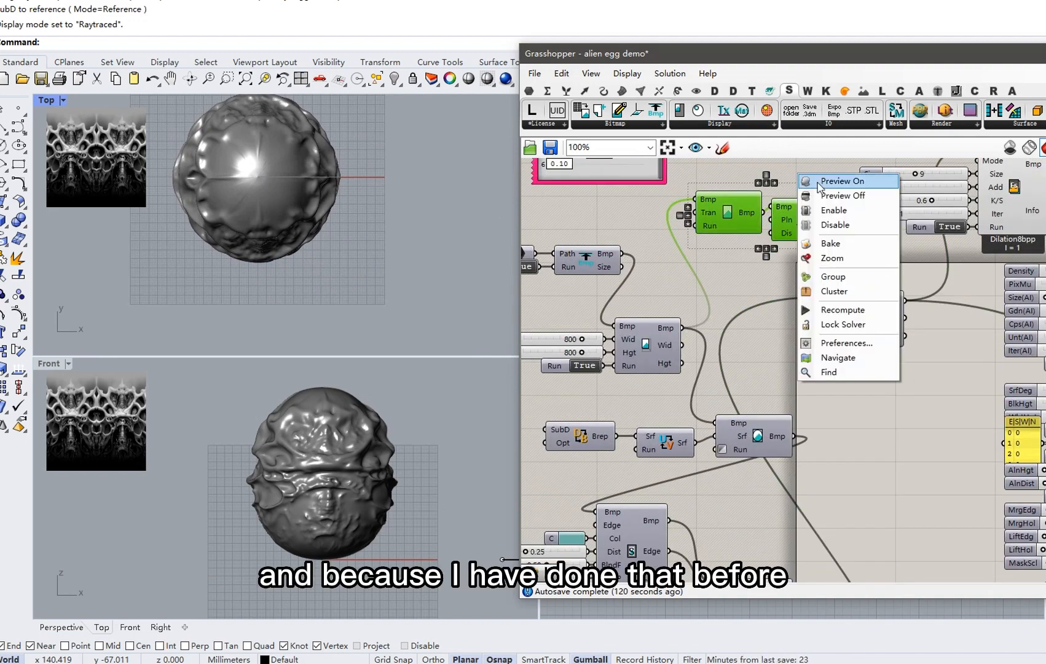
# Turn on the preview of the relief image and its outline in the Top view.
pyautogui.click(820, 179)
pyautogui.scroll(-4, 285, 175)
pyautogui.scroll(-3, 285, 175)
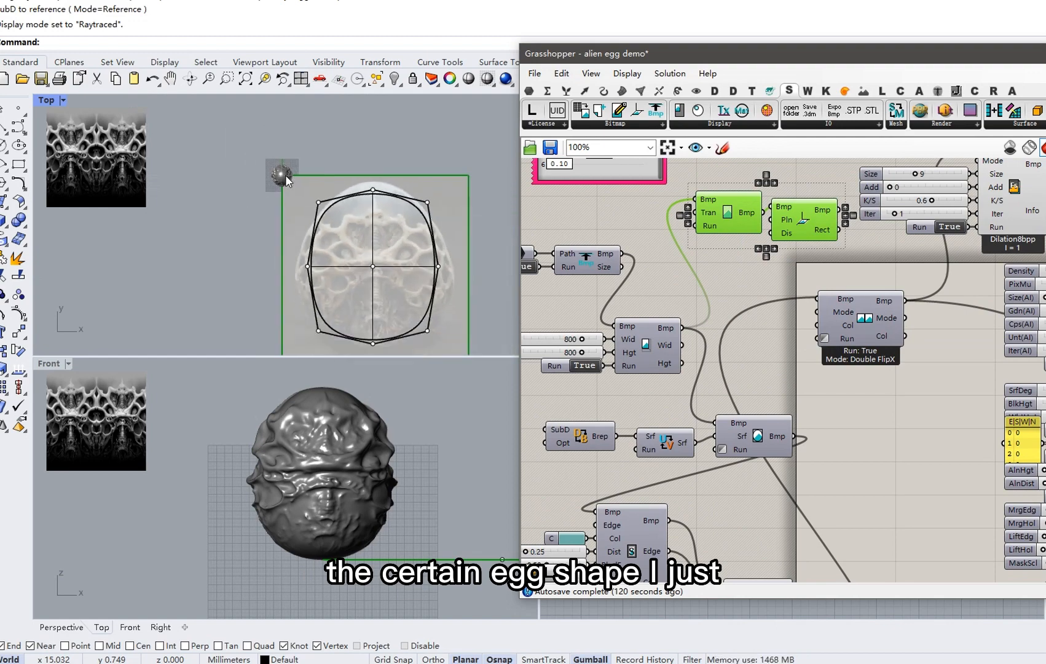
pyautogui.moveTo(354, 301); pyautogui.dragTo(315, 258, button='right')
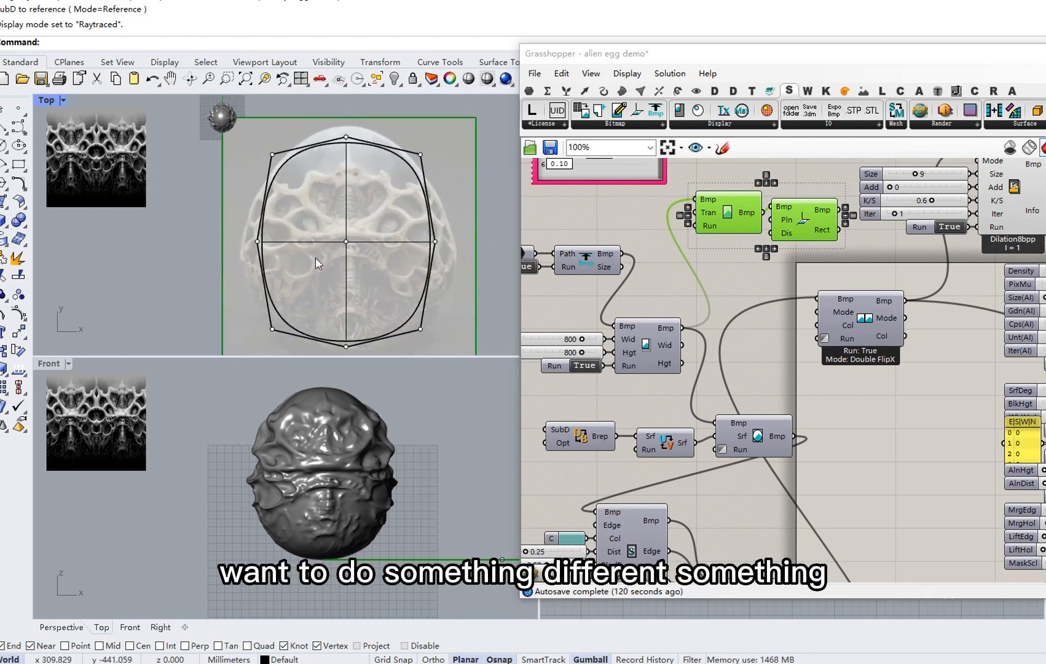
# Scale the egg's middle control points outward along X to widen it, then show SubD Tools.
pyautogui.moveTo(246, 218); pyautogui.dragTo(463, 265)
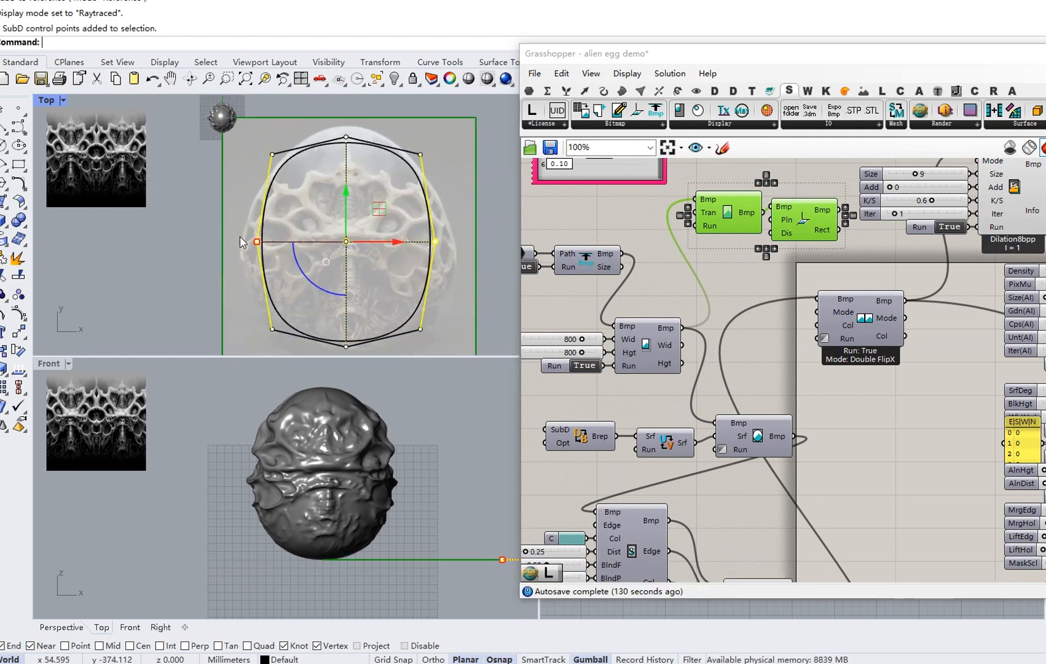
pyautogui.moveTo(257, 243); pyautogui.dragTo(243, 241)
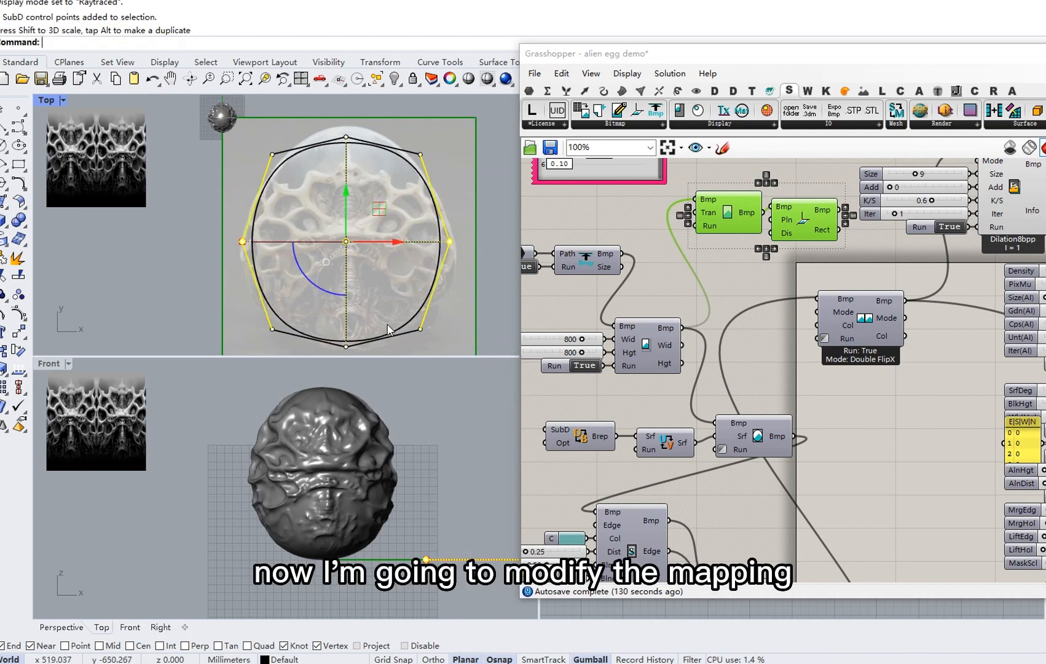
pyautogui.press('Escape')
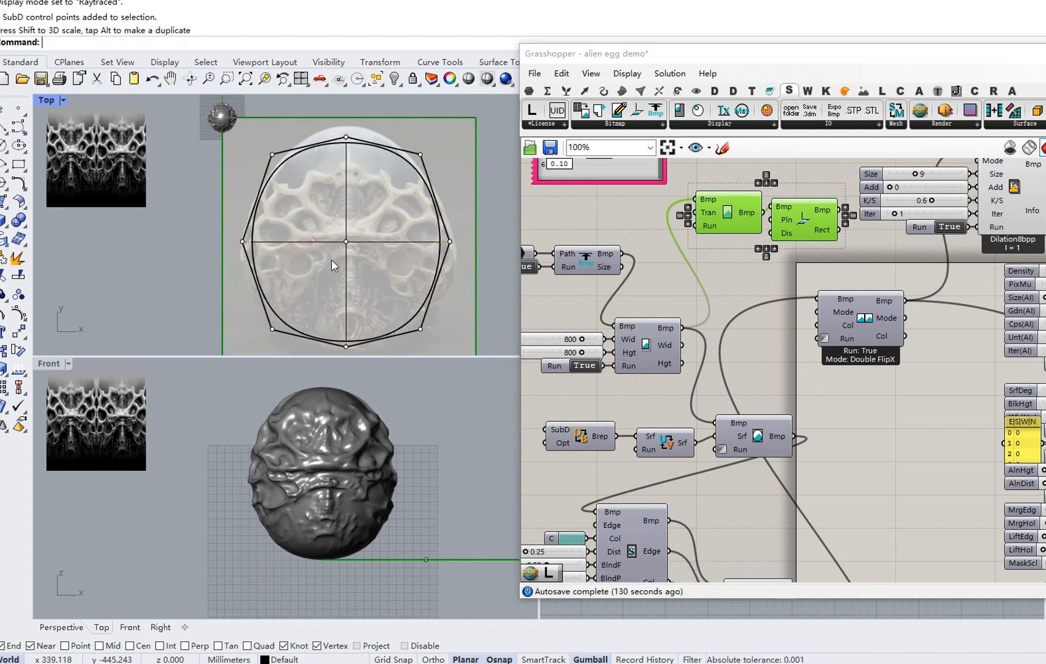
pyautogui.moveTo(331, 260)
pyautogui.mouseDown(button='right')
pyautogui.moveTo(359, 235)
pyautogui.moveTo(326, 254)
pyautogui.mouseUp(button='right')
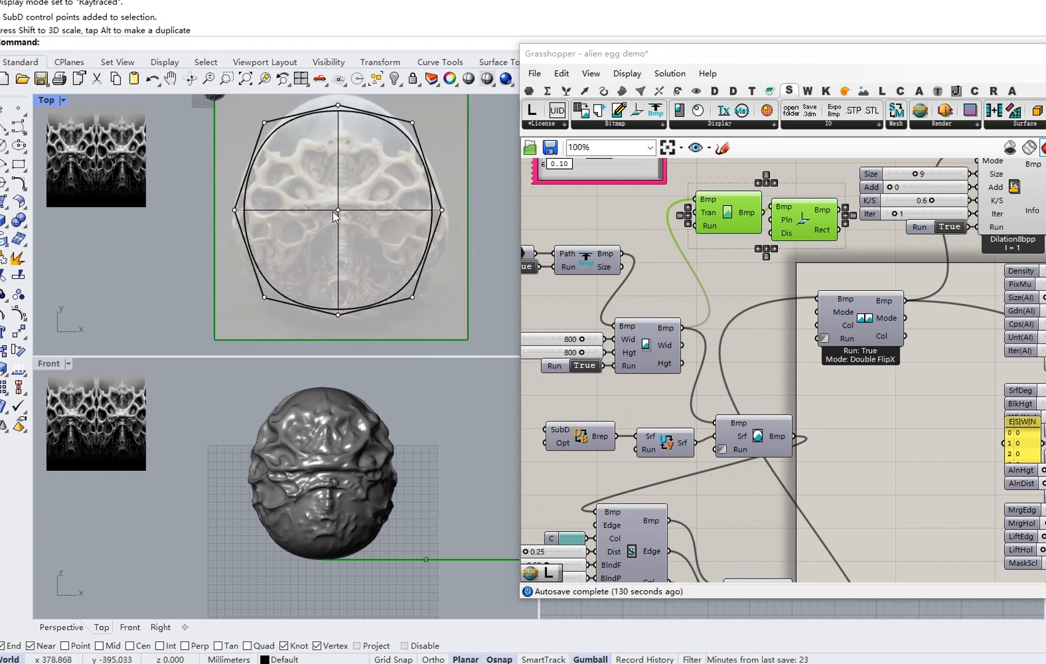
pyautogui.click(372, 208)
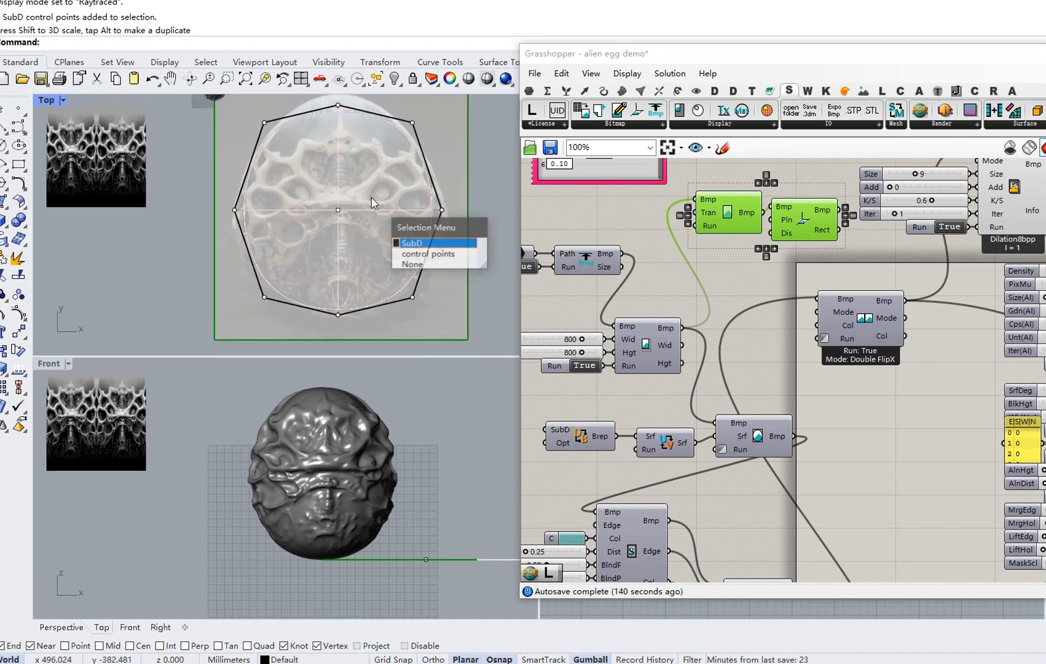
pyautogui.press('Escape')
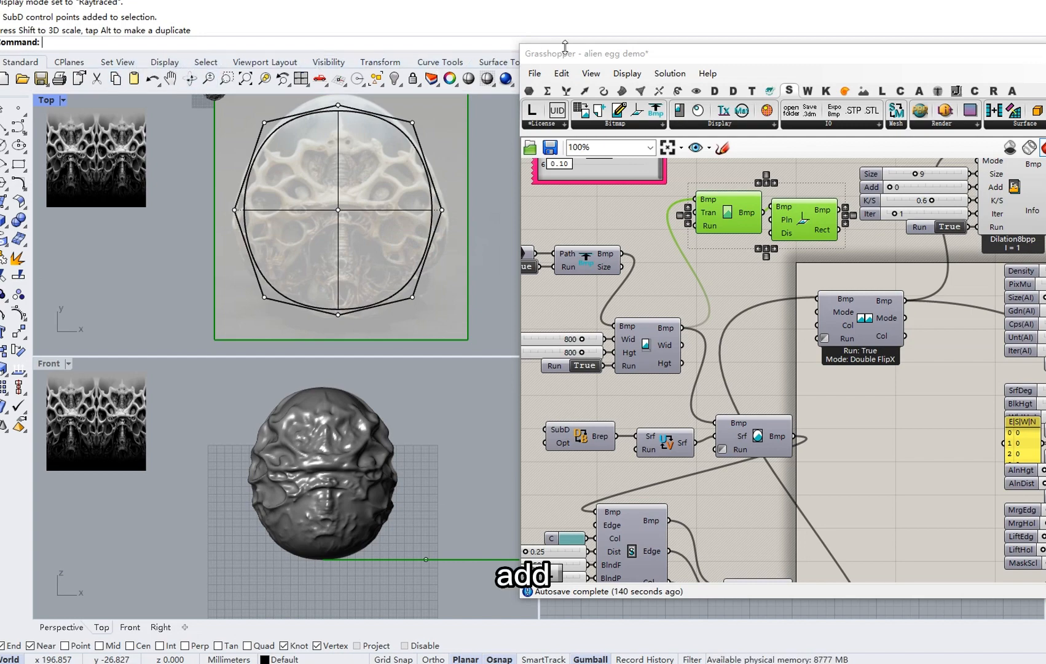
pyautogui.moveTo(557, 54); pyautogui.dragTo(590, 88)
pyautogui.click(572, 64)
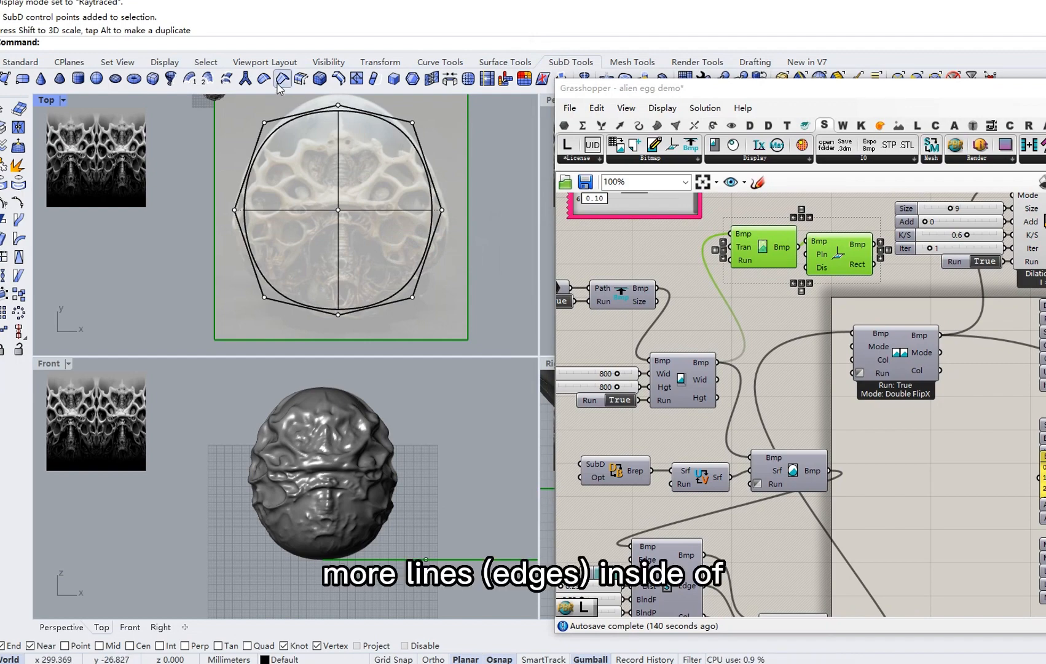
# Insert a new edge loop across the egg just below its middle edge.
pyautogui.click(342, 81)
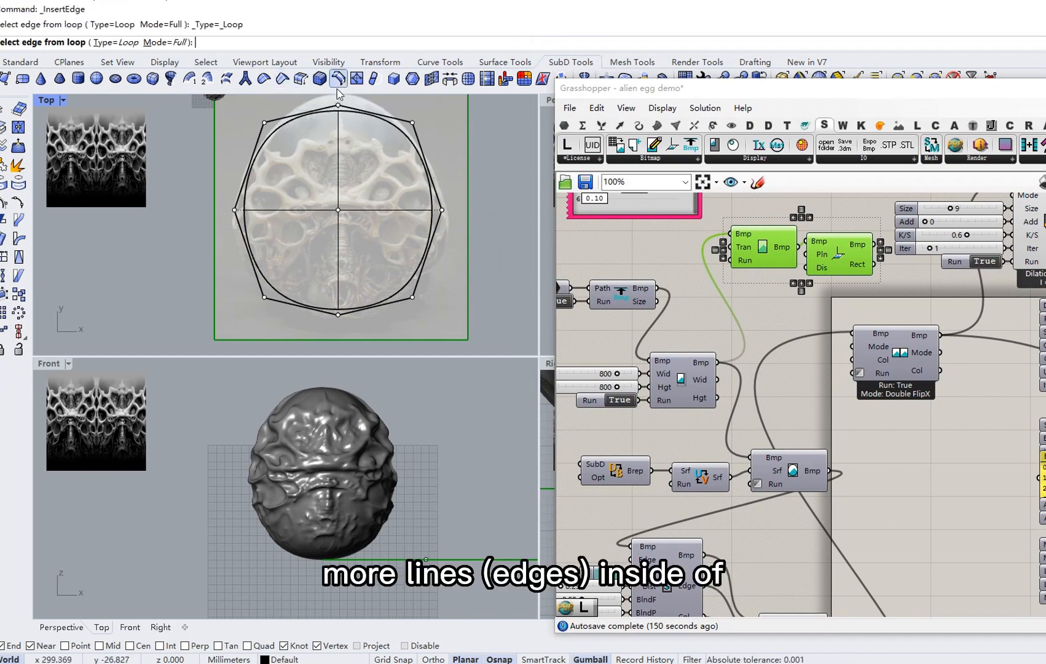
pyautogui.click(296, 210)
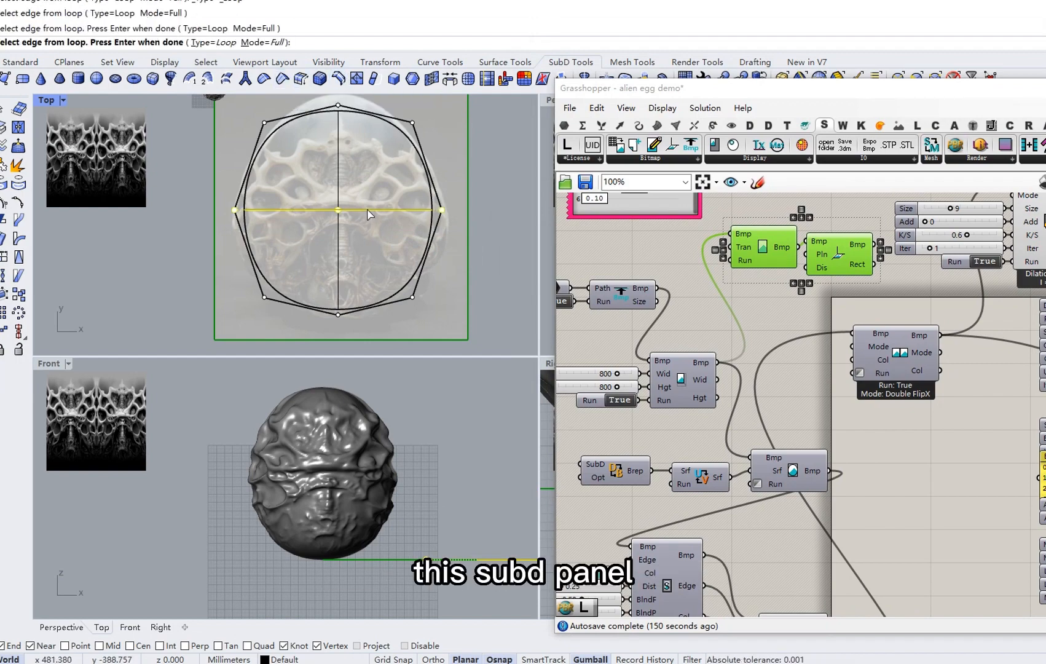
pyautogui.press('Return')
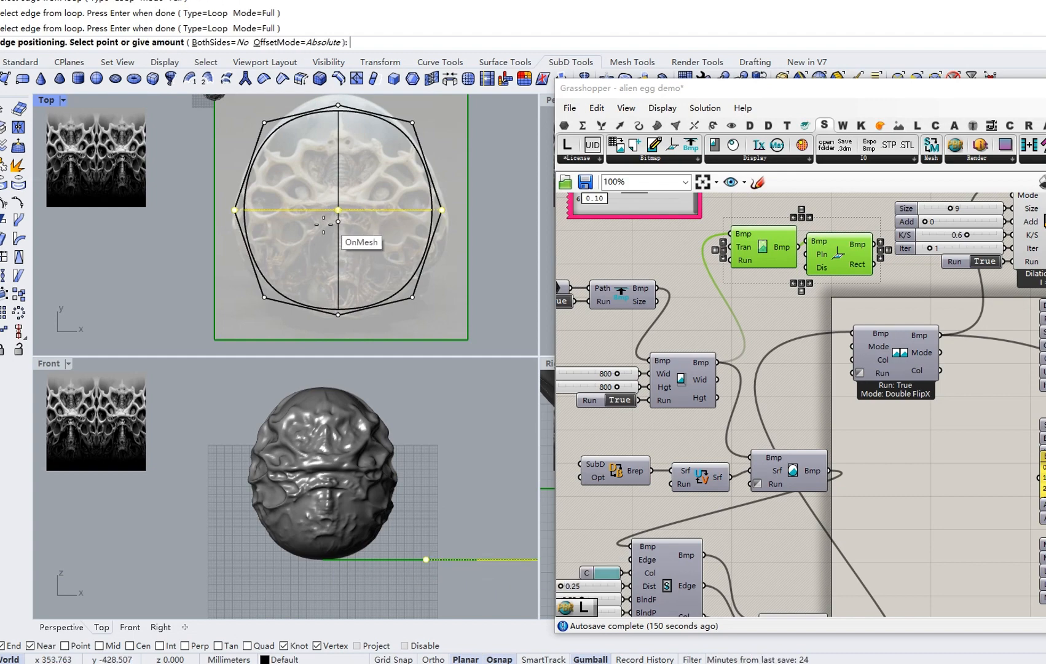
pyautogui.click(313, 256)
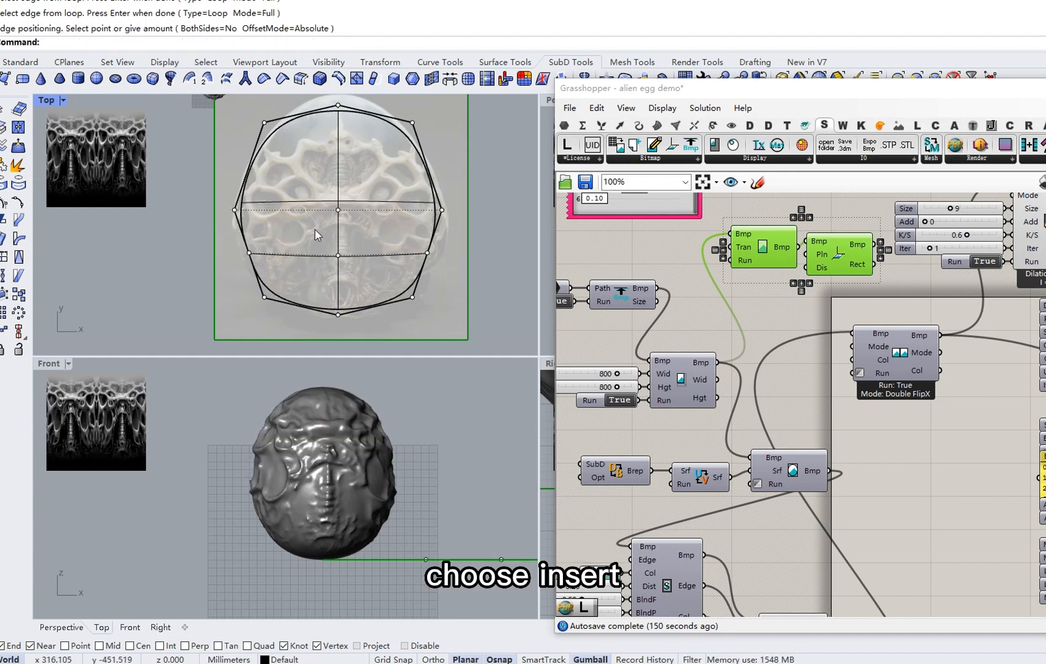
# Select the whole egg SubD and turn on its editable points with _EditPtOn.
pyautogui.click(262, 253)
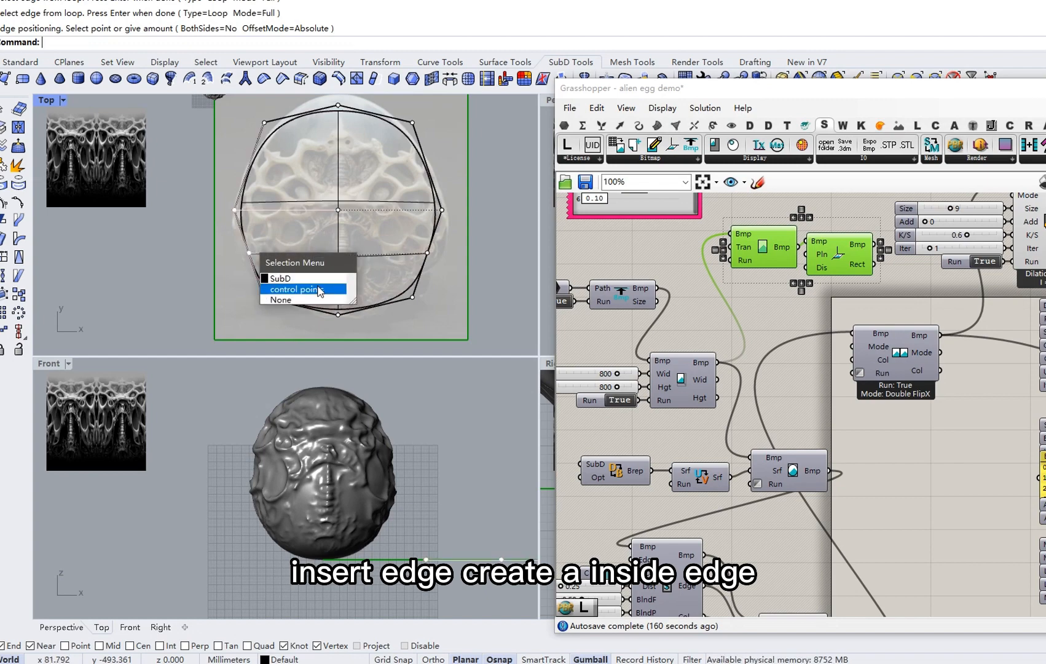
pyautogui.click(305, 289)
pyautogui.click(249, 253)
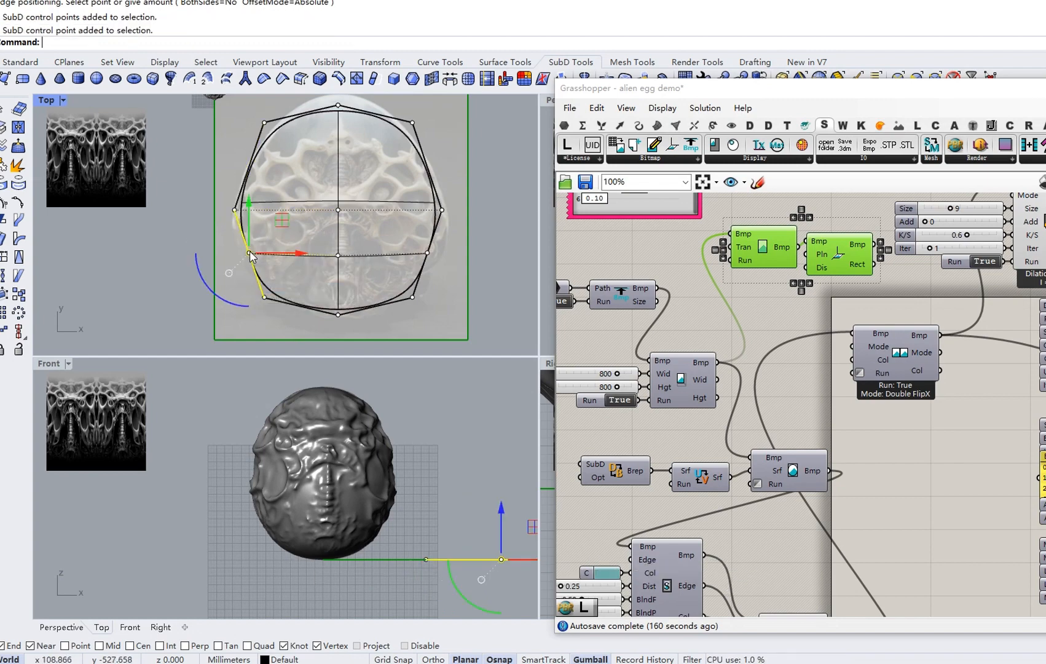
pyautogui.press('Escape')
pyautogui.press('Escape')
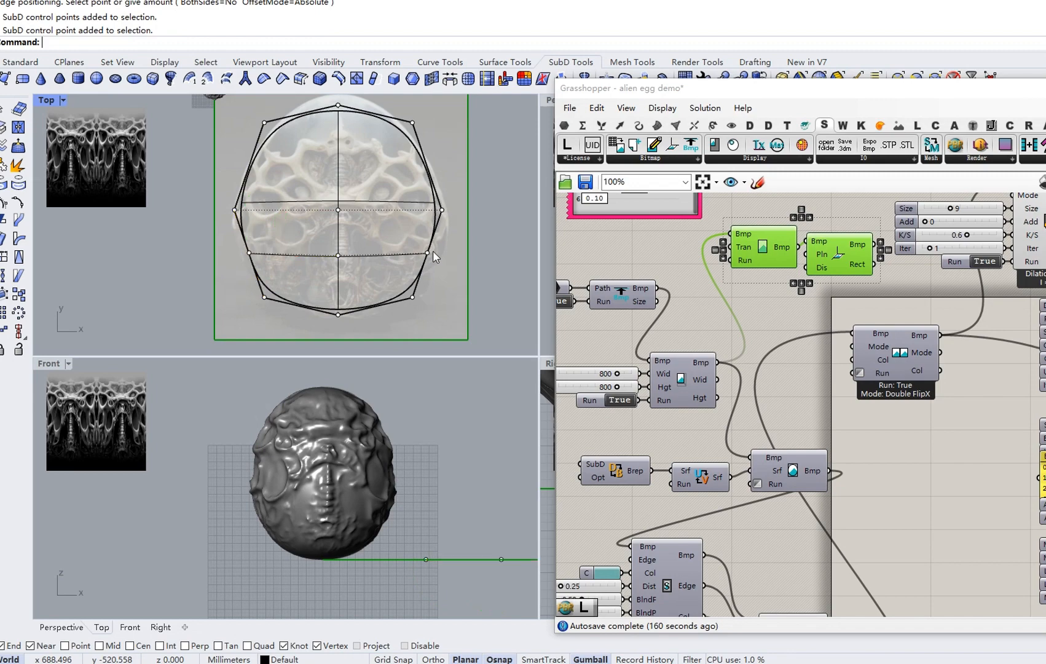
pyautogui.click(395, 257)
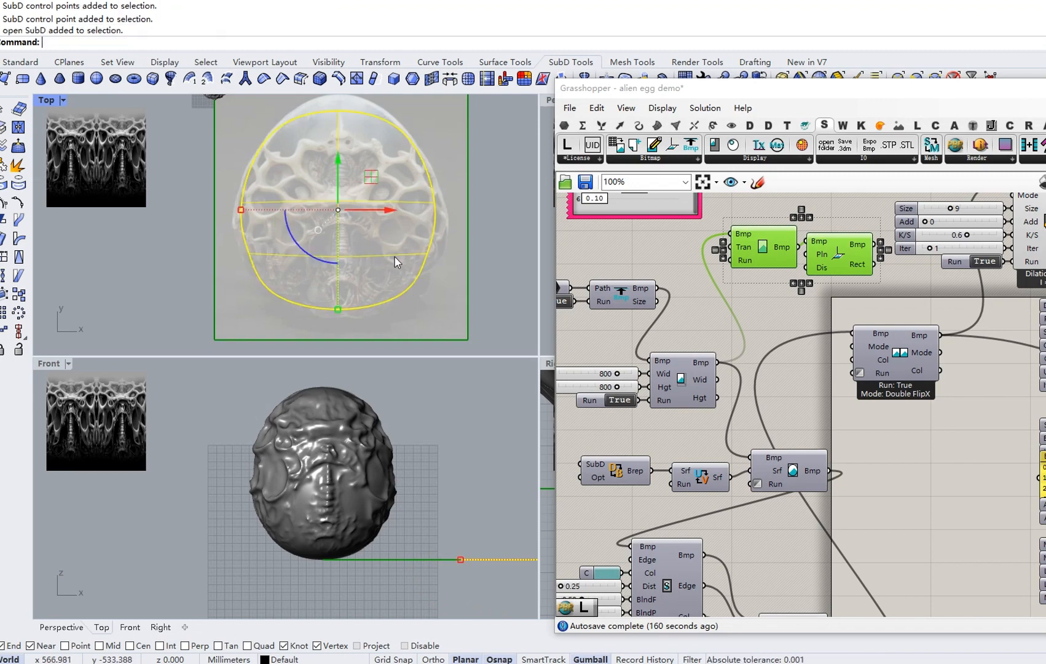
pyautogui.click(19, 204)
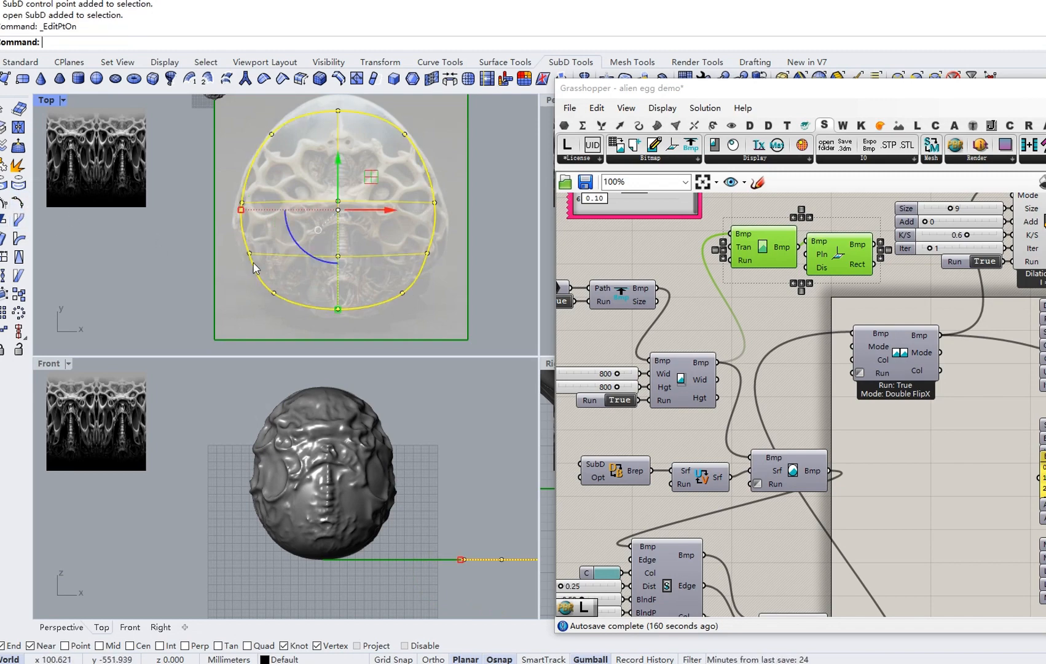
# Drag the egg's inner-edge and centre points up and down along Y to reshape it.
pyautogui.moveTo(258, 281)
pyautogui.mouseDown()
pyautogui.moveTo(278, 300)
pyautogui.moveTo(260, 282)
pyautogui.mouseUp()
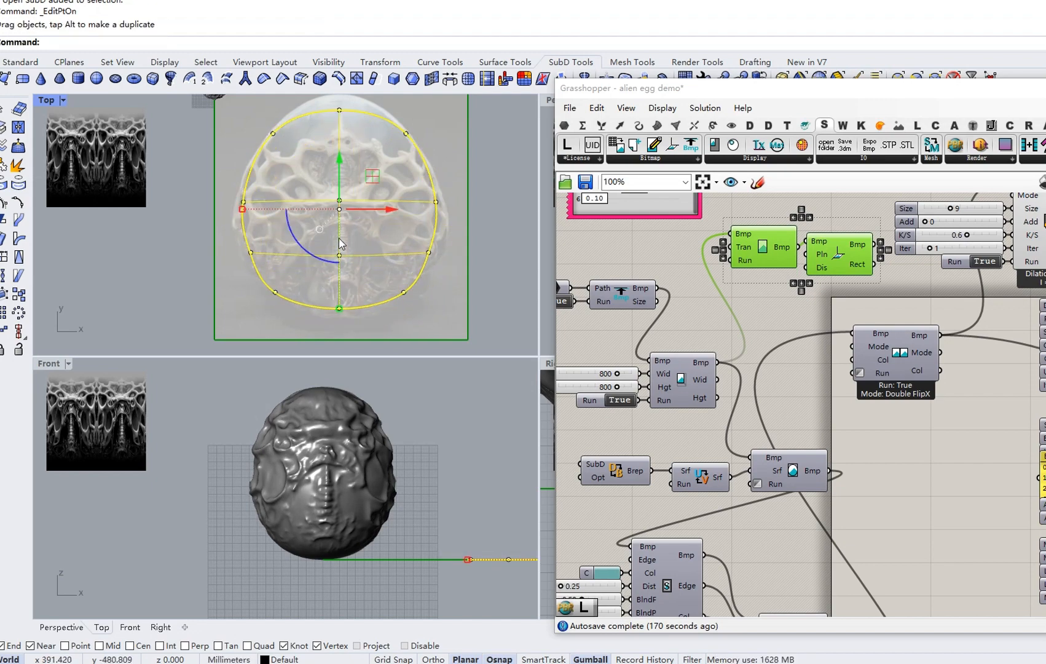
pyautogui.press('Escape')
pyautogui.click(339, 257)
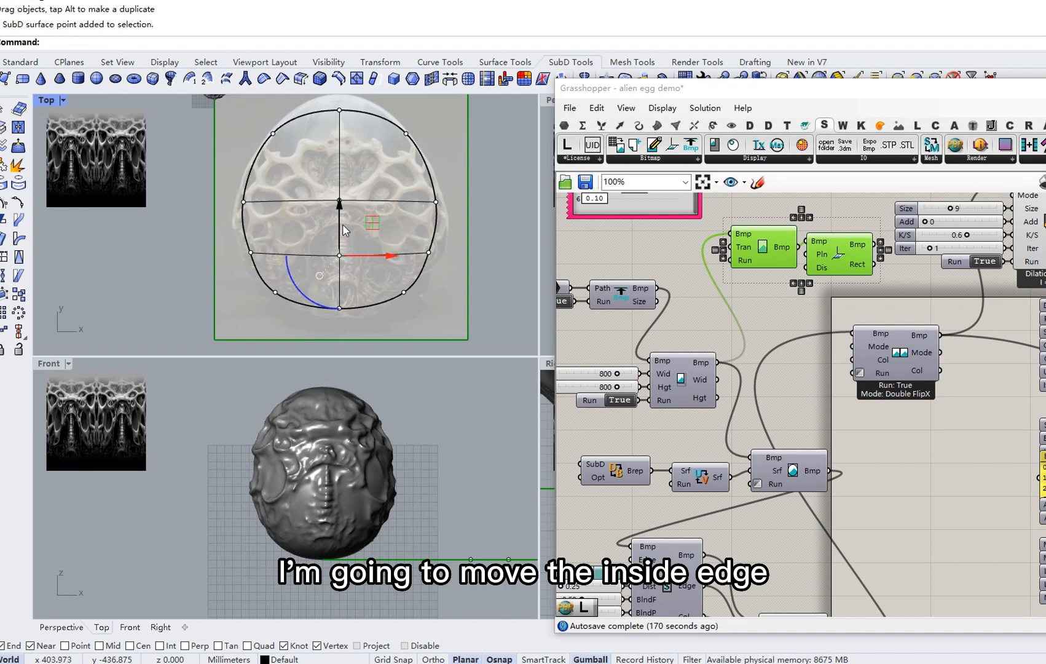
pyautogui.moveTo(342, 223); pyautogui.dragTo(337, 209)
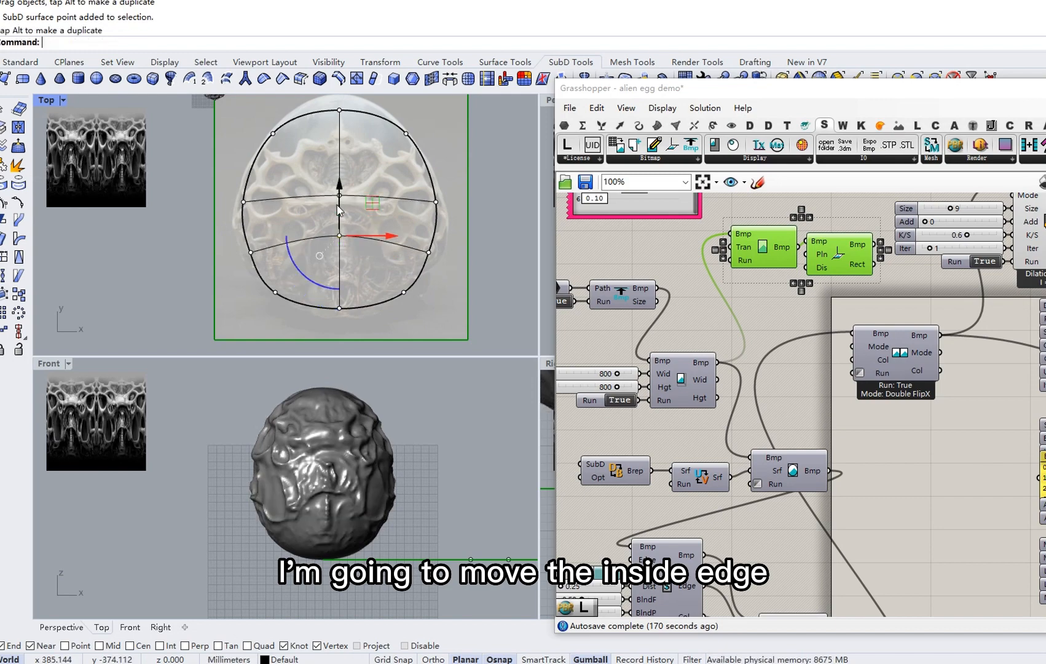
pyautogui.click(338, 198)
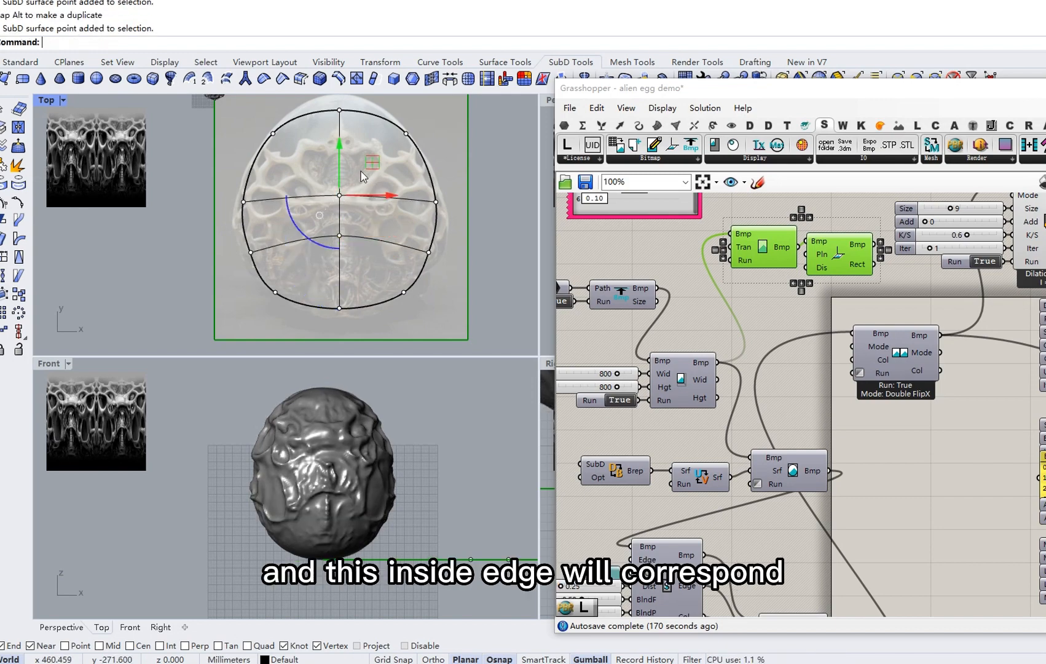
pyautogui.moveTo(343, 151); pyautogui.dragTo(345, 175)
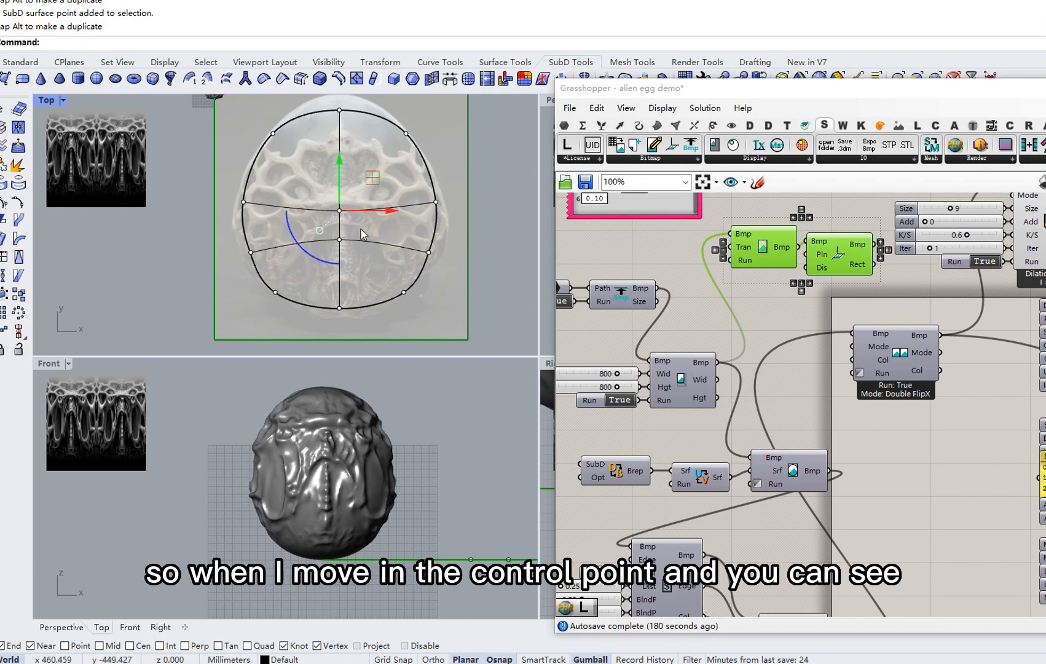
pyautogui.click(340, 211)
pyautogui.moveTo(342, 184); pyautogui.dragTo(342, 140)
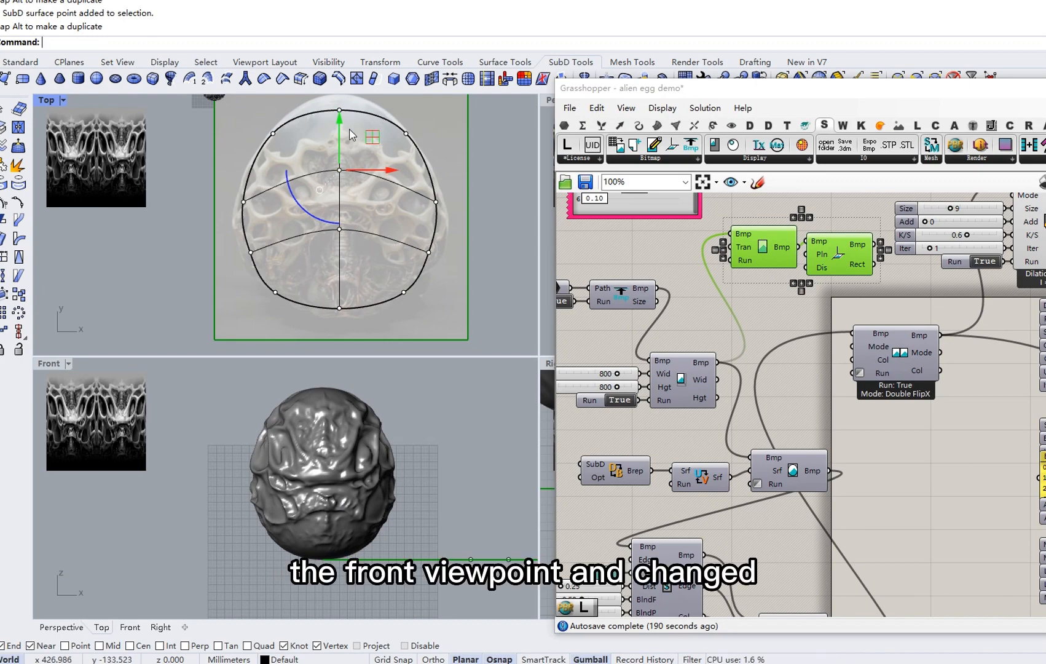
pyautogui.moveTo(341, 135); pyautogui.dragTo(345, 155)
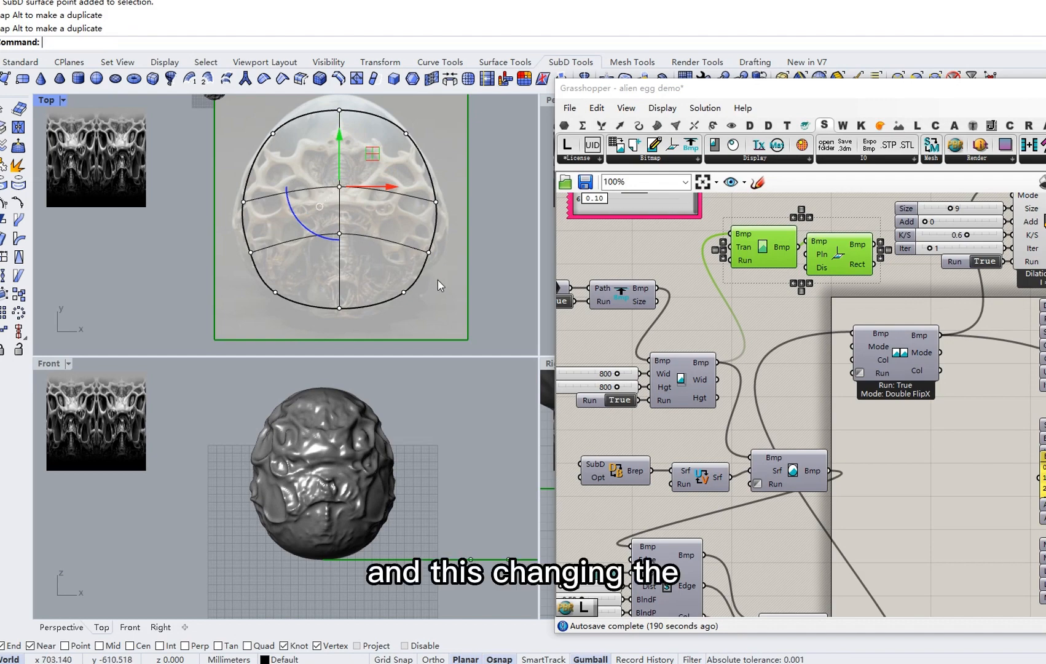
pyautogui.press('Escape')
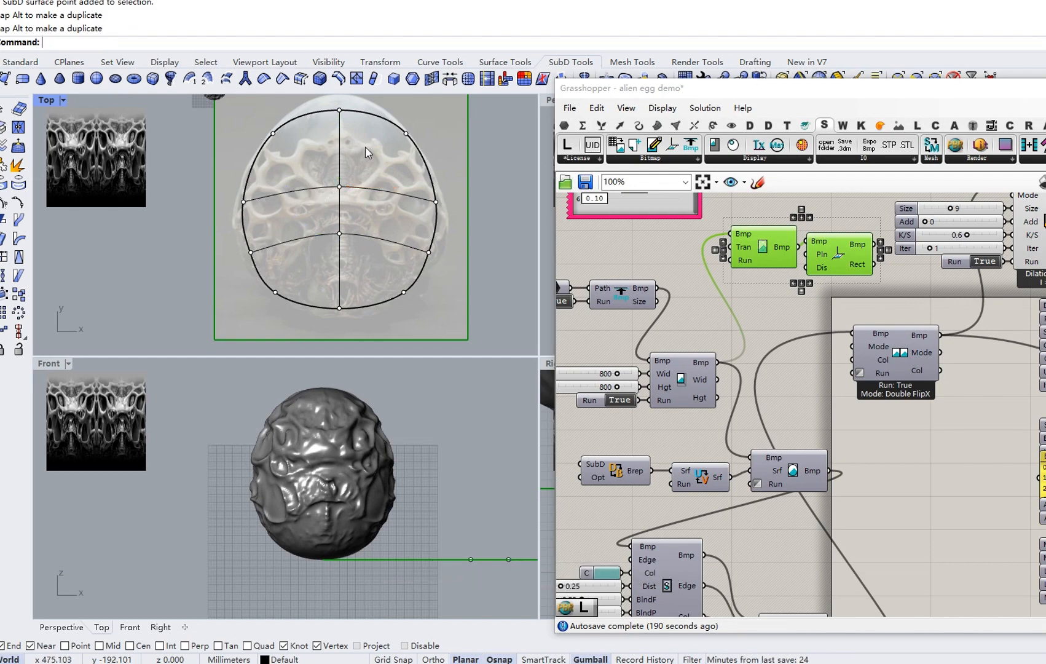
pyautogui.scroll(-4, 885, 429)
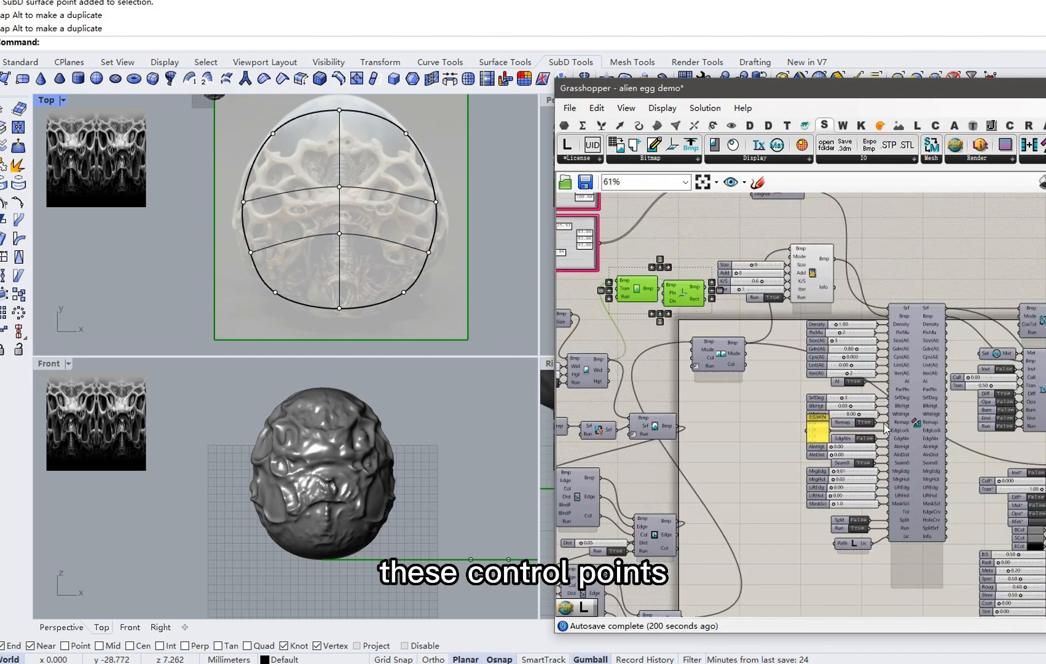
# Set the relief Density slider to 1.5.
pyautogui.moveTo(884, 423); pyautogui.dragTo(801, 370, button='right')
pyautogui.moveTo(802, 371); pyautogui.dragTo(795, 368, button='right')
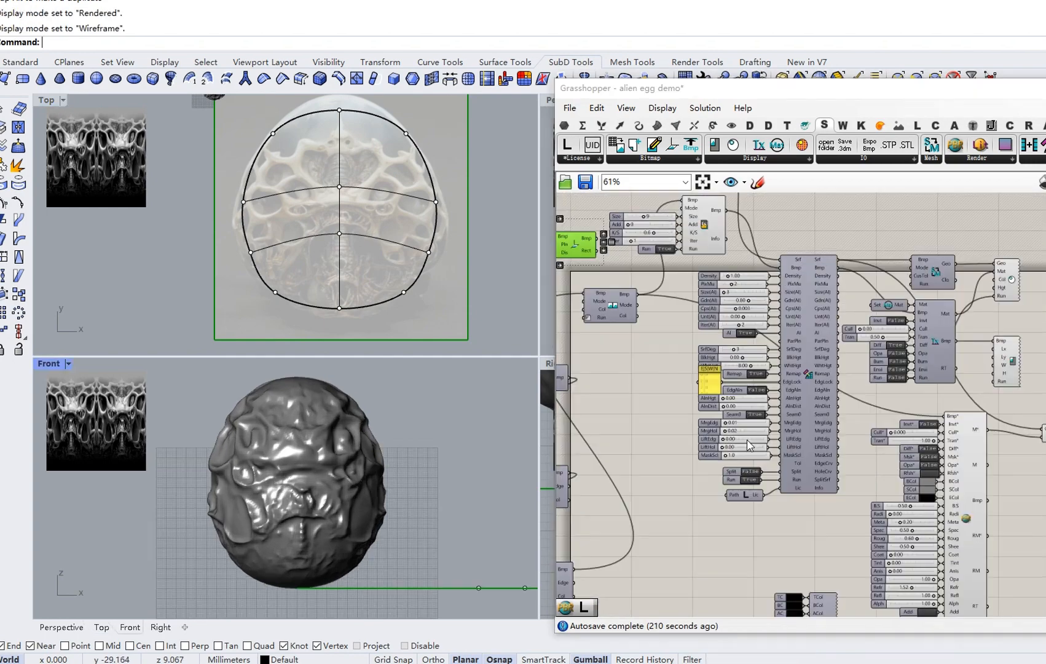
pyautogui.moveTo(745, 433); pyautogui.dragTo(666, 360, button='right')
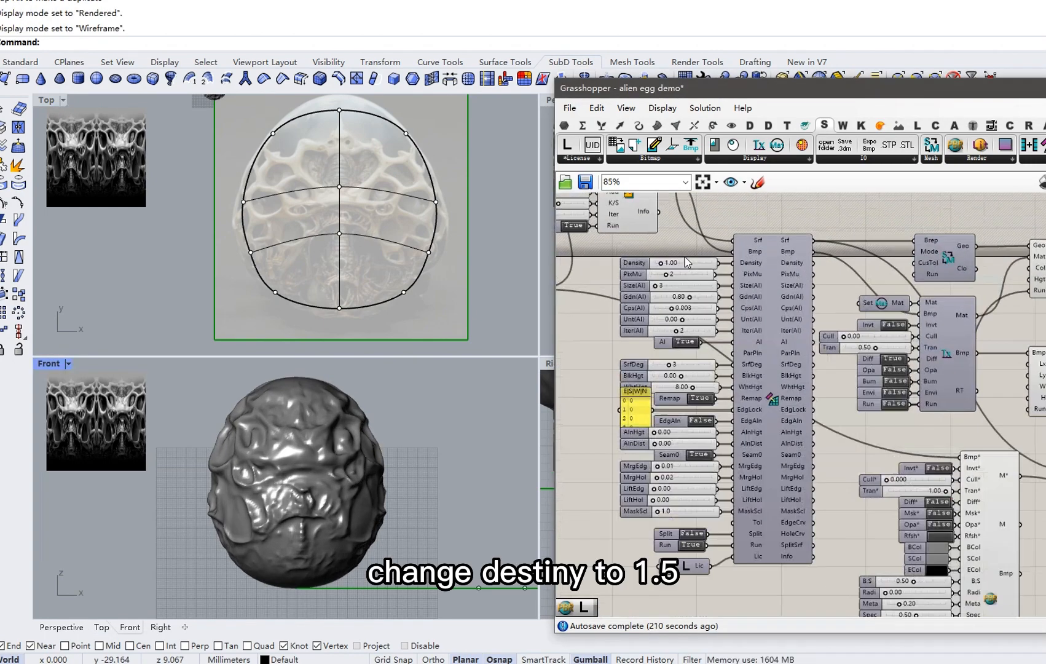
pyautogui.scroll(4, 633, 381)
pyautogui.doubleClick(684, 264)
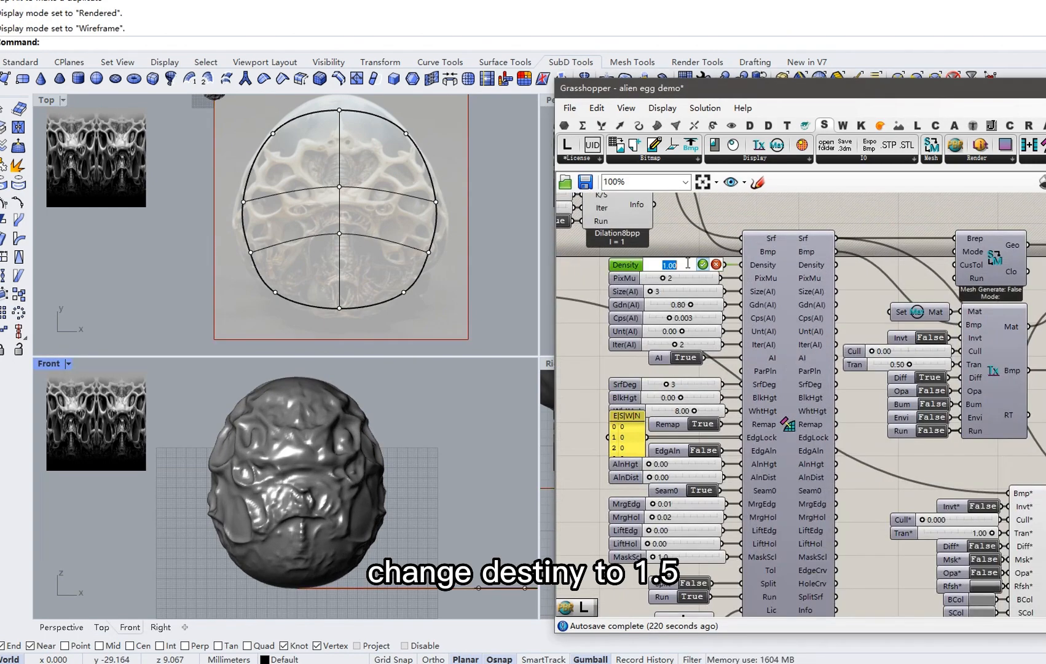
pyautogui.write('1.5')
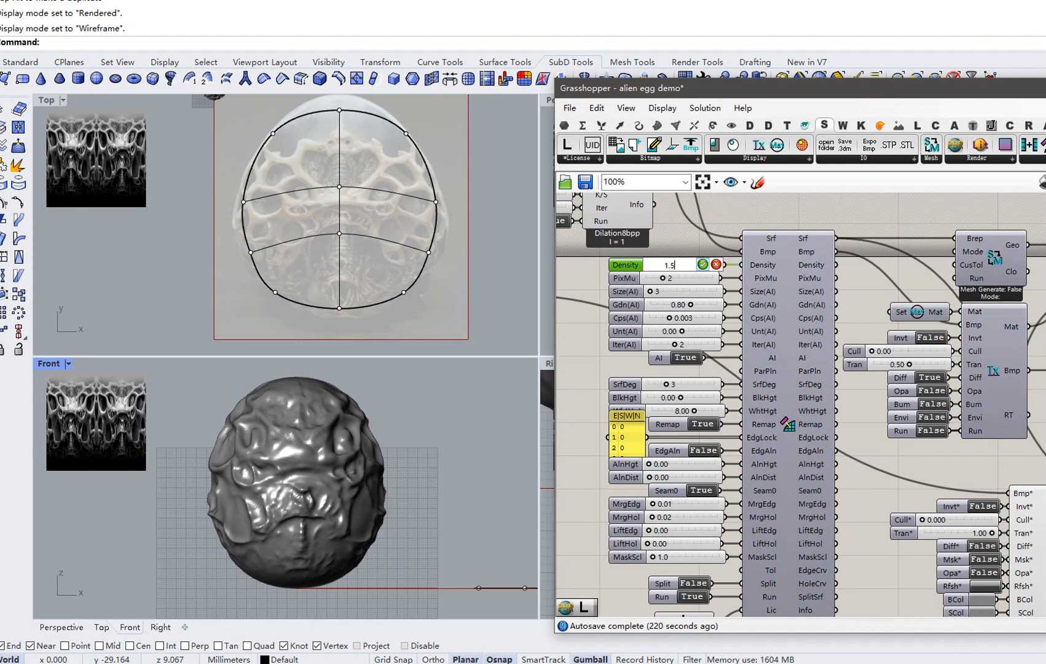
pyautogui.press('Return')
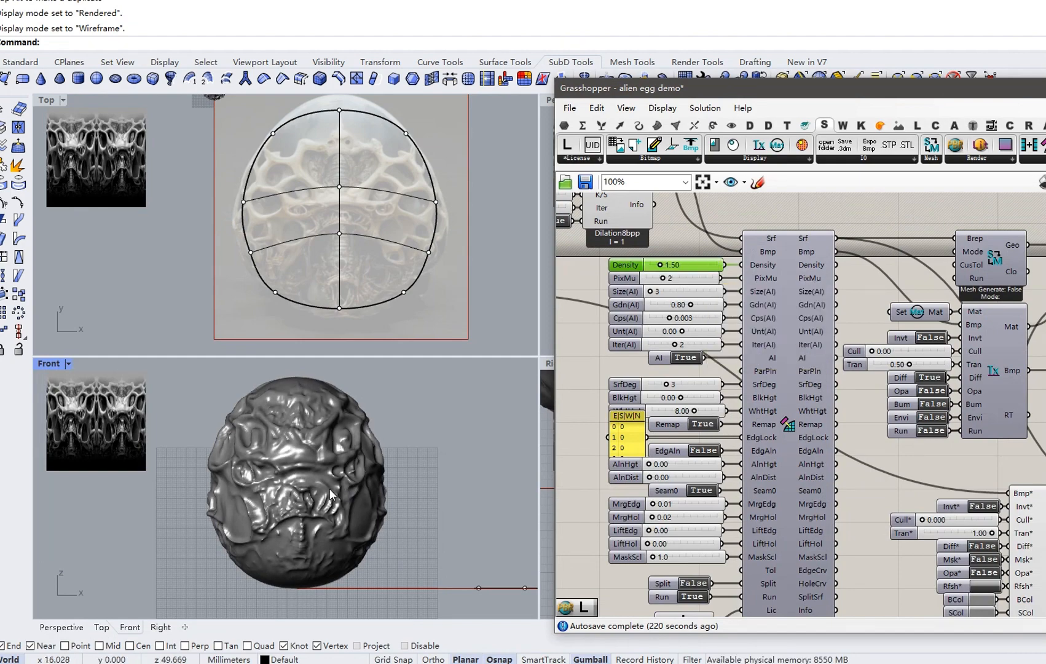
# Set the material's Diff* and Opa* toggles back to True.
pyautogui.scroll(-3, 731, 402)
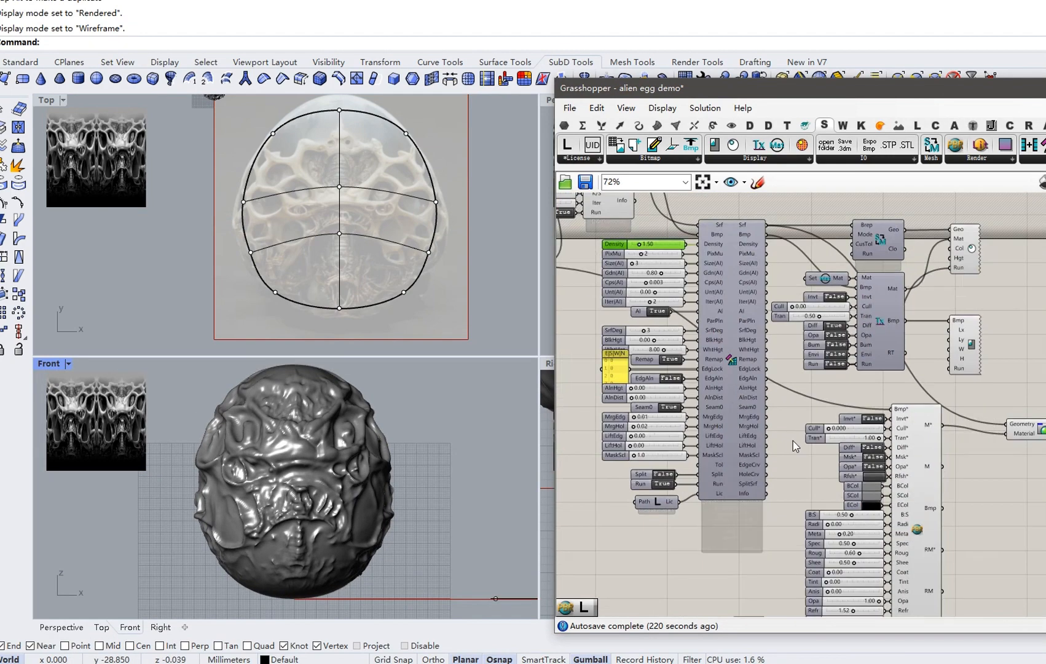
pyautogui.scroll(1, 793, 441)
pyautogui.moveTo(865, 459); pyautogui.dragTo(831, 427, button='right')
pyautogui.moveTo(848, 491); pyautogui.dragTo(820, 394, button='right')
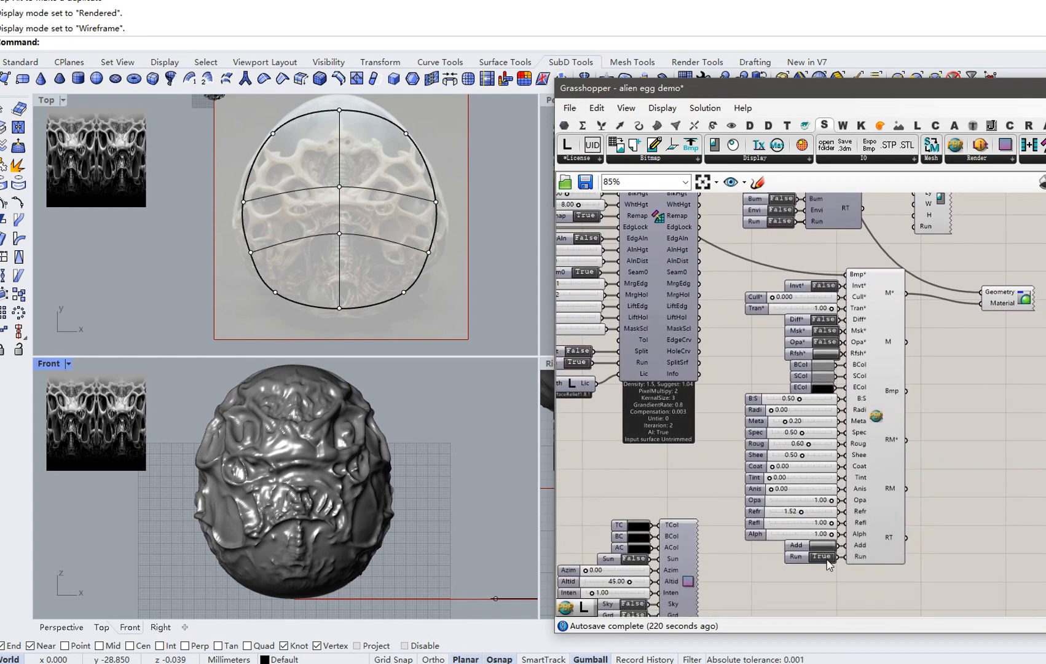
pyautogui.moveTo(834, 344); pyautogui.dragTo(818, 364, button='right')
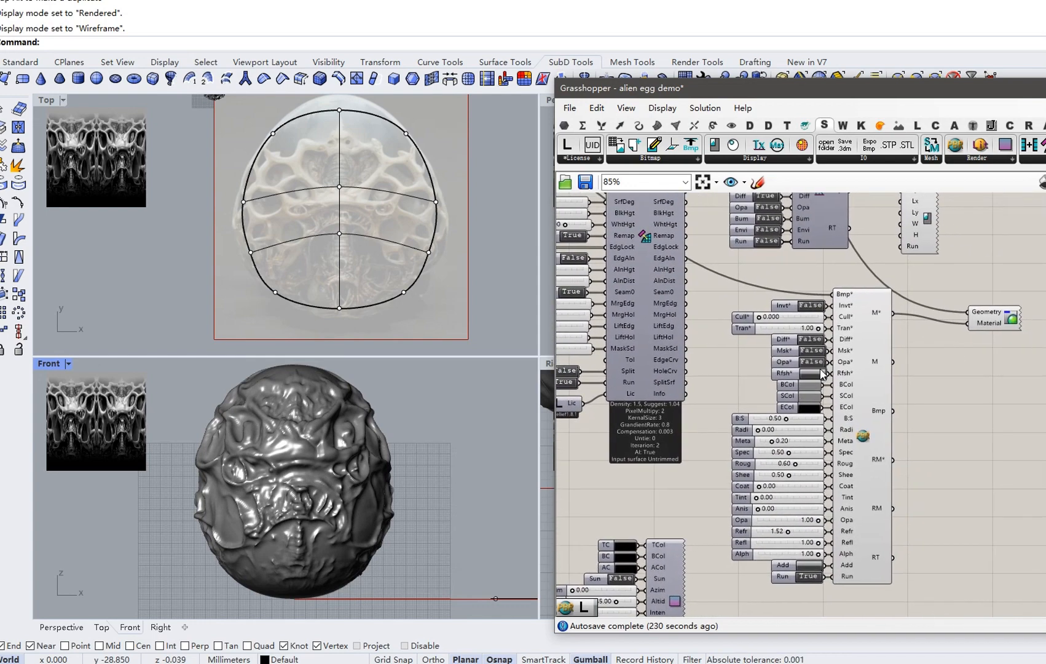
pyautogui.doubleClick(810, 339)
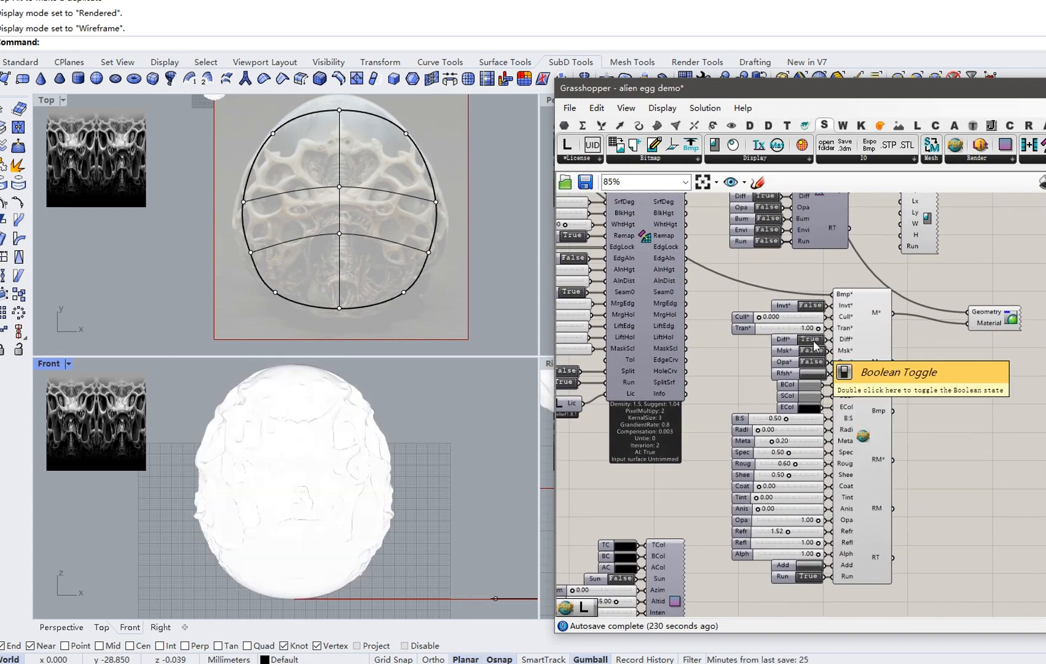
pyautogui.doubleClick(813, 362)
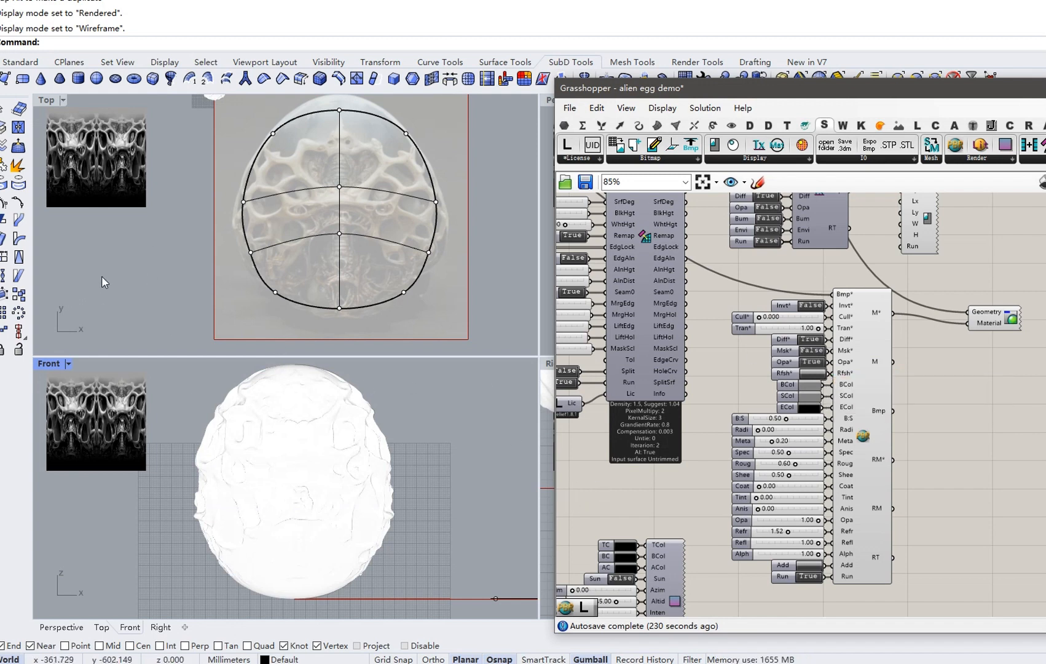
# Start rendering the alien egg from the render output component.
pyautogui.moveTo(642, 468); pyautogui.dragTo(771, 366, button='right')
pyautogui.scroll(-2, 771, 367)
pyautogui.moveTo(691, 434); pyautogui.dragTo(755, 342, button='right')
pyautogui.scroll(1, 656, 444)
pyautogui.moveTo(646, 467); pyautogui.dragTo(598, 455, button='right')
pyautogui.click(694, 477)
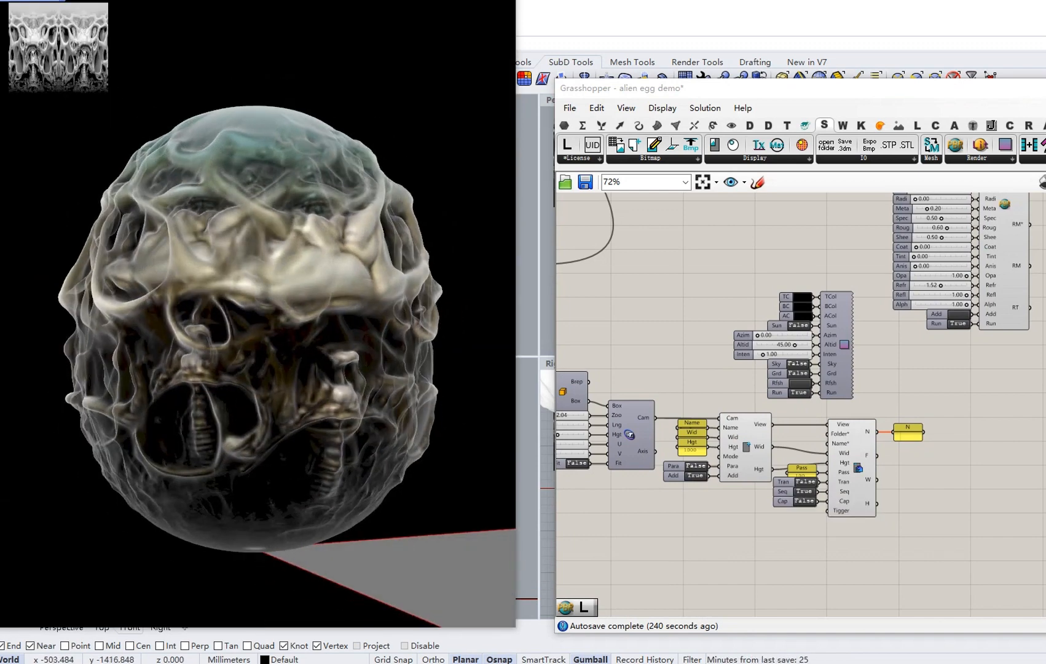
# Raytrace the reshaped egg, orbit it to face front, and restore the viewport window.
pyautogui.click(77, 11)
pyautogui.click(69, 176)
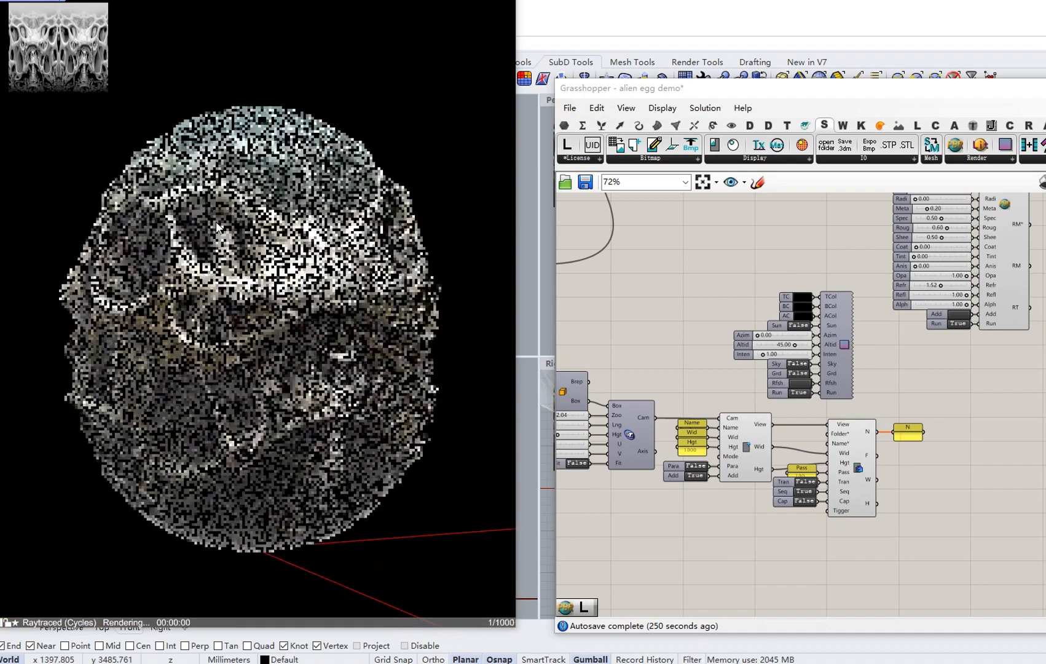
pyautogui.moveTo(218, 223); pyautogui.dragTo(242, 389, button='right')
pyautogui.moveTo(86, 389); pyautogui.dragTo(250, 389, button='right')
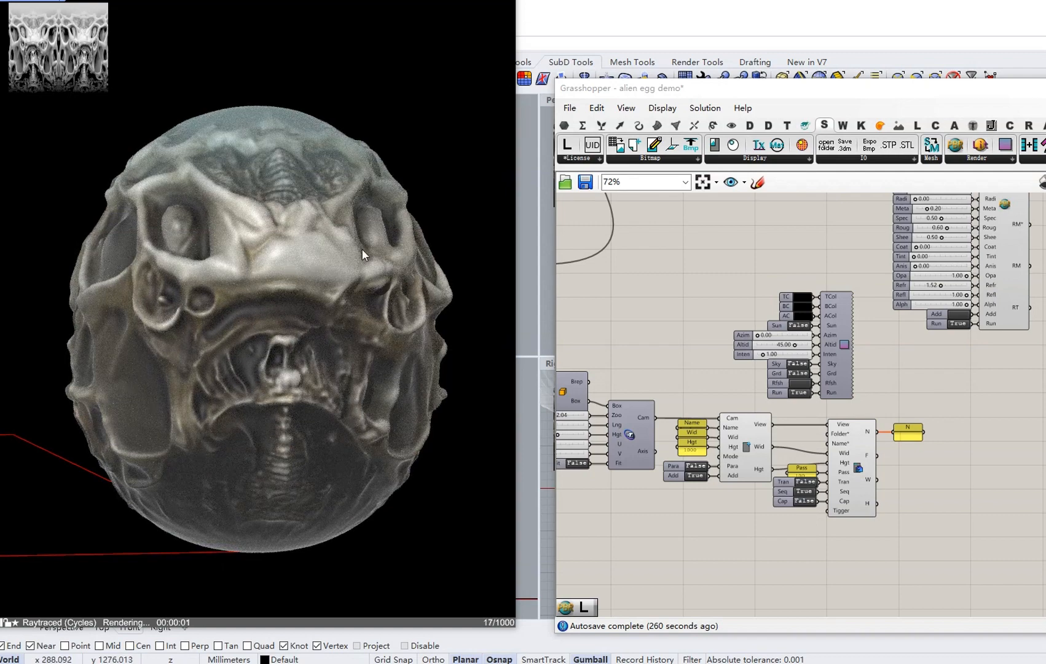
pyautogui.moveTo(215, 342); pyautogui.dragTo(267, 352, button='right')
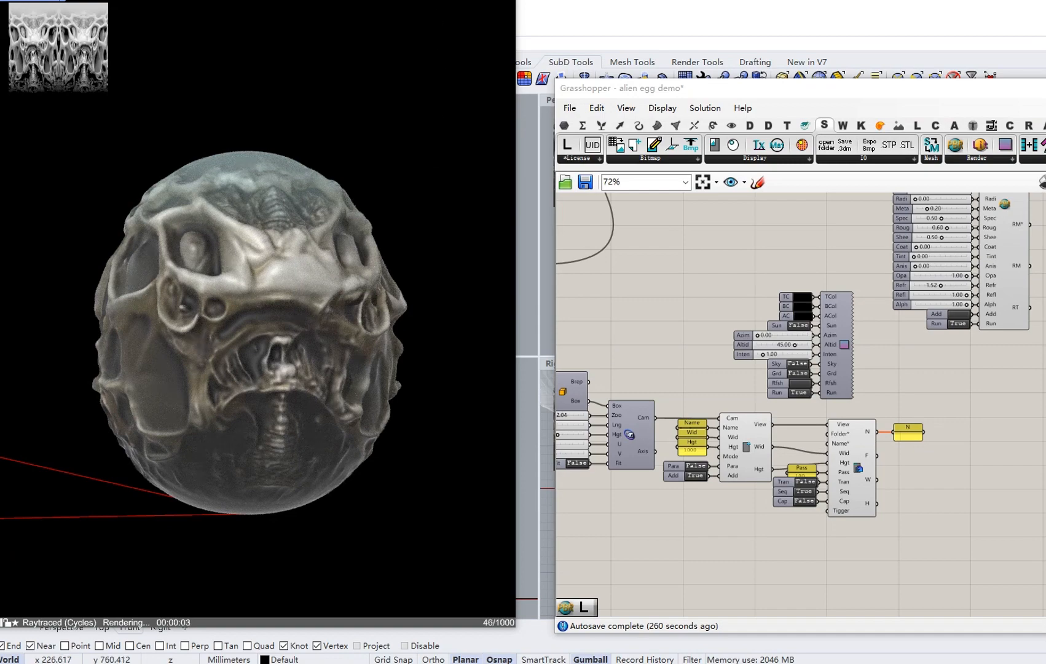
pyautogui.doubleClick(447, 7)
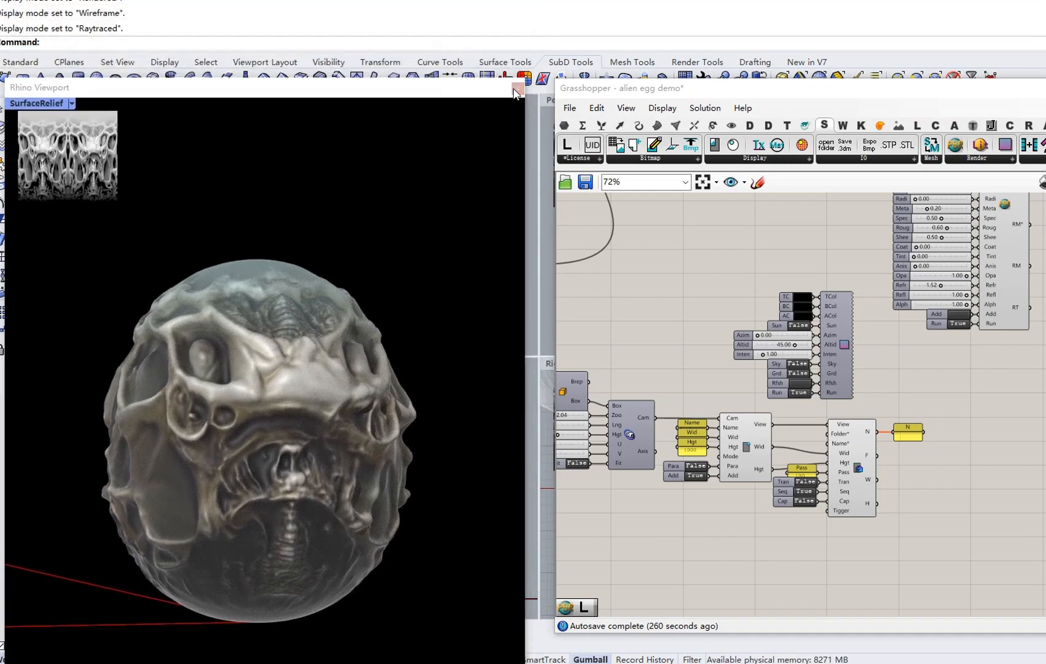
# Close the floating render viewport and drag the egg's centre control point downward.
pyautogui.click(516, 92)
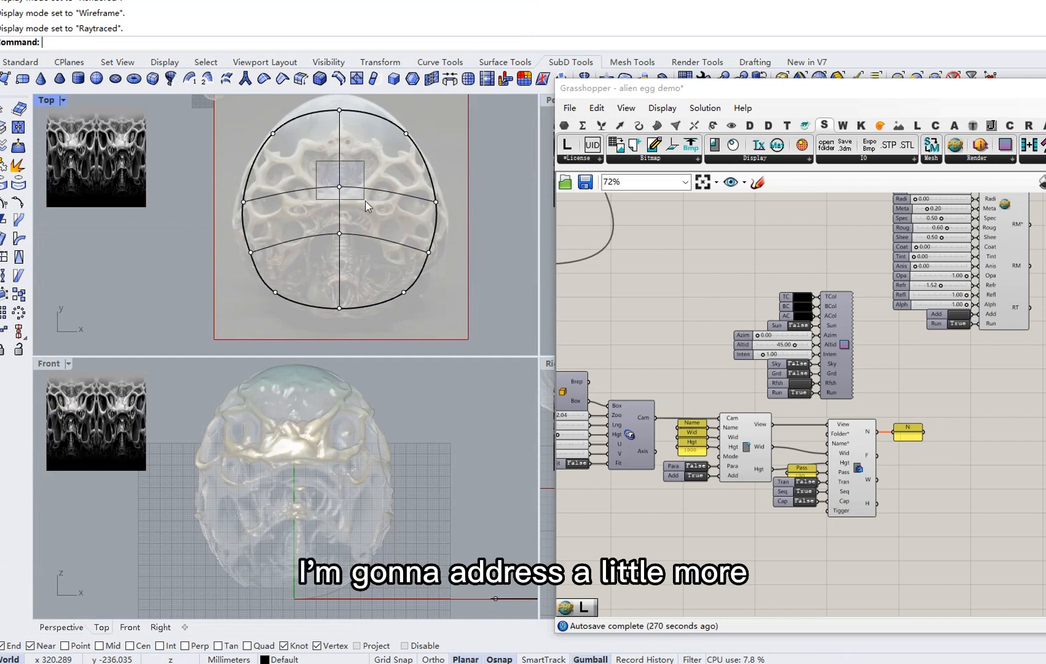
pyautogui.click(339, 187)
pyautogui.moveTo(338, 133); pyautogui.dragTo(339, 153)
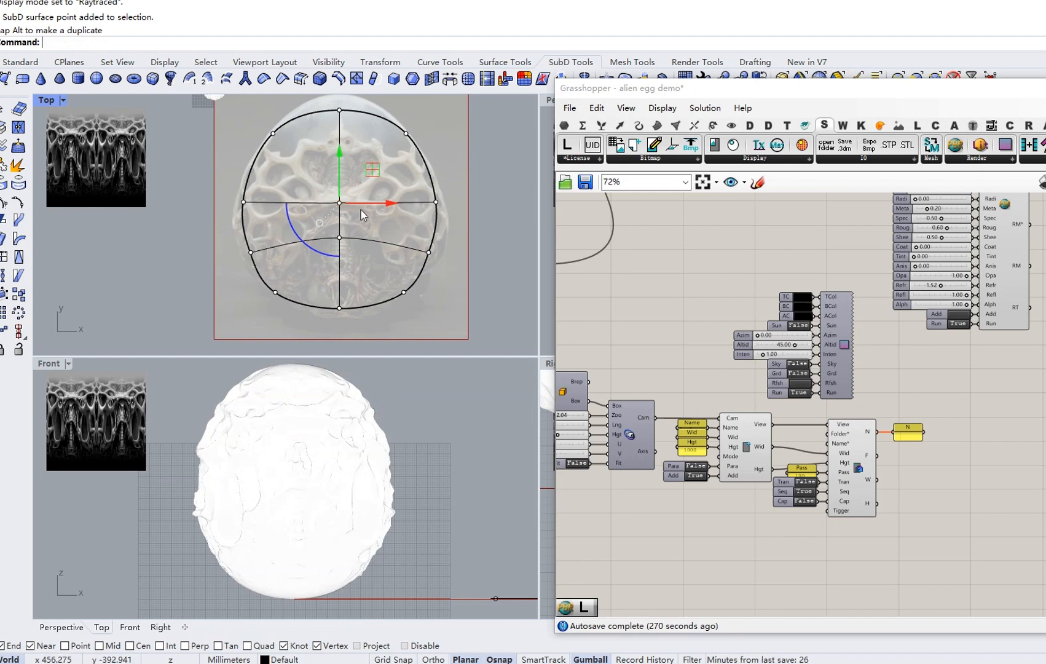
pyautogui.press('Escape')
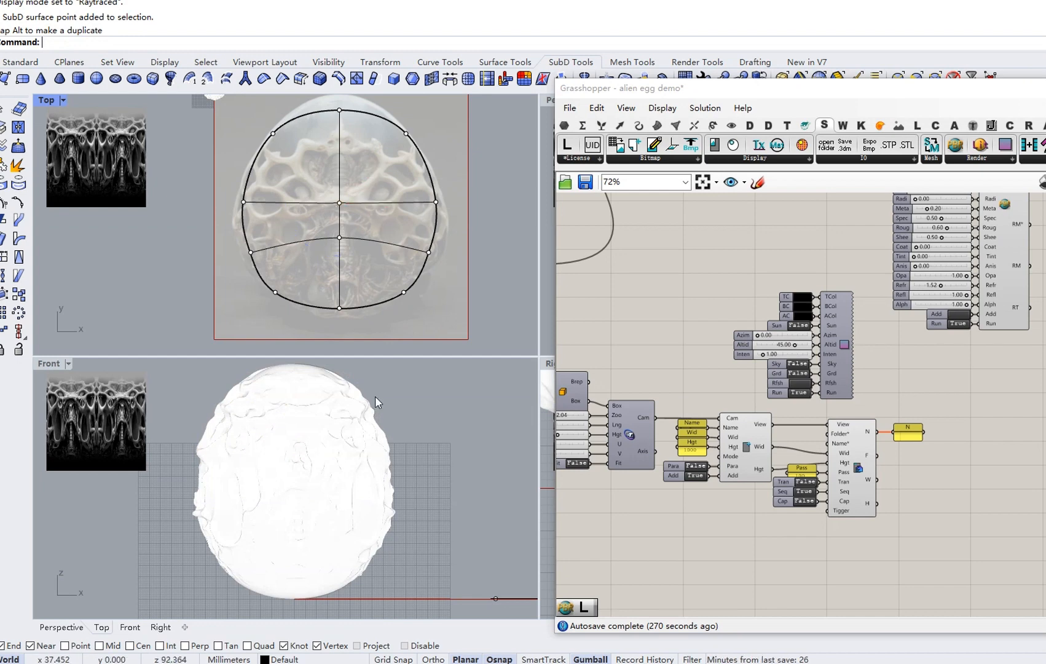
# Toggle the material's Run switch and turn off rendering to return to shaded display.
pyautogui.moveTo(791, 300); pyautogui.dragTo(617, 467, button='right')
pyautogui.moveTo(781, 304)
pyautogui.mouseDown(button='right')
pyautogui.moveTo(729, 415)
pyautogui.moveTo(712, 359)
pyautogui.mouseUp(button='right')
pyautogui.doubleClick(689, 328)
pyautogui.doubleClick(724, 550)
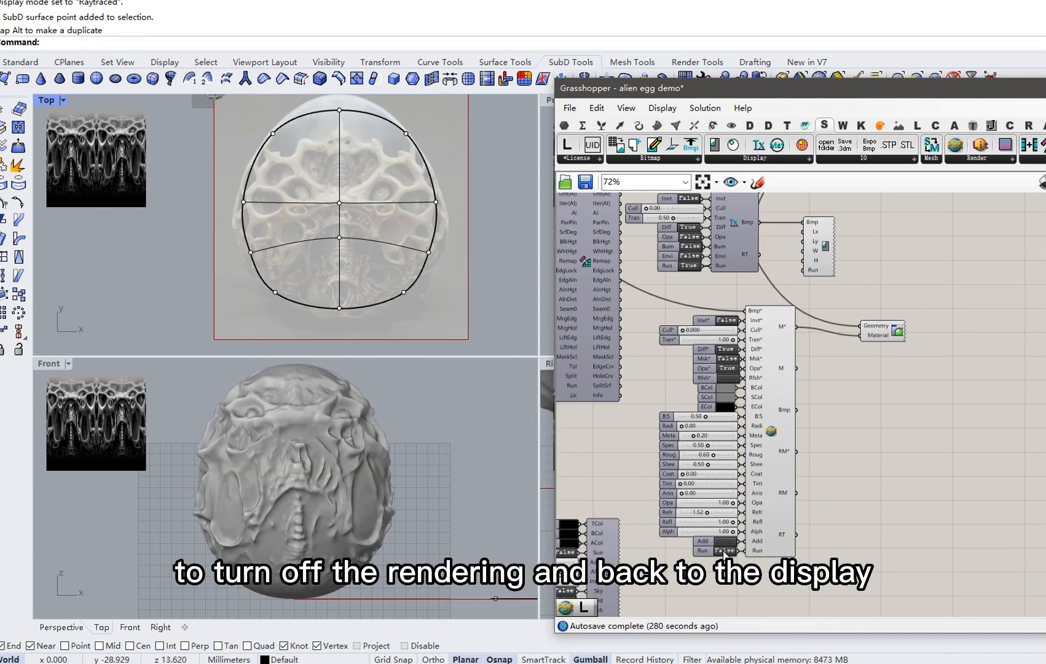
# Pull the lower central control point of the cage down toward the egg's bottom.
pyautogui.moveTo(333, 187); pyautogui.dragTo(370, 251)
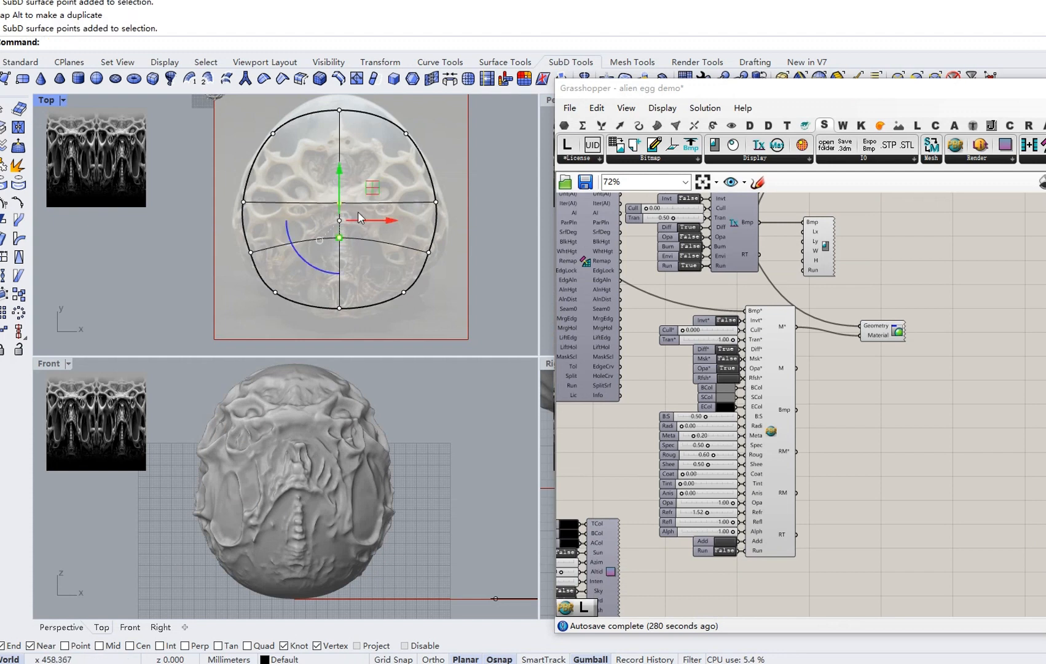
pyautogui.click(373, 167)
pyautogui.click(340, 238)
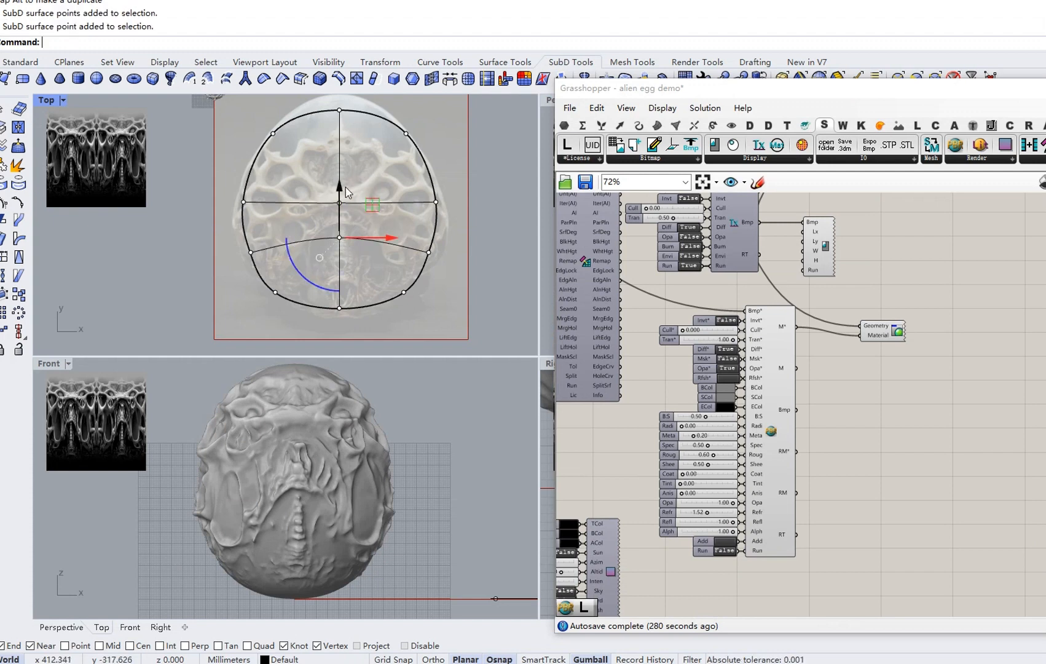
pyautogui.moveTo(339, 185); pyautogui.dragTo(379, 132)
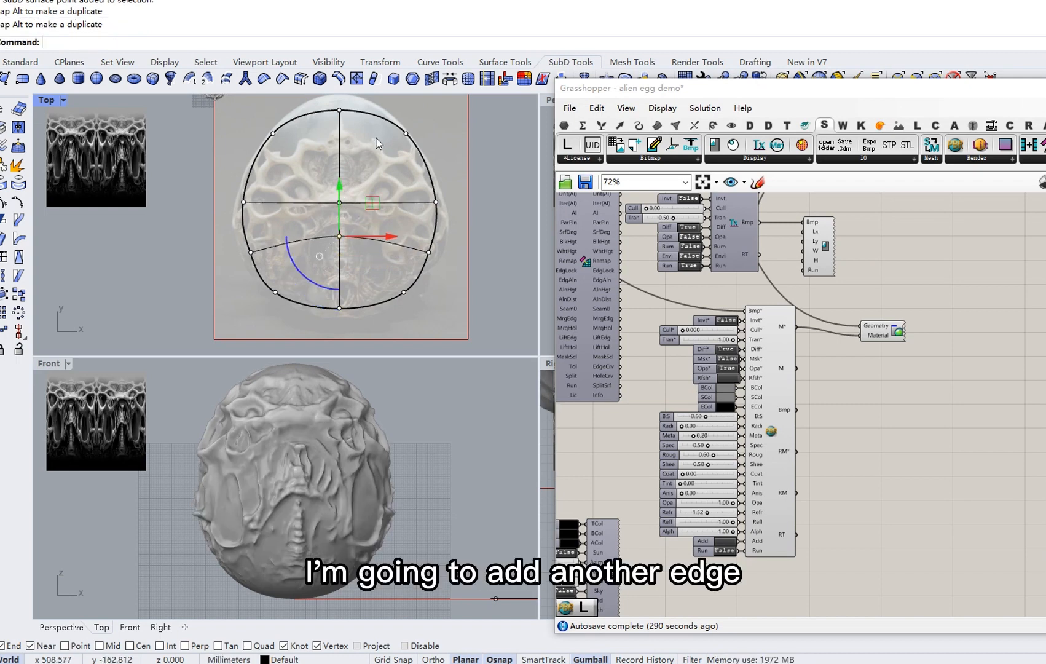
# Insert a new horizontal edge loop in the upper half of the SubD egg.
pyautogui.press('Escape')
pyautogui.click(339, 79)
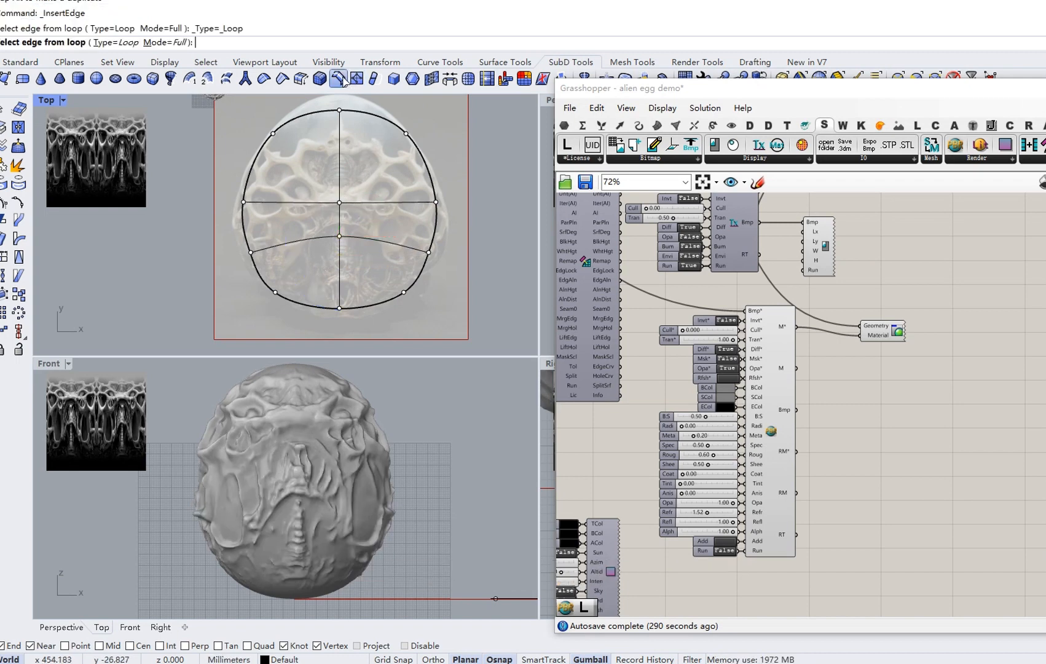
pyautogui.click(294, 201)
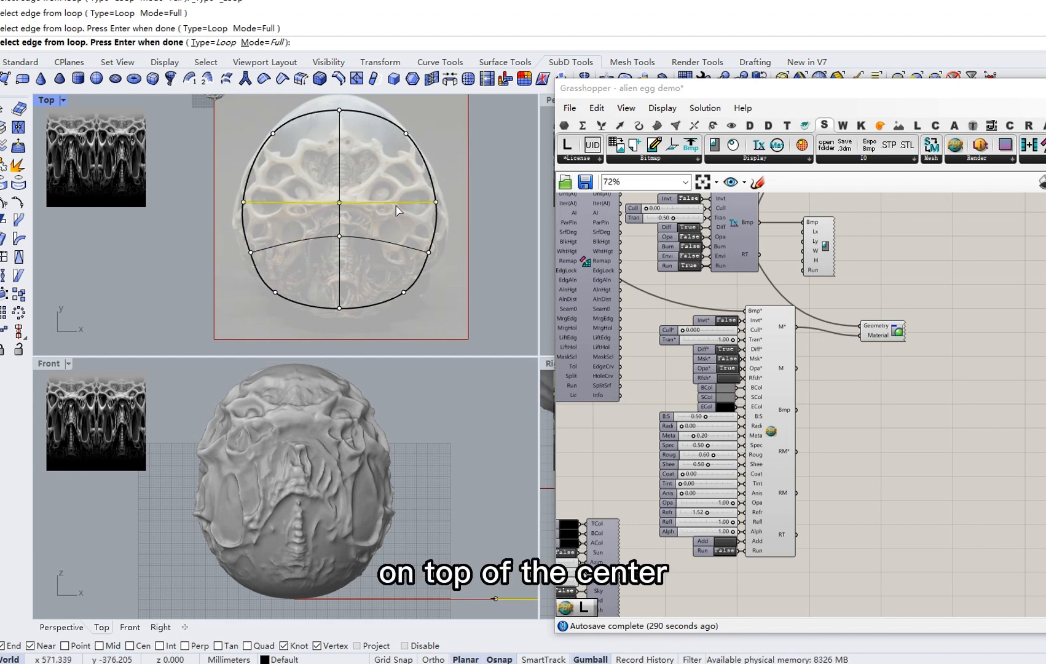
pyautogui.press('Return')
pyautogui.click(348, 171)
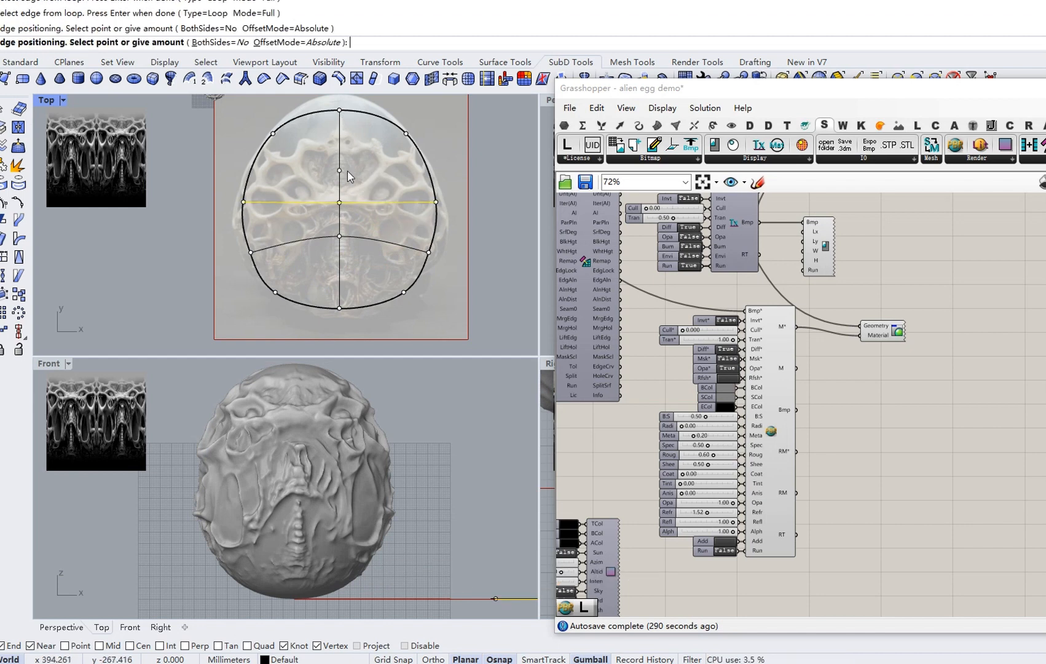
pyautogui.click(340, 170)
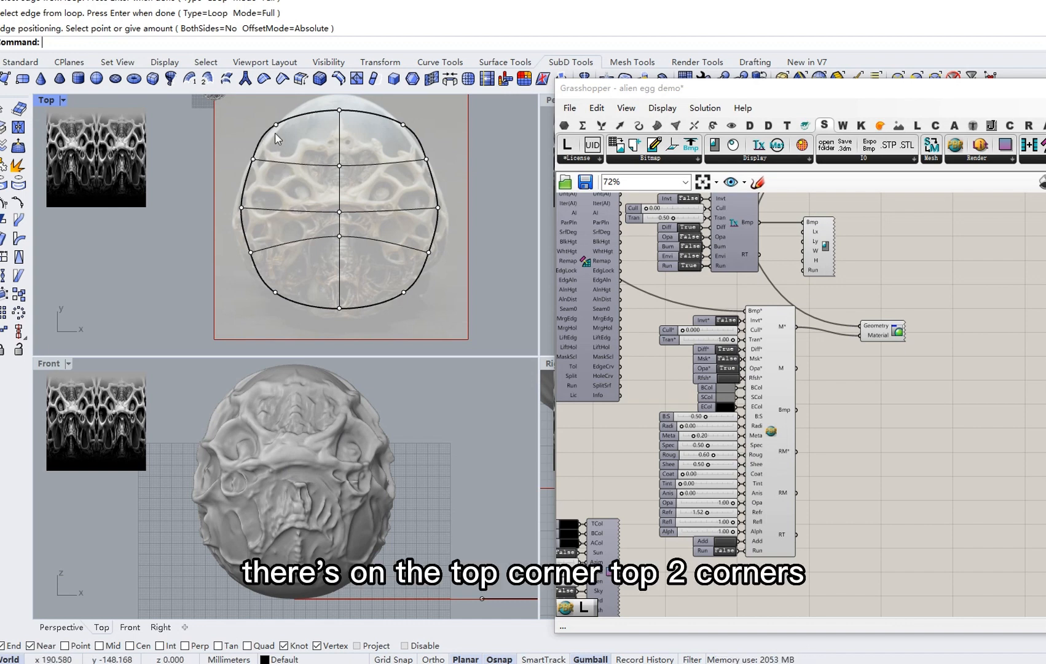
# Move Grasshopper aside and orbit the Perspective view to inspect the new loop.
pyautogui.moveTo(679, 91); pyautogui.dragTo(639, 258)
pyautogui.moveTo(808, 188)
pyautogui.mouseDown(button='right')
pyautogui.moveTo(841, 193)
pyautogui.moveTo(1027, 152)
pyautogui.moveTo(845, 162)
pyautogui.moveTo(816, 183)
pyautogui.moveTo(830, 209)
pyautogui.moveTo(804, 210)
pyautogui.mouseUp(button='right')
pyautogui.moveTo(712, 203); pyautogui.dragTo(779, 208, button='right')
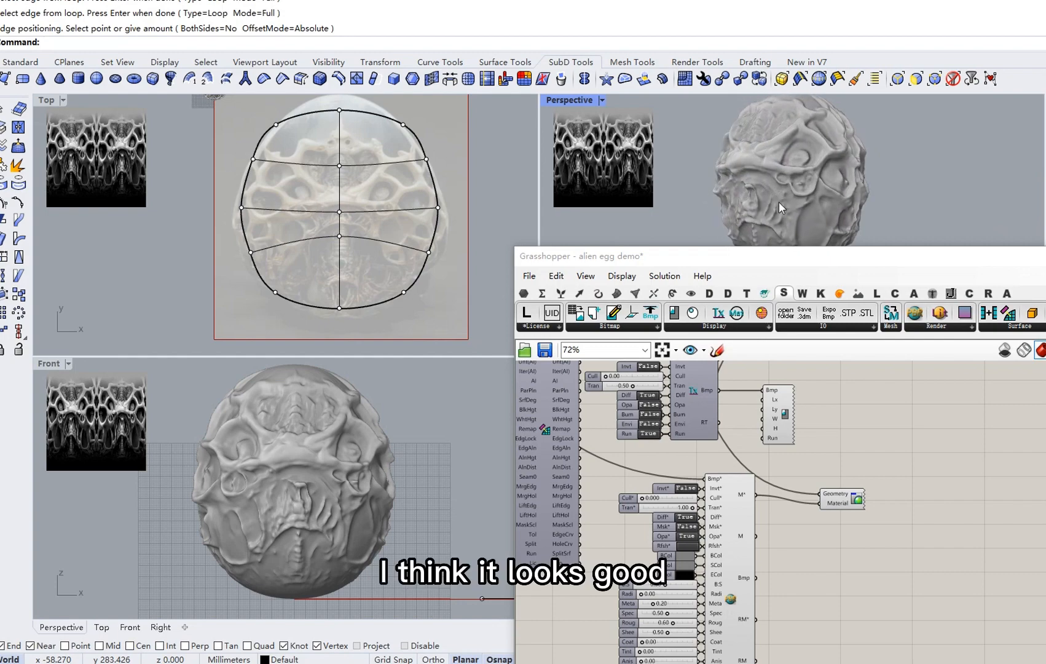
# Bring the camera and render components into view and save the Grasshopper definition.
pyautogui.moveTo(704, 262); pyautogui.dragTo(723, 95)
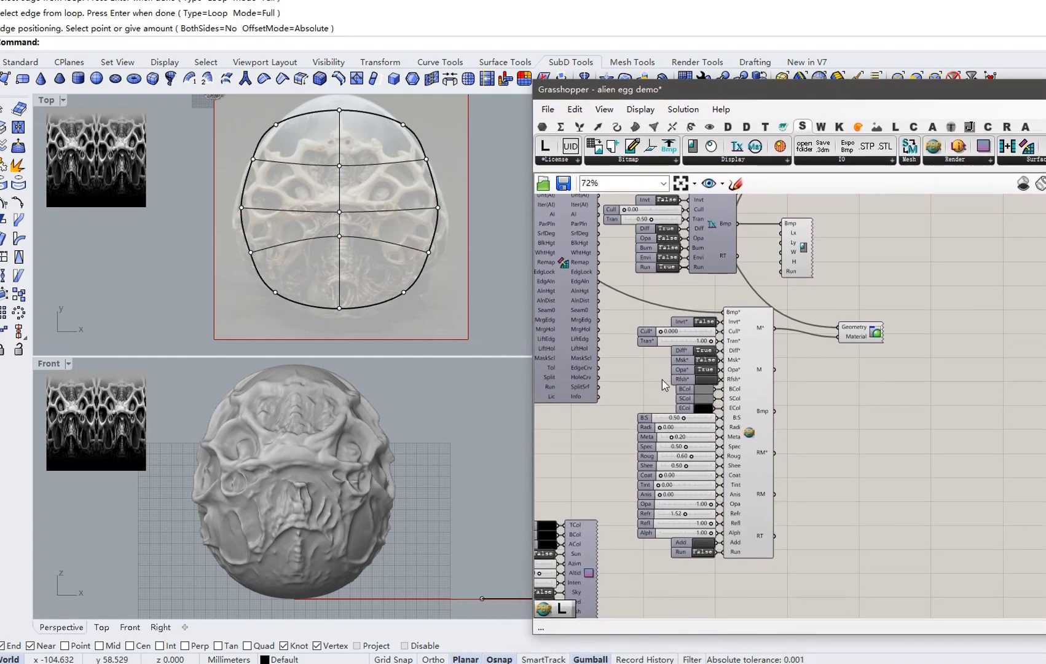
pyautogui.scroll(2, 644, 466)
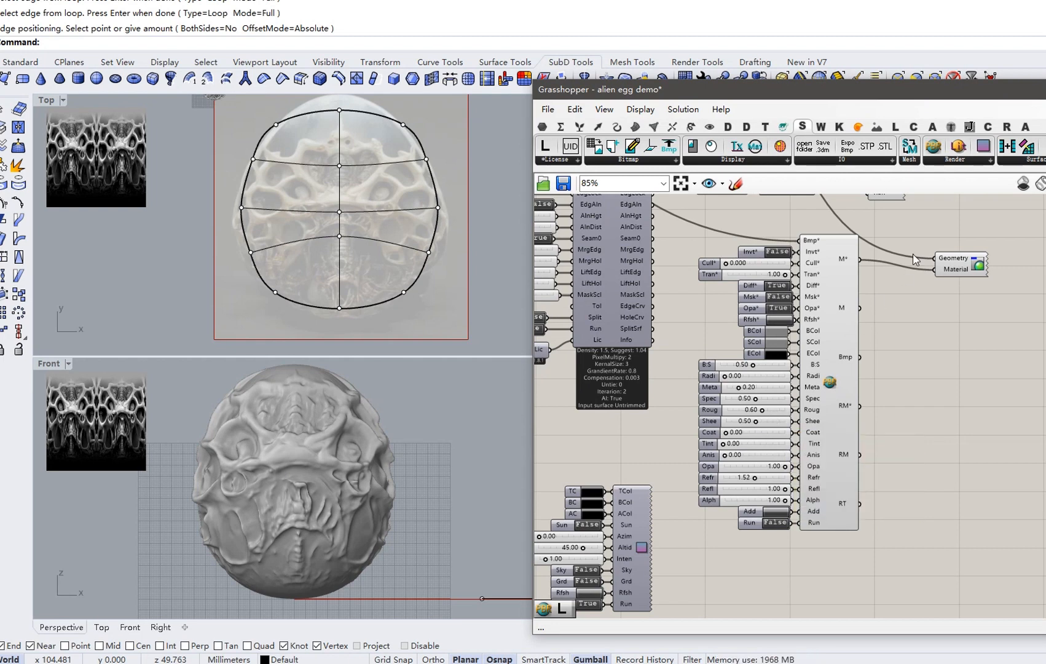
pyautogui.scroll(-2, 738, 332)
pyautogui.moveTo(791, 331); pyautogui.dragTo(746, 232, button='right')
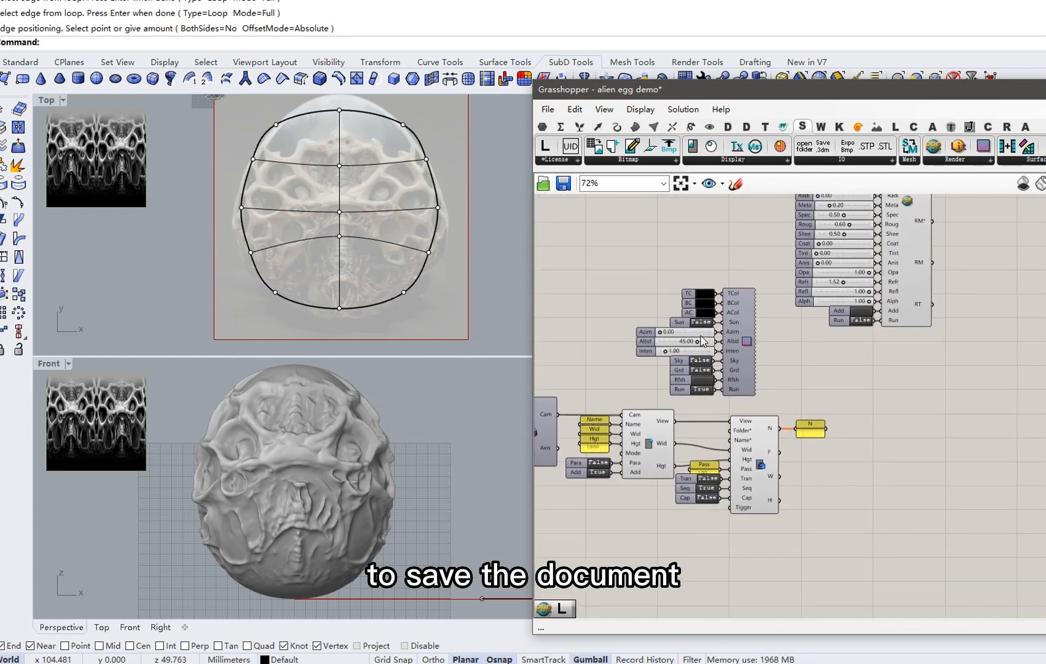
pyautogui.click(566, 186)
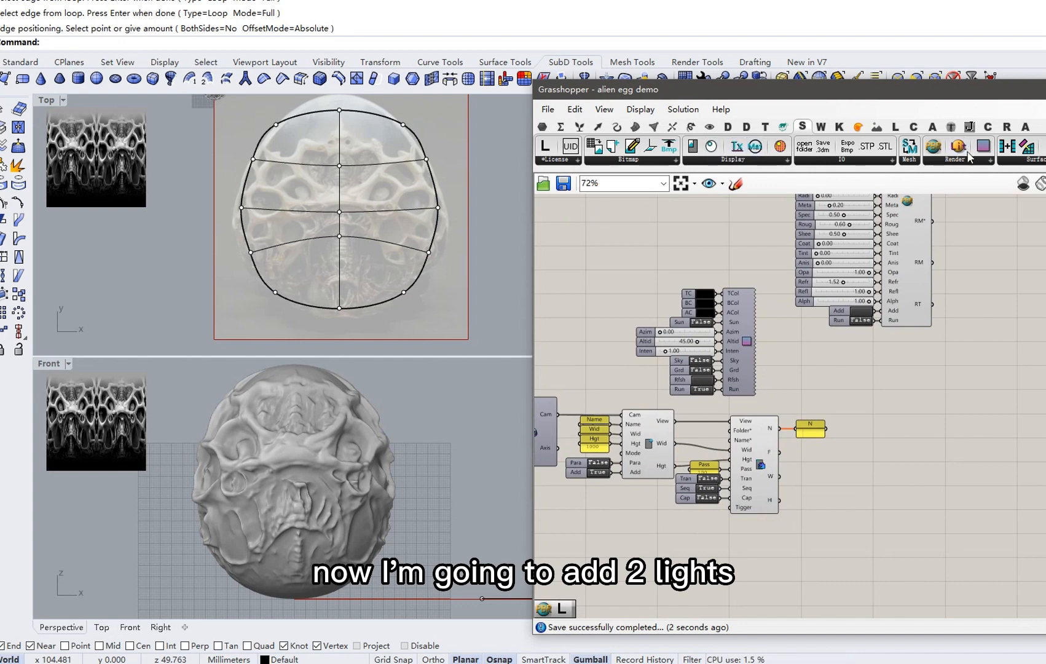
# Add two Light components below the others, each with Auto Setup Component inputs.
pyautogui.moveTo(957, 147); pyautogui.dragTo(905, 453)
pyautogui.moveTo(905, 452); pyautogui.dragTo(888, 413, button='right')
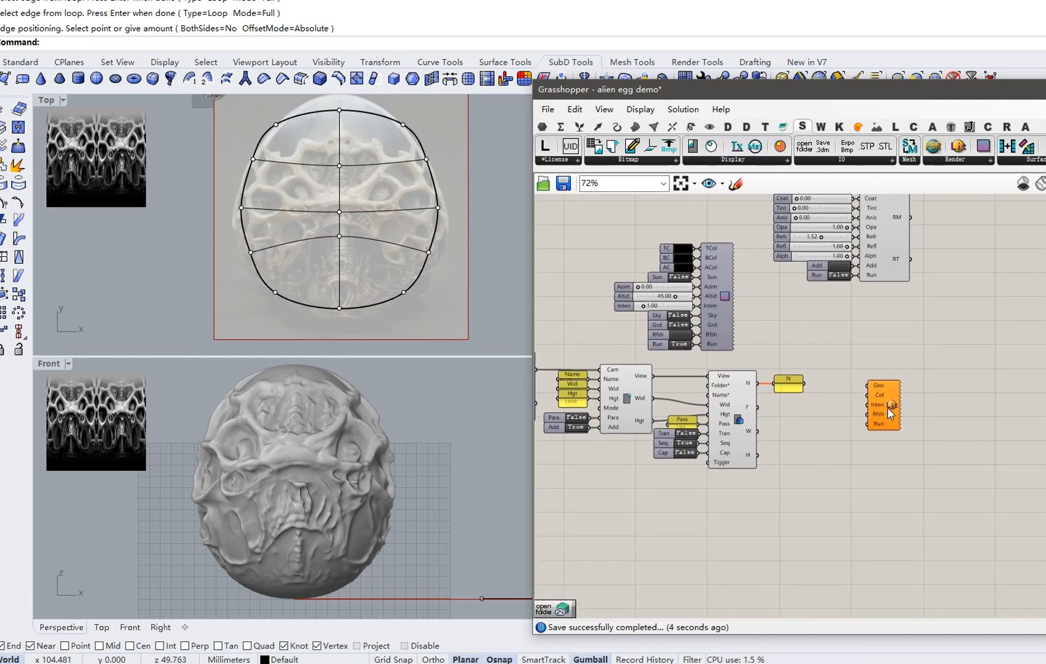
pyautogui.moveTo(888, 413); pyautogui.dragTo(898, 459)
pyautogui.rightClick(905, 463)
pyautogui.click(945, 556)
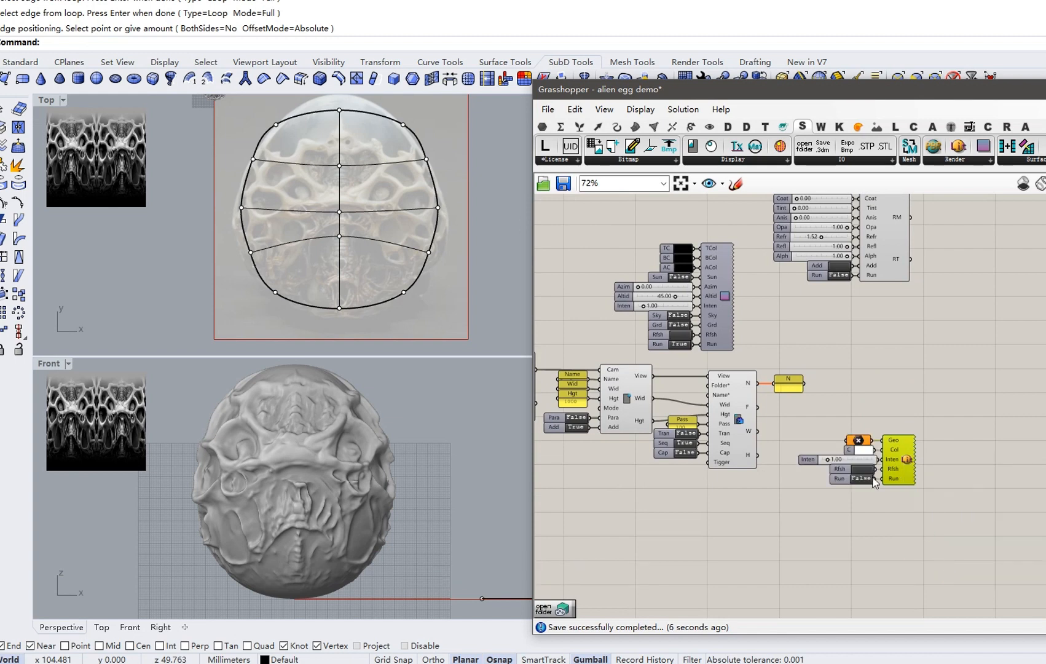
pyautogui.moveTo(957, 155); pyautogui.dragTo(913, 531)
pyautogui.rightClick(910, 536)
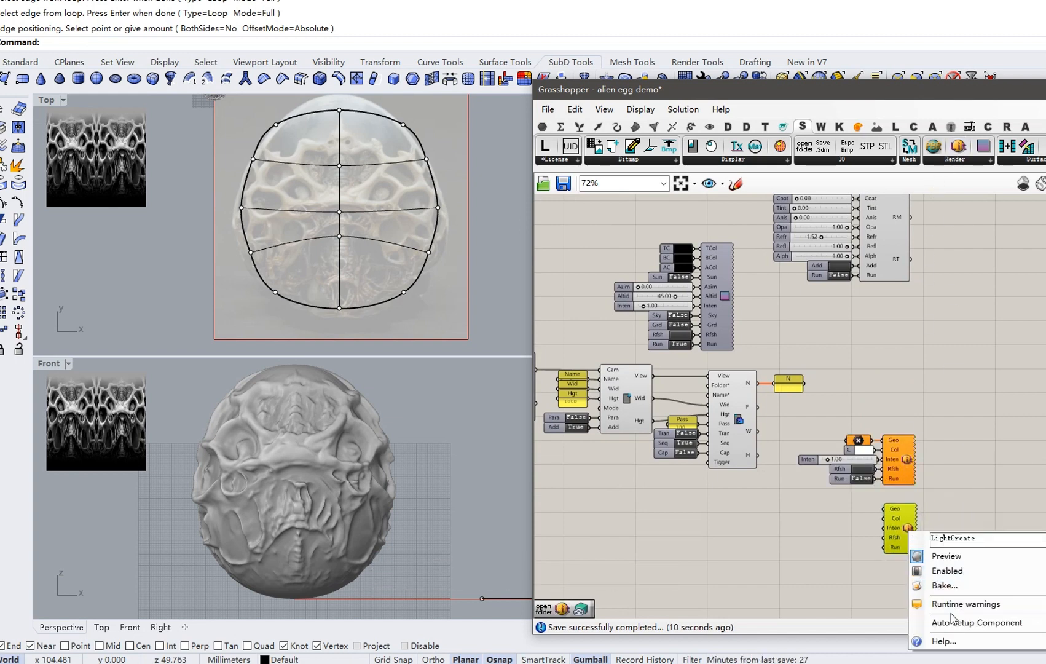
pyautogui.click(947, 619)
# Set the first light's location to one point picked above-left of the egg.
pyautogui.scroll(2, 882, 466)
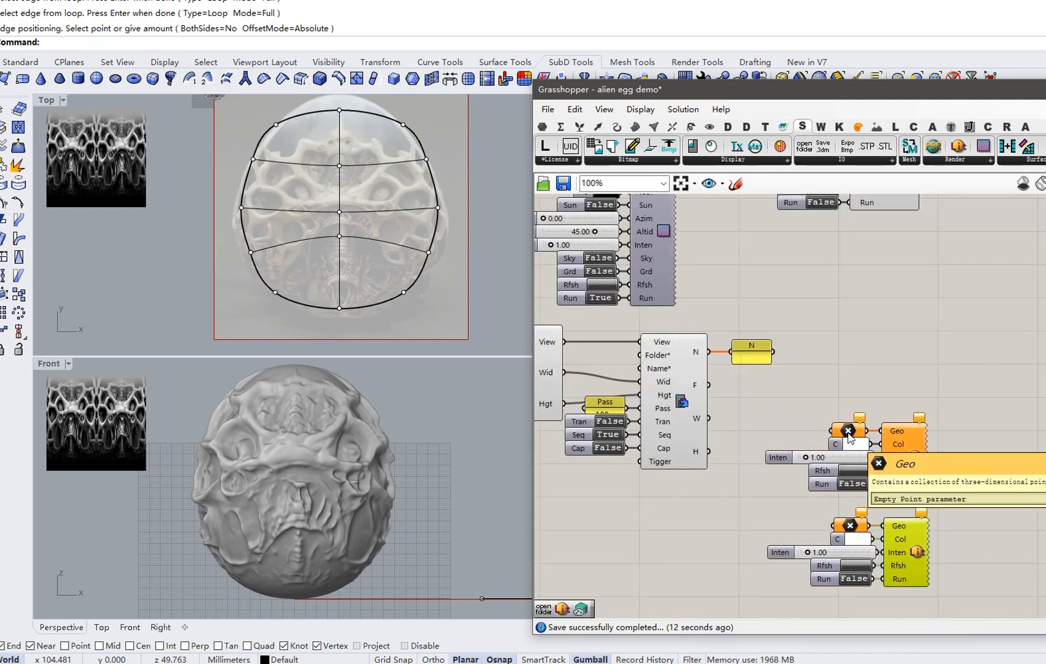
pyautogui.rightClick(849, 436)
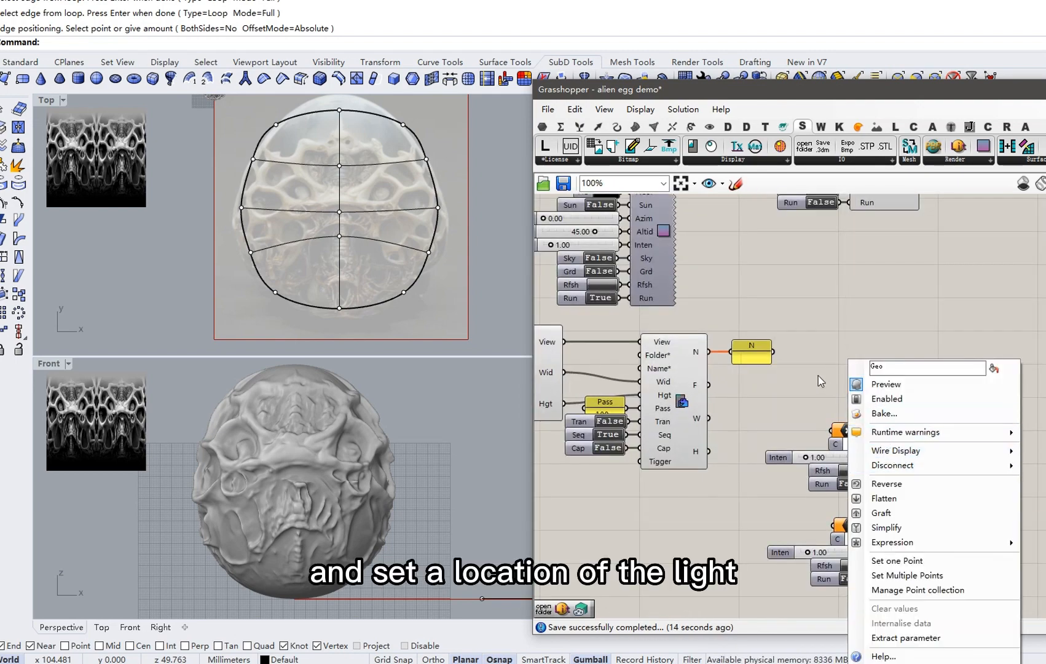
pyautogui.click(898, 561)
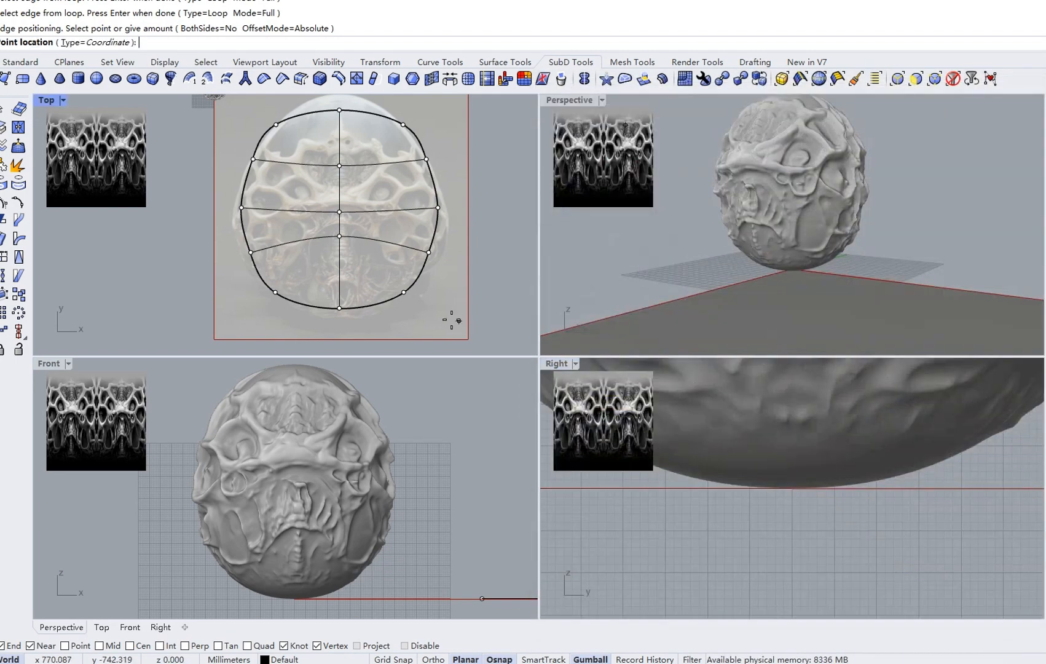
pyautogui.scroll(-4, 668, 275)
pyautogui.scroll(-6, 389, 259)
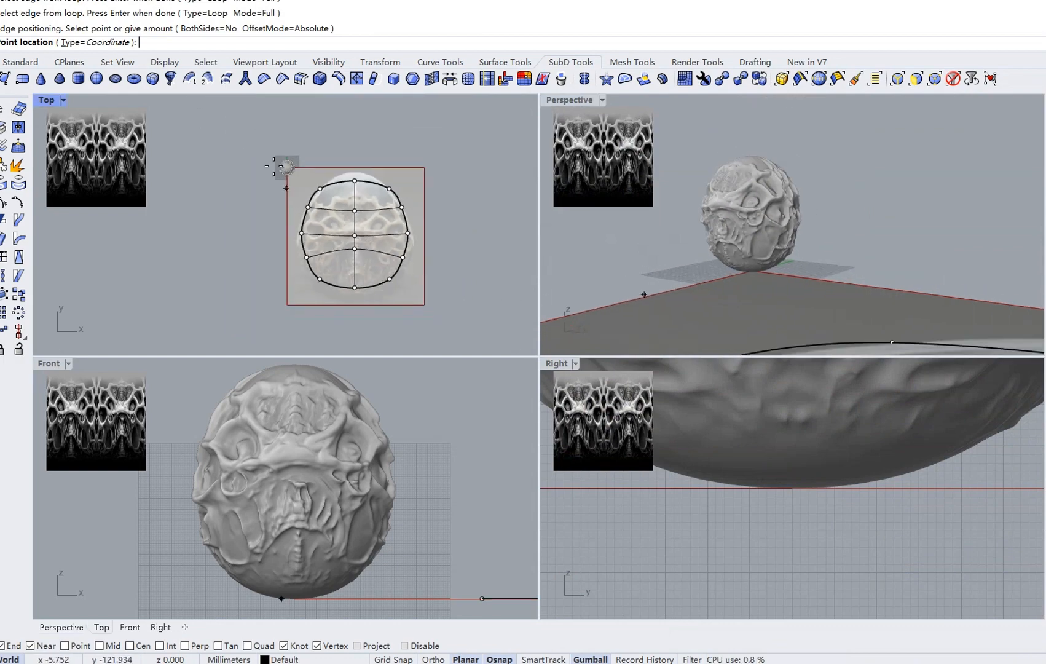
pyautogui.scroll(3, 273, 169)
pyautogui.click(278, 196)
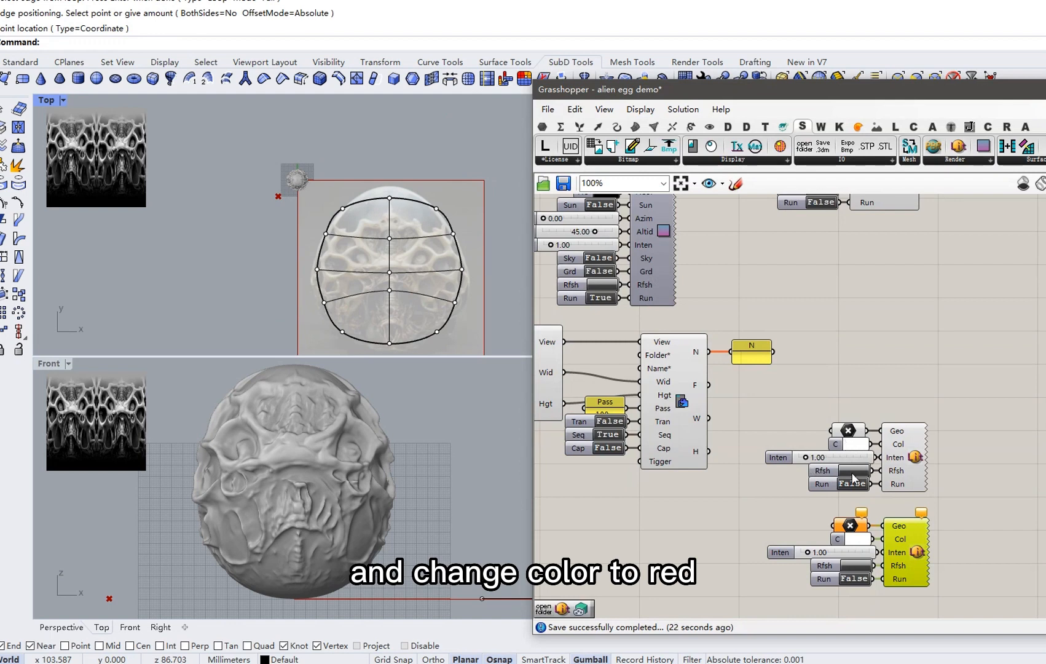
# Set the first light's colour to red.
pyautogui.moveTo(856, 456); pyautogui.dragTo(825, 412, button='right')
pyautogui.click(827, 399)
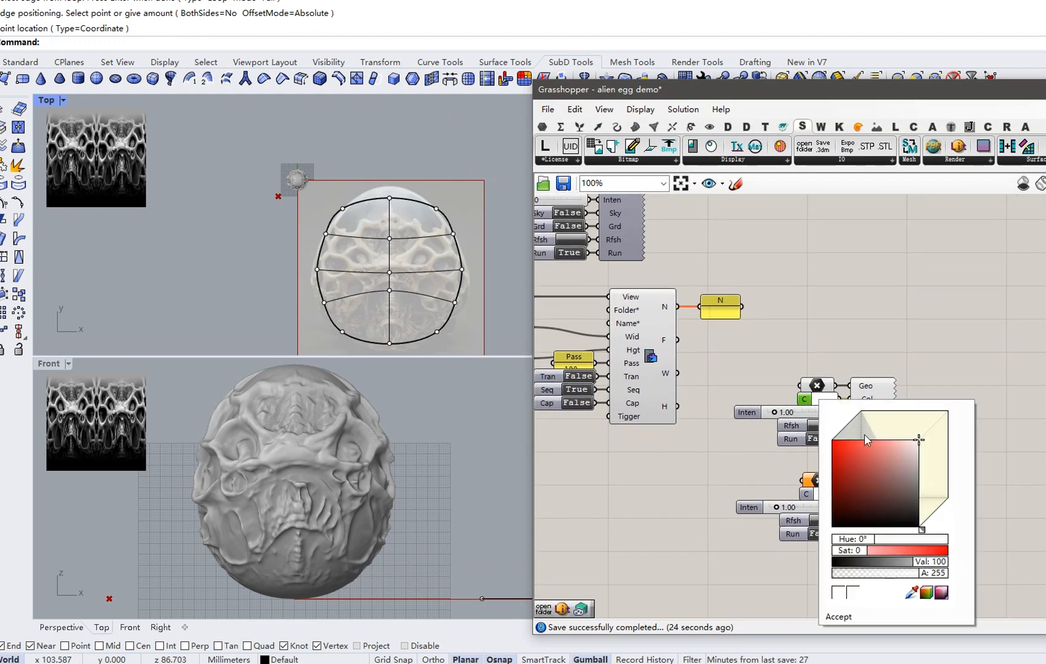
pyautogui.click(831, 444)
pyautogui.click(837, 617)
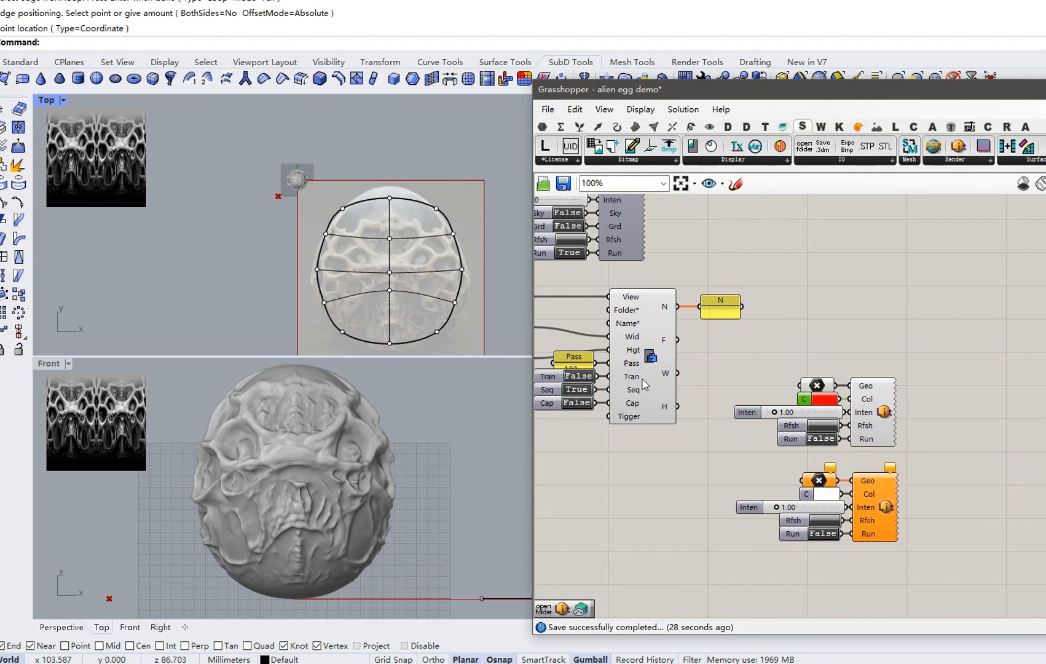
# Set the second light's location to one point near the egg and raise it above the egg.
pyautogui.rightClick(817, 480)
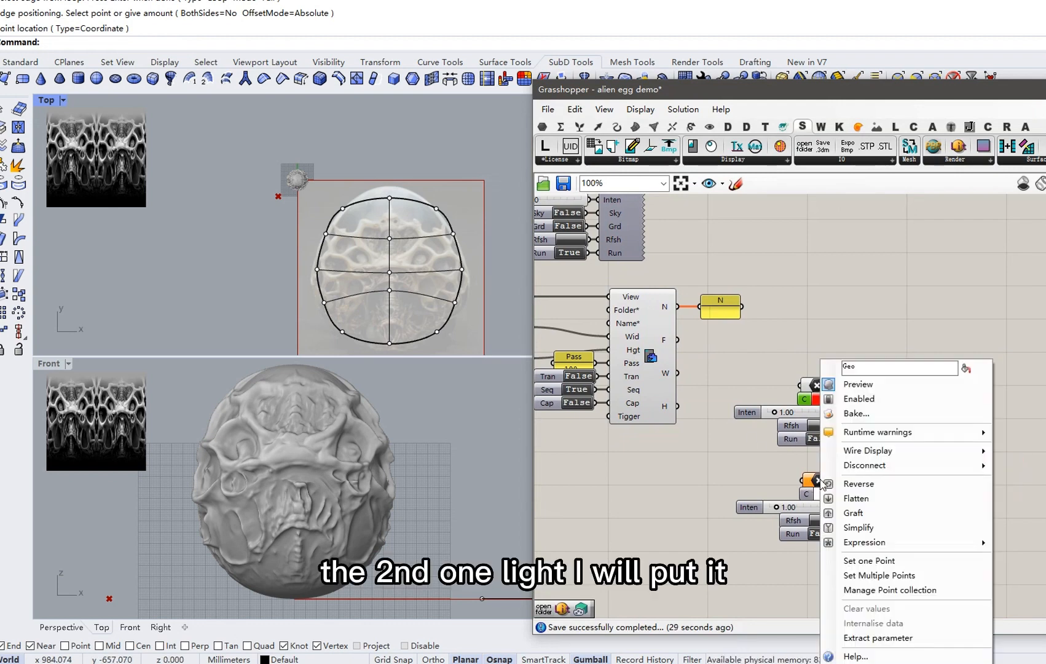
pyautogui.click(877, 560)
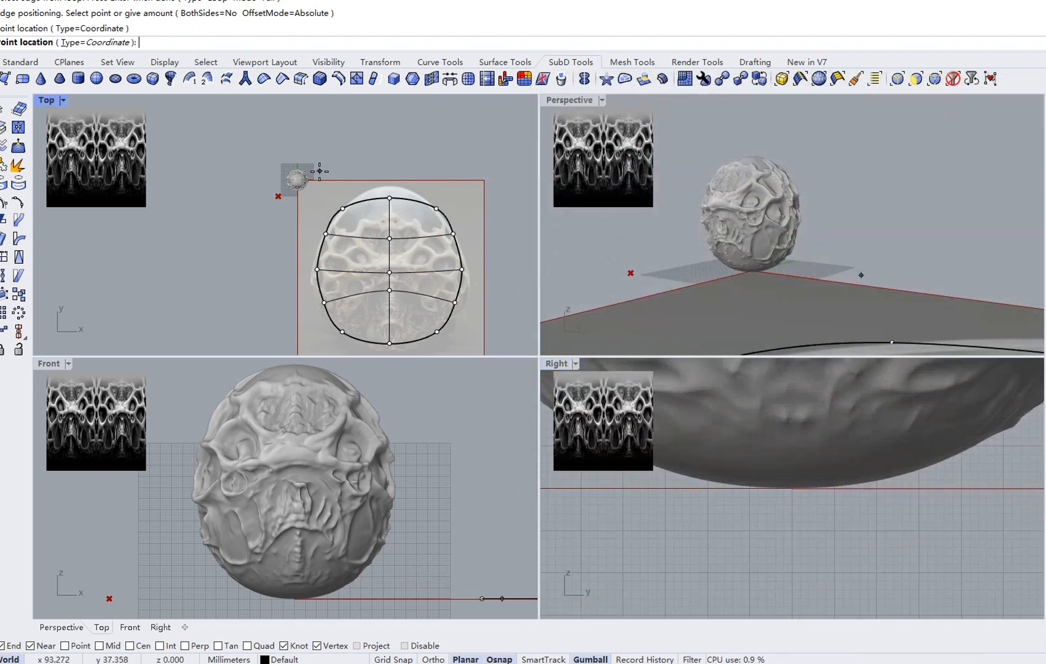
pyautogui.click(319, 171)
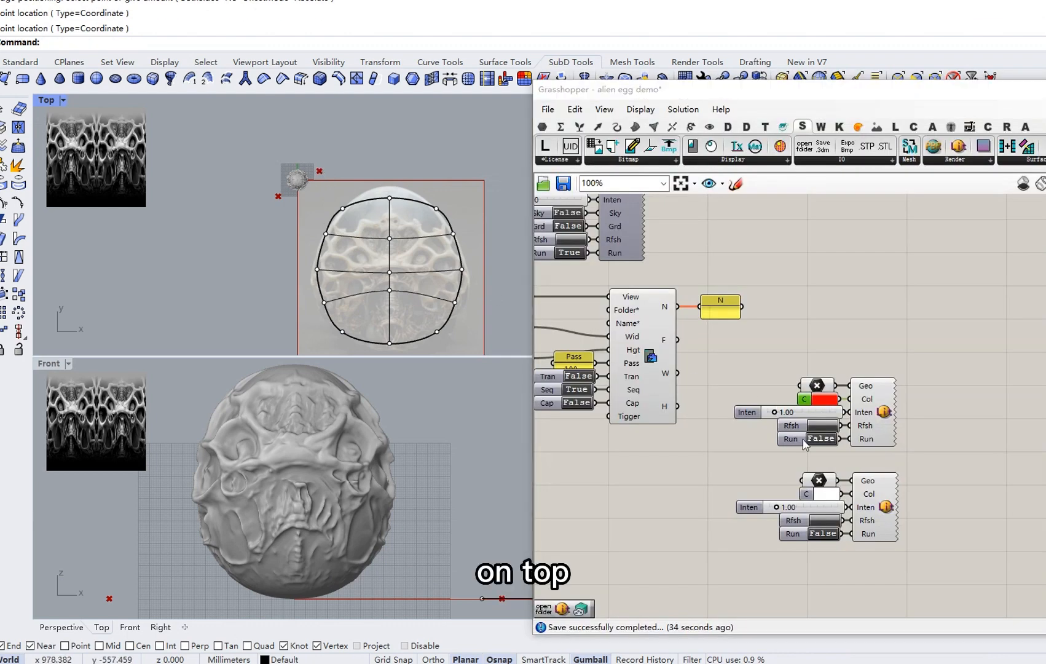
pyautogui.click(822, 478)
pyautogui.scroll(-2, 382, 516)
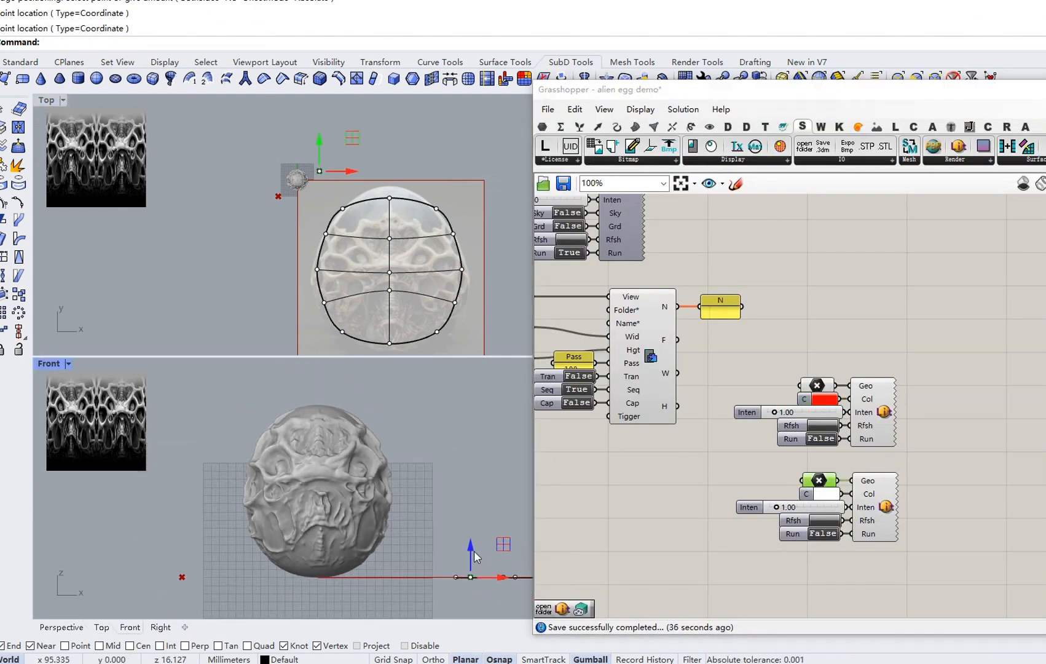
pyautogui.moveTo(508, 406); pyautogui.dragTo(341, 405)
pyautogui.moveTo(307, 360); pyautogui.dragTo(306, 383)
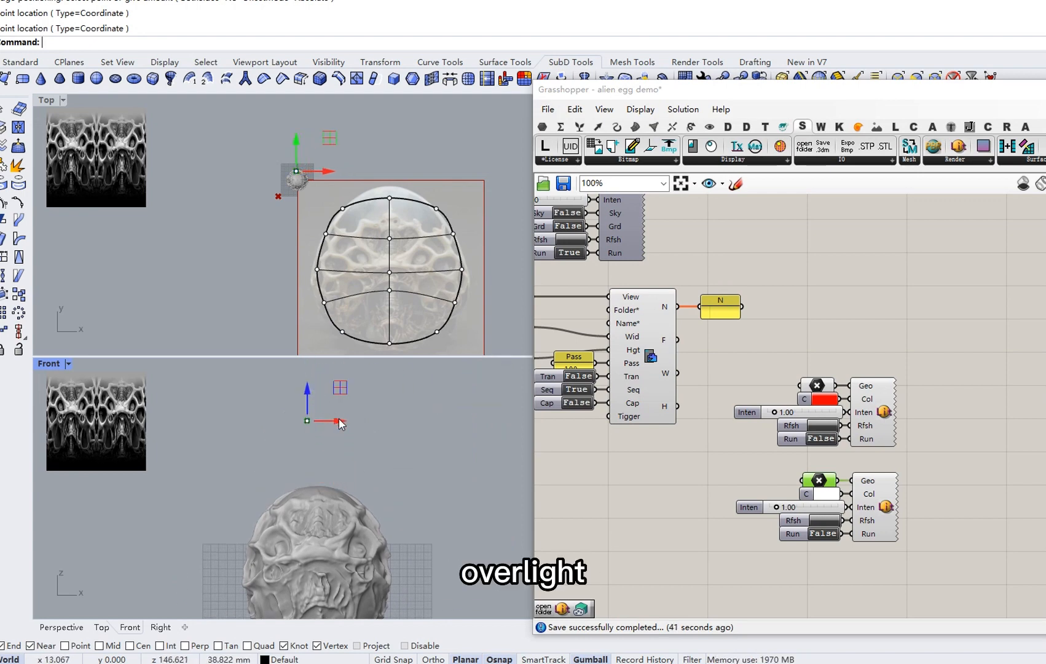
pyautogui.moveTo(341, 424); pyautogui.dragTo(320, 362)
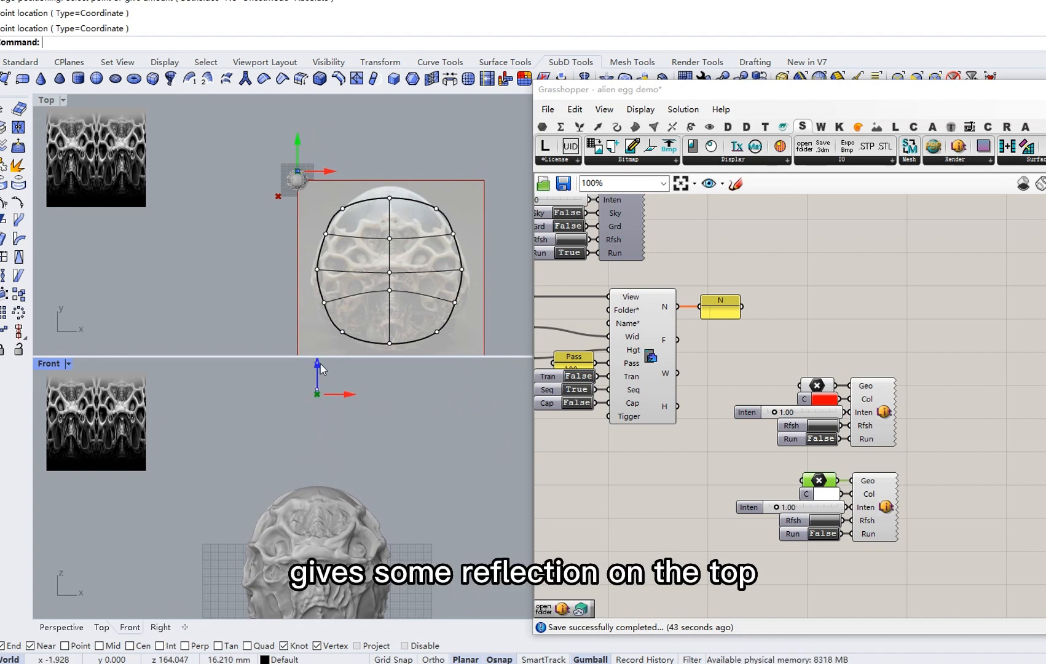
pyautogui.scroll(-3, 386, 422)
pyautogui.moveTo(413, 484); pyautogui.dragTo(395, 445, button='right')
pyautogui.scroll(2, 818, 445)
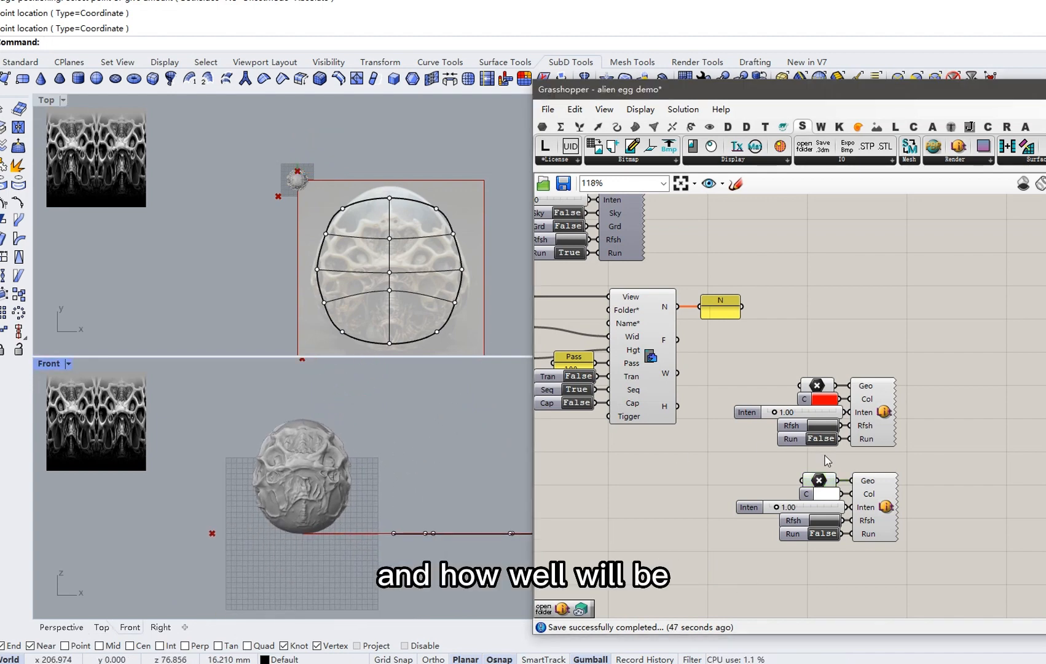
# Set the second light's colour to green.
pyautogui.click(822, 503)
pyautogui.click(850, 478)
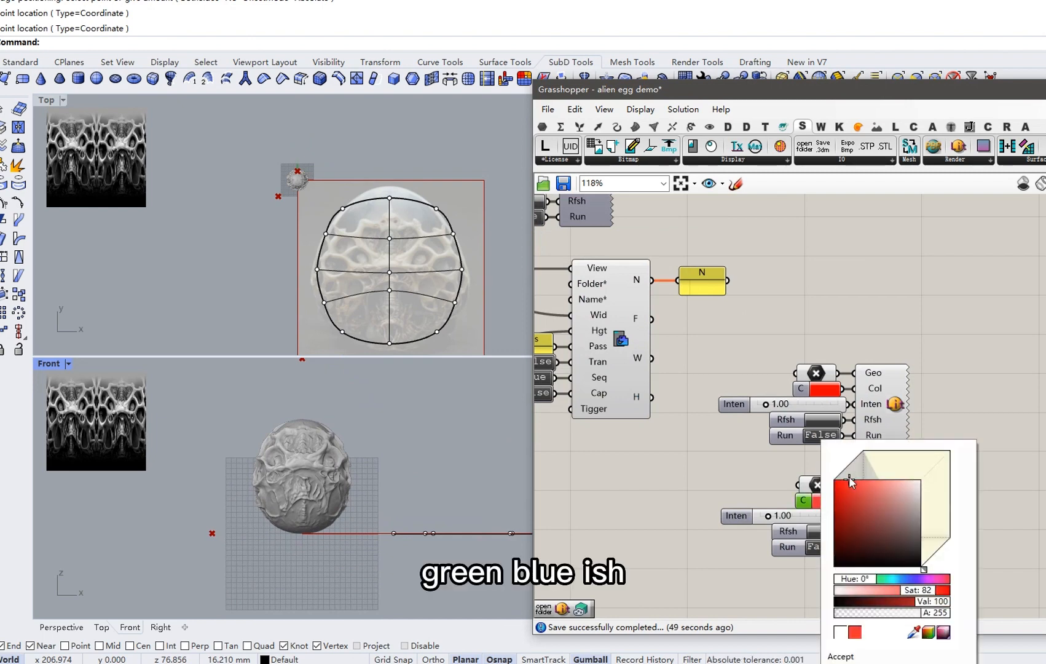
pyautogui.moveTo(858, 581); pyautogui.dragTo(891, 581)
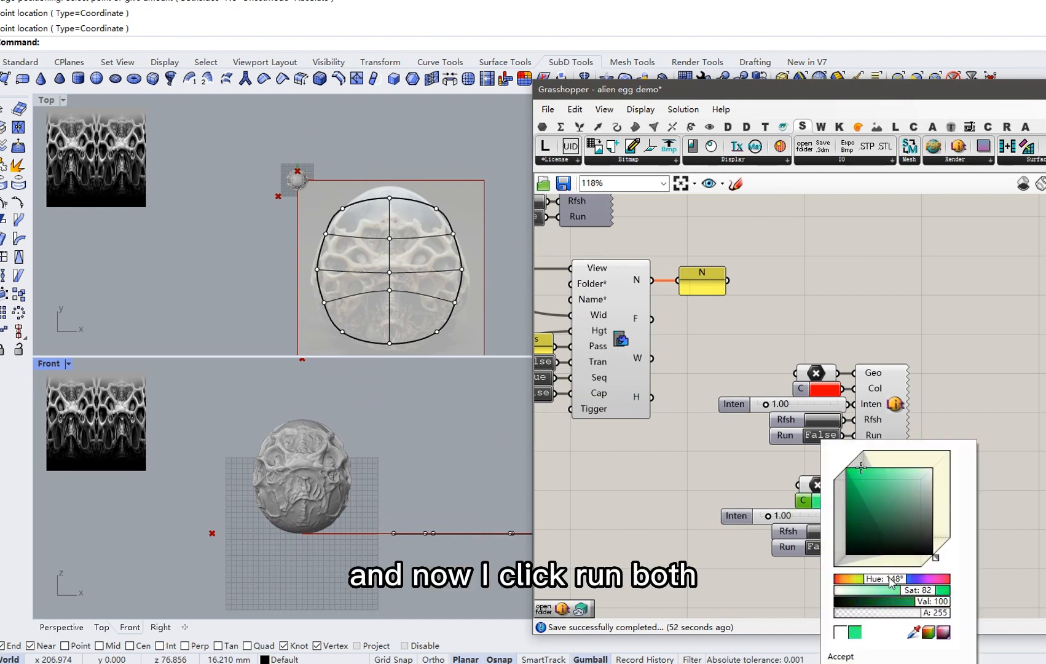
pyautogui.click(850, 657)
# Switch both the red and green lights on.
pyautogui.moveTo(820, 540); pyautogui.dragTo(776, 507, button='right')
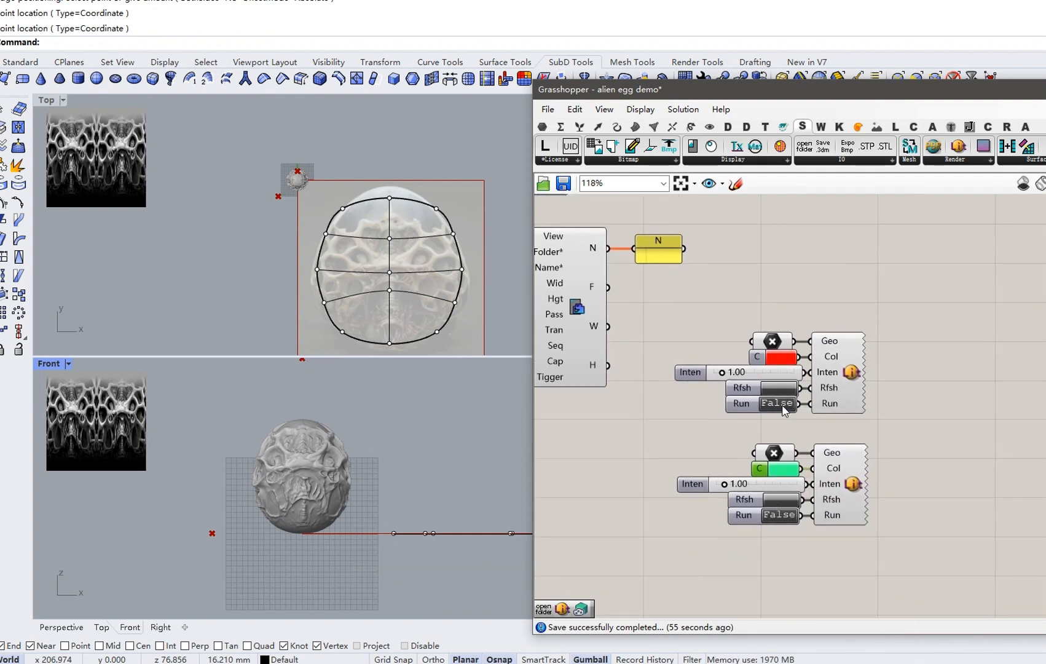
pyautogui.click(782, 405)
pyautogui.click(786, 516)
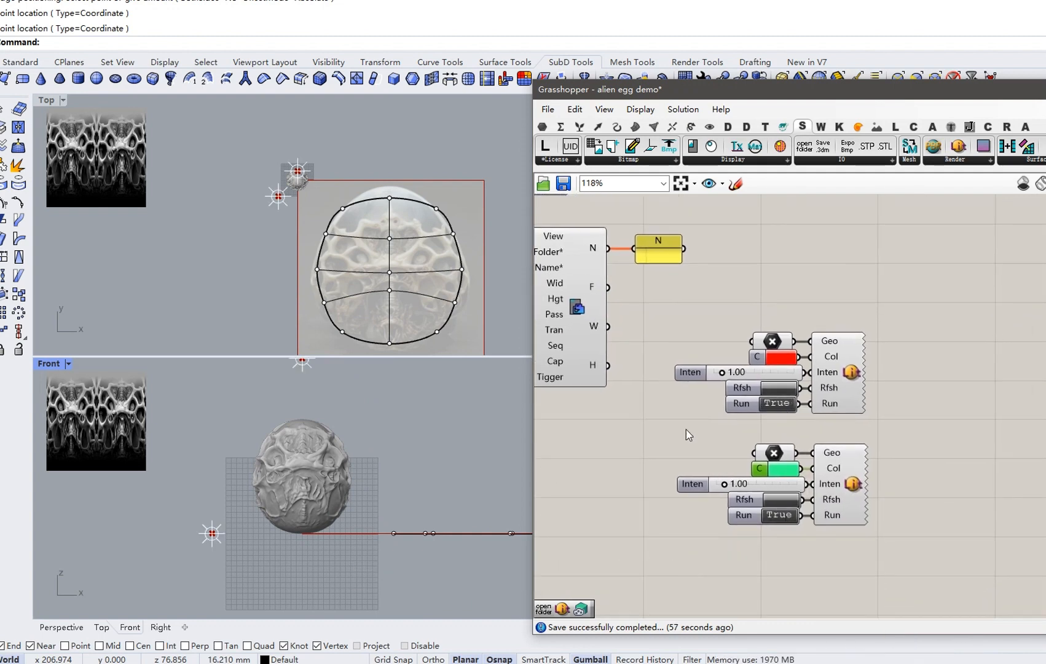
pyautogui.scroll(-3, 669, 395)
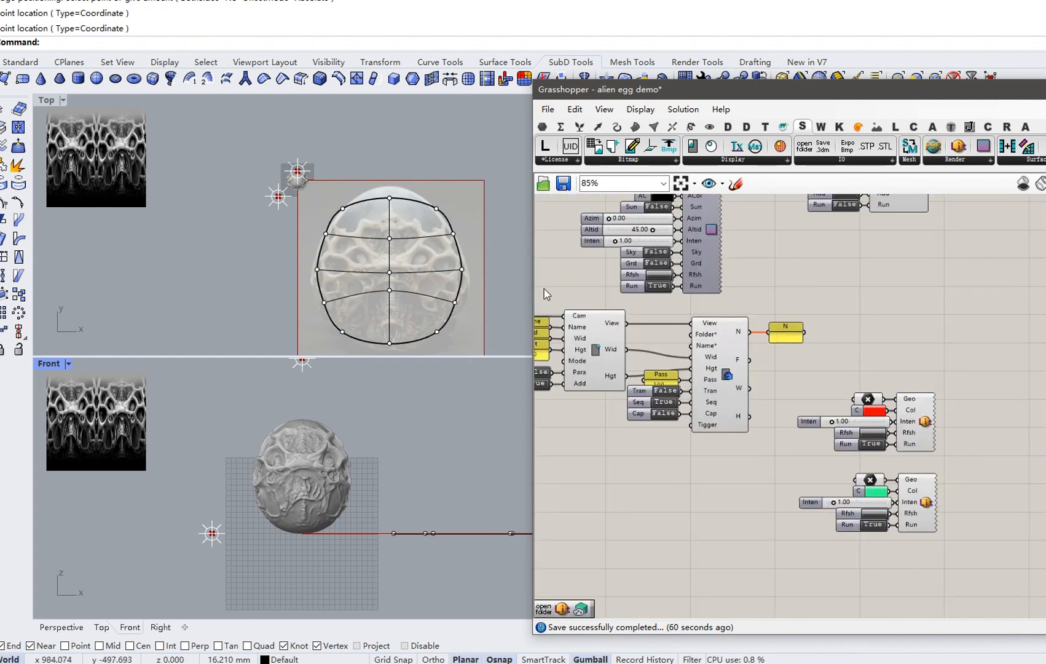
# Toggle the viewport component's Add input off and back on, then orbit the egg.
pyautogui.moveTo(552, 385); pyautogui.dragTo(754, 393, button='right')
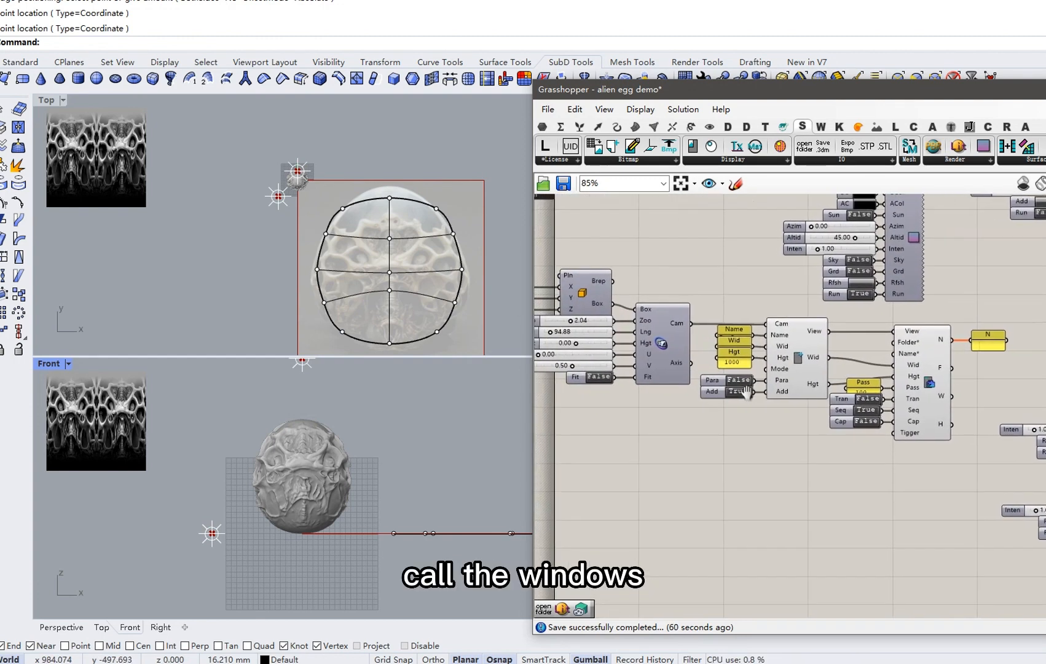
pyautogui.click(739, 392)
pyautogui.click(739, 392)
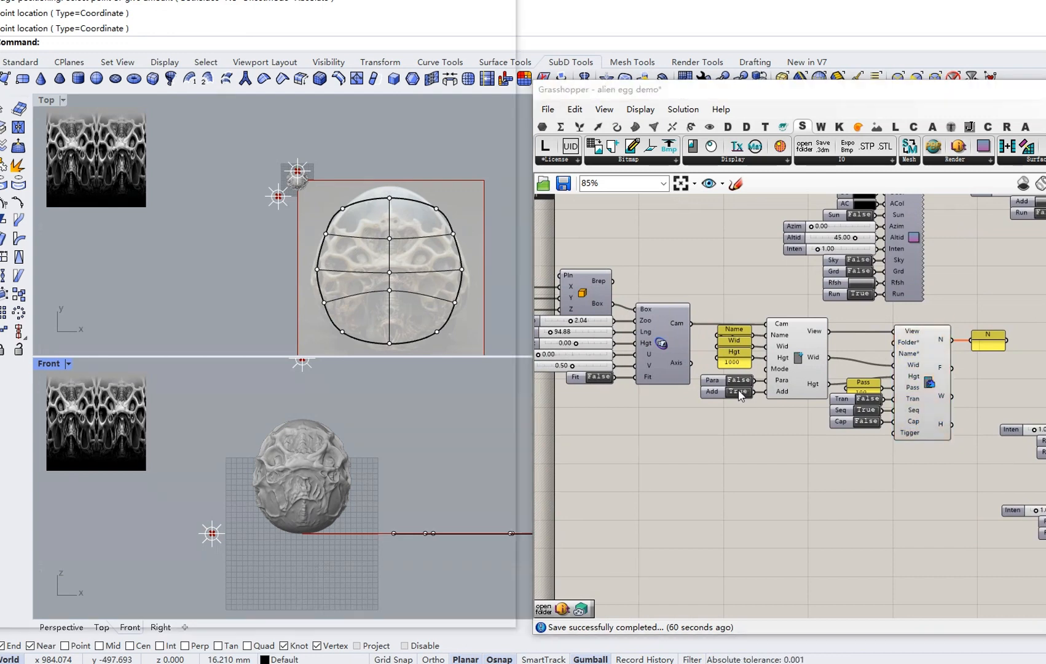
pyautogui.moveTo(319, 334); pyautogui.dragTo(346, 320, button='right')
# Set the viewport component's Mode input to '9 - Raytraced'.
pyautogui.moveTo(722, 344); pyautogui.dragTo(681, 378, button='right')
pyautogui.scroll(-2, 681, 378)
pyautogui.scroll(1, 681, 377)
pyautogui.moveTo(889, 350); pyautogui.dragTo(796, 481, button='right')
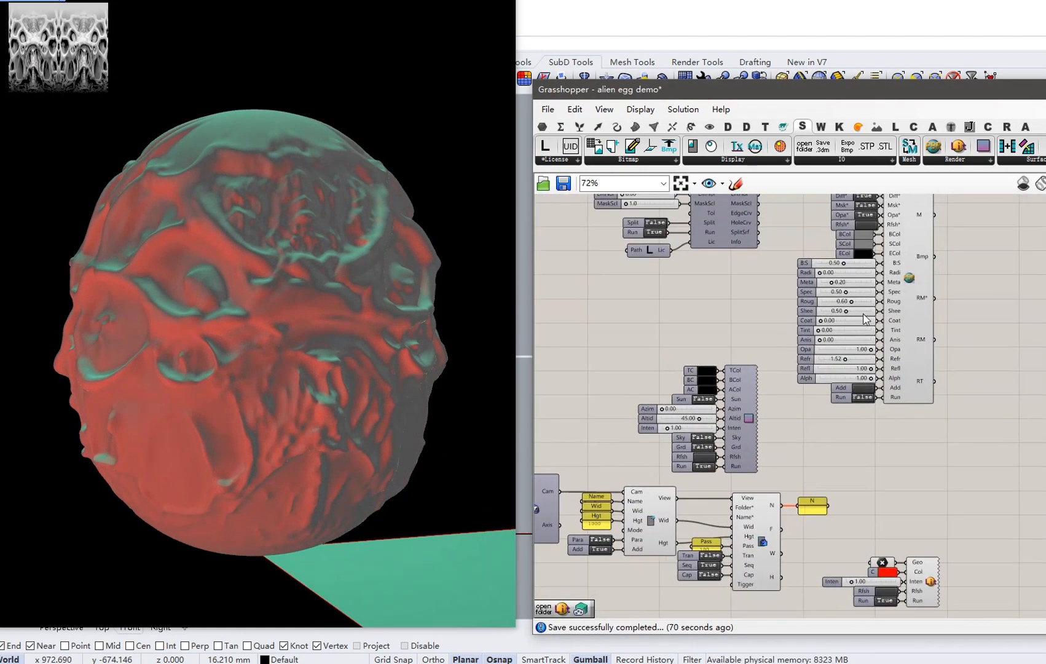
pyautogui.moveTo(737, 412); pyautogui.dragTo(761, 320, button='right')
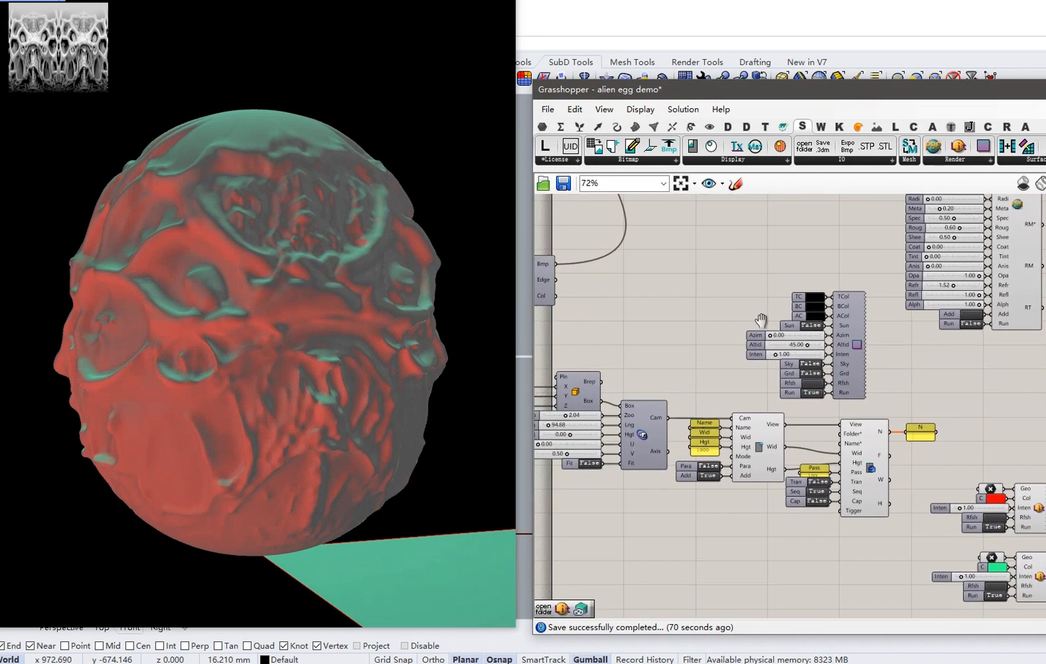
pyautogui.rightClick(745, 456)
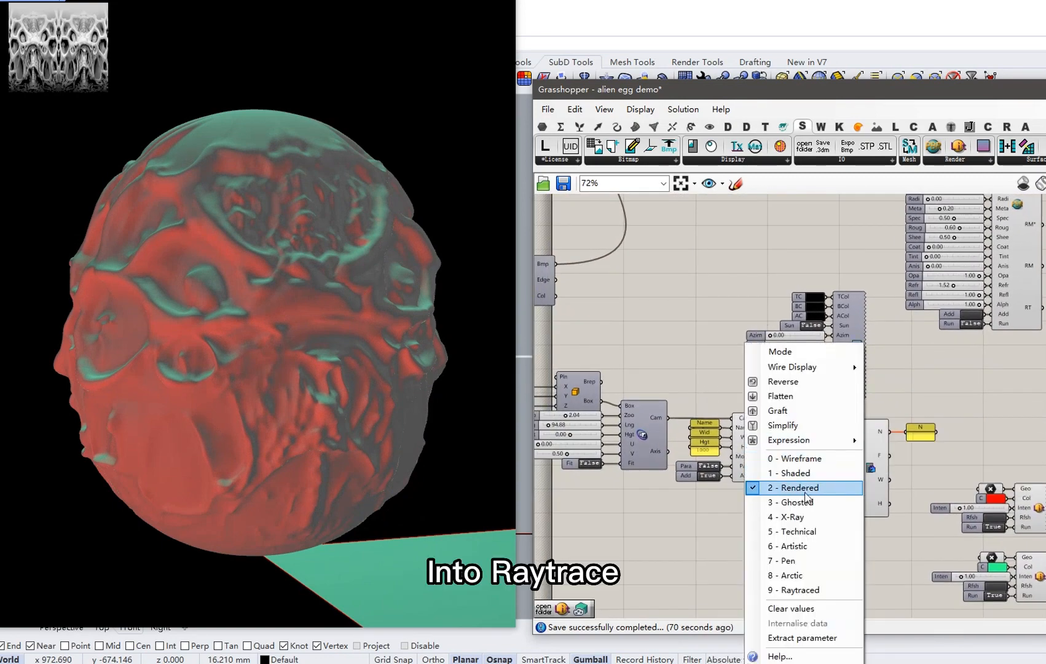
pyautogui.click(796, 589)
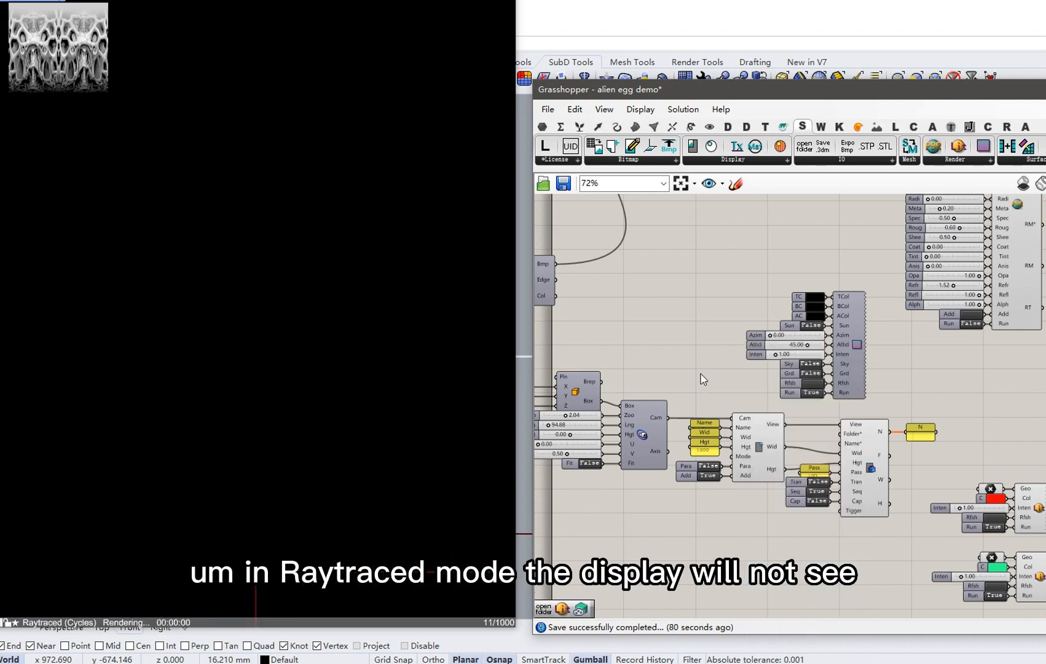
# Orbit the Cycles-rendered egg to inspect its red and green lighting from two angles.
pyautogui.moveTo(780, 308); pyautogui.dragTo(707, 383, button='right')
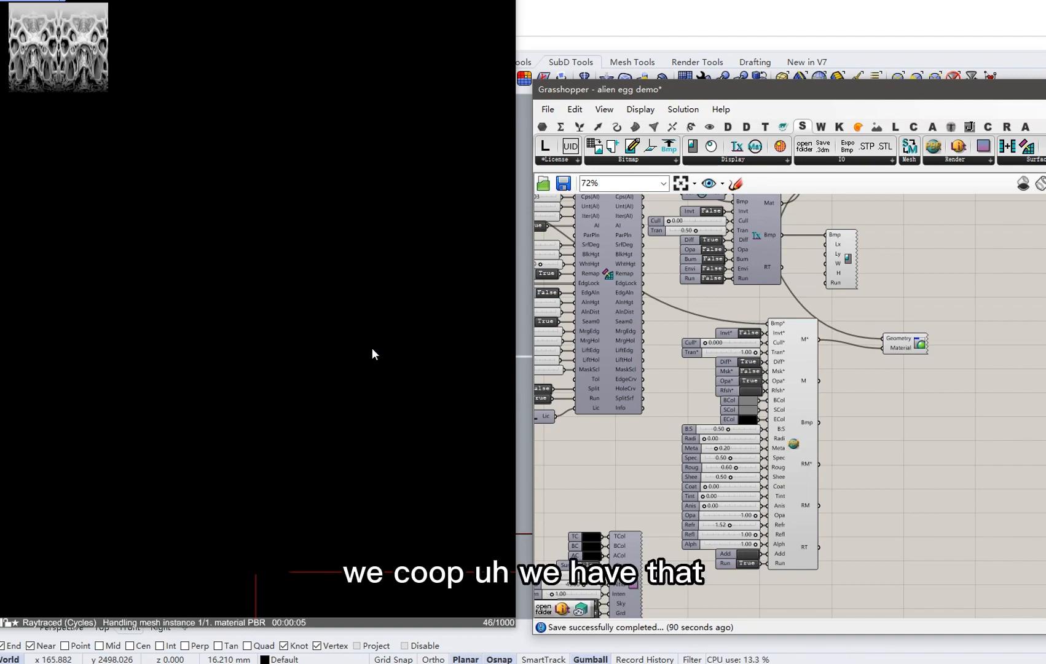
pyautogui.moveTo(255, 362); pyautogui.dragTo(298, 366, button='right')
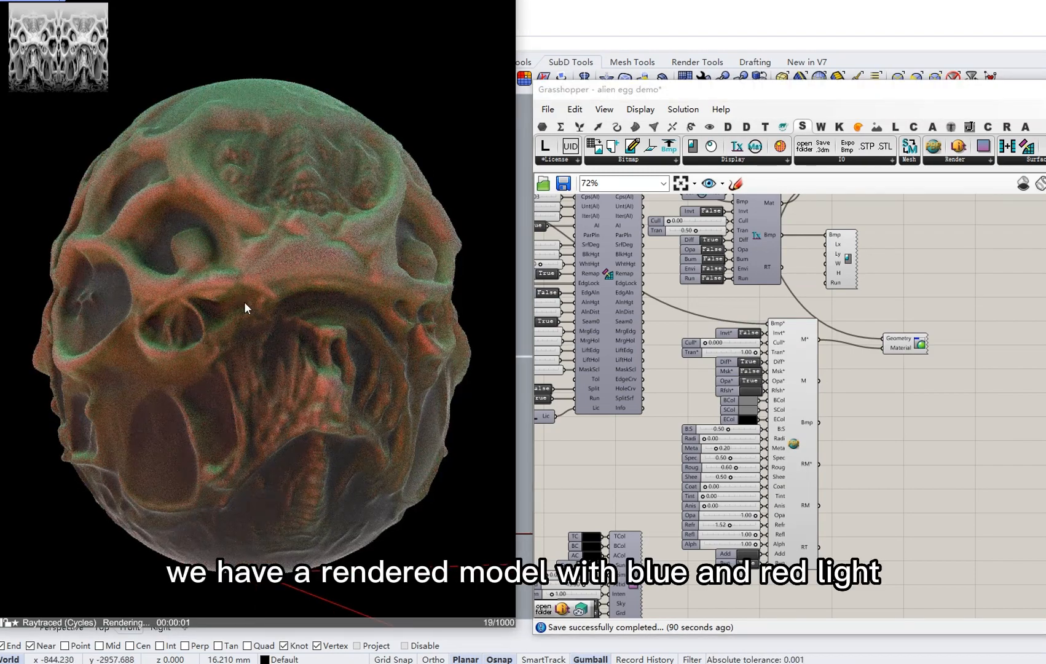
pyautogui.moveTo(244, 302); pyautogui.dragTo(360, 320, button='right')
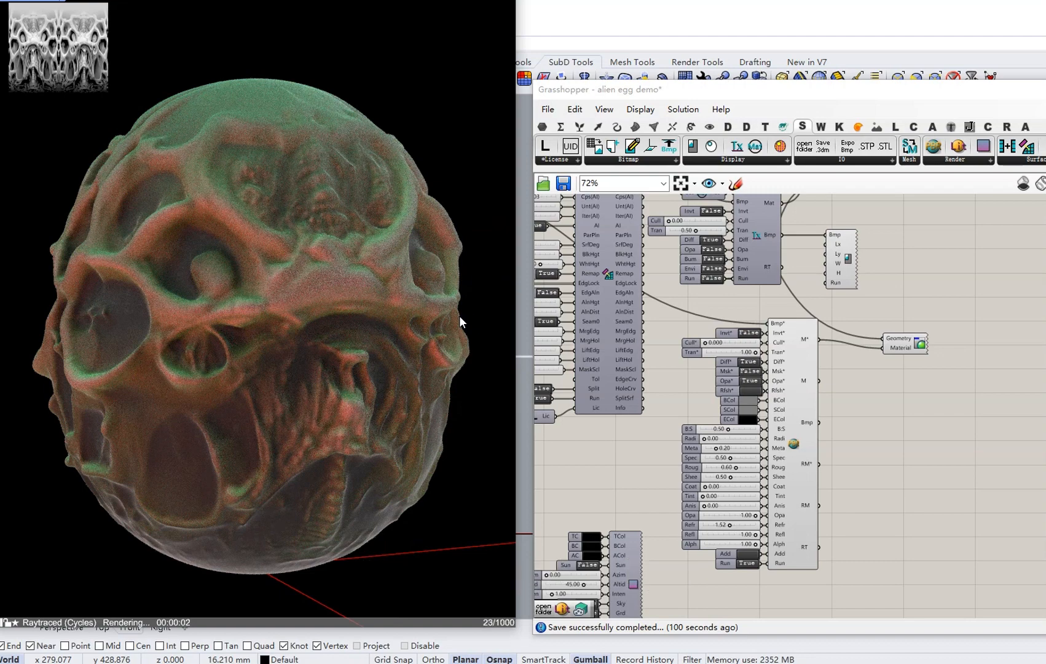
pyautogui.scroll(3, 744, 370)
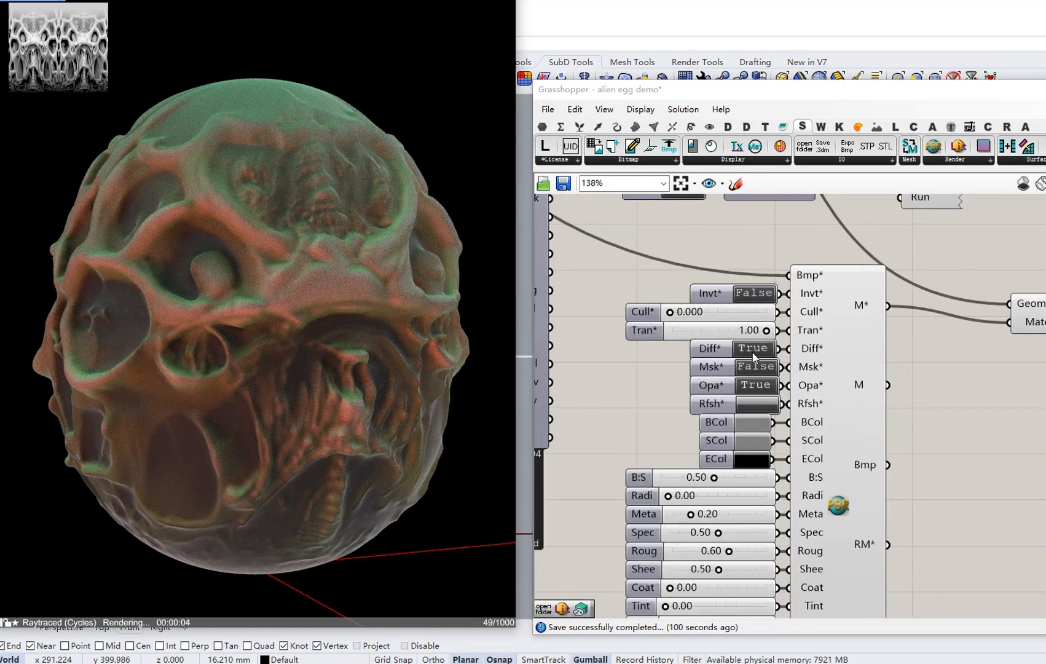
# Set the PBR material's Meta slider to 0.72 and Coat slider to 0.84.
pyautogui.scroll(-5, 750, 352)
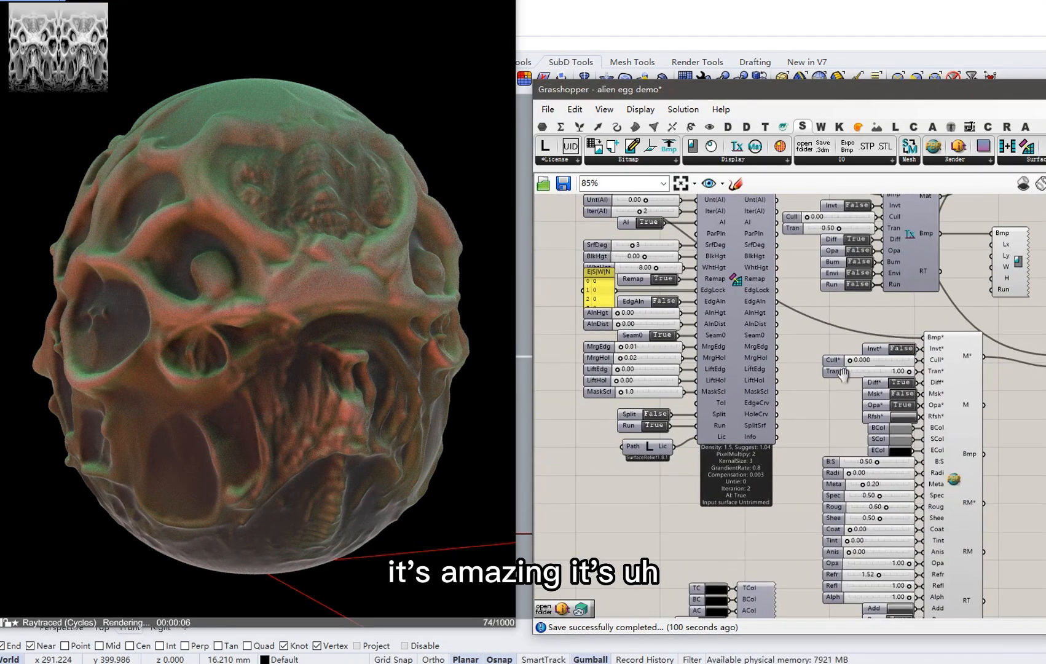
pyautogui.scroll(3, 854, 381)
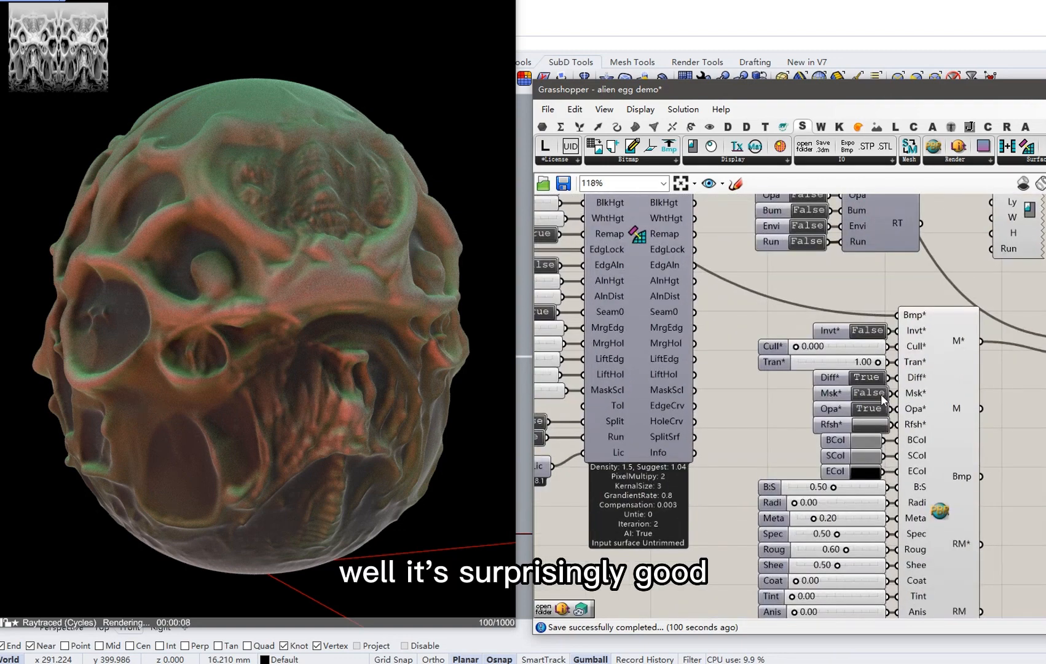
pyautogui.moveTo(851, 375); pyautogui.dragTo(801, 326, button='right')
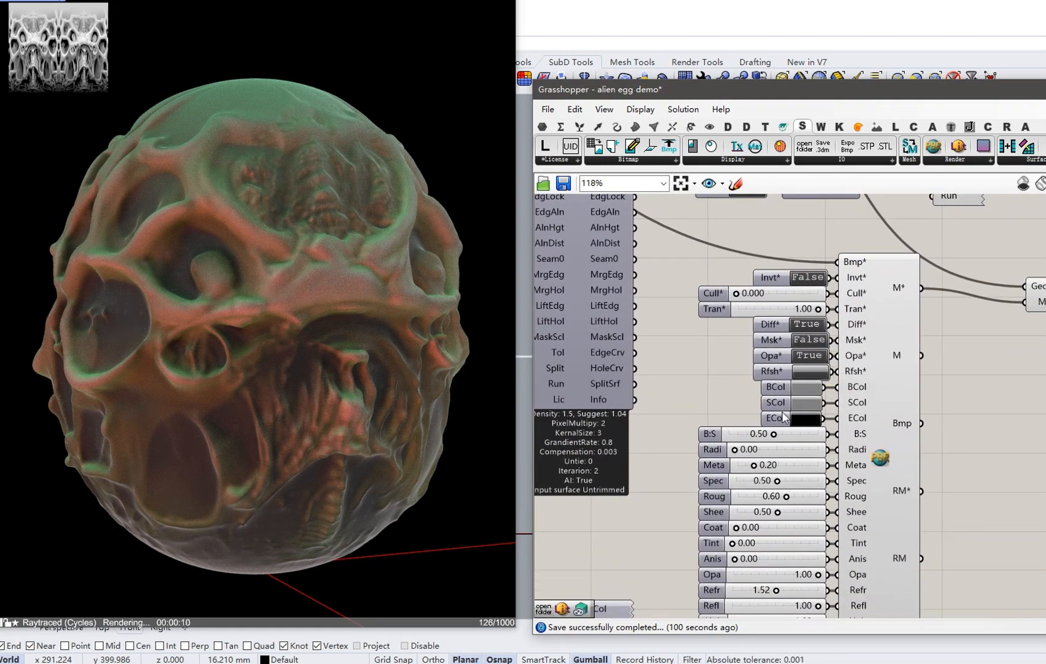
pyautogui.moveTo(765, 324); pyautogui.dragTo(797, 340, button='right')
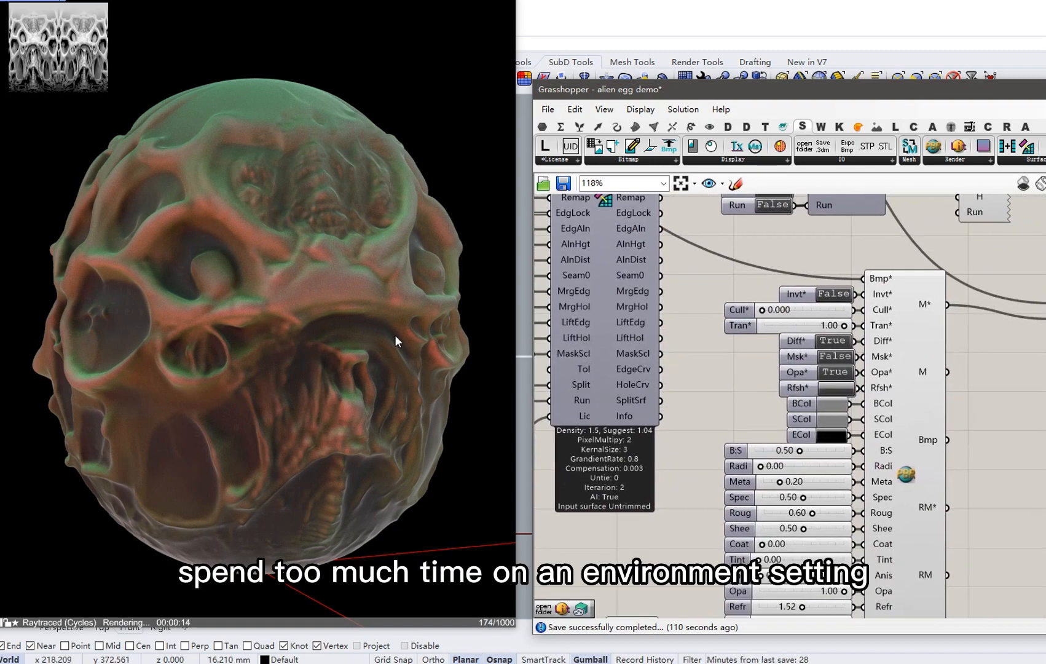
pyautogui.moveTo(344, 374); pyautogui.dragTo(277, 372, button='right')
pyautogui.scroll(-3, 813, 340)
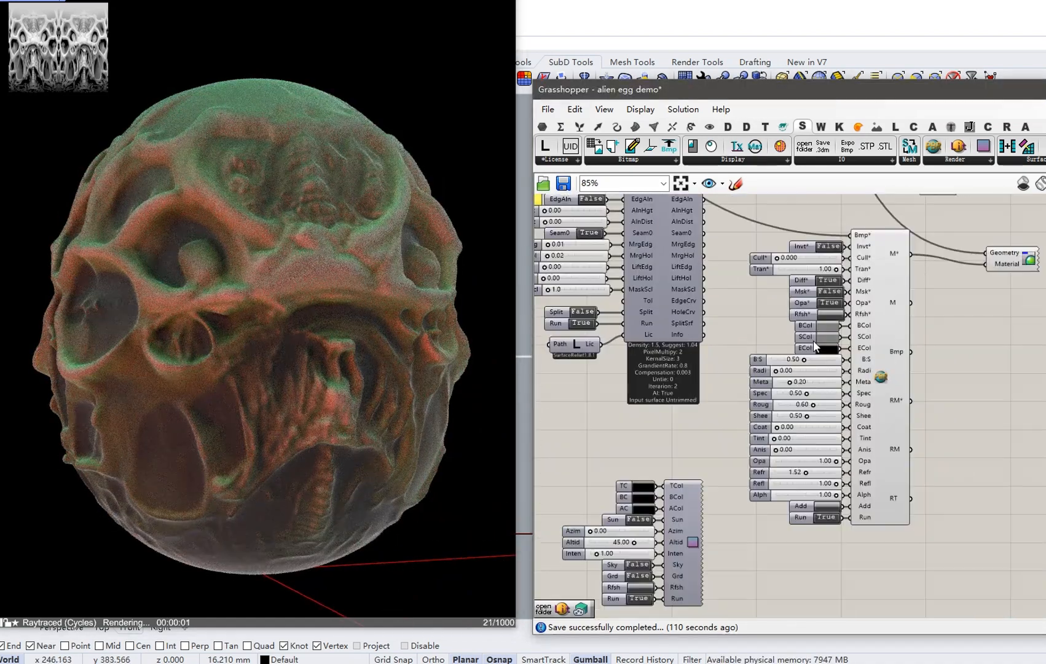
pyautogui.scroll(2, 818, 389)
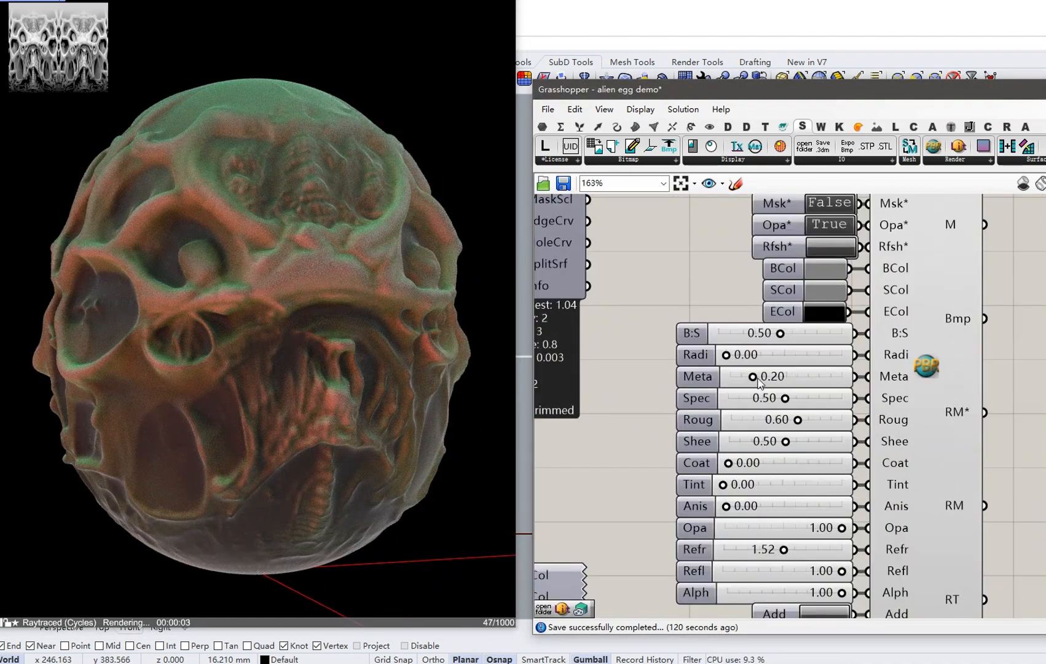
pyautogui.moveTo(815, 380); pyautogui.dragTo(812, 377)
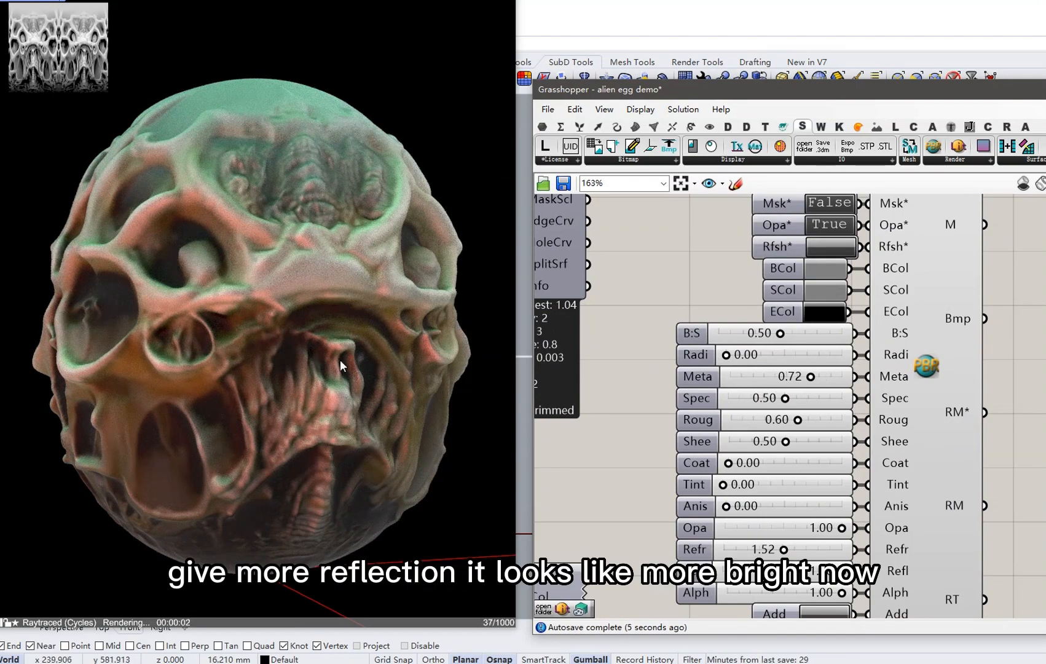
pyautogui.moveTo(809, 465); pyautogui.dragTo(806, 440, button='right')
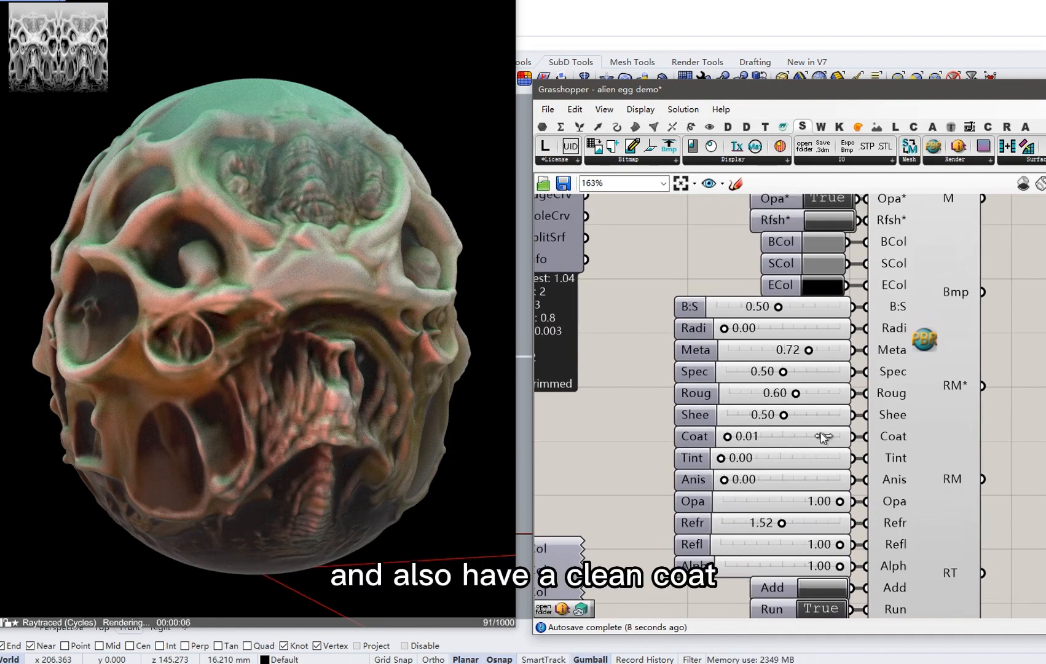
pyautogui.click(820, 432)
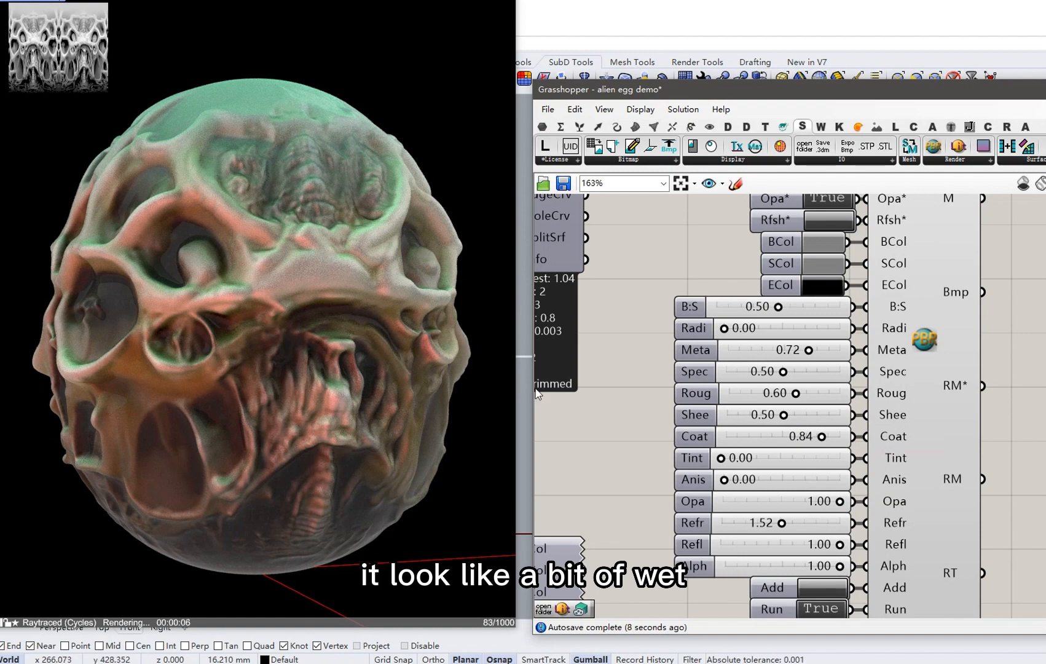
pyautogui.scroll(-6, 821, 346)
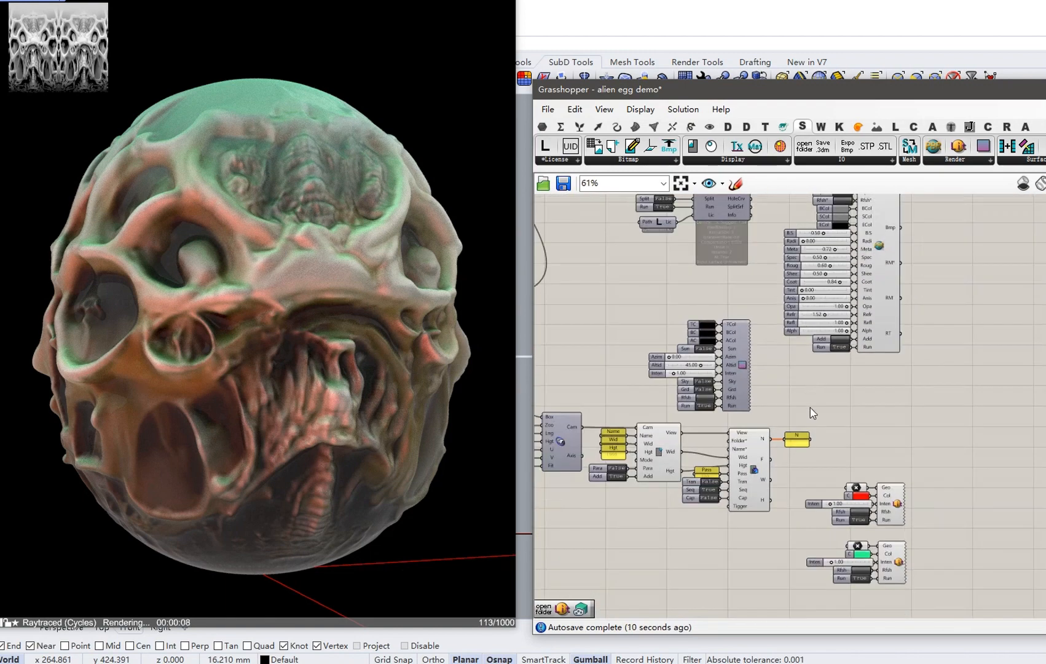
# Set the environment's Sun toggle to True, refresh, and orbit to check the brighter render.
pyautogui.scroll(2, 836, 366)
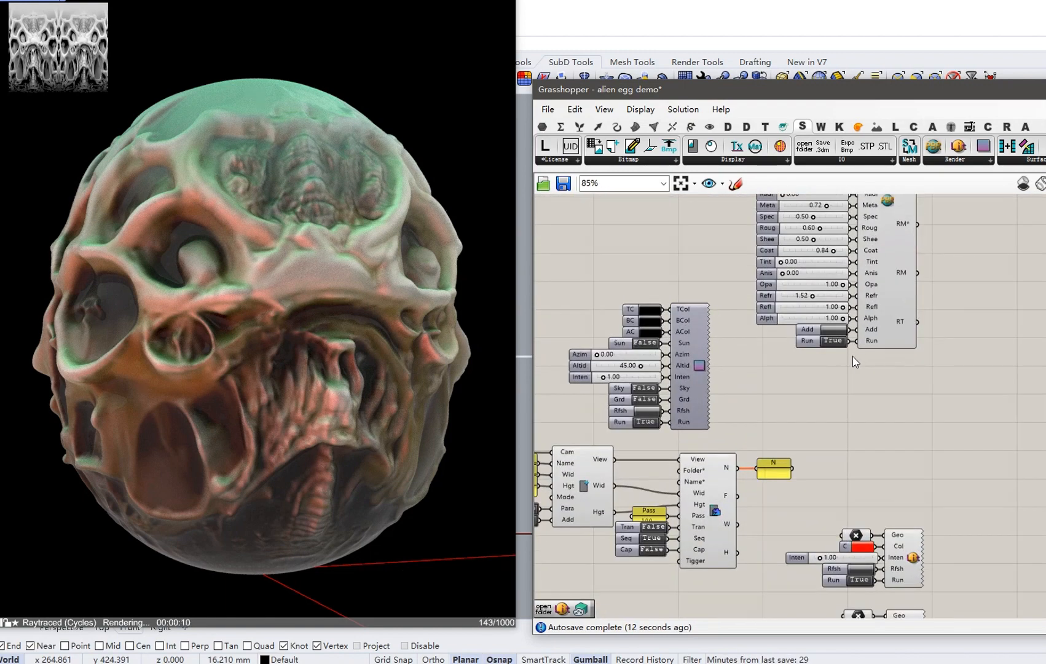
pyautogui.doubleClick(641, 343)
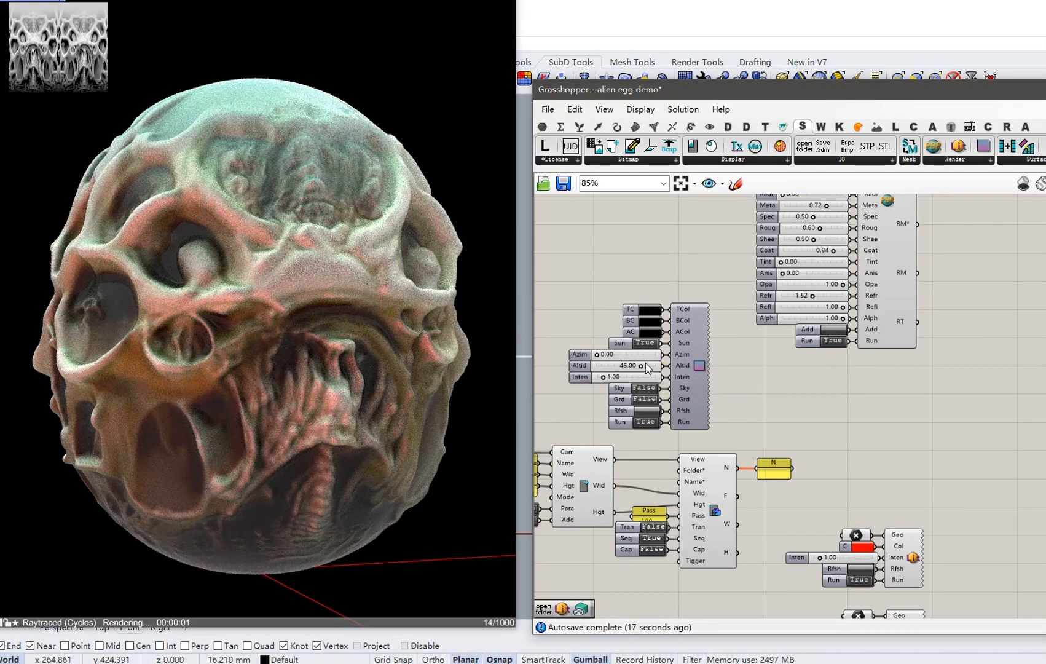
pyautogui.scroll(3, 676, 381)
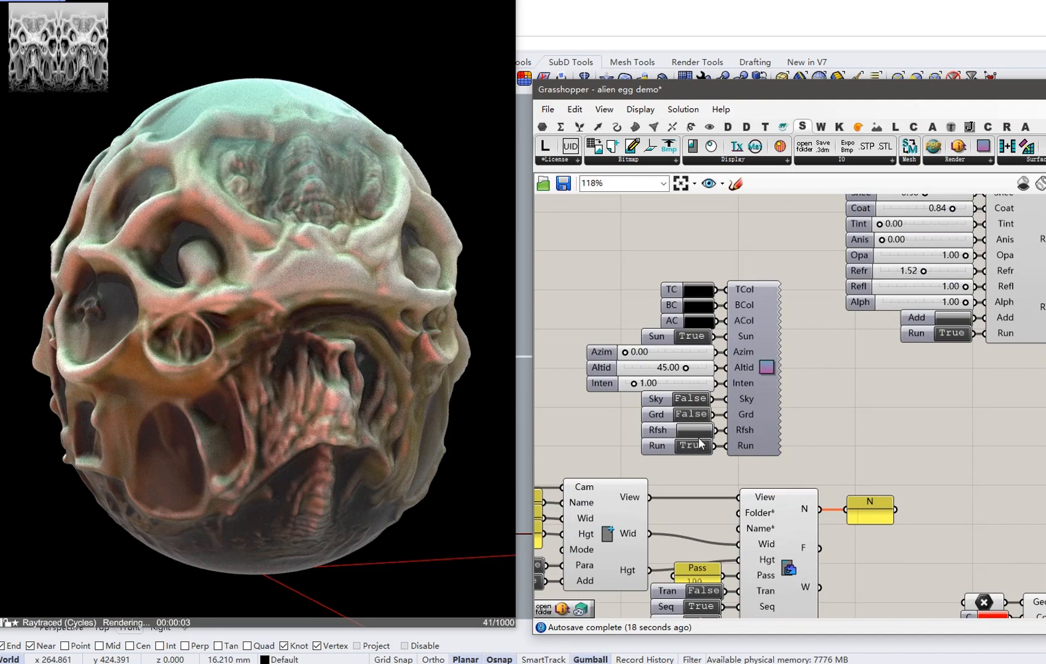
pyautogui.click(698, 431)
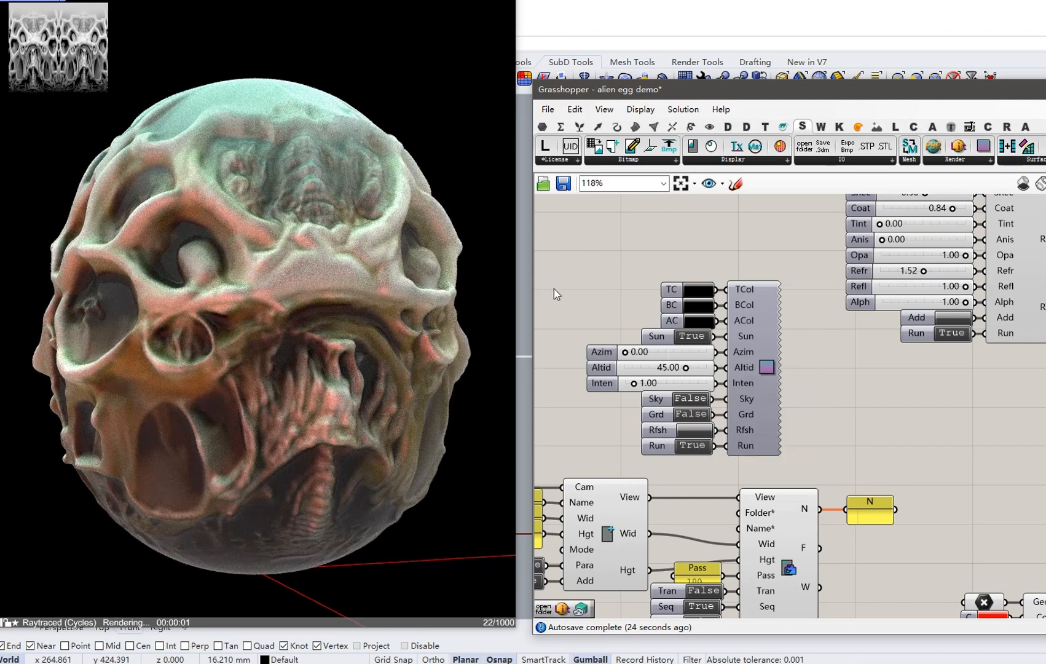
pyautogui.moveTo(187, 332); pyautogui.dragTo(270, 349, button='right')
pyautogui.moveTo(153, 370); pyautogui.dragTo(207, 379, button='right')
pyautogui.scroll(-5, 762, 374)
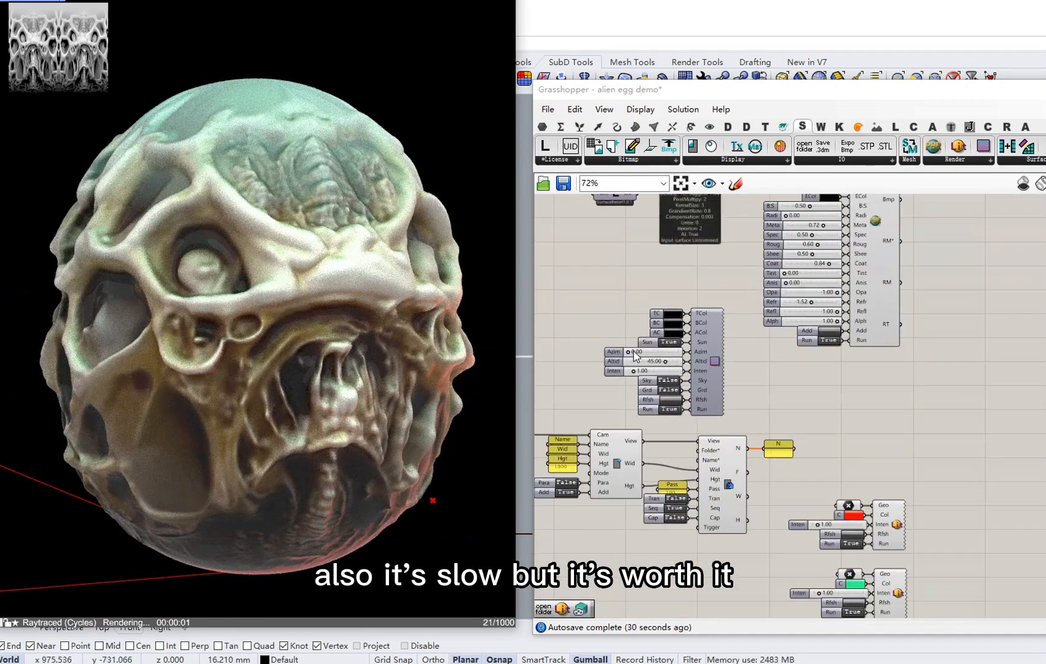
# Select four components near the top of the graph and apply a context-menu action.
pyautogui.scroll(-2, 762, 374)
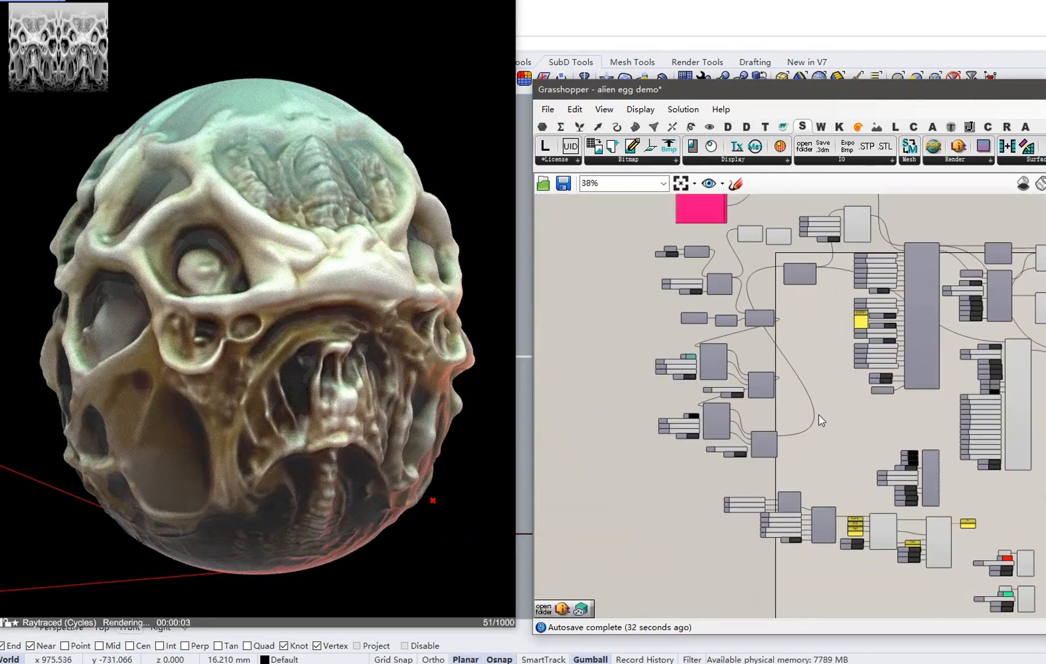
pyautogui.moveTo(813, 329); pyautogui.dragTo(734, 231)
pyautogui.rightClick(969, 211)
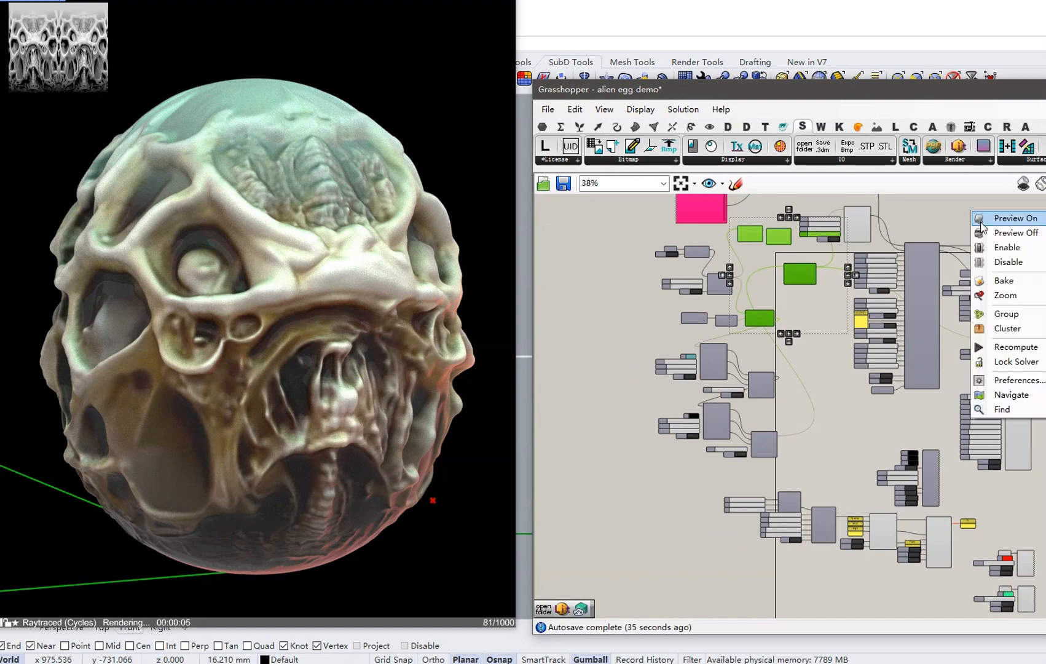
pyautogui.click(990, 234)
# Internalise the SubD input's data into the definition.
pyautogui.scroll(5, 827, 337)
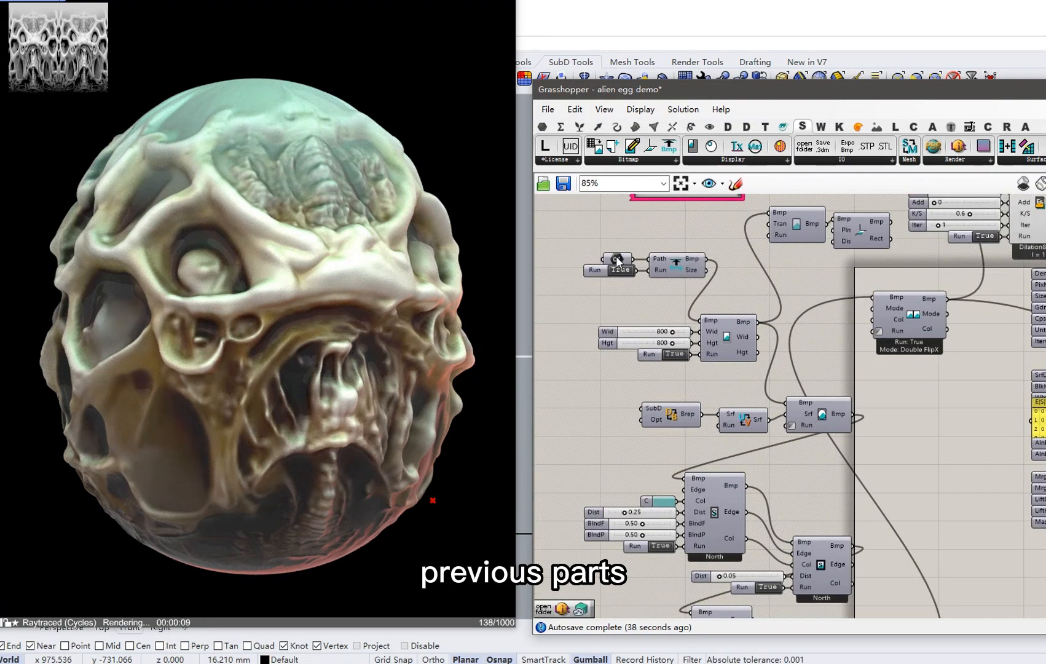
pyautogui.scroll(1, 664, 292)
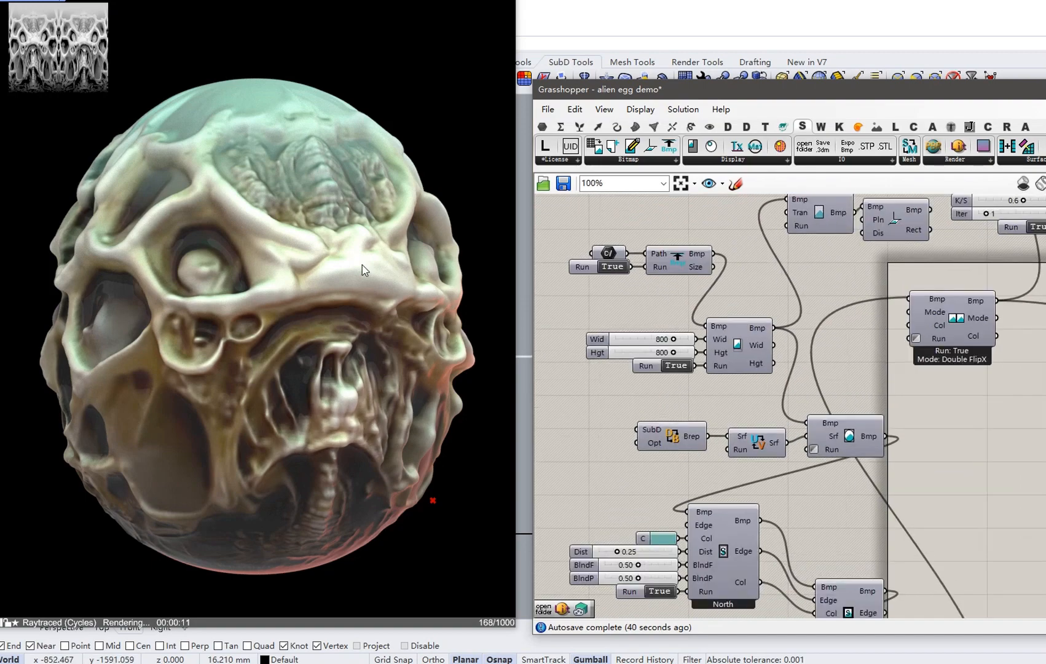
pyautogui.moveTo(363, 269); pyautogui.dragTo(412, 255, button='right')
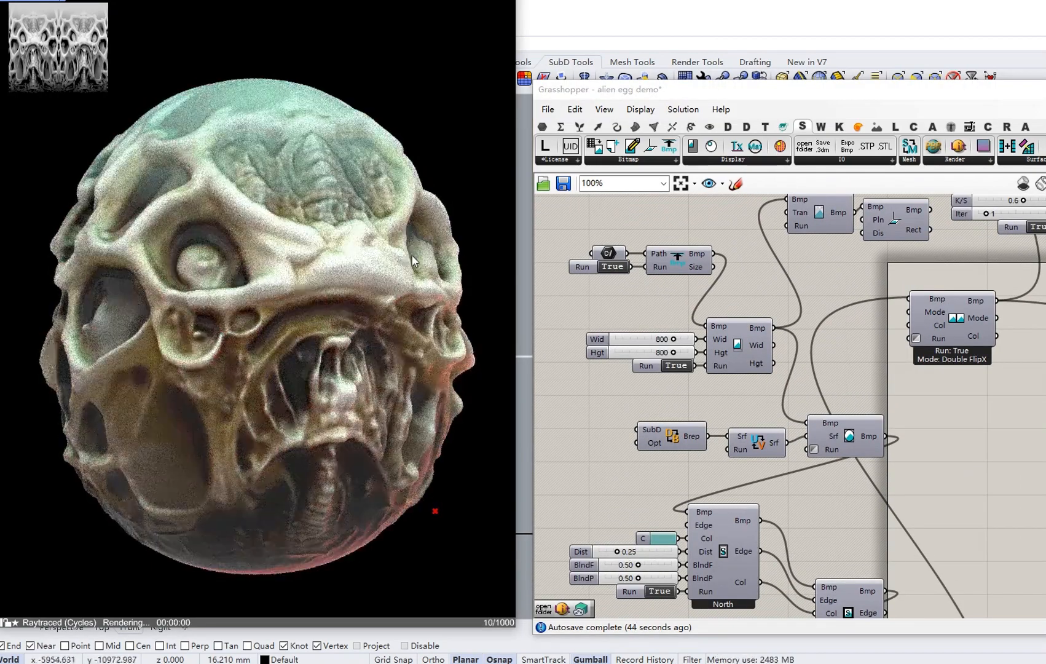
pyautogui.moveTo(668, 428); pyautogui.dragTo(670, 378, button='right')
pyautogui.scroll(3, 659, 385)
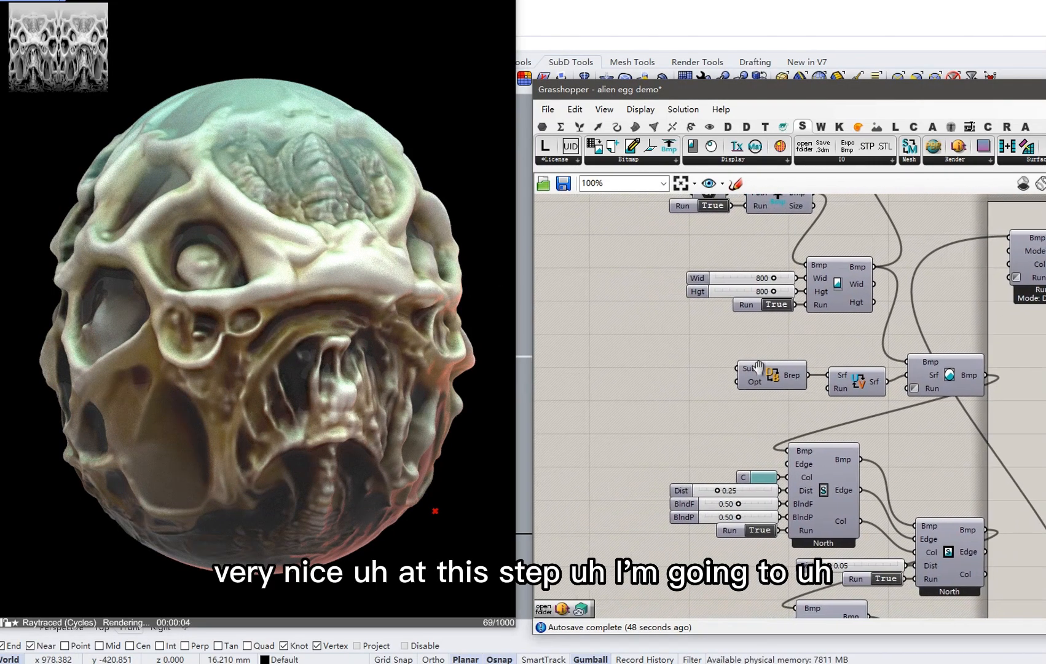
pyautogui.rightClick(753, 366)
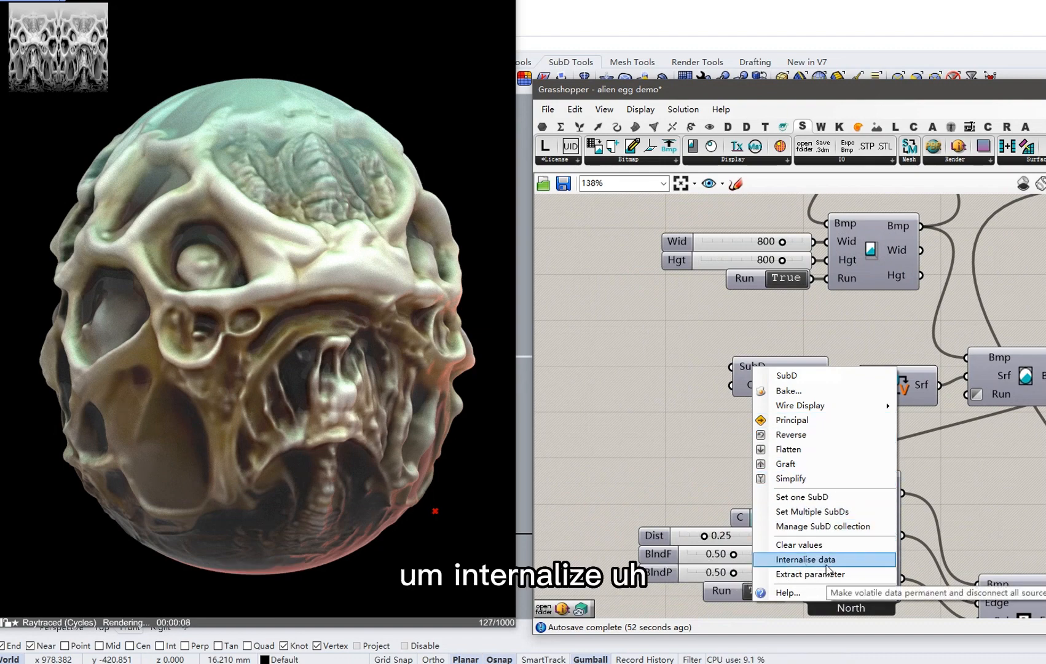
pyautogui.click(805, 559)
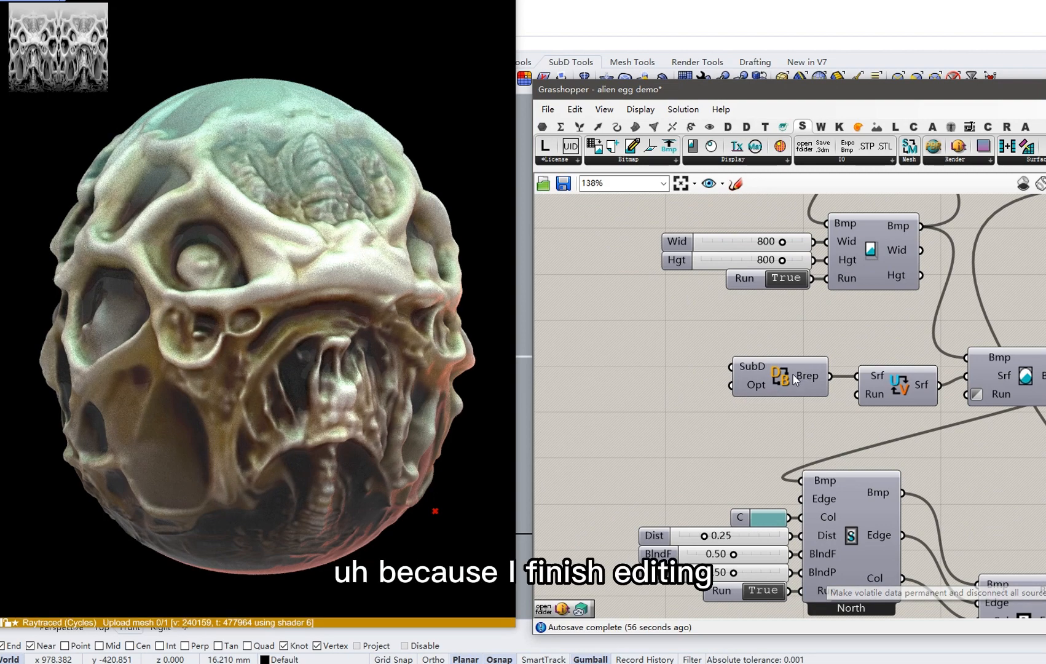
# Turn Preview Off for both point-light components.
pyautogui.scroll(-6, 659, 295)
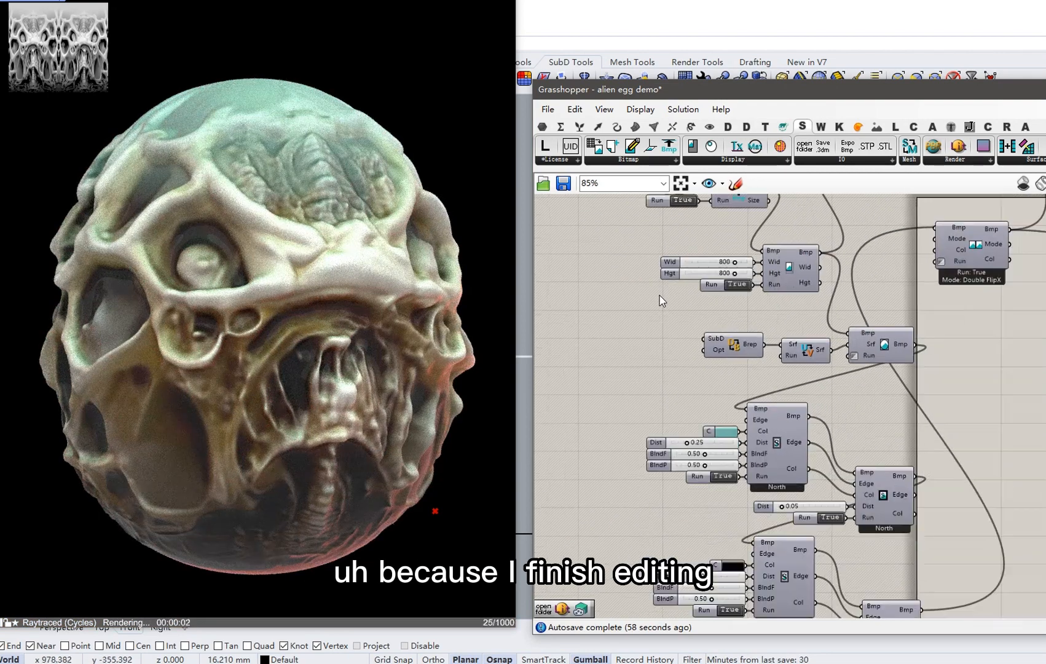
pyautogui.scroll(2, 904, 502)
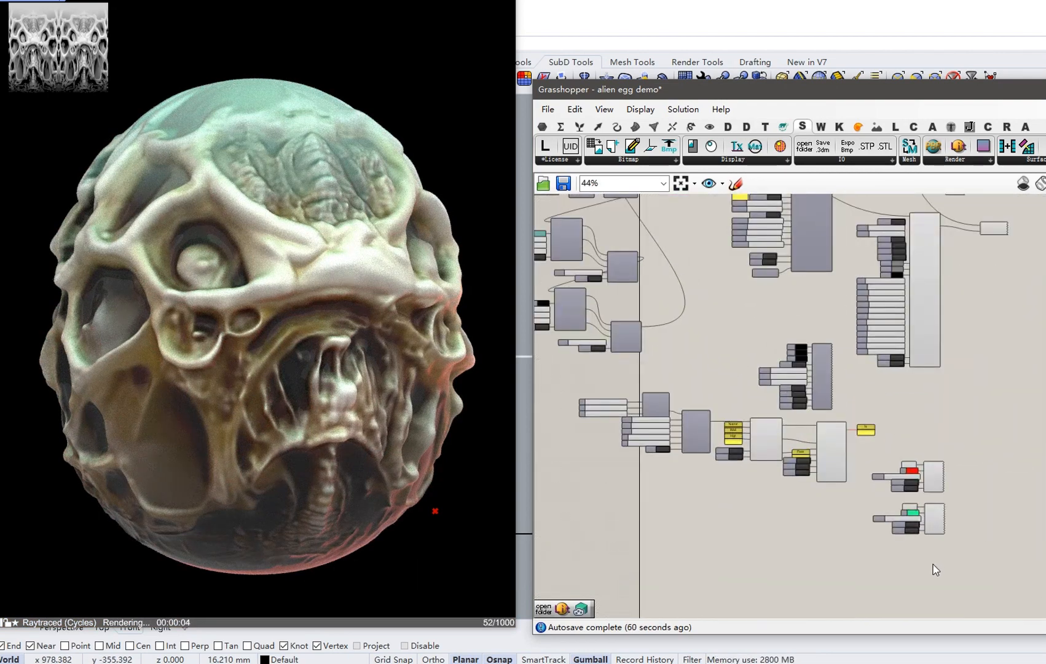
pyautogui.moveTo(932, 561); pyautogui.dragTo(888, 440)
pyautogui.rightClick(962, 407)
pyautogui.click(1000, 433)
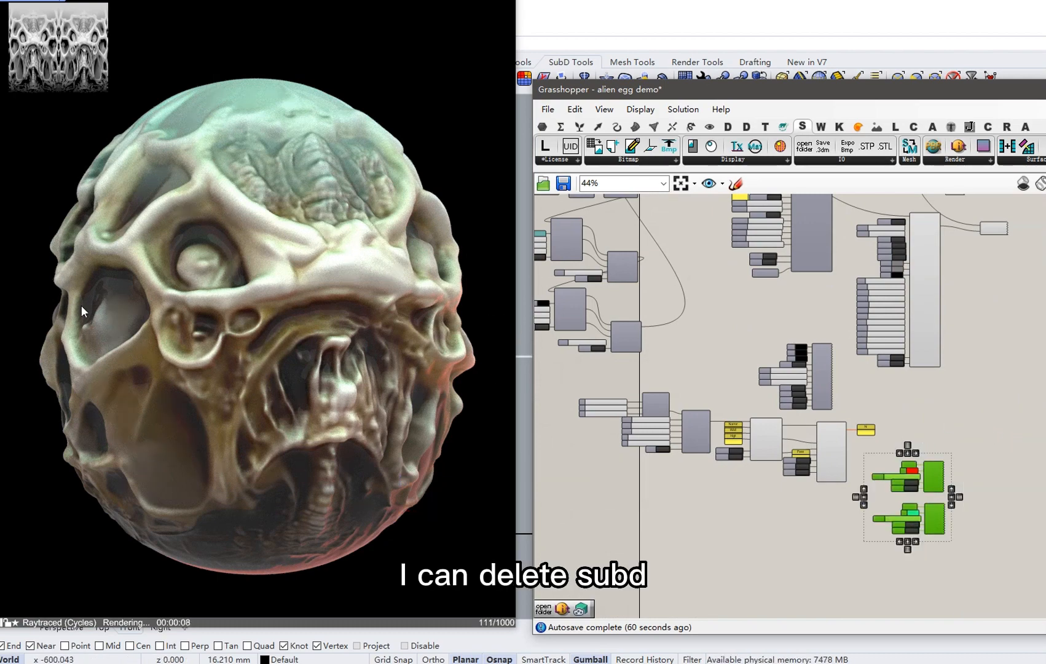
pyautogui.click(780, 499)
pyautogui.scroll(1, 773, 458)
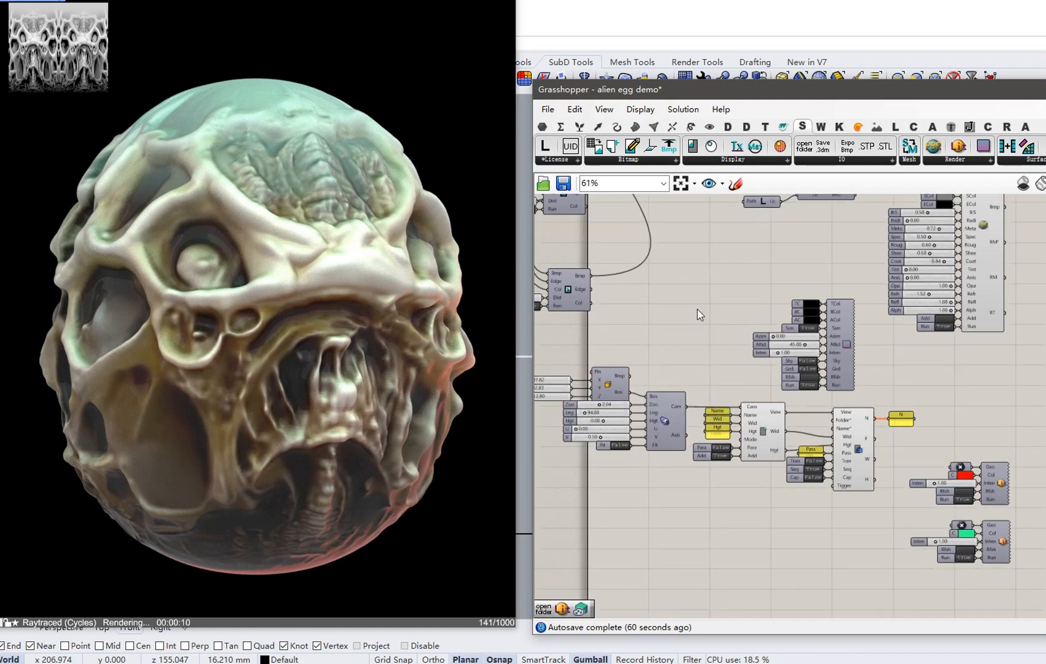
# Lower the PBR material's metallic value to 0.21.
pyautogui.moveTo(887, 339); pyautogui.dragTo(692, 339, button='right')
pyautogui.scroll(3, 880, 455)
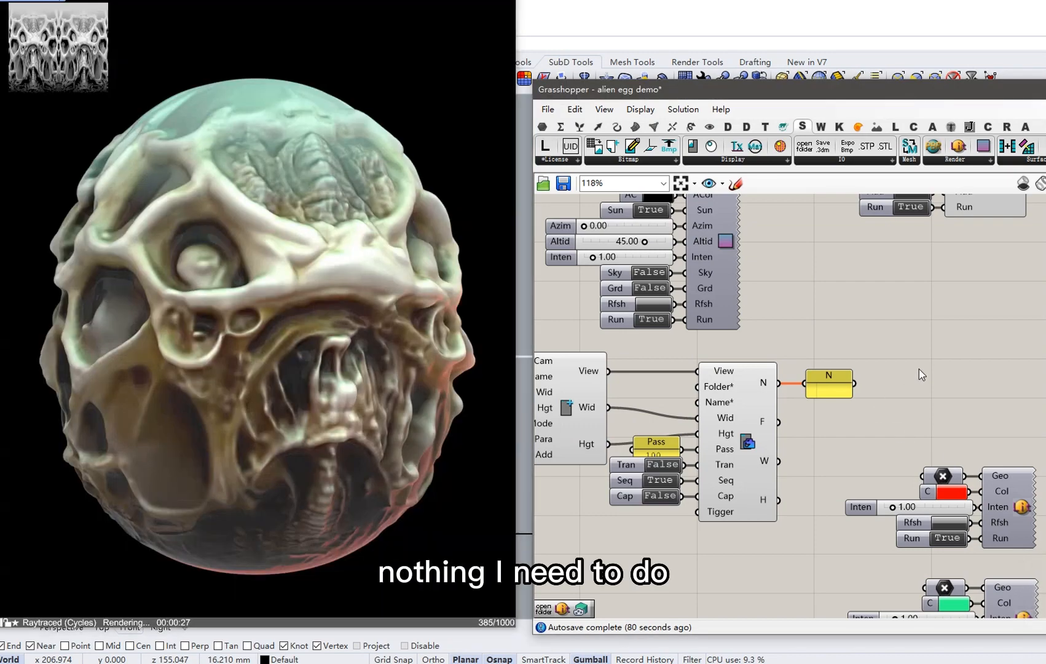
pyautogui.moveTo(836, 465); pyautogui.dragTo(743, 587, button='right')
pyautogui.moveTo(773, 338); pyautogui.dragTo(769, 508, button='right')
pyautogui.scroll(1, 772, 420)
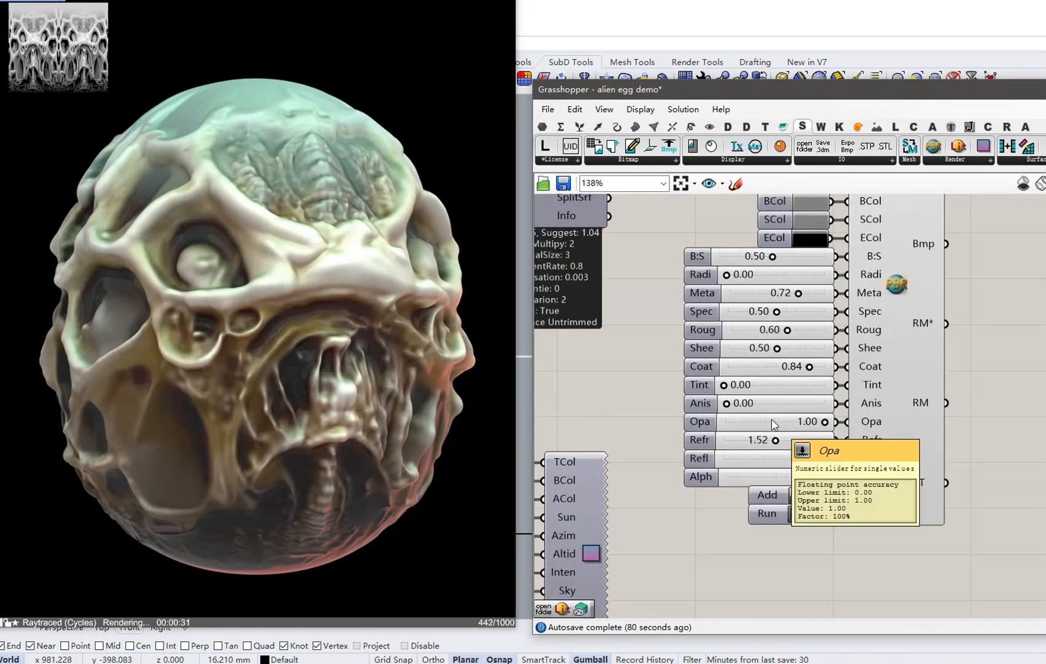
pyautogui.moveTo(772, 420); pyautogui.dragTo(774, 463, button='right')
pyautogui.scroll(1, 801, 336)
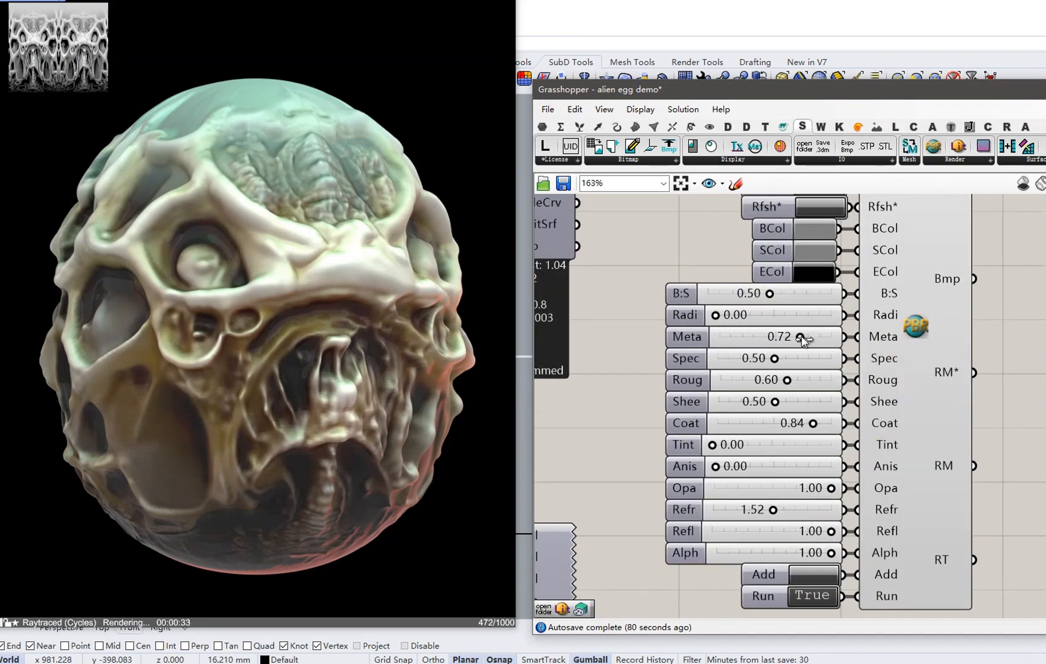
pyautogui.moveTo(793, 337); pyautogui.dragTo(745, 338)
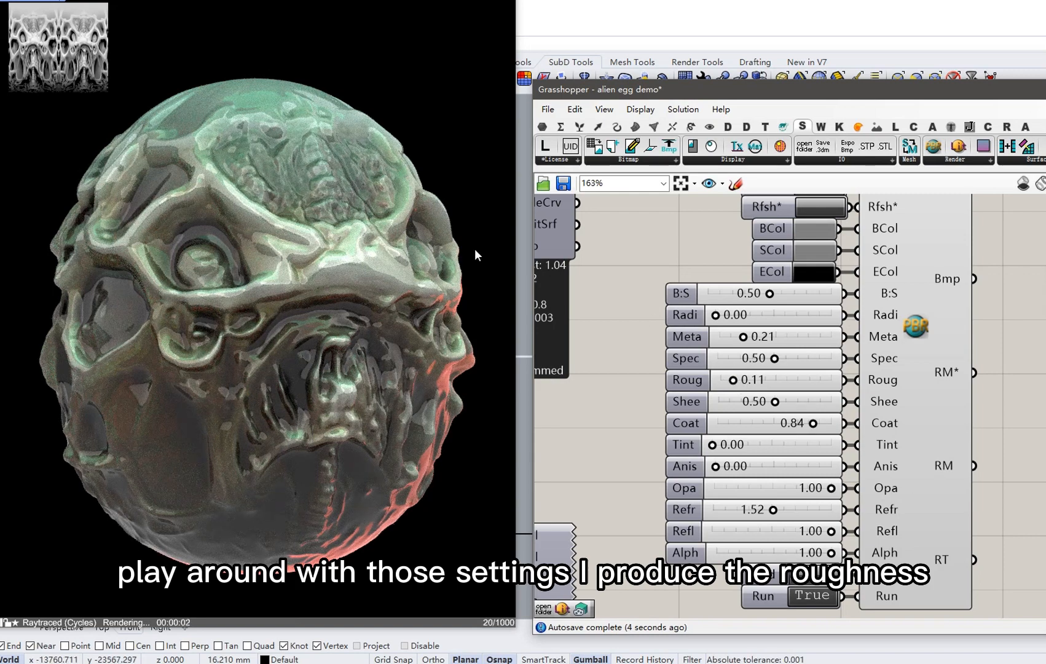
# Pan the canvas to centre the two light components in view.
pyautogui.scroll(-3, 737, 394)
pyautogui.scroll(-3, 746, 411)
pyautogui.moveTo(746, 412); pyautogui.dragTo(732, 359, button='right')
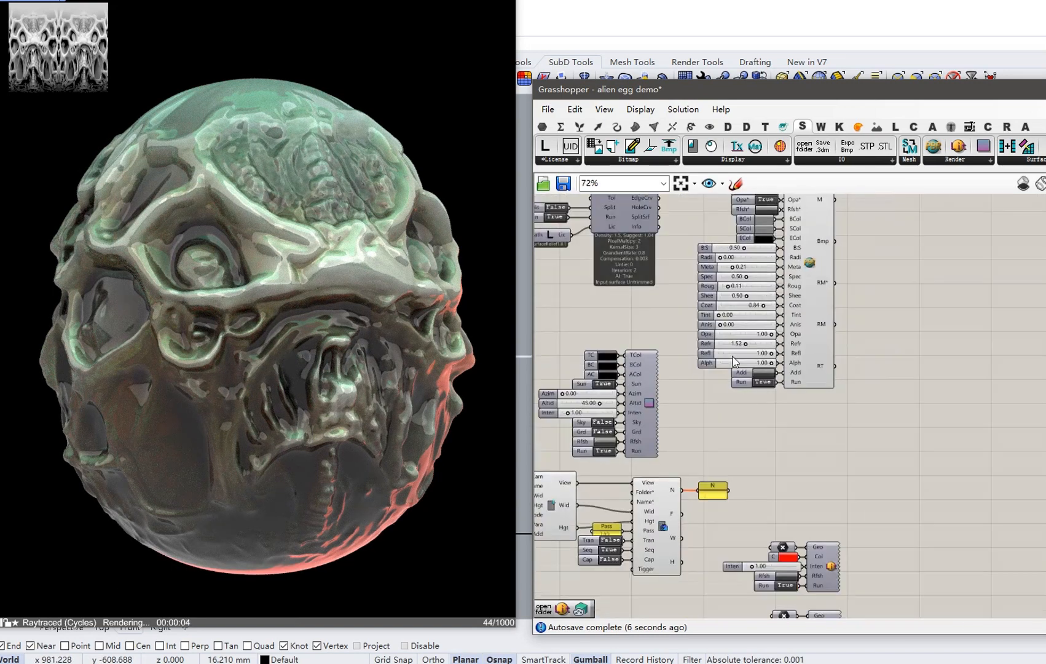
pyautogui.moveTo(746, 466); pyautogui.dragTo(745, 383, button='right')
pyautogui.scroll(2, 795, 510)
pyautogui.scroll(1, 803, 451)
pyautogui.moveTo(800, 519); pyautogui.dragTo(767, 435, button='right')
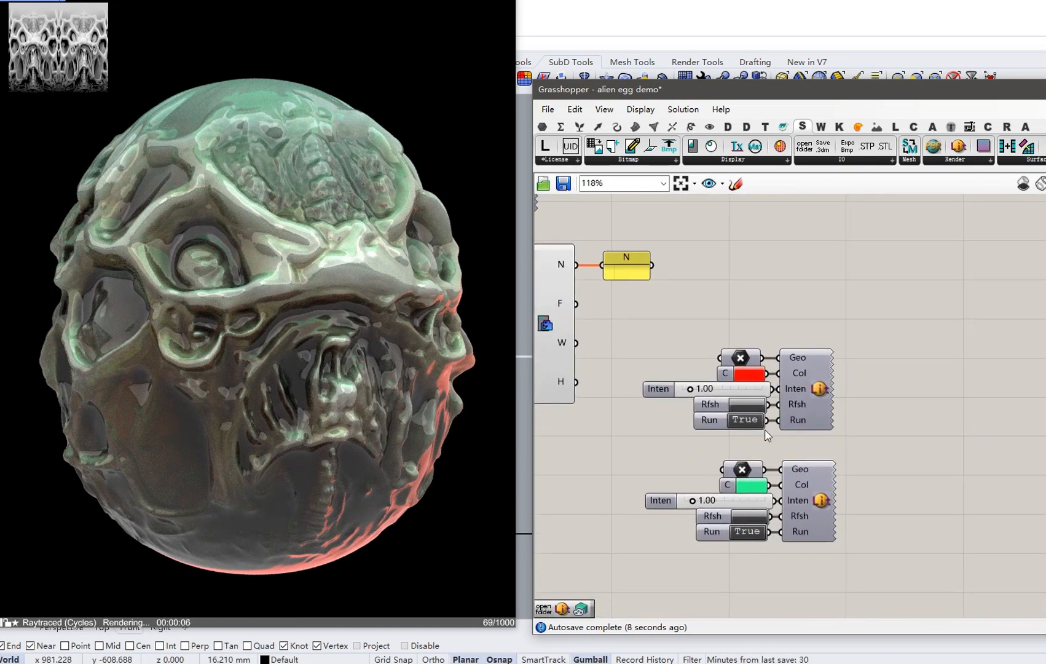
# Recolour the green point light to blue at hue 209°.
pyautogui.click(757, 490)
pyautogui.click(820, 476)
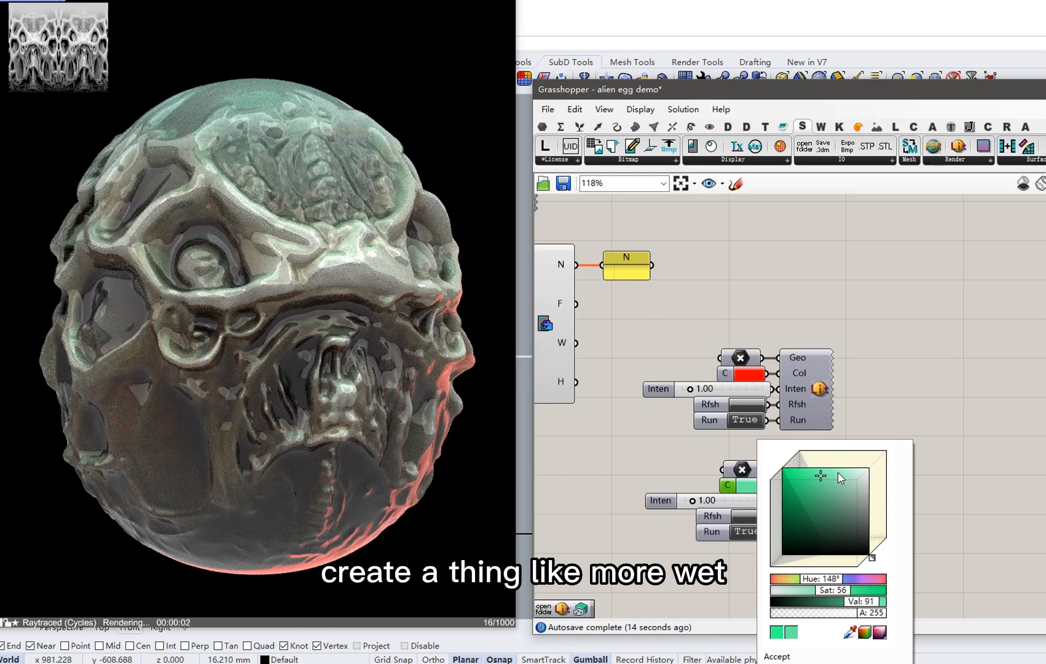
pyautogui.click(836, 581)
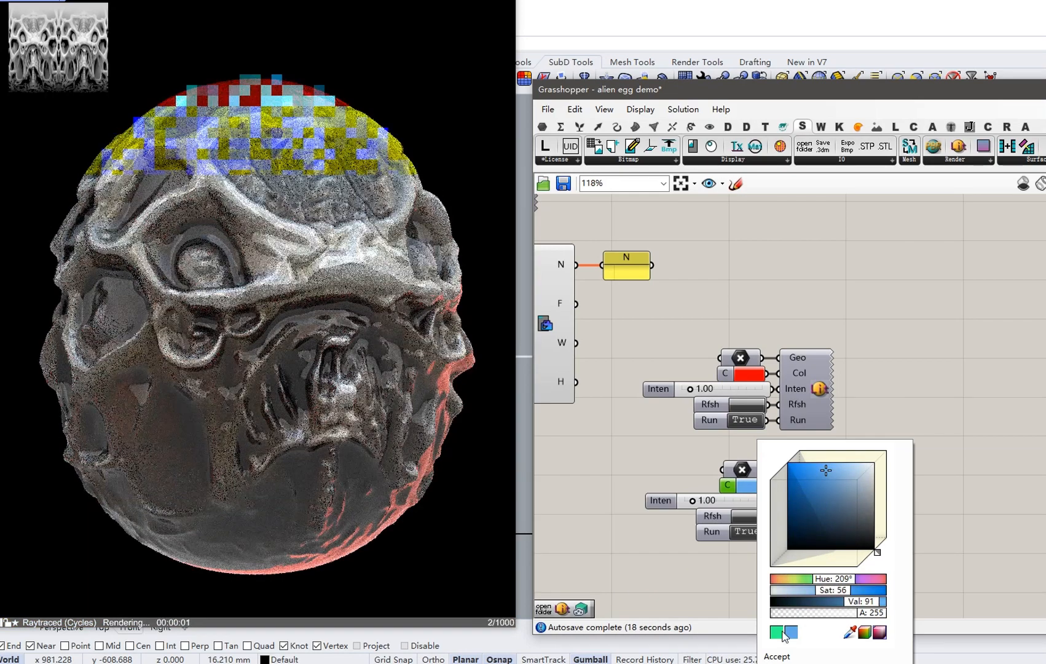
pyautogui.click(777, 655)
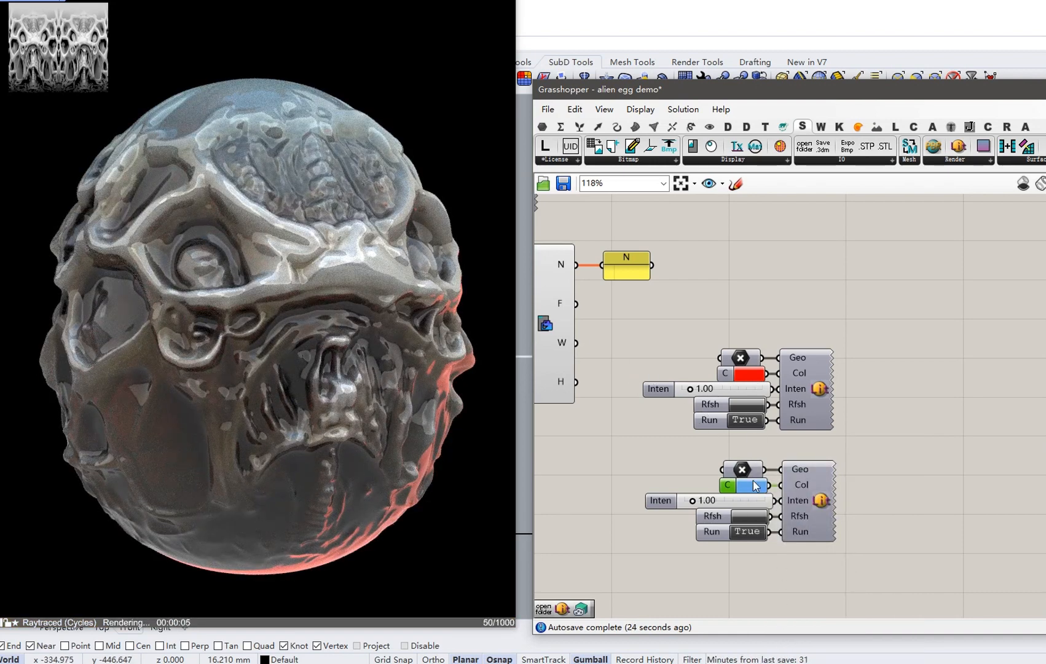
# Pan and zoom the canvas down to the PBR material component.
pyautogui.moveTo(766, 319); pyautogui.dragTo(768, 468, button='right')
pyautogui.scroll(-3, 768, 468)
pyautogui.moveTo(700, 363); pyautogui.dragTo(731, 500, button='right')
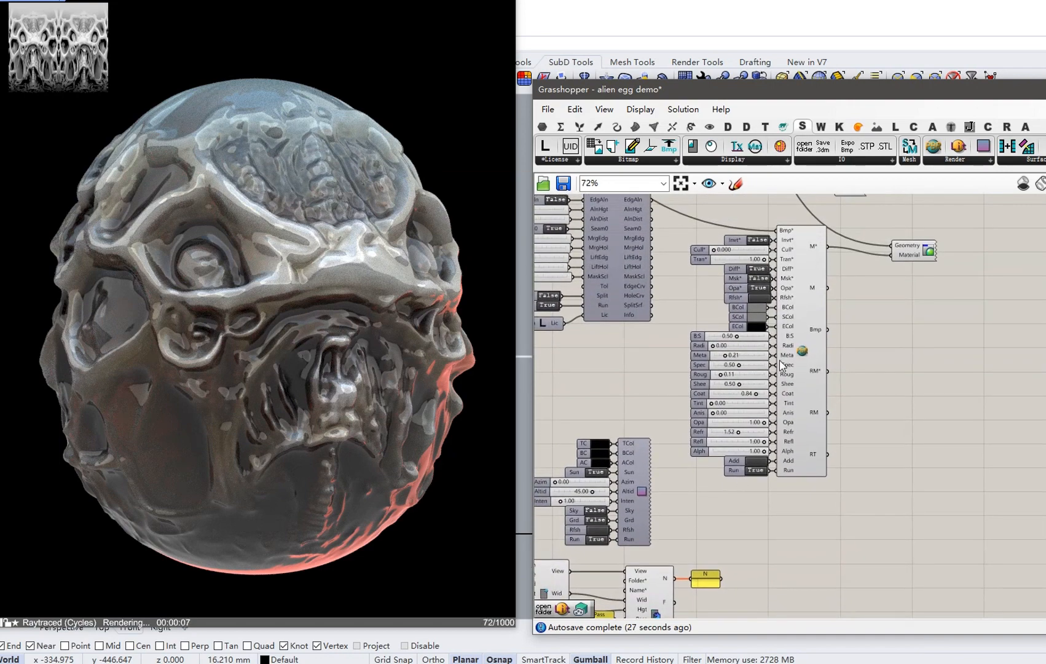
pyautogui.moveTo(766, 326); pyautogui.dragTo(774, 377, button='right')
pyautogui.scroll(2, 768, 367)
# Raise the material roughness to 0.51 and orbit the raytraced egg.
pyautogui.scroll(-2, 768, 367)
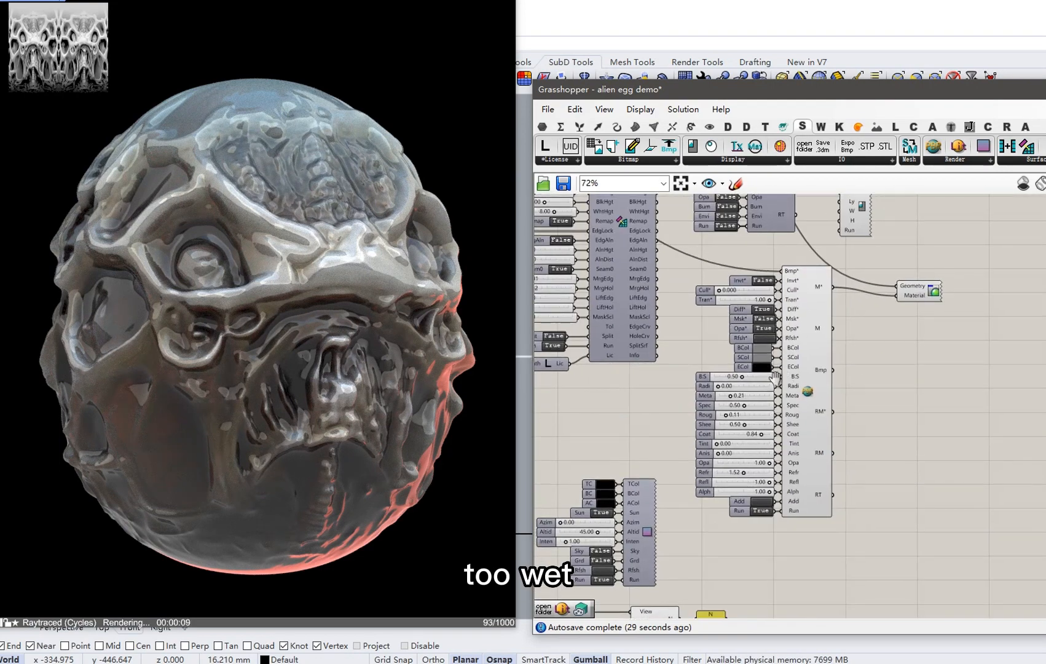
pyautogui.scroll(5, 775, 377)
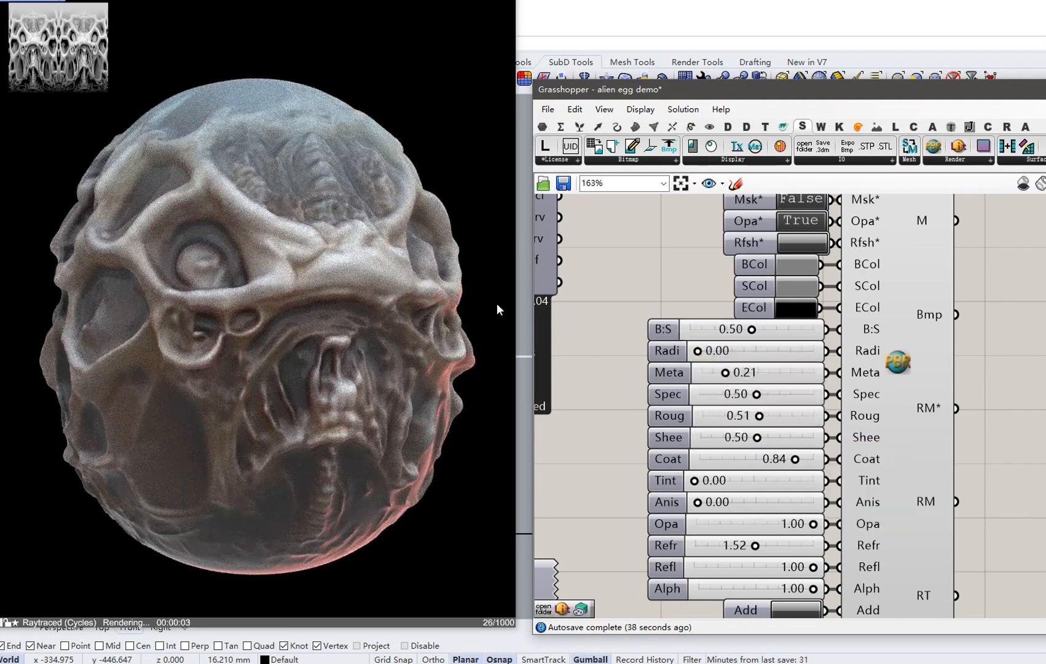
pyautogui.moveTo(374, 316); pyautogui.dragTo(331, 351, button='right')
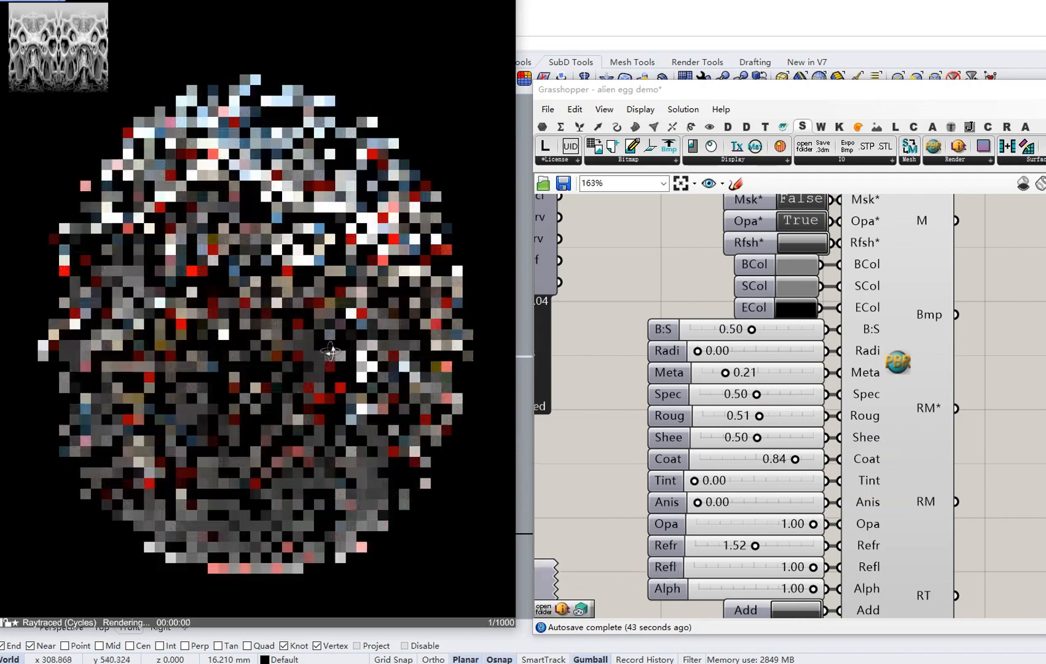
# Turn the second point light from blue back to green at hue 135°.
pyautogui.scroll(-5, 785, 360)
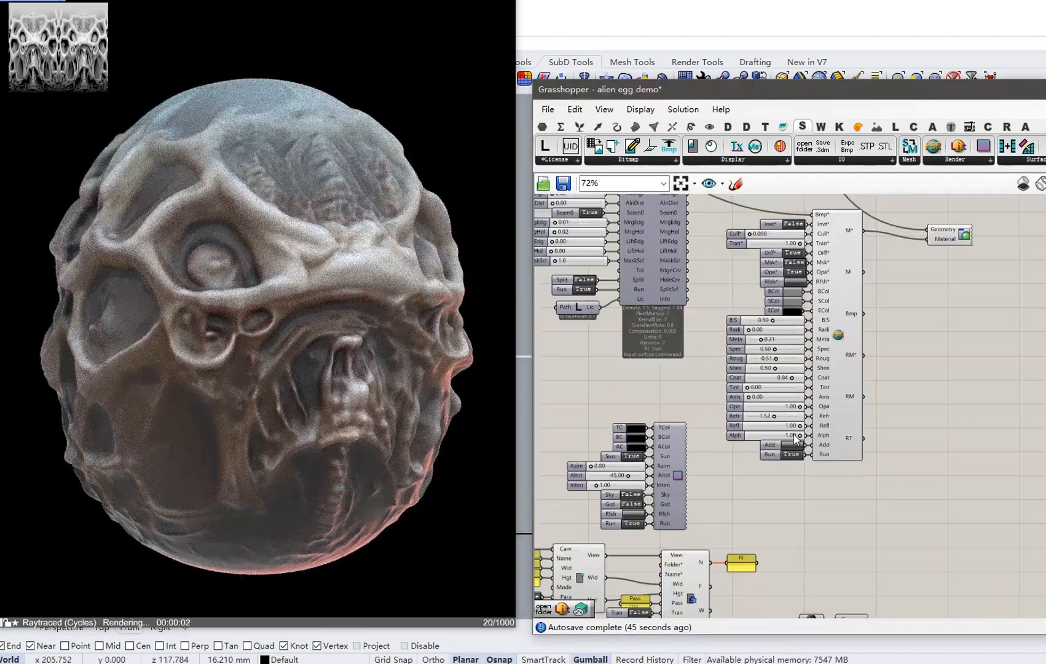
pyautogui.moveTo(810, 490); pyautogui.dragTo(792, 359, button='right')
pyautogui.moveTo(829, 481); pyautogui.dragTo(818, 393, button='right')
pyautogui.scroll(2, 807, 439)
pyautogui.click(785, 493)
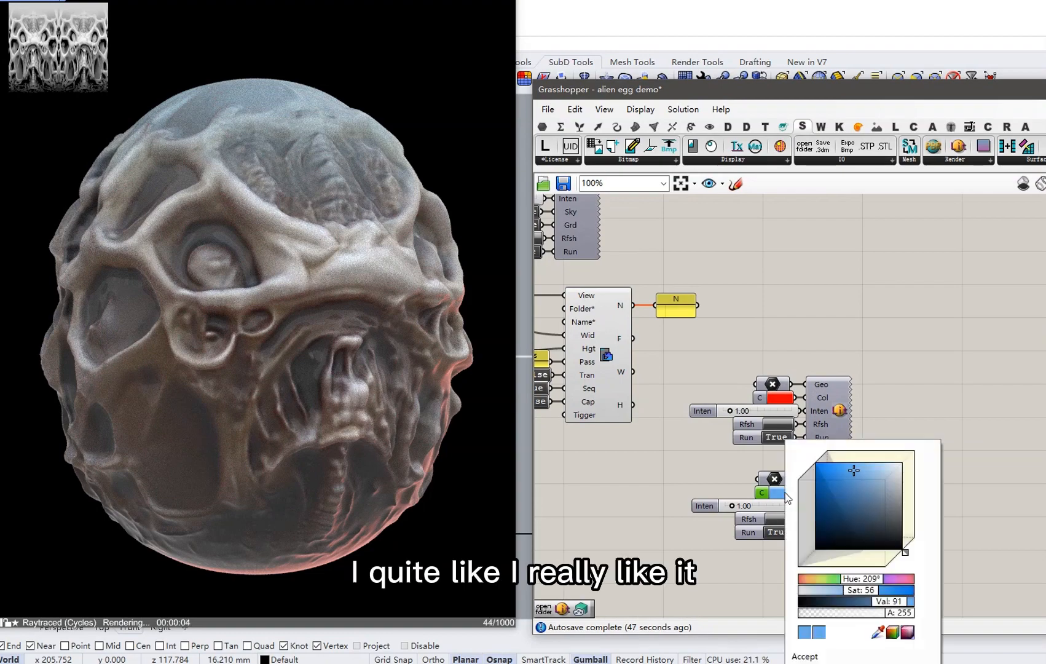
pyautogui.moveTo(853, 584); pyautogui.dragTo(836, 584)
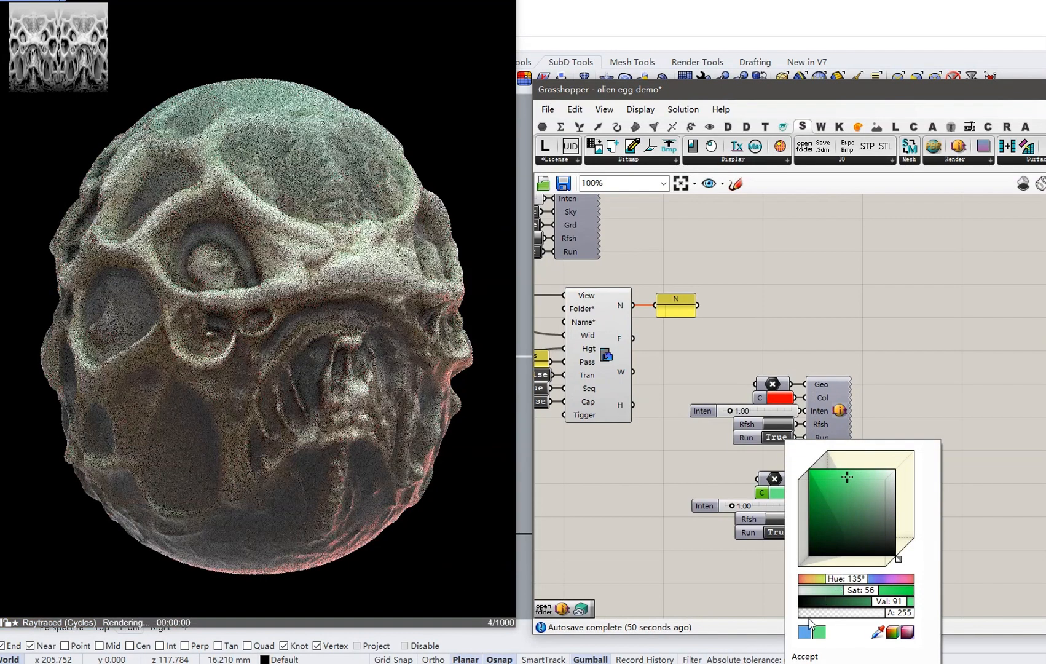
pyautogui.click(802, 657)
# Pan the canvas back down to the PBR material component.
pyautogui.moveTo(795, 320); pyautogui.dragTo(824, 499, button='right')
pyautogui.scroll(-2, 824, 498)
pyautogui.moveTo(789, 376); pyautogui.dragTo(783, 476, button='right')
pyautogui.scroll(3, 802, 326)
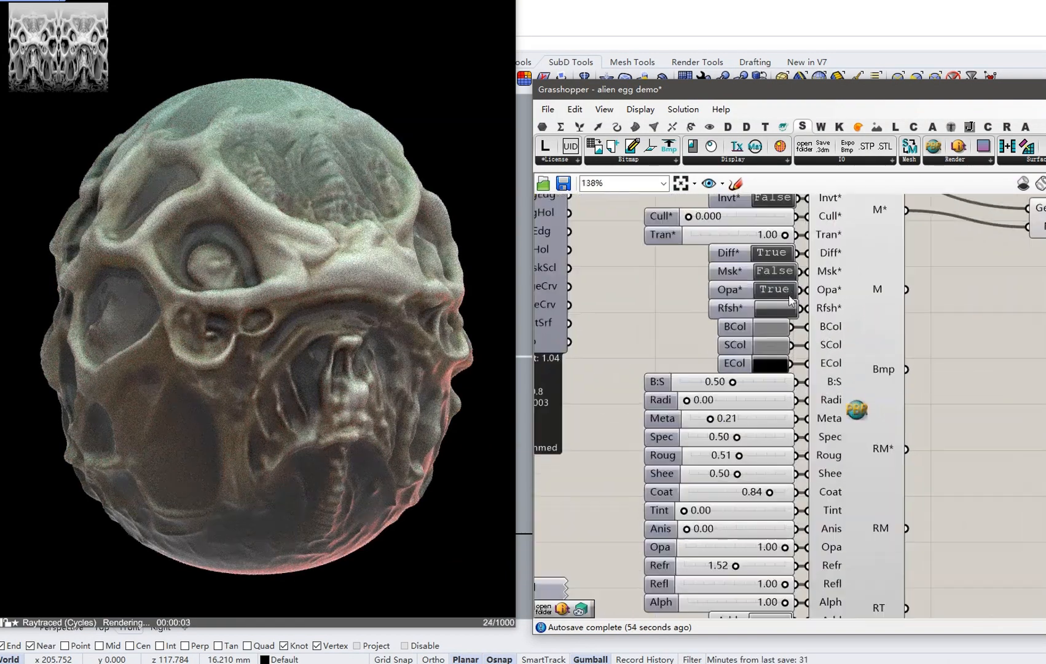
# Disable the material's diffuse and opacity and raise the subsurface radius to 0.24.
pyautogui.click(778, 258)
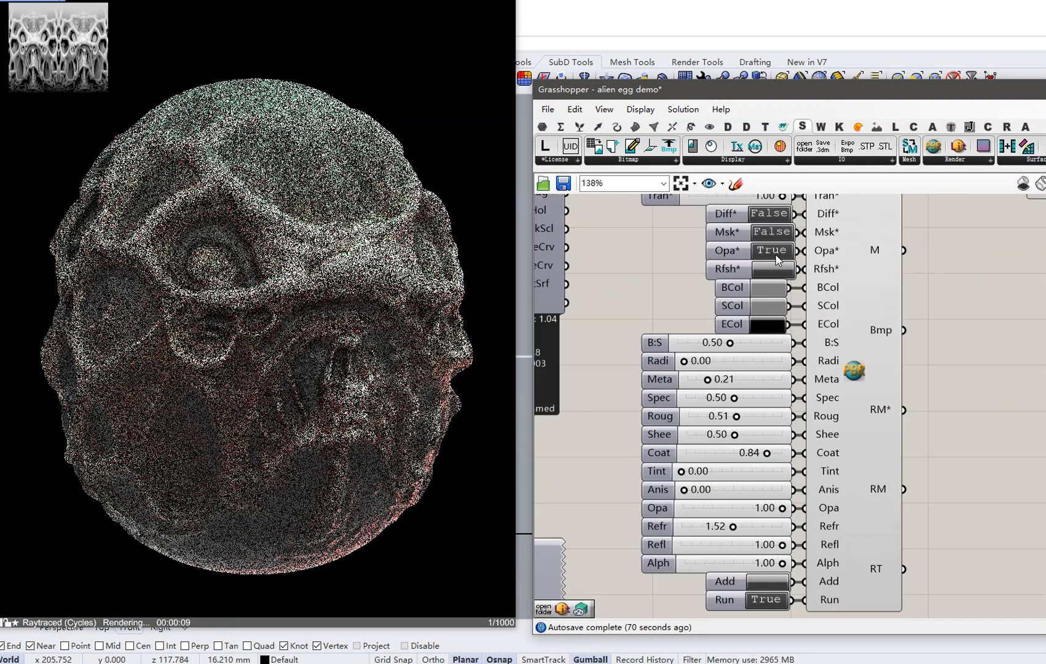
pyautogui.click(776, 254)
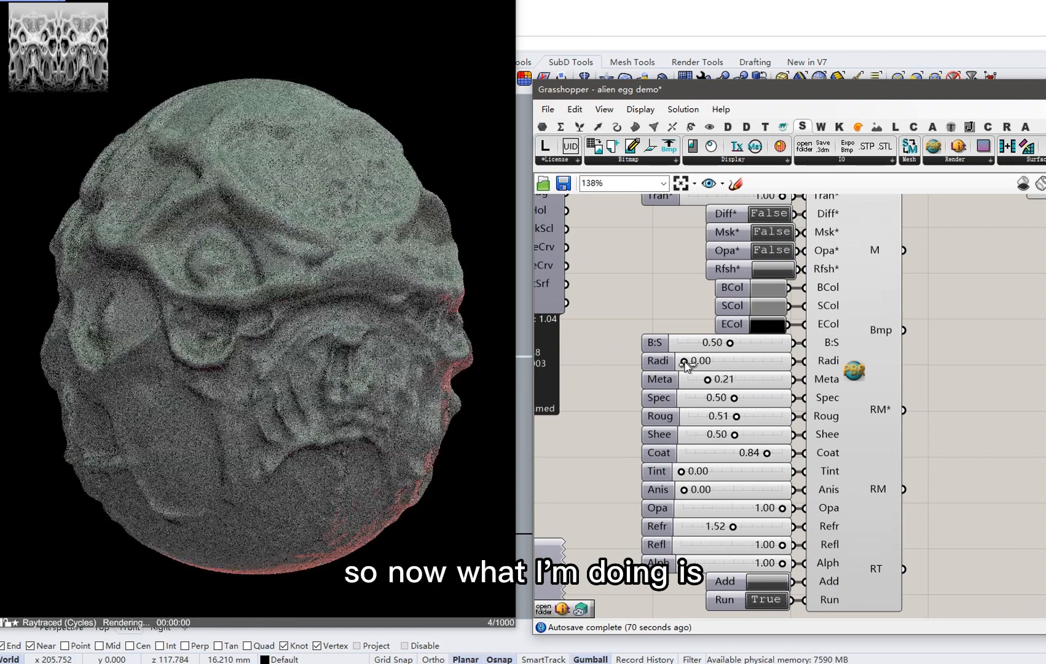
pyautogui.moveTo(687, 363); pyautogui.dragTo(708, 367)
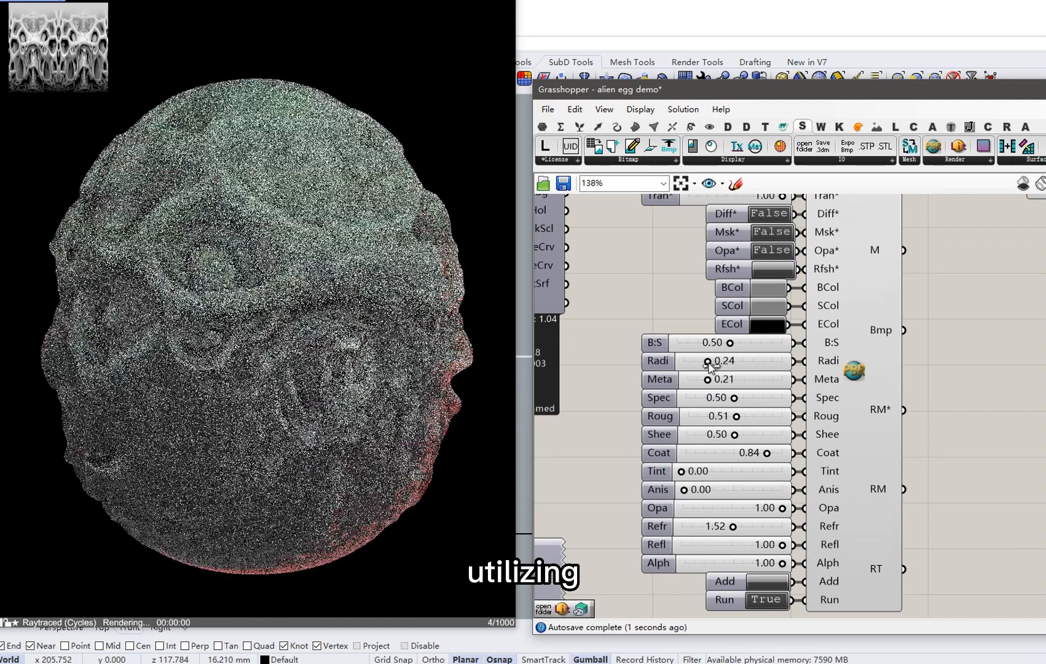
pyautogui.scroll(2, 737, 356)
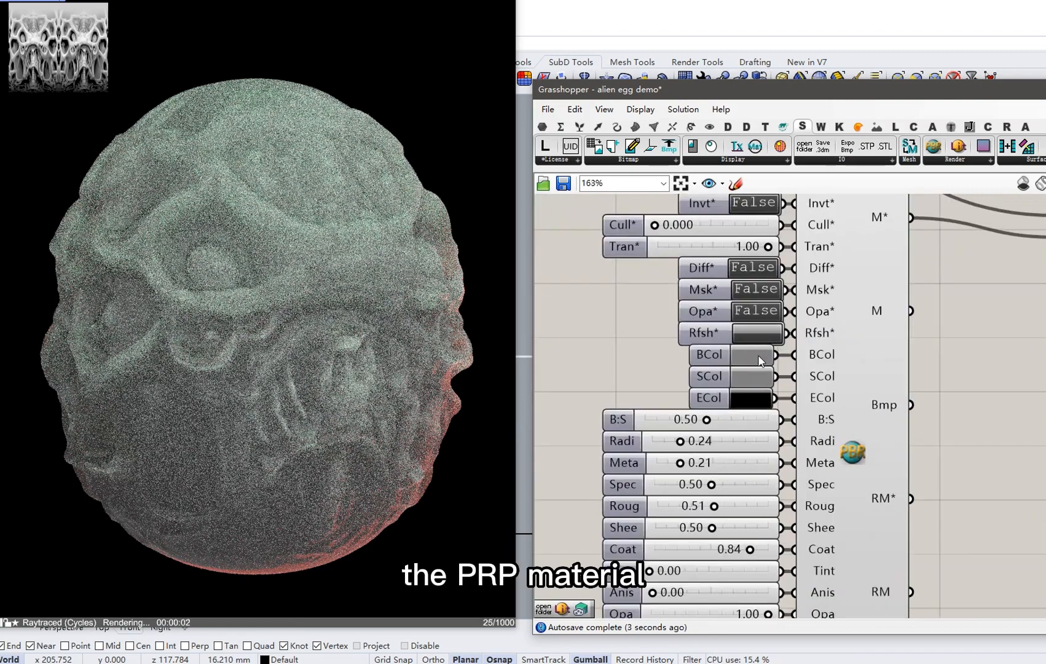
# Set the subsurface colour to a pale, warm tan.
pyautogui.click(758, 377)
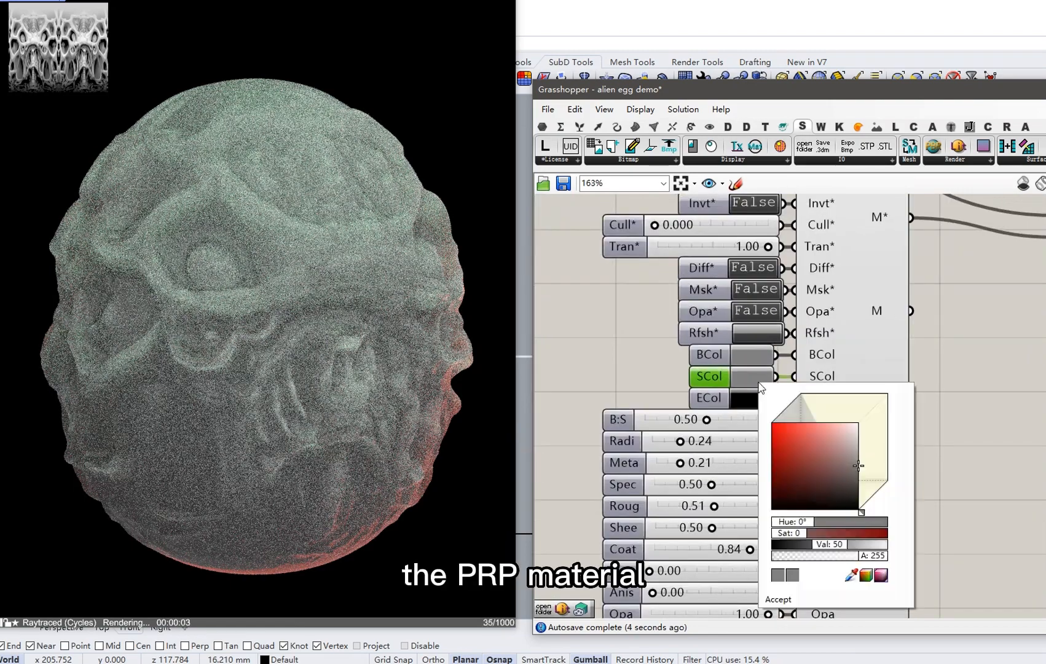
pyautogui.click(848, 440)
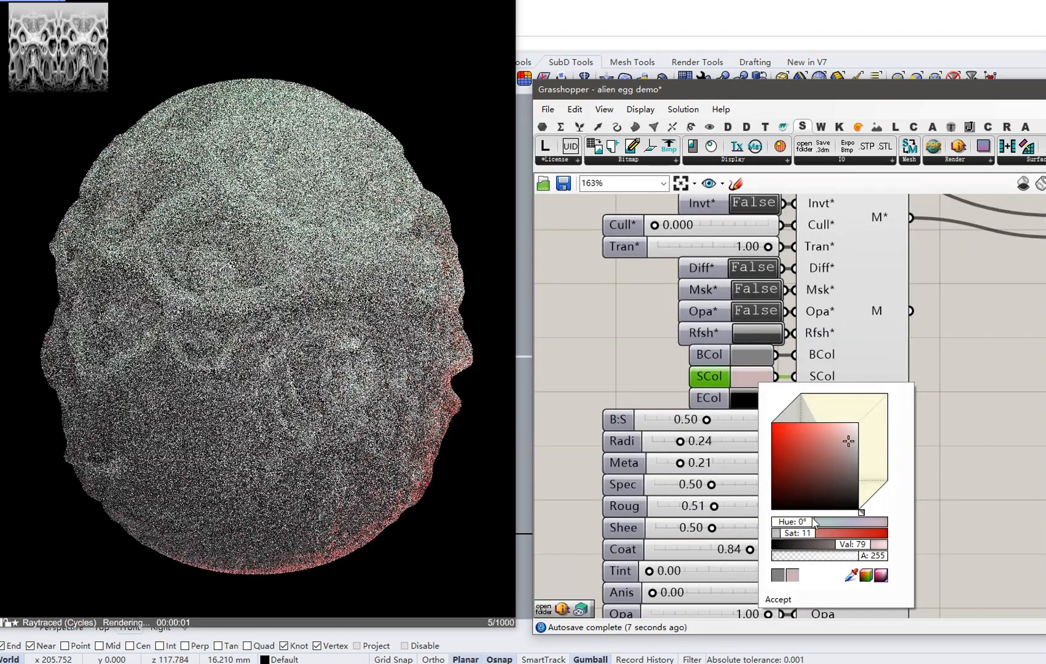
pyautogui.click(806, 524)
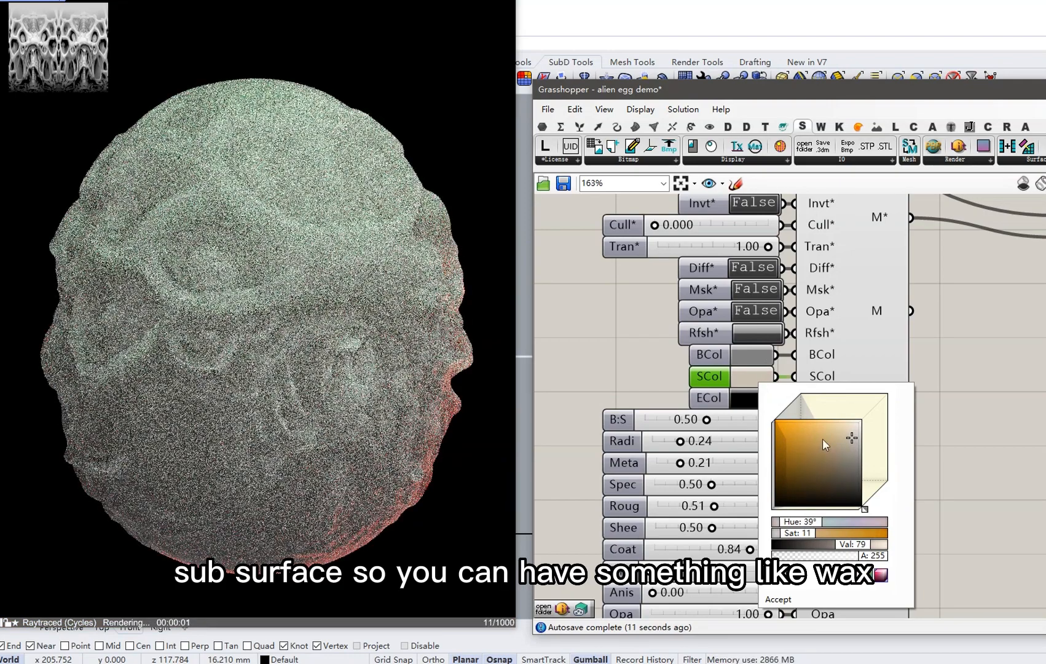
pyautogui.click(822, 437)
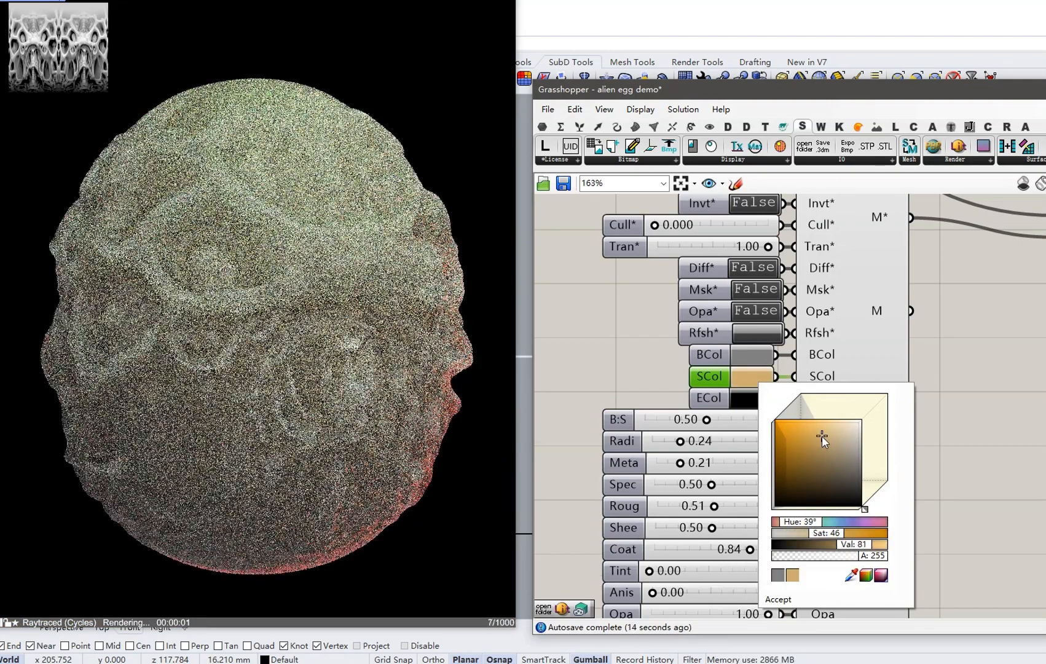
pyautogui.click(777, 600)
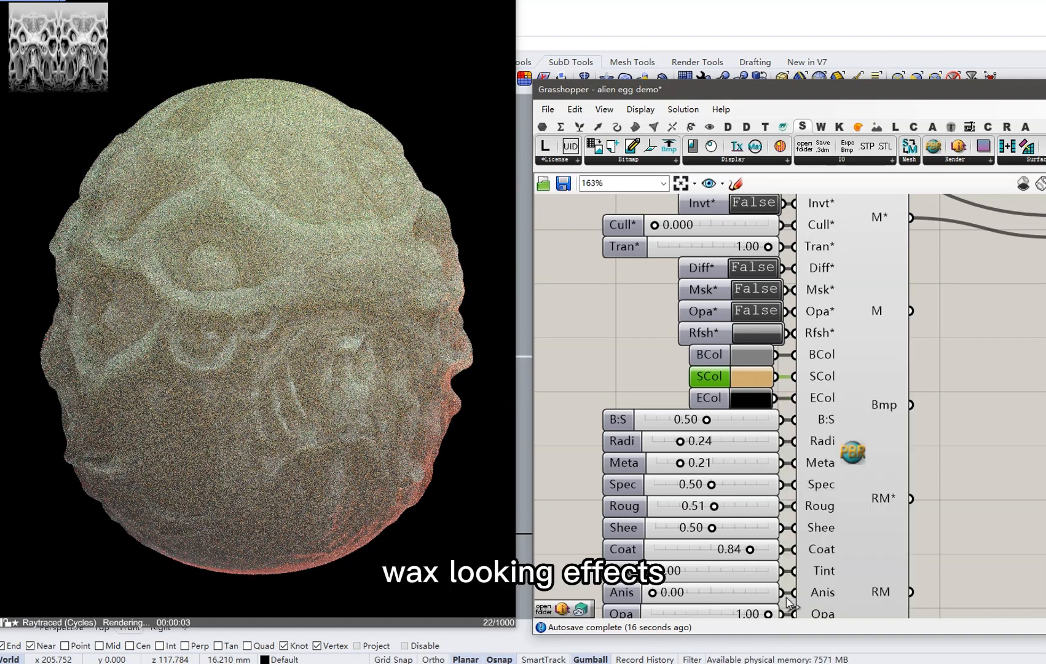
# Set the base colour to dark red and switch diffuse and opacity back to True.
pyautogui.click(761, 359)
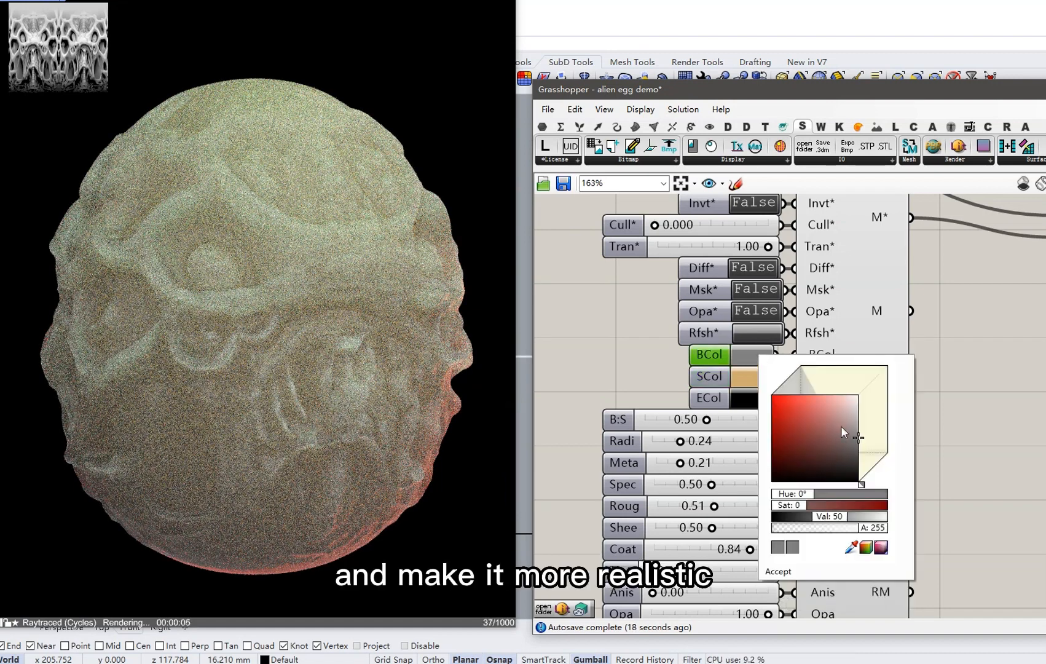
pyautogui.click(801, 443)
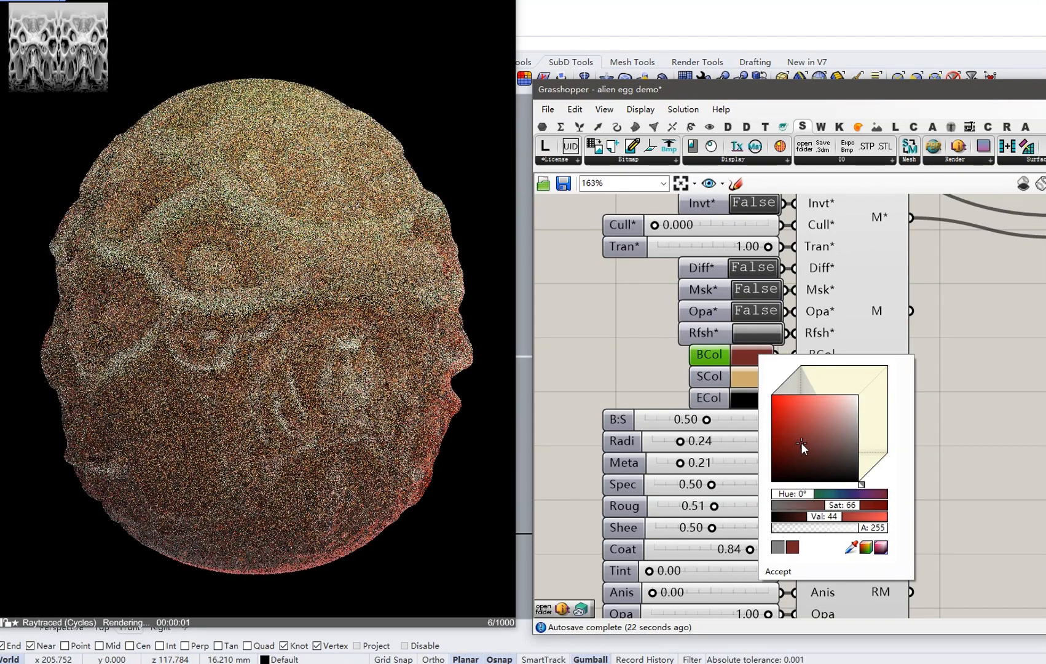
pyautogui.click(782, 572)
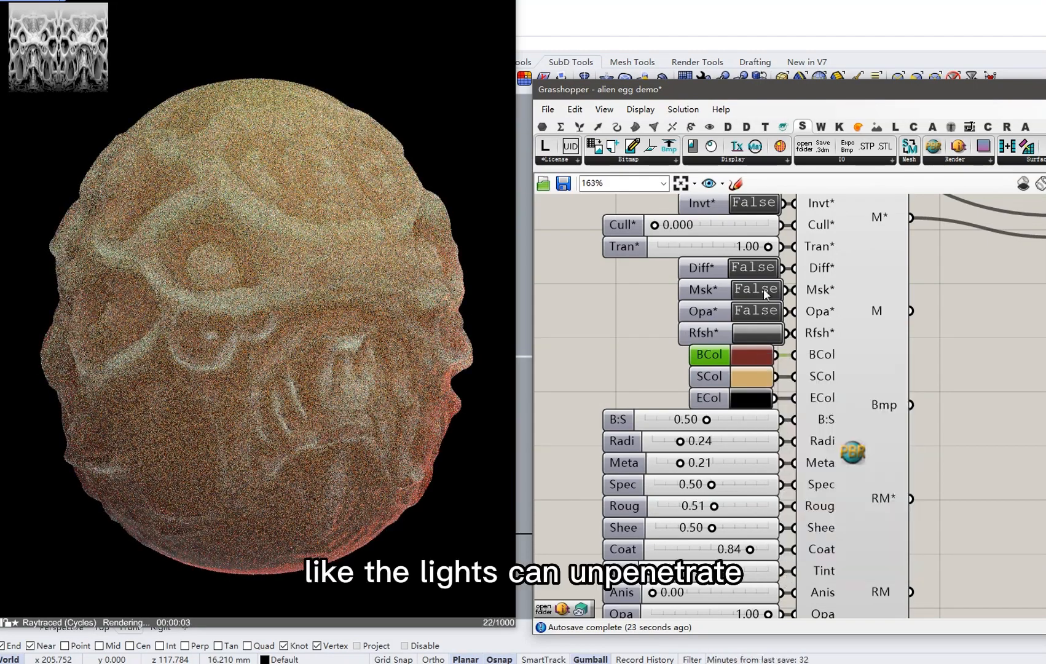
pyautogui.doubleClick(755, 268)
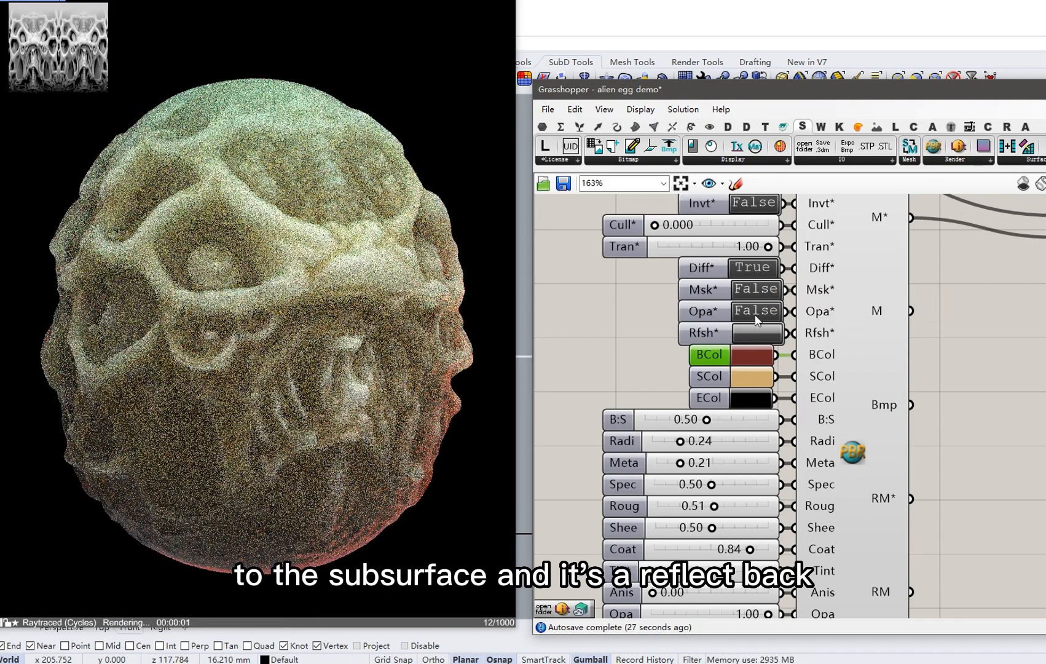
pyautogui.doubleClick(756, 311)
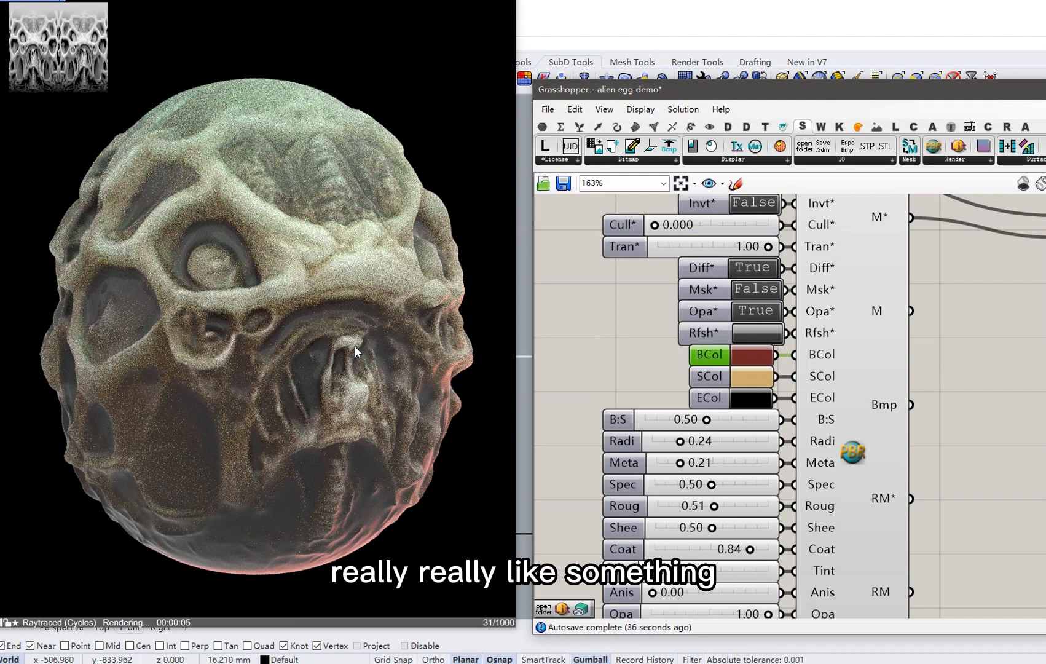
# Set the subsurface radius to 0.1 and orbit the rendered egg.
pyautogui.scroll(-6, 715, 310)
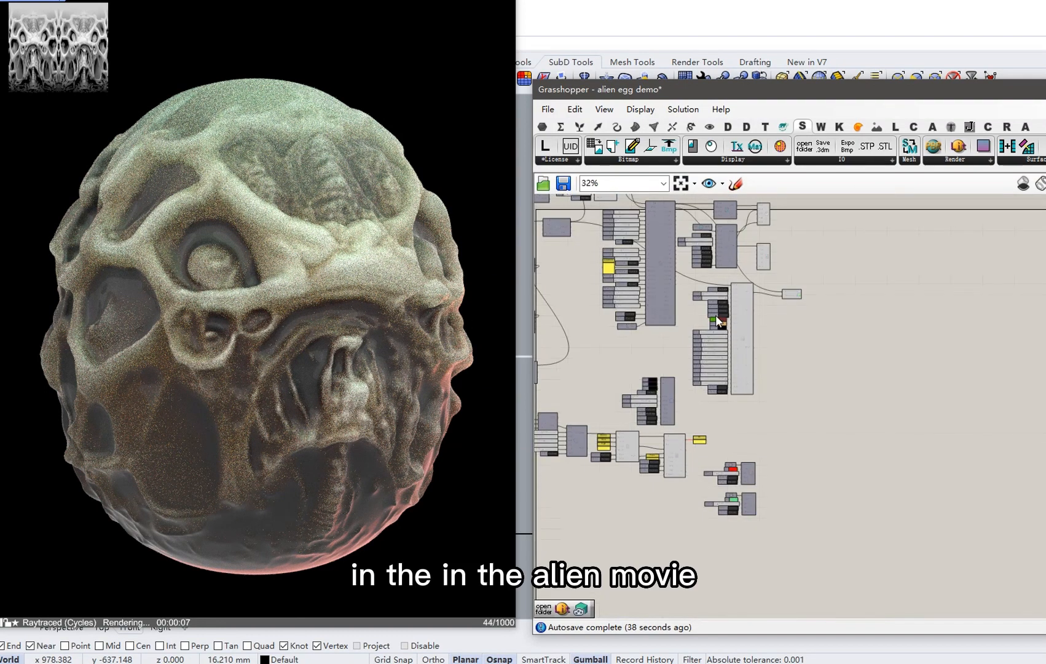
pyautogui.scroll(5, 596, 324)
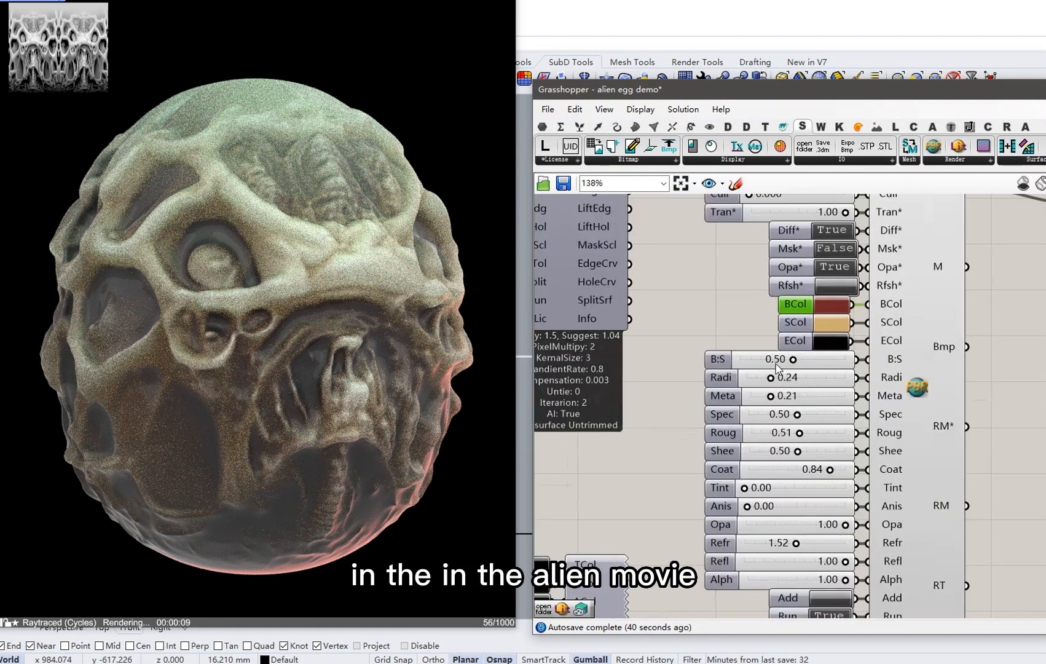
pyautogui.doubleClick(810, 378)
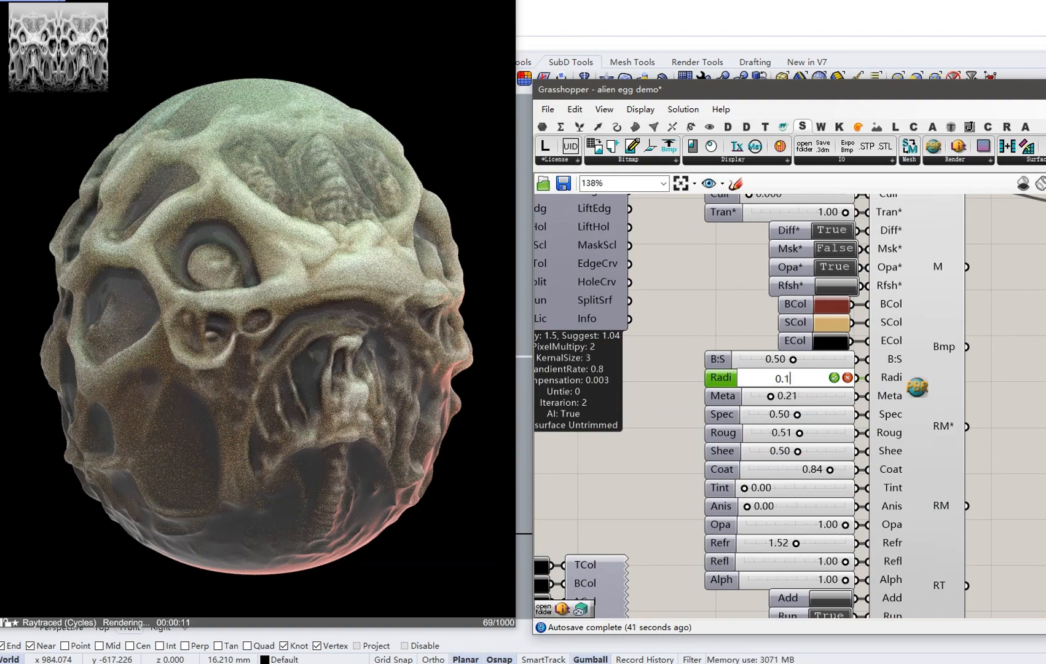
pyautogui.write('0.1')
pyautogui.press('Return')
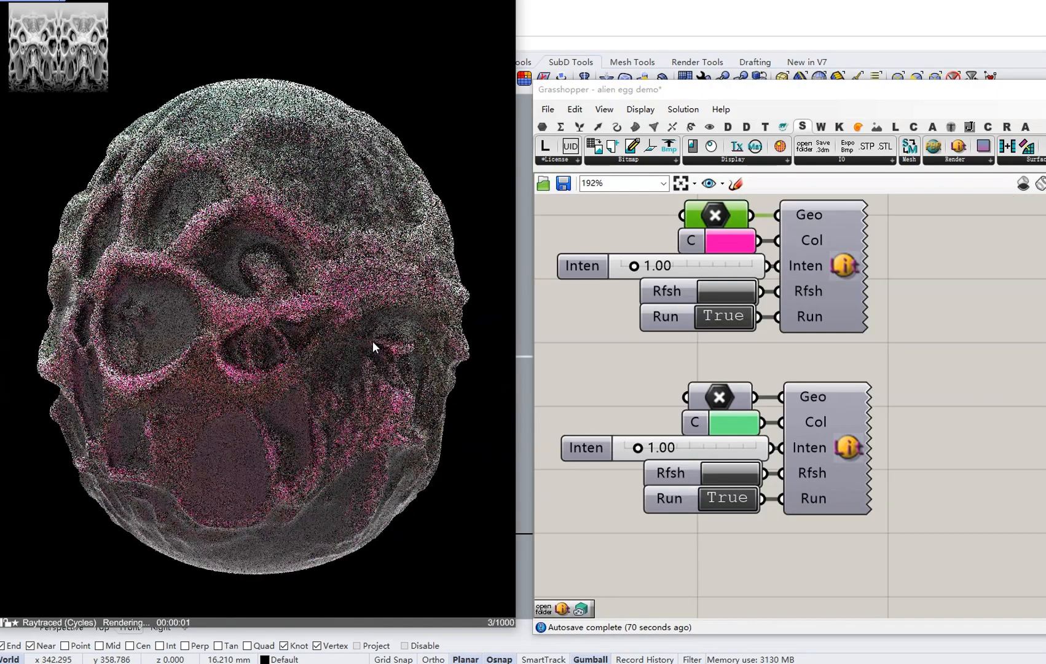
pyautogui.moveTo(373, 346); pyautogui.dragTo(226, 360, button='right')
pyautogui.moveTo(330, 358); pyautogui.dragTo(166, 366, button='right')
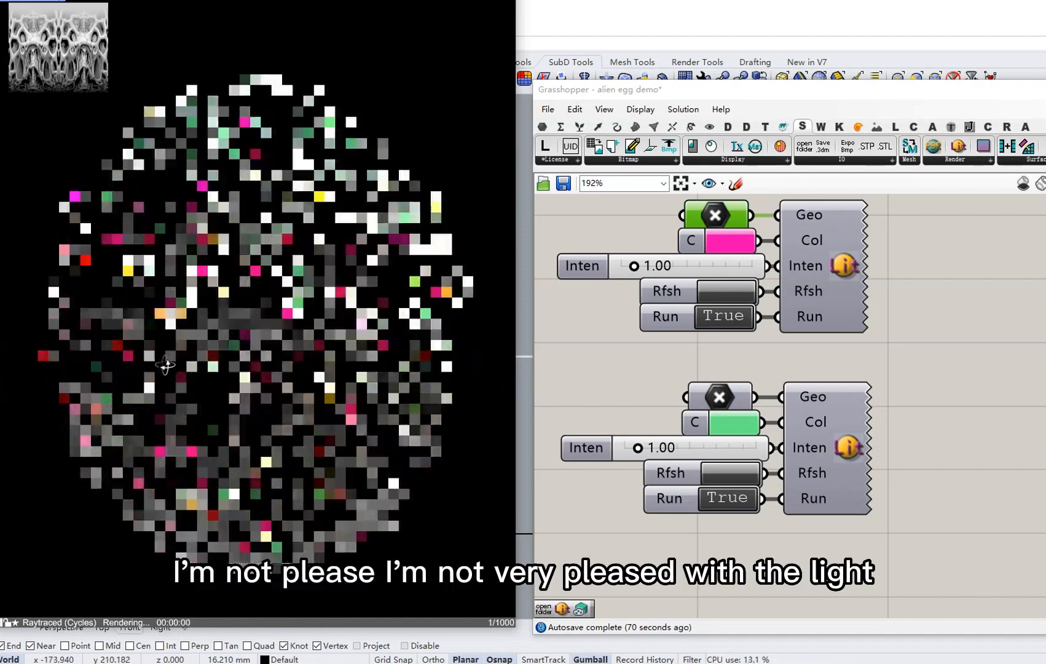
# Change the pink point light's colour to red at hue 0°.
pyautogui.moveTo(323, 354); pyautogui.dragTo(290, 355, button='right')
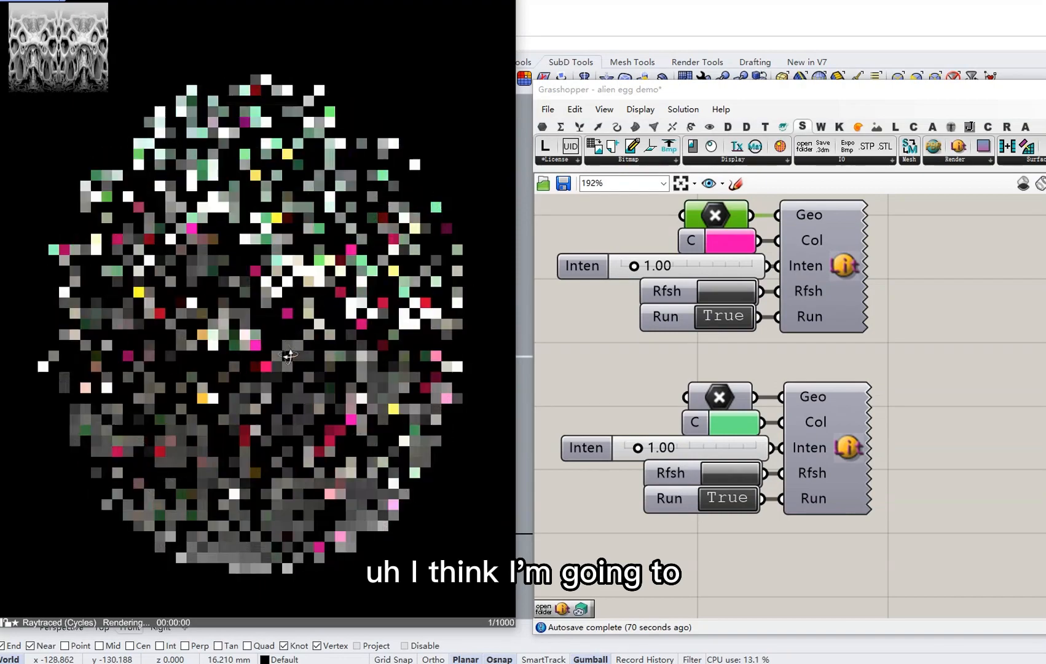
pyautogui.click(734, 243)
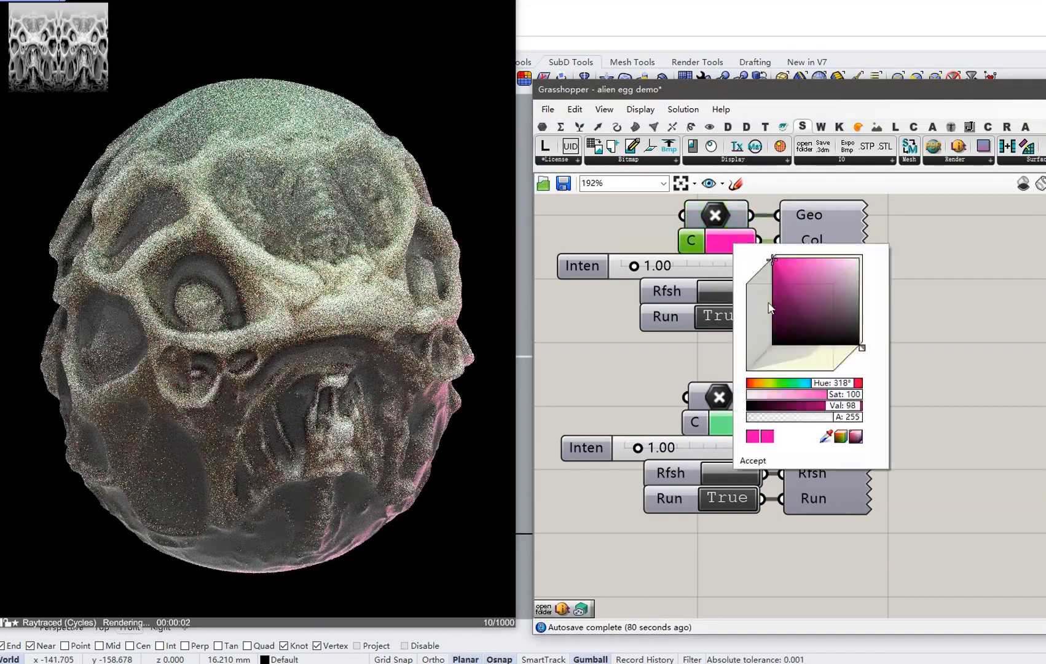
pyautogui.moveTo(821, 386); pyautogui.dragTo(733, 387)
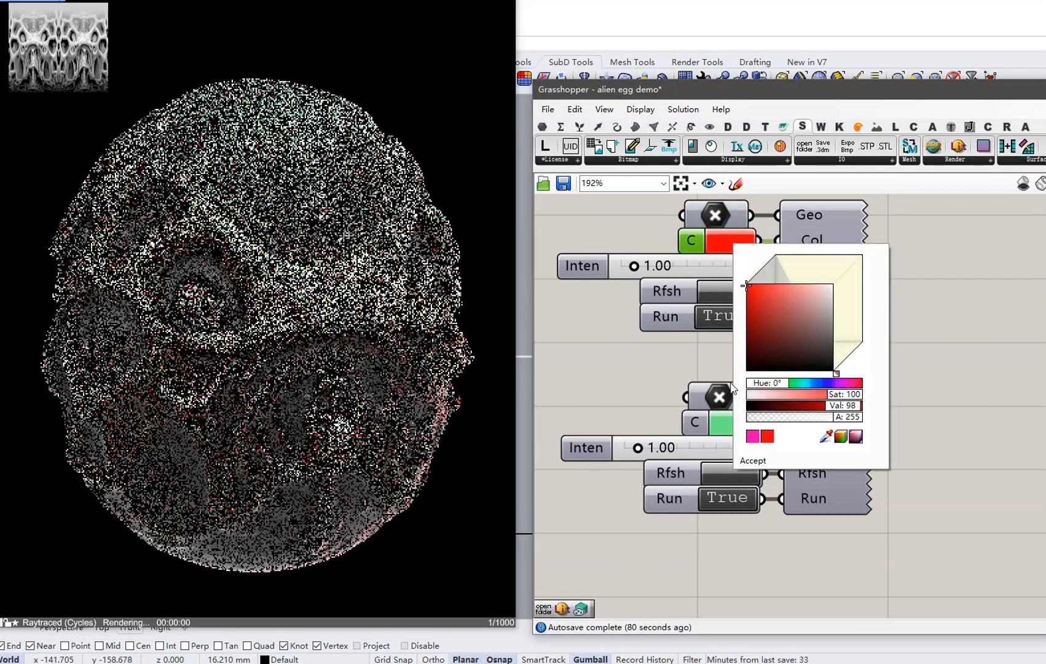
pyautogui.click(752, 461)
# Preview the light's Geo point and move it closer to the egg with the gumball.
pyautogui.scroll(-4, 268, 370)
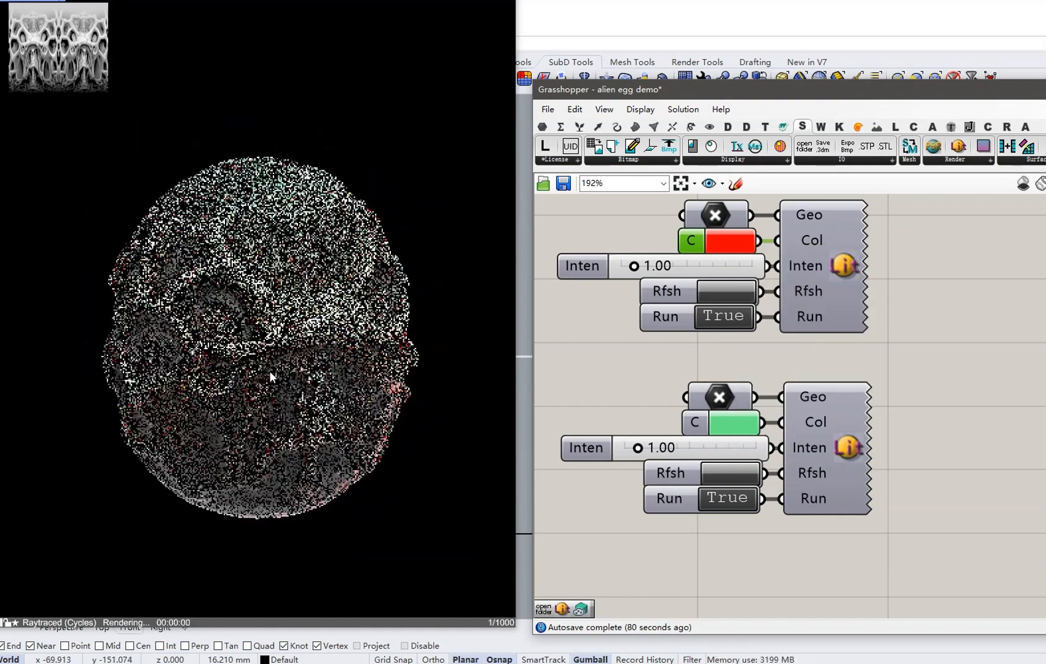
pyautogui.rightClick(715, 219)
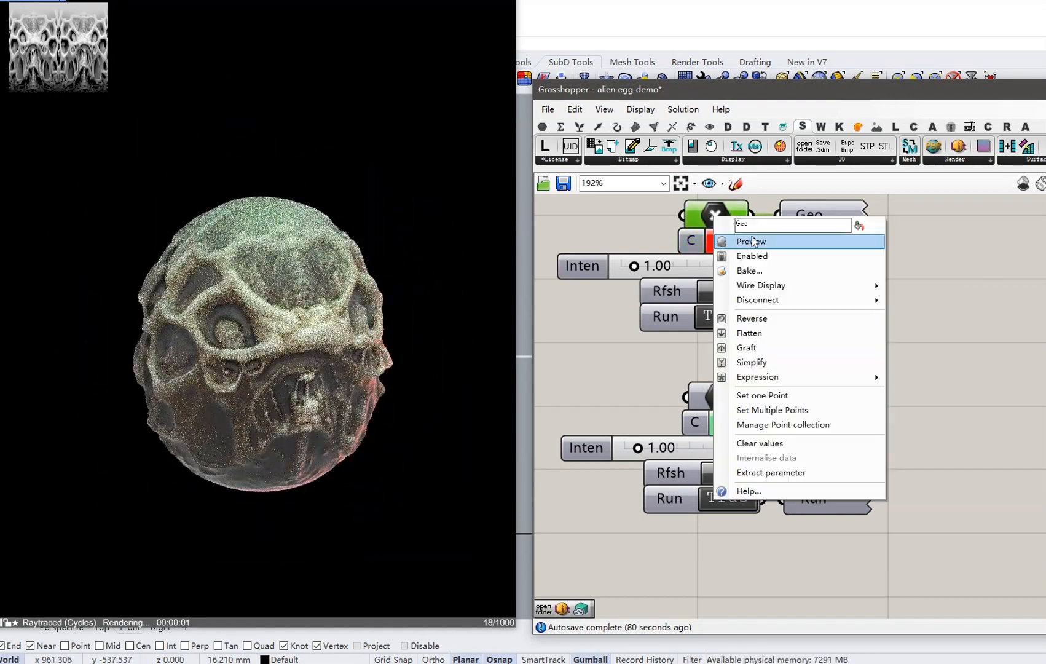
pyautogui.click(734, 241)
pyautogui.moveTo(382, 388); pyautogui.dragTo(316, 403, button='right')
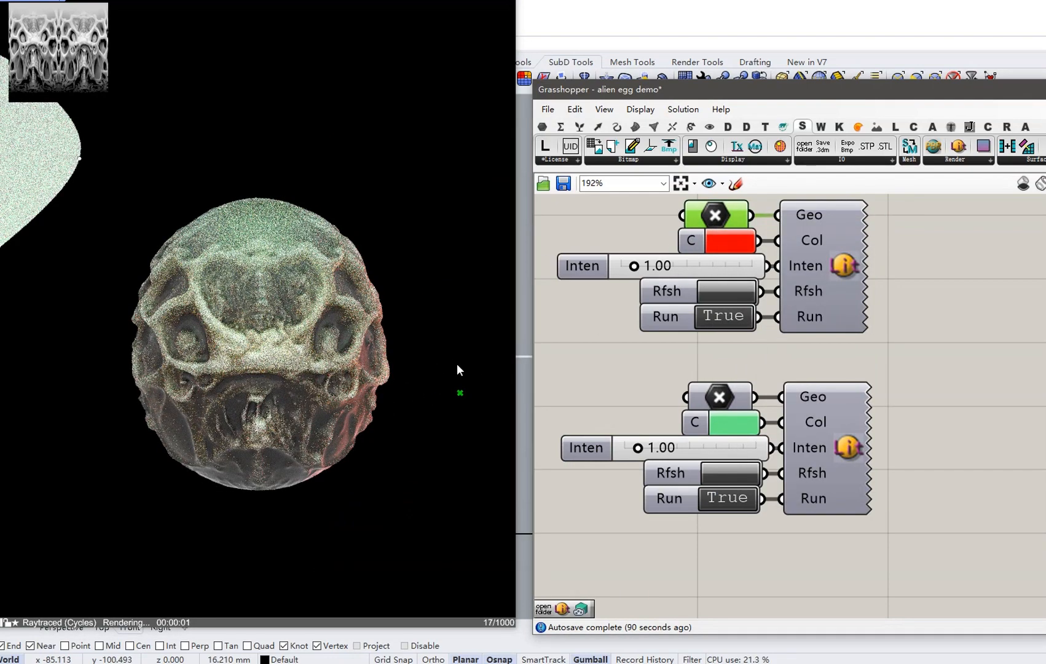
pyautogui.moveTo(458, 365); pyautogui.dragTo(461, 394, button='right')
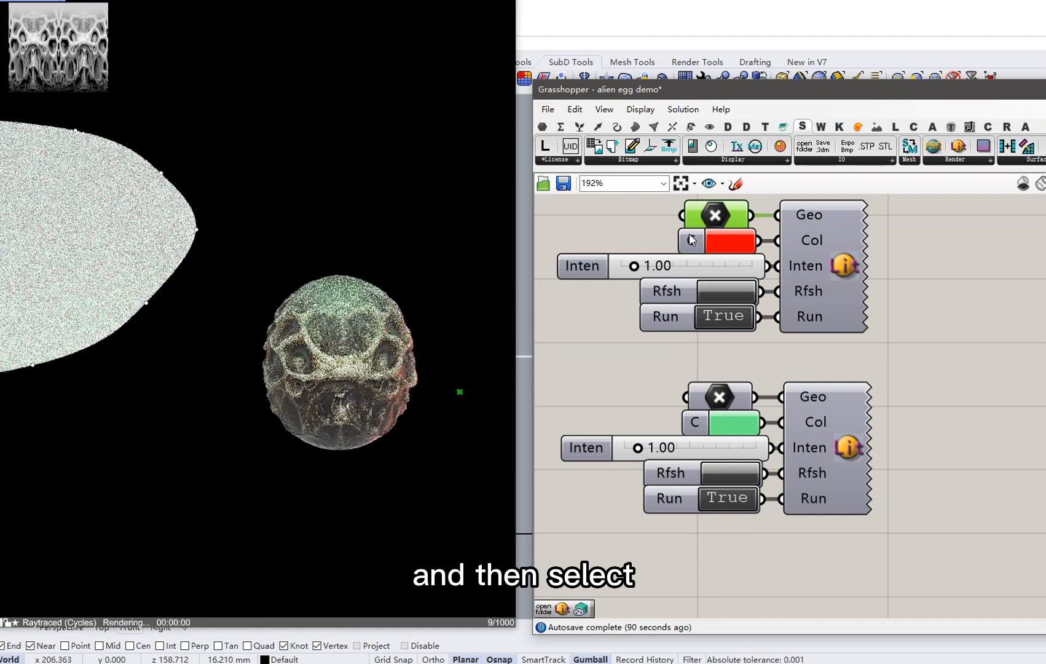
pyautogui.click(713, 215)
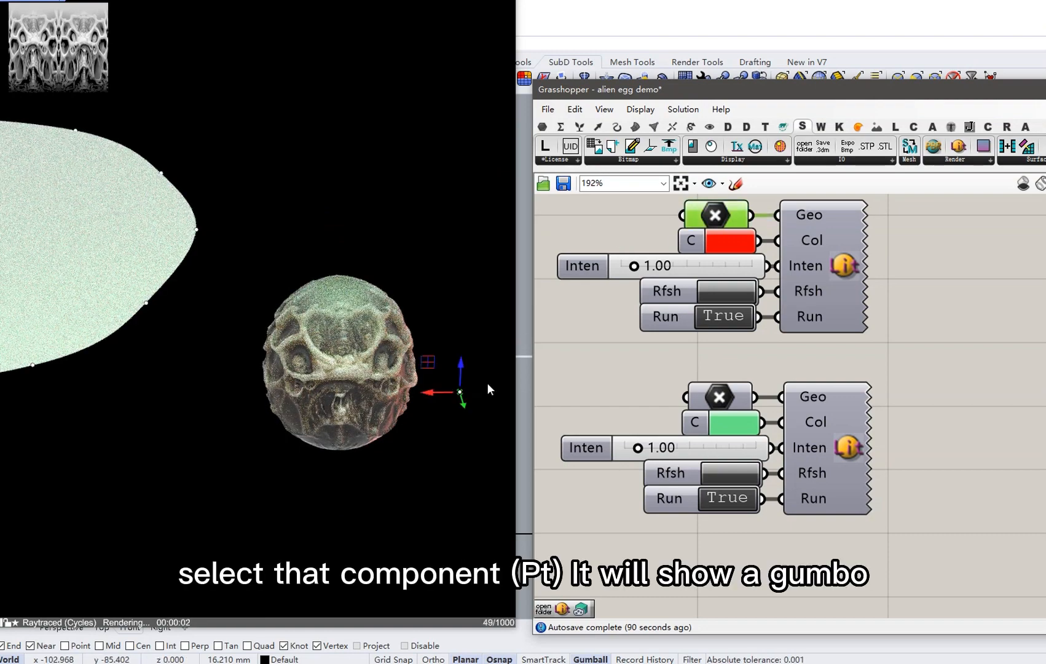
pyautogui.click(463, 401)
pyautogui.moveTo(468, 443); pyautogui.dragTo(412, 443)
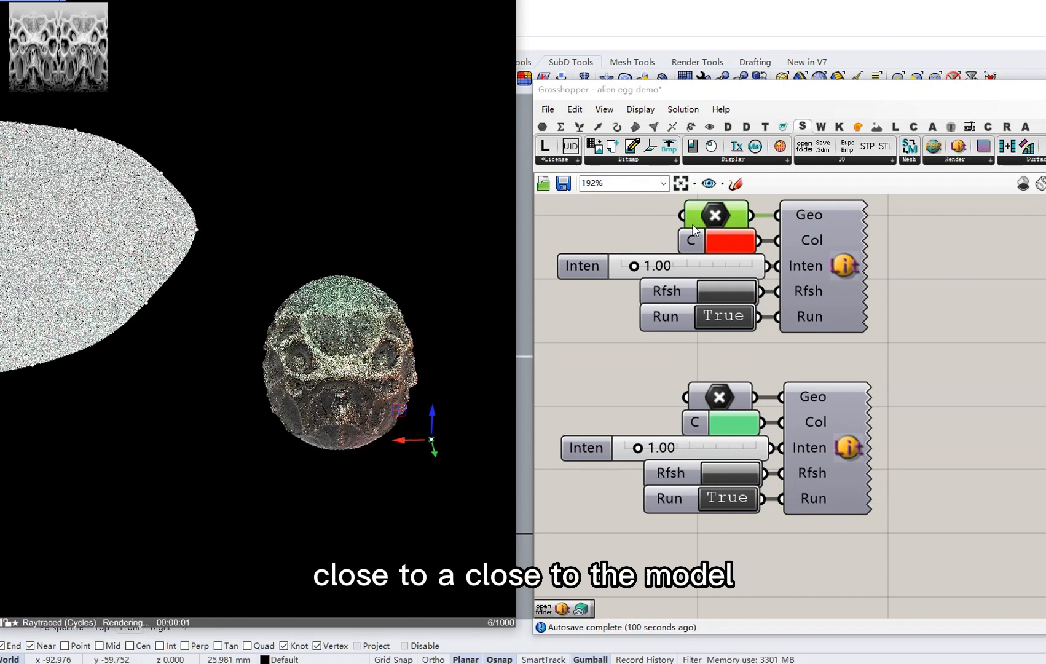
# Turn the light point's preview off and bring the whole definition into view.
pyautogui.moveTo(424, 297); pyautogui.dragTo(425, 274, button='right')
pyautogui.scroll(2, 431, 392)
pyautogui.scroll(4, 434, 391)
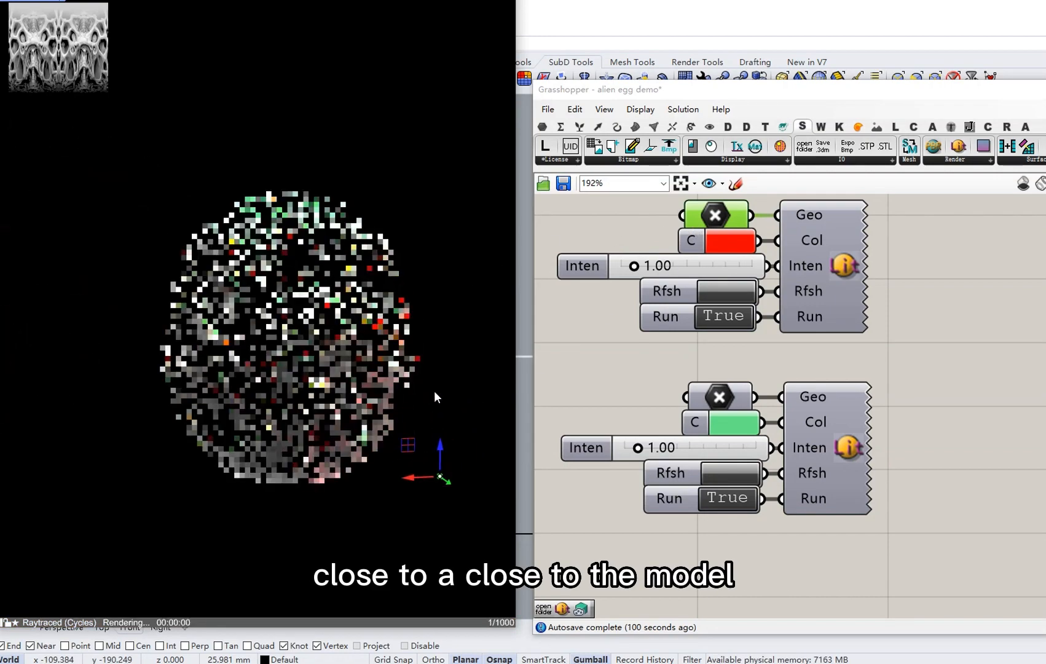
pyautogui.scroll(-2, 193, 401)
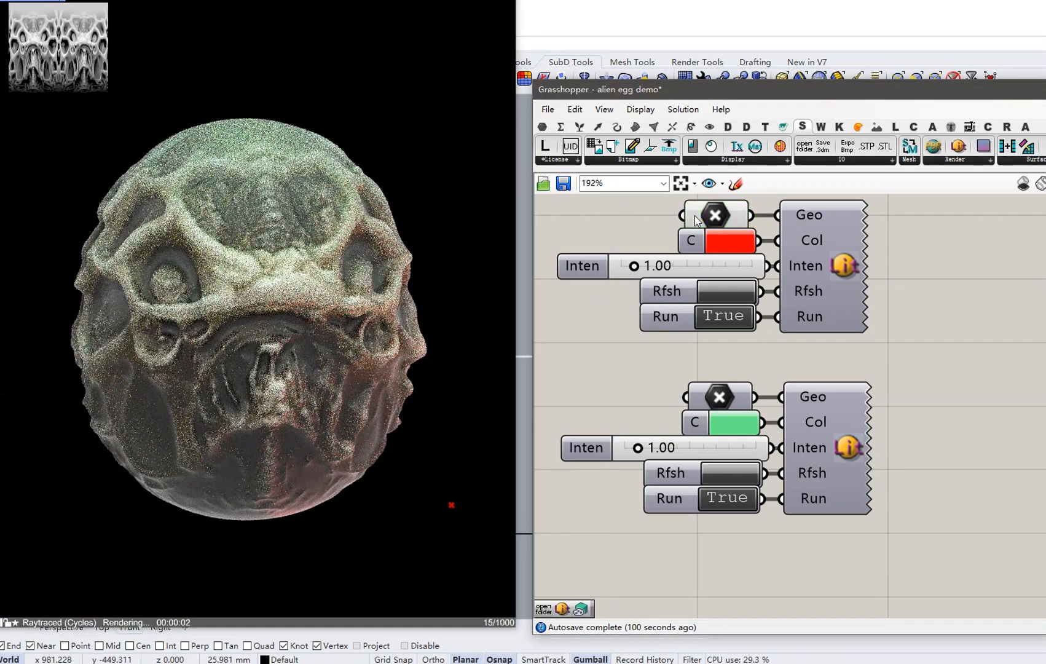
pyautogui.rightClick(613, 220)
pyautogui.click(716, 215)
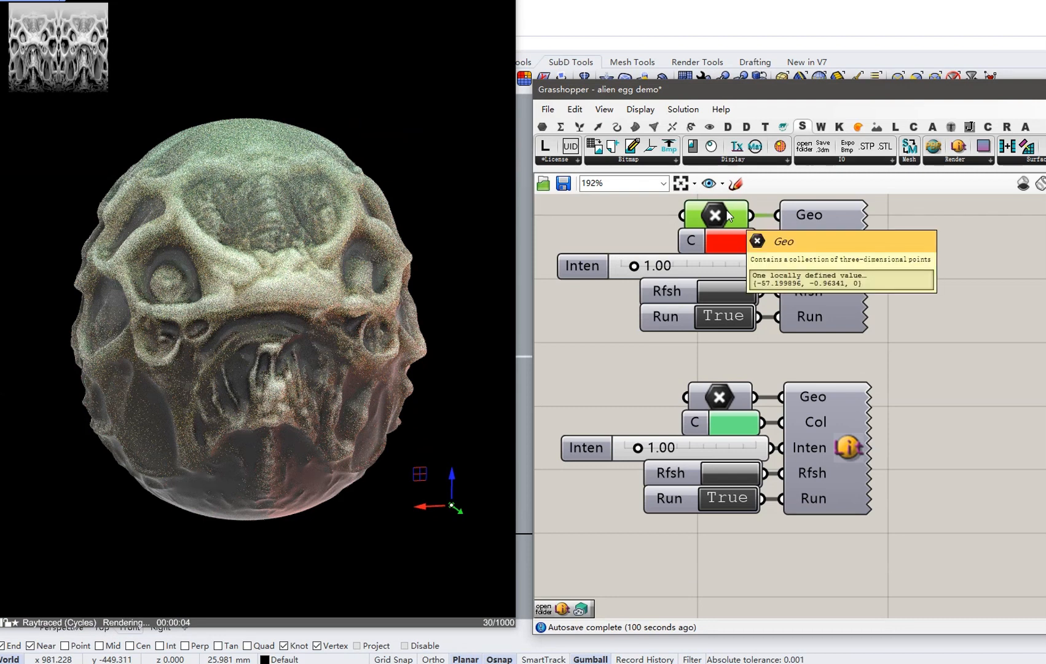
pyautogui.rightClick(611, 214)
pyautogui.click(639, 240)
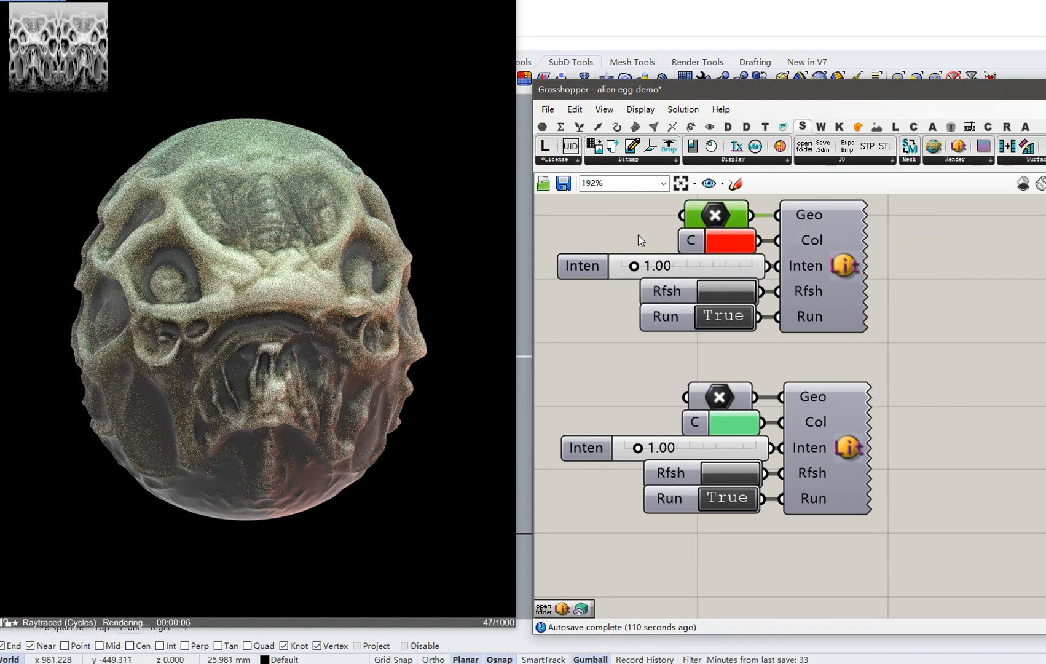
pyautogui.moveTo(601, 324); pyautogui.dragTo(760, 325, button='right')
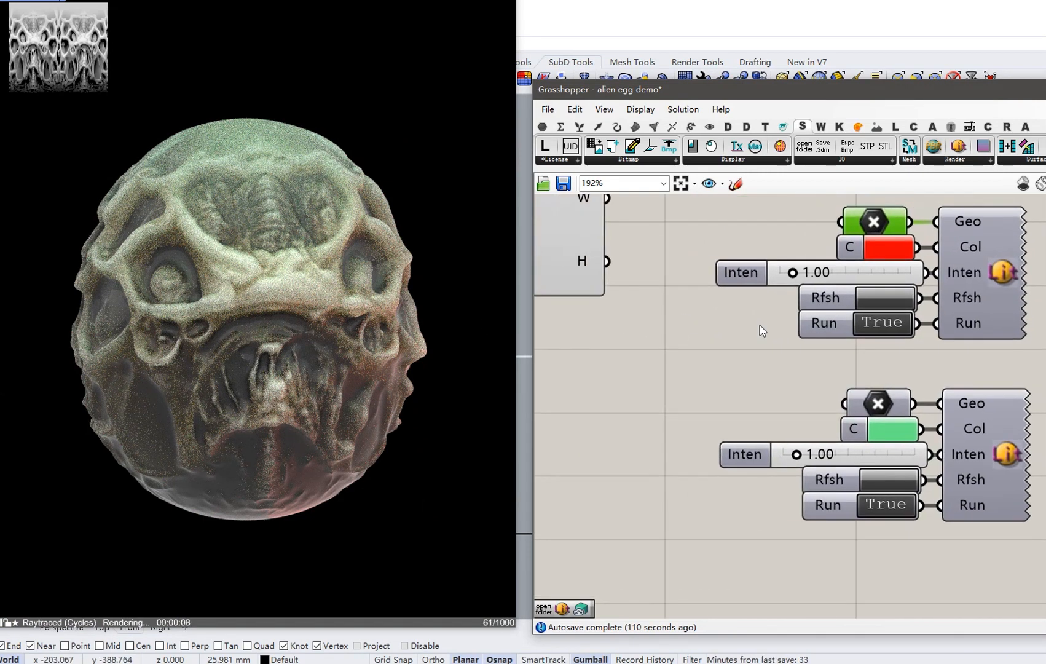
# Turn off the relief bitmap component's preview over the render.
pyautogui.scroll(-4, 760, 325)
pyautogui.scroll(-2, 773, 403)
pyautogui.moveTo(693, 314); pyautogui.dragTo(636, 382, button='right')
pyautogui.scroll(2, 801, 285)
pyautogui.click(802, 282)
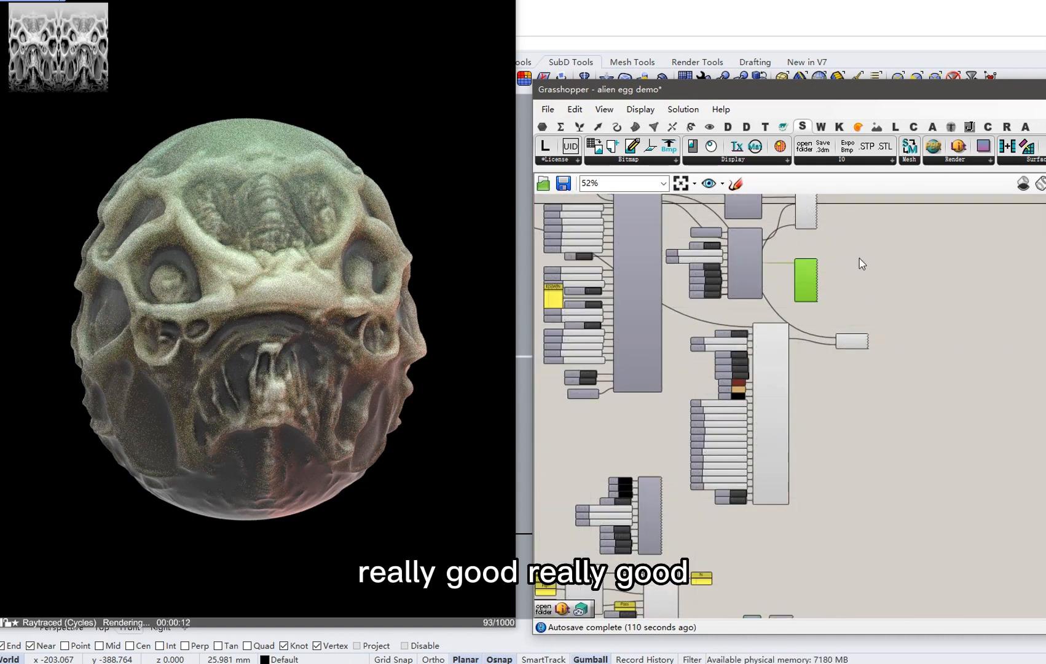
pyautogui.rightClick(859, 259)
pyautogui.click(883, 284)
# Pan and zoom the canvas to the View Capture components.
pyautogui.moveTo(711, 403); pyautogui.dragTo(807, 276, button='right')
pyautogui.moveTo(719, 406); pyautogui.dragTo(740, 362, button='right')
pyautogui.scroll(2, 704, 470)
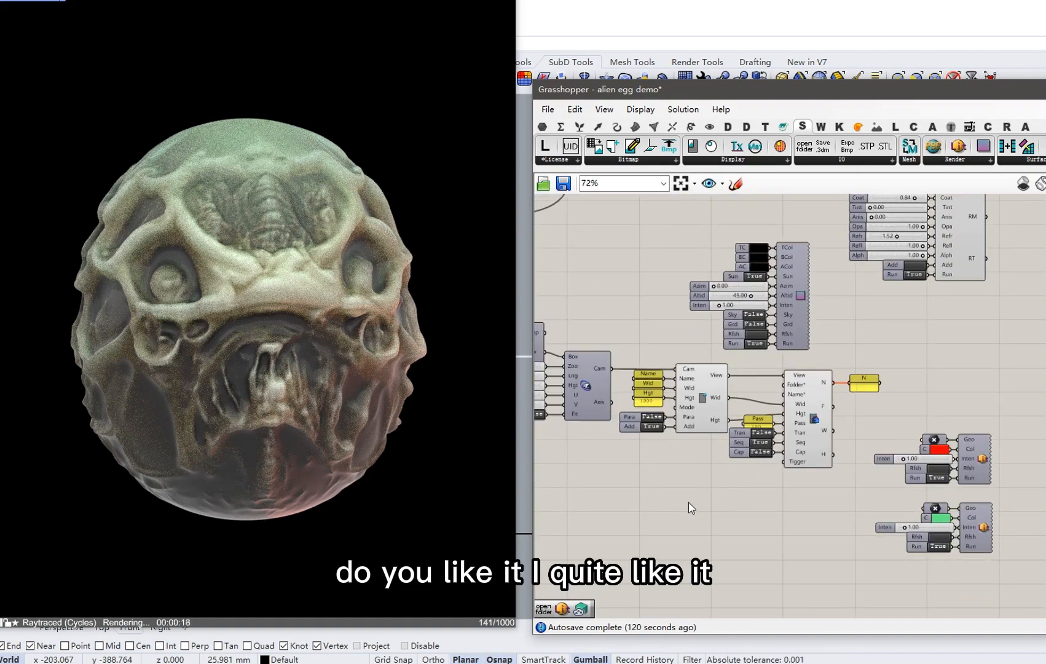
pyautogui.scroll(3, 725, 477)
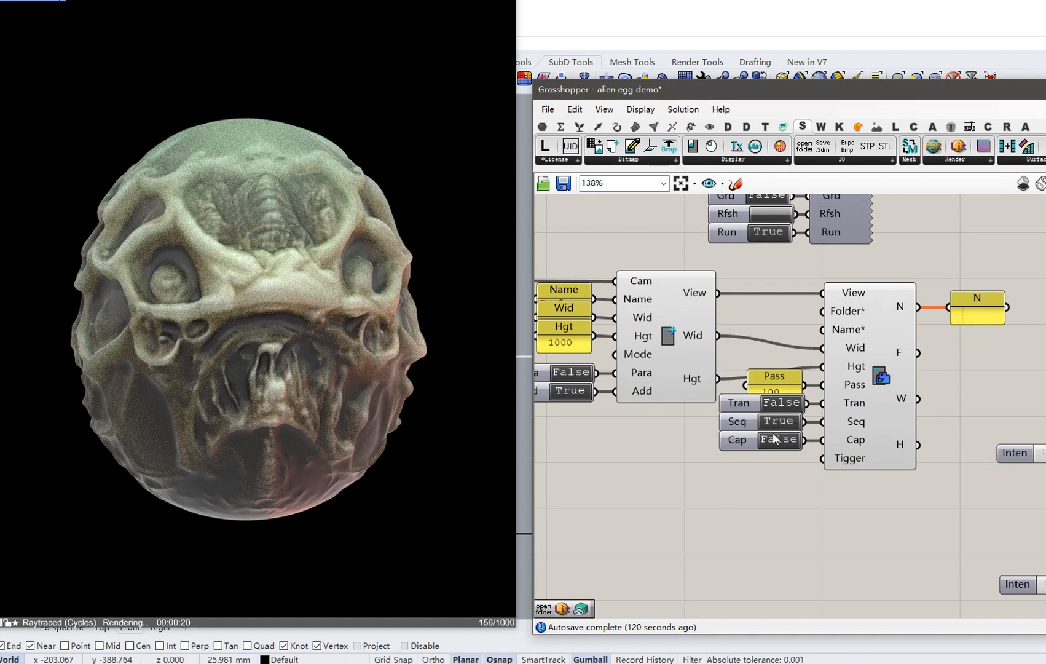
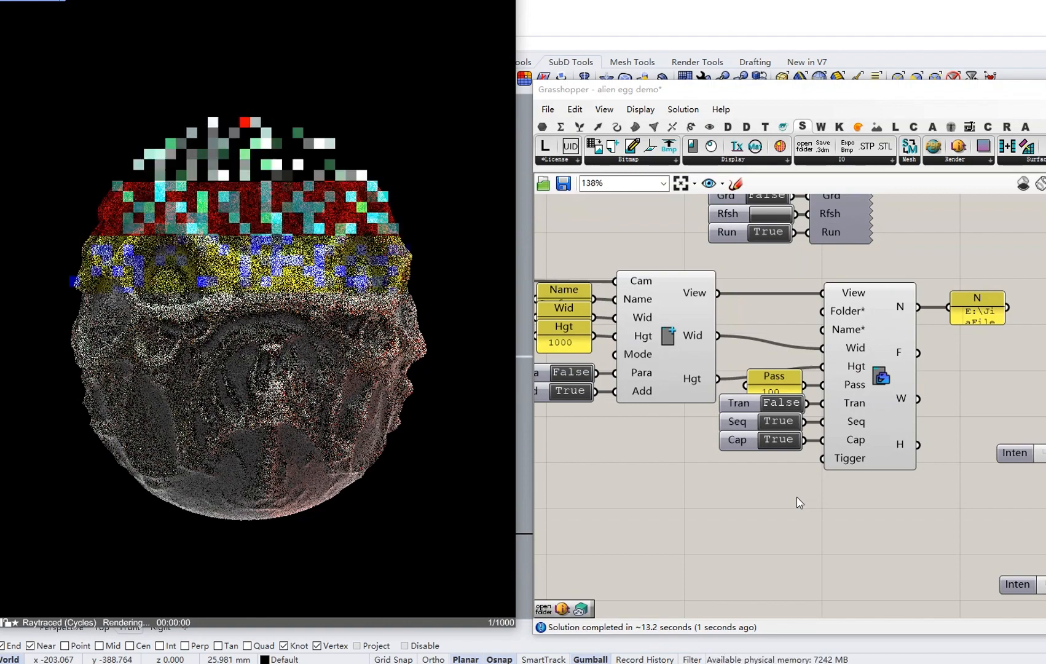
# Set the snapshot's Cap option to False and reposition the Grasshopper window.
pyautogui.doubleClick(780, 437)
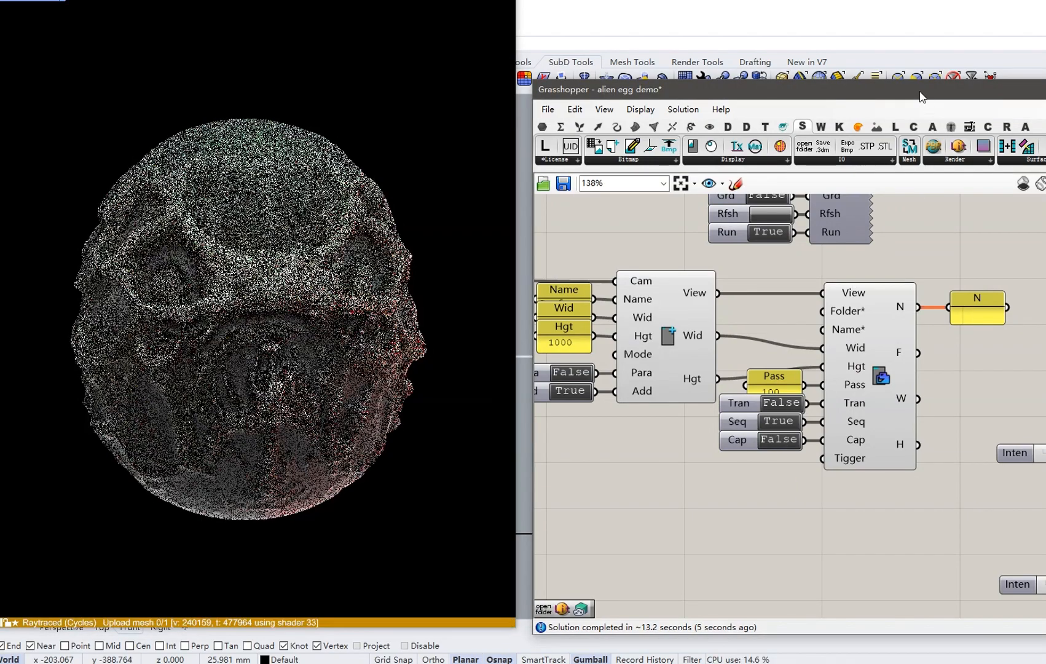
pyautogui.moveTo(924, 102); pyautogui.dragTo(869, 102)
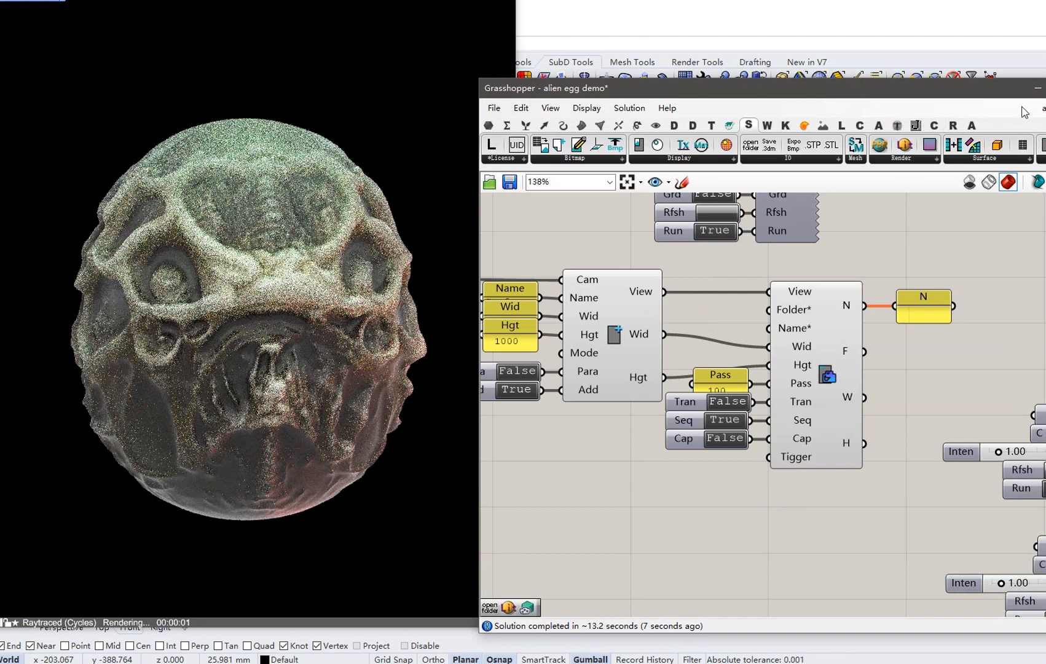
pyautogui.moveTo(998, 92); pyautogui.dragTo(1008, 92)
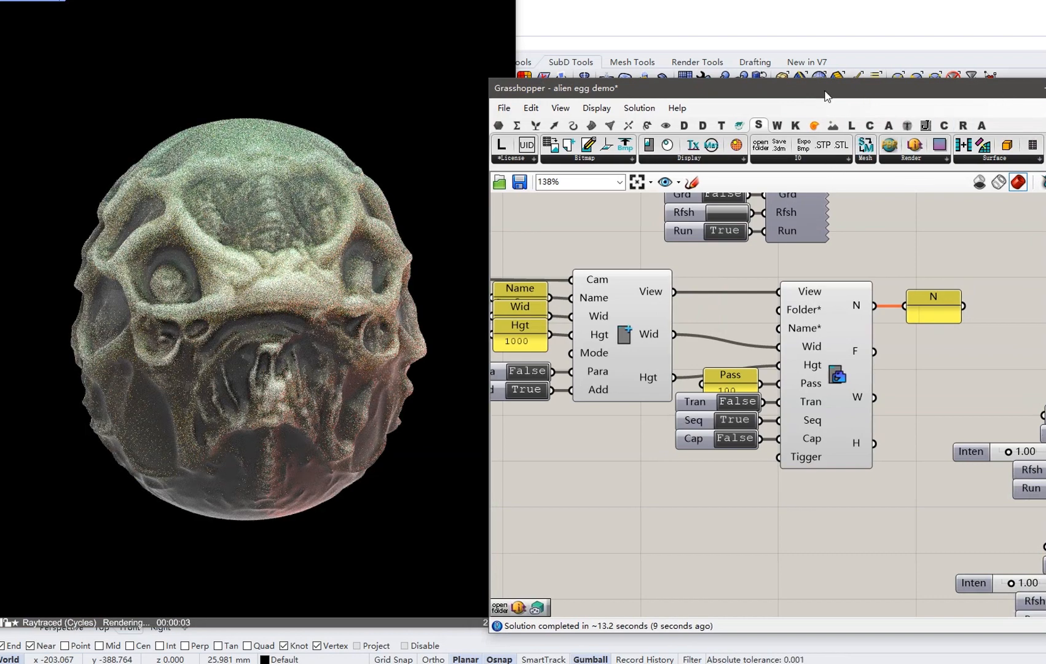
pyautogui.moveTo(825, 94); pyautogui.dragTo(849, 92)
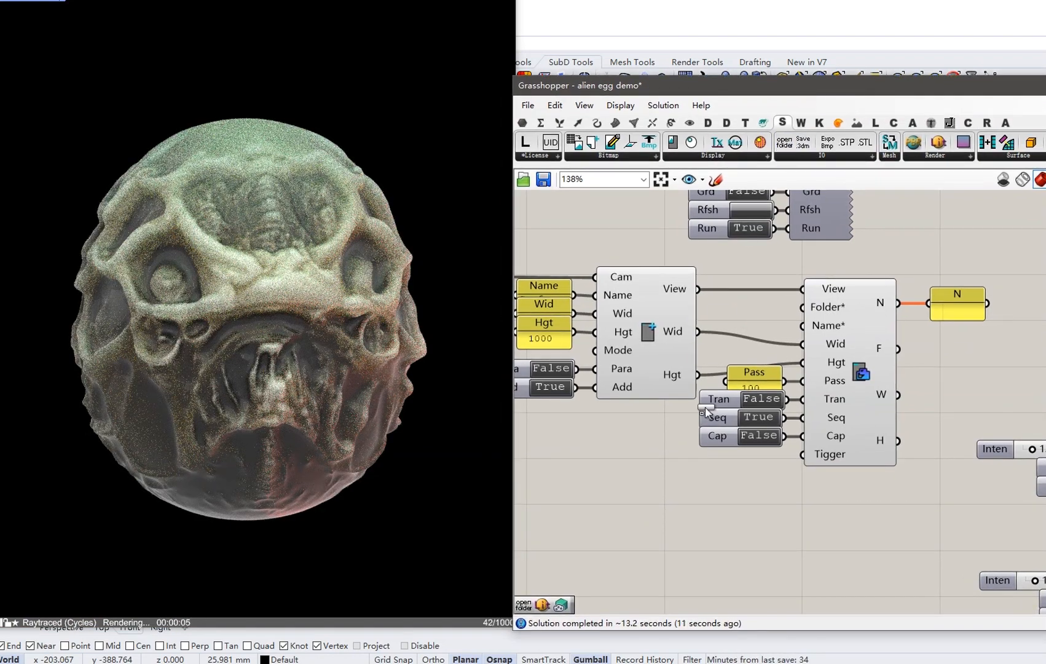
# Add an OpenFolder component with an auto-created button and open the definition's folder.
pyautogui.moveTo(705, 407); pyautogui.dragTo(694, 499)
pyautogui.rightClick(705, 498)
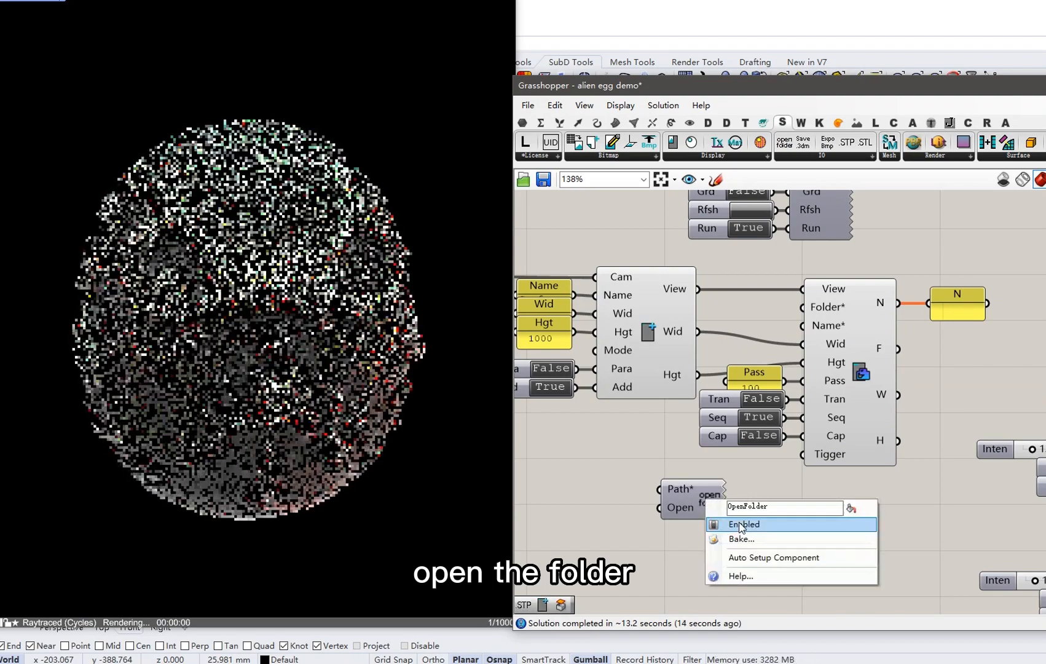
pyautogui.click(768, 557)
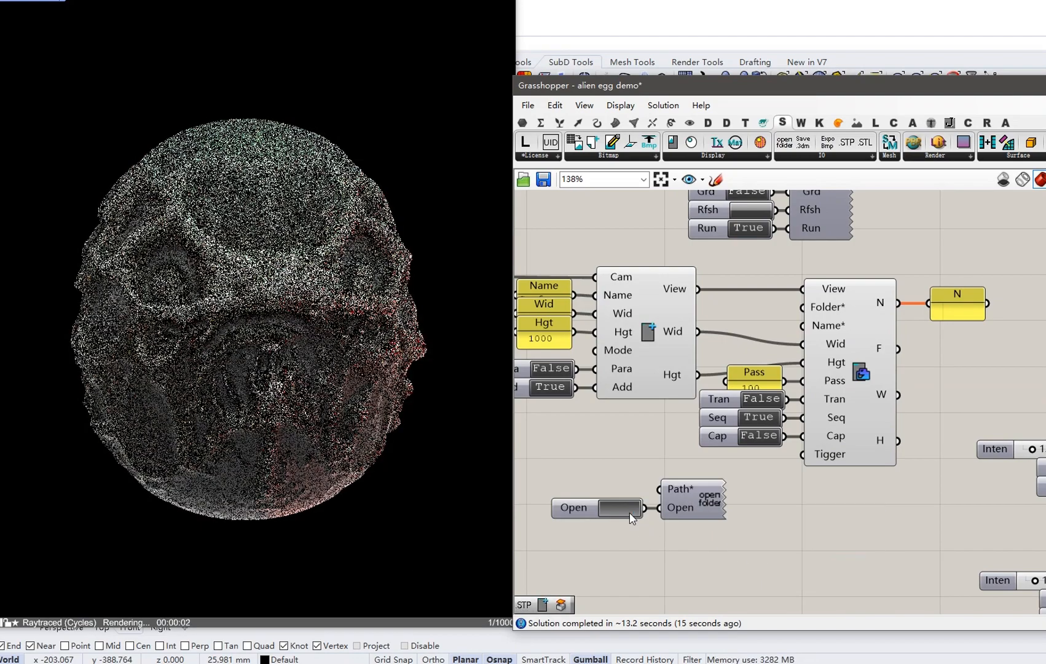
pyautogui.click(629, 512)
pyautogui.click(341, 173)
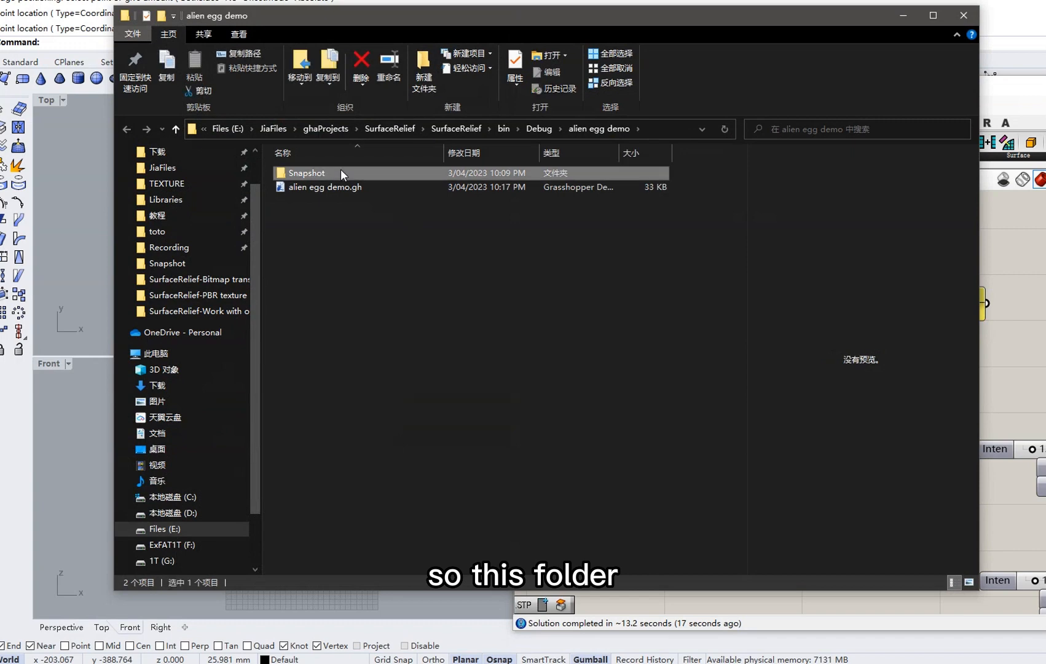
# Preview alien egg demo_Snapshot_0.jpg enlarged in the Snapshot folder, then minimize Explorer.
pyautogui.doubleClick(340, 173)
pyautogui.click(304, 186)
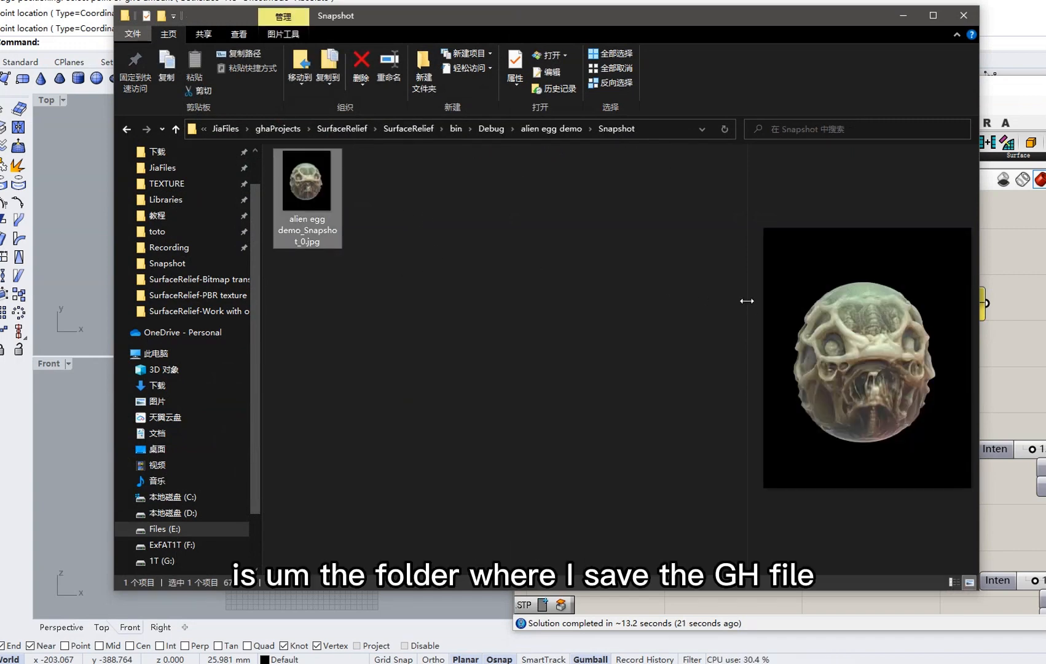
pyautogui.moveTo(747, 300); pyautogui.dragTo(413, 299)
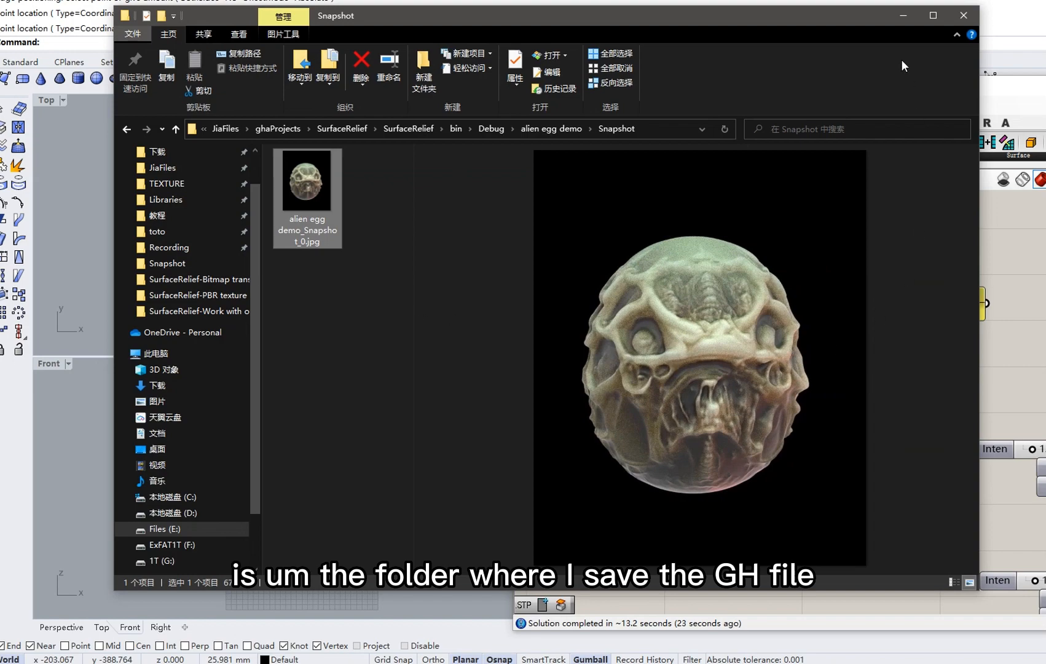
pyautogui.click(905, 15)
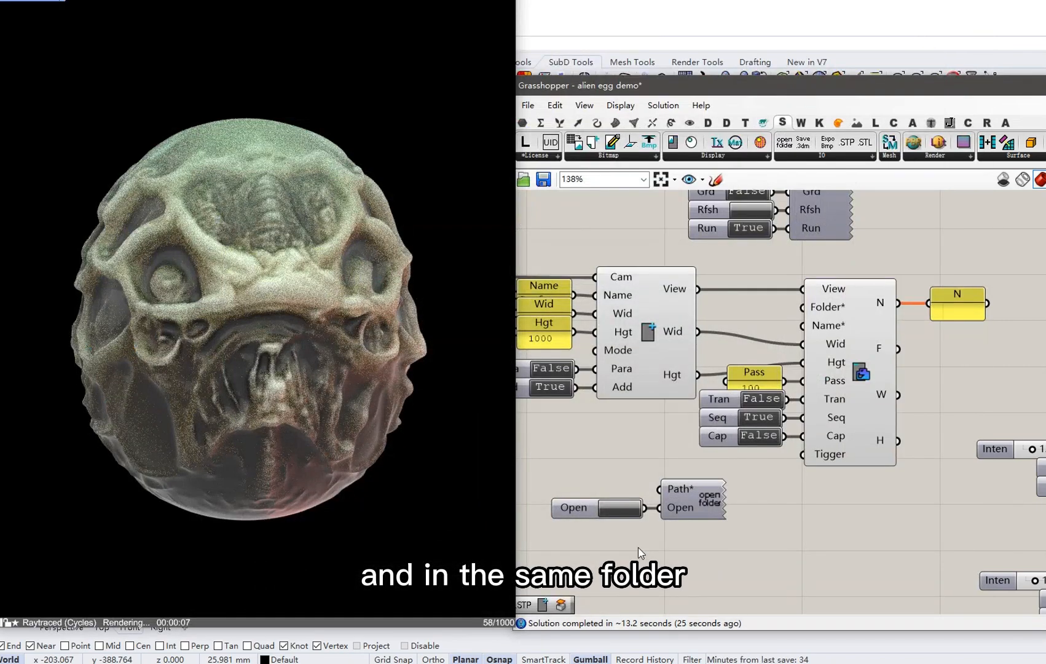
# Switch off the material component's Run and set the Bmp component's Run to True.
pyautogui.scroll(-4, 636, 461)
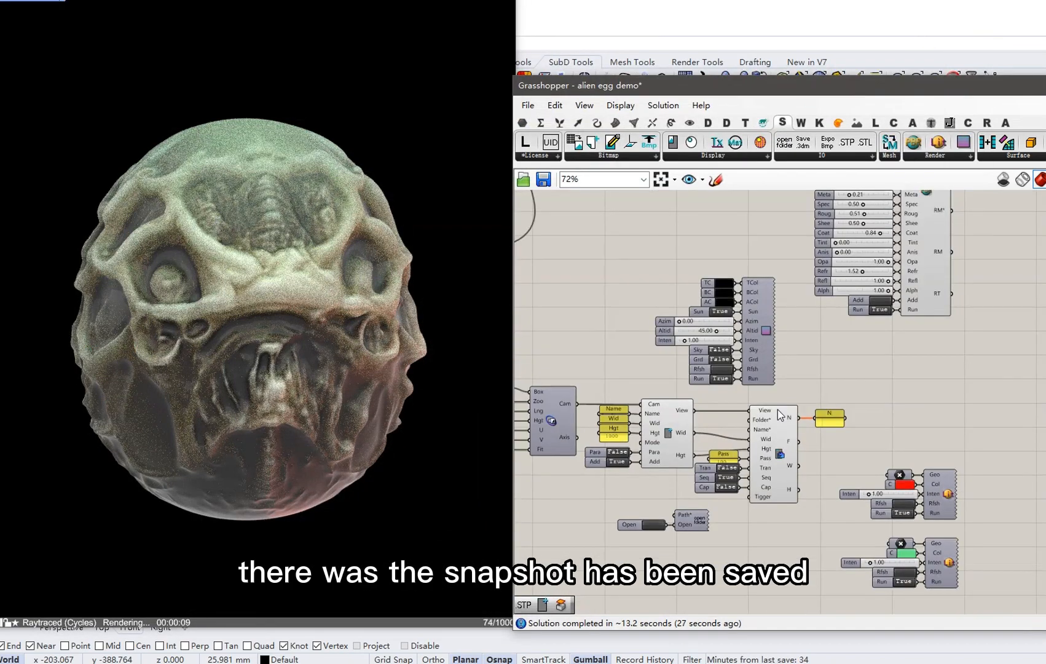
pyautogui.moveTo(845, 313); pyautogui.dragTo(750, 491, button='right')
pyautogui.scroll(-2, 750, 489)
pyautogui.moveTo(790, 314); pyautogui.dragTo(748, 462, button='right')
pyautogui.scroll(2, 765, 366)
pyautogui.moveTo(757, 408); pyautogui.dragTo(789, 300, button='right')
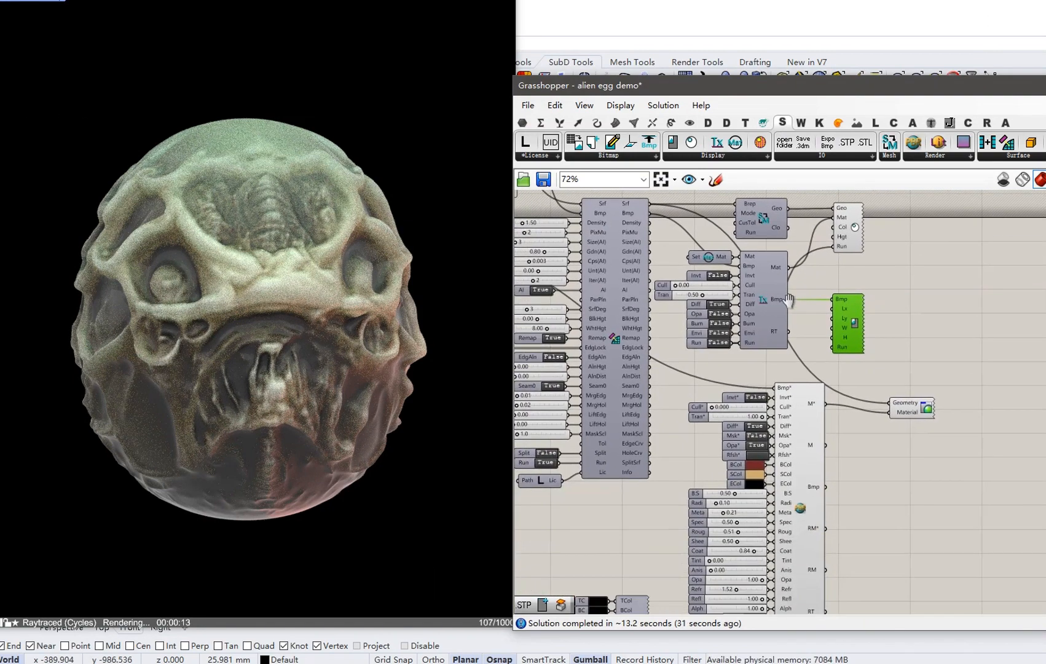
pyautogui.click(791, 355)
pyautogui.moveTo(784, 384); pyautogui.dragTo(779, 316, button='right')
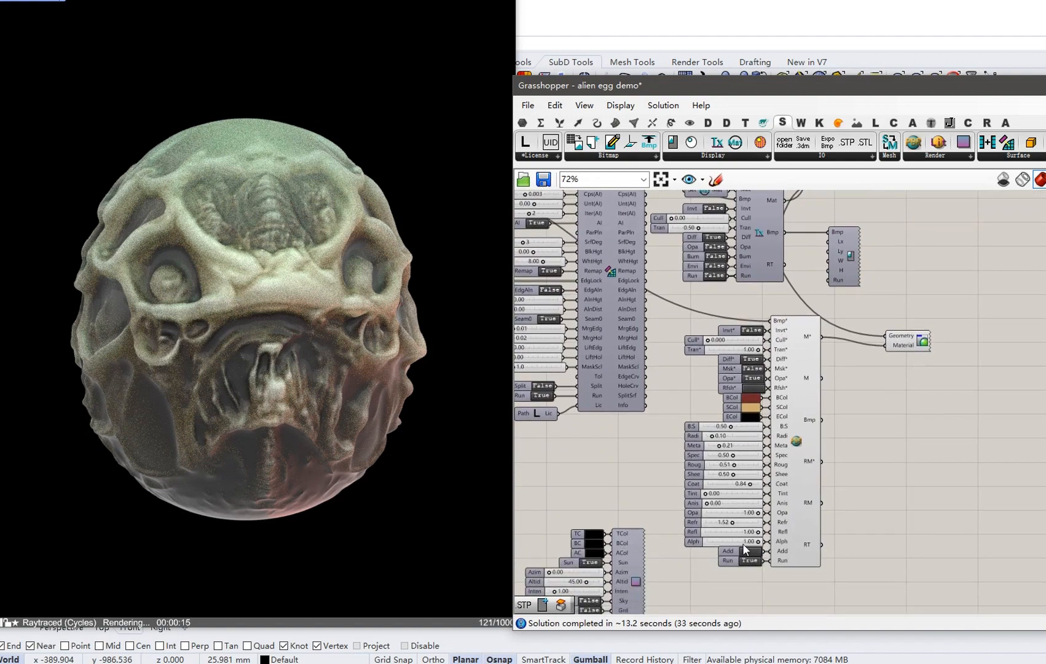
pyautogui.click(749, 560)
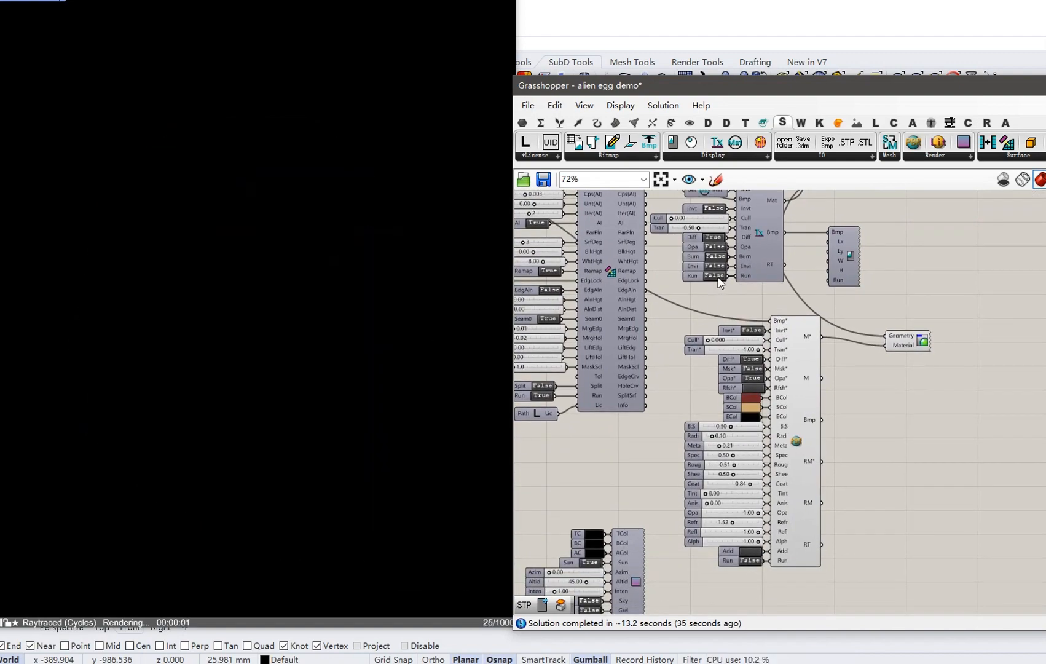
pyautogui.click(715, 275)
pyautogui.moveTo(718, 277); pyautogui.dragTo(703, 430, button='right')
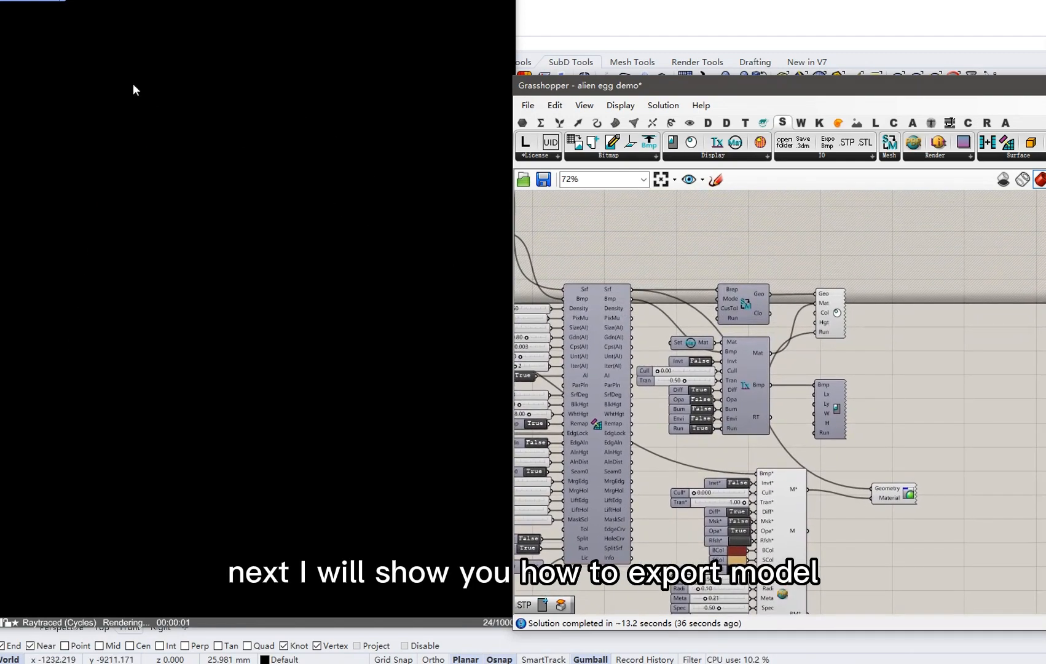
# Switch the Rhino viewport to Shaded display and place an STP export component.
pyautogui.click(67, 5)
pyautogui.click(77, 43)
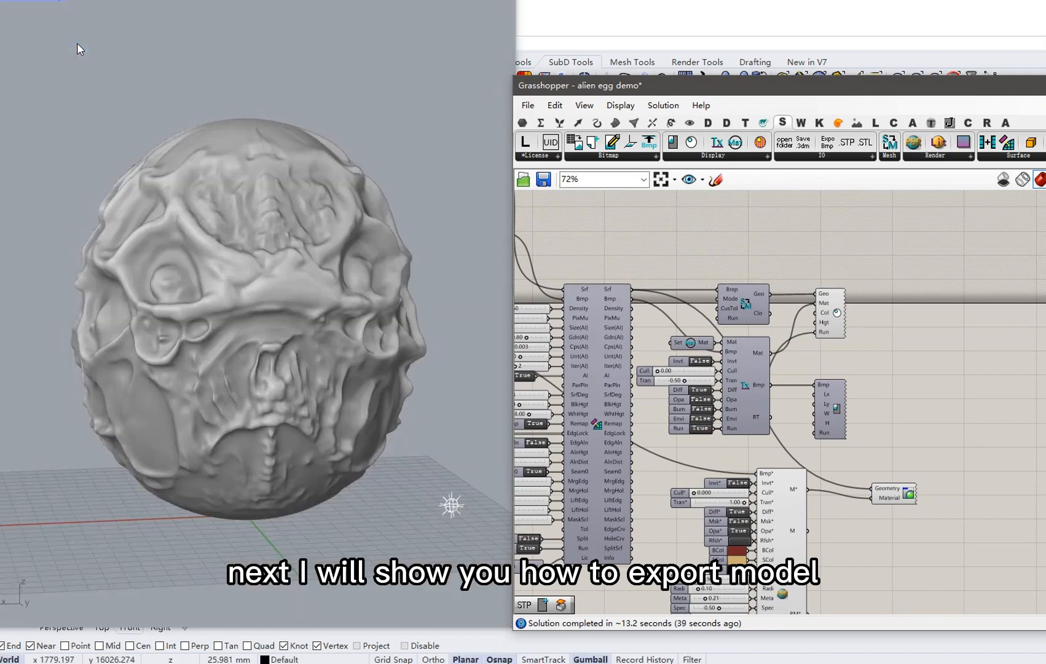
pyautogui.moveTo(201, 184); pyautogui.dragTo(212, 206, button='right')
pyautogui.moveTo(760, 299); pyautogui.dragTo(772, 396, button='right')
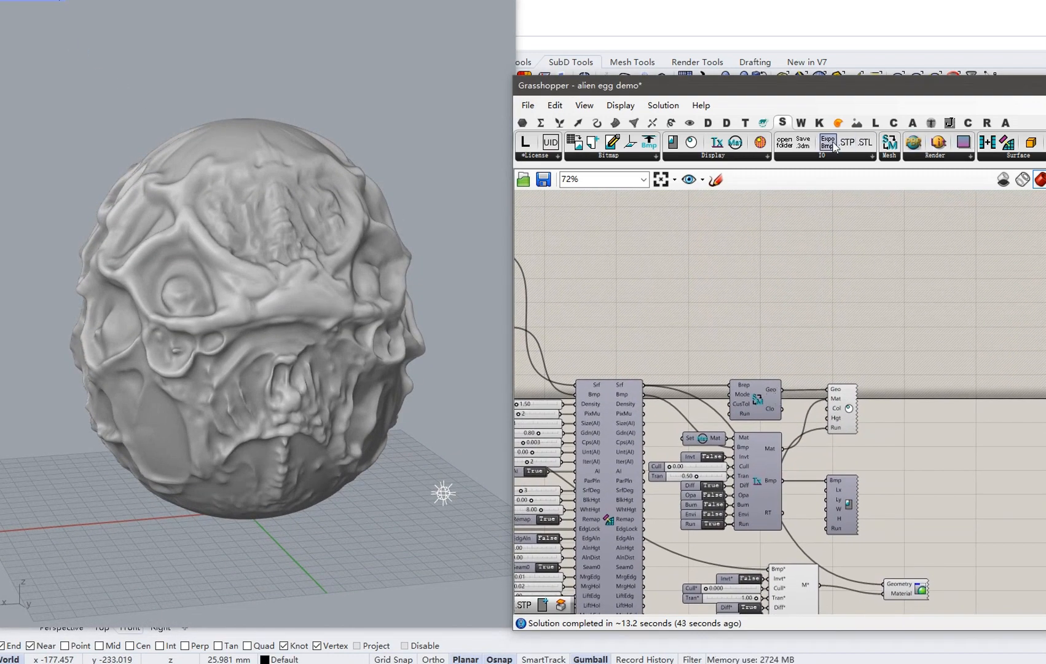
pyautogui.moveTo(845, 145); pyautogui.dragTo(709, 313)
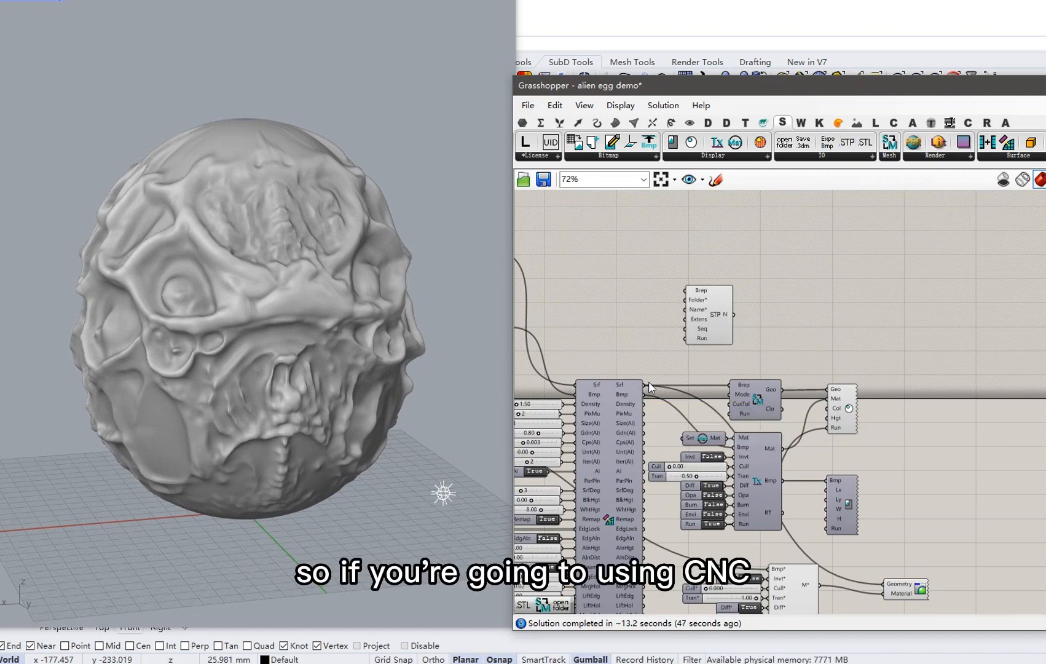
# Wire Srf into the STP component's Brep input, auto-setup its inputs, and run the export.
pyautogui.scroll(2, 645, 383)
pyautogui.moveTo(641, 386); pyautogui.dragTo(700, 255)
pyautogui.moveTo(741, 287); pyautogui.dragTo(794, 268)
pyautogui.rightClick(795, 268)
pyautogui.click(840, 342)
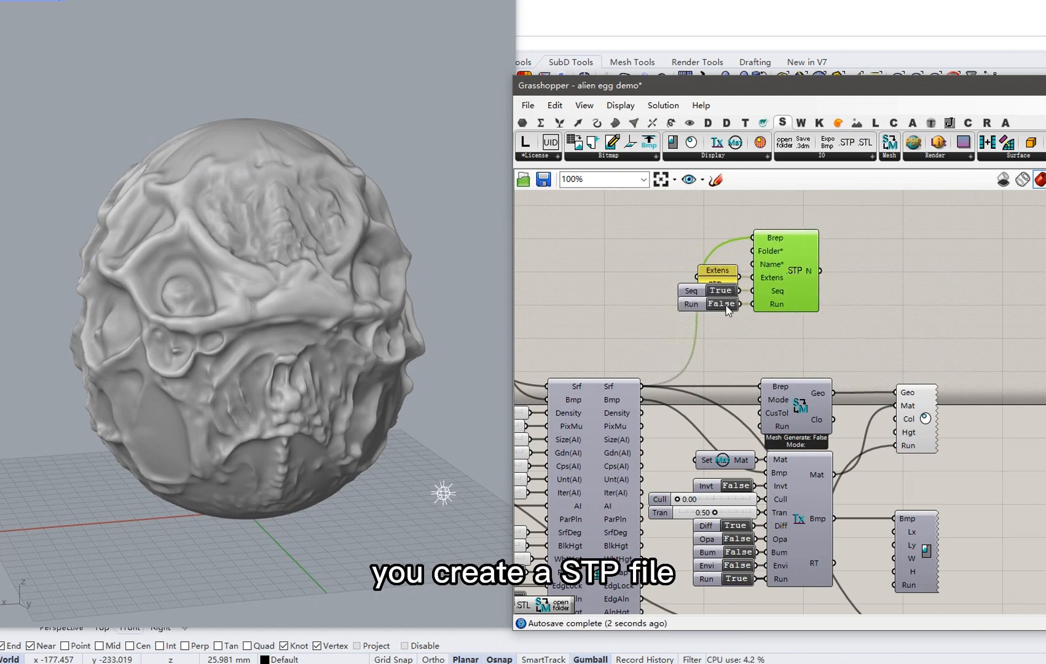
pyautogui.moveTo(715, 277); pyautogui.dragTo(715, 263)
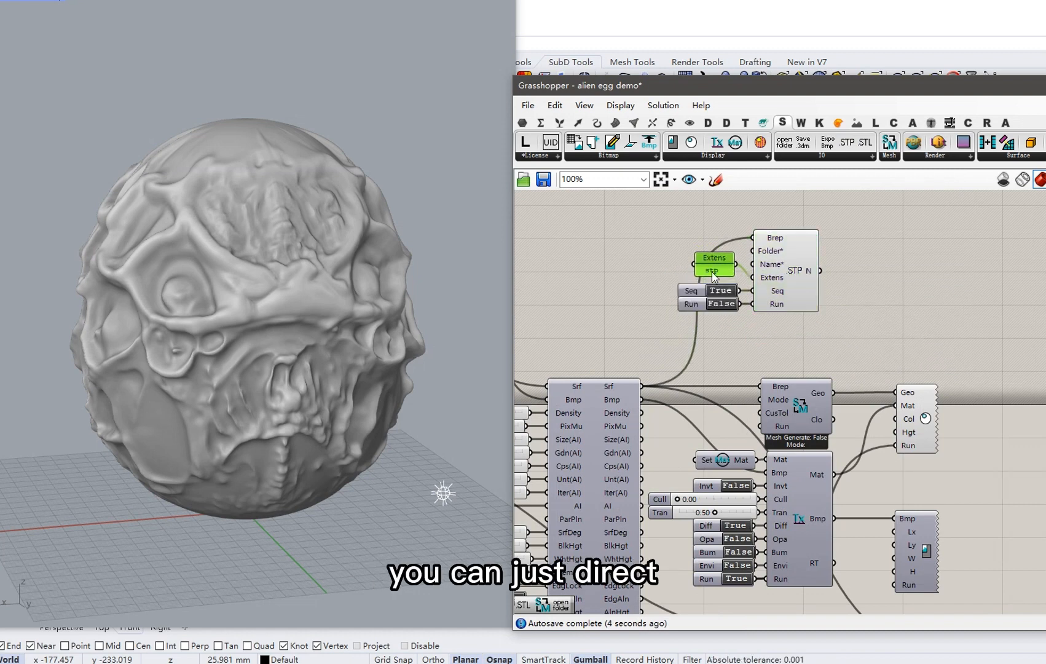
pyautogui.click(721, 302)
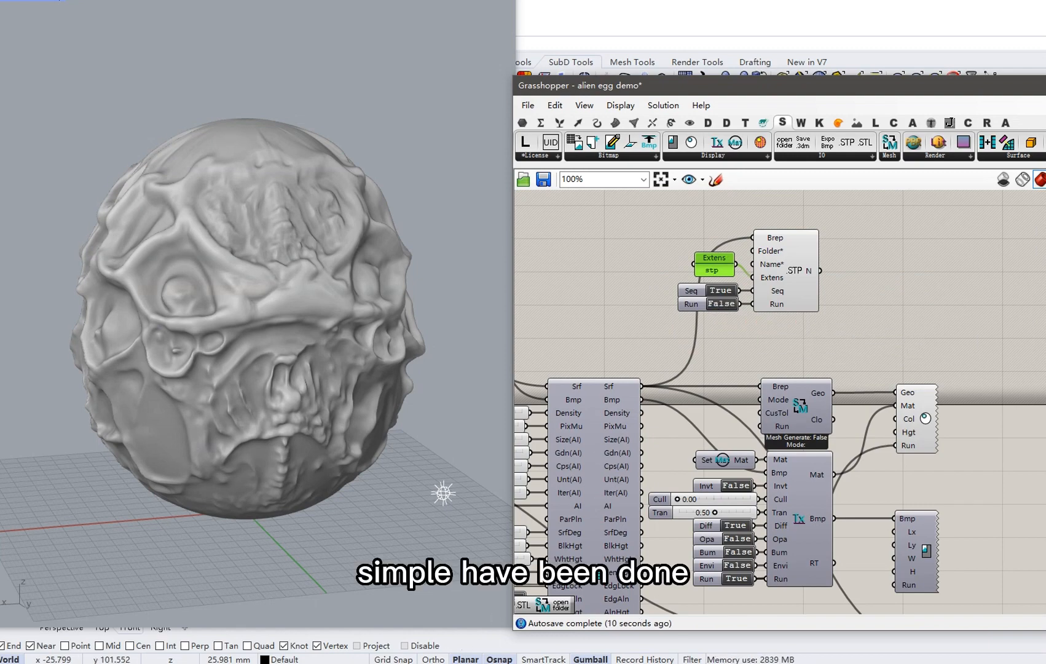
# Confirm alien egg demo_0.stp in the alien egg demo folder, then minimize Explorer.
pyautogui.click(483, 649)
pyautogui.click(175, 129)
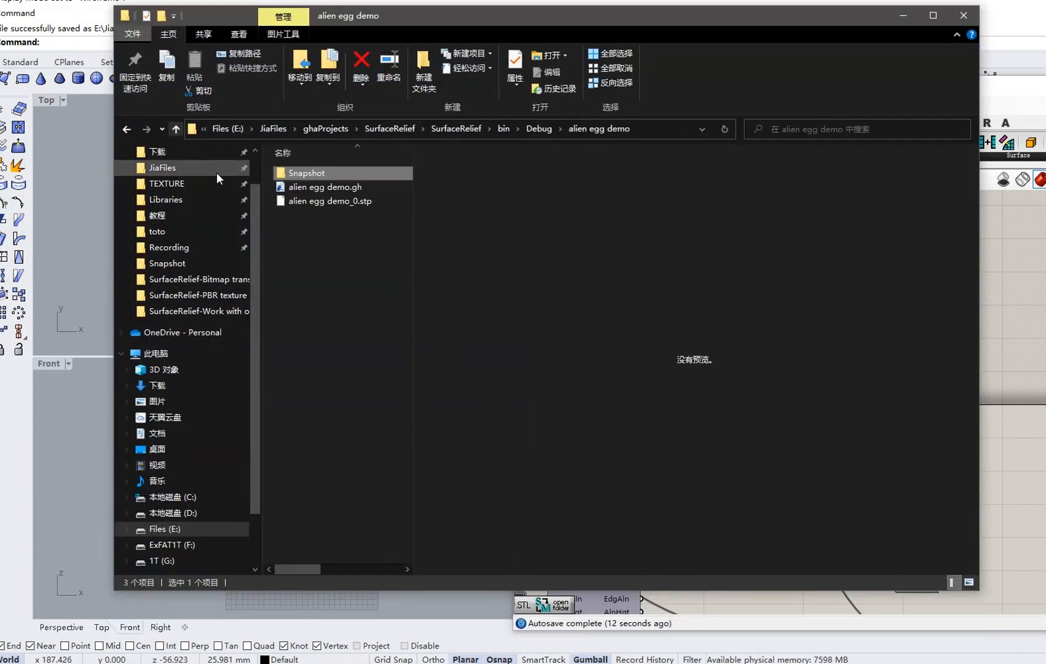
pyautogui.click(346, 202)
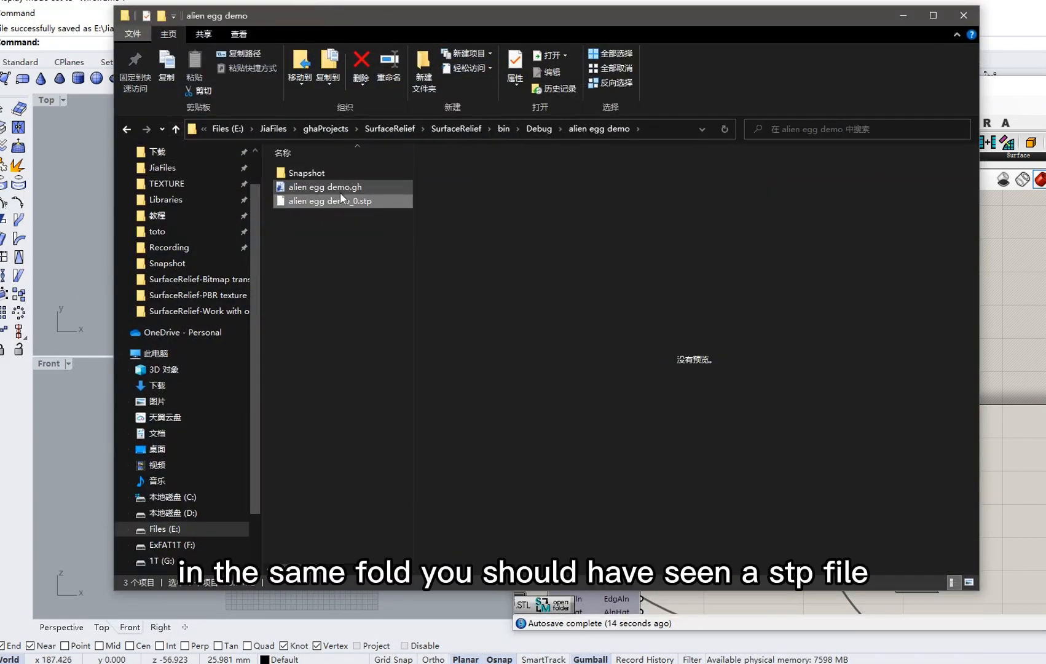
pyautogui.click(909, 16)
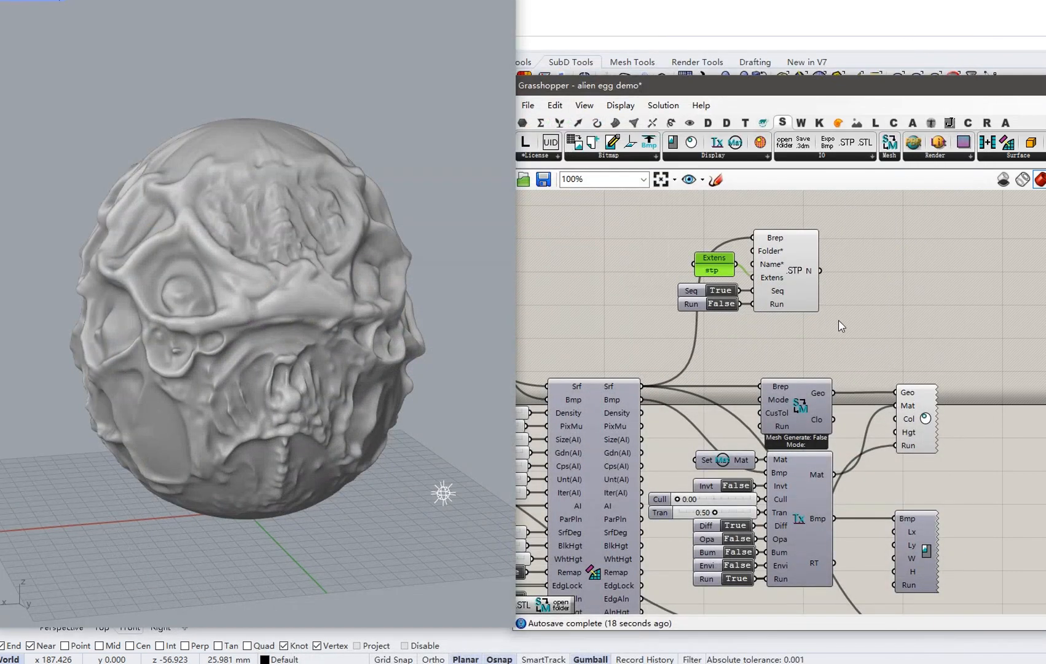
# Move the STP export group aside and place an STL export component on the canvas.
pyautogui.moveTo(839, 320); pyautogui.dragTo(702, 242)
pyautogui.moveTo(786, 271); pyautogui.dragTo(799, 212)
pyautogui.click(810, 278)
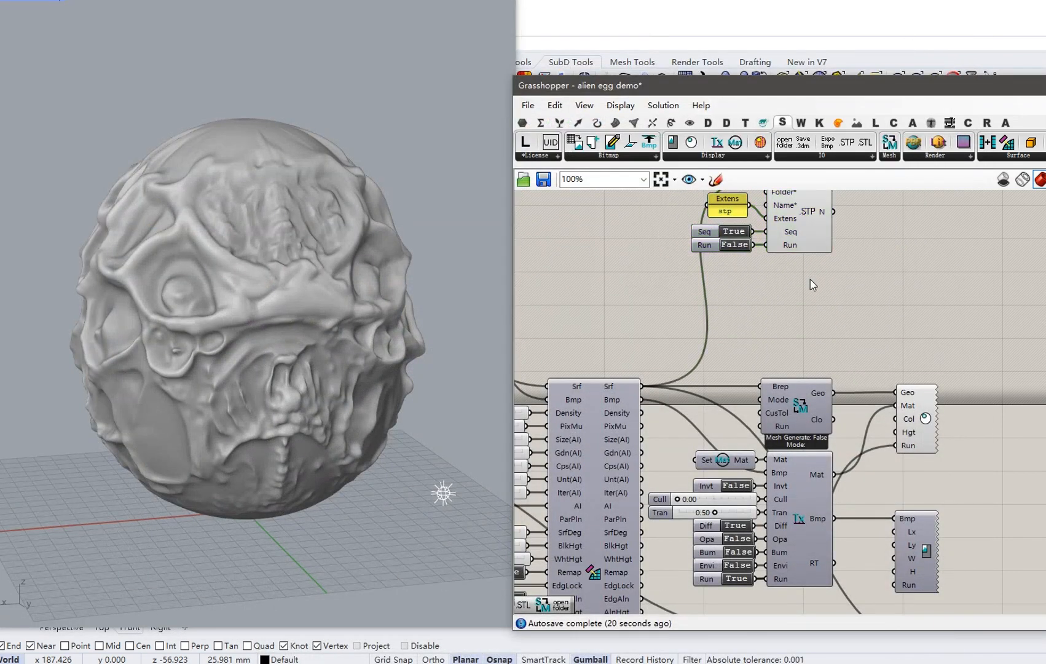
pyautogui.moveTo(865, 143); pyautogui.dragTo(938, 295)
pyautogui.moveTo(790, 315); pyautogui.dragTo(755, 322, button='right')
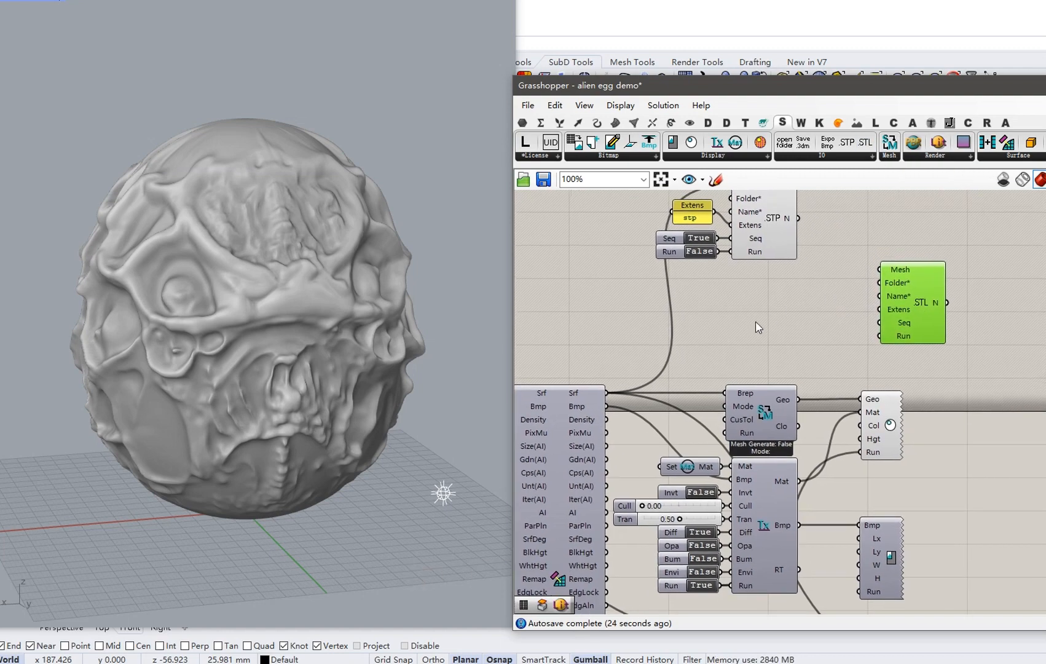
# Add a Cap Holes component fed by the Srf output.
pyautogui.doubleClick(751, 333)
pyautogui.write('cap')
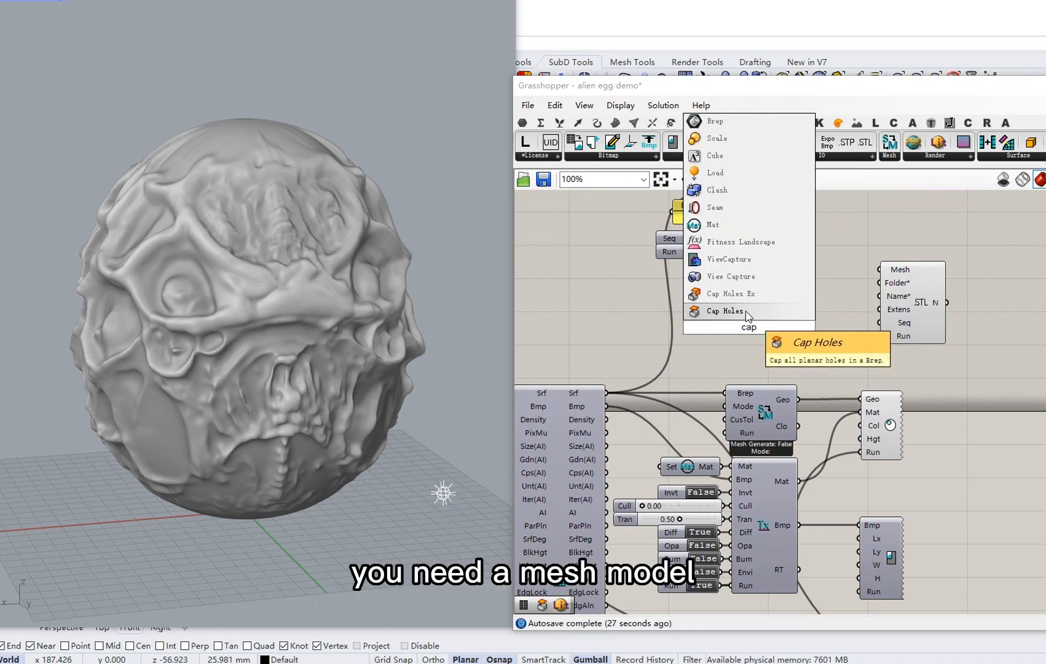
pyautogui.click(745, 311)
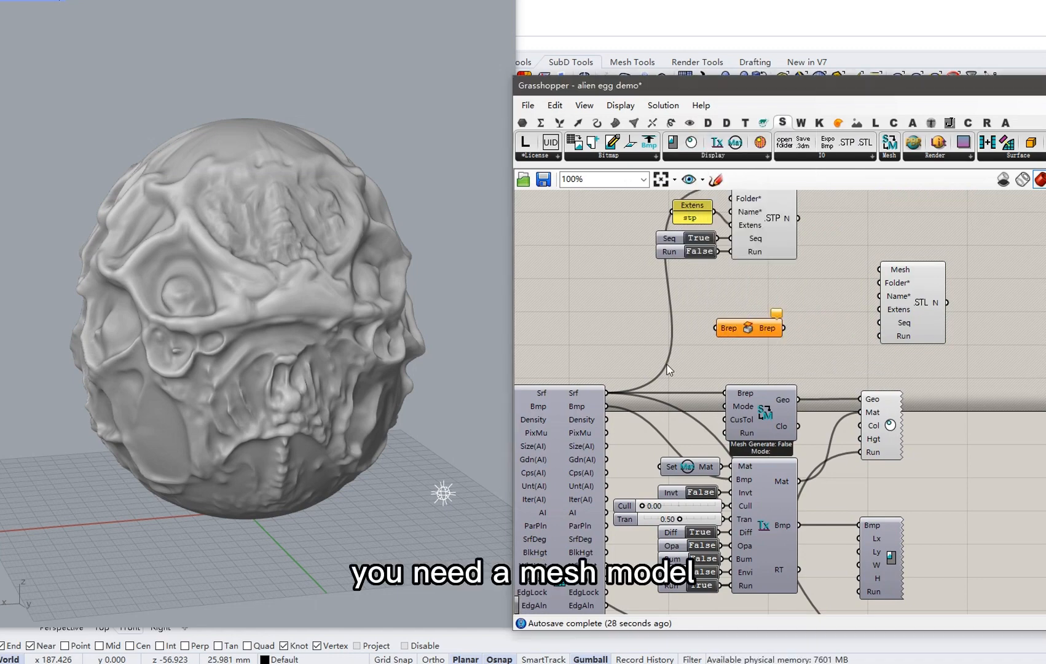
pyautogui.moveTo(607, 393); pyautogui.dragTo(746, 328)
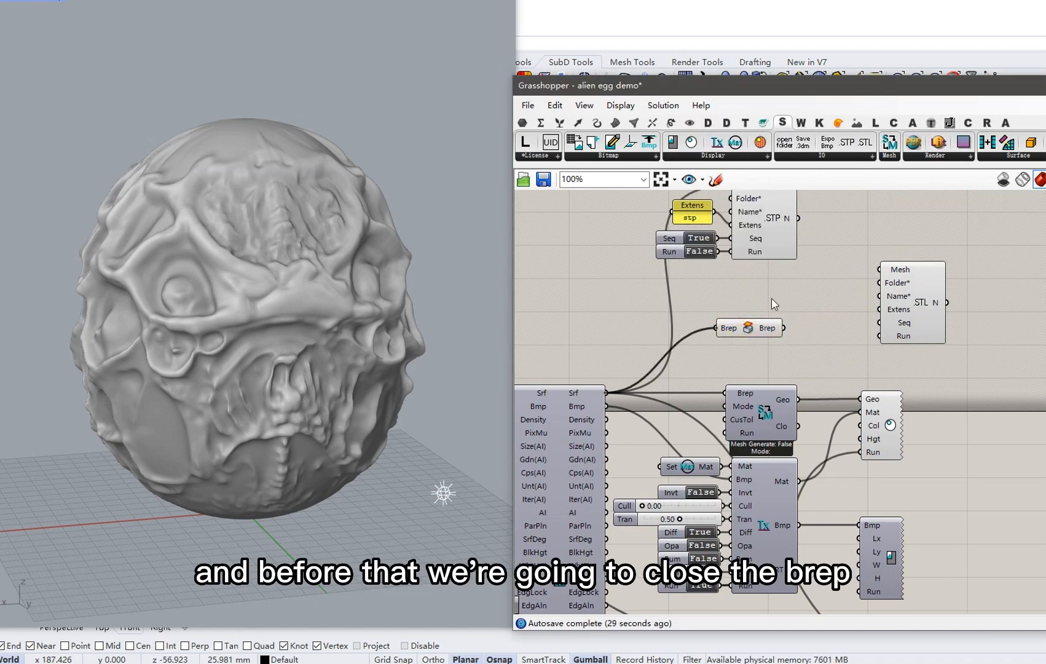
pyautogui.moveTo(772, 329)
# Delete the STP export group and feed the capped Brep into a new brep-to-mesh component.
pyautogui.moveTo(773, 332); pyautogui.dragTo(673, 362, button='right')
pyautogui.moveTo(704, 308); pyautogui.dragTo(576, 219)
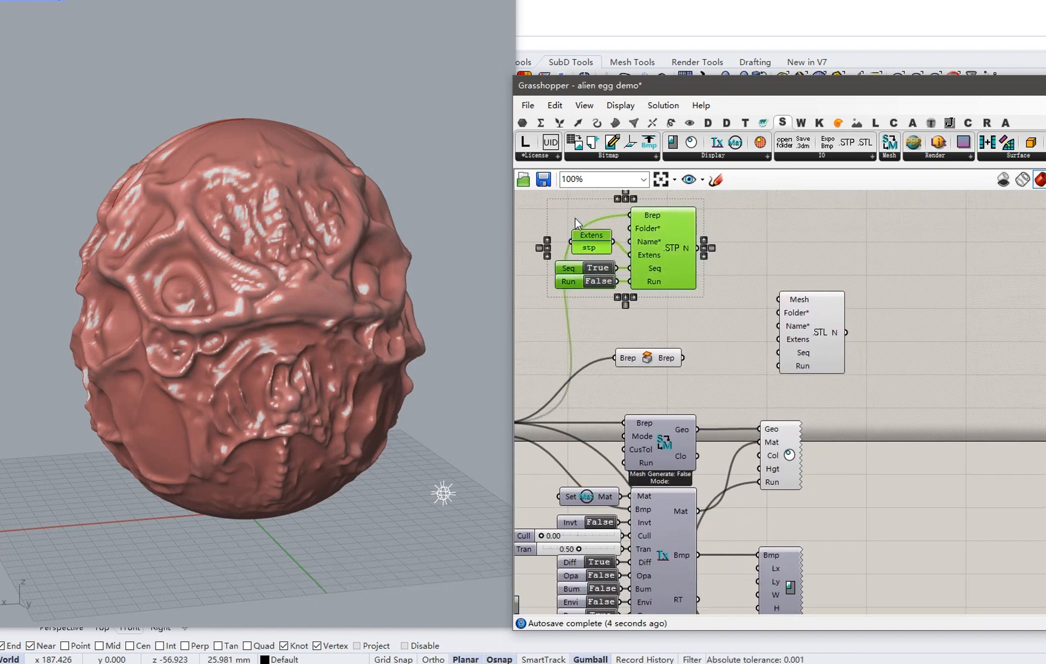
pyautogui.press('Delete')
pyautogui.moveTo(667, 357); pyautogui.dragTo(671, 303)
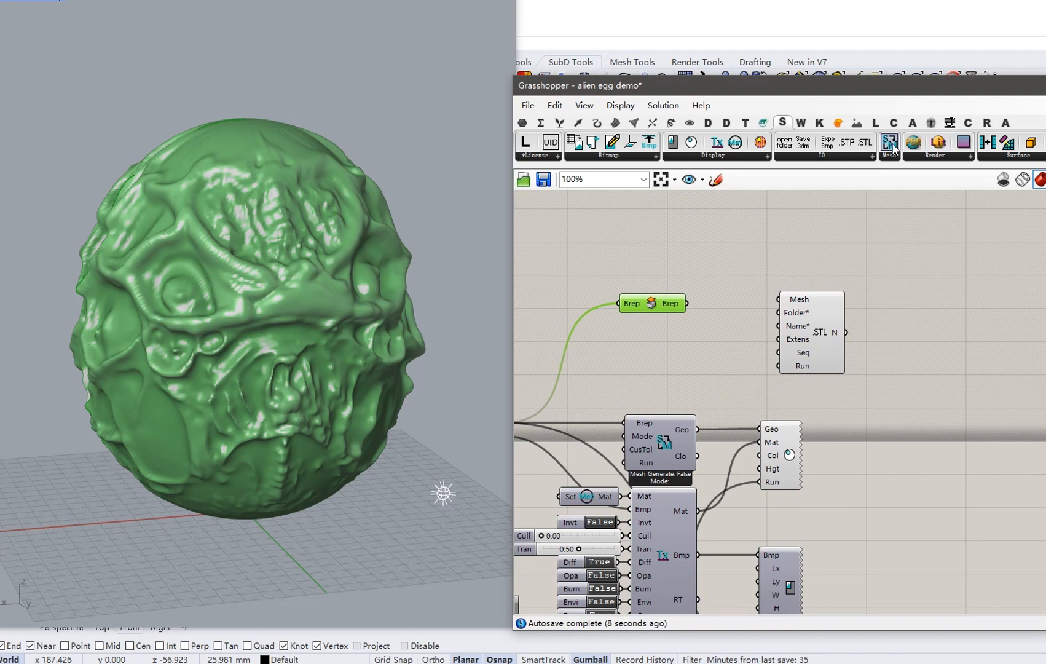
pyautogui.moveTo(892, 148); pyautogui.dragTo(735, 355)
pyautogui.moveTo(670, 303); pyautogui.dragTo(699, 346)
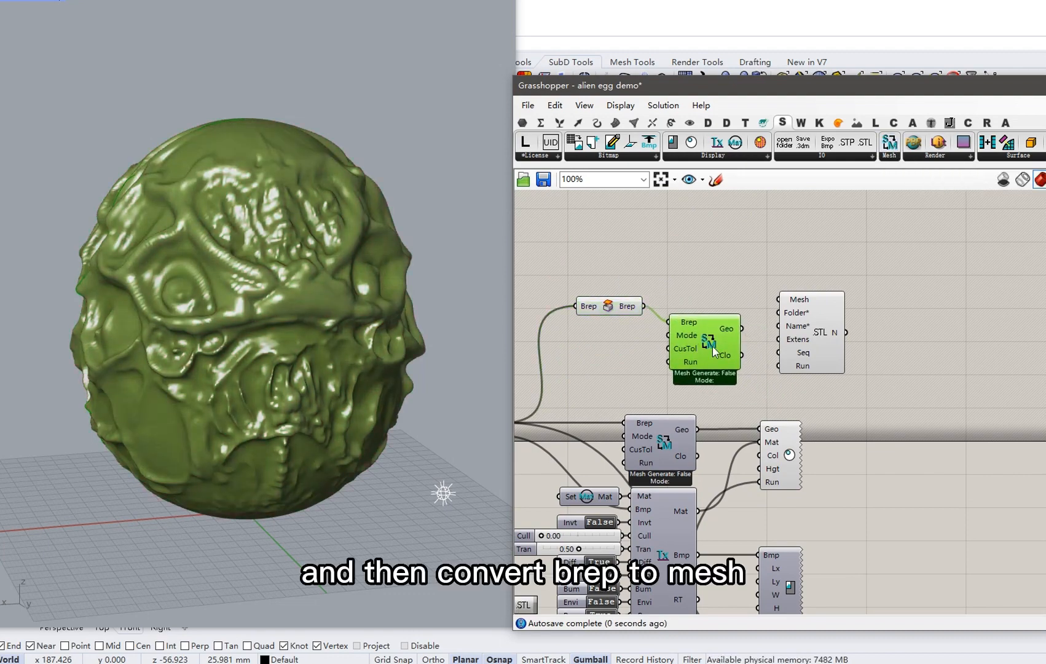
# Auto-setup the mesh component's inputs and set its Mode to 2 - Custom.
pyautogui.rightClick(711, 345)
pyautogui.click(774, 414)
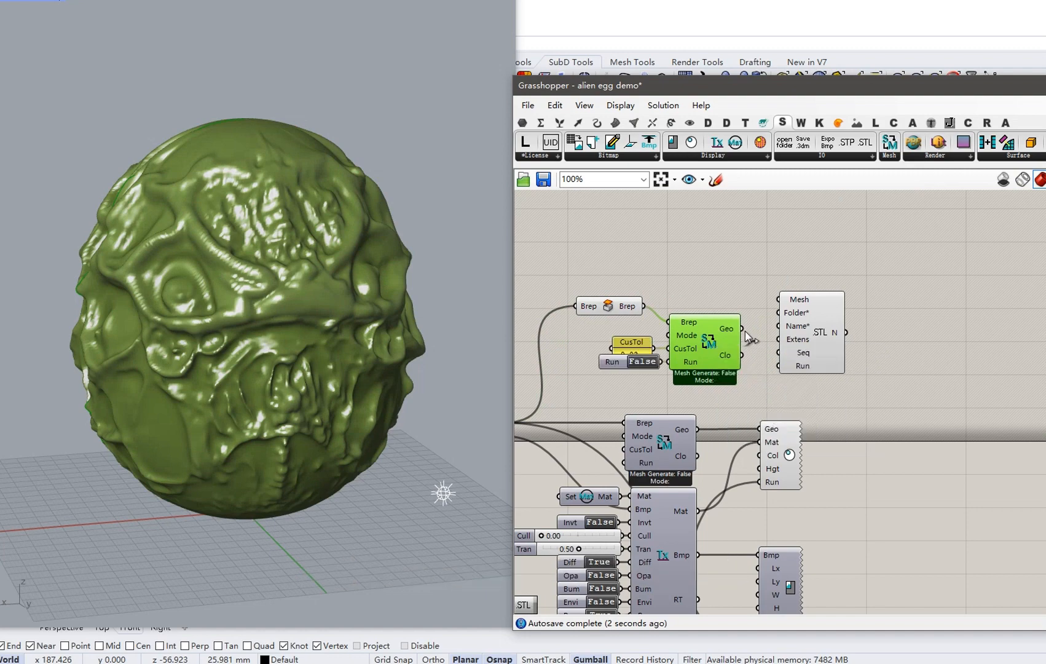
pyautogui.scroll(2, 745, 332)
pyautogui.rightClick(670, 337)
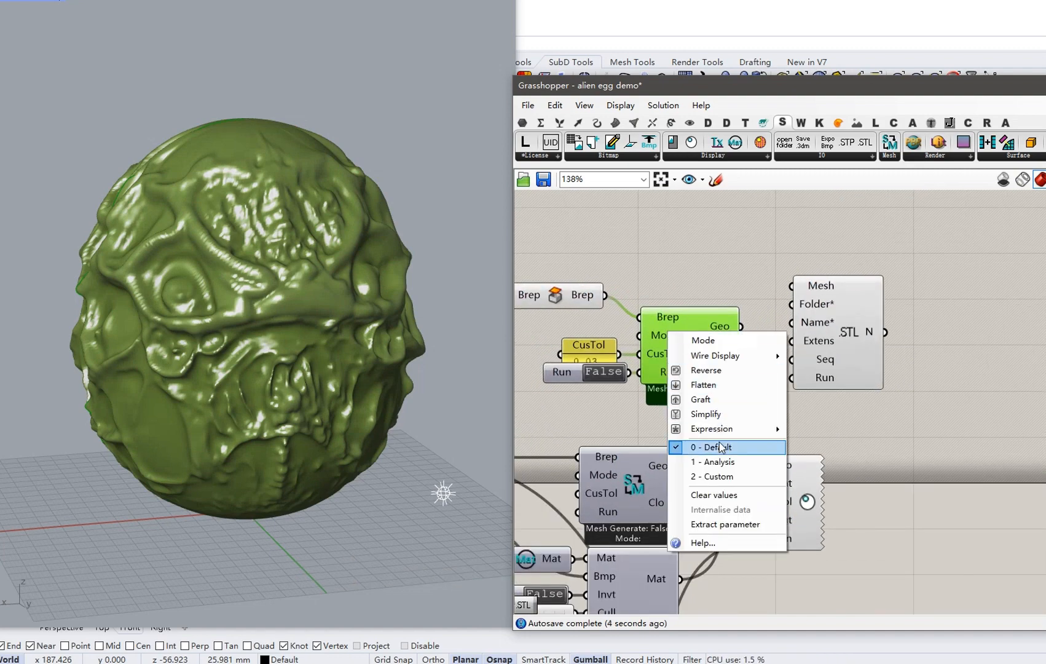
pyautogui.click(721, 477)
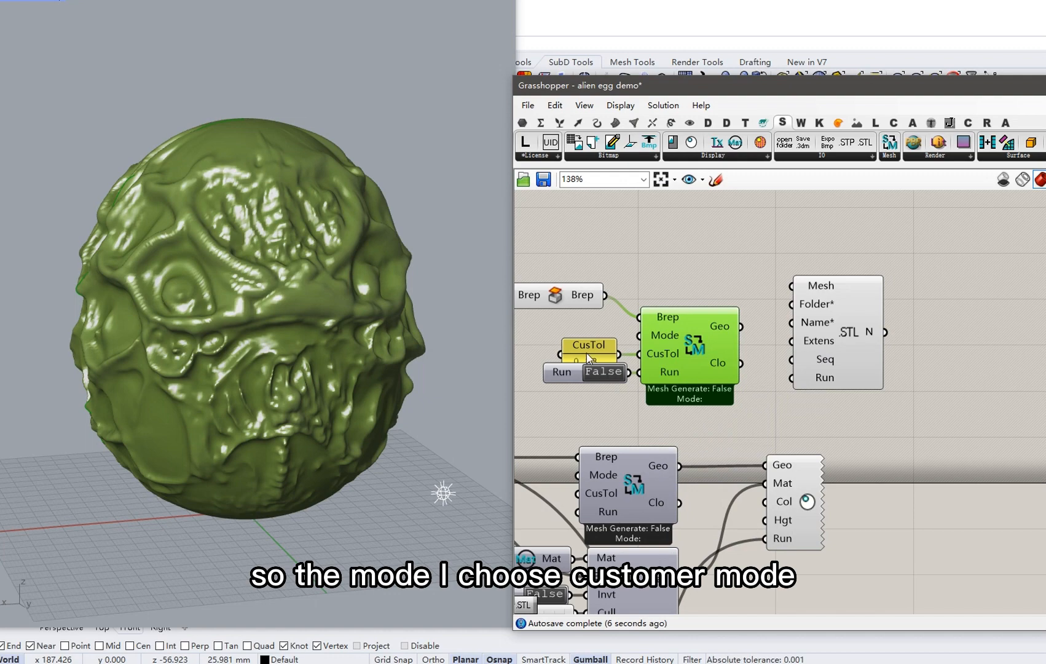
pyautogui.moveTo(586, 353); pyautogui.dragTo(586, 346)
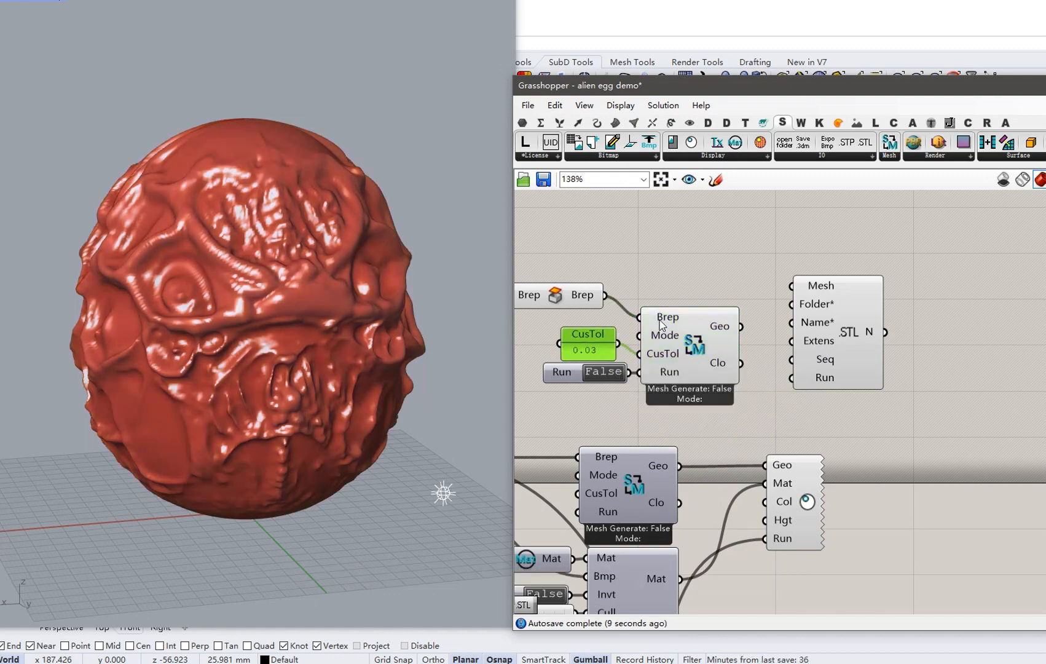
# Set the mesh Run to True and change the CusTol tolerance to 0.01.
pyautogui.doubleClick(604, 372)
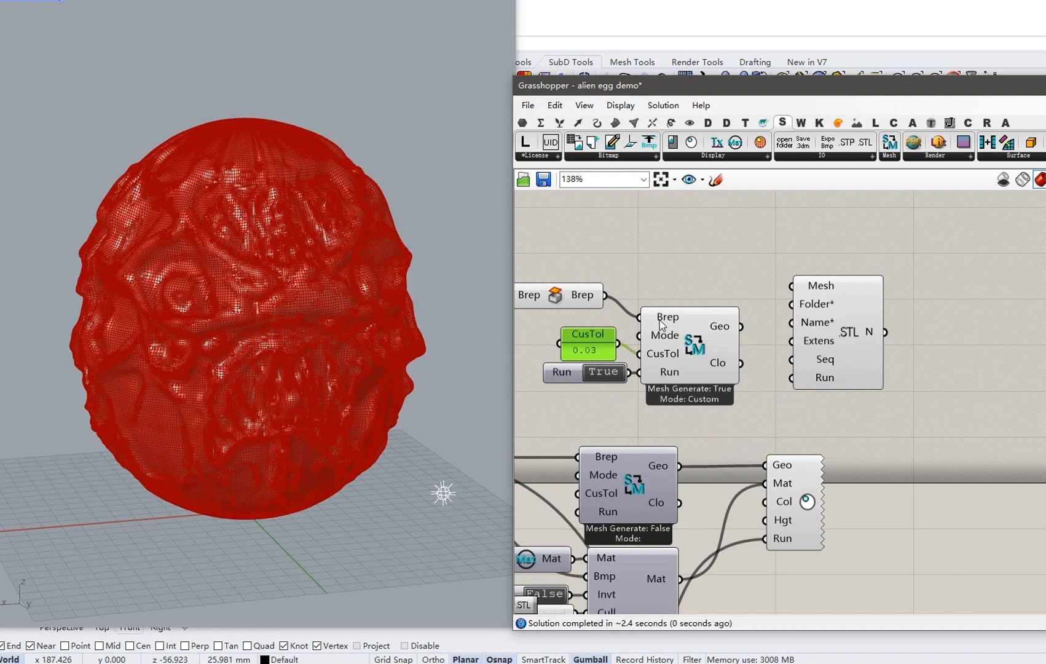
pyautogui.scroll(5, 203, 305)
pyautogui.scroll(5, 259, 278)
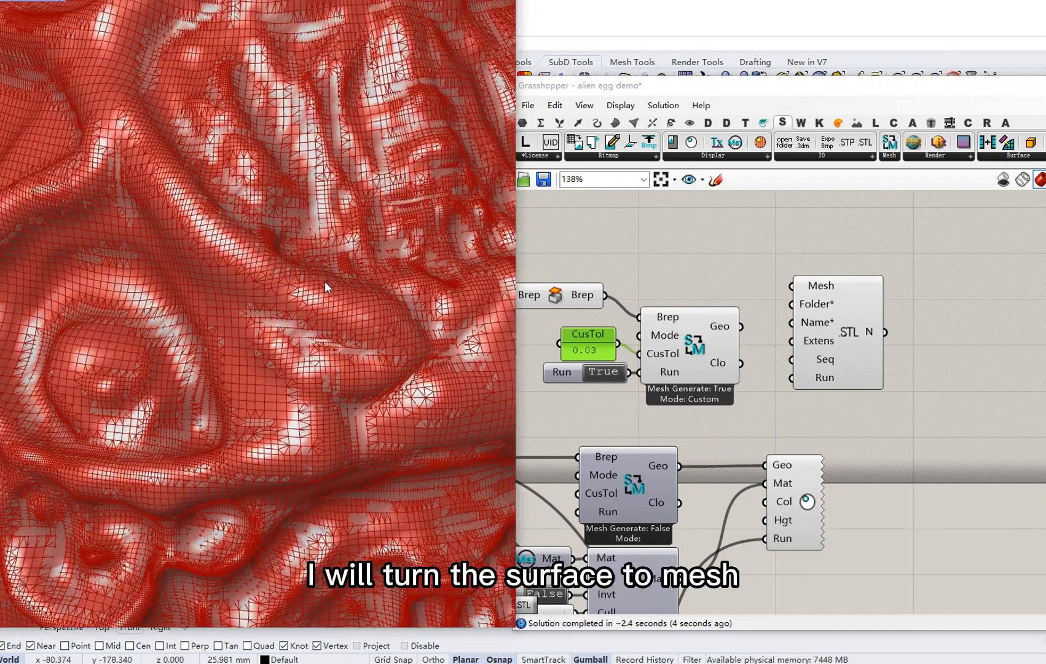
pyautogui.moveTo(326, 283); pyautogui.dragTo(252, 212, button='right')
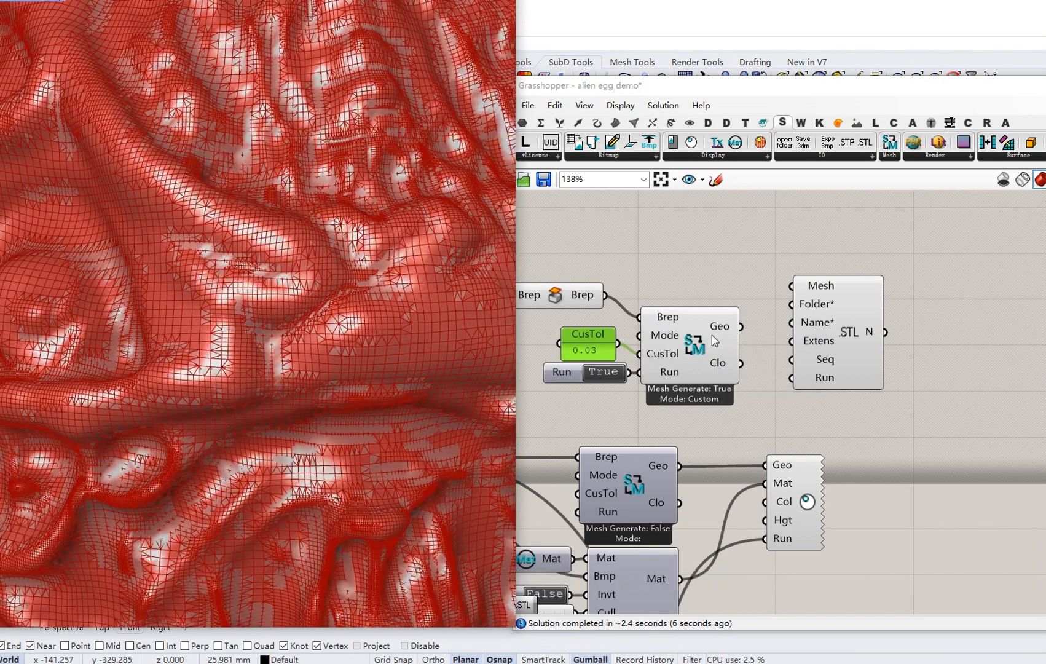
pyautogui.doubleClick(588, 354)
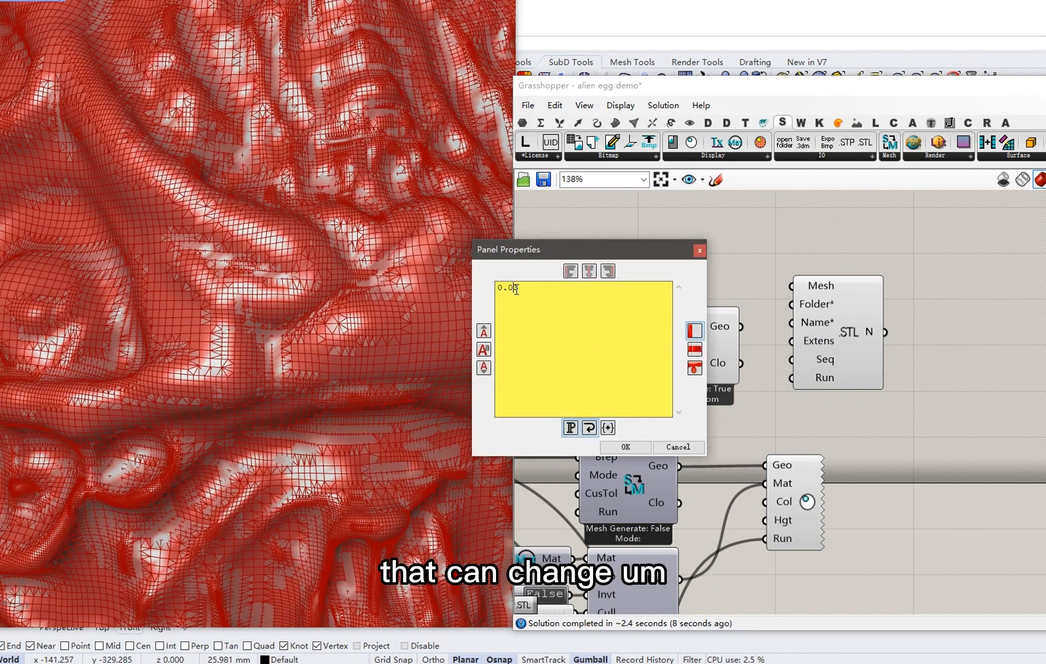
pyautogui.click(633, 447)
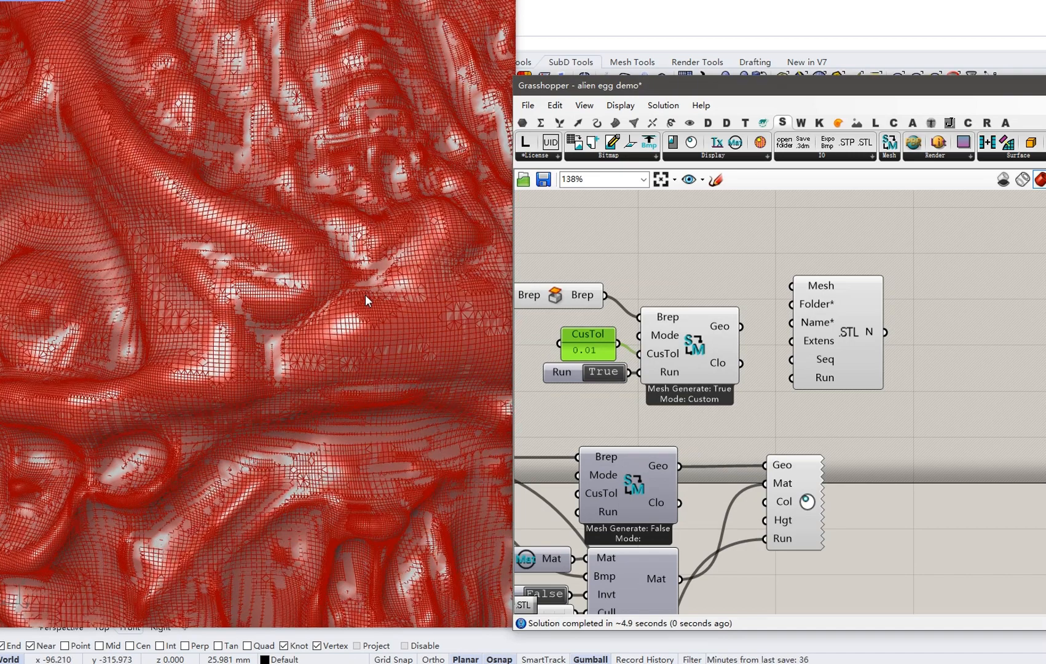
pyautogui.scroll(-5, 309, 285)
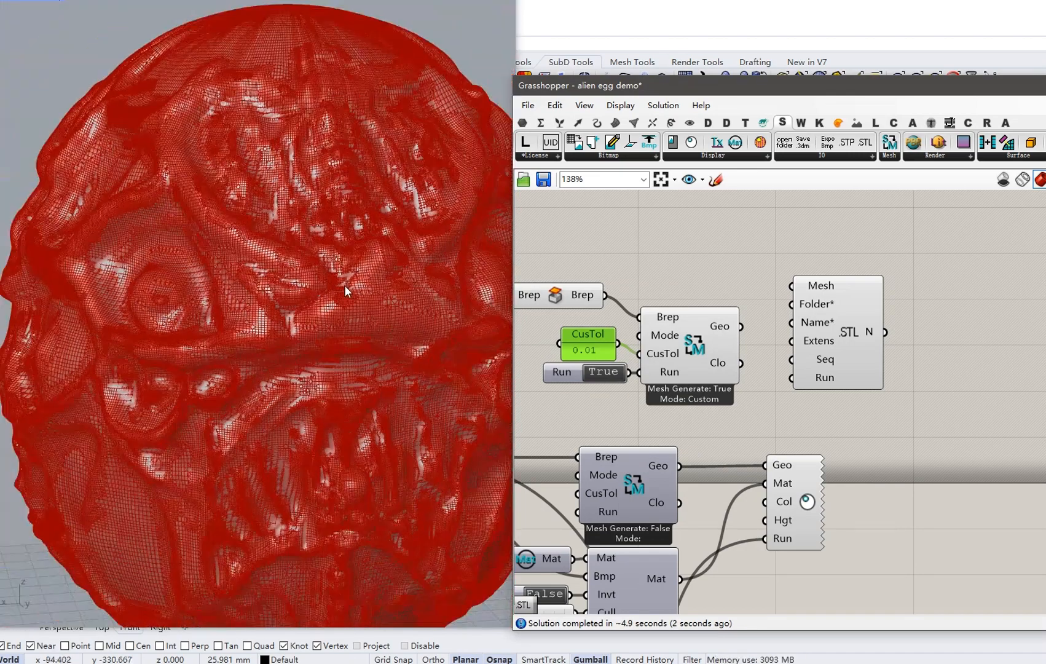
# Wire Geo into the STL exporter, auto-setup and run it, then verify alien egg demo_0.stl (44.3 MB).
pyautogui.click(652, 262)
pyautogui.moveTo(740, 327); pyautogui.dragTo(791, 286)
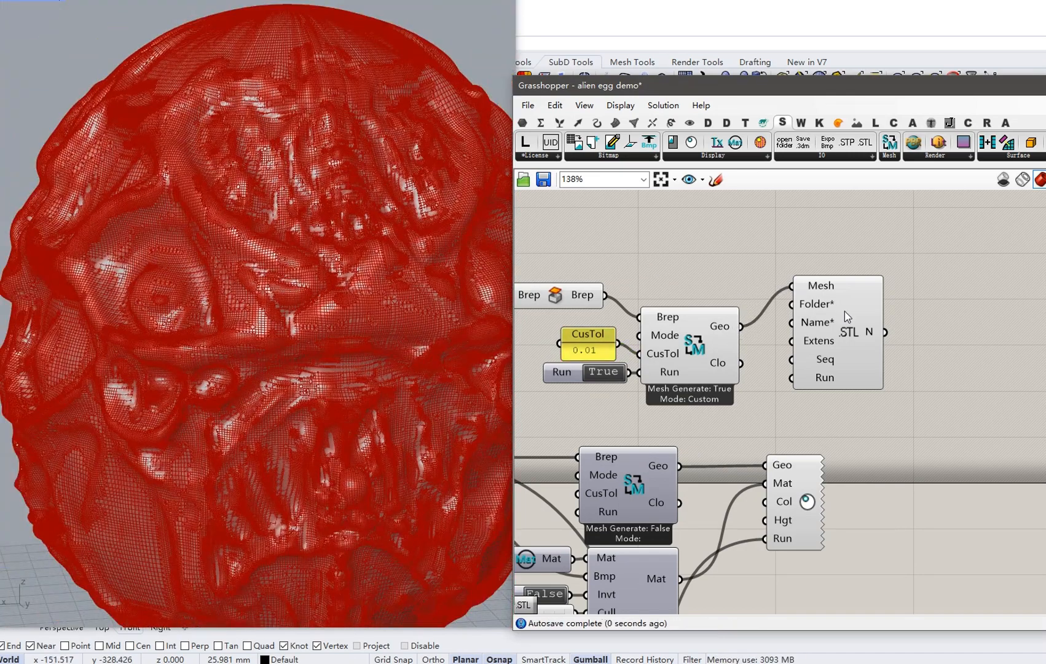
pyautogui.moveTo(846, 328); pyautogui.dragTo(792, 328, button='right')
pyautogui.moveTo(791, 329); pyautogui.dragTo(814, 328)
pyautogui.rightClick(835, 327)
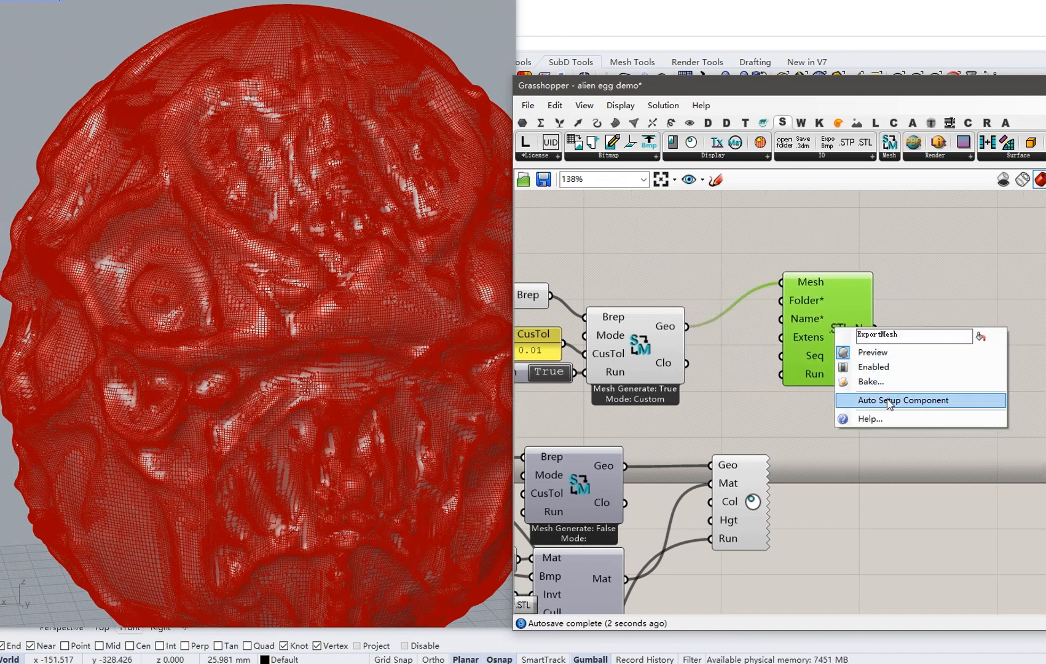
pyautogui.click(867, 397)
pyautogui.doubleClick(752, 375)
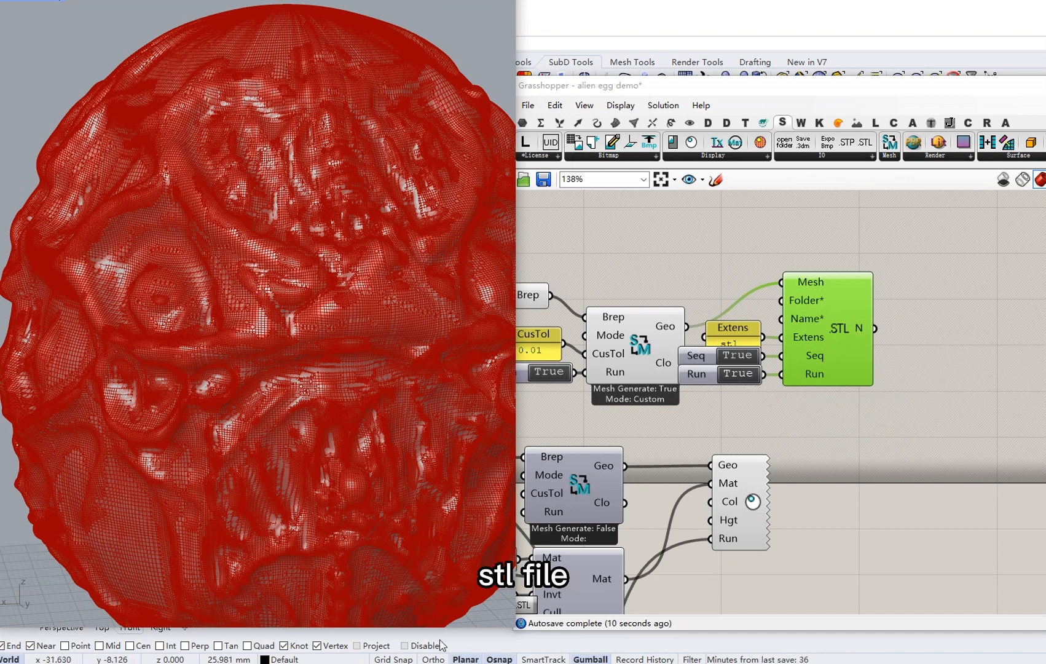
pyautogui.click(411, 663)
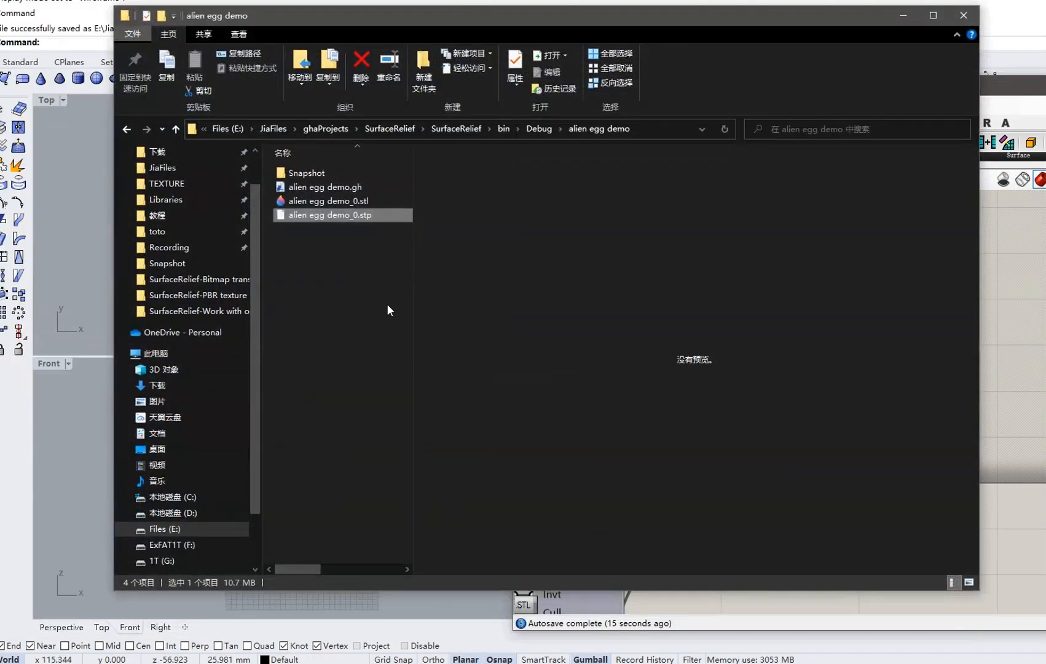
pyautogui.click(356, 198)
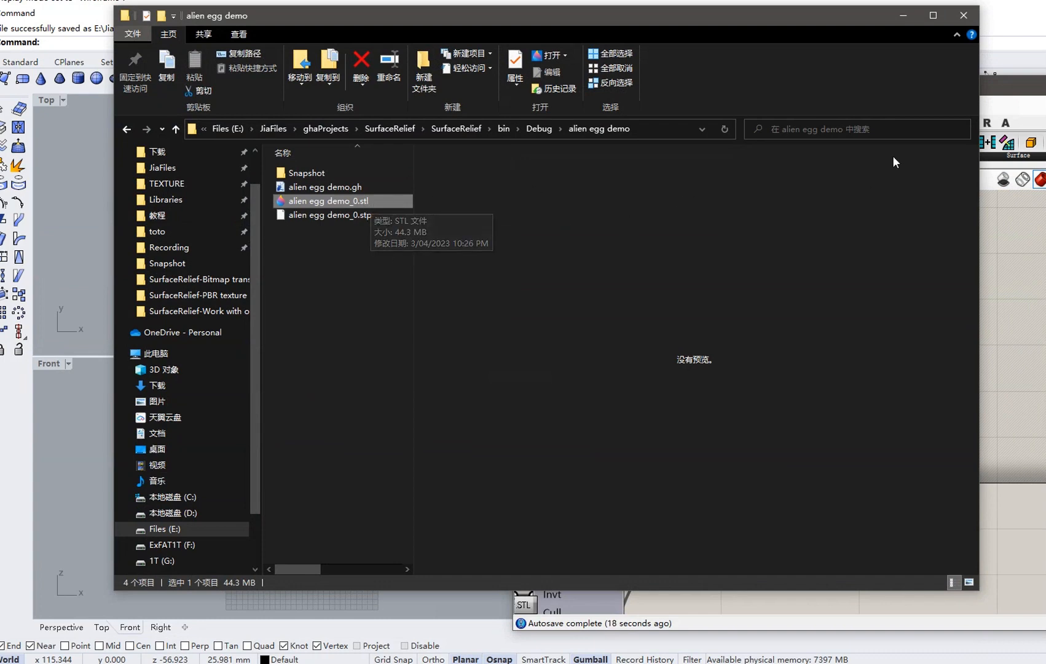
# Minimize Explorer and bring the STL export components back into view on the canvas.
pyautogui.click(909, 19)
pyautogui.moveTo(852, 406)
pyautogui.mouseDown()
pyautogui.moveTo(748, 327)
pyautogui.moveTo(794, 383)
pyautogui.moveTo(842, 402)
pyautogui.mouseUp()
pyautogui.scroll(-2, 842, 399)
pyautogui.moveTo(842, 399); pyautogui.dragTo(823, 286, button='right')
pyautogui.moveTo(817, 378); pyautogui.dragTo(840, 380, button='right')
pyautogui.scroll(-1, 820, 325)
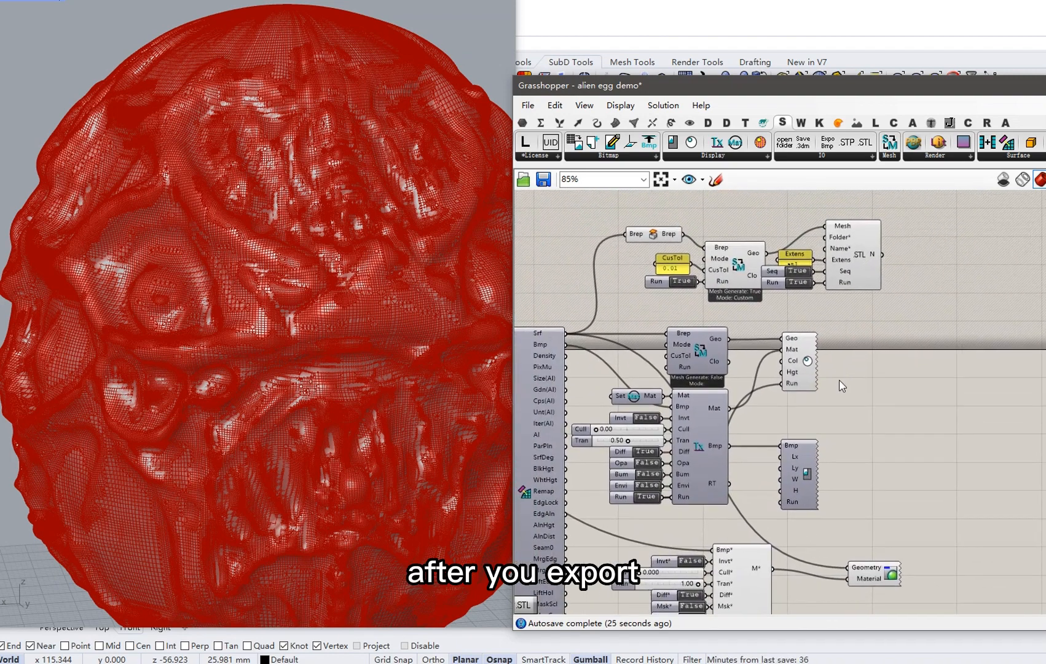
# Set the mesh and STL Run toggles to False and add a Save 3dm component.
pyautogui.doubleClick(678, 282)
pyautogui.doubleClick(798, 282)
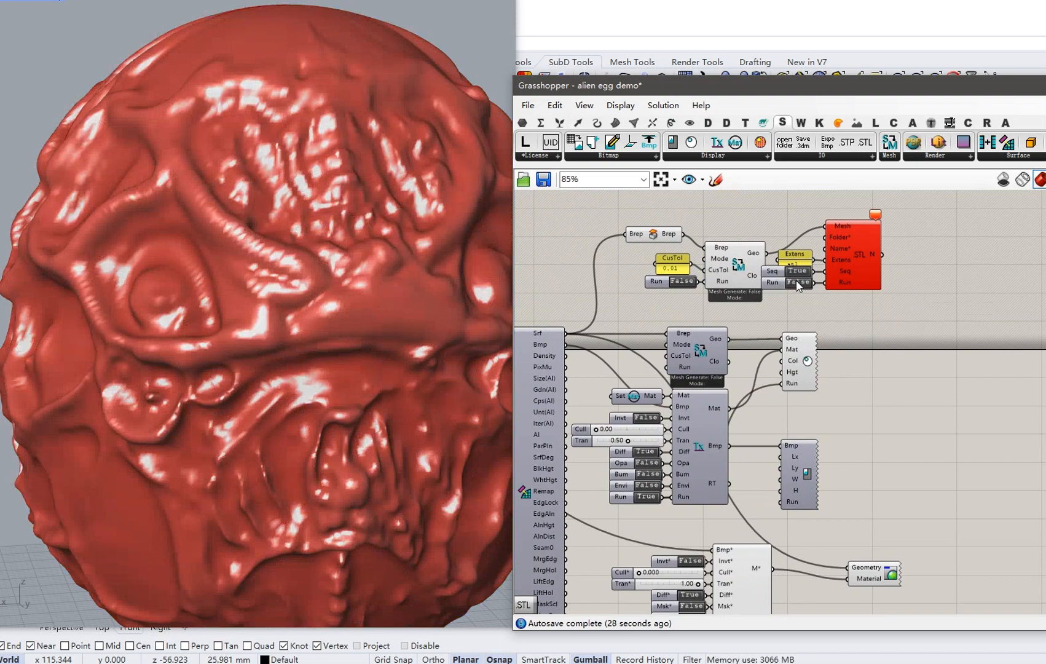
pyautogui.scroll(-3, 316, 288)
pyautogui.moveTo(317, 287); pyautogui.dragTo(386, 283, button='right')
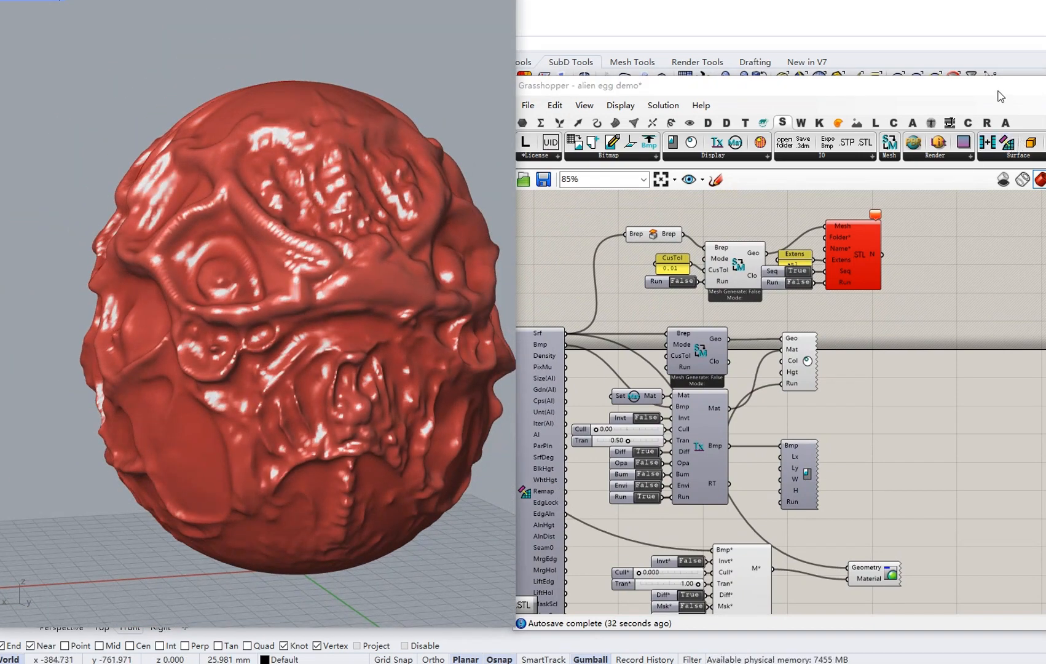
pyautogui.moveTo(803, 145); pyautogui.dragTo(947, 396)
# Select and delete the mesh and STL export components.
pyautogui.scroll(2, 950, 393)
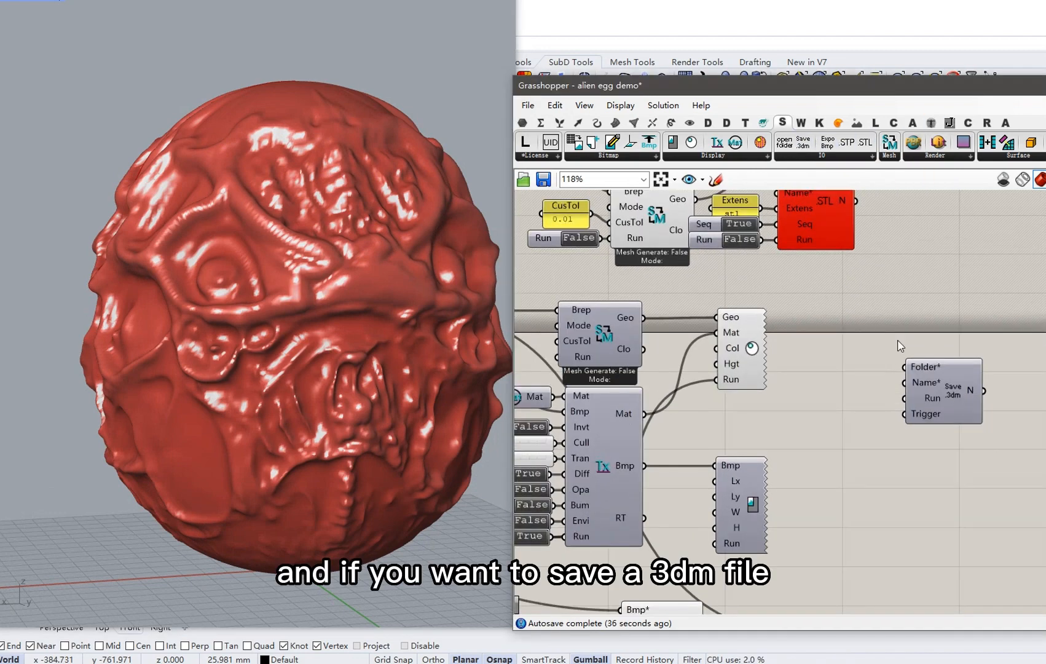
pyautogui.moveTo(894, 297); pyautogui.dragTo(938, 367, button='right')
pyautogui.scroll(-2, 937, 367)
pyautogui.moveTo(935, 351); pyautogui.dragTo(643, 253)
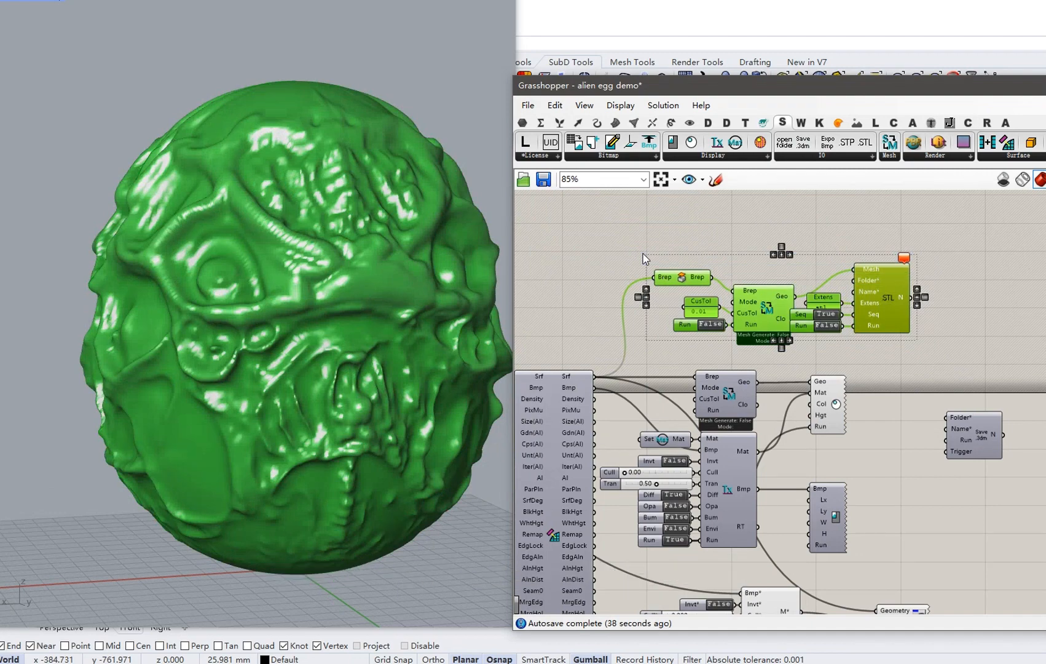
pyautogui.press('Delete')
# Move Save 3dm into the cleared space, add a Run toggle, and leave it False.
pyautogui.moveTo(986, 436); pyautogui.dragTo(851, 302)
pyautogui.rightClick(851, 302)
pyautogui.click(869, 357)
pyautogui.scroll(2, 805, 300)
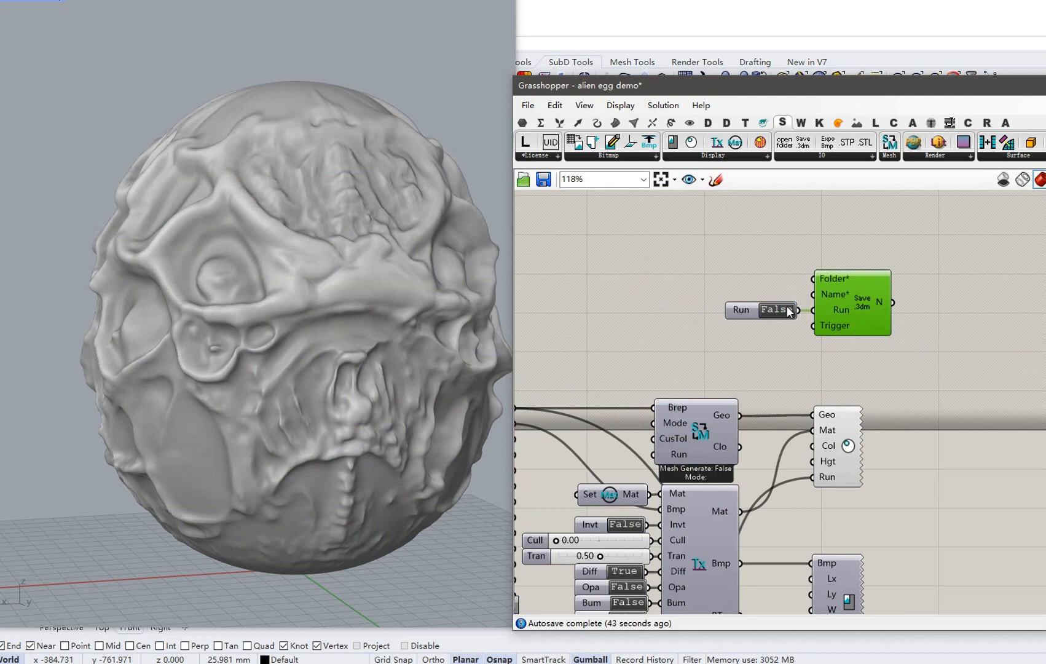
pyautogui.doubleClick(788, 310)
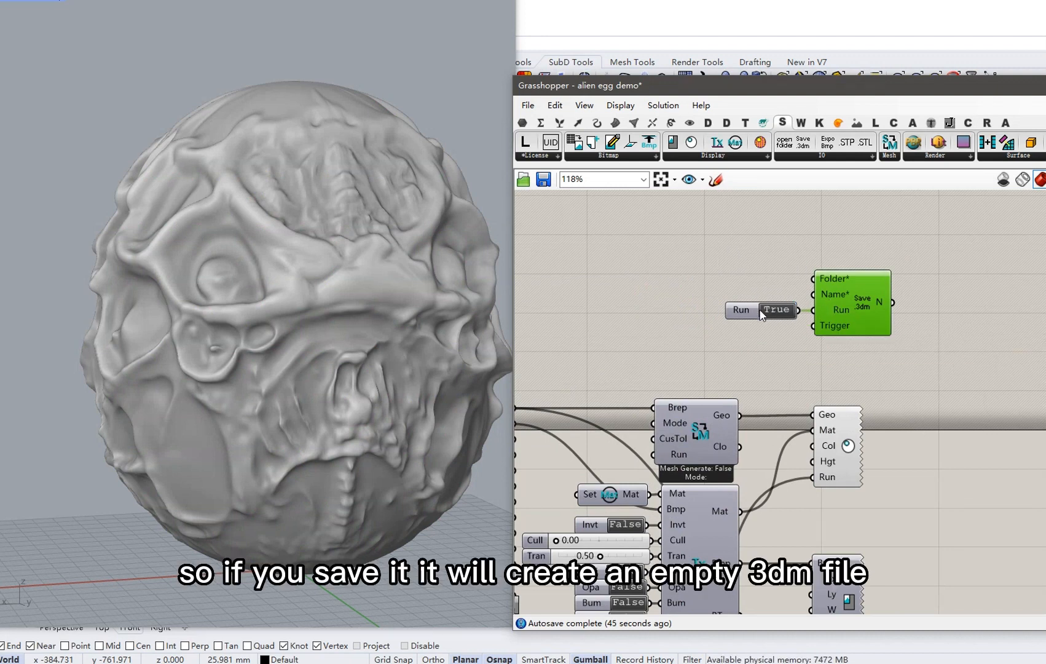
pyautogui.doubleClick(767, 308)
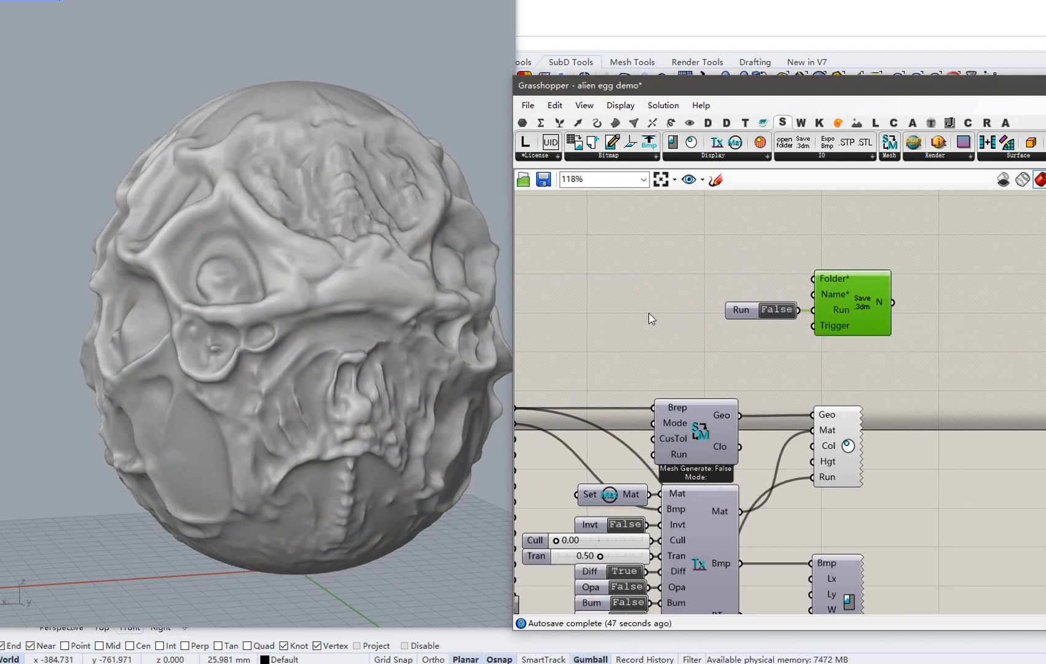
pyautogui.moveTo(651, 316); pyautogui.dragTo(745, 278, button='right')
pyautogui.rightClick(580, 373)
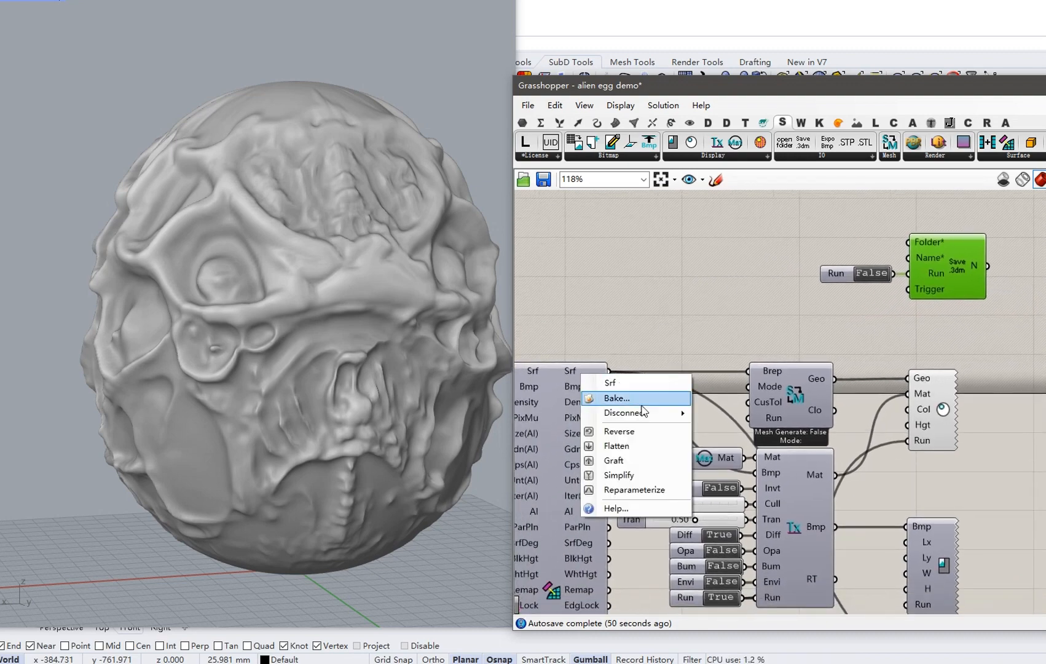
pyautogui.click(618, 397)
pyautogui.click(637, 314)
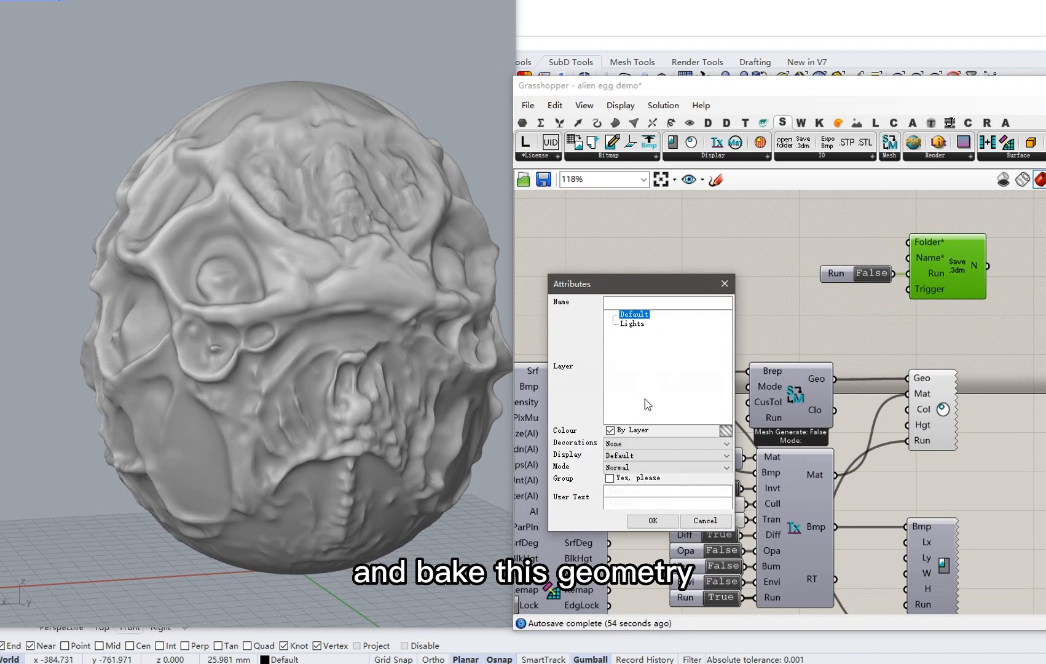
pyautogui.click(653, 520)
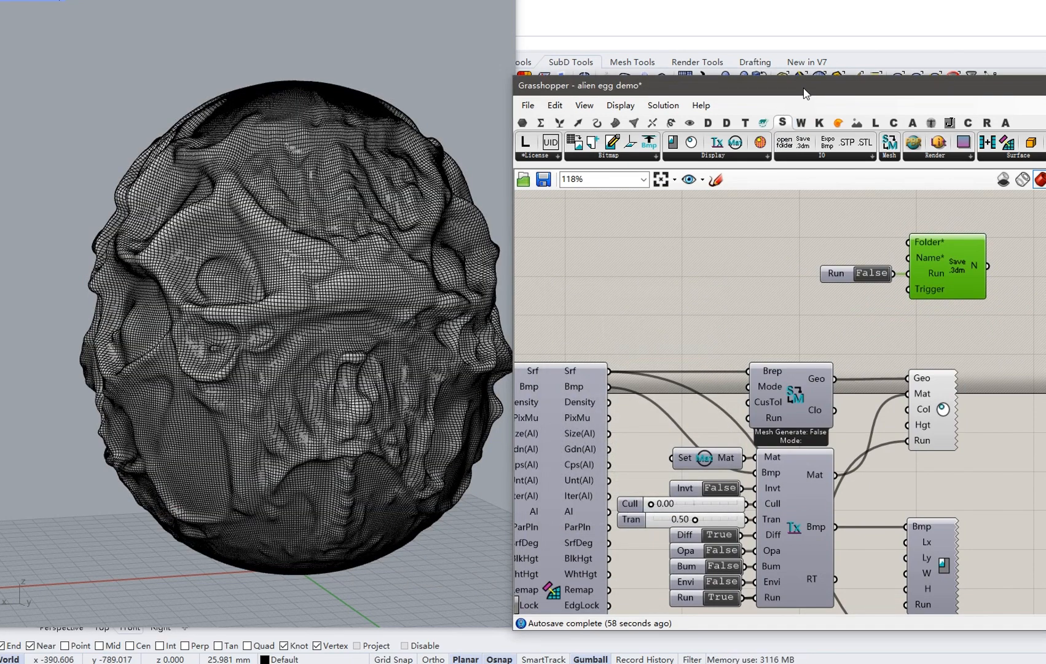
pyautogui.moveTo(793, 87); pyautogui.dragTo(705, 311)
pyautogui.scroll(2, 751, 228)
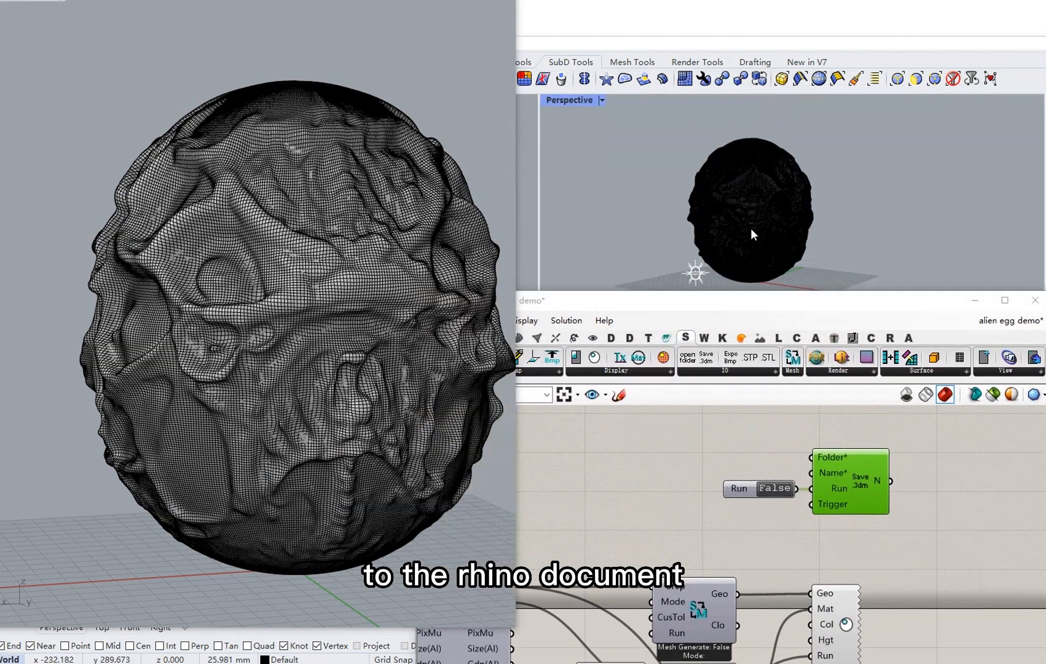
pyautogui.moveTo(777, 300); pyautogui.dragTo(764, 63)
pyautogui.scroll(-3, 689, 298)
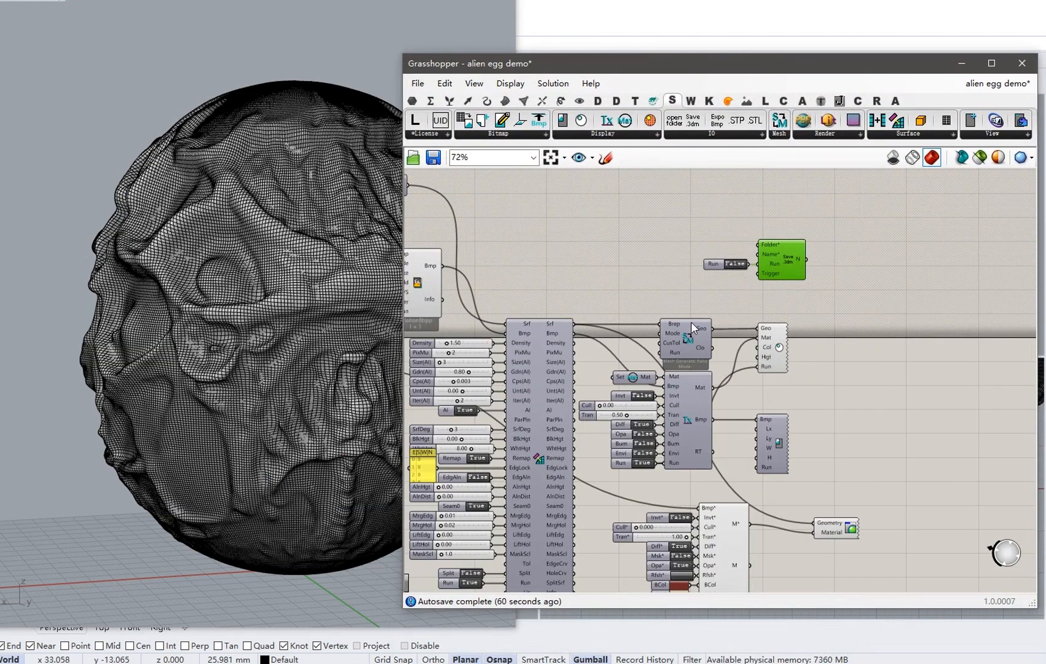
# Pan the canvas to bring the PBR material sliders into view.
pyautogui.moveTo(689, 418); pyautogui.dragTo(669, 324, button='right')
pyautogui.scroll(3, 681, 484)
pyautogui.moveTo(656, 466); pyautogui.dragTo(649, 333, button='right')
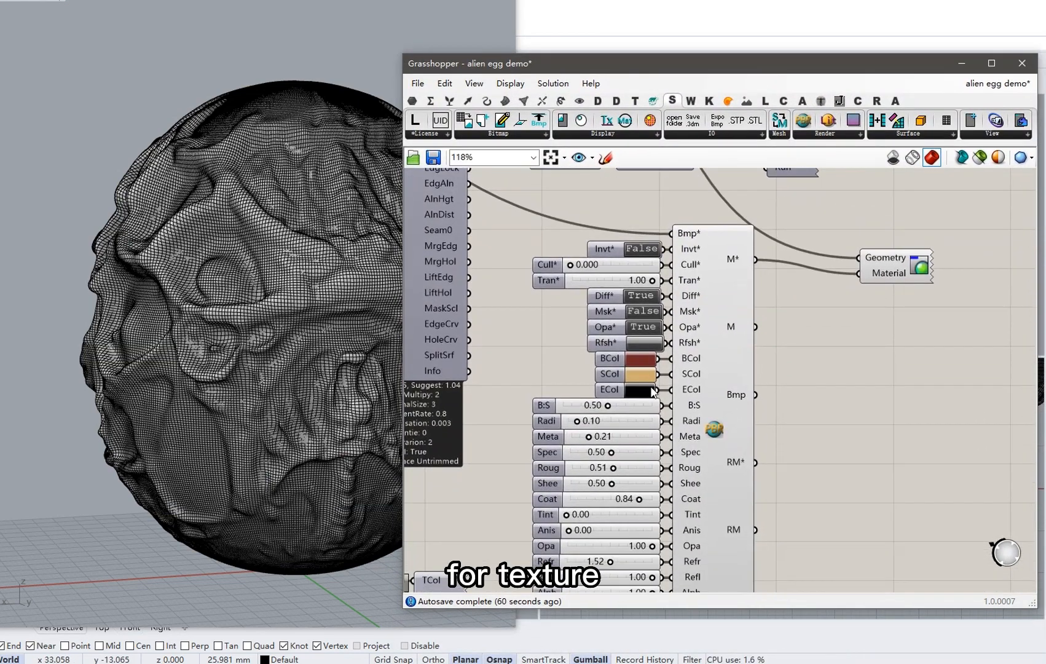
pyautogui.moveTo(653, 426); pyautogui.dragTo(648, 339, button='right')
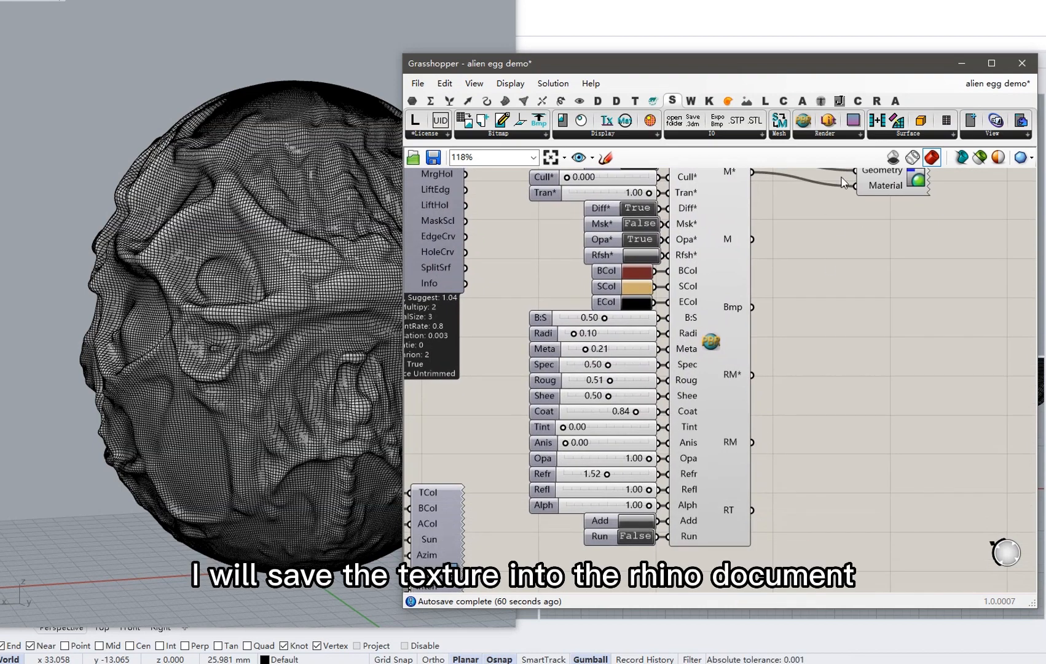
# Uncover and widen Rhino's side panel, then list the model's materials, which are none yet.
pyautogui.moveTo(852, 72); pyautogui.dragTo(739, 128)
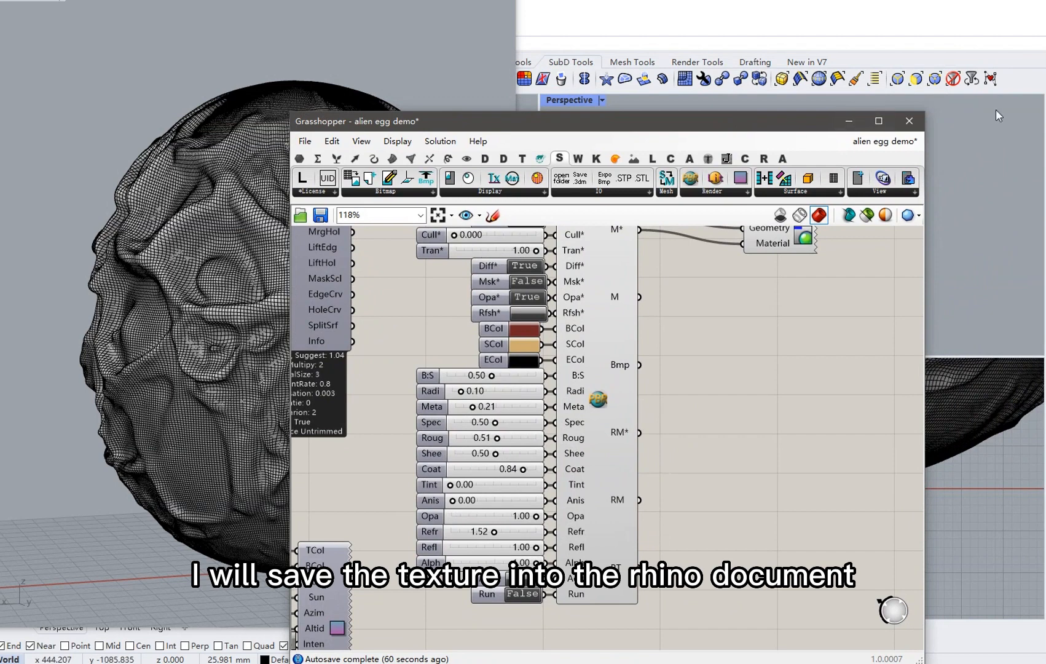
pyautogui.moveTo(1043, 132); pyautogui.dragTo(946, 133)
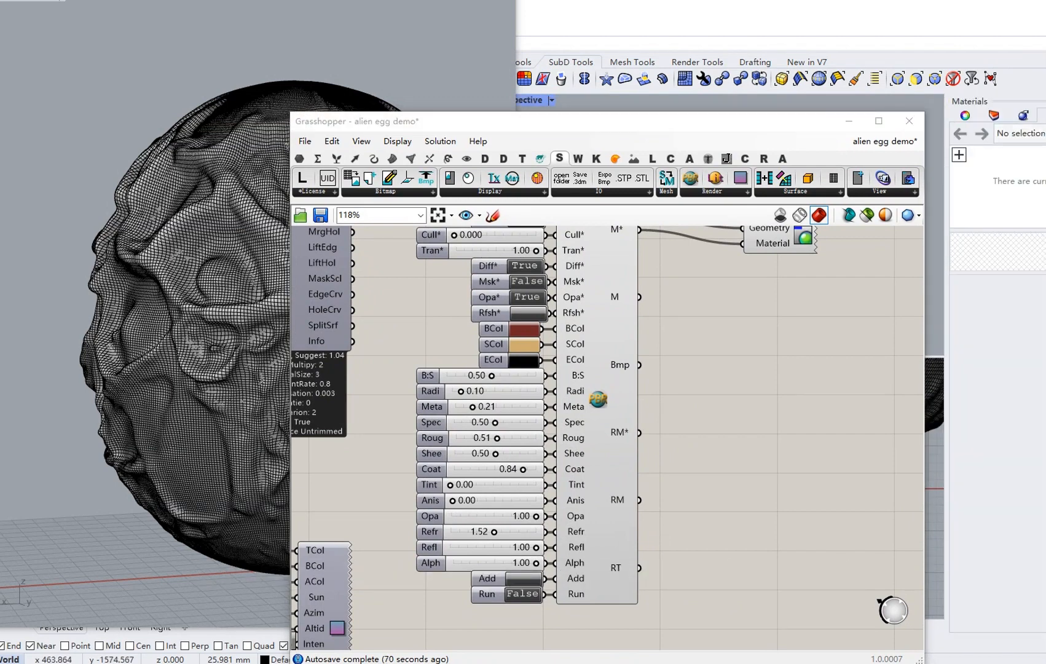
pyautogui.click(1023, 116)
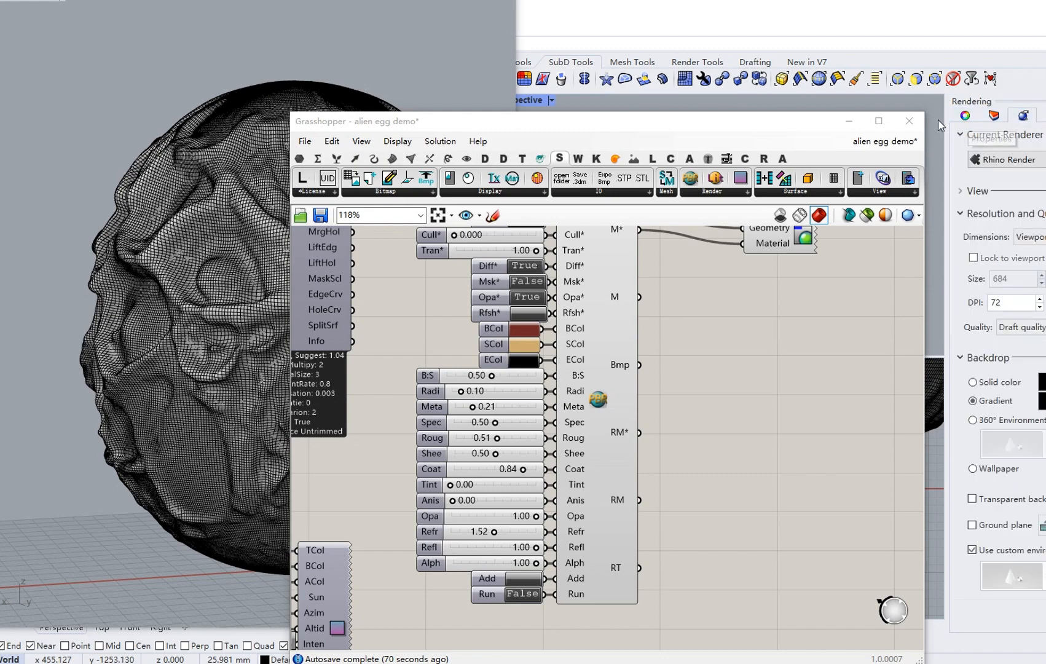
pyautogui.click(849, 121)
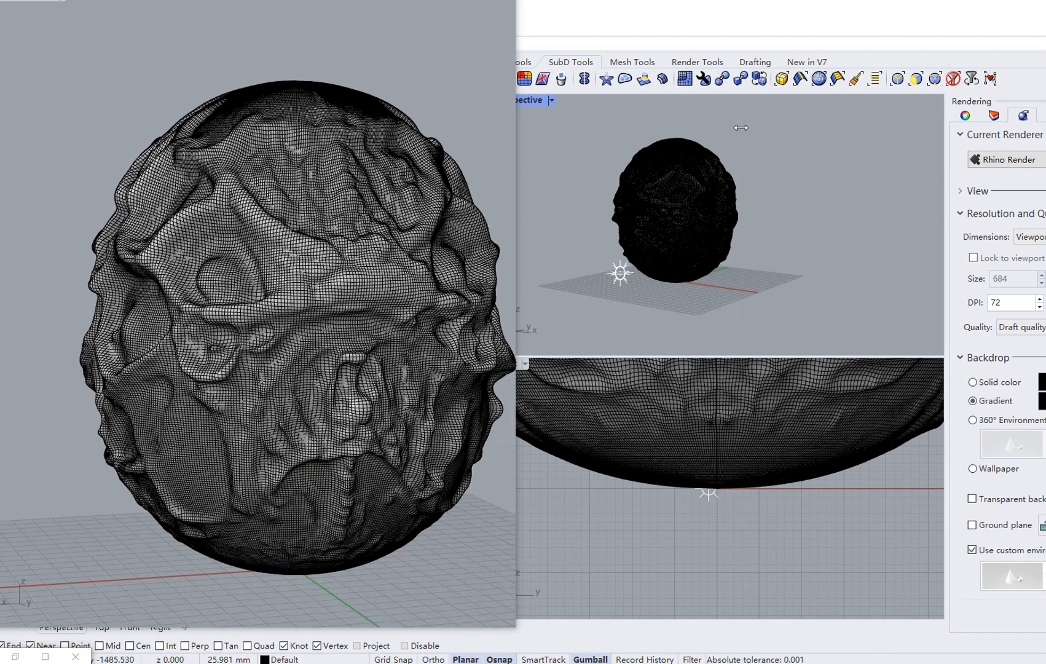
pyautogui.moveTo(740, 127); pyautogui.dragTo(742, 128)
pyautogui.click(874, 115)
pyautogui.click(846, 115)
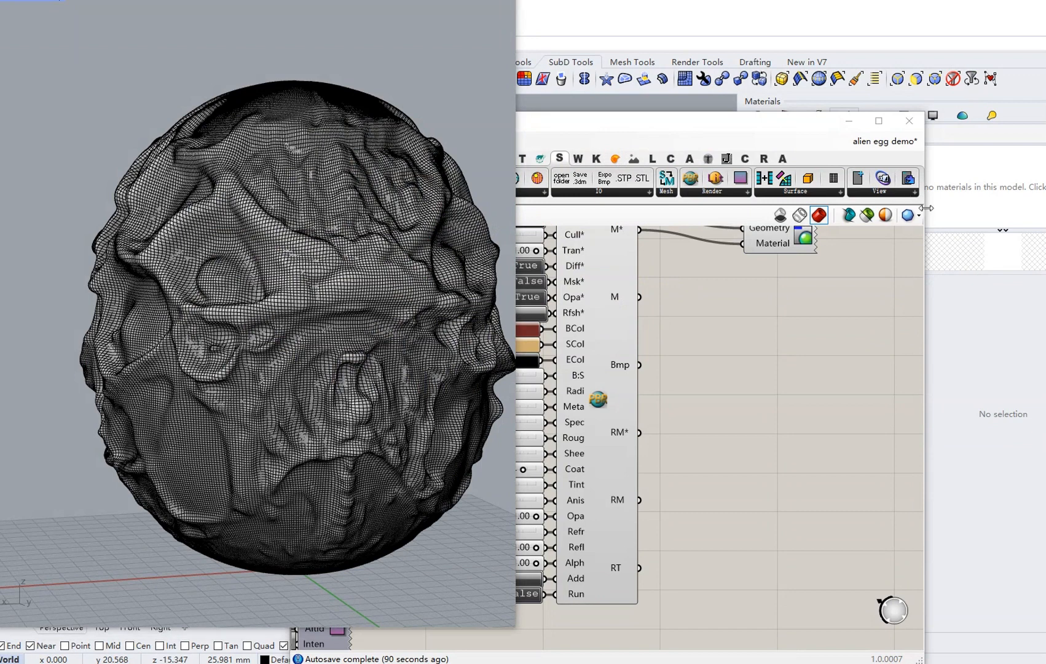
pyautogui.moveTo(926, 213); pyautogui.dragTo(705, 208)
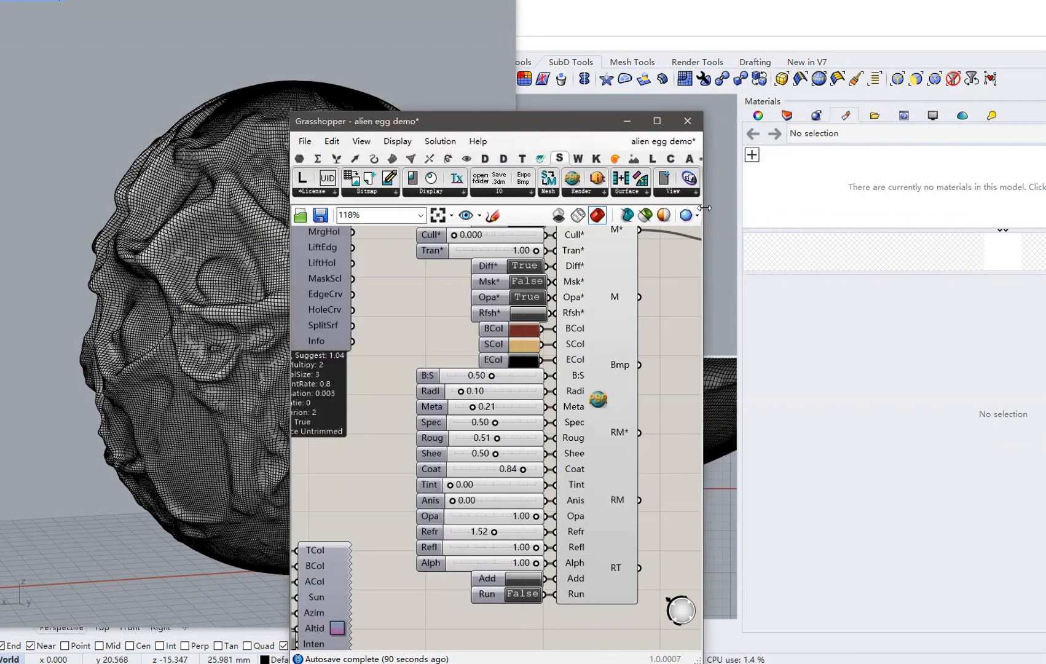
# Run the PBR component and add the PBR and PBR No Texture materials to Rhino, checking their detailed settings.
pyautogui.click(523, 594)
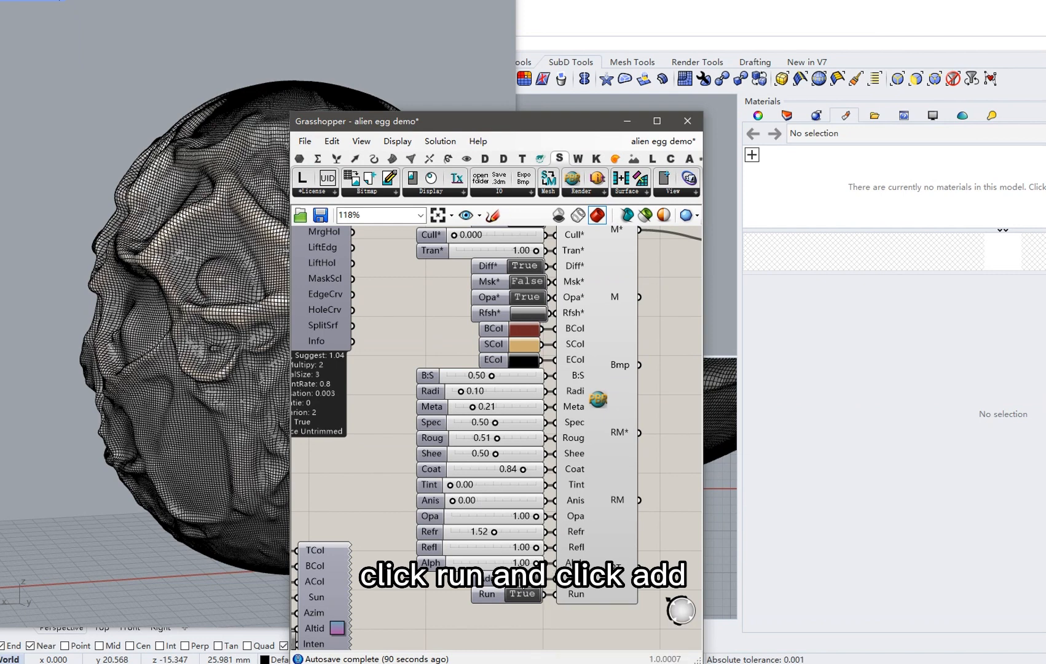
pyautogui.click(522, 578)
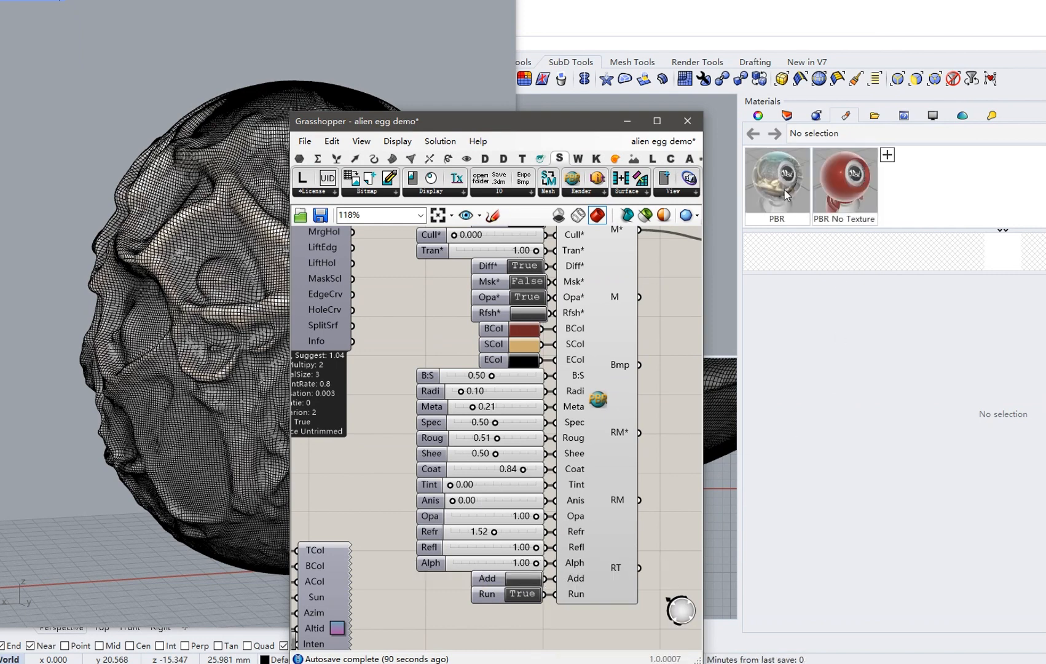
pyautogui.click(784, 188)
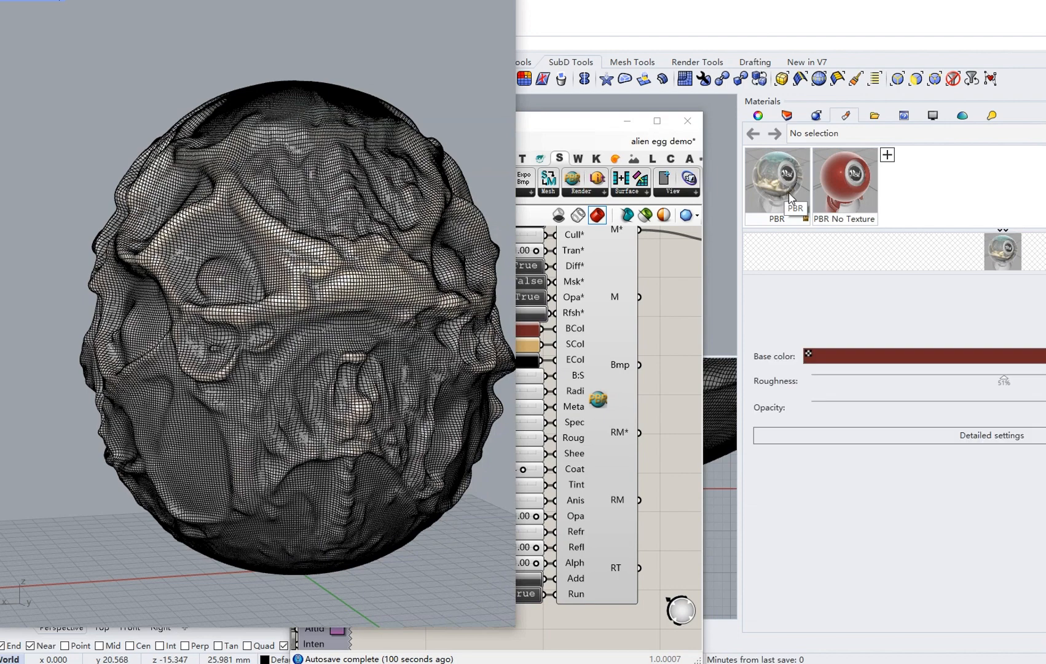
pyautogui.click(894, 437)
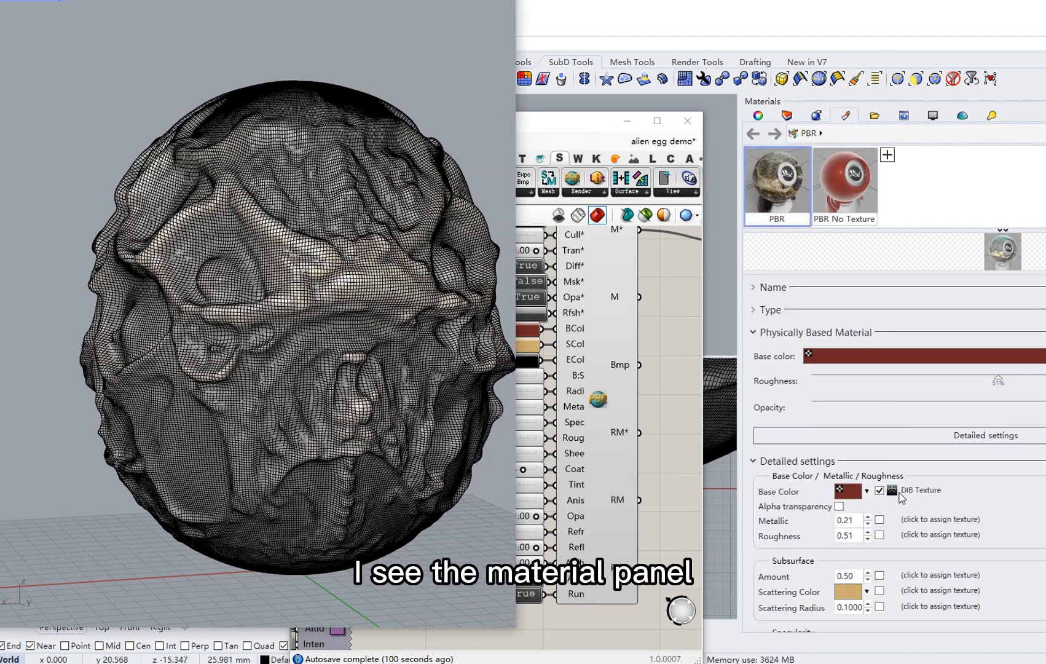
# Confirm alien egg demo.3dm (21.7 MB) was saved in the alien egg demo folder.
pyautogui.moveTo(624, 131); pyautogui.dragTo(618, 115)
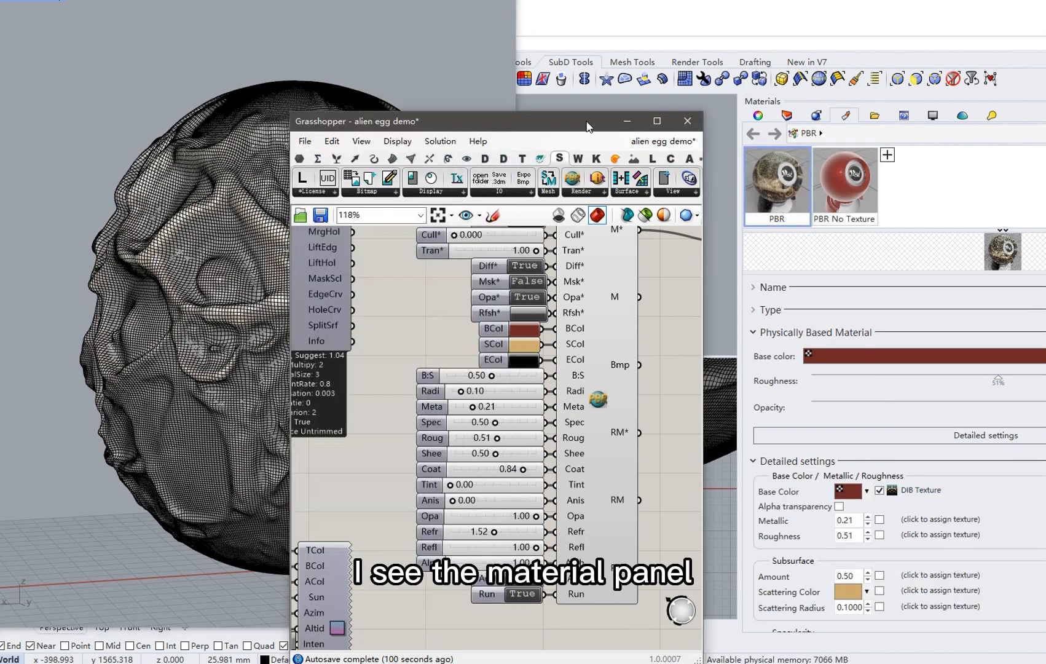
pyautogui.click(740, 133)
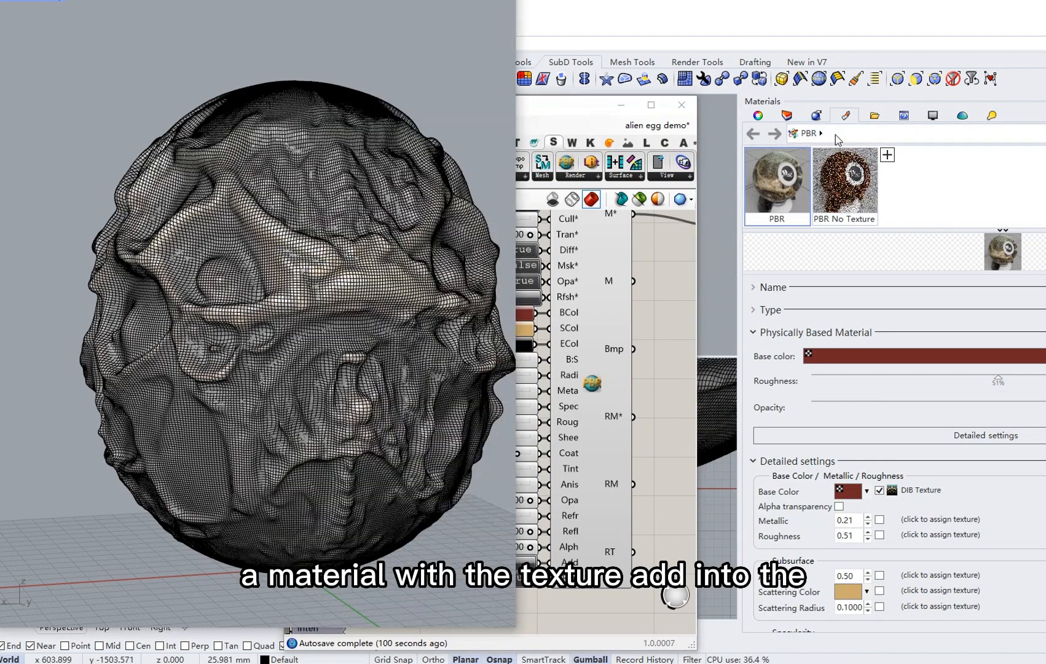
pyautogui.moveTo(595, 110); pyautogui.dragTo(869, 83)
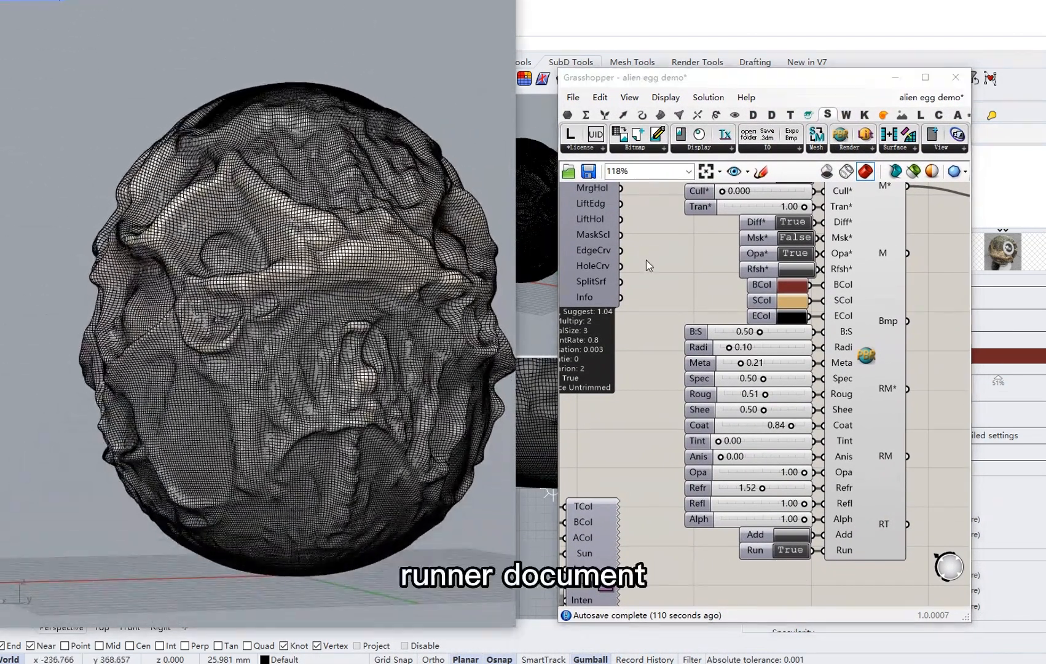
pyautogui.scroll(-5, 619, 312)
pyautogui.scroll(5, 716, 224)
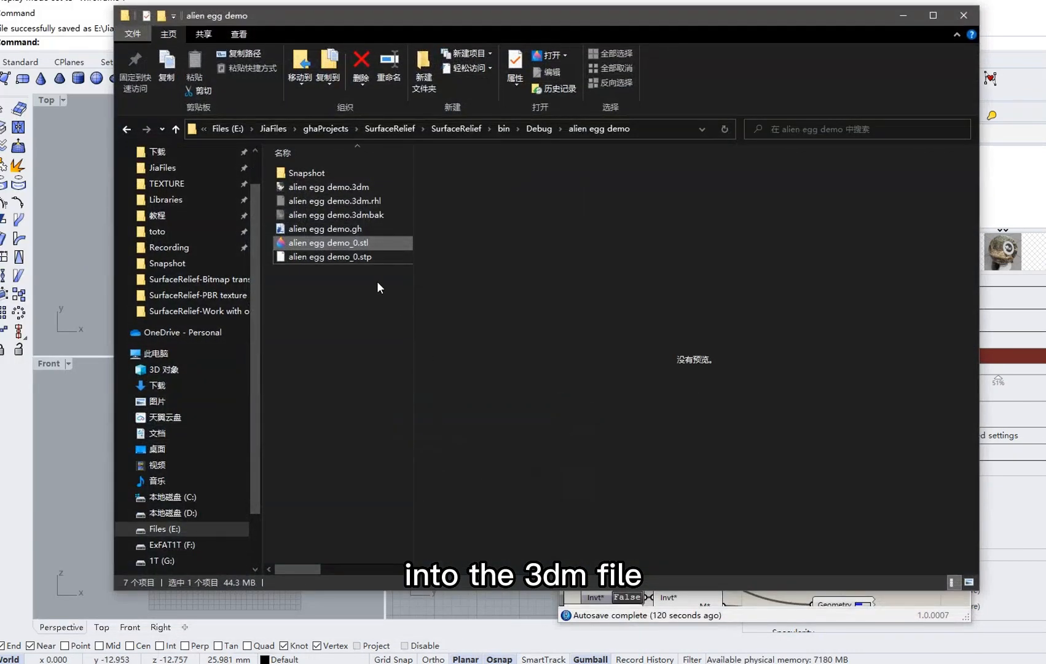
pyautogui.click(365, 187)
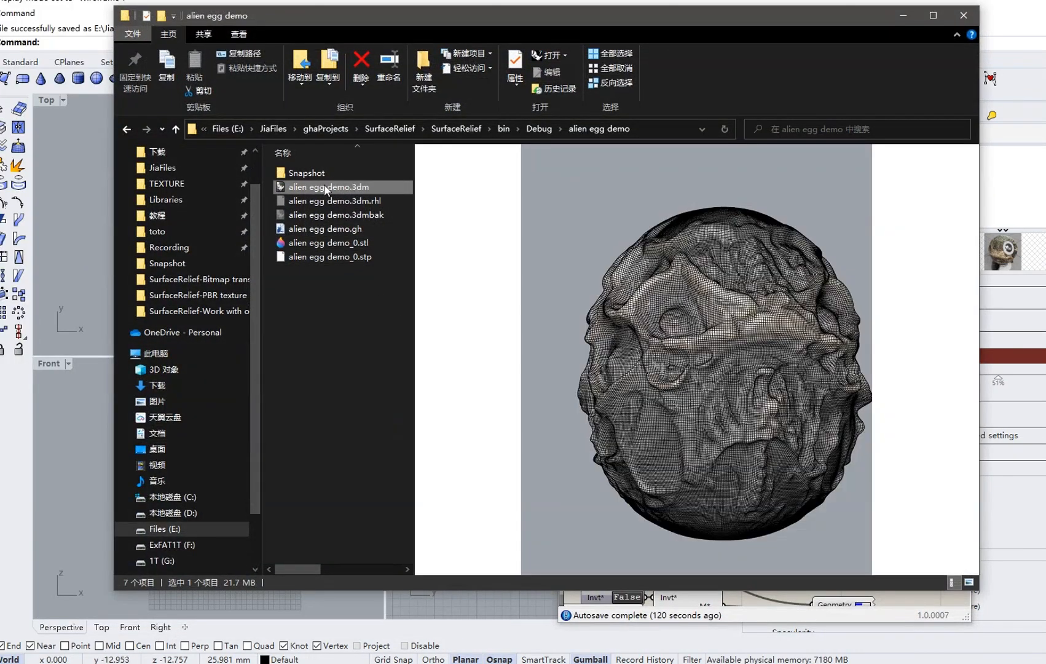
# Delete the Run toggle and Save 3dm components, plus the baked egg mesh in Rhino.
pyautogui.click(900, 20)
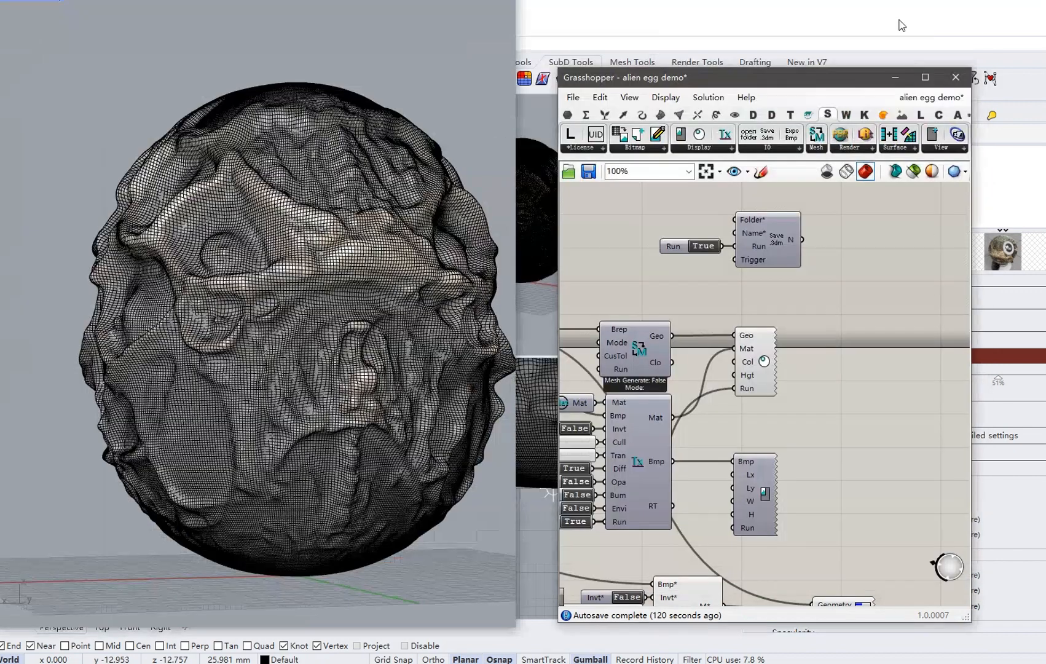
pyautogui.scroll(-2, 828, 266)
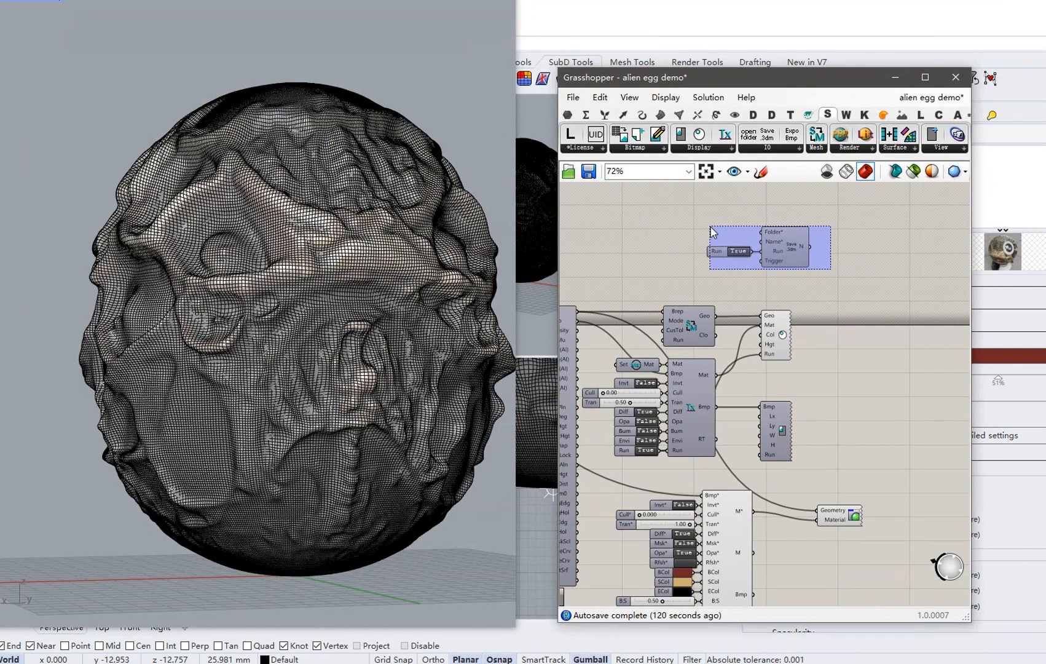
pyautogui.moveTo(711, 228); pyautogui.dragTo(714, 231)
pyautogui.press('Delete')
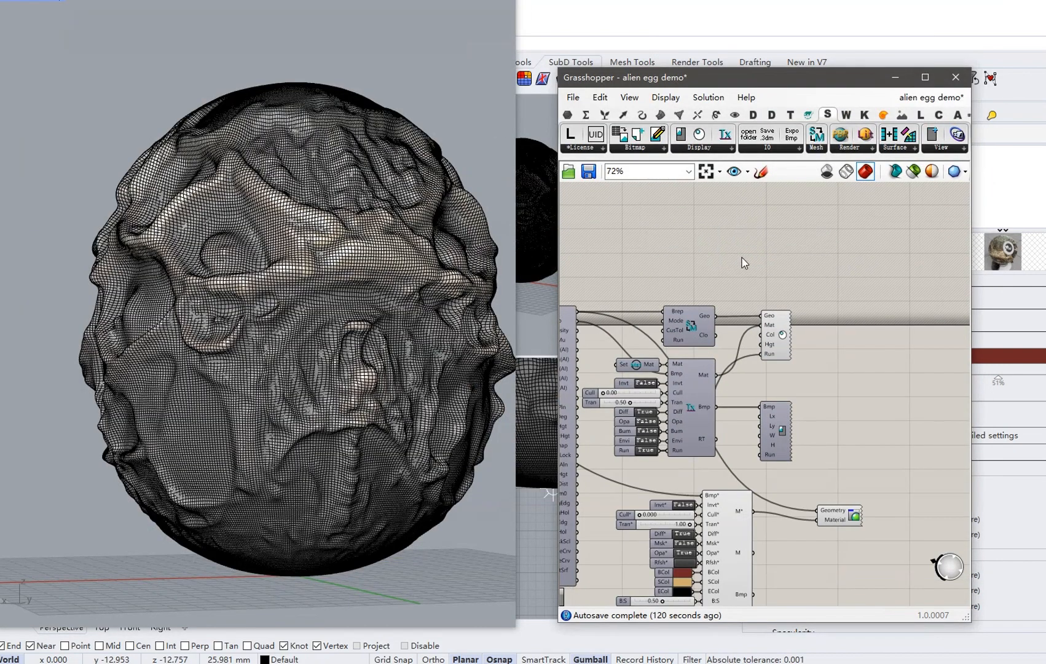
pyautogui.click(429, 319)
pyautogui.press('Delete')
# Set the PBR material's Run toggle to False so the egg shows plain grey.
pyautogui.moveTo(372, 302); pyautogui.dragTo(338, 305, button='right')
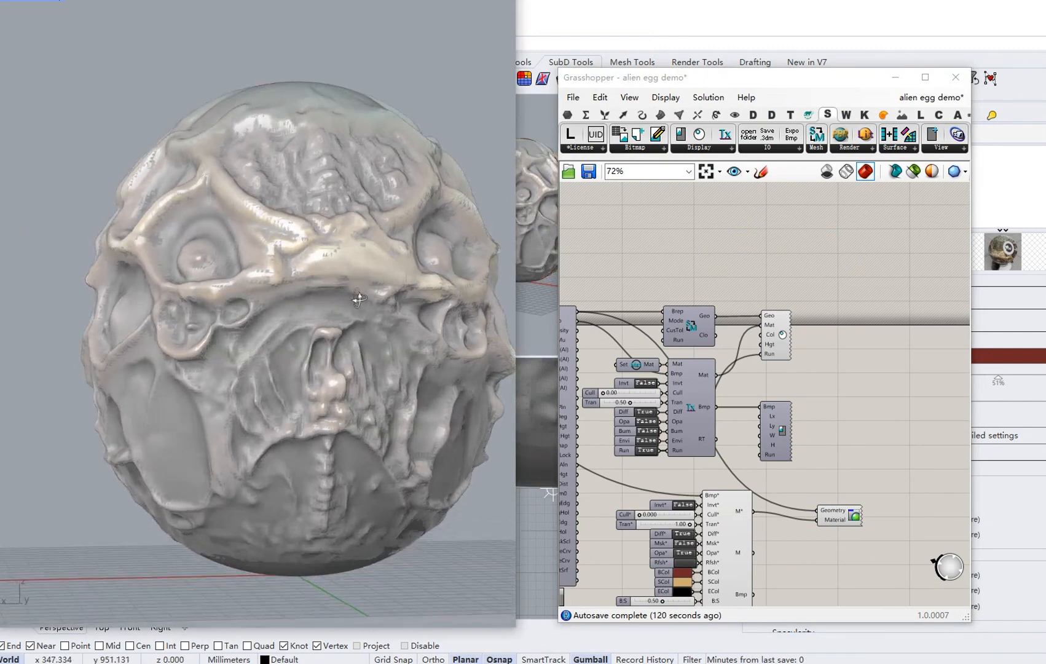
pyautogui.moveTo(836, 348); pyautogui.dragTo(850, 298, button='right')
pyautogui.scroll(-1, 852, 329)
pyautogui.moveTo(847, 443); pyautogui.dragTo(842, 366, button='right')
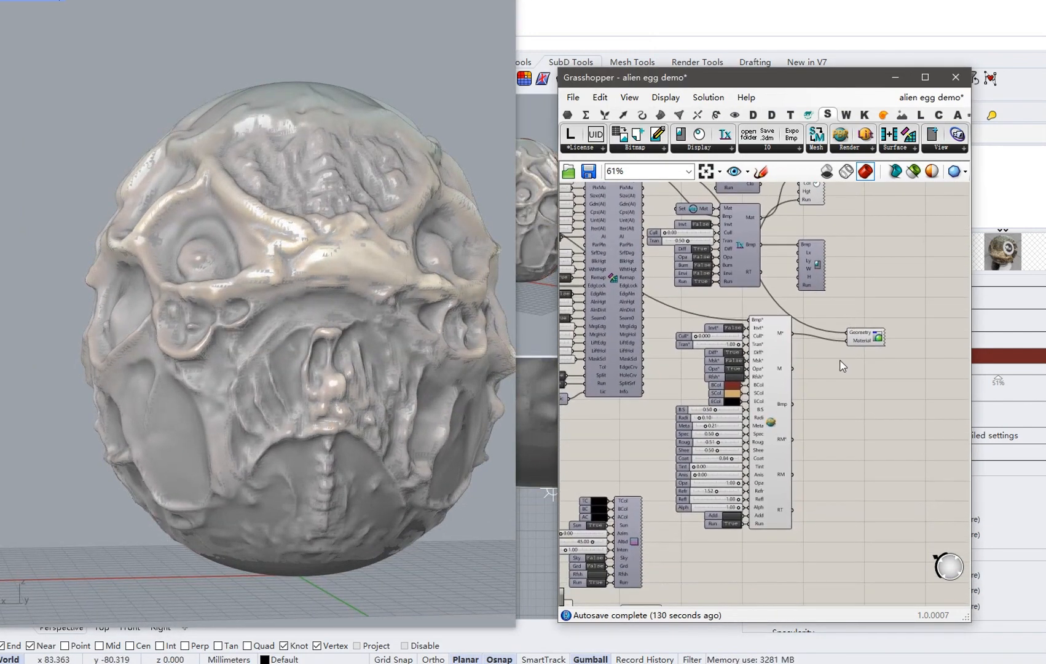
pyautogui.click(730, 523)
pyautogui.moveTo(662, 400); pyautogui.dragTo(793, 427, button='right')
pyautogui.scroll(-4, 782, 426)
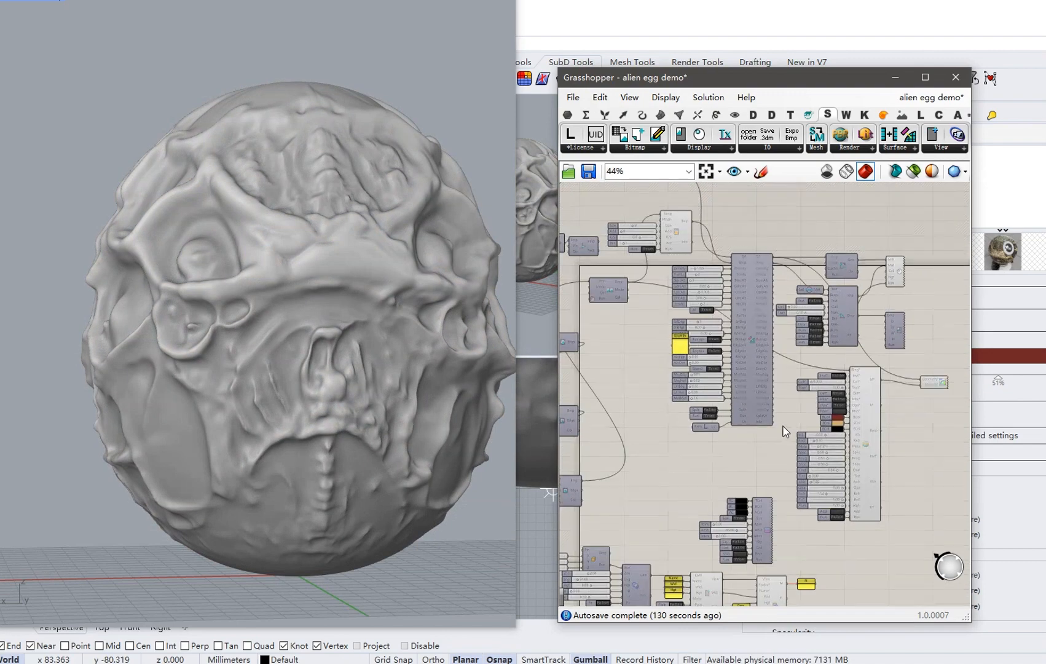
pyautogui.moveTo(654, 384); pyautogui.dragTo(775, 408, button='right')
pyautogui.scroll(3, 666, 335)
pyautogui.scroll(3, 668, 342)
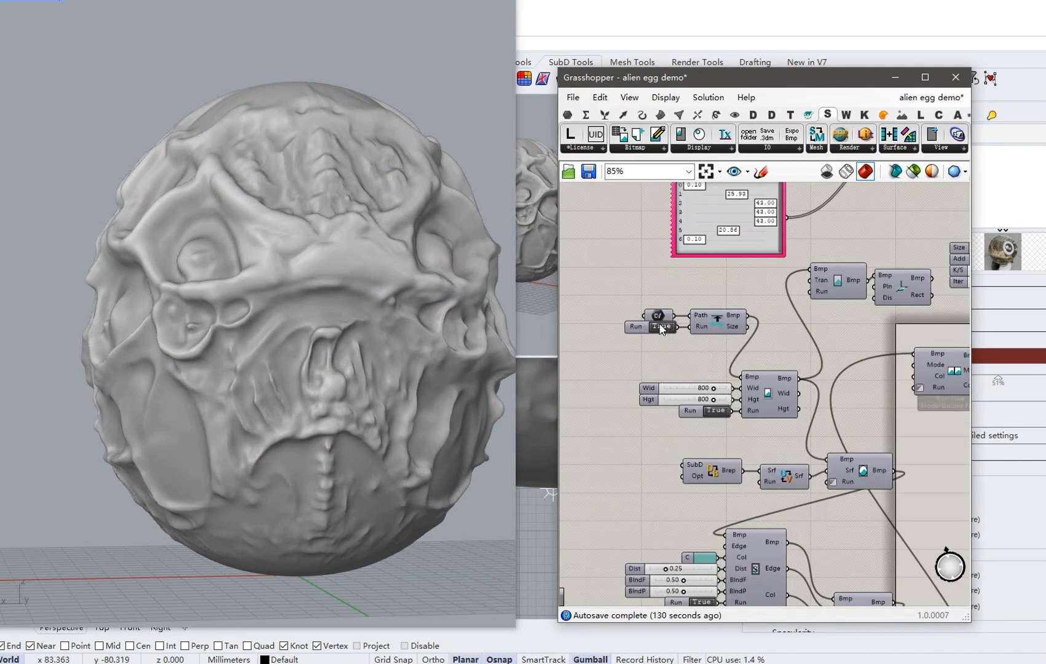
# Swap the bitmap file input to the alien egg_BMP_1.png turtle-shell image and inspect the relief.
pyautogui.rightClick(659, 314)
pyautogui.click(727, 465)
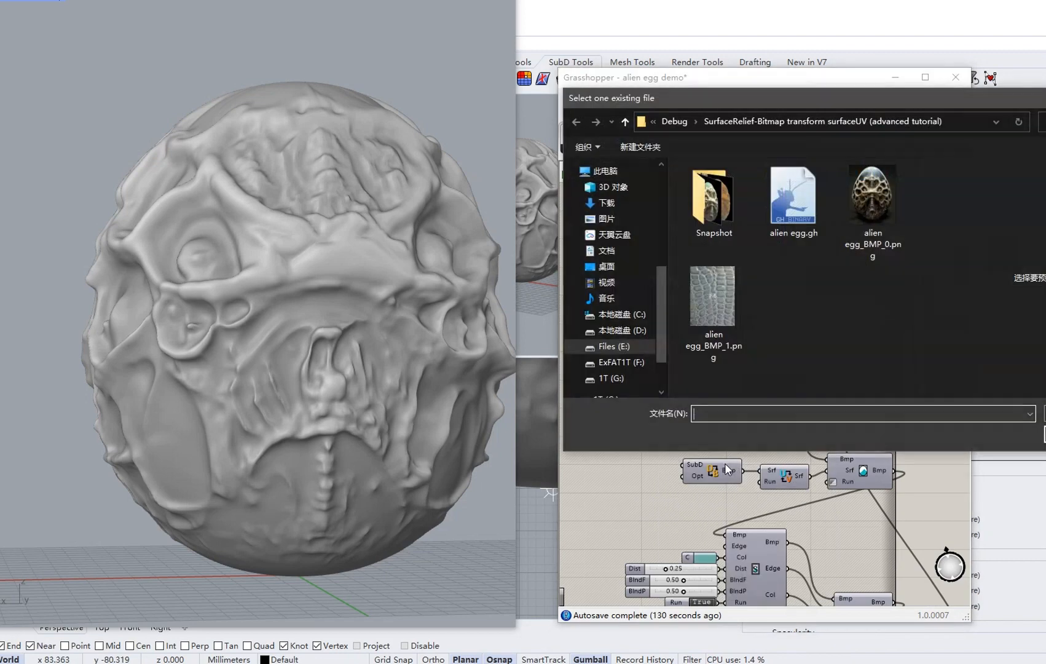
pyautogui.doubleClick(730, 290)
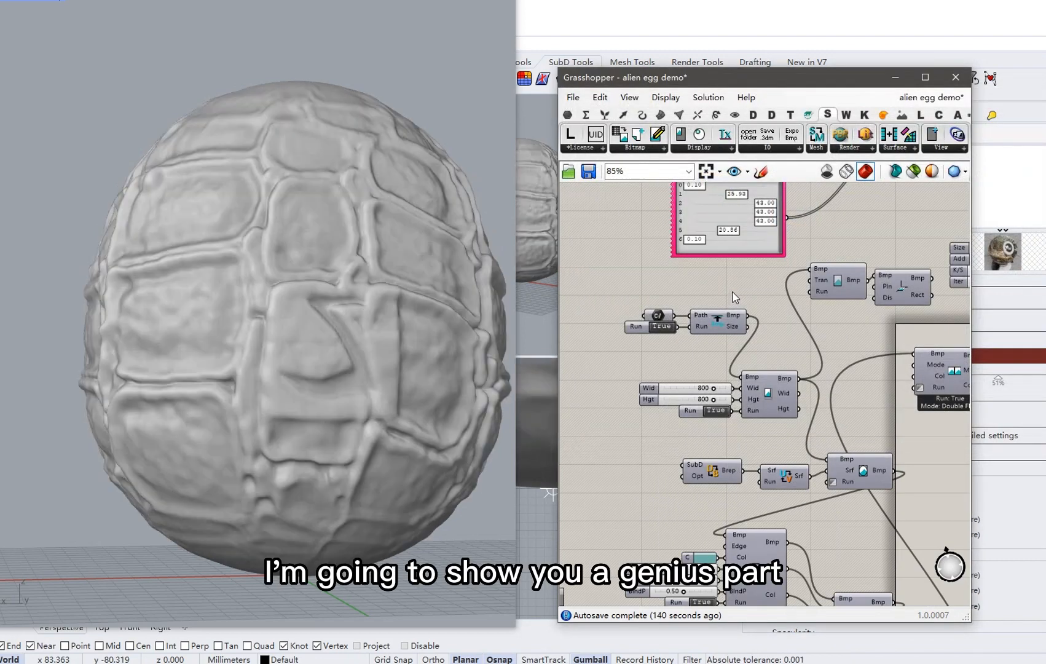
pyautogui.moveTo(320, 299)
pyautogui.mouseDown(button='right')
pyautogui.moveTo(144, 322)
pyautogui.moveTo(492, 518)
pyautogui.moveTo(9, 303)
pyautogui.moveTo(346, 309)
pyautogui.moveTo(314, 312)
pyautogui.mouseUp(button='right')
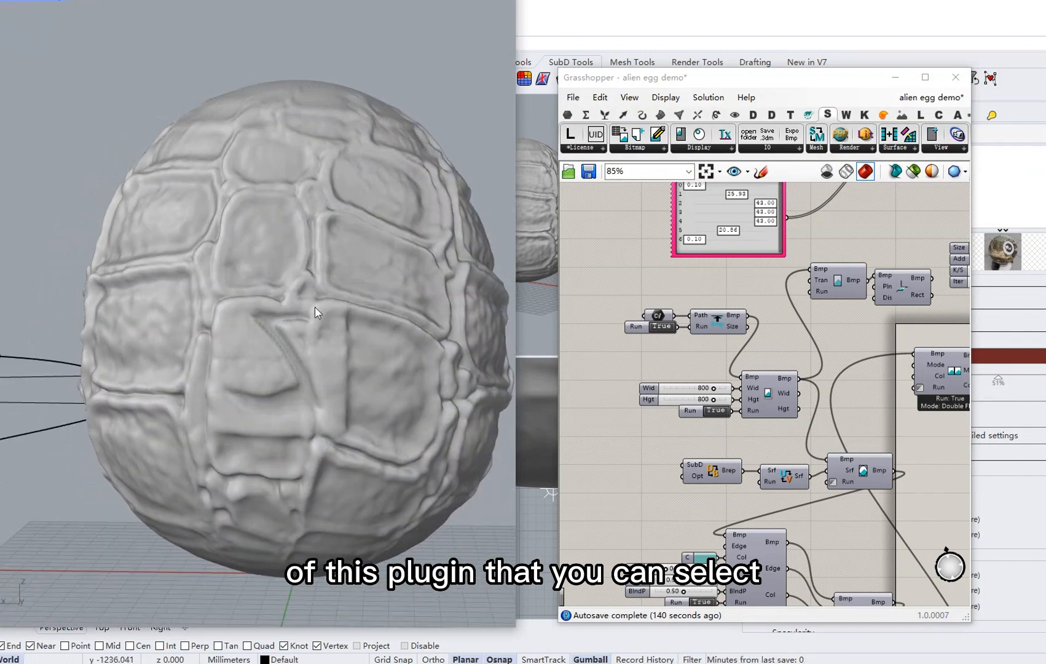
pyautogui.moveTo(391, 288); pyautogui.dragTo(365, 292, button='right')
pyautogui.scroll(-4, 629, 302)
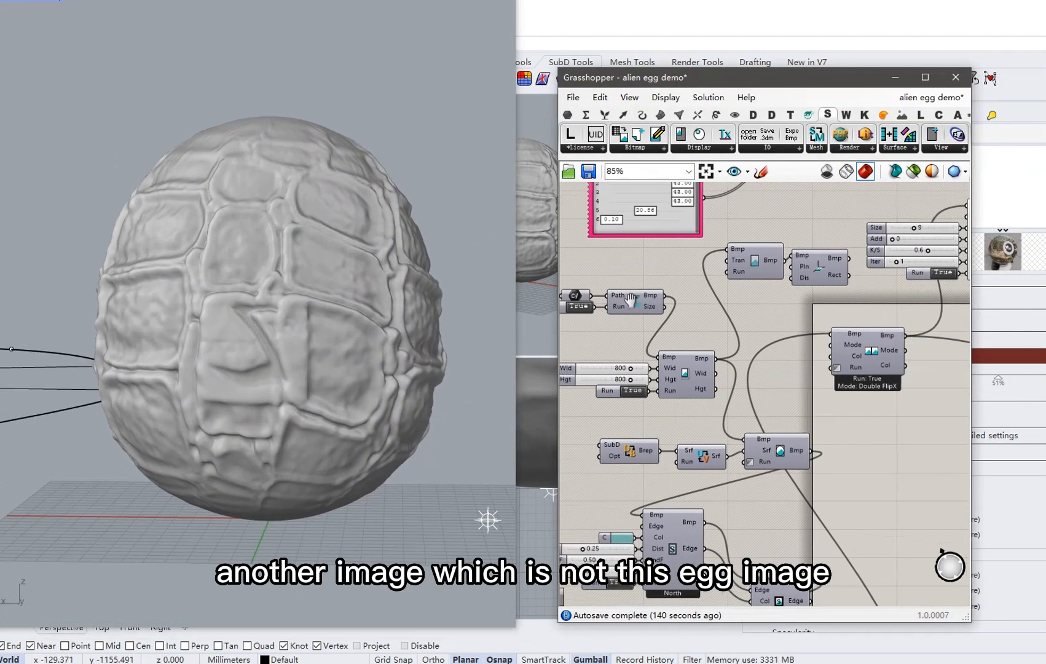
pyautogui.scroll(-2, 629, 302)
# Set the material component's Run to True and the upper Run toggle to False.
pyautogui.moveTo(737, 327); pyautogui.dragTo(624, 315, button='right')
pyautogui.scroll(-1, 624, 315)
pyautogui.scroll(2, 777, 351)
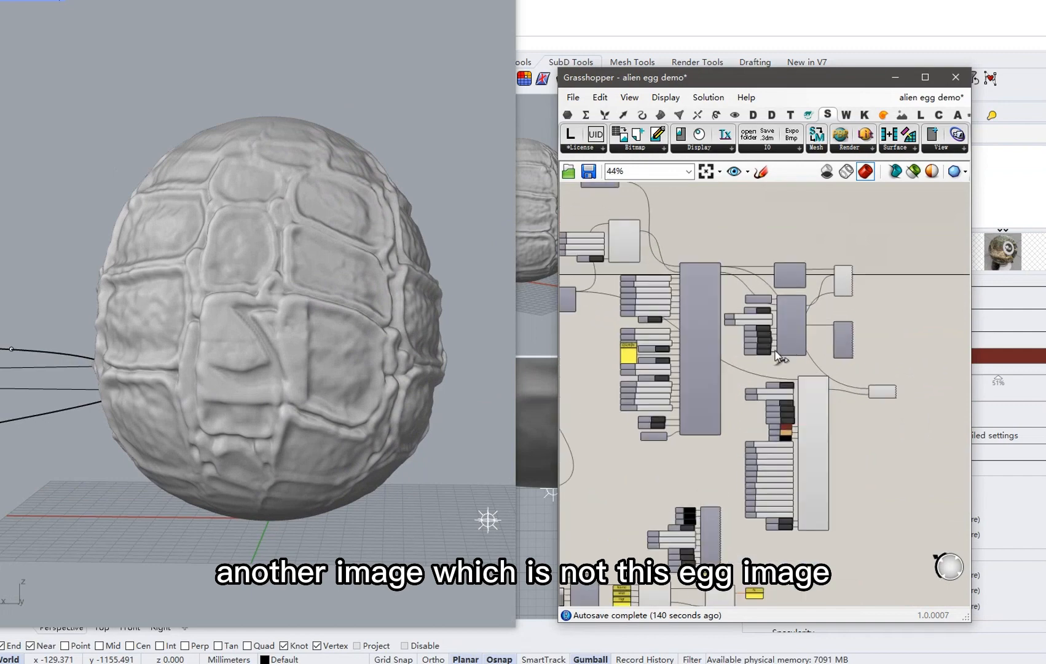
pyautogui.scroll(2, 788, 527)
pyautogui.scroll(1, 790, 532)
pyautogui.doubleClick(784, 527)
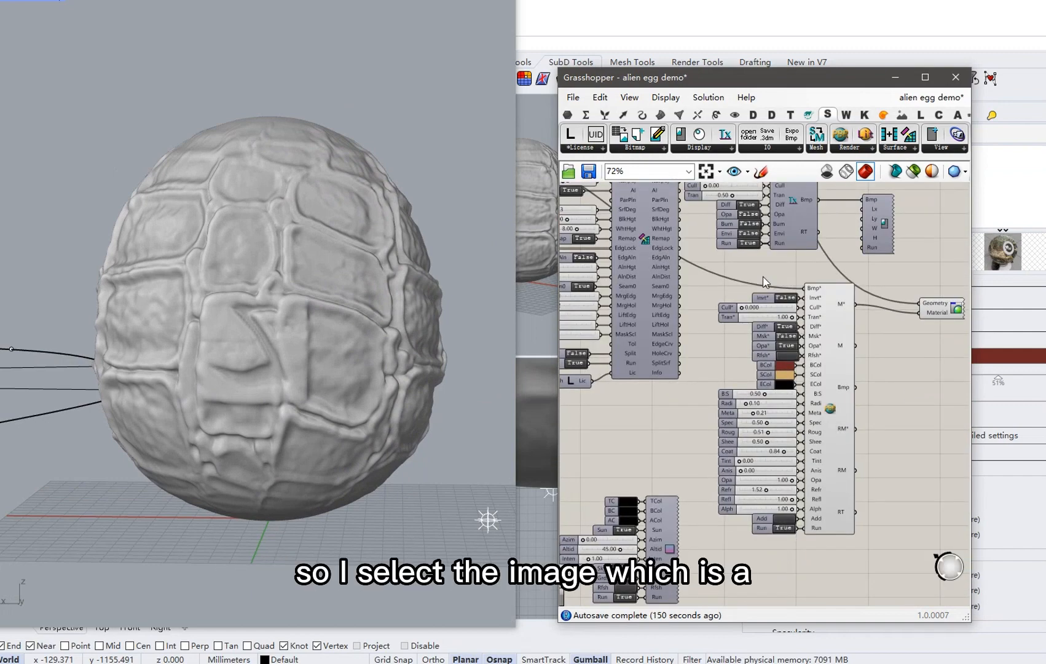
pyautogui.doubleClick(748, 243)
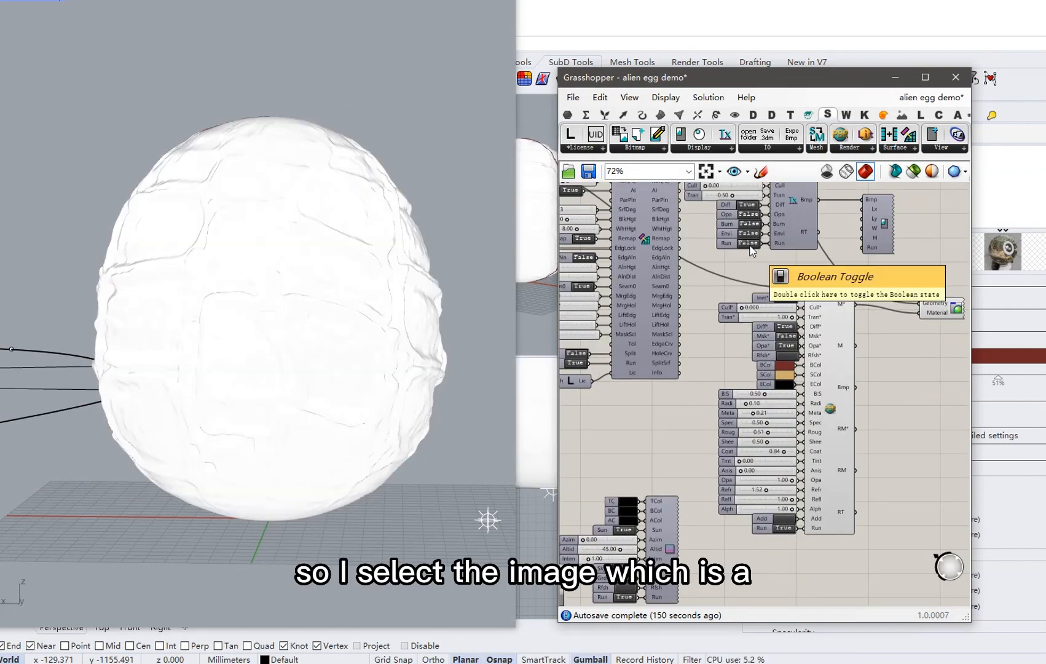
pyautogui.scroll(1, 440, 332)
pyautogui.moveTo(726, 347); pyautogui.dragTo(854, 336, button='right')
pyautogui.scroll(-4, 853, 337)
pyautogui.moveTo(740, 391); pyautogui.dragTo(635, 386, button='right')
pyautogui.scroll(6, 756, 406)
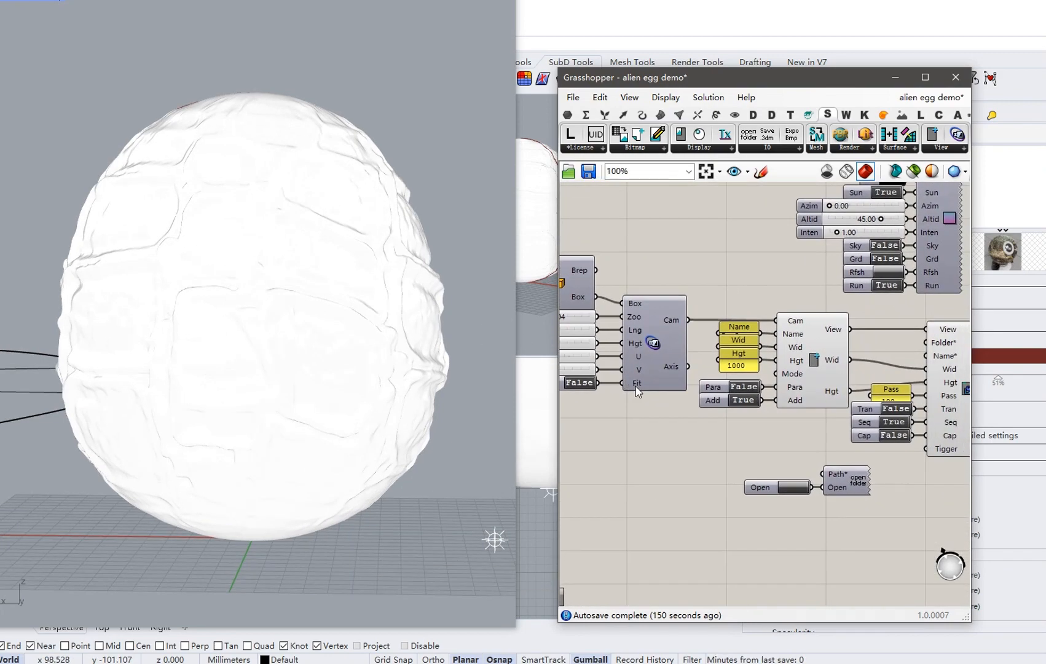
# Set the snapshot Mode to '9 - Raytraced' and orbit around the raytraced turtle-shell egg and ground disc.
pyautogui.rightClick(791, 377)
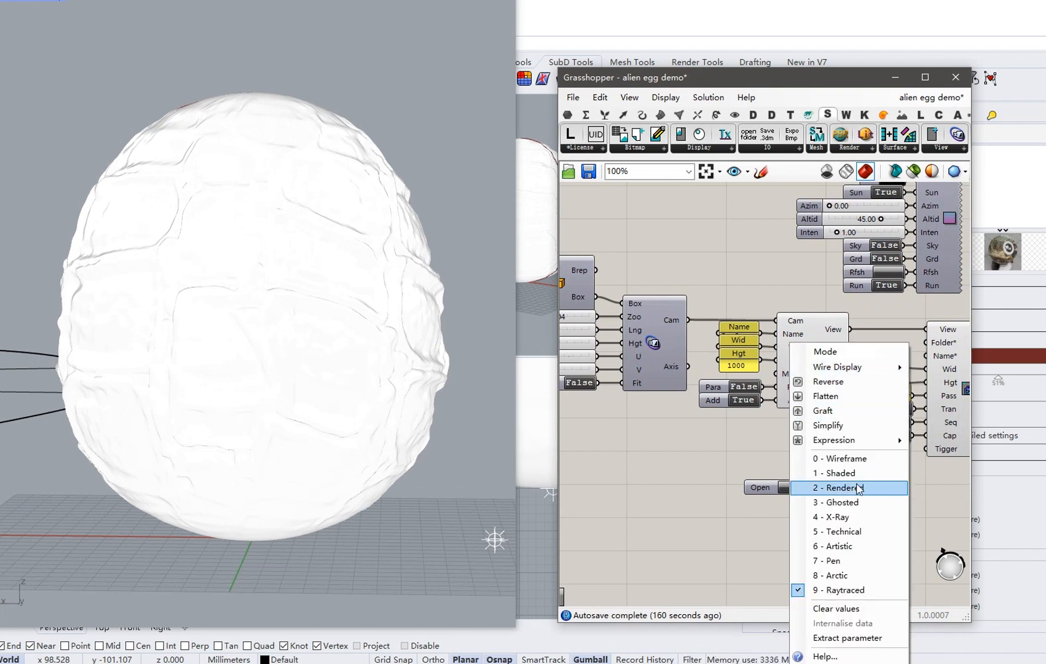
pyautogui.click(854, 589)
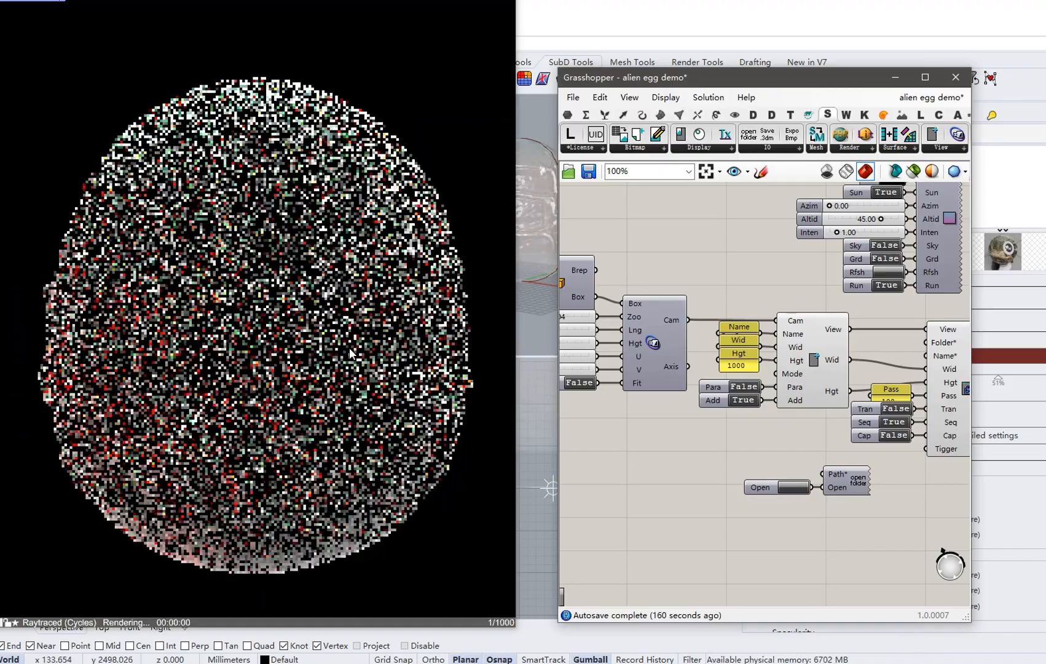
pyautogui.moveTo(350, 347); pyautogui.dragTo(282, 385, button='right')
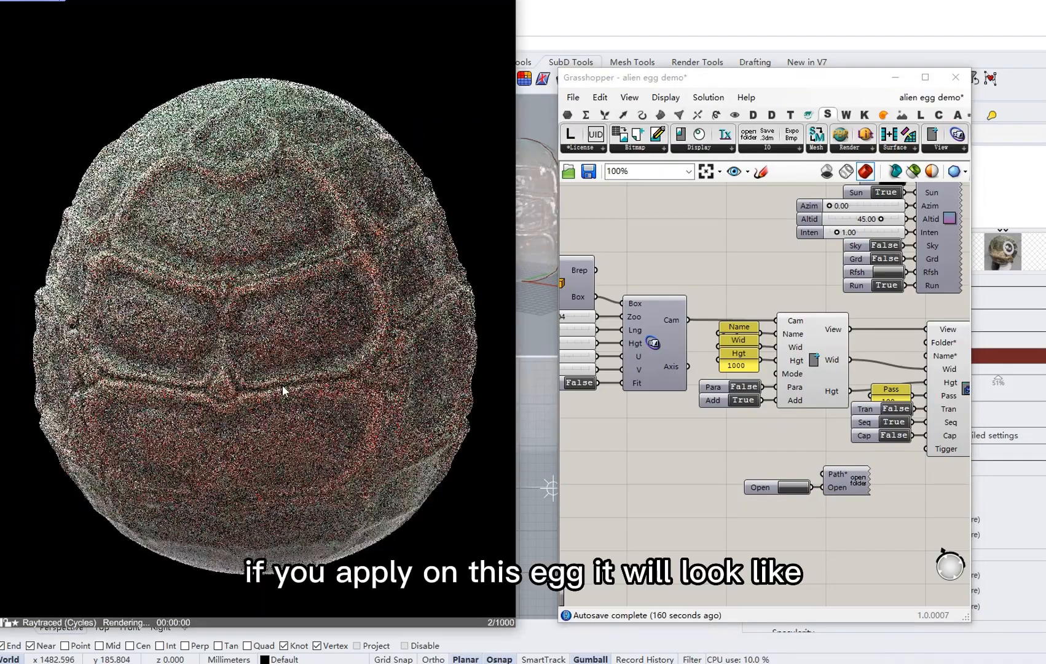
pyautogui.moveTo(210, 400); pyautogui.dragTo(324, 412, button='right')
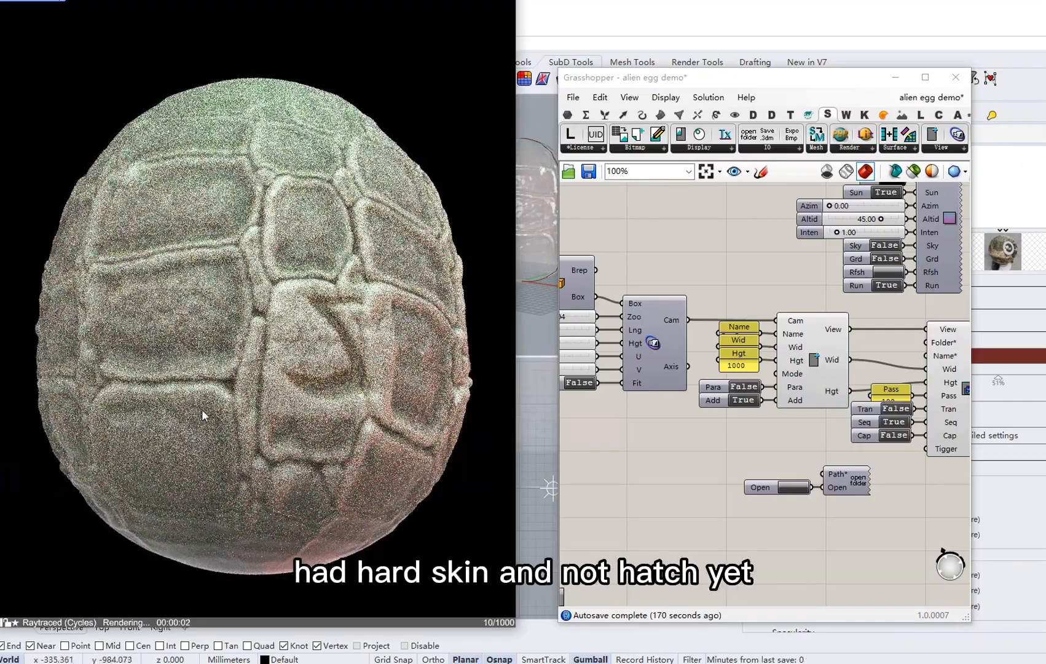
pyautogui.moveTo(203, 408); pyautogui.dragTo(269, 407, button='right')
pyautogui.moveTo(203, 412); pyautogui.dragTo(277, 408, button='right')
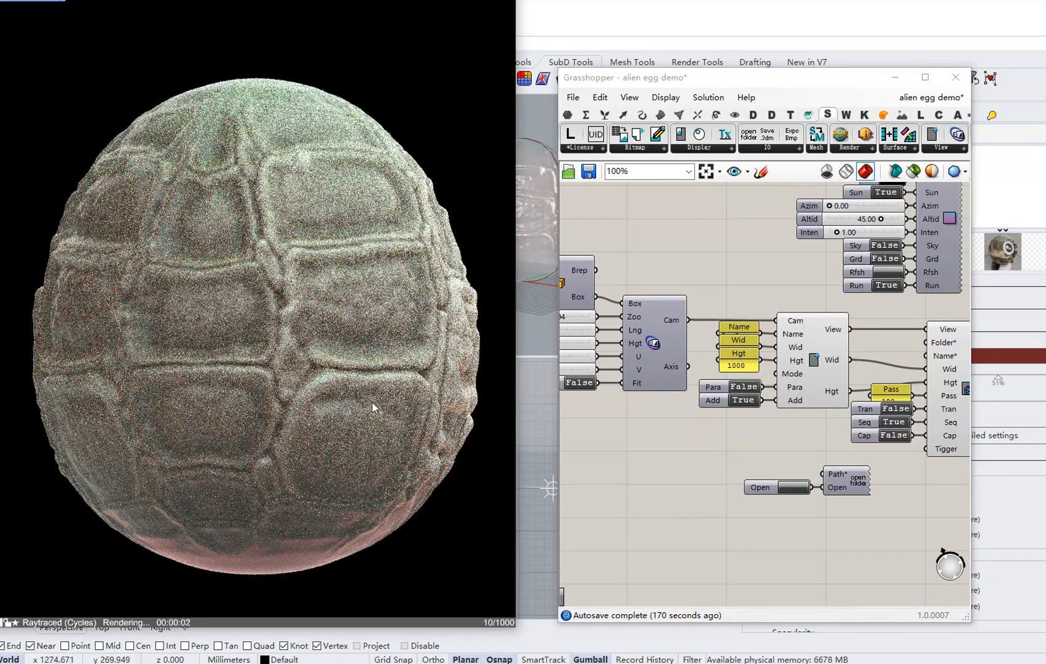
pyautogui.moveTo(219, 381); pyautogui.dragTo(194, 400, button='right')
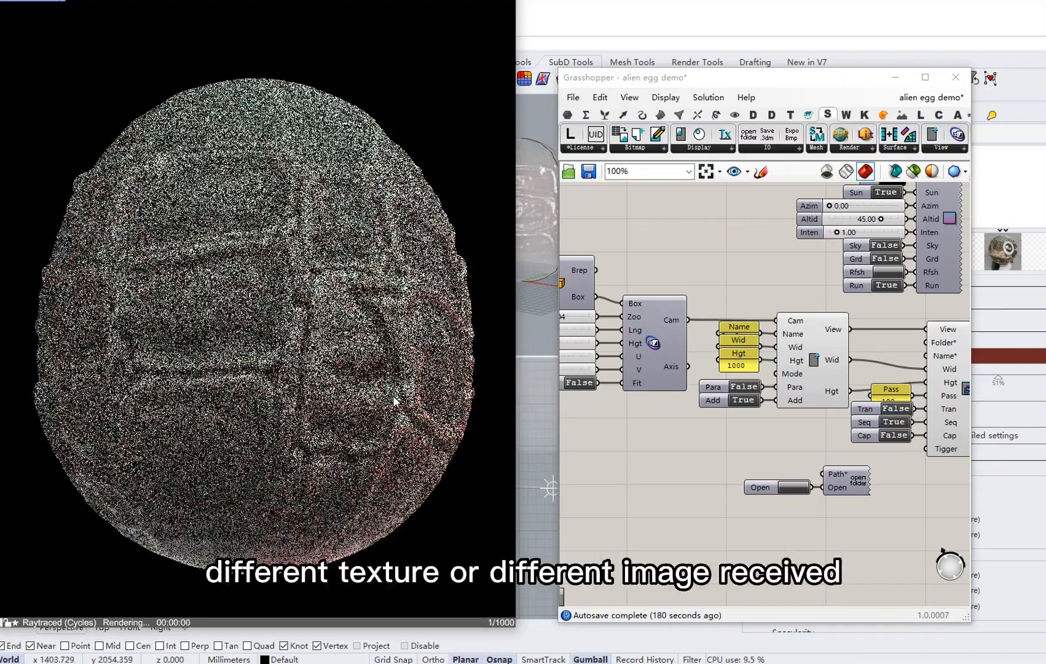
pyautogui.moveTo(395, 400); pyautogui.dragTo(268, 402, button='right')
pyautogui.scroll(-1, 268, 402)
pyautogui.scroll(-12, 266, 400)
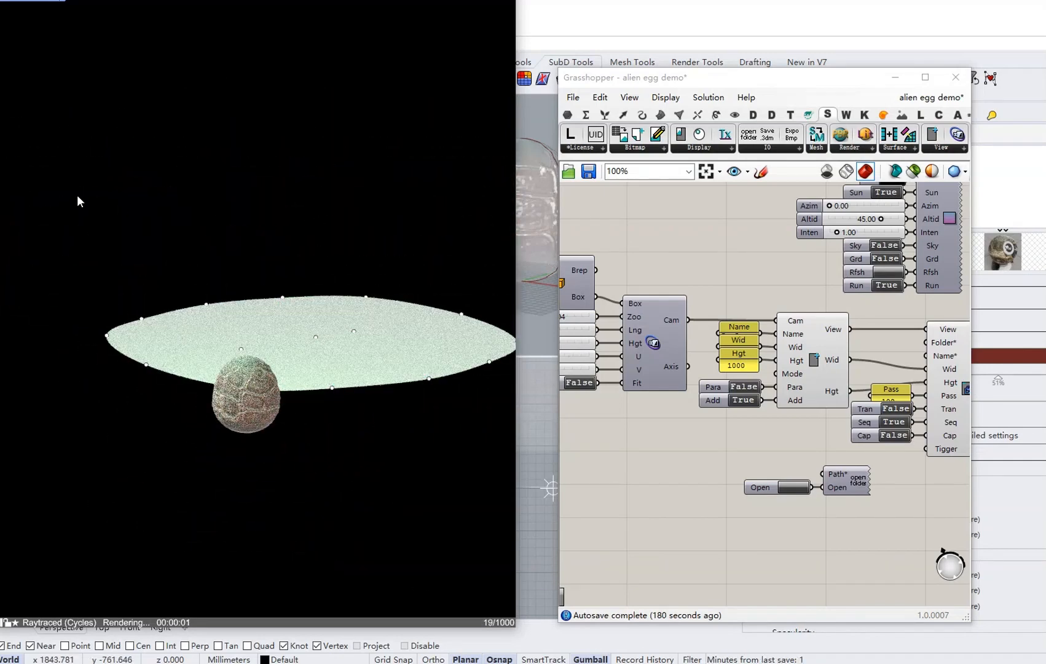
# Delete the pale ground disc and orbit back onto the raytraced turtle-shell egg.
pyautogui.moveTo(77, 198); pyautogui.dragTo(510, 436)
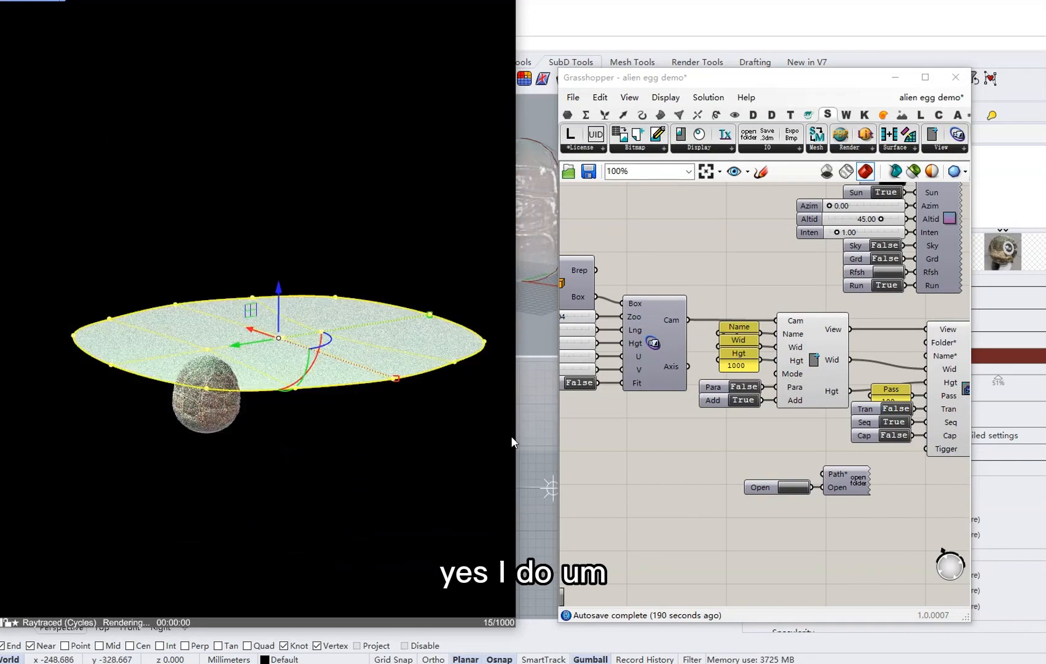
pyautogui.press('Delete')
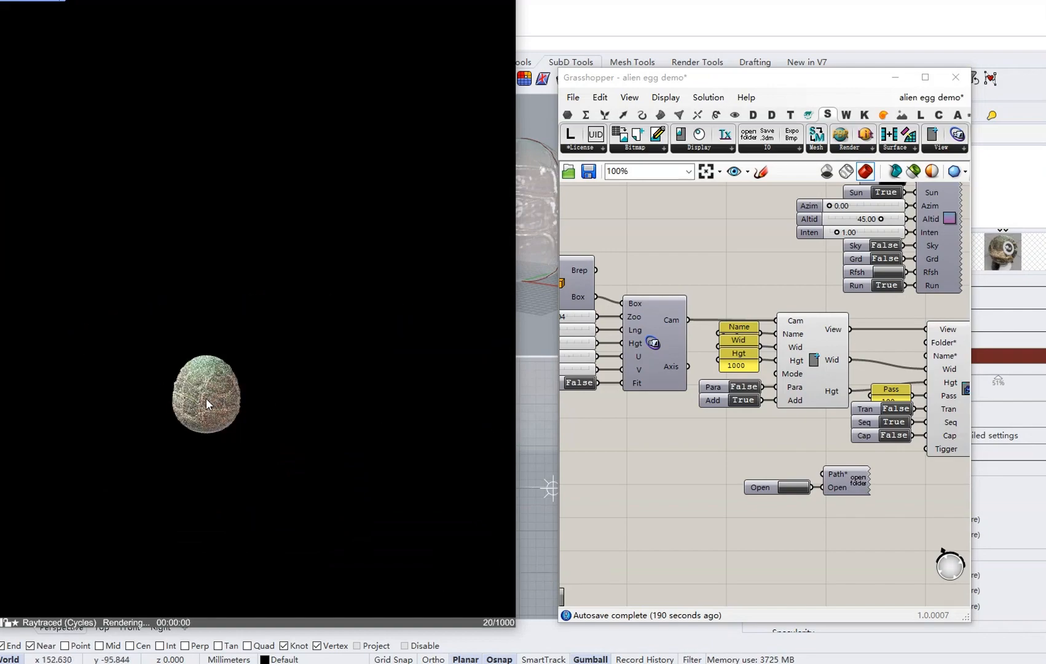
pyautogui.scroll(5, 206, 398)
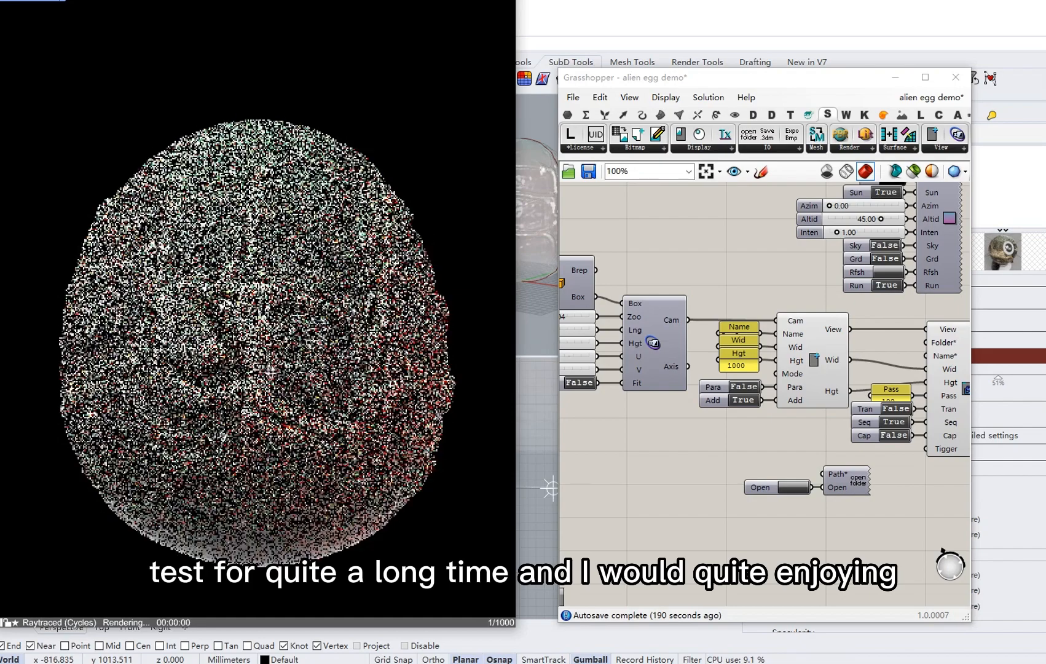
pyautogui.moveTo(393, 382); pyautogui.dragTo(328, 386, button='right')
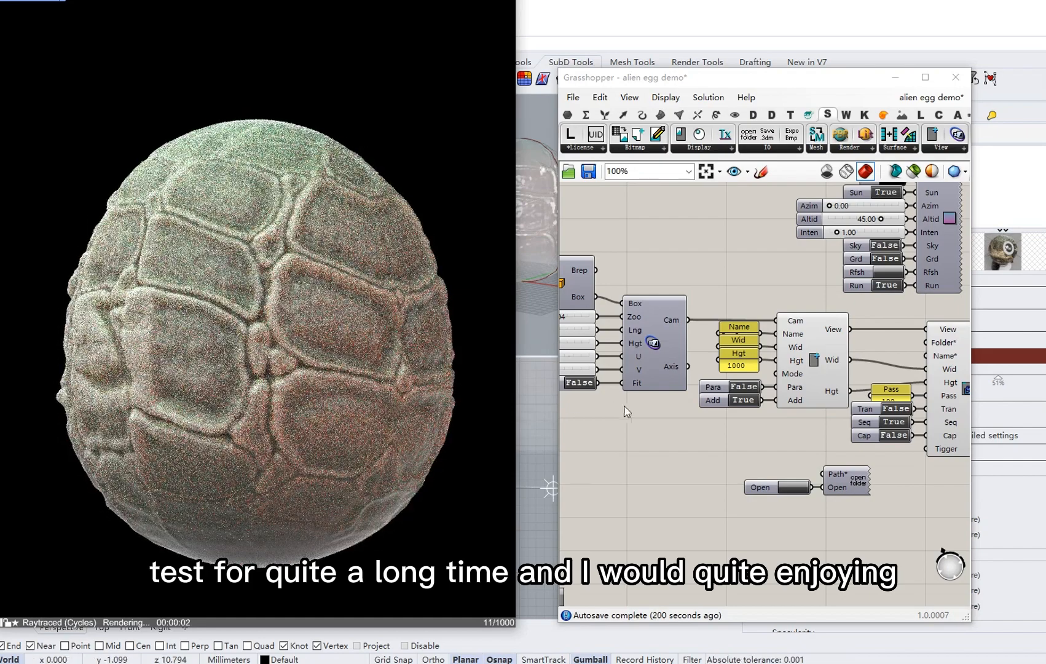
pyautogui.moveTo(369, 402); pyautogui.dragTo(175, 382, button='right')
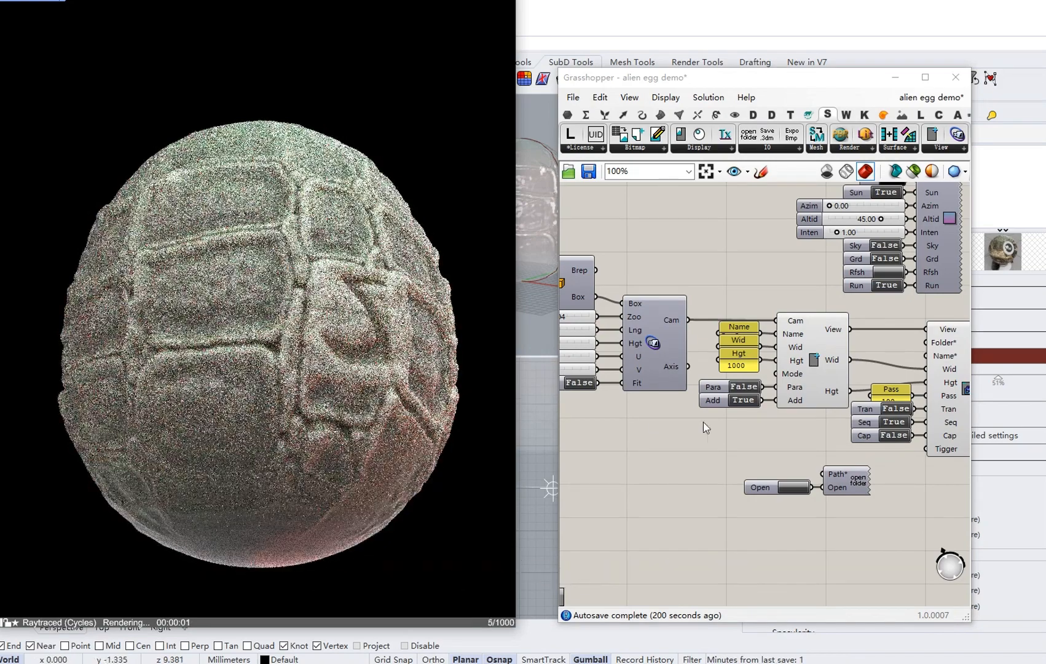
pyautogui.scroll(2, 703, 421)
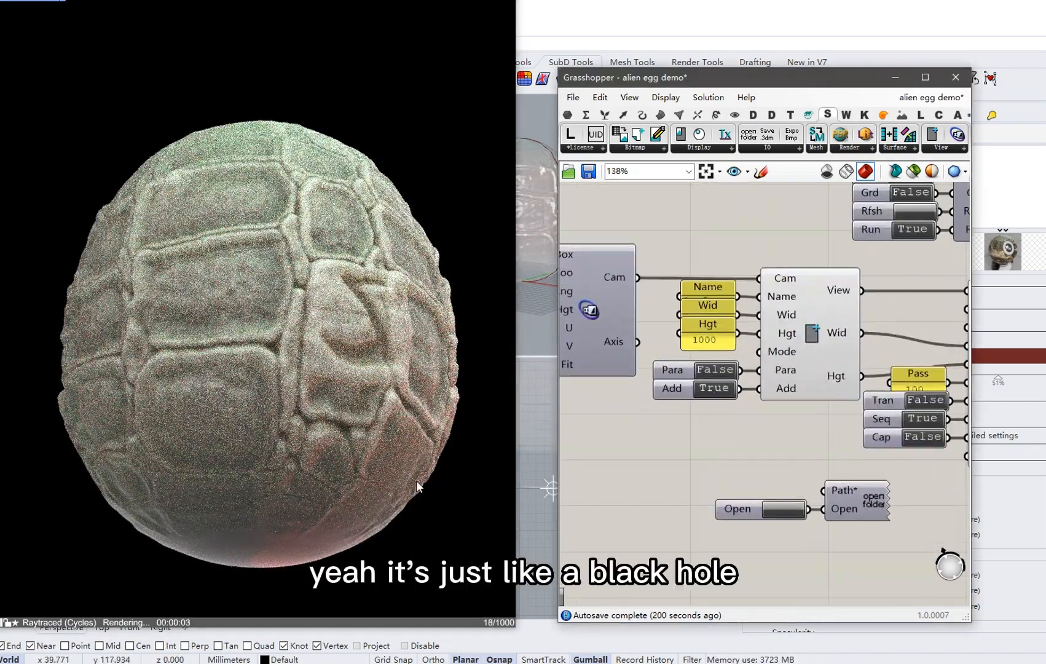
# Orbit to centre the eye-like motif, capture a raytraced snapshot, then set Cap back to False.
pyautogui.doubleClick(711, 392)
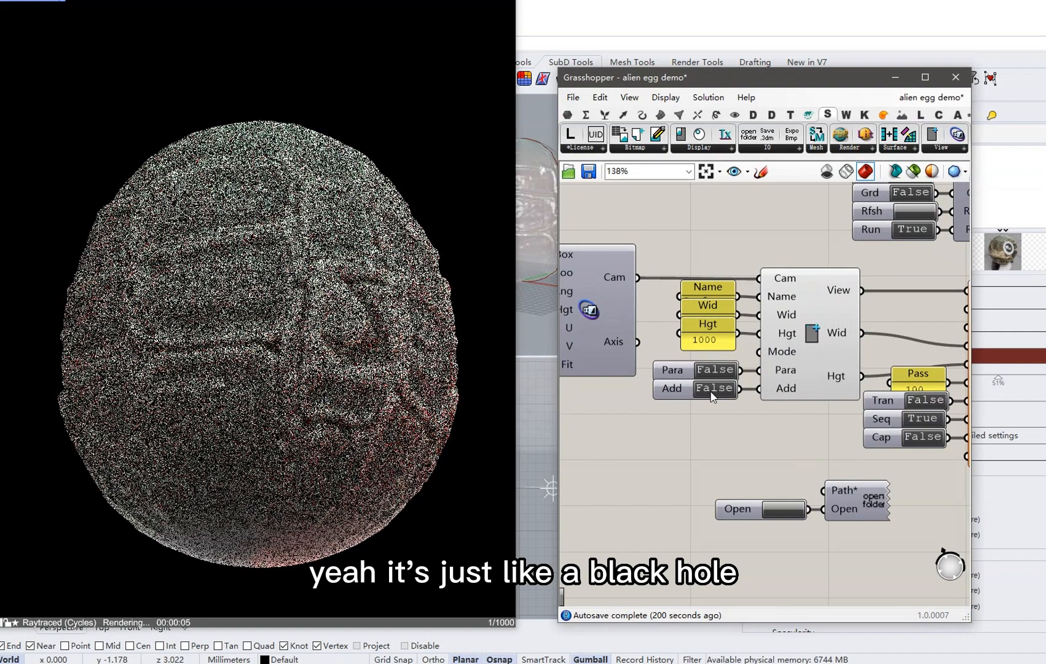
pyautogui.doubleClick(711, 391)
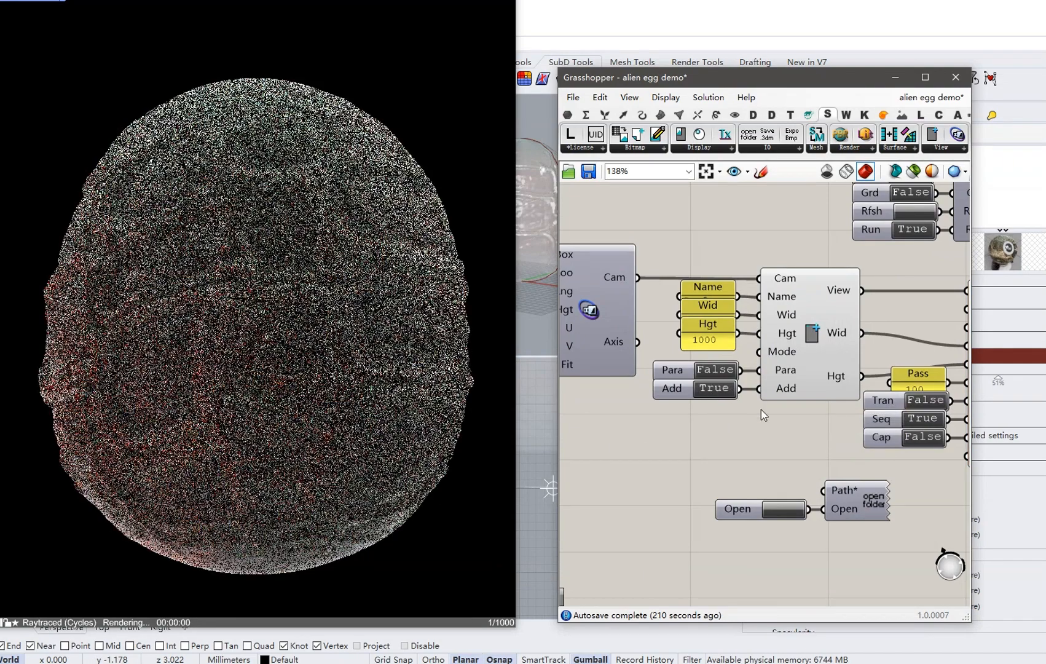
pyautogui.moveTo(761, 409); pyautogui.dragTo(689, 384, button='right')
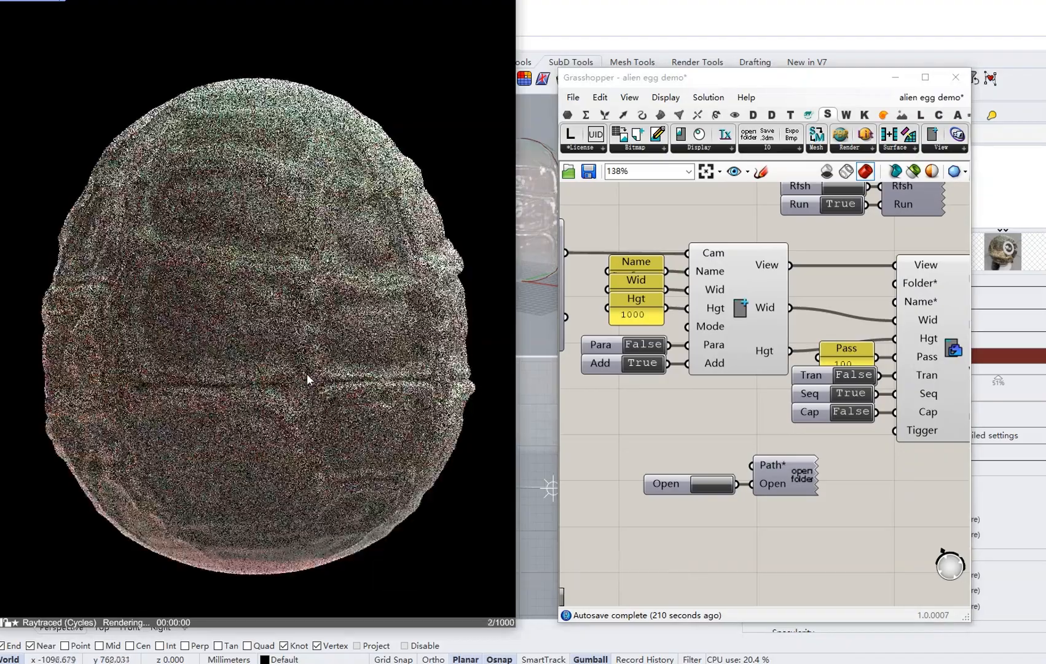
pyautogui.moveTo(375, 373); pyautogui.dragTo(240, 380, button='right')
pyautogui.moveTo(364, 384); pyautogui.dragTo(145, 373, button='right')
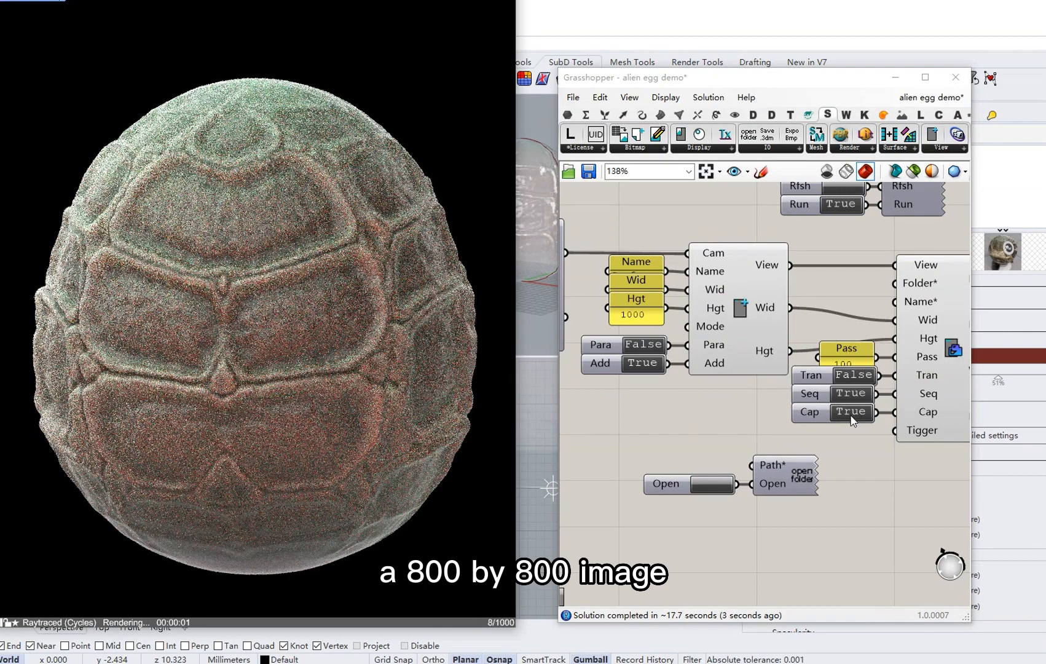
pyautogui.doubleClick(852, 418)
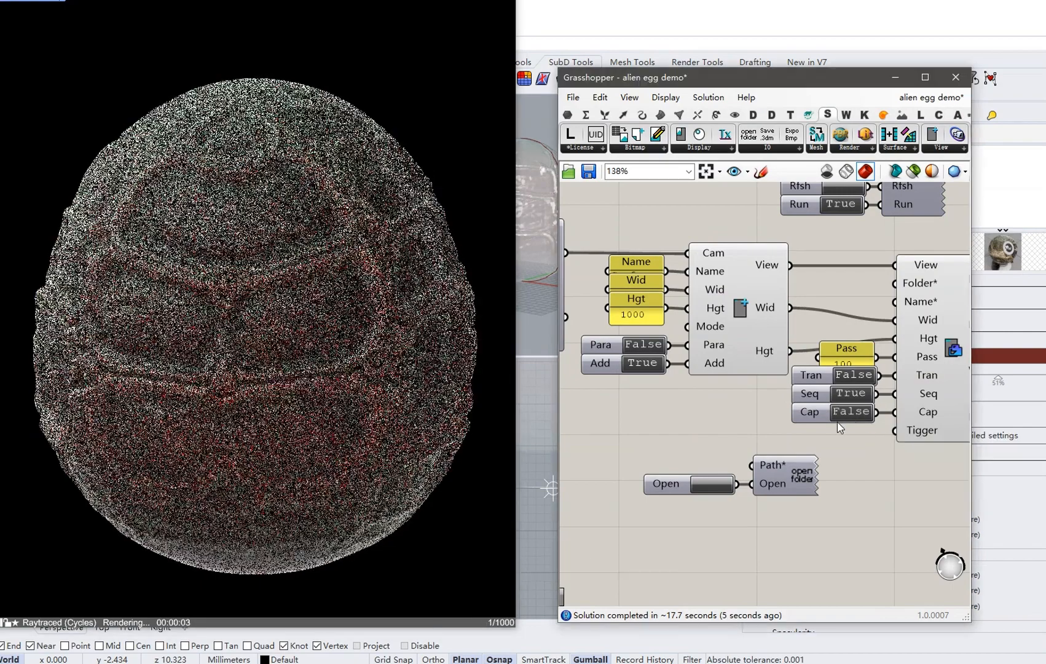
# Check the new alien egg demo_Snapshot_1.jpg alongside the first JPG in the Snapshot folder.
pyautogui.click(710, 481)
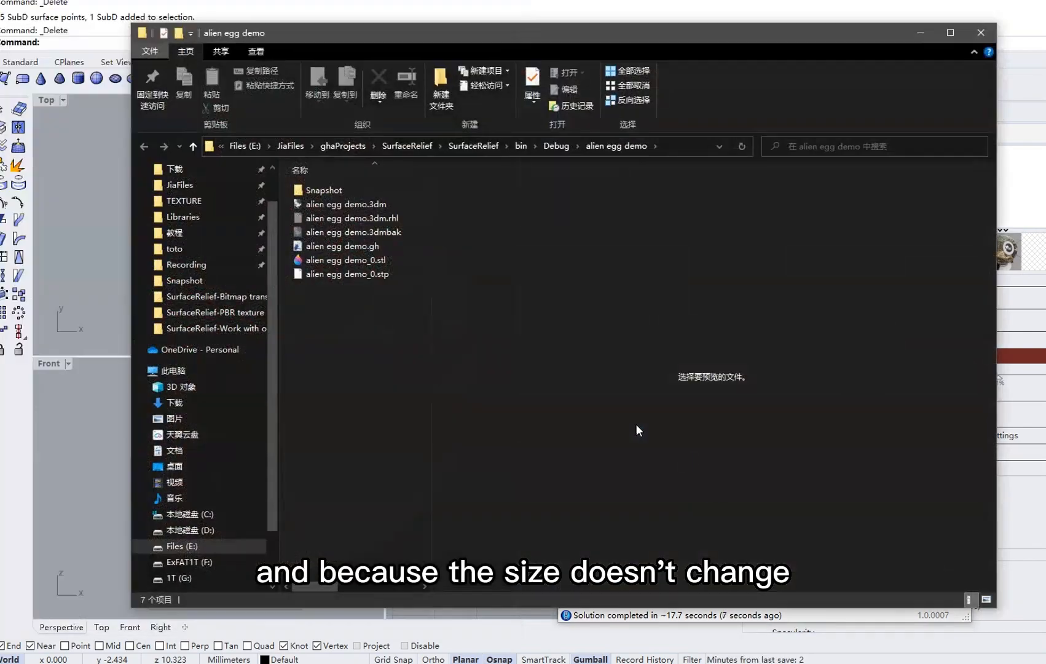
pyautogui.doubleClick(353, 191)
pyautogui.click(397, 197)
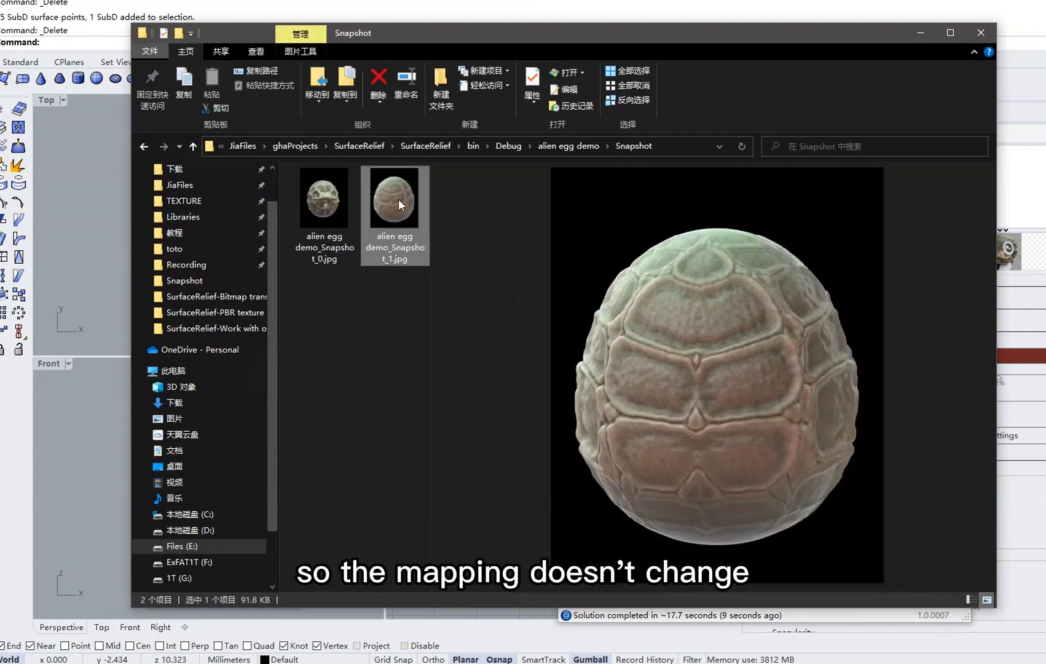
pyautogui.click(319, 208)
pyautogui.click(389, 209)
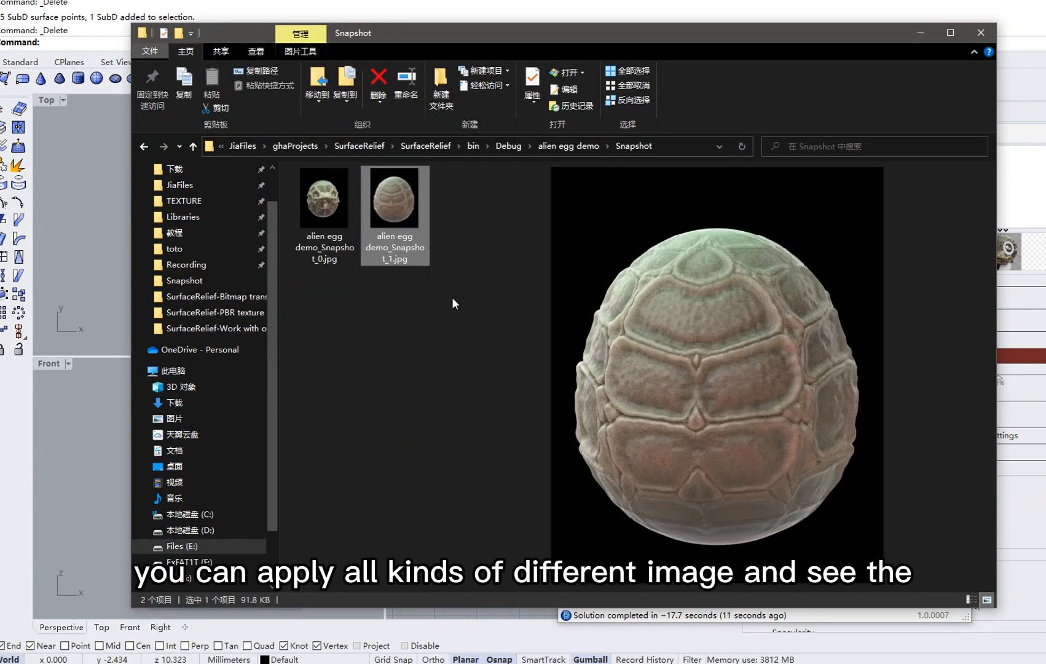
pyautogui.click(919, 38)
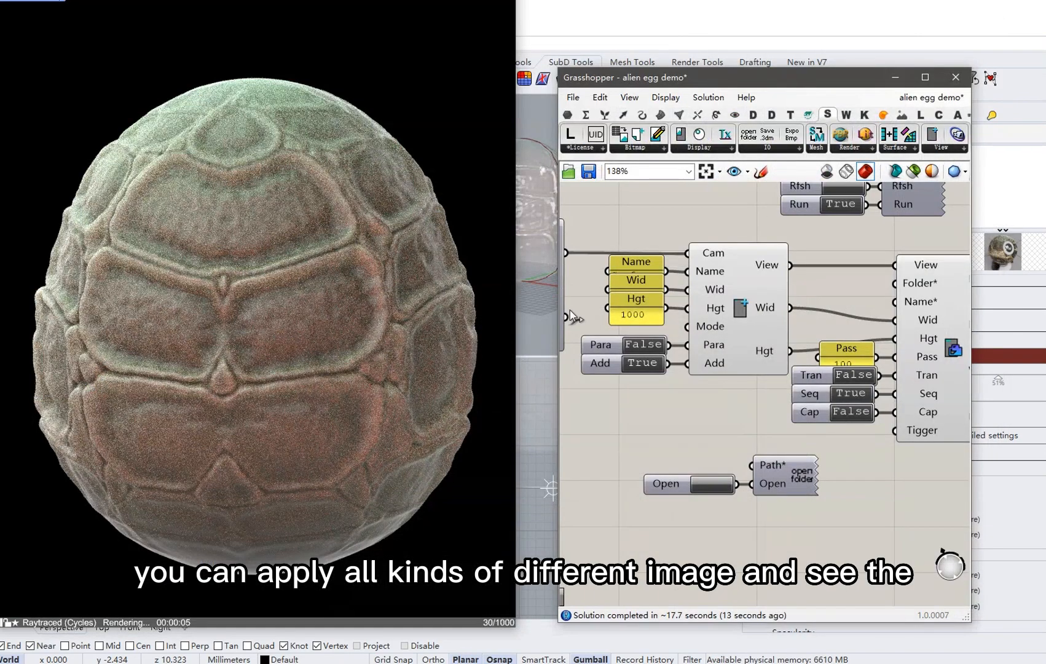